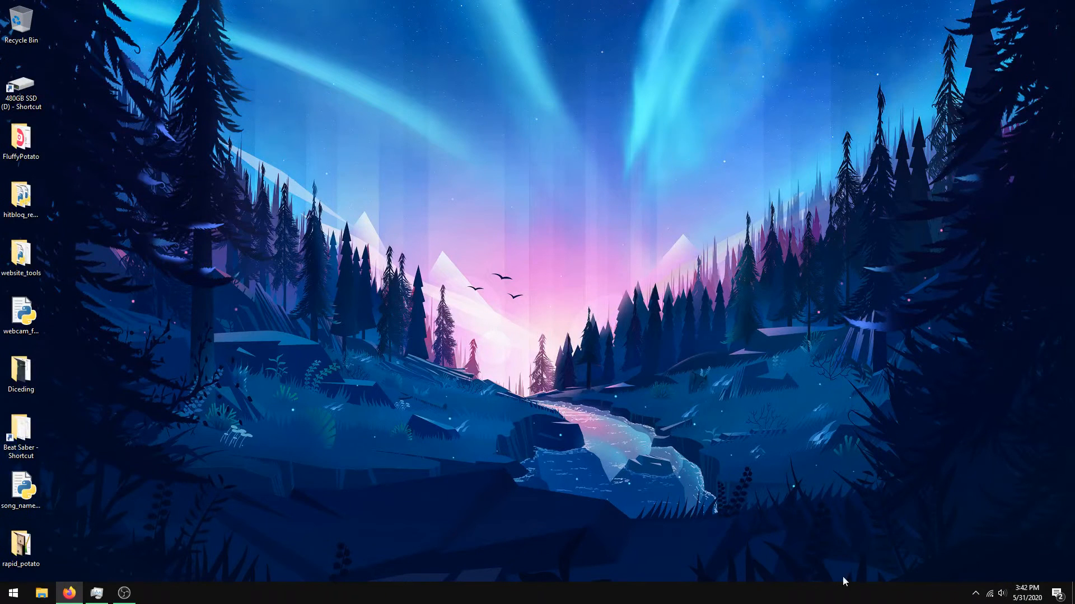
# - Open Discord from the hidden background apps and move its window to the second monitor
pyautogui.click(975, 593)
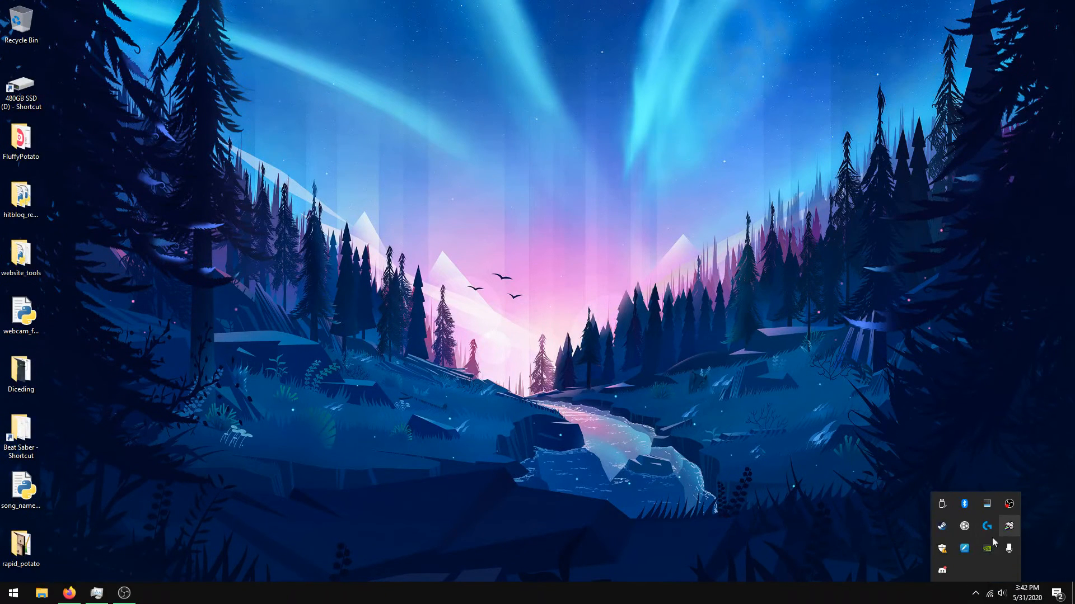
pyautogui.click(942, 571)
pyautogui.moveTo(619, 132); pyautogui.dragTo(1073, 153)
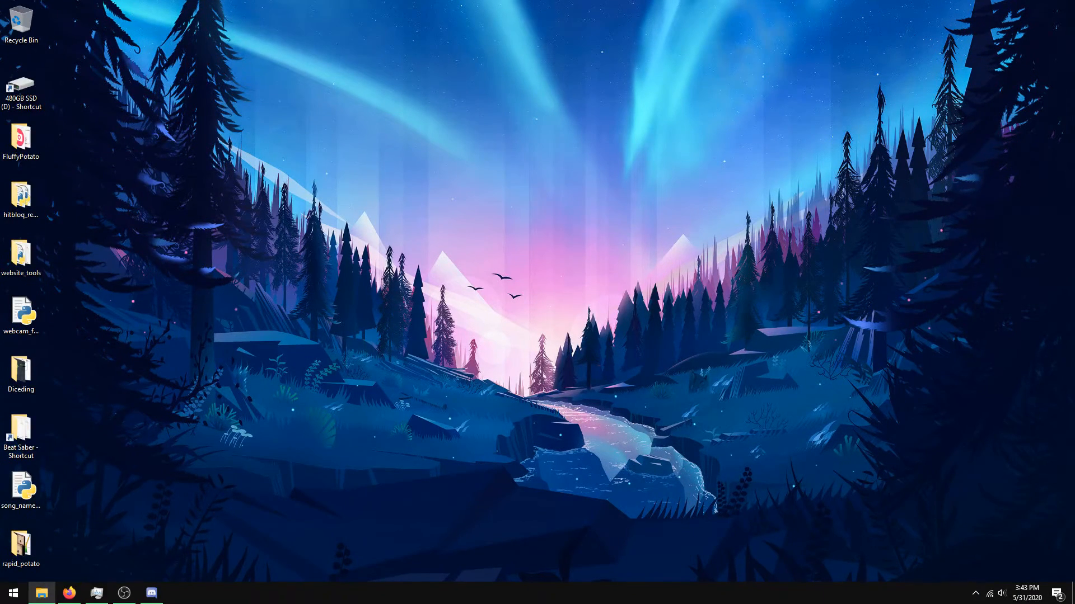
pyautogui.moveTo(1025, 88); pyautogui.dragTo(598, 111)
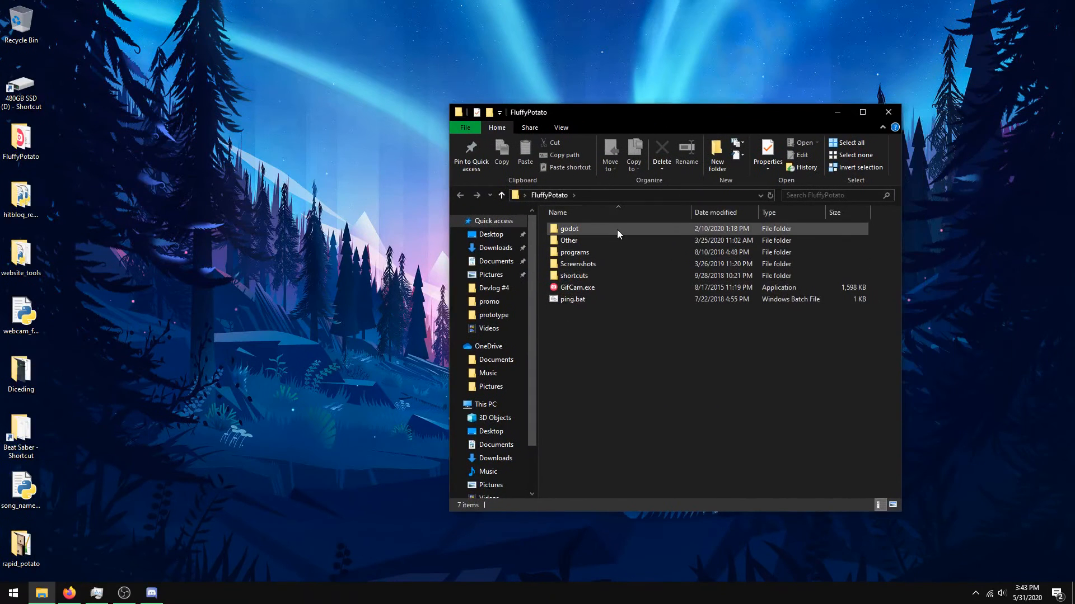
pyautogui.moveTo(704, 116); pyautogui.dragTo(1074, 126)
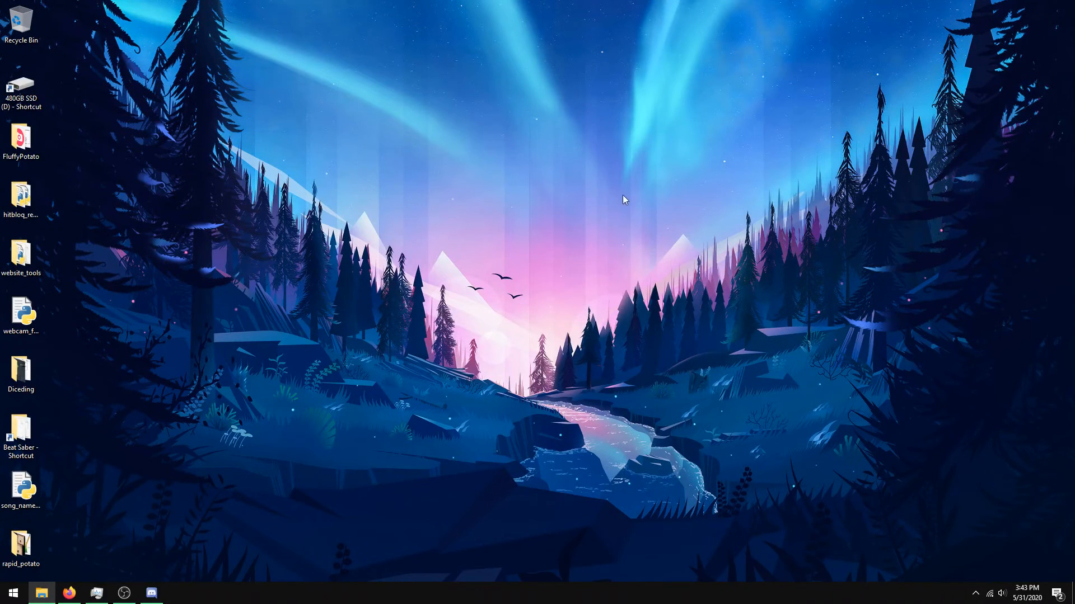
pyautogui.doubleClick(17, 74)
# - Empty the Recycle Bin and confirm the deletion
pyautogui.rightClick(2, 35)
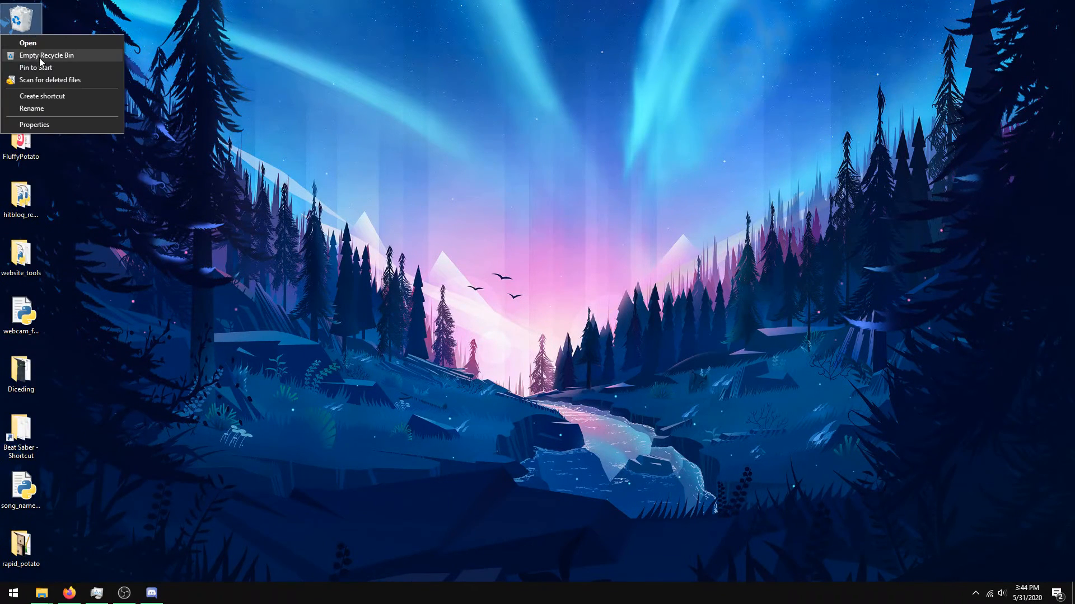
pyautogui.click(39, 57)
pyautogui.click(567, 345)
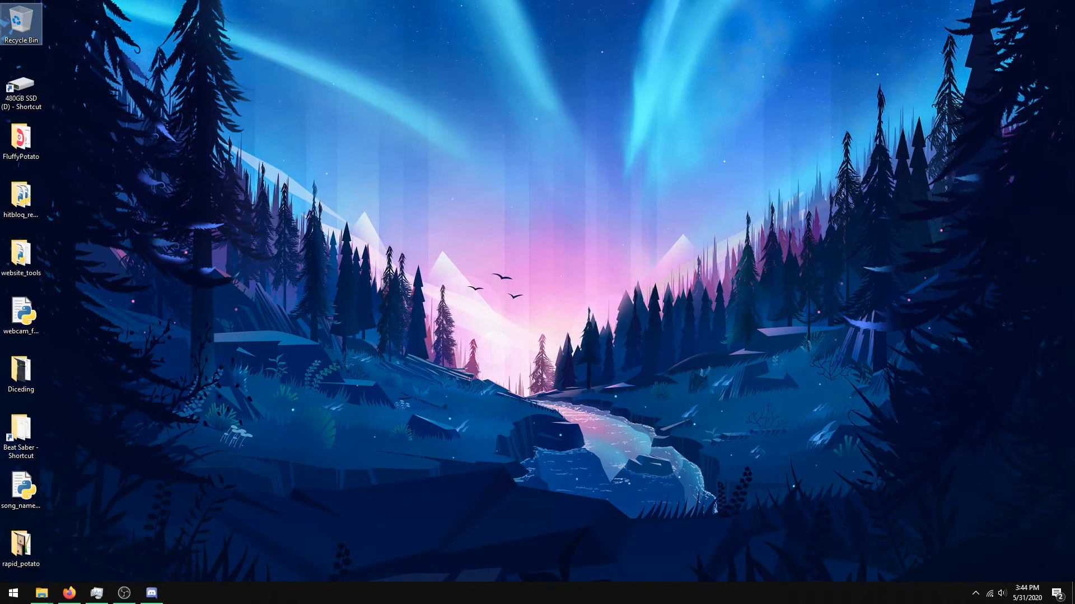
# - Empty the Recycle Bin once more and confirm permanently deleting all of its items
pyautogui.click(41, 592)
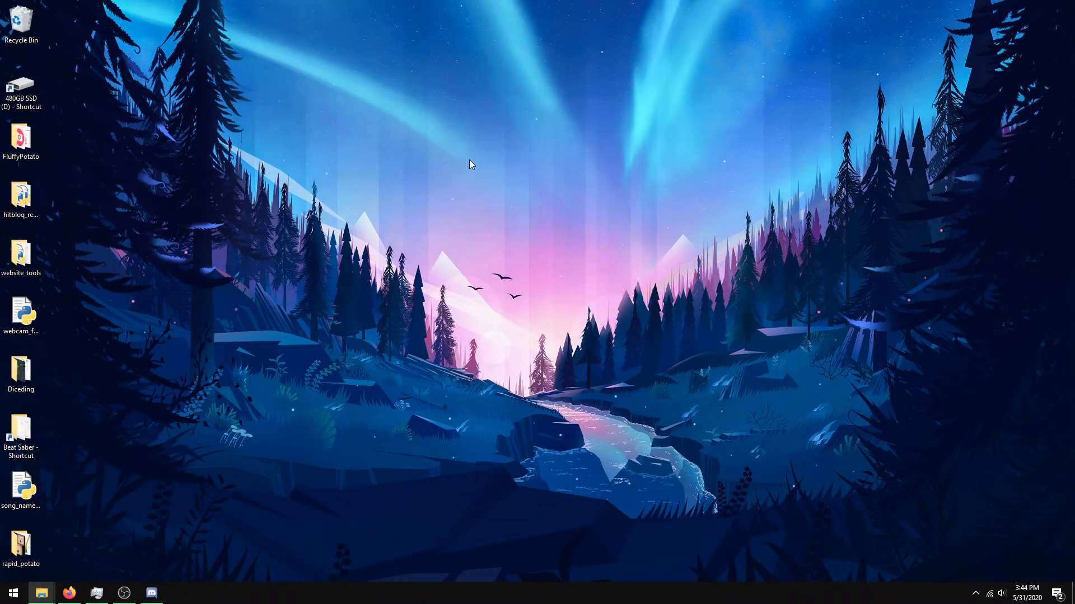
pyautogui.rightClick(2, 28)
pyautogui.click(44, 48)
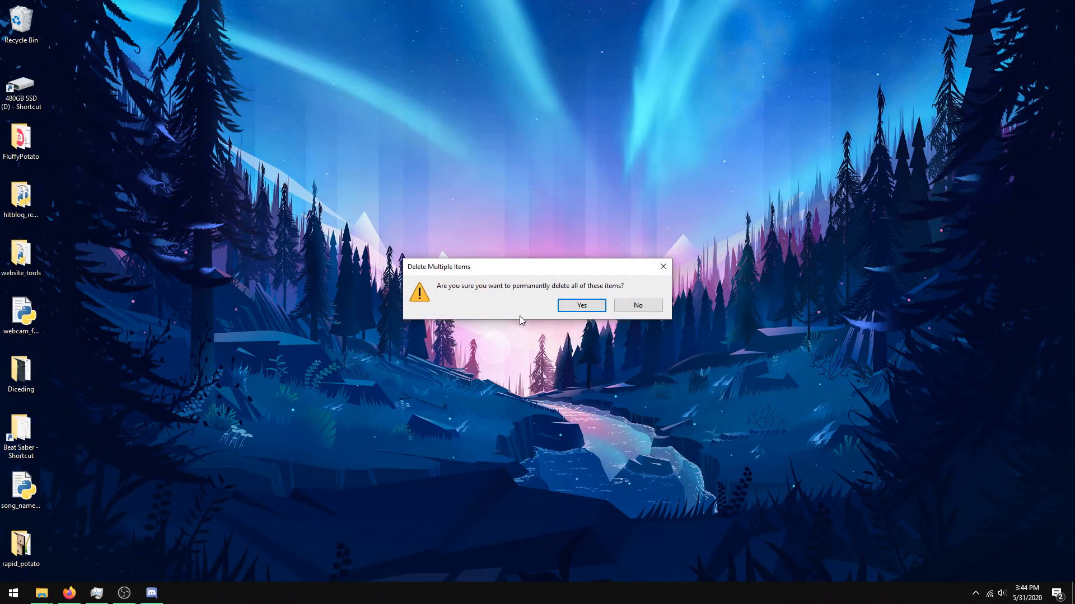
pyautogui.press('Return')
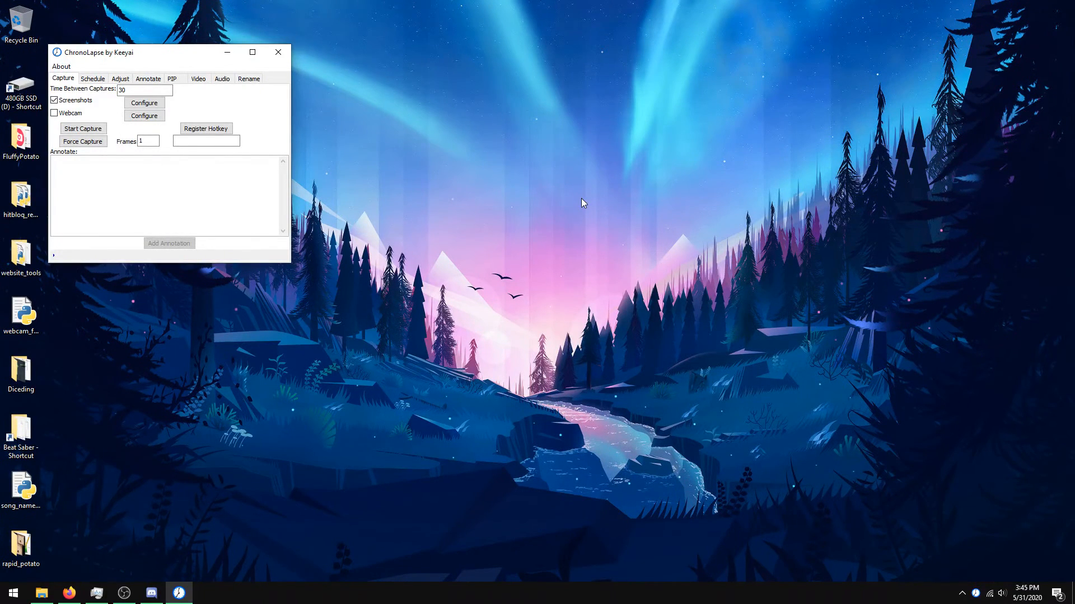
# - Set the ChronoLapse time between captures to 10 seconds and move its window to the second monitor
pyautogui.moveTo(194, 56); pyautogui.dragTo(597, 144)
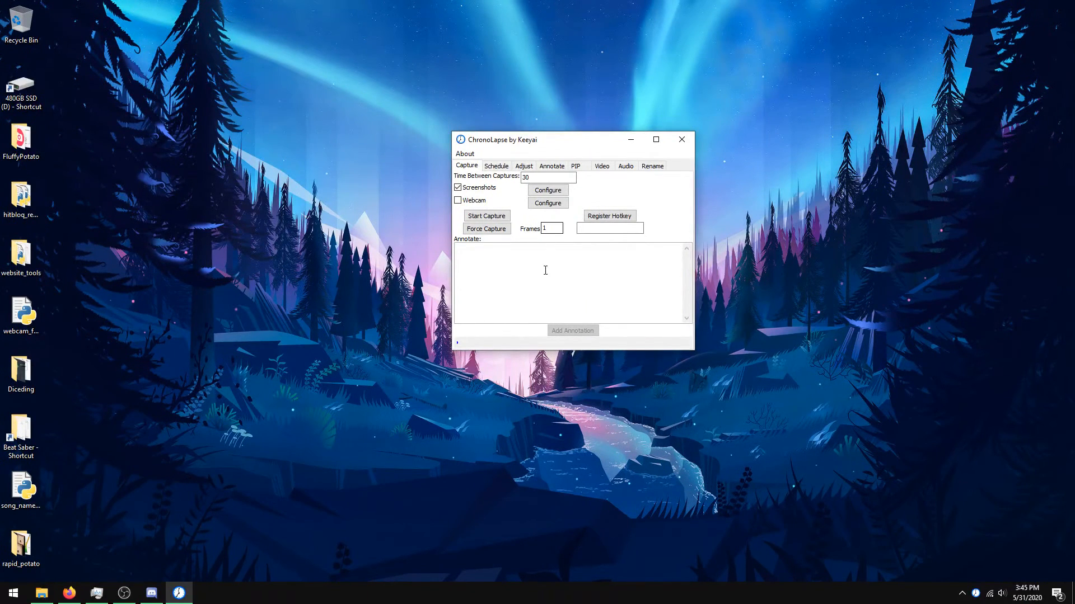
pyautogui.click(553, 179)
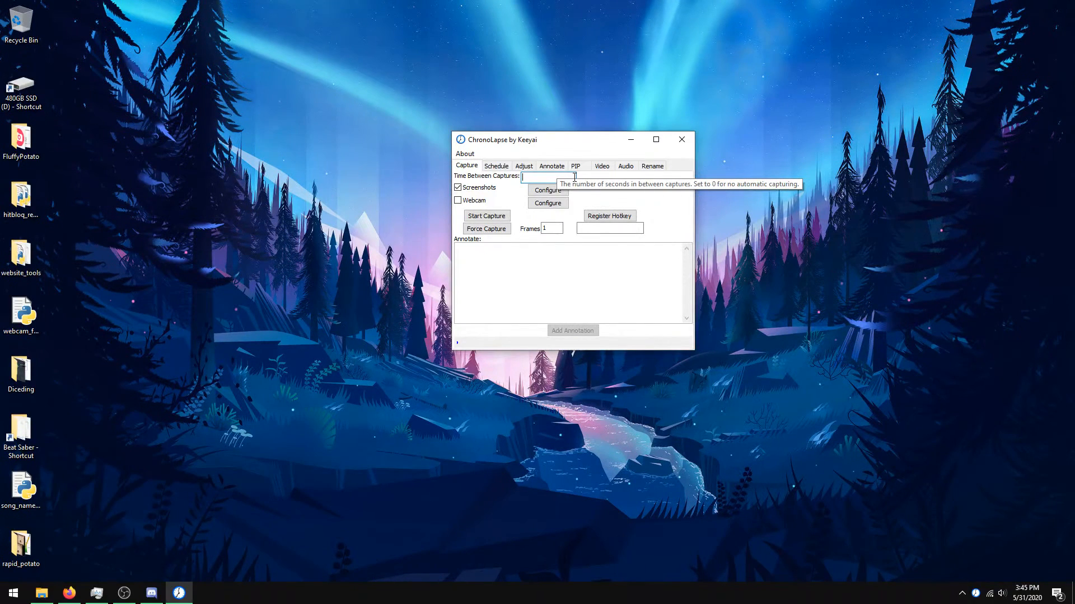
pyautogui.write('15')
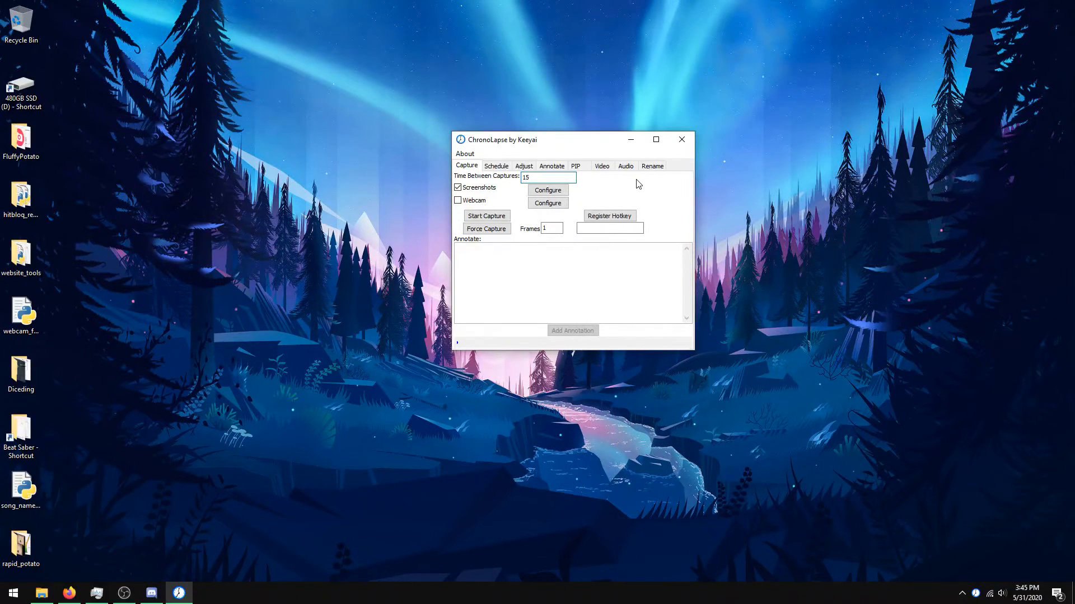
pyautogui.press('BackSpace')
pyautogui.write('0')
pyautogui.moveTo(557, 140); pyautogui.dragTo(1074, 140)
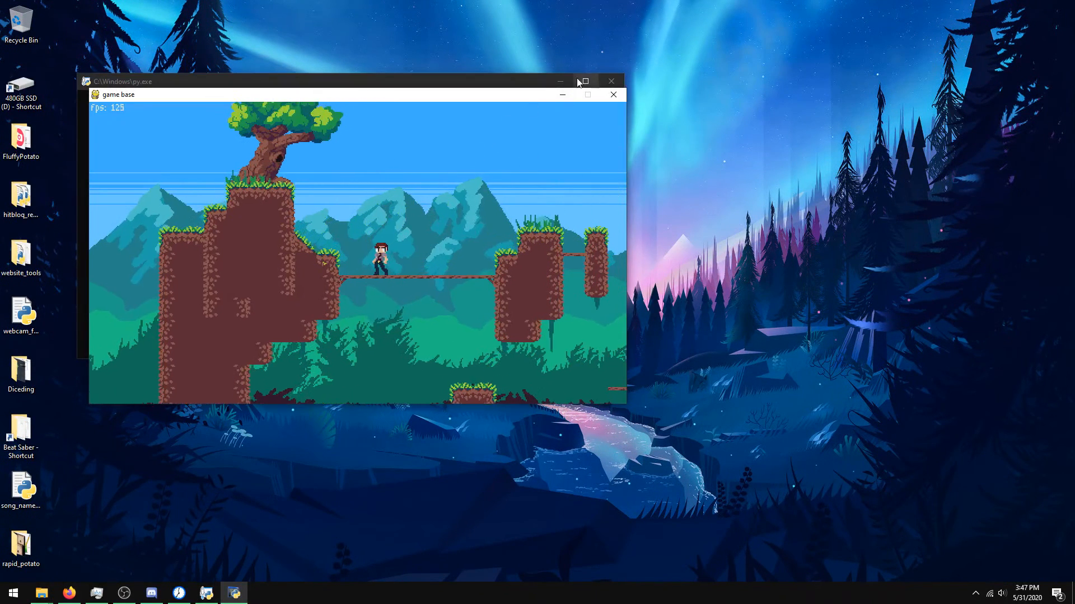
# - Playtest the game base prototype by running and jumping past the bridge and house to the tree platform, and close the game
pyautogui.press('Right')
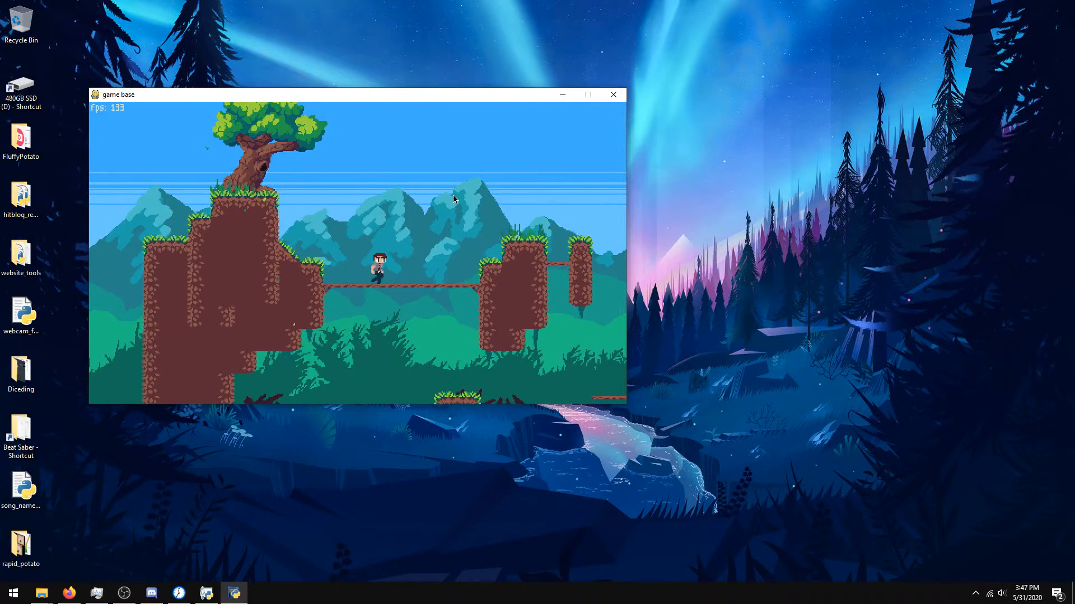
pyautogui.press('Up')
pyautogui.press('Up')
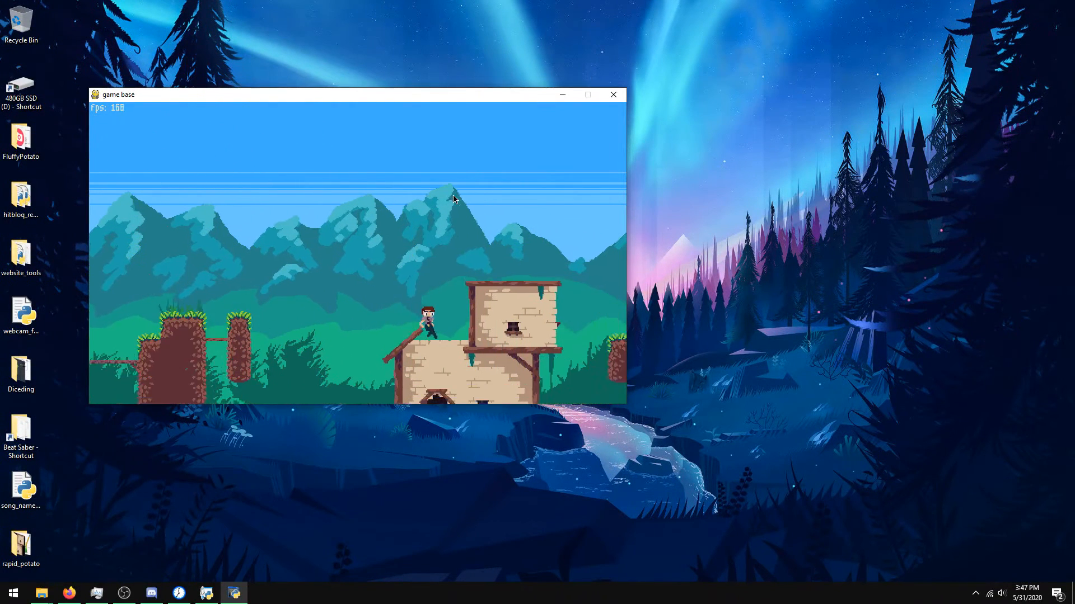
pyautogui.press('Up')
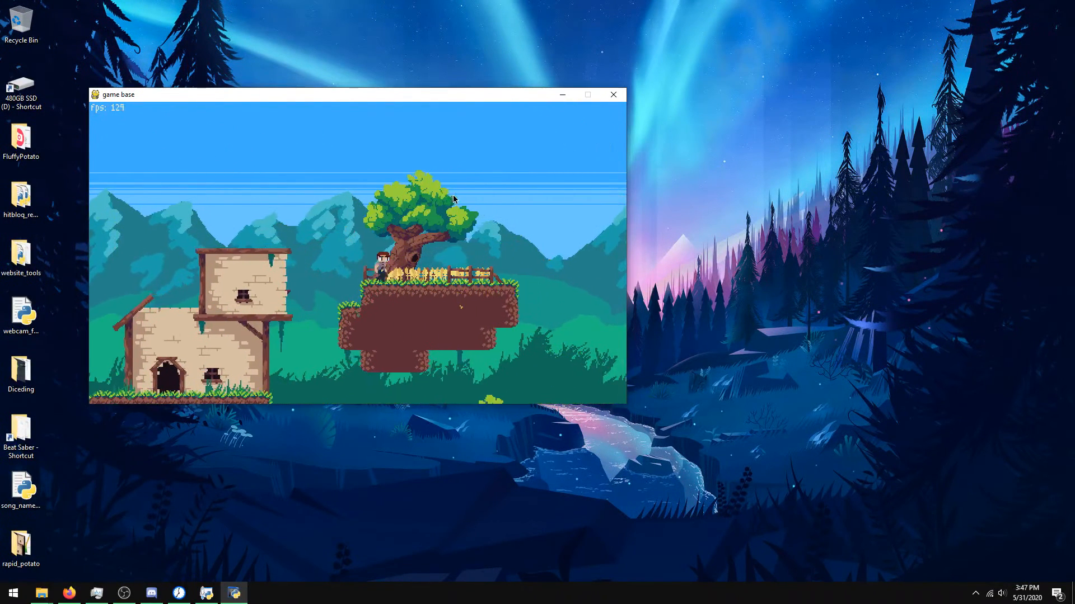
pyautogui.press('Left')
pyautogui.press('Right')
pyautogui.press('Left')
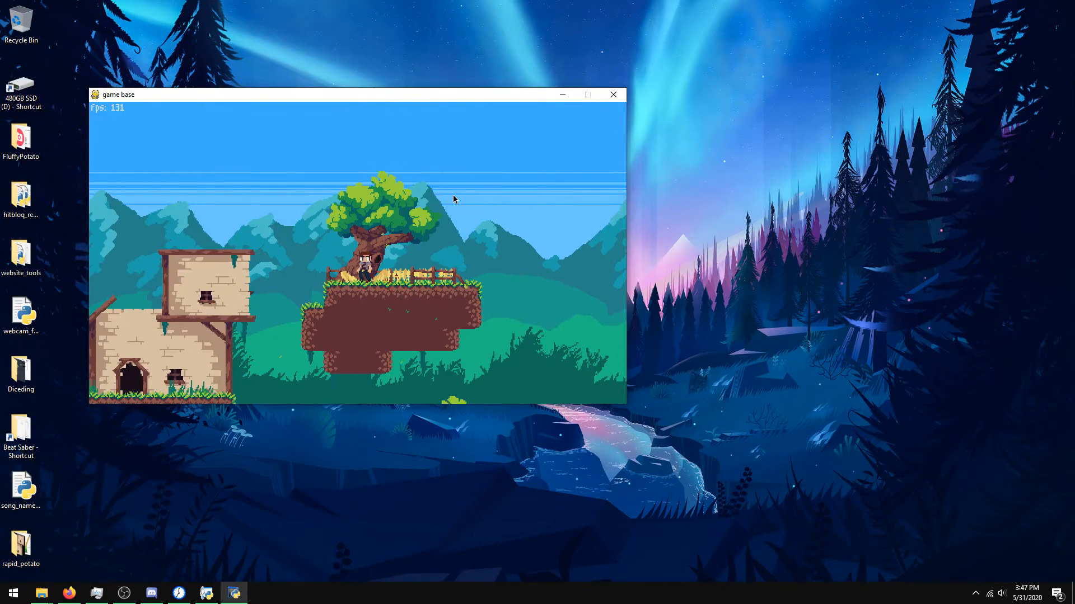
pyautogui.moveTo(449, 96); pyautogui.dragTo(371, 23)
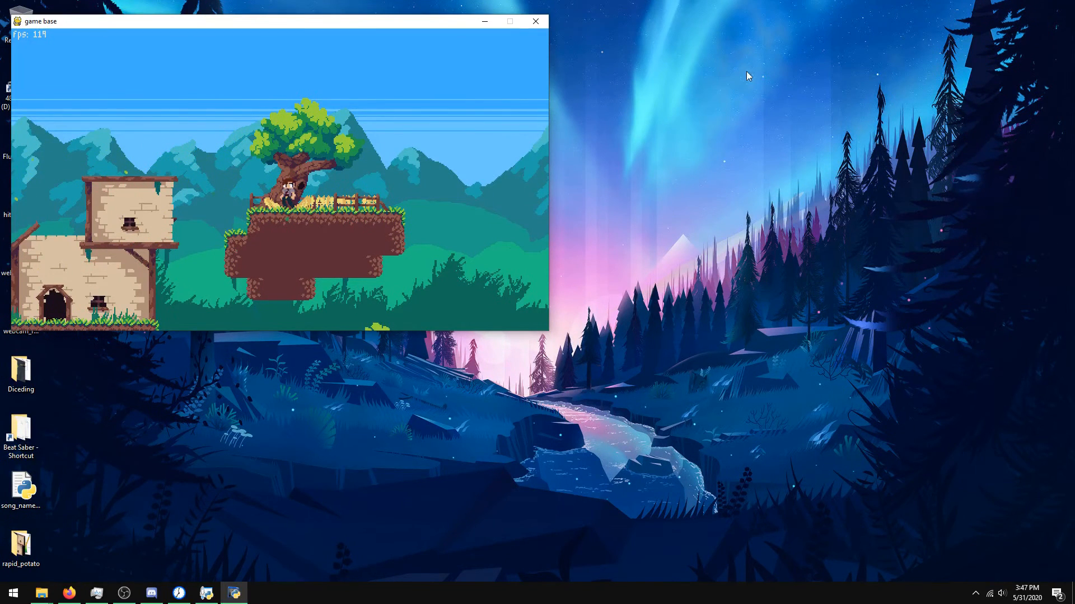
pyautogui.click(545, 20)
# - Launch Aseprite and open sketch-export.png from the images folder
pyautogui.press('super')
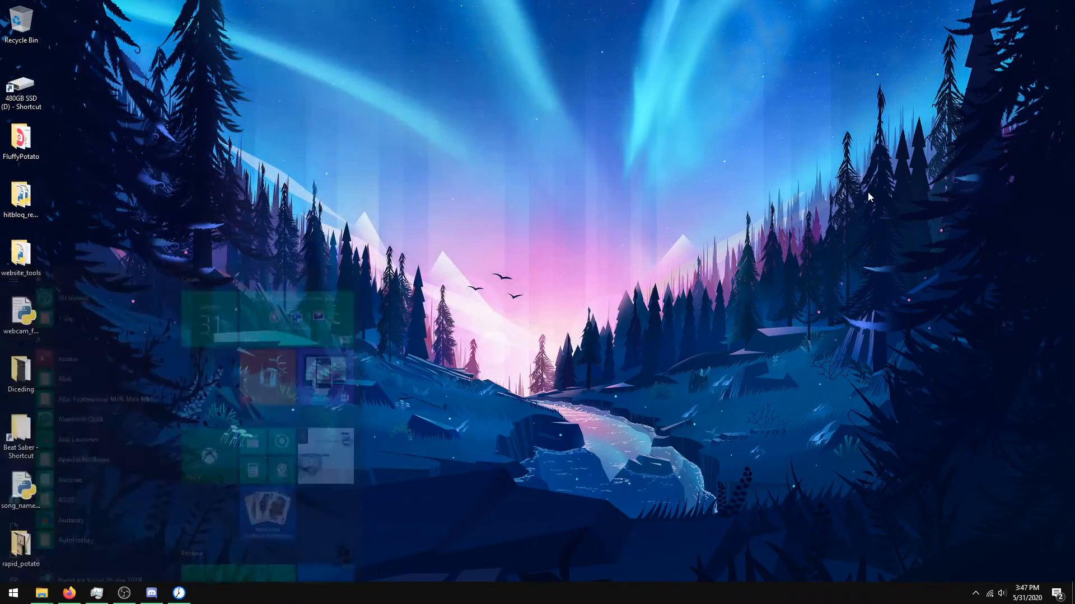
pyautogui.write('asep')
pyautogui.press('Return')
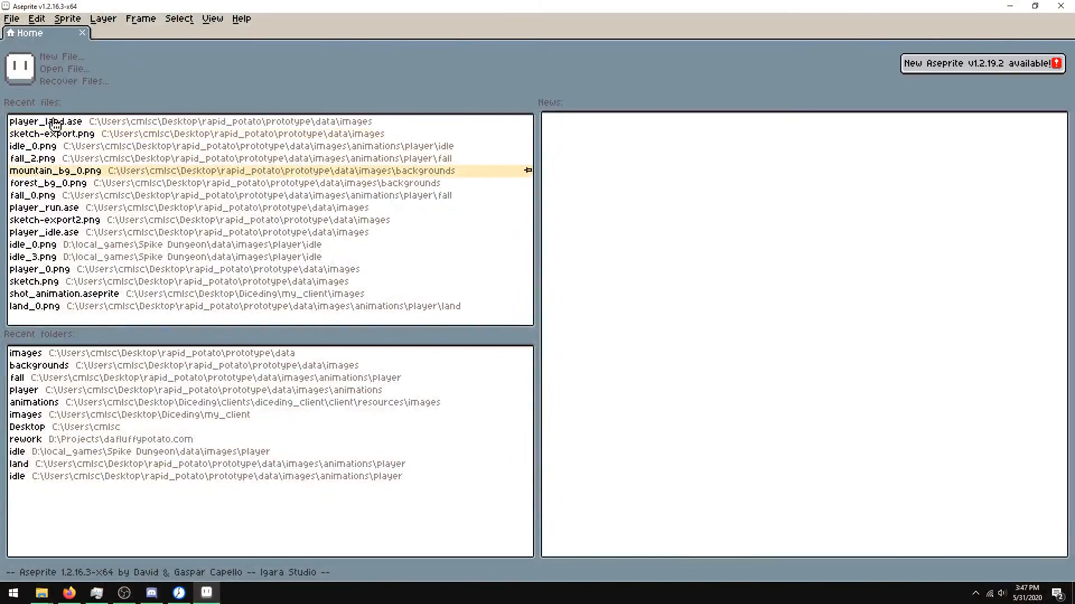
pyautogui.click(11, 19)
pyautogui.click(23, 45)
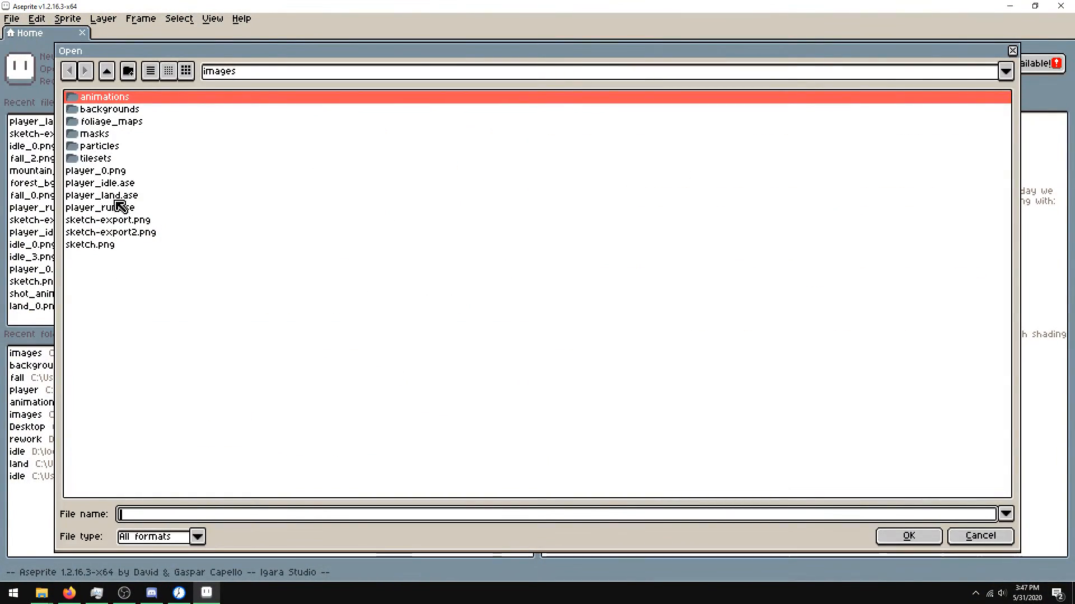
pyautogui.click(123, 222)
pyautogui.doubleClick(124, 222)
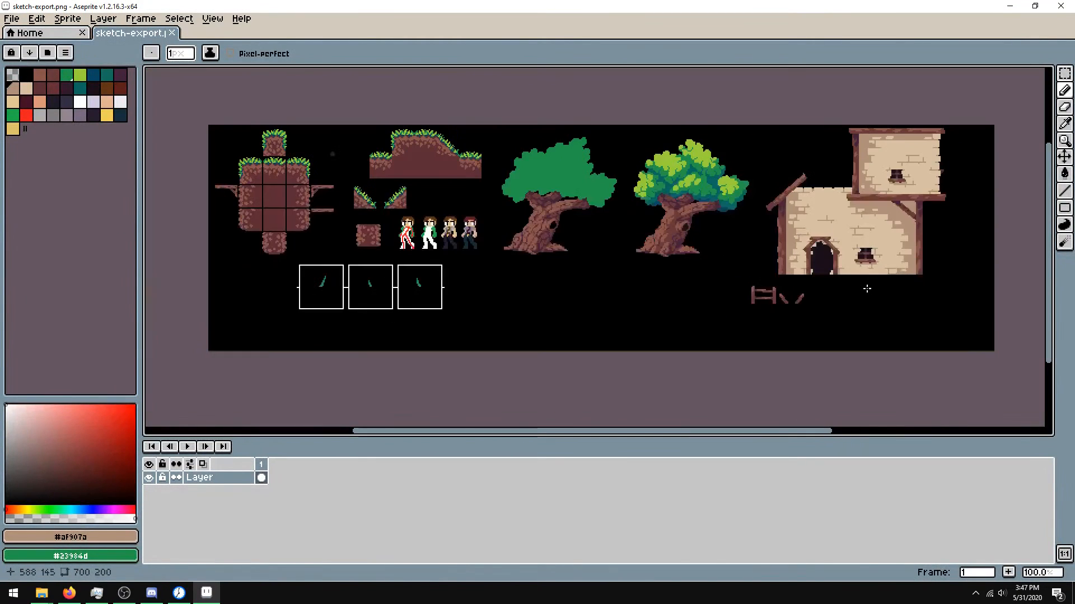
pyautogui.moveTo(865, 288); pyautogui.dragTo(776, 287)
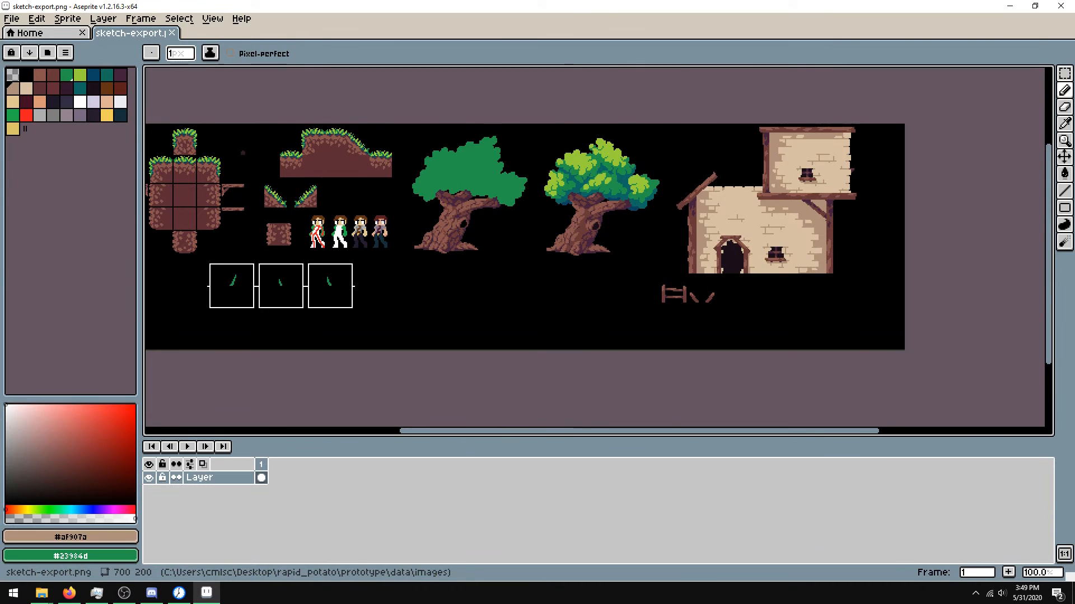
pyautogui.hotkey('alt', 'Tab')
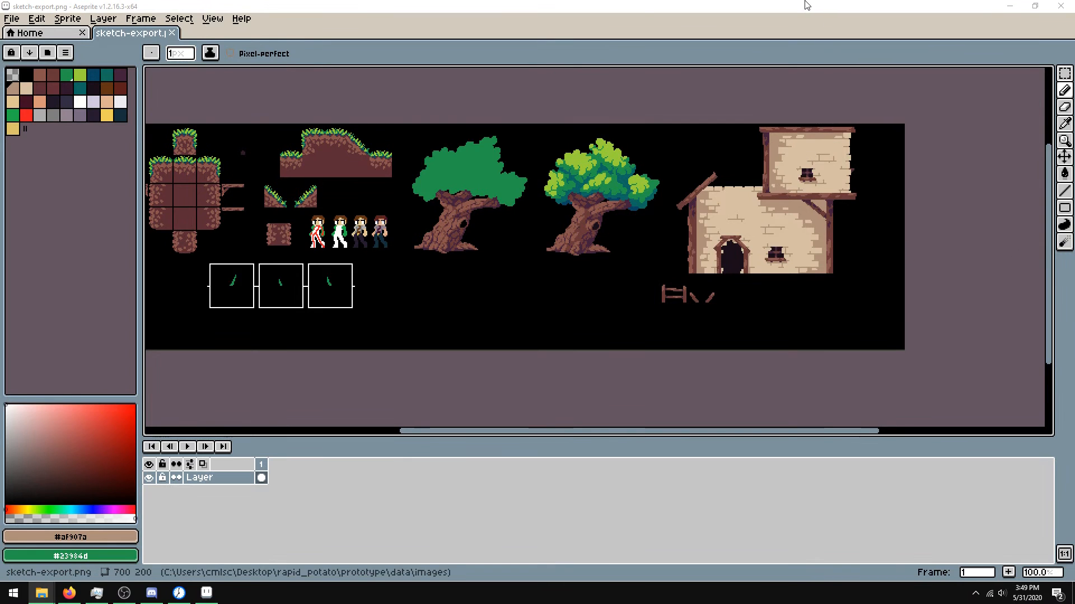
pyautogui.scroll(1, 912, 246)
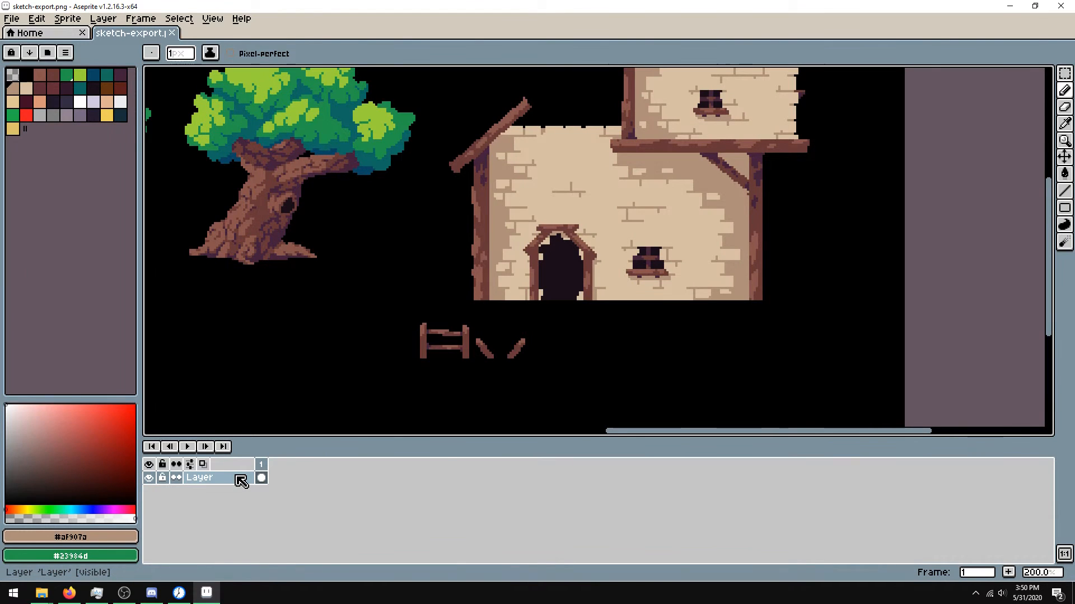
pyautogui.scroll(1, 500, 278)
pyautogui.scroll(-1, 530, 279)
pyautogui.moveTo(507, 278); pyautogui.dragTo(455, 271)
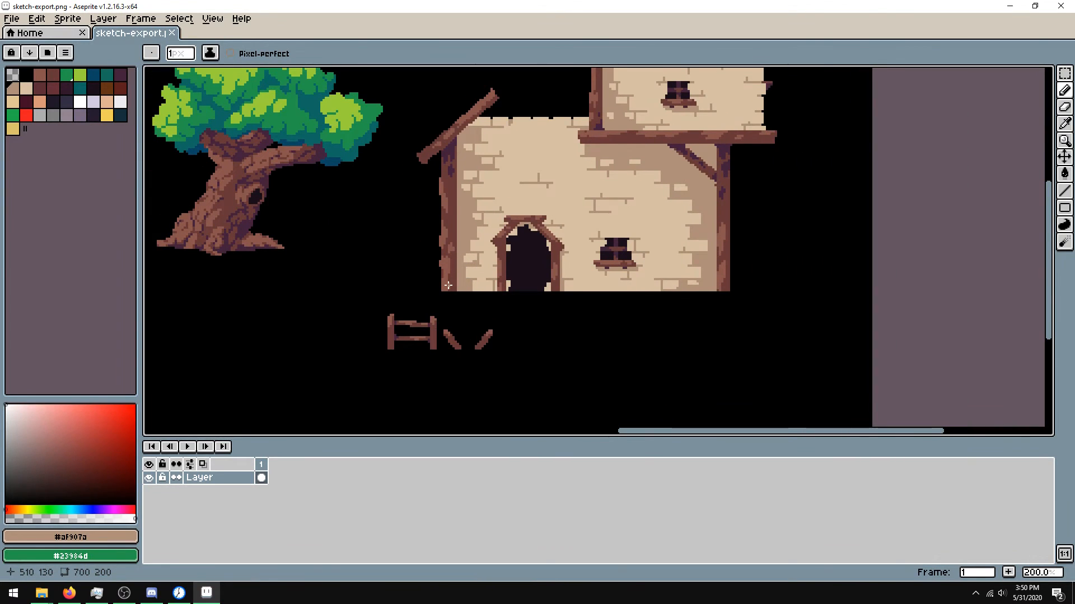
# - Increase the canvas height to 400 px, anchoring the artwork at the top centre so the new rows are added below
pyautogui.scroll(-3, 257, 127)
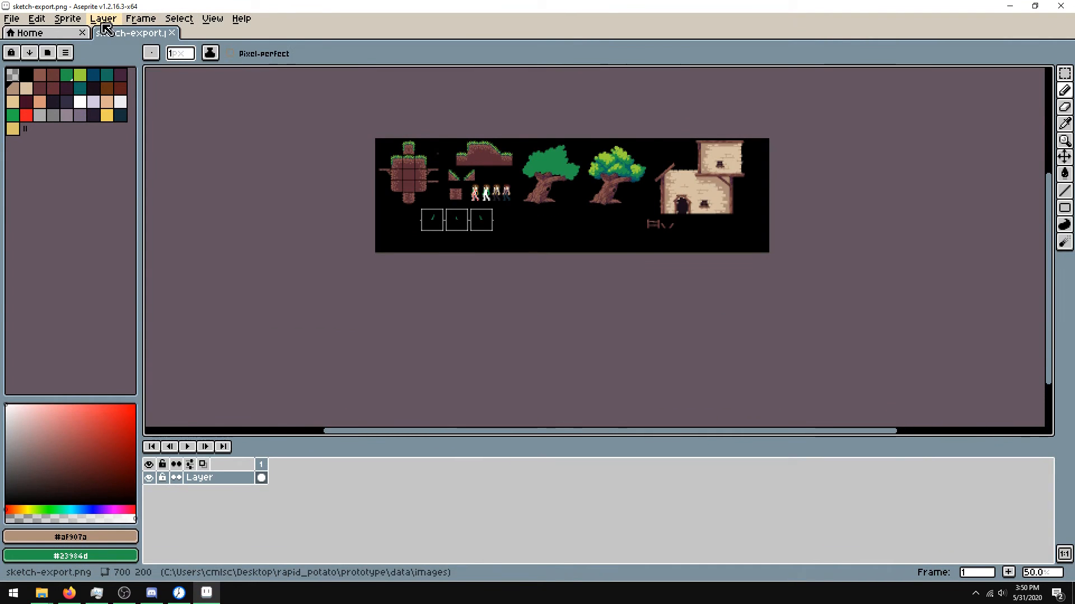
pyautogui.click(77, 20)
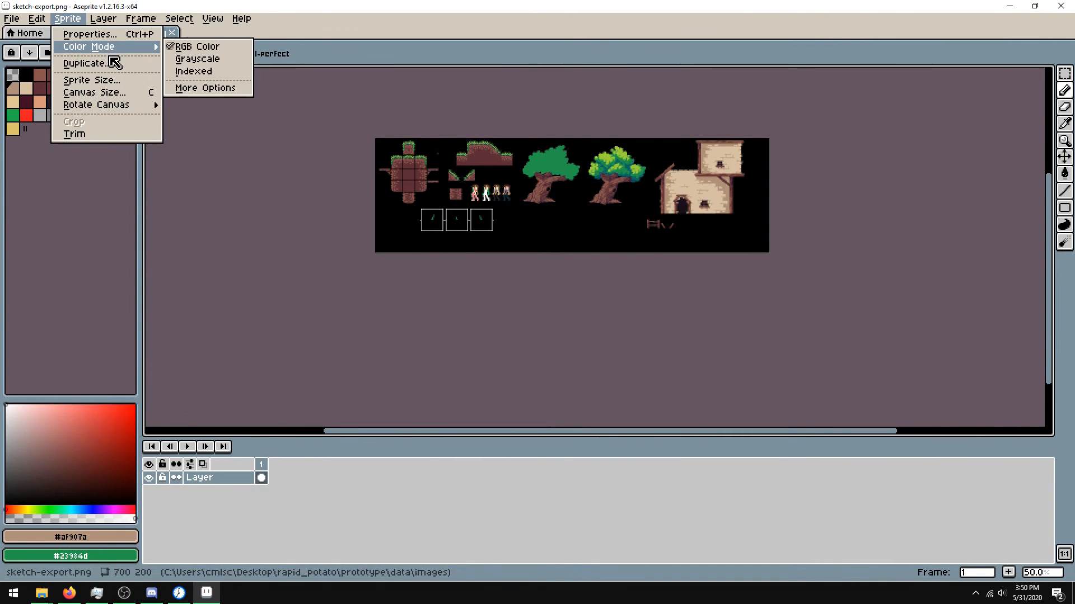
pyautogui.click(115, 92)
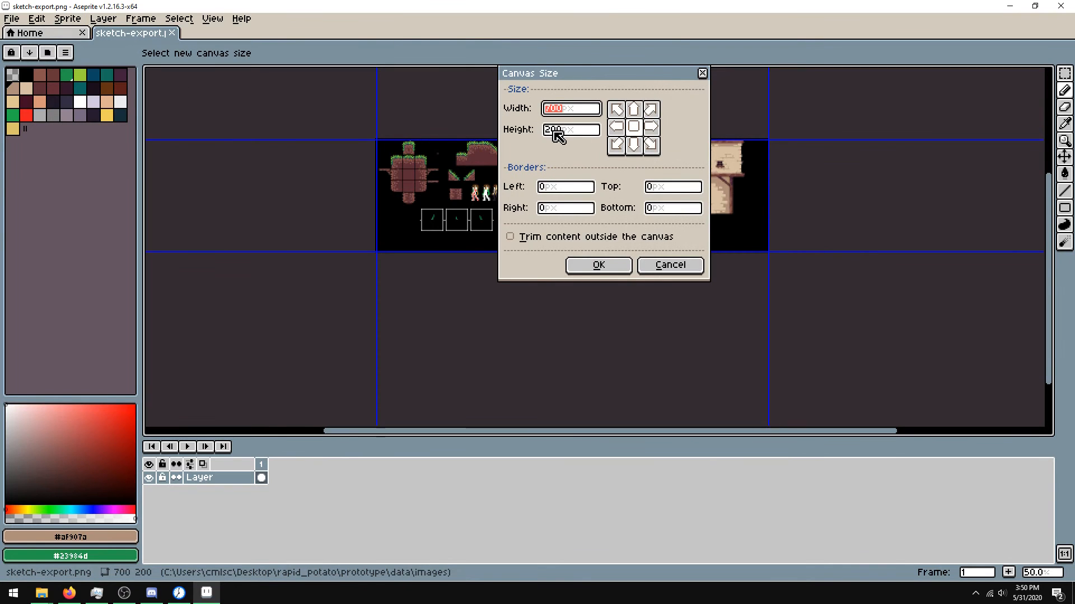
pyautogui.click(633, 109)
pyautogui.click(562, 130)
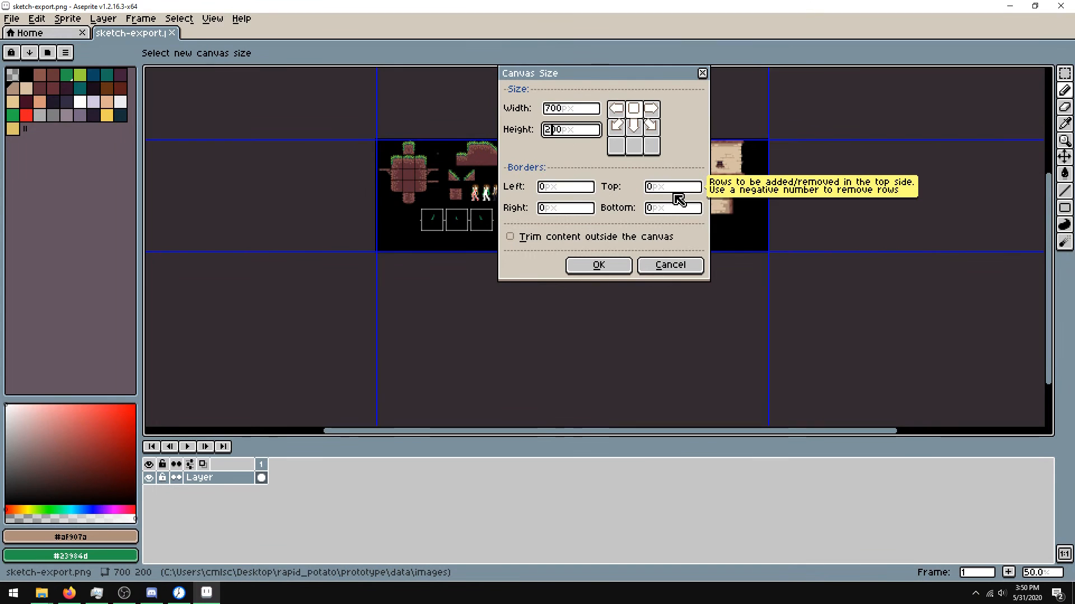
pyautogui.press('BackSpace')
pyautogui.write('4')
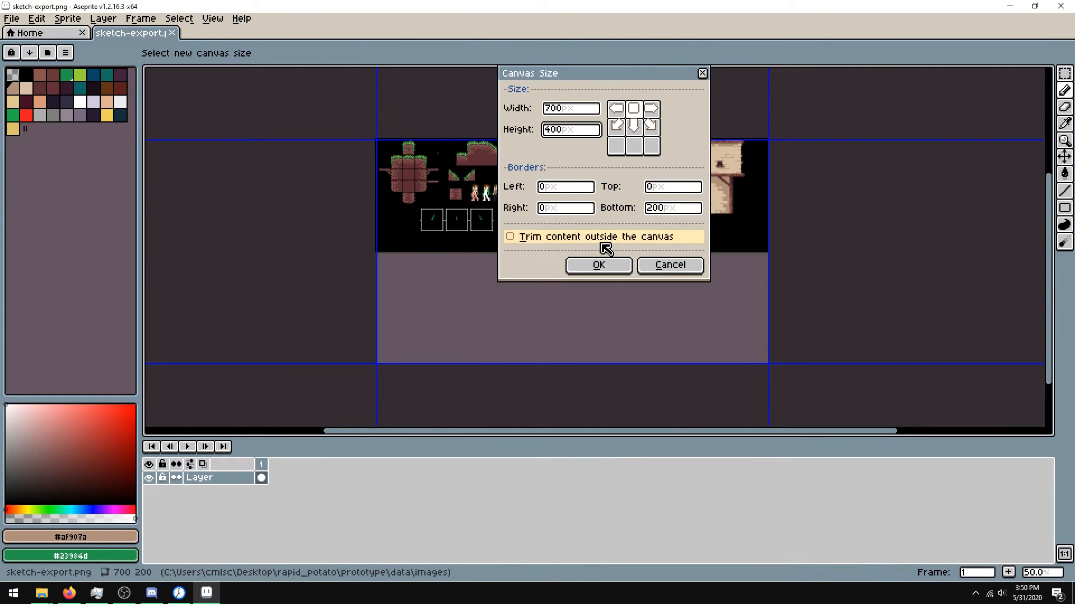
pyautogui.click(599, 264)
# - Fill the new transparent area below the sketches with black sampled from the existing background
pyautogui.scroll(1, 642, 169)
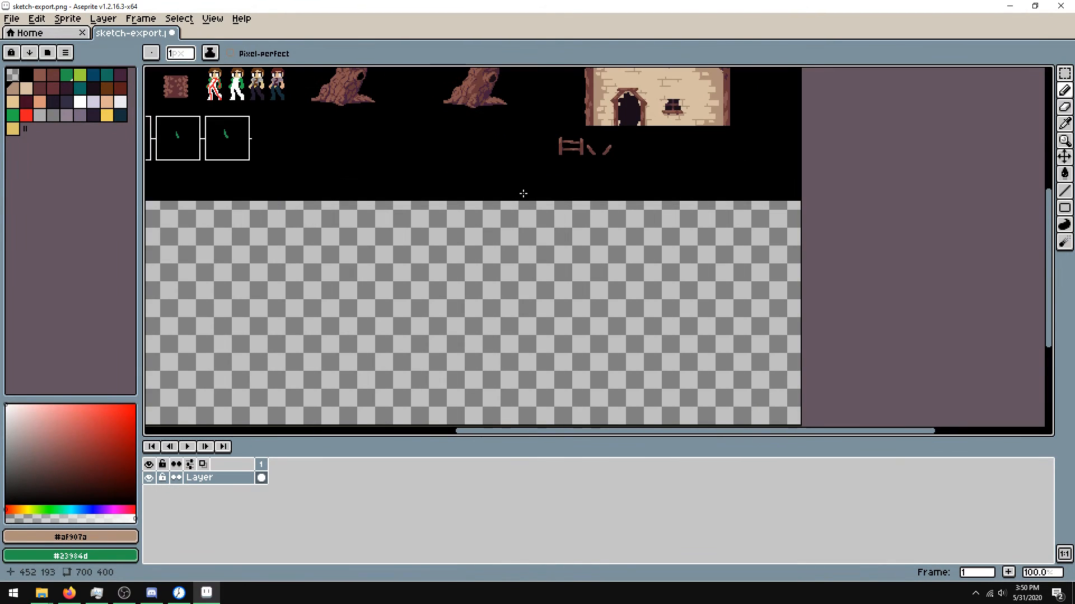
pyautogui.press('i')
pyautogui.click(447, 171)
pyautogui.press('g')
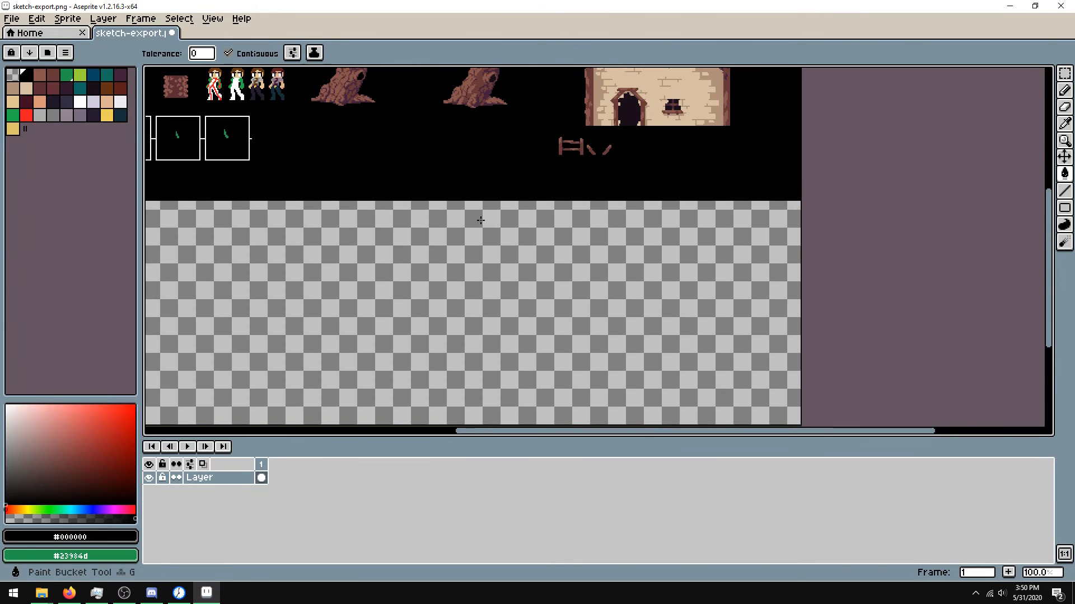
pyautogui.click(539, 322)
# - Sample the dark brown #673838 from the house's timber post for the Pencil and shrink the timeline to enlarge the drawing area
pyautogui.press('b')
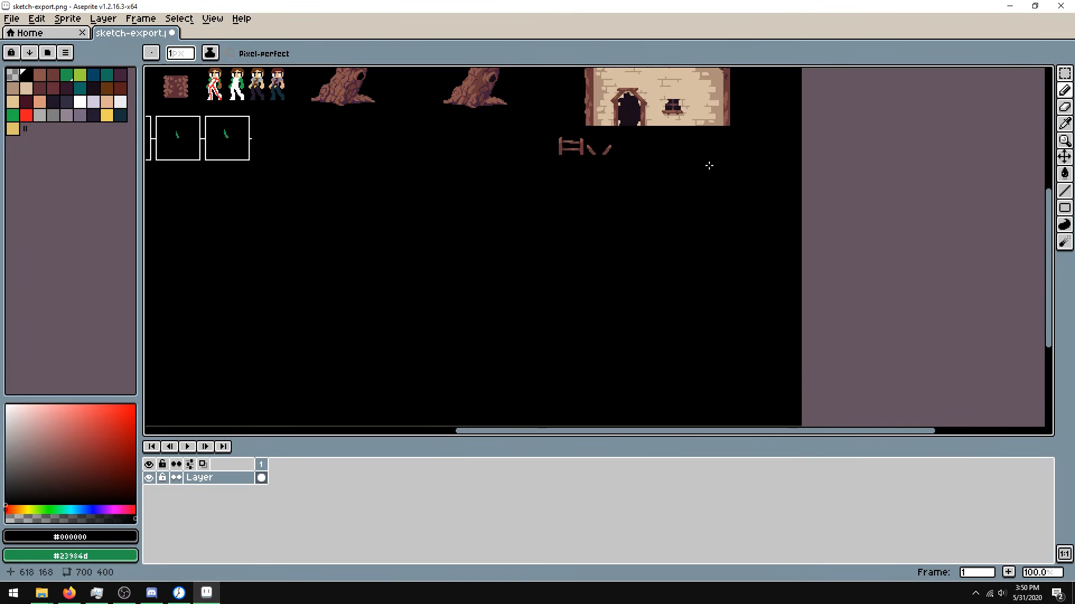
pyautogui.scroll(2, 708, 166)
pyautogui.moveTo(664, 175); pyautogui.dragTo(652, 219)
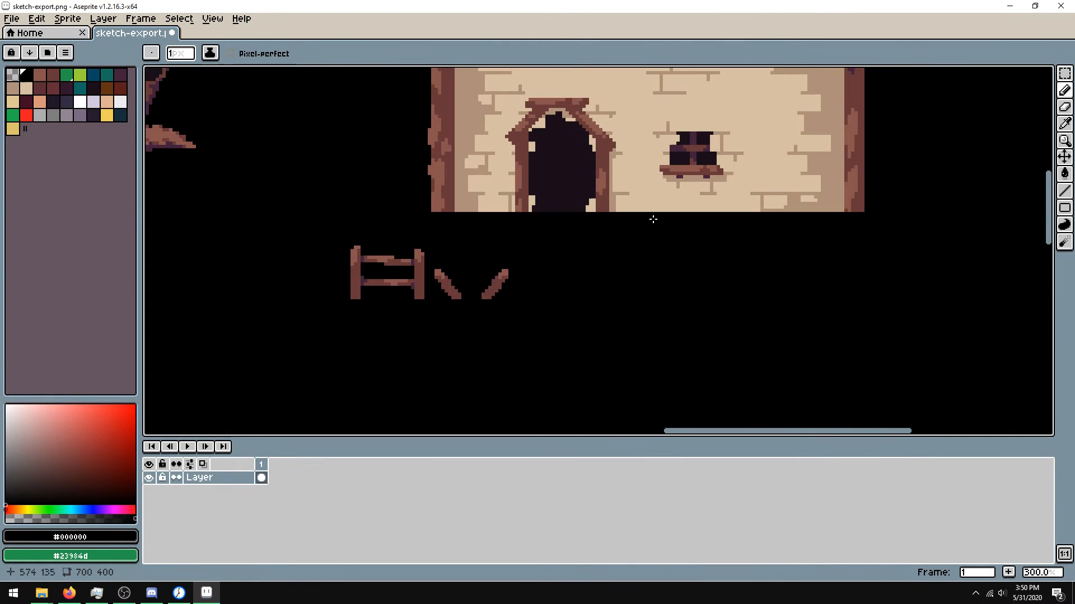
pyautogui.keyDown('alt'); pyautogui.click(453, 190); pyautogui.keyUp('alt')
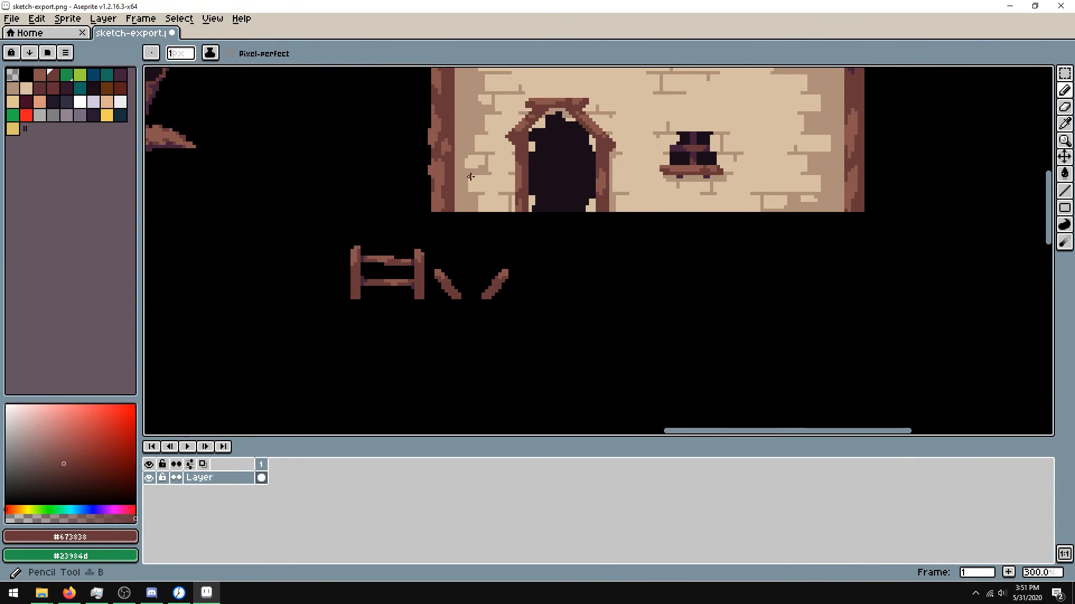
pyautogui.moveTo(430, 251); pyautogui.dragTo(527, 195)
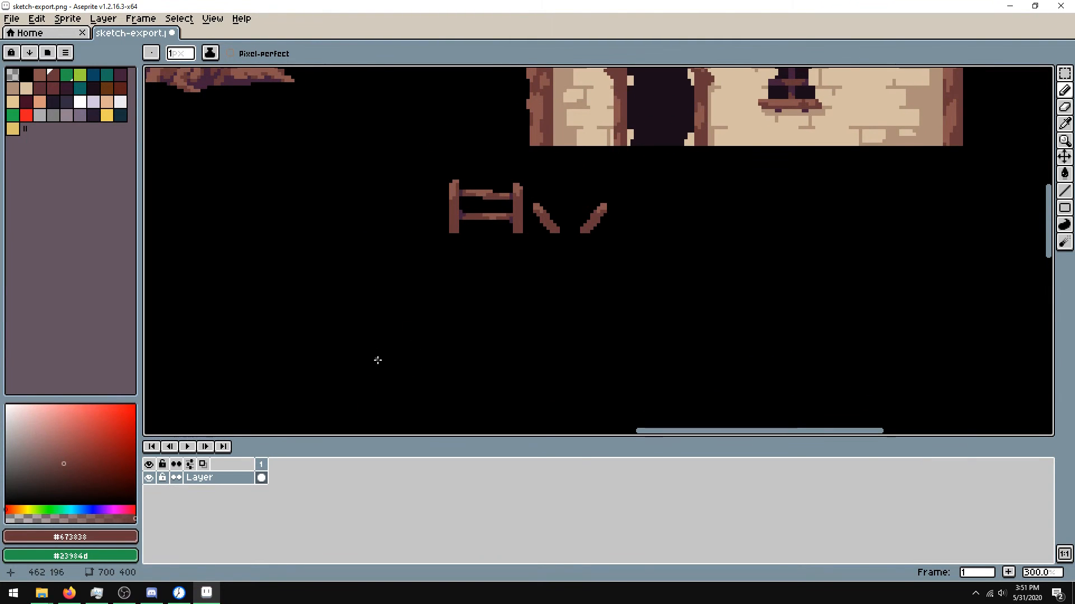
pyautogui.press('b')
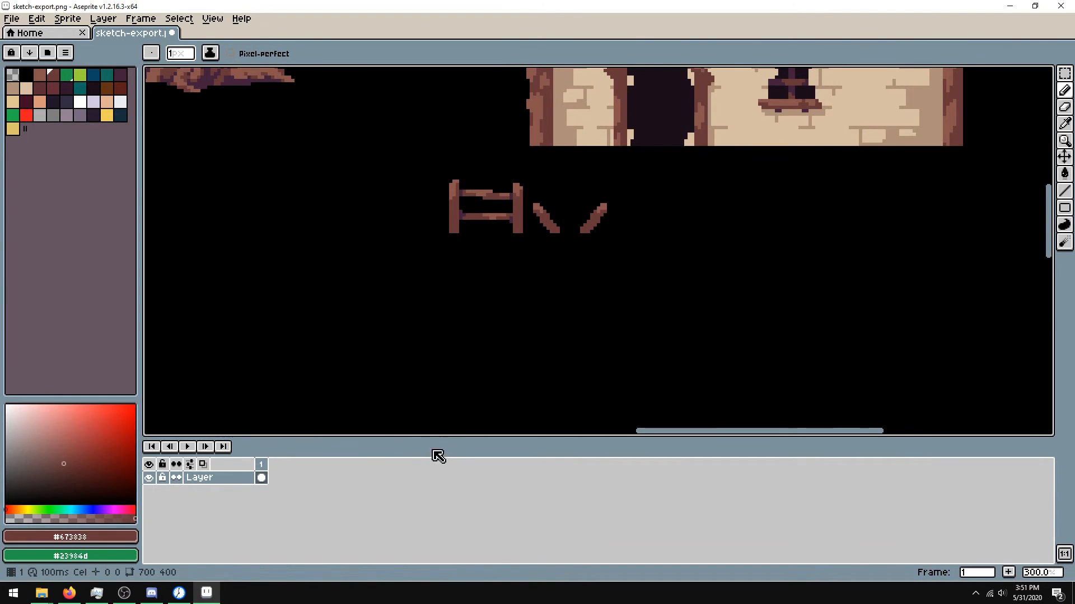
pyautogui.moveTo(435, 439); pyautogui.dragTo(446, 518)
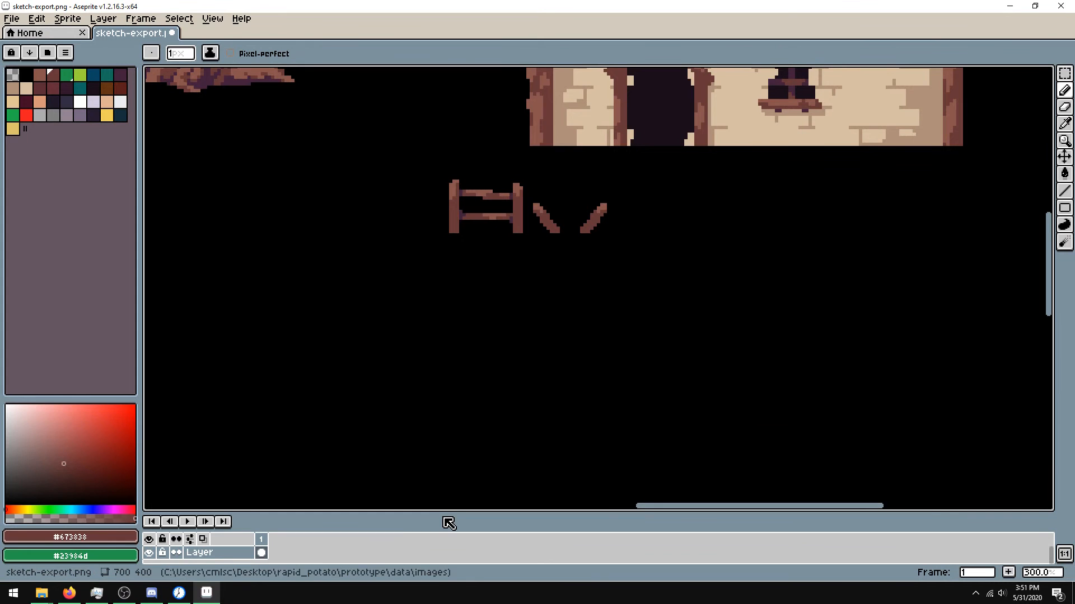
pyautogui.press('v')
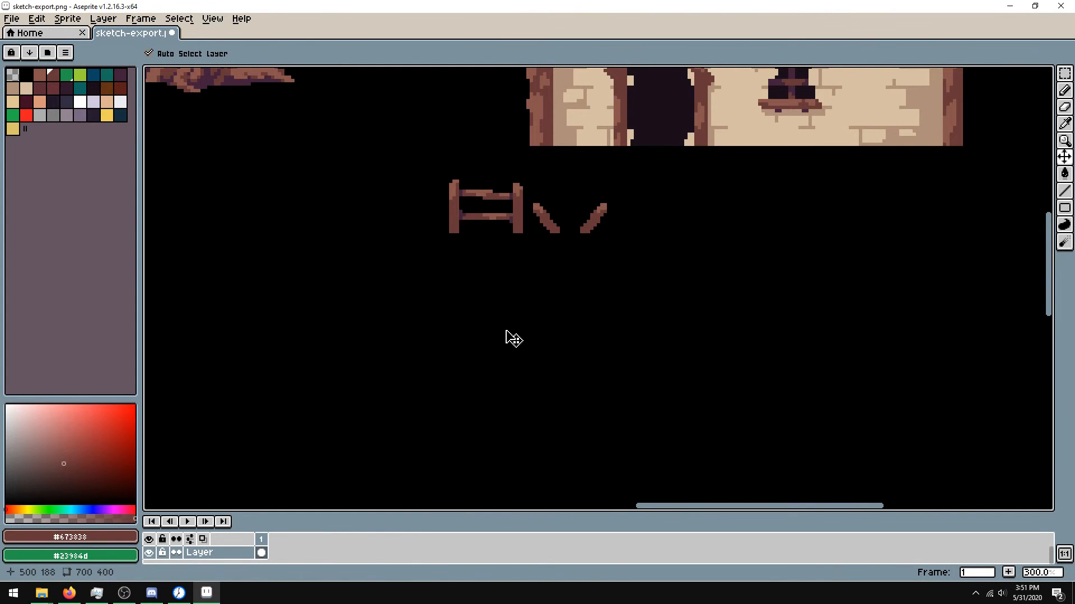
pyautogui.moveTo(504, 376)
pyautogui.mouseDown()
pyautogui.moveTo(473, 325)
pyautogui.moveTo(456, 334)
pyautogui.moveTo(503, 355)
pyautogui.moveTo(463, 357)
pyautogui.moveTo(473, 361)
pyautogui.mouseUp()
pyautogui.press('b')
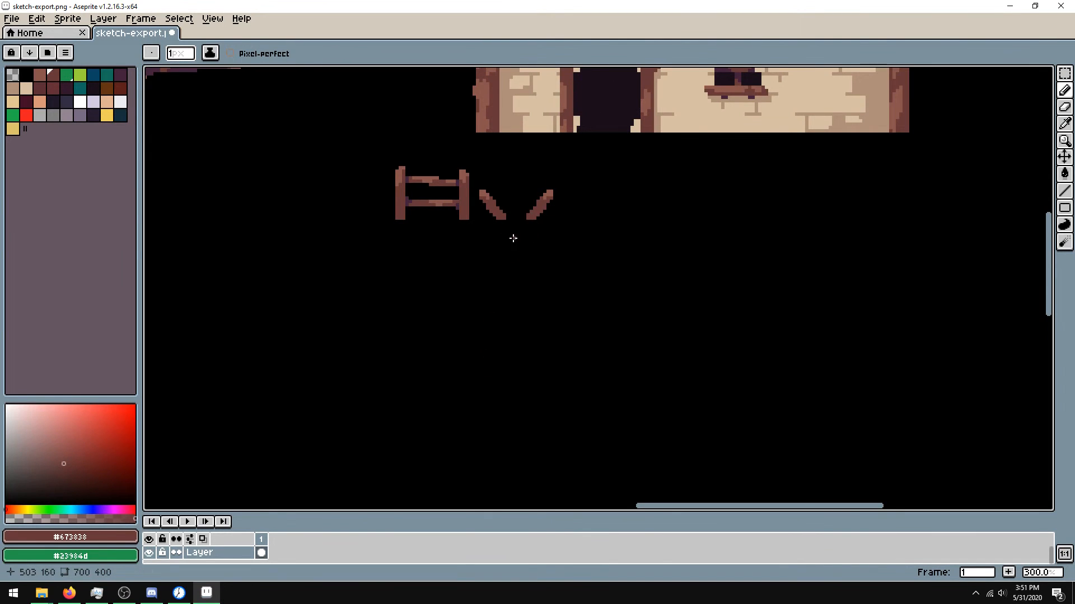
pyautogui.press('i')
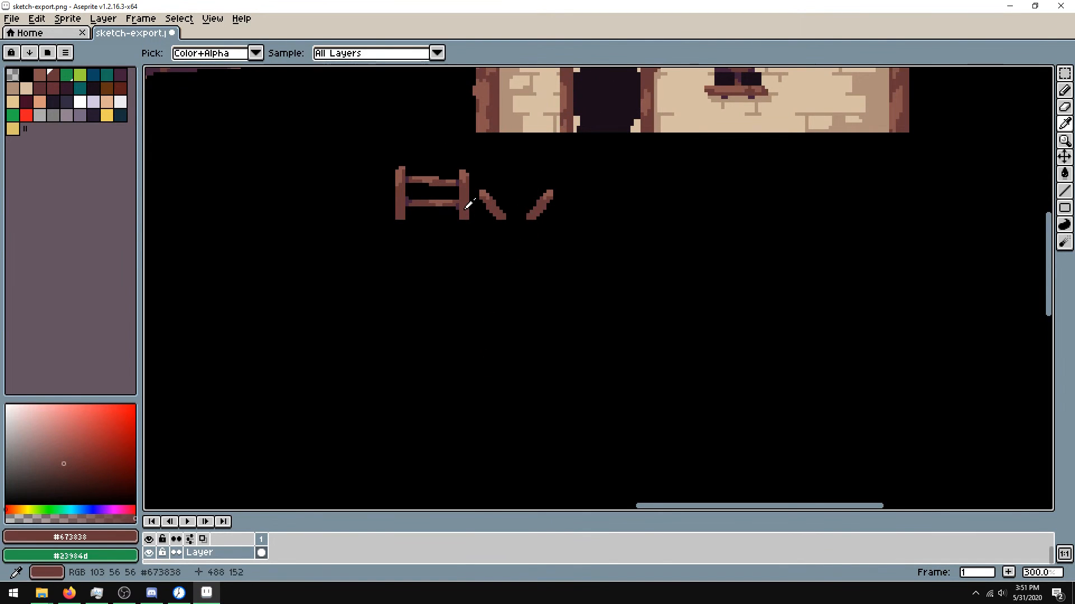
pyautogui.press('b')
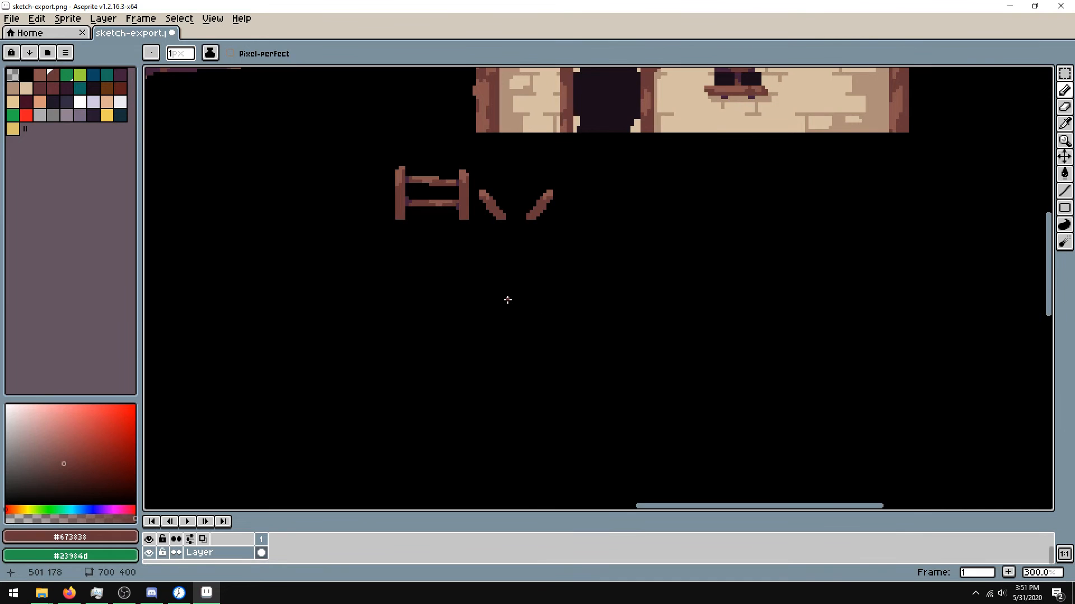
pyautogui.press('v')
pyautogui.moveTo(422, 317)
pyautogui.mouseDown()
pyautogui.moveTo(371, 419)
pyautogui.moveTo(462, 291)
pyautogui.moveTo(422, 248)
pyautogui.moveTo(422, 175)
pyautogui.mouseUp()
pyautogui.press('b')
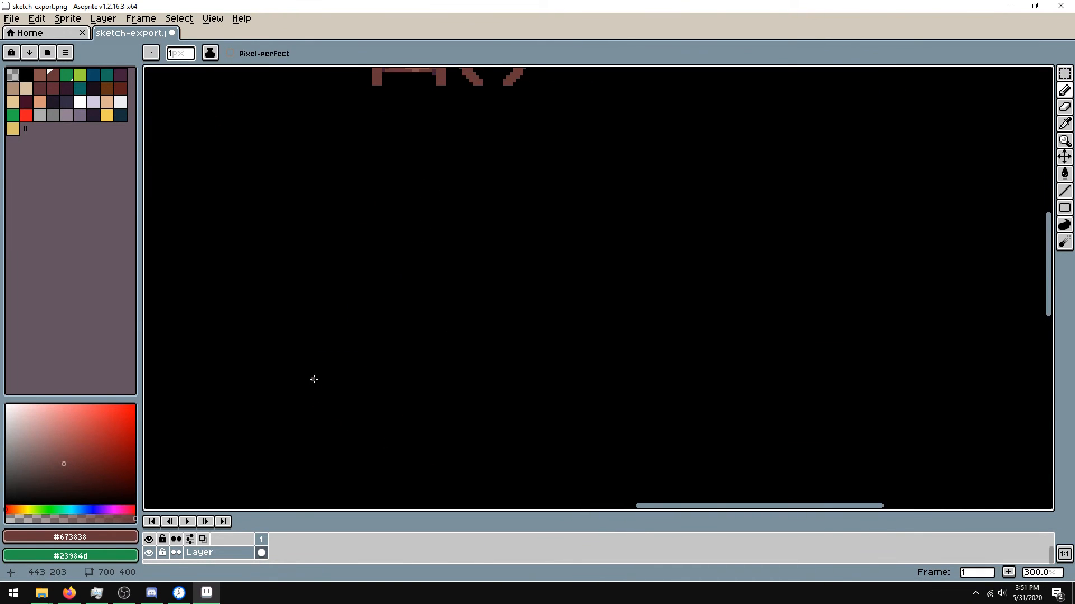
pyautogui.moveTo(316, 425); pyautogui.dragTo(600, 367)
pyautogui.hotkey('ctrl', 'z')
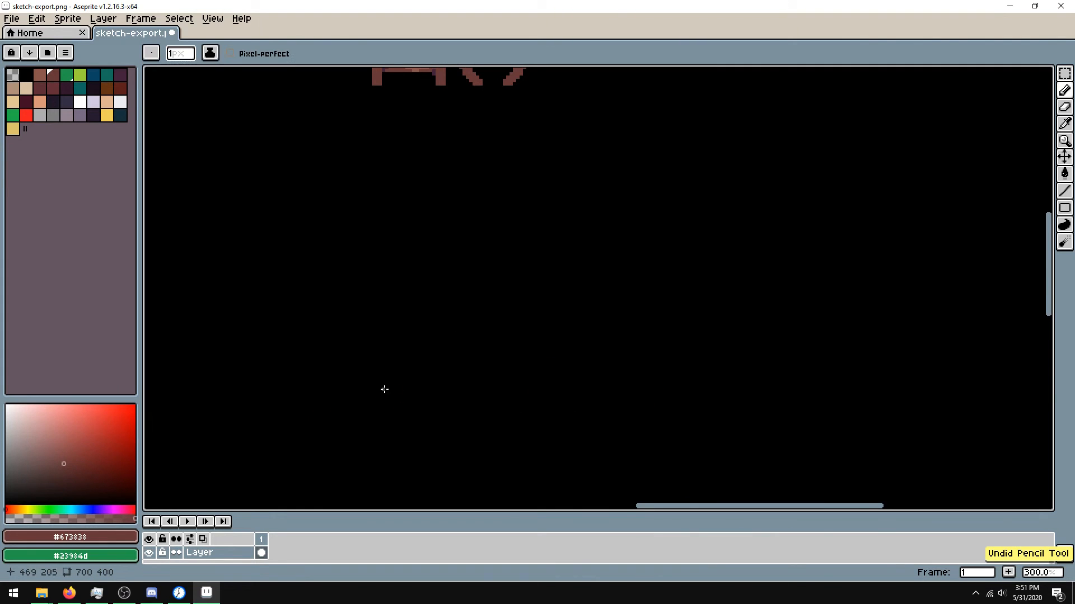
pyautogui.click(300, 411)
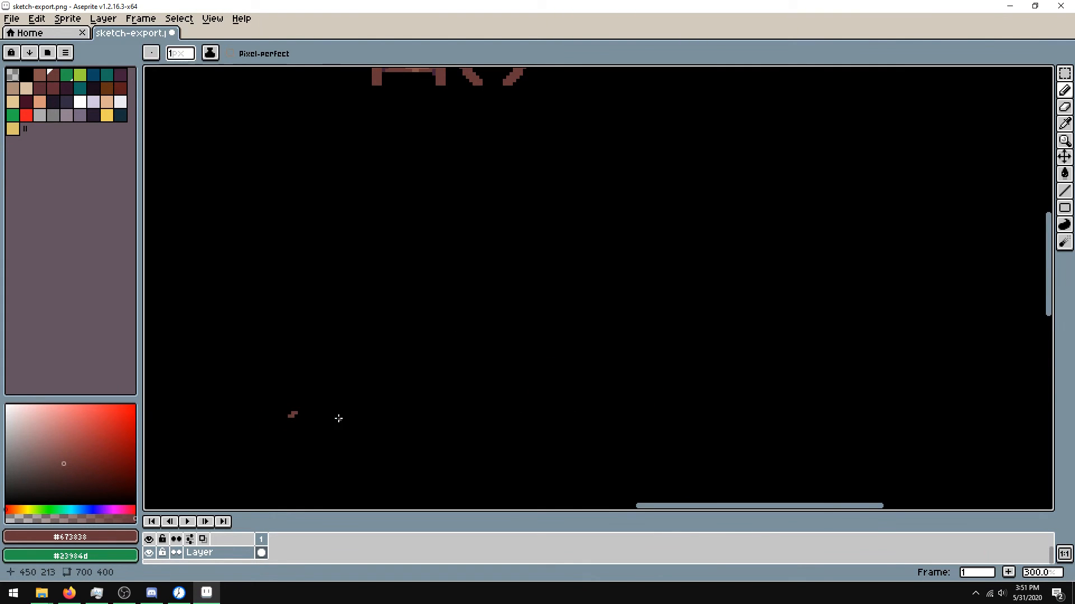
pyautogui.hotkey('ctrl', 'z')
pyautogui.click(298, 408)
pyautogui.hotkey('ctrl', 'z')
# - Draw a straight dark brown horizontal bar about 110 px long and 3 px thick in the black area below the fence pieces
pyautogui.moveTo(290, 403); pyautogui.dragTo(295, 404)
pyautogui.press('shift')
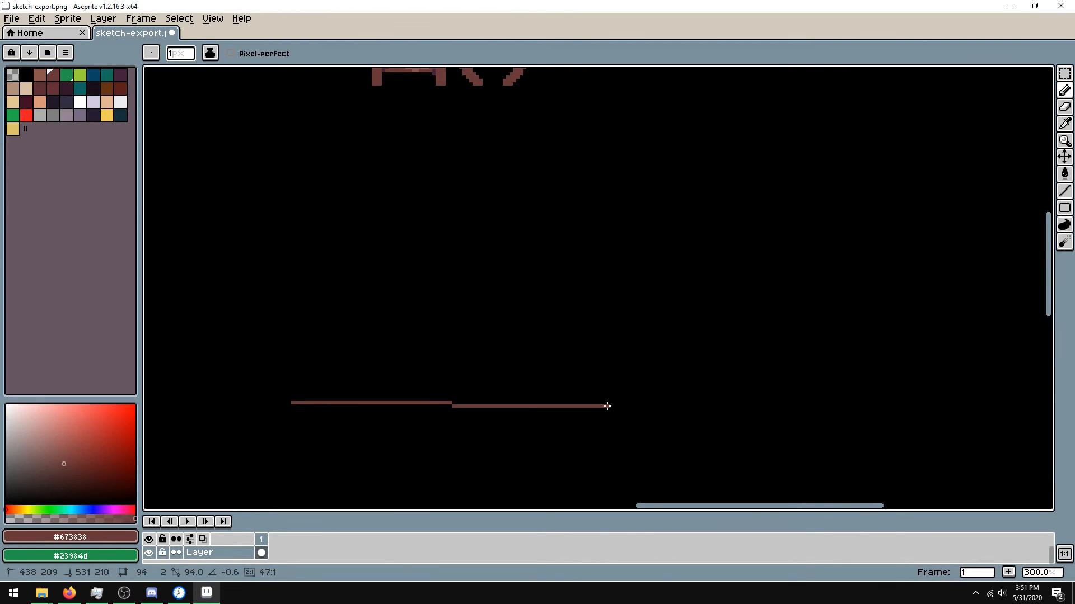
pyautogui.keyDown('shift'); pyautogui.click(657, 403); pyautogui.keyUp('shift')
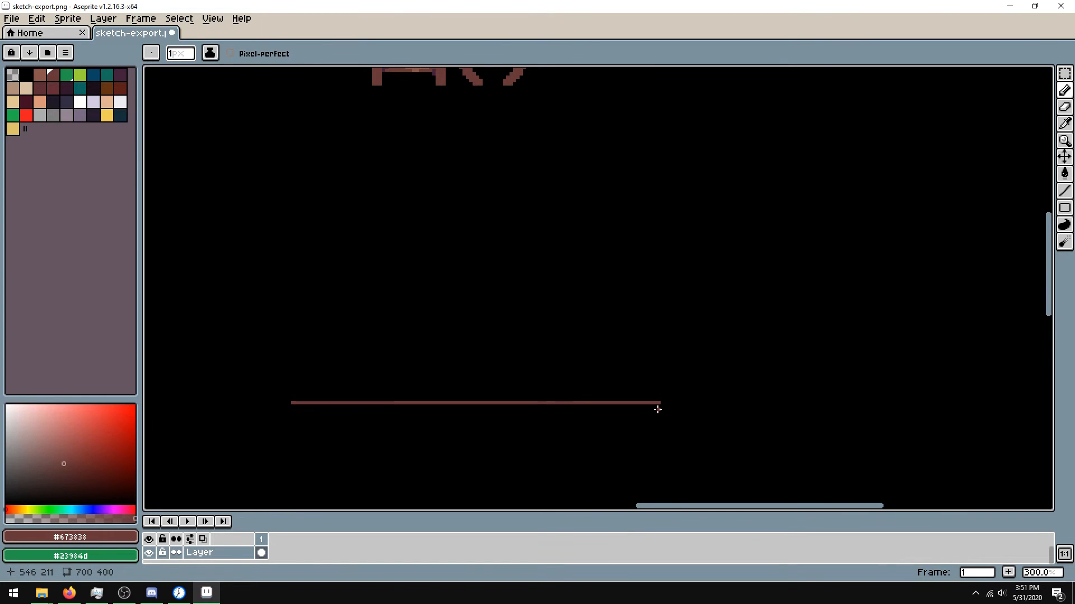
pyautogui.press('shift')
pyautogui.hscroll(-3, 252, 443)
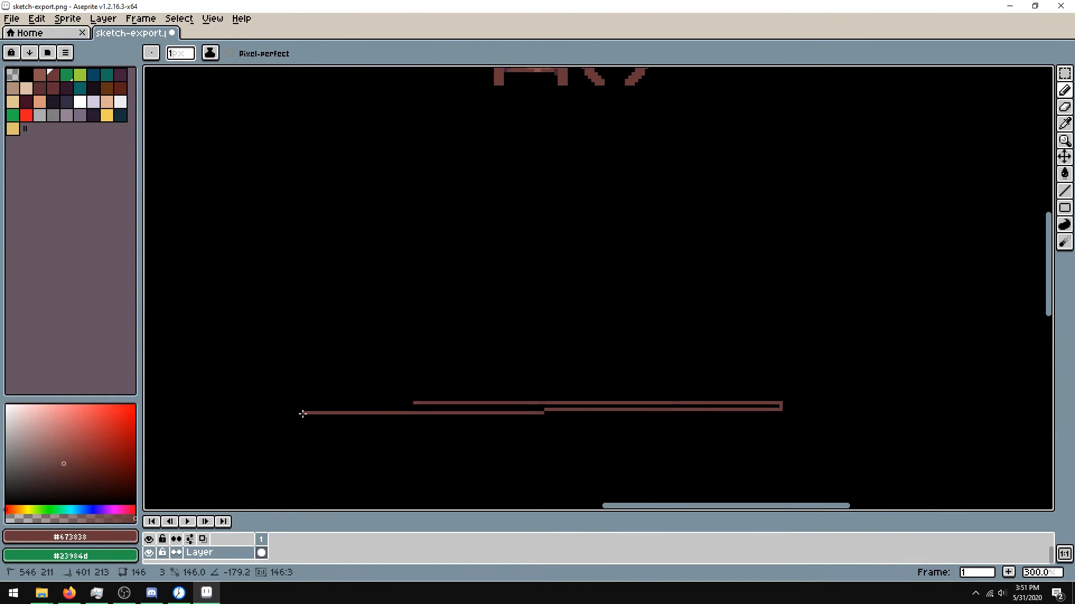
pyautogui.keyDown('shift'); pyautogui.click(414, 408); pyautogui.keyUp('shift')
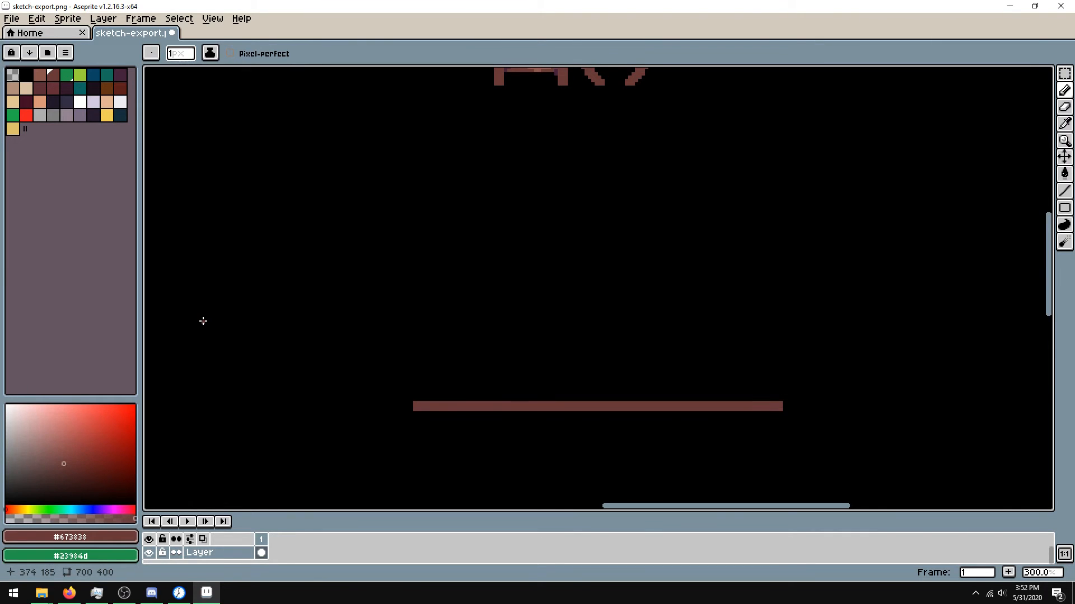
# - Sample the cream wall colour #d7c1a3 from the house beside its window for use with the Pencil
pyautogui.moveTo(533, 315)
pyautogui.mouseDown()
pyautogui.moveTo(547, 295)
pyautogui.moveTo(627, 291)
pyautogui.mouseUp()
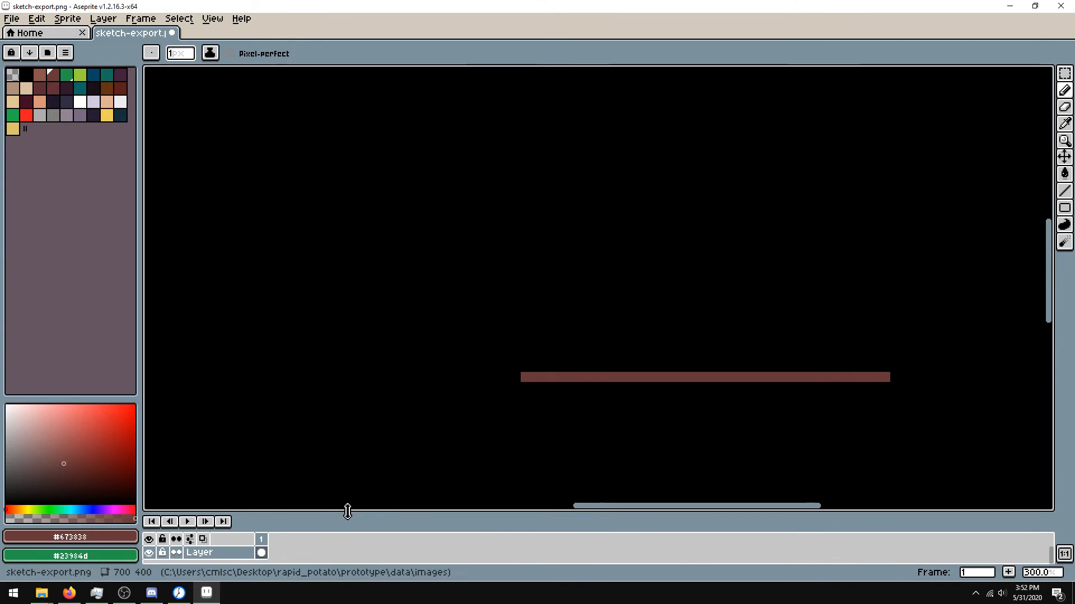
pyautogui.press('b')
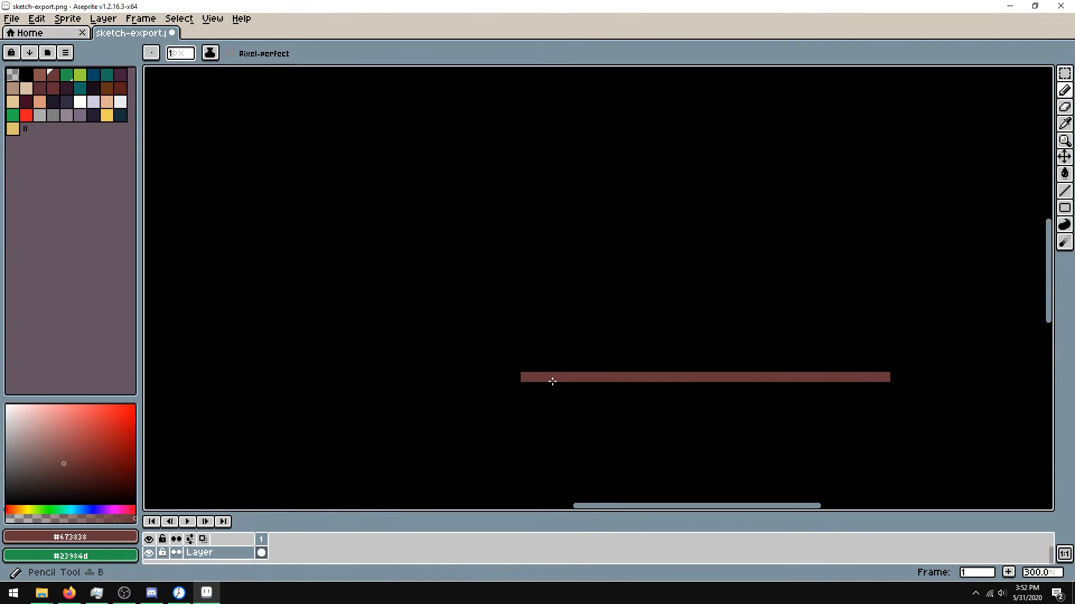
pyautogui.moveTo(636, 394); pyautogui.dragTo(494, 289)
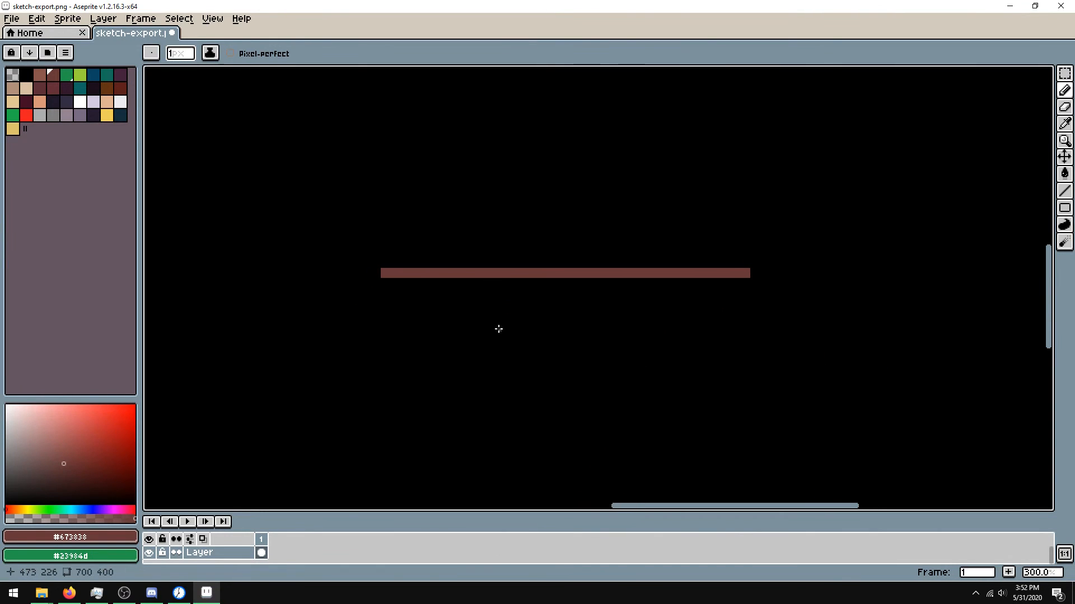
pyautogui.scroll(1, 492, 326)
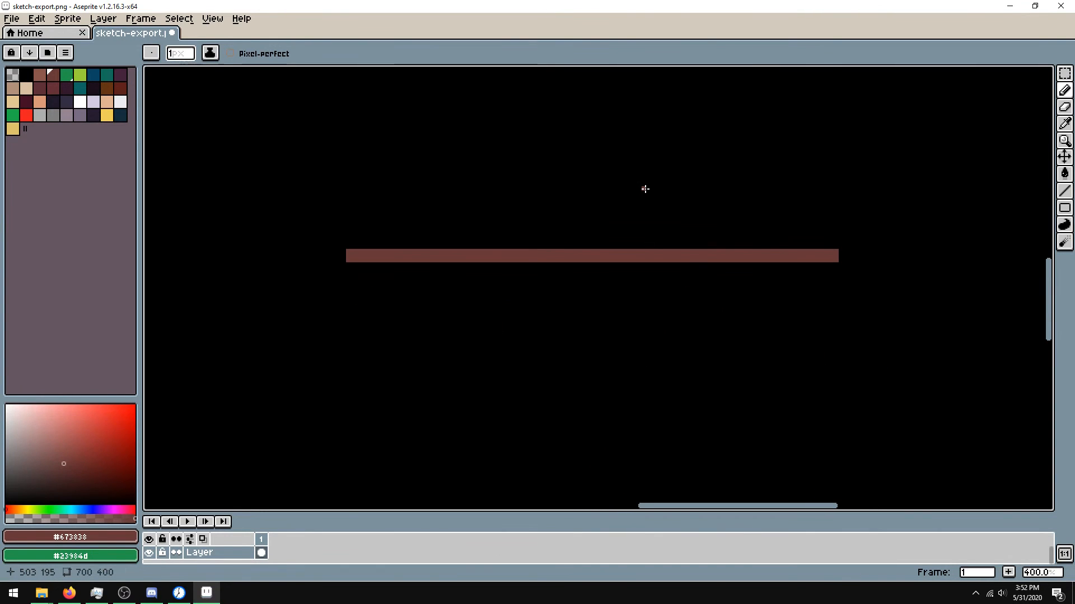
pyautogui.press('i')
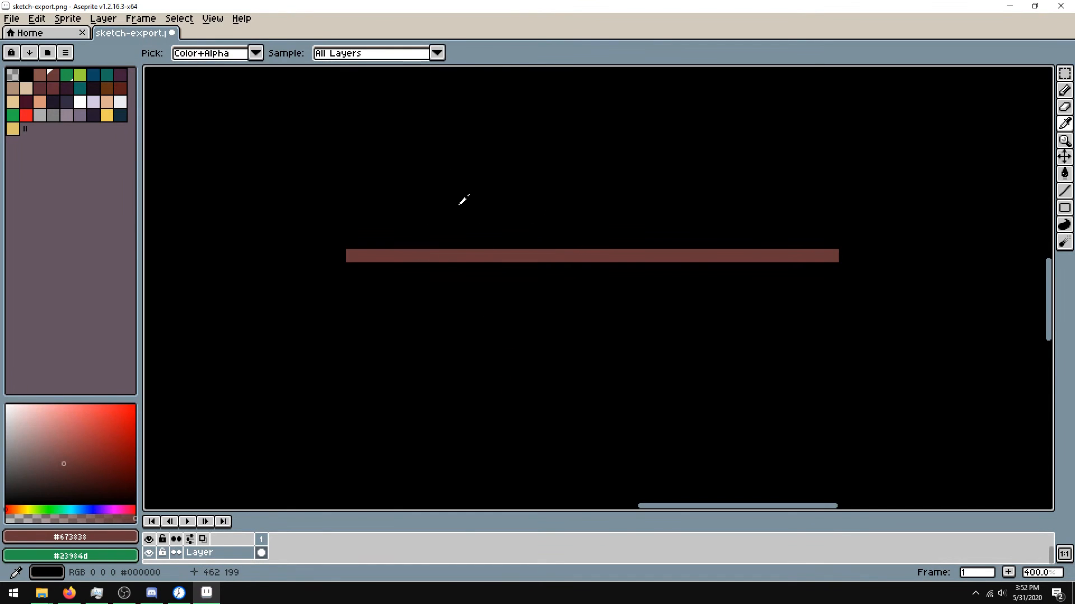
pyautogui.scroll(-2, 520, 200)
pyautogui.moveTo(482, 211); pyautogui.dragTo(497, 414)
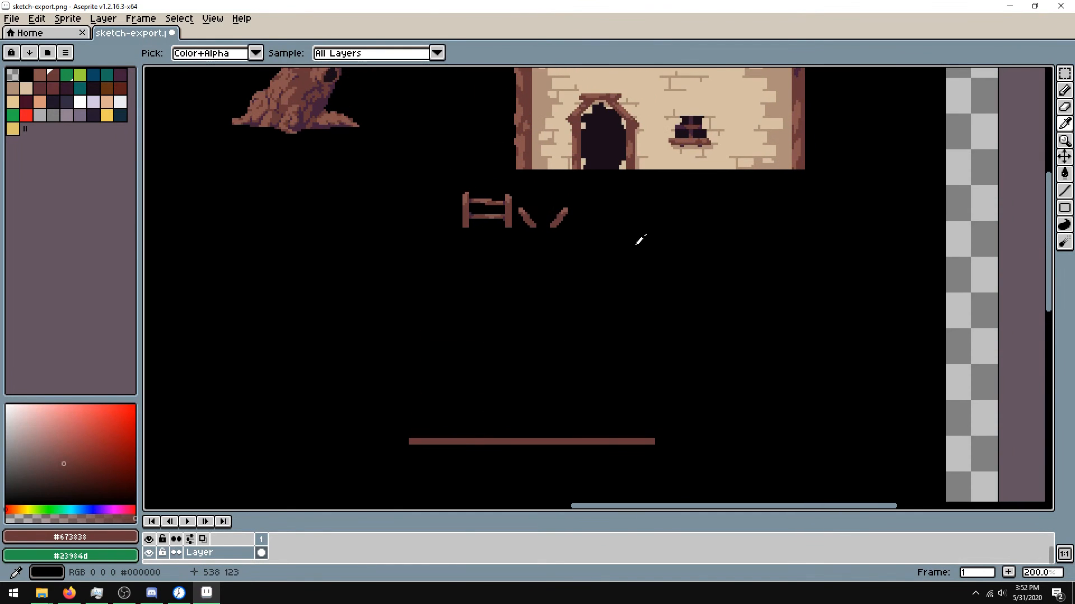
pyautogui.click(664, 132)
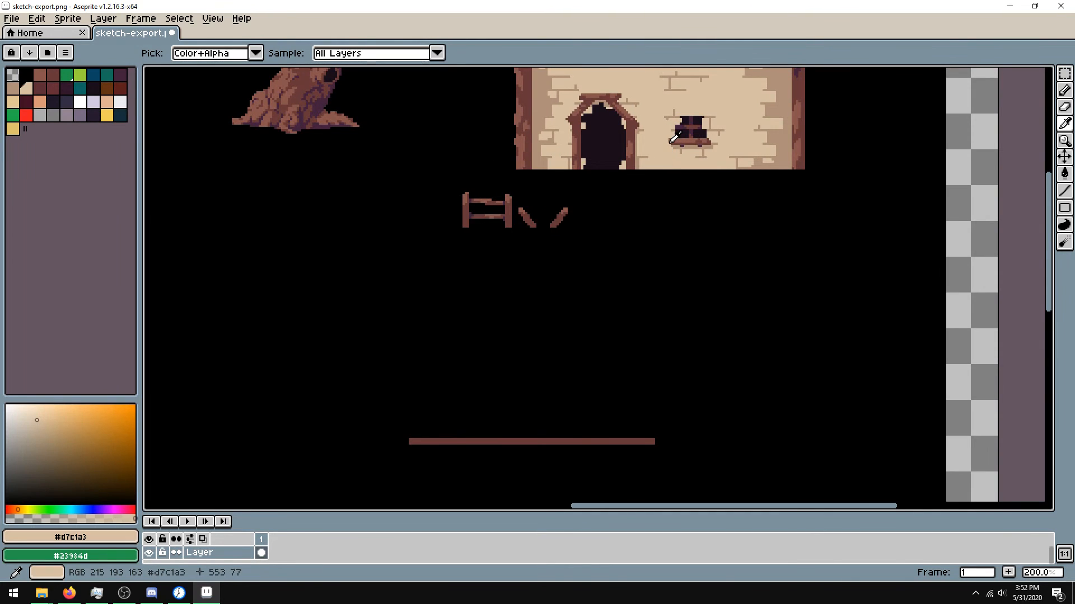
pyautogui.press('b')
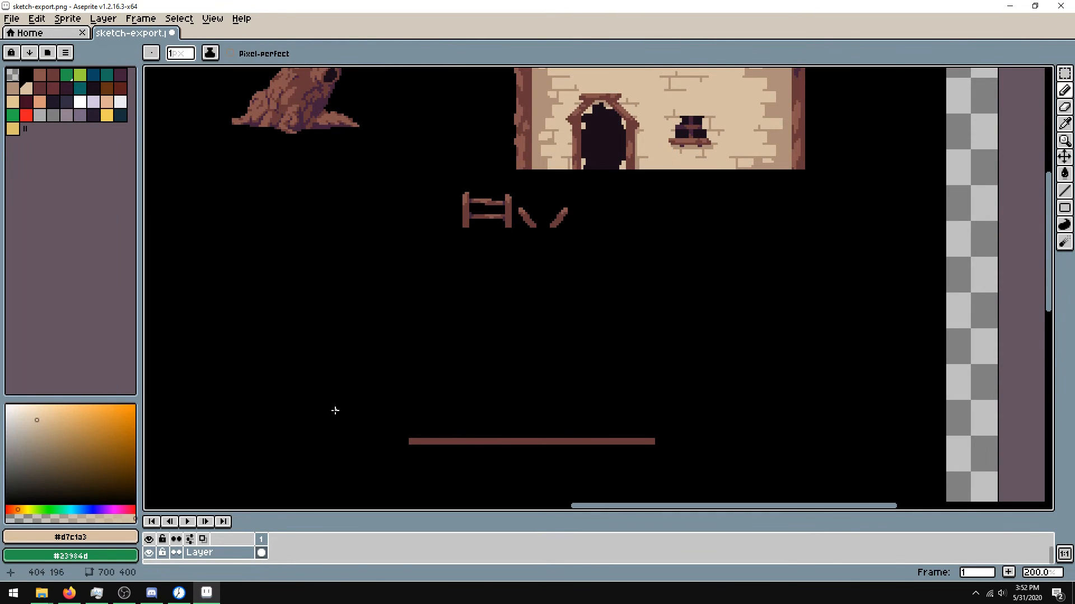
# - Draw a cream strip 3 px deep directly beneath the brown bar, inset 1 px at both ends and one pixel more on its last row
pyautogui.moveTo(472, 458); pyautogui.dragTo(515, 291)
pyautogui.scroll(1, 494, 302)
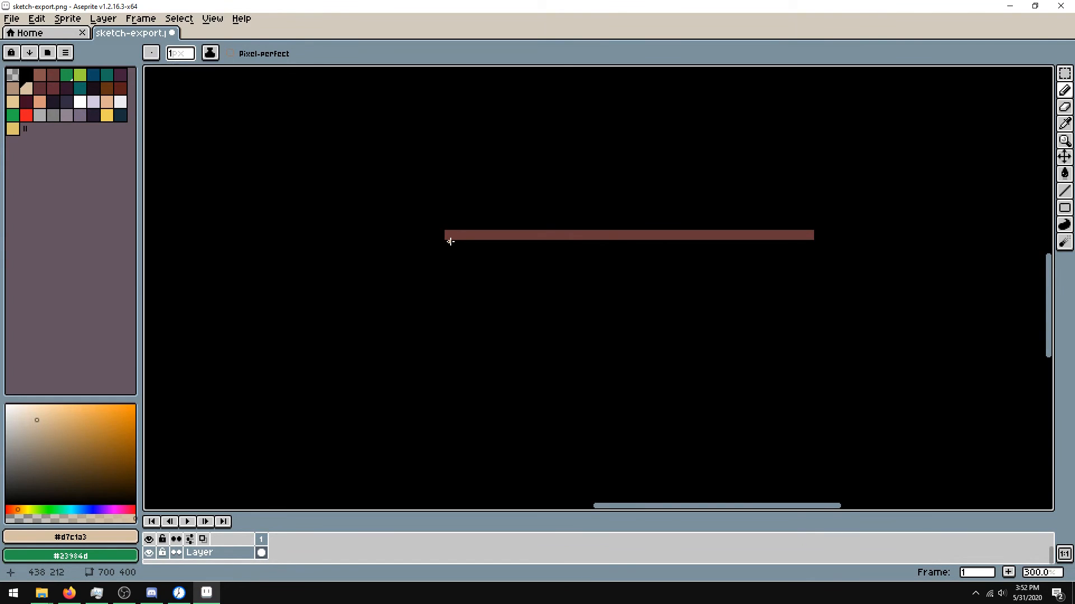
pyautogui.moveTo(452, 242)
pyautogui.mouseDown()
pyautogui.moveTo(751, 253)
pyautogui.moveTo(808, 240)
pyautogui.moveTo(808, 253)
pyautogui.mouseUp()
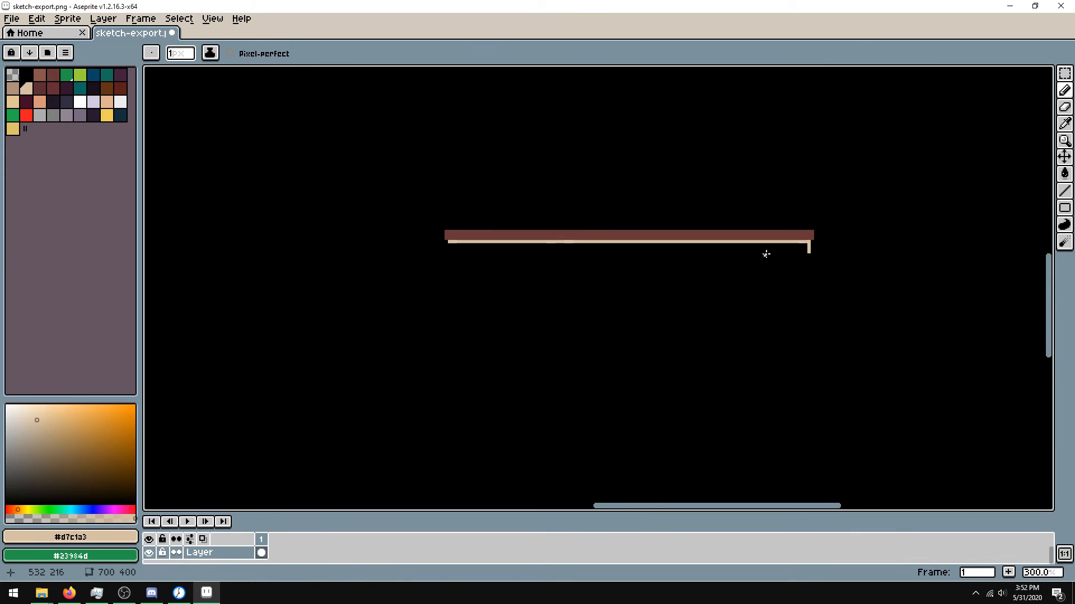
pyautogui.hotkey('ctrl', 'z')
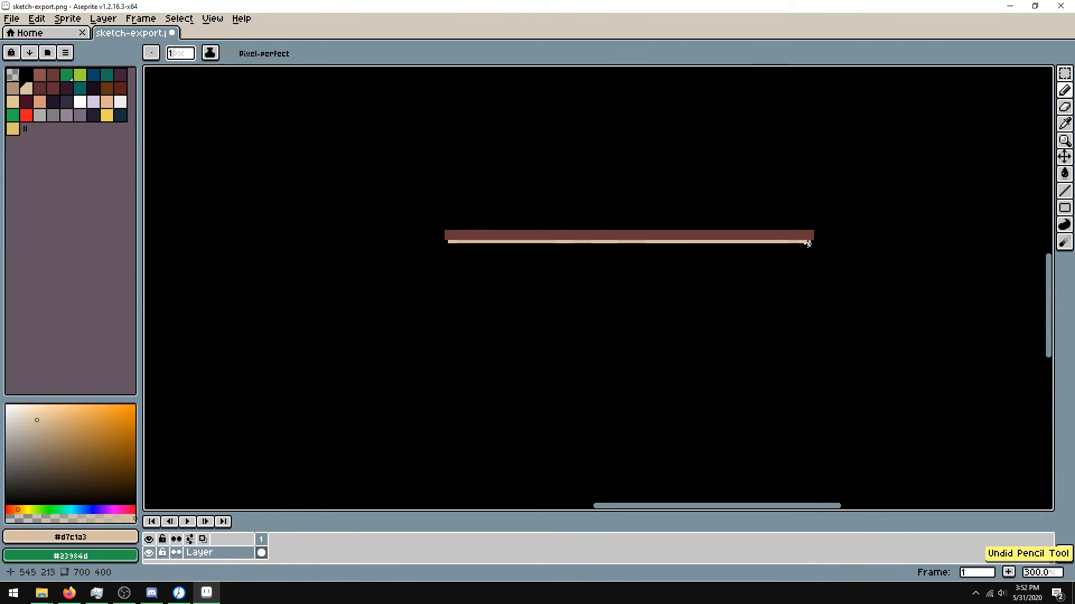
pyautogui.moveTo(806, 244)
pyautogui.mouseDown()
pyautogui.moveTo(480, 257)
pyautogui.moveTo(449, 244)
pyautogui.mouseUp()
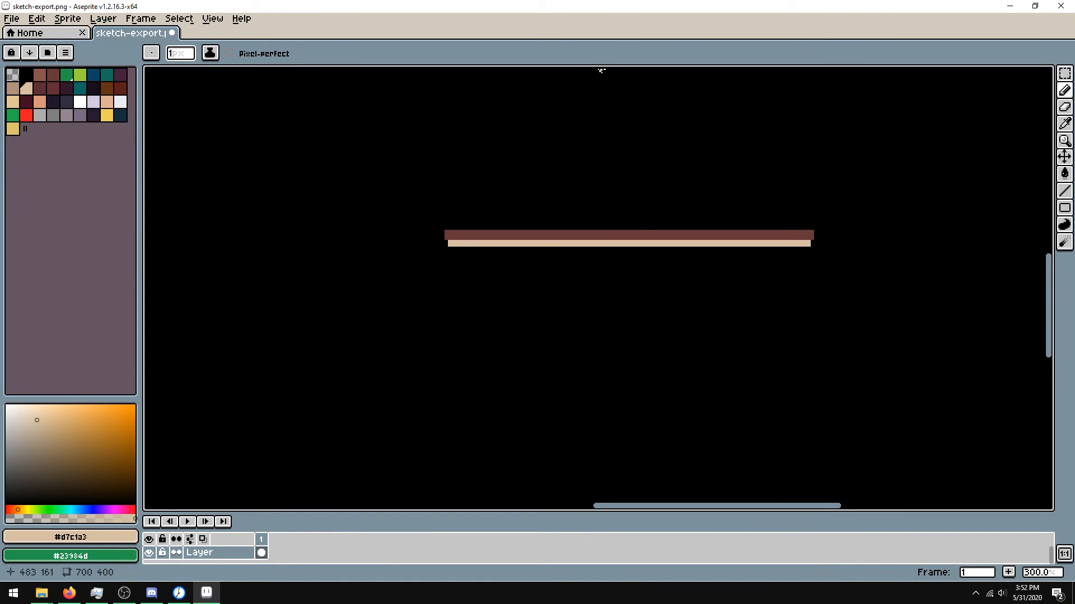
pyautogui.moveTo(643, 149); pyautogui.dragTo(571, 207)
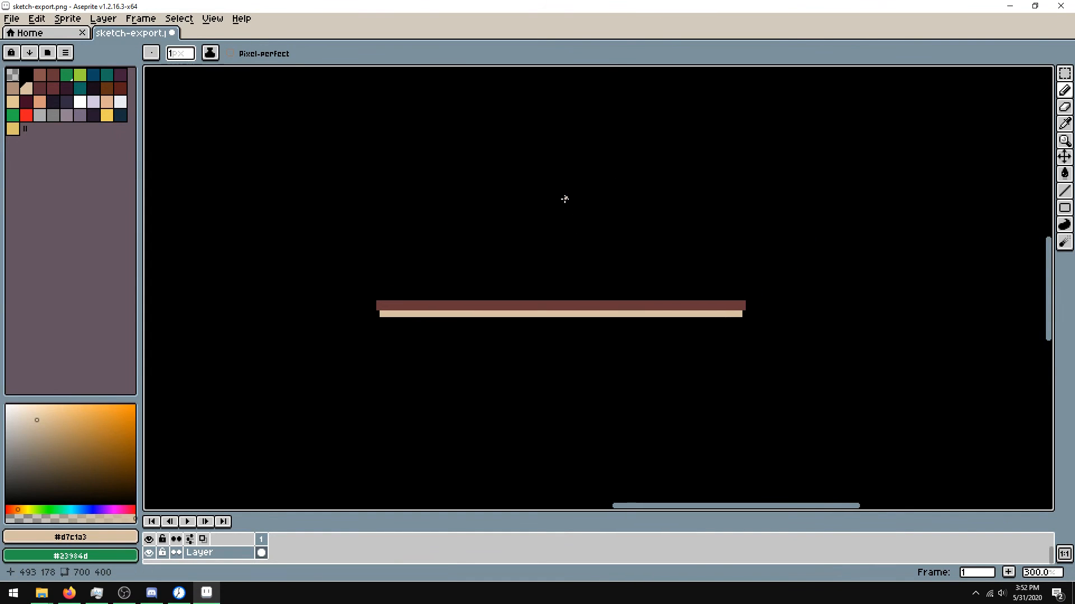
pyautogui.moveTo(524, 249); pyautogui.dragTo(543, 246)
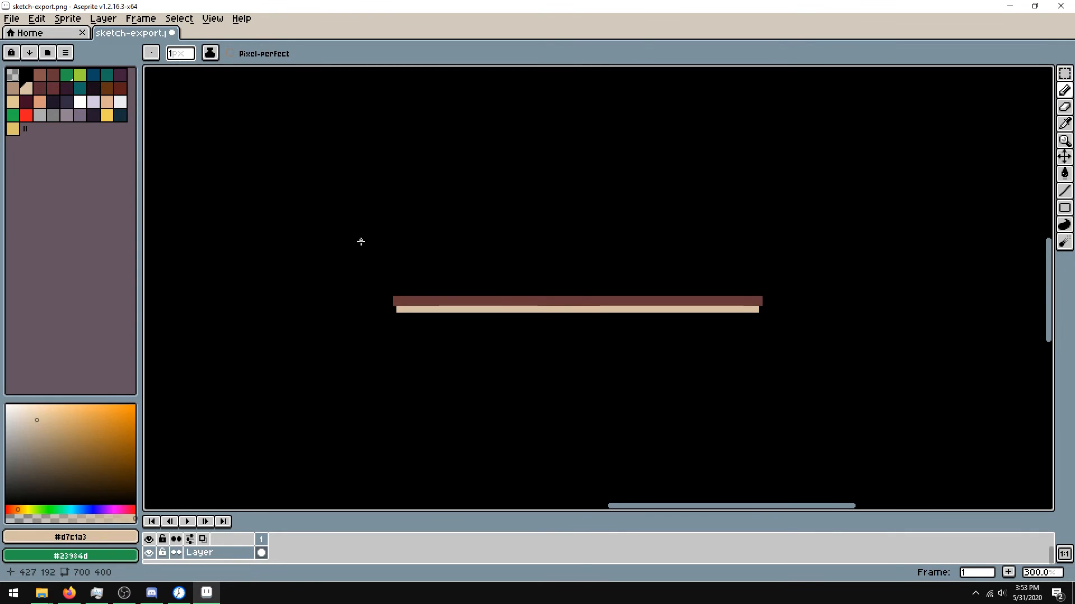
pyautogui.moveTo(401, 314); pyautogui.dragTo(755, 315)
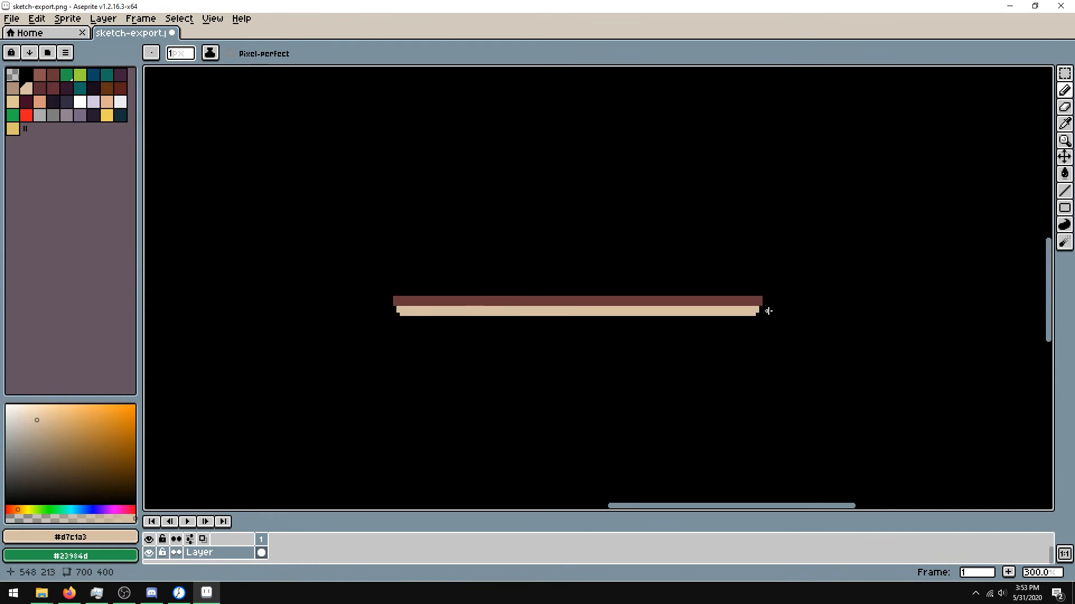
# - Examine the new brown and cream strip's size and placement against the existing sprites across the sheet
pyautogui.moveTo(758, 326); pyautogui.dragTo(653, 371)
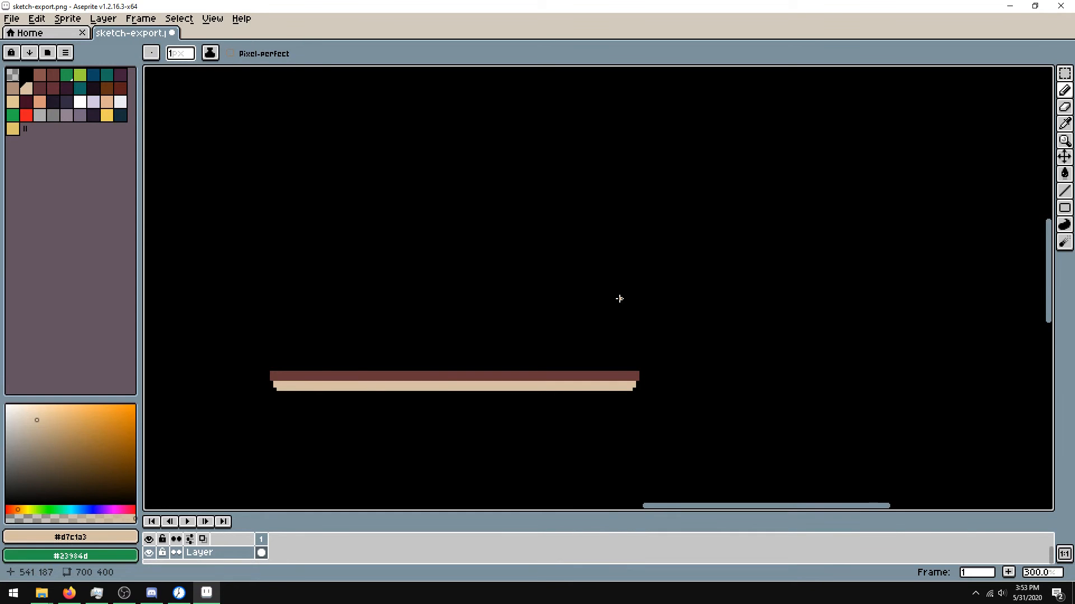
pyautogui.scroll(-3, 517, 151)
pyautogui.scroll(1, 450, 172)
pyautogui.moveTo(469, 166); pyautogui.dragTo(665, 359)
pyautogui.scroll(1, 462, 294)
pyautogui.scroll(-1, 447, 289)
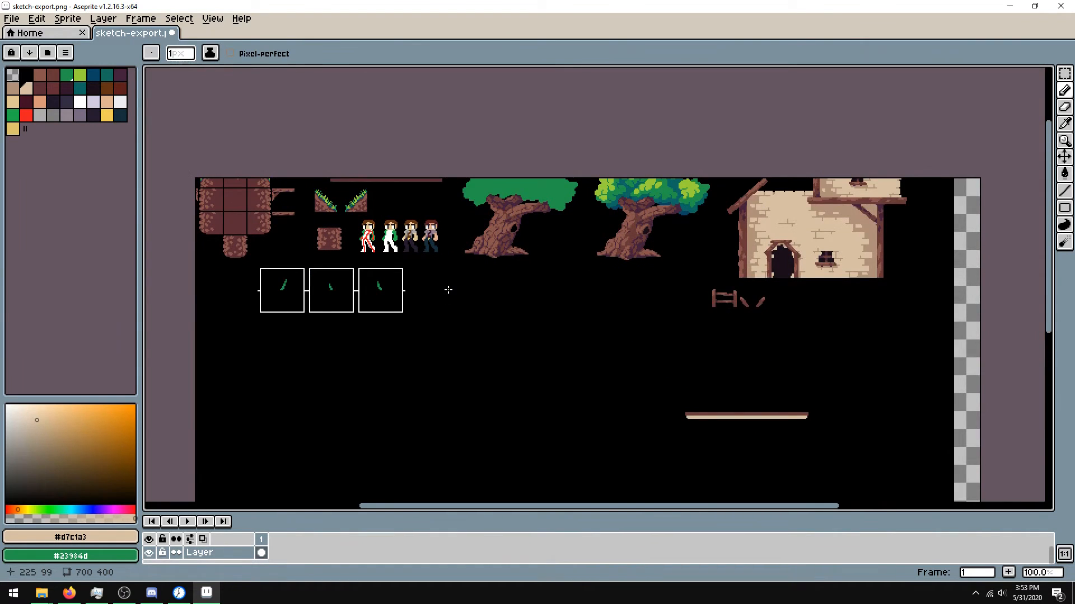
pyautogui.scroll(-1, 448, 290)
pyautogui.scroll(1, 547, 339)
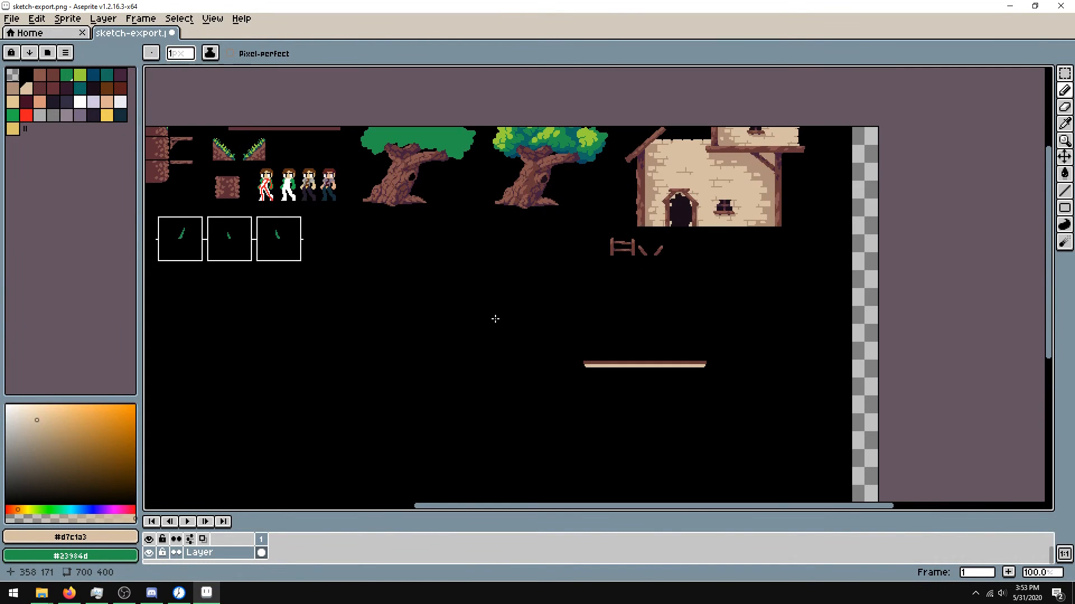
# - Look over the ground tiles, trees, characters and house across the sheet as reference for the new brown and cream strip
pyautogui.press('v')
pyautogui.moveTo(497, 329)
pyautogui.mouseDown()
pyautogui.moveTo(513, 344)
pyautogui.moveTo(520, 391)
pyautogui.moveTo(529, 379)
pyautogui.mouseUp()
pyautogui.press('b')
pyautogui.moveTo(462, 116); pyautogui.dragTo(643, 84)
pyautogui.scroll(2, 274, 273)
pyautogui.moveTo(300, 208); pyautogui.dragTo(354, 244)
pyautogui.press('v')
pyautogui.press('b')
pyautogui.scroll(-4, 372, 268)
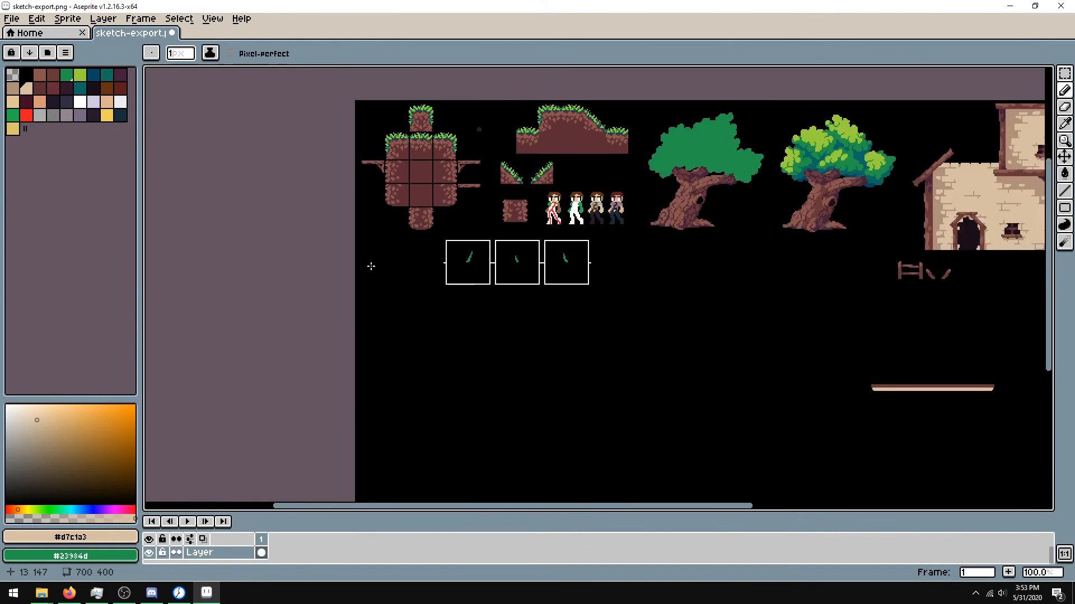
pyautogui.scroll(1, 845, 310)
pyautogui.scroll(1, 708, 177)
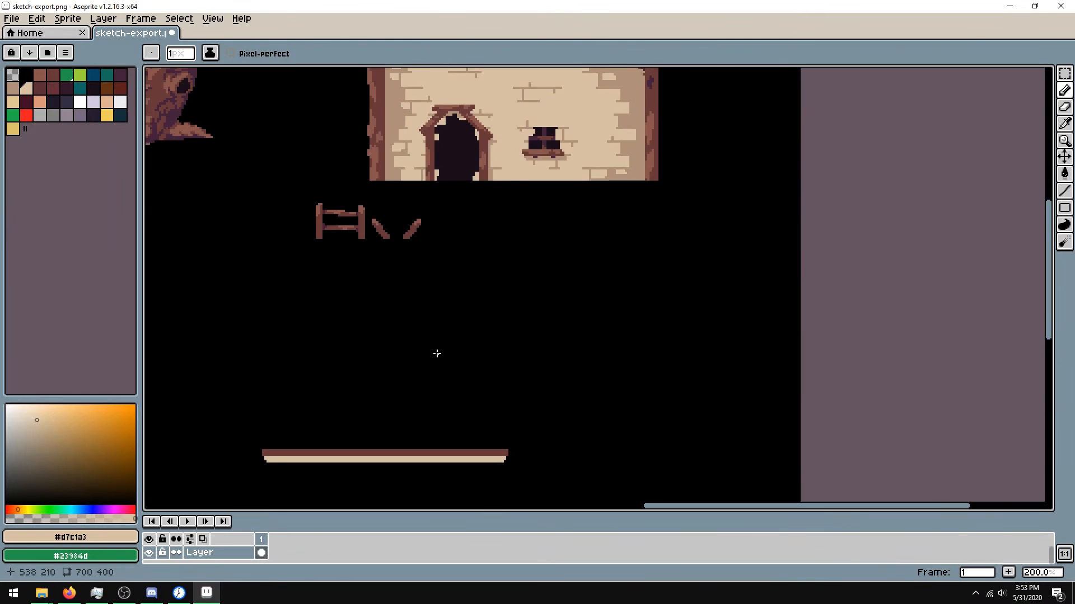
pyautogui.scroll(1, 442, 345)
pyautogui.moveTo(444, 341); pyautogui.dragTo(503, 181)
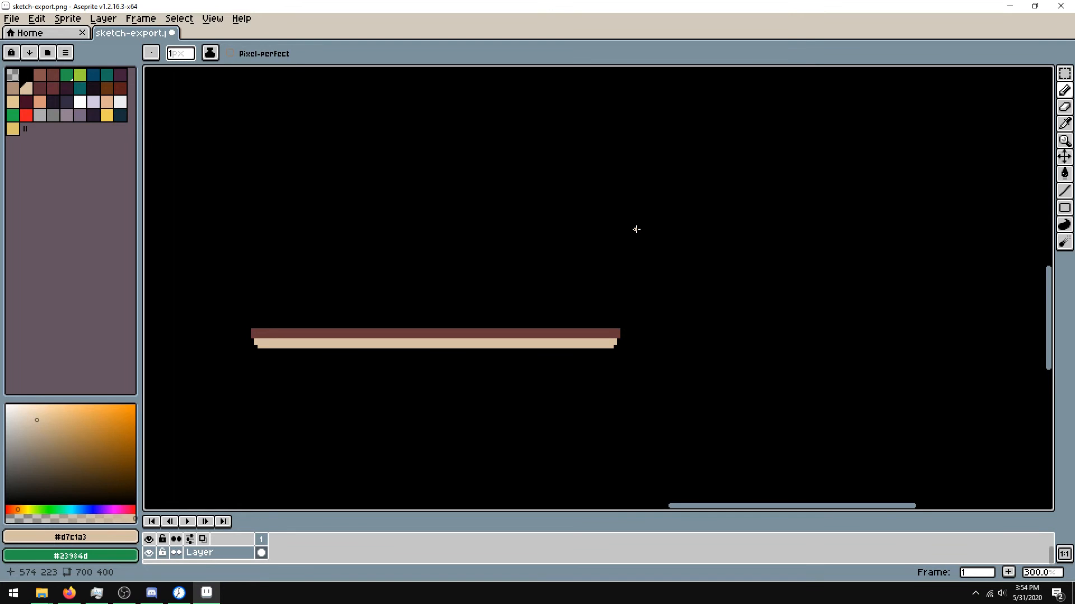
pyautogui.press('v')
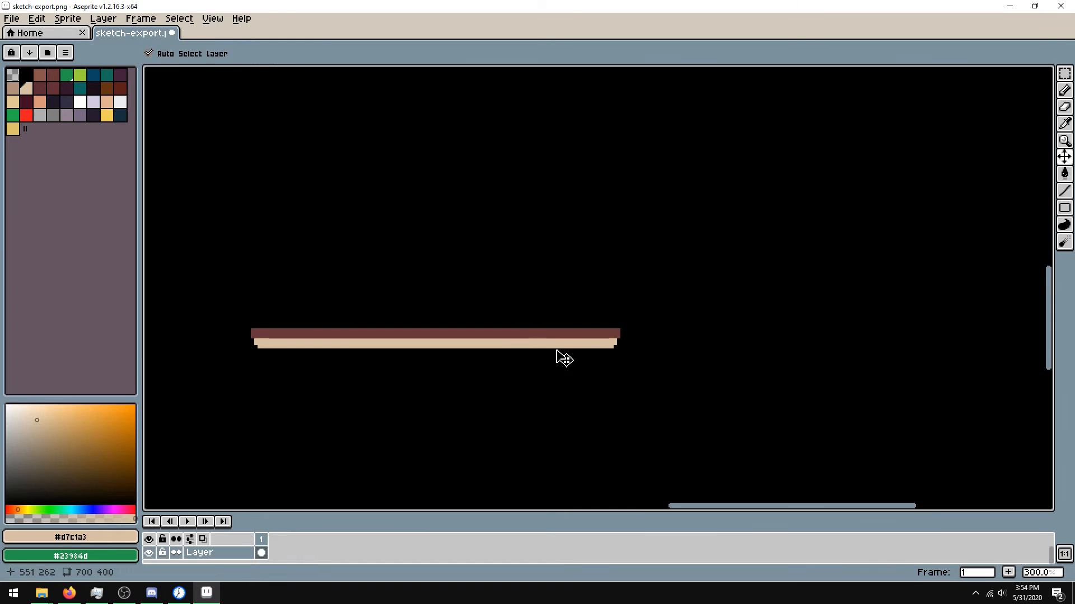
pyautogui.press('b')
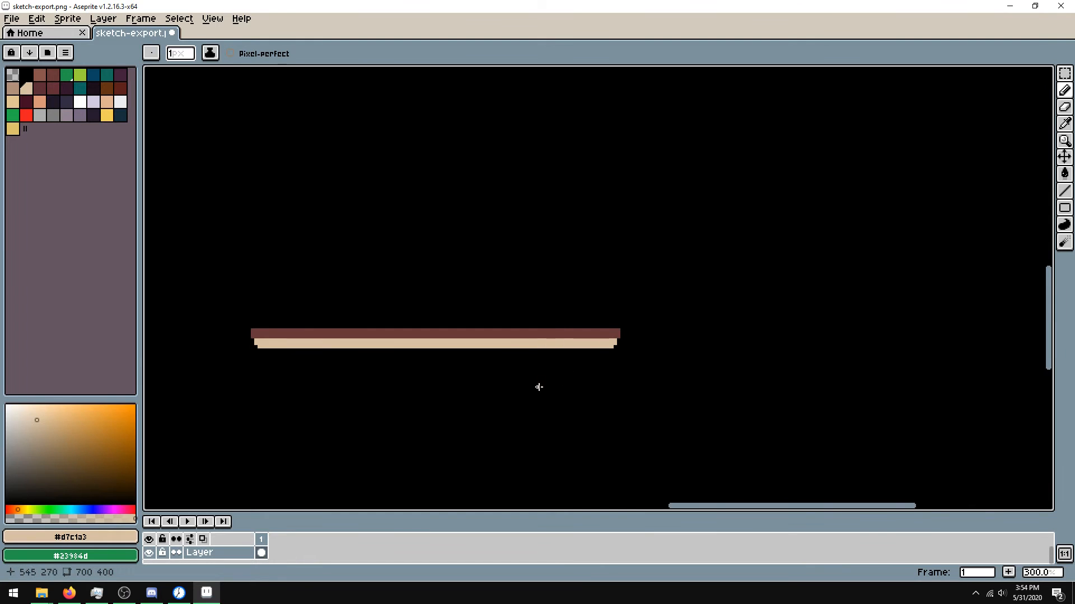
pyautogui.press('i')
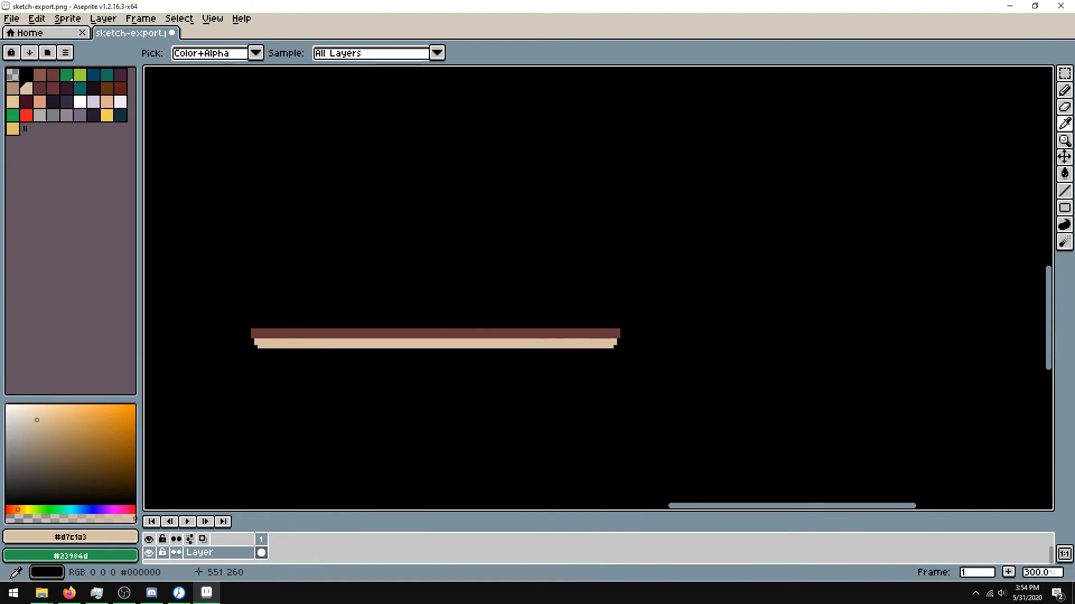
pyautogui.press('b')
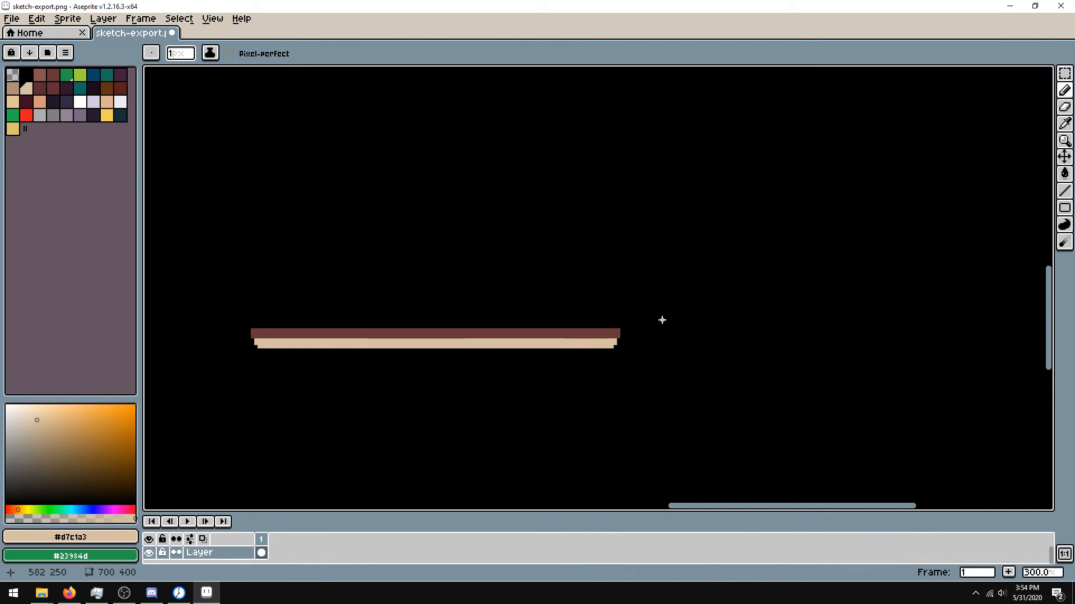
# - Sample the dark brown #673838 from the strip's upper bar for use with the Pencil
pyautogui.scroll(1, 740, 283)
pyautogui.scroll(-1, 732, 279)
pyautogui.scroll(1, 703, 277)
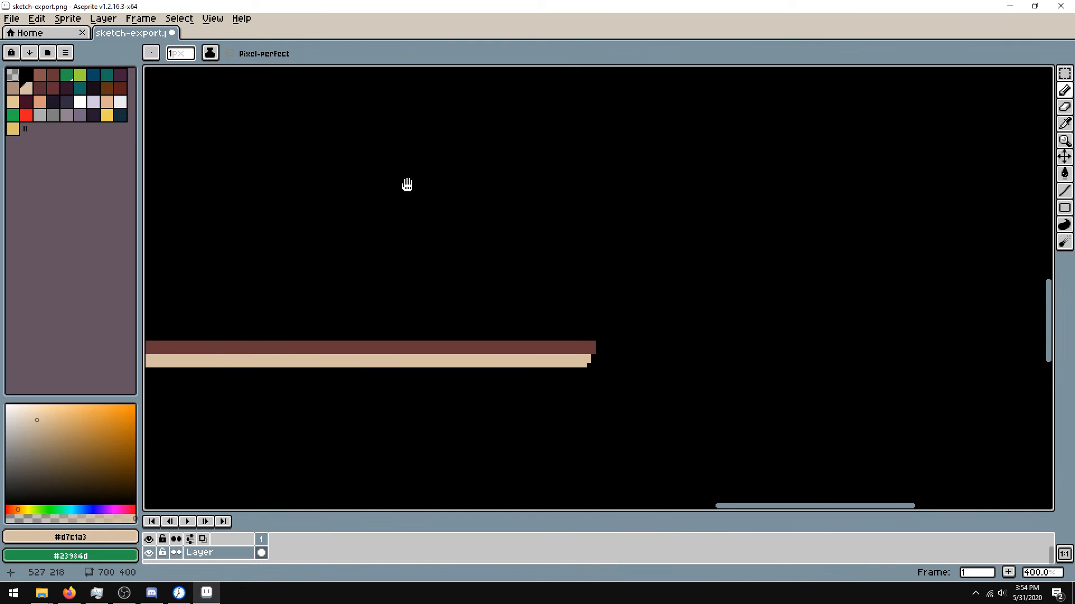
pyautogui.moveTo(396, 189); pyautogui.dragTo(607, 243)
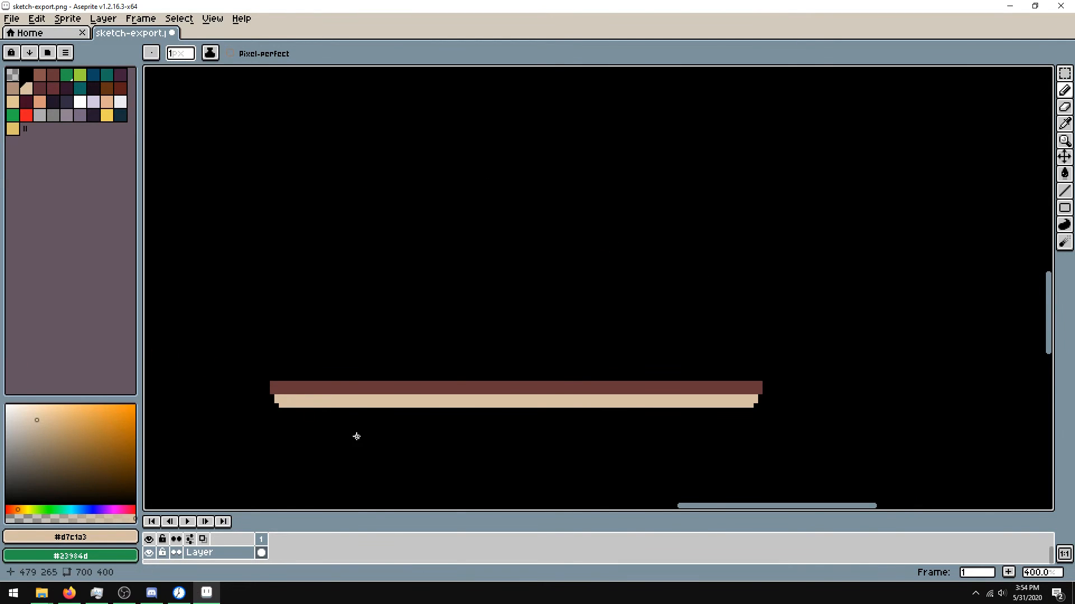
pyautogui.press('i')
pyautogui.click(307, 384)
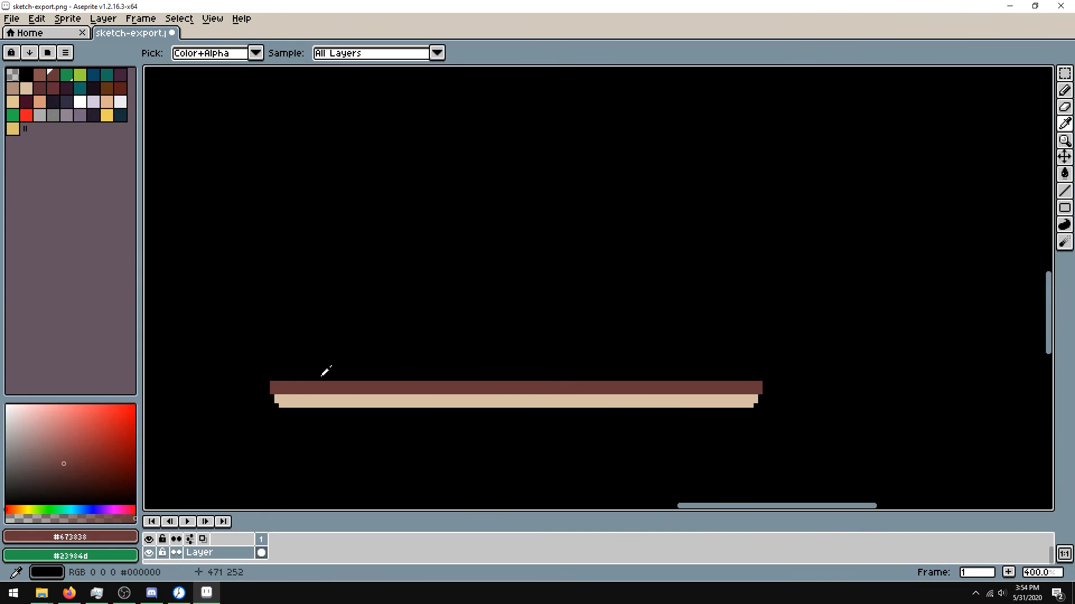
pyautogui.press('b')
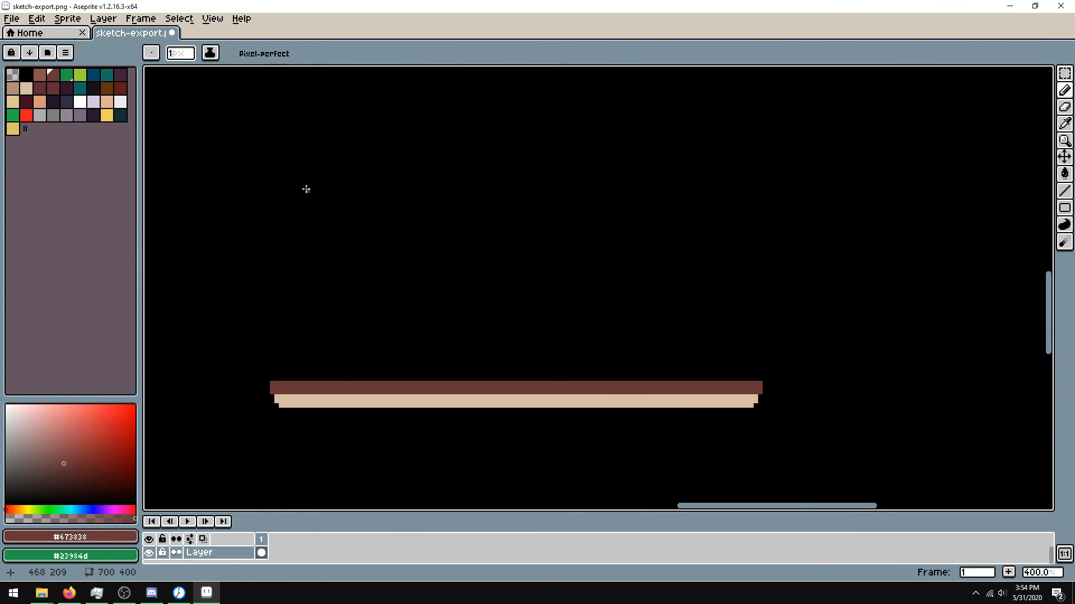
# - Measure the plain centre tile in the lower row of the ground tile block with a rectangular marquee, and clear the selection
pyautogui.moveTo(284, 157); pyautogui.dragTo(817, 313)
pyautogui.moveTo(162, 185); pyautogui.dragTo(688, 391)
pyautogui.moveTo(248, 278); pyautogui.dragTo(610, 400)
pyautogui.moveTo(382, 300); pyautogui.dragTo(597, 431)
pyautogui.scroll(1, 651, 415)
pyautogui.moveTo(564, 312); pyautogui.dragTo(623, 368)
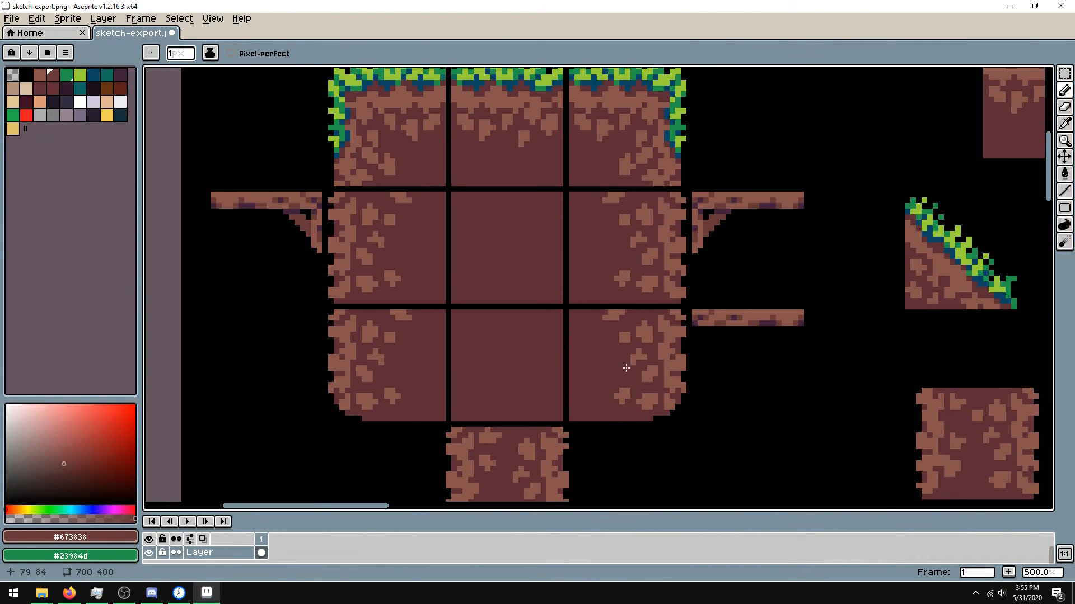
pyautogui.click(1066, 79)
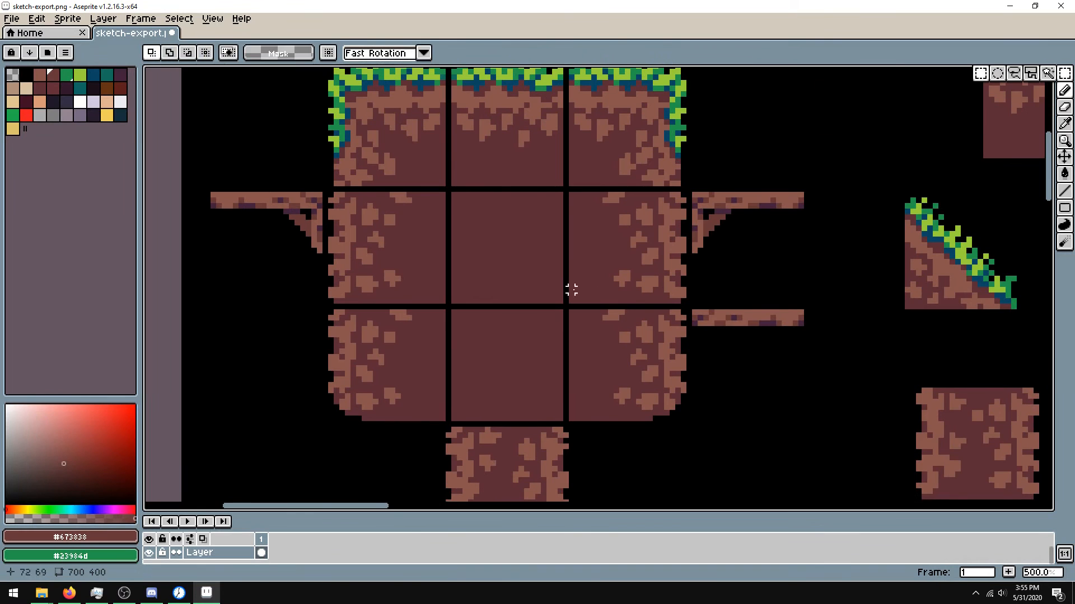
pyautogui.moveTo(453, 313); pyautogui.dragTo(560, 417)
pyautogui.moveTo(661, 313); pyautogui.dragTo(391, 194)
pyautogui.moveTo(741, 381); pyautogui.dragTo(633, 278)
pyautogui.moveTo(274, 254); pyautogui.dragTo(416, 247)
pyautogui.hotkey('ctrl', 'd')
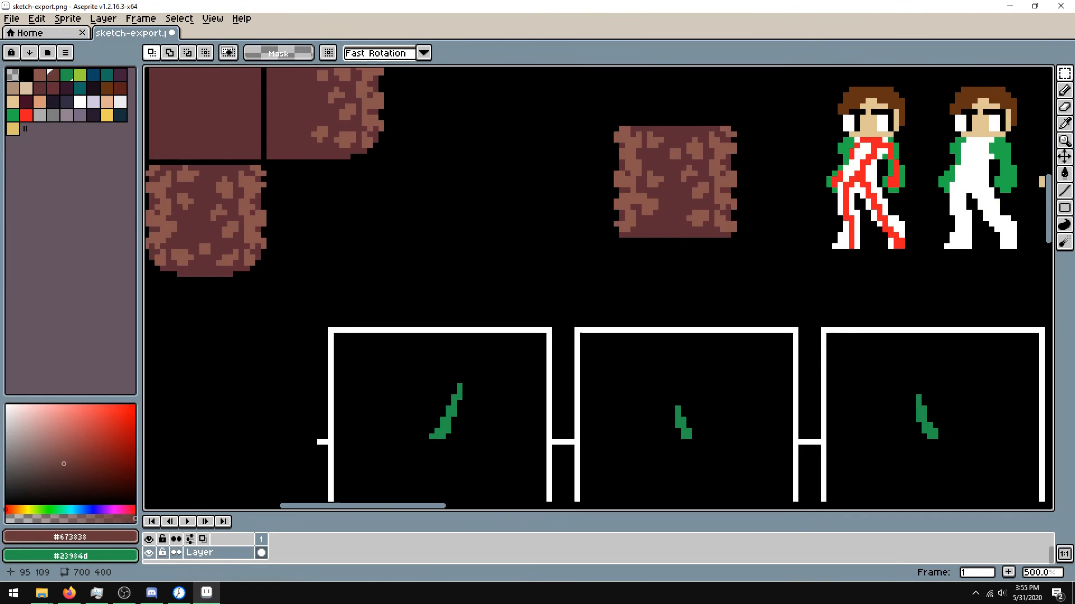
# - Marquee a 20 x 20 px square just above and beyond the strip's right end, and fill its top 3 rows with brown #673838
pyautogui.scroll(-3, 414, 250)
pyautogui.moveTo(806, 482); pyautogui.dragTo(185, 250)
pyautogui.scroll(1, 513, 233)
pyautogui.scroll(1, 758, 310)
pyautogui.moveTo(756, 305); pyautogui.dragTo(483, 314)
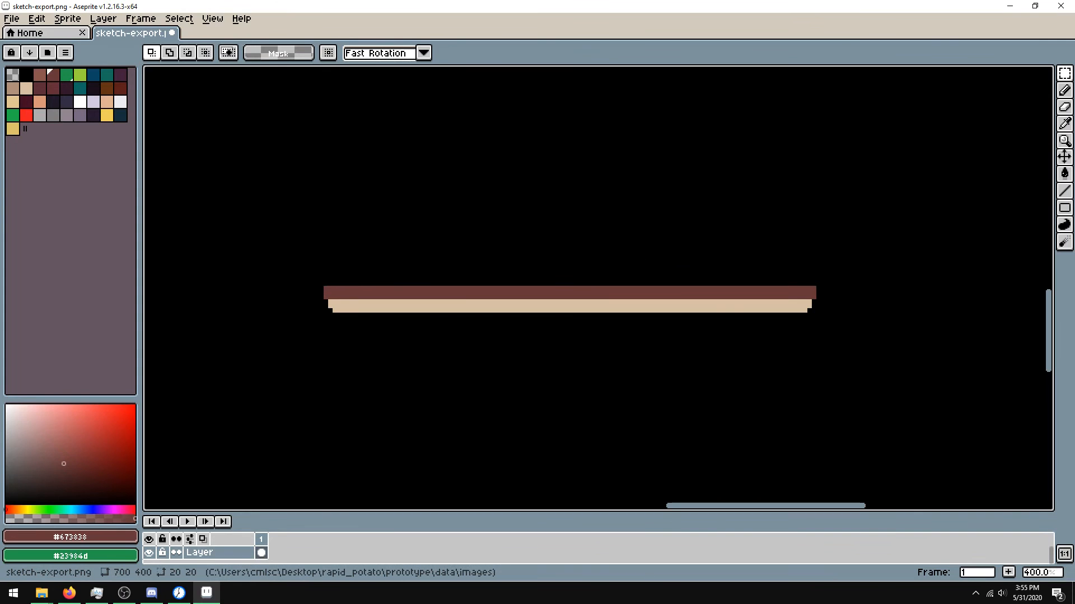
pyautogui.scroll(1, 750, 230)
pyautogui.moveTo(734, 225); pyautogui.dragTo(632, 242)
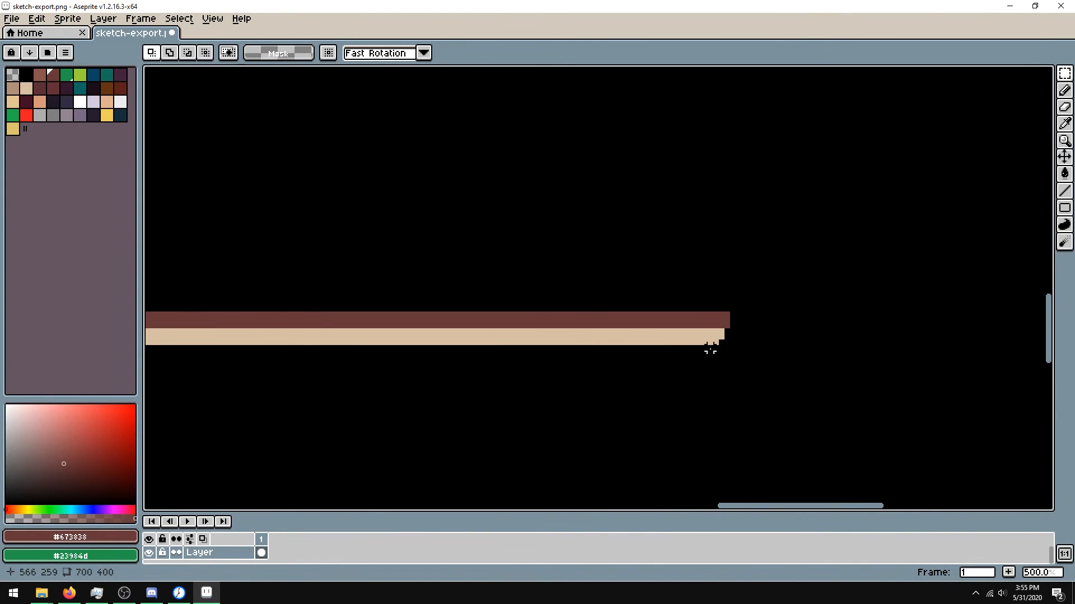
pyautogui.press('i')
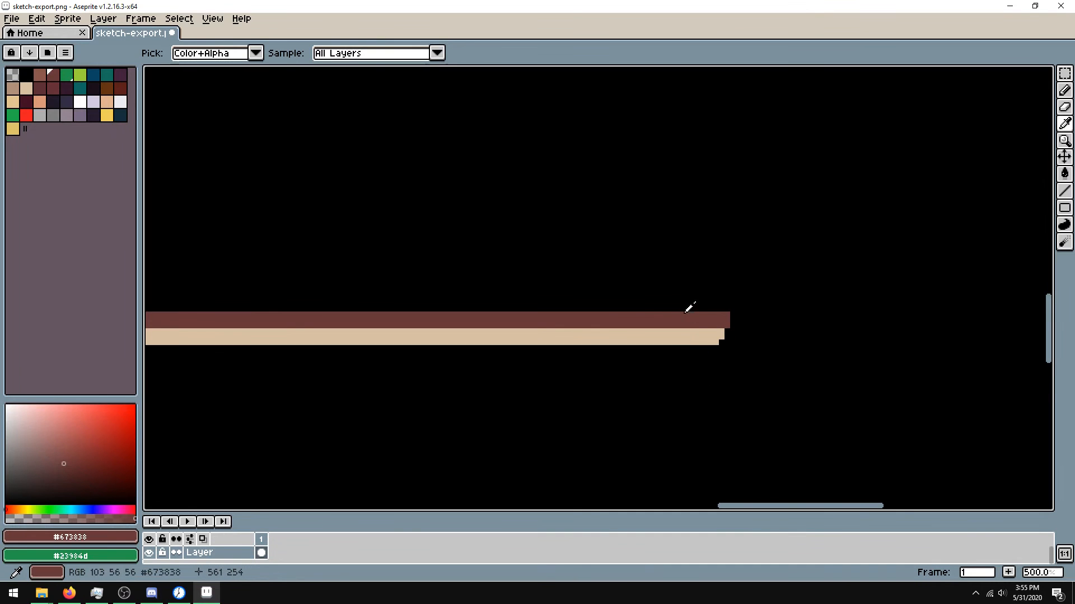
pyautogui.press('b')
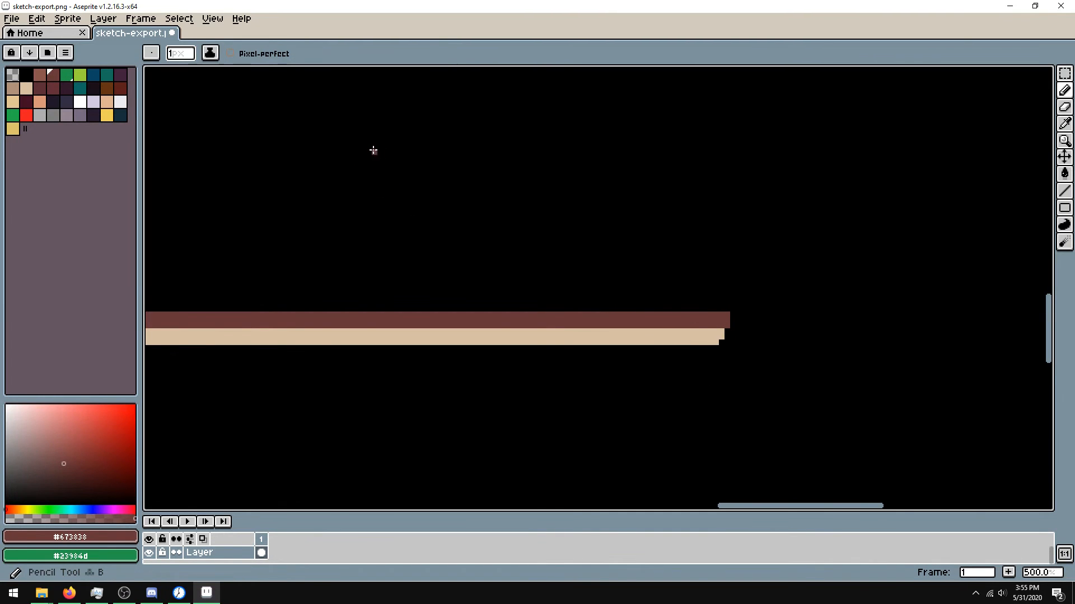
pyautogui.click(1061, 76)
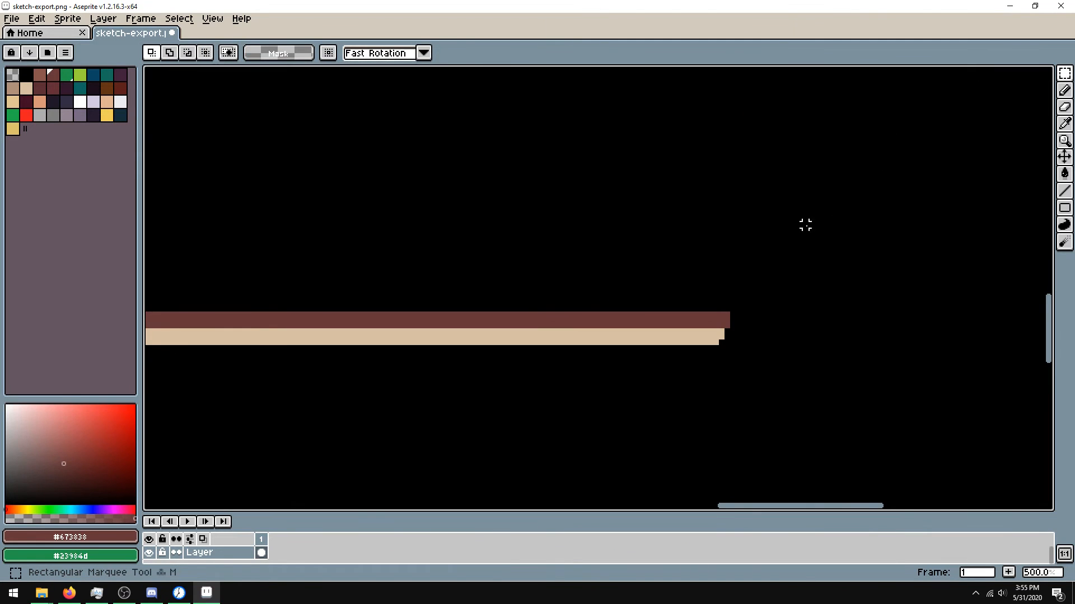
pyautogui.moveTo(759, 195)
pyautogui.mouseDown()
pyautogui.moveTo(811, 285)
pyautogui.moveTo(855, 309)
pyautogui.moveTo(858, 336)
pyautogui.moveTo(866, 303)
pyautogui.mouseUp()
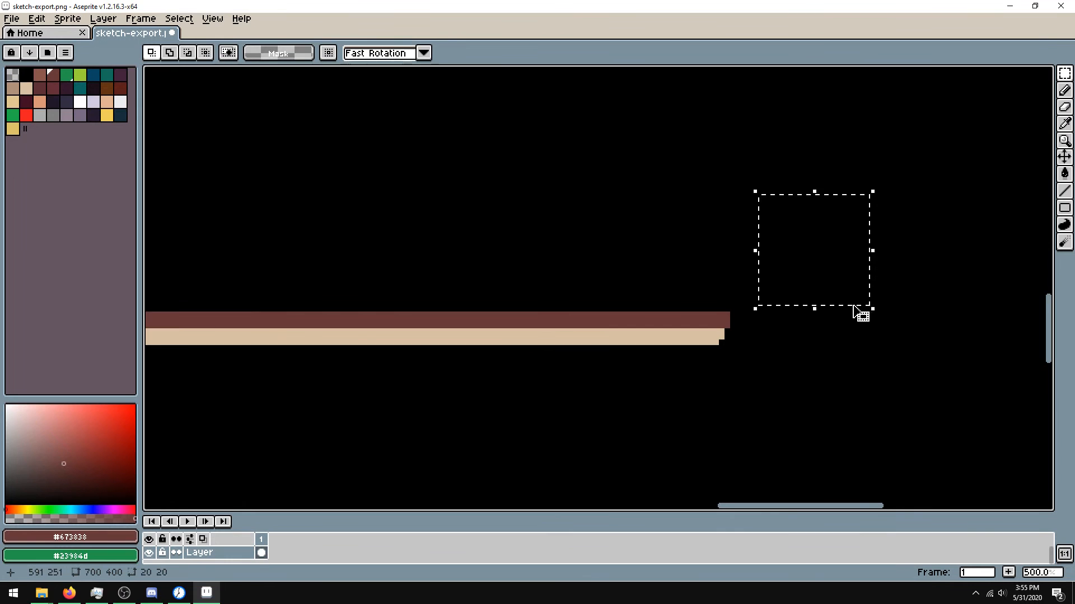
pyautogui.press('b')
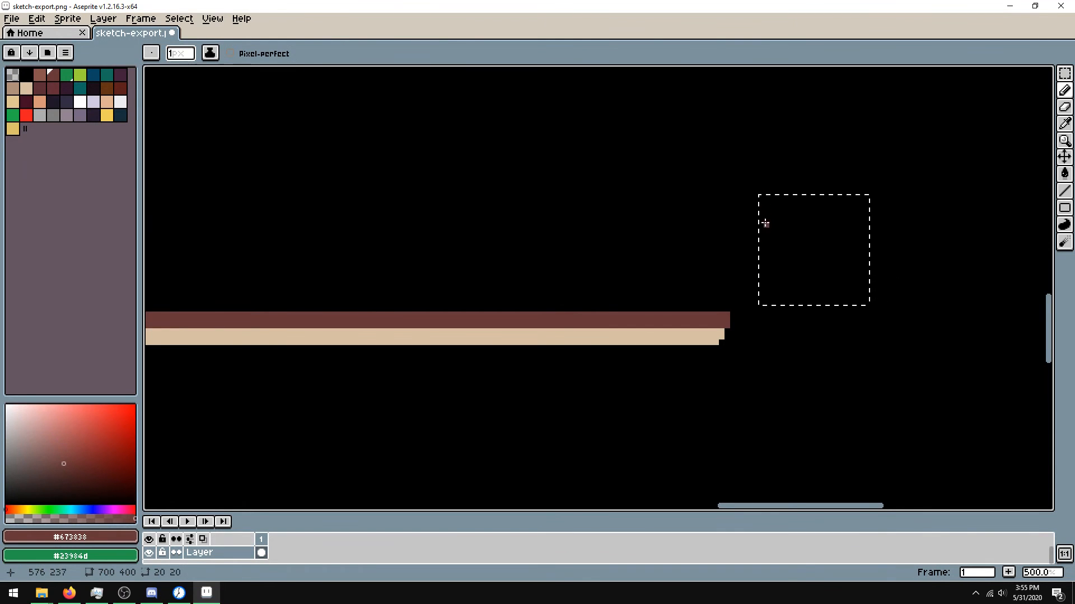
pyautogui.moveTo(761, 196)
pyautogui.mouseDown()
pyautogui.moveTo(846, 190)
pyautogui.moveTo(832, 217)
pyautogui.moveTo(868, 197)
pyautogui.moveTo(855, 220)
pyautogui.moveTo(868, 204)
pyautogui.moveTo(751, 214)
pyautogui.moveTo(761, 202)
pyautogui.moveTo(871, 198)
pyautogui.mouseUp()
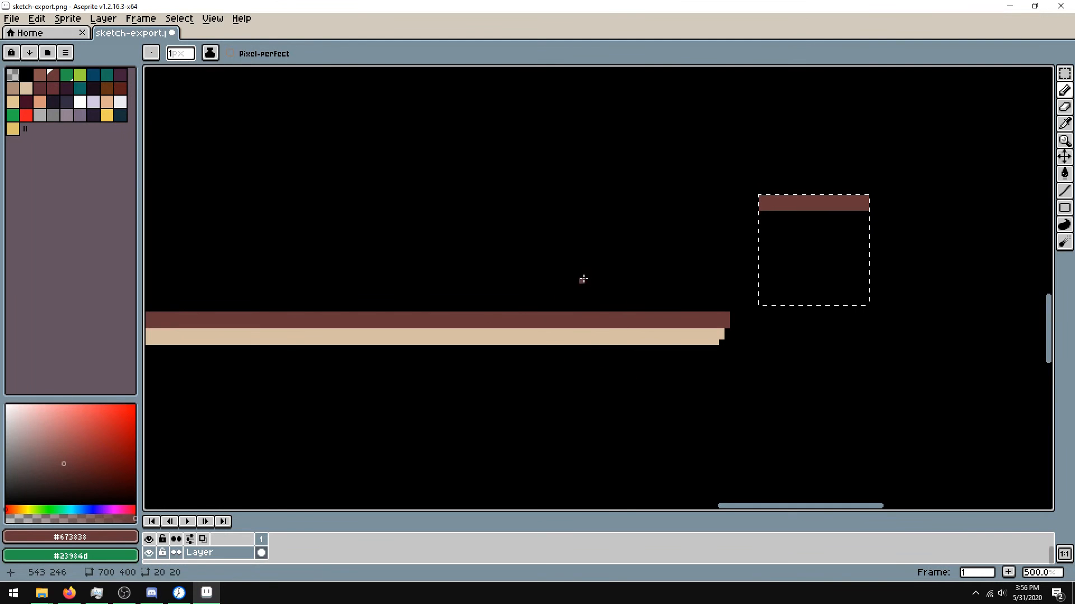
# - Fill the next 3 rows of the selected square with the strip's cream #d7c1a3, mark its two bottom corners with cream pixels, and deselect
pyautogui.press('i')
pyautogui.click(626, 336)
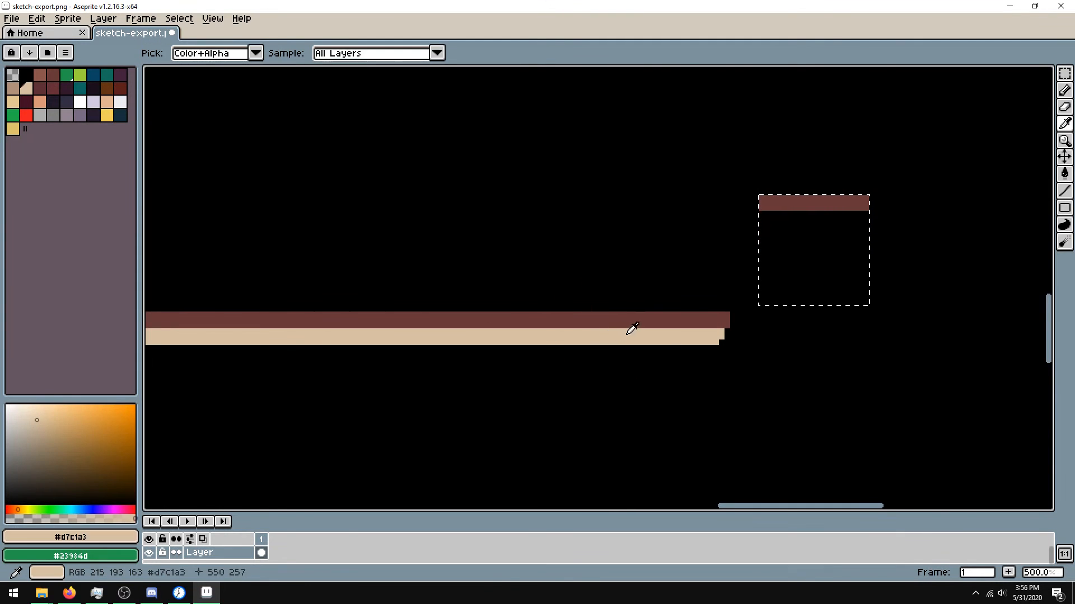
pyautogui.press('b')
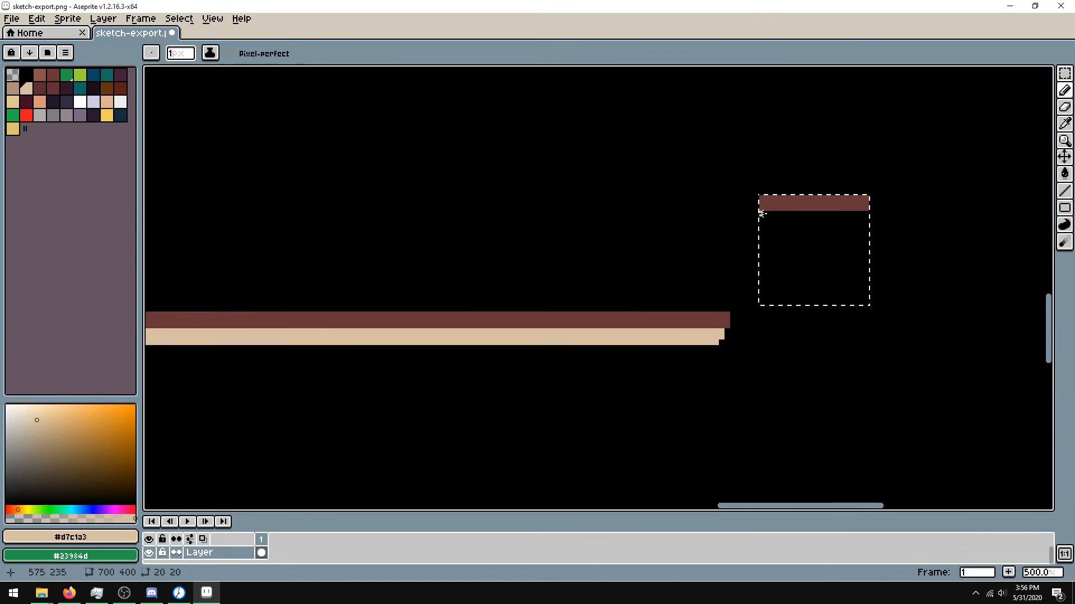
pyautogui.moveTo(761, 214)
pyautogui.mouseDown()
pyautogui.moveTo(867, 219)
pyautogui.moveTo(761, 219)
pyautogui.moveTo(760, 230)
pyautogui.moveTo(870, 224)
pyautogui.mouseUp()
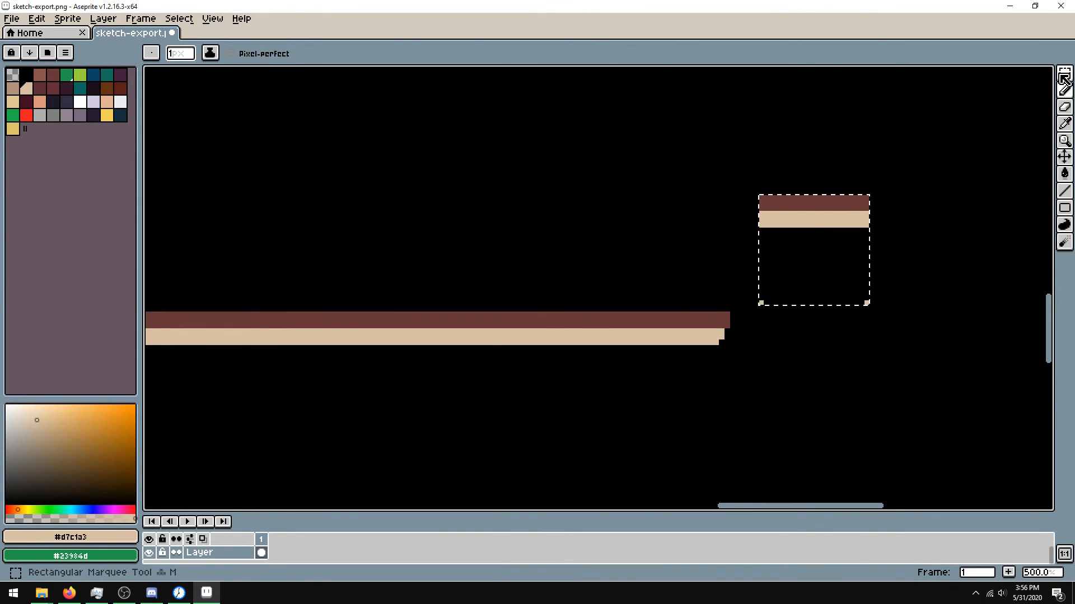
pyautogui.hotkey('ctrl', 'd')
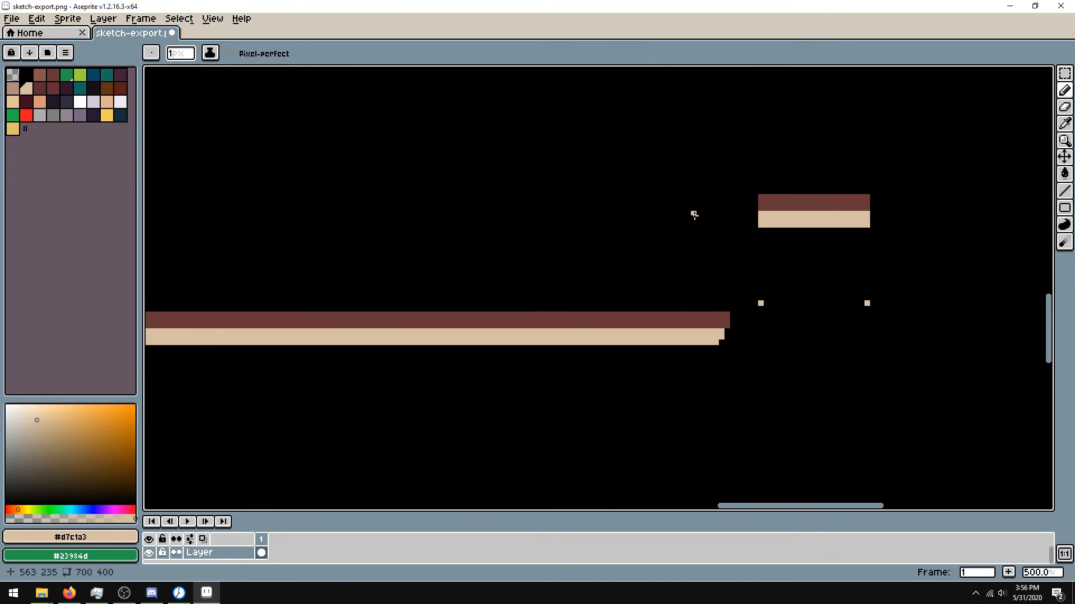
# - Sample pure white #ffffff from the white and green character sprite for use with the Pencil
pyautogui.scroll(-3, 649, 119)
pyautogui.scroll(1, 552, 208)
pyautogui.moveTo(575, 257); pyautogui.dragTo(896, 402)
pyautogui.moveTo(287, 128); pyautogui.dragTo(740, 296)
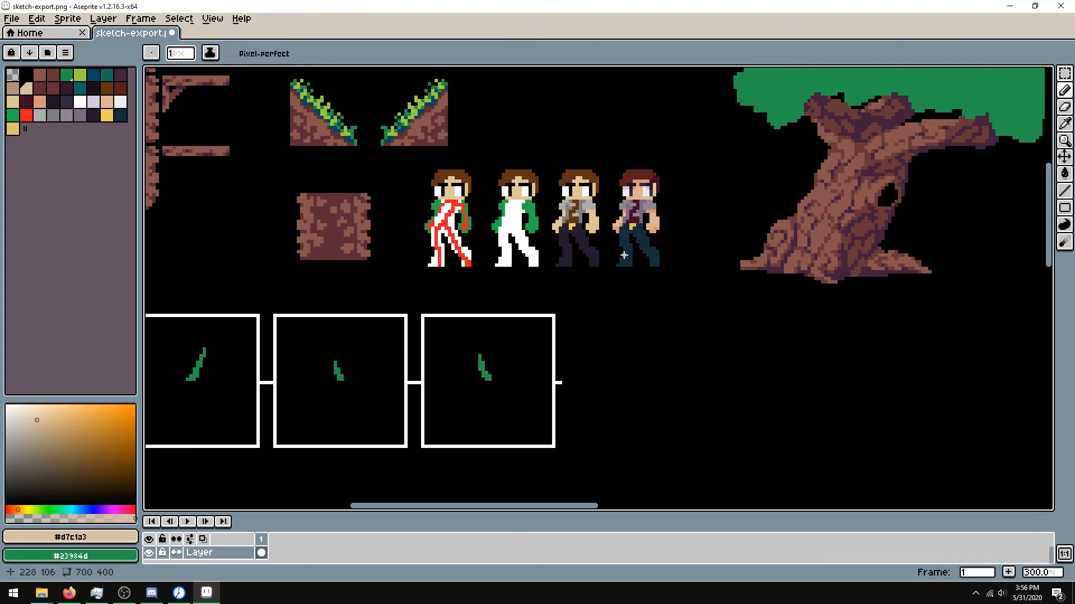
pyautogui.keyDown('alt'); pyautogui.click(535, 191); pyautogui.keyUp('alt')
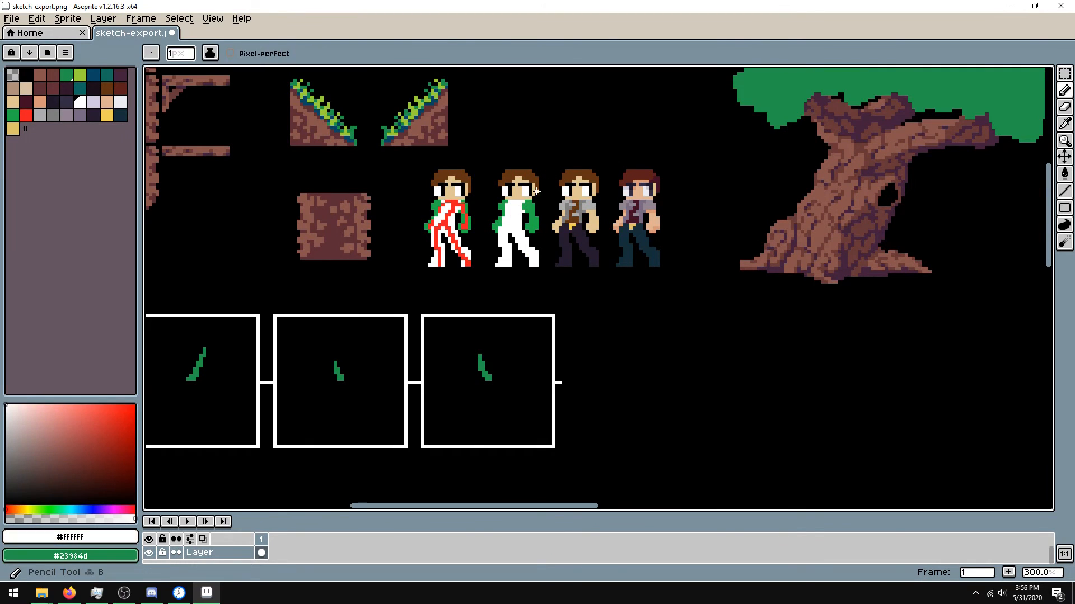
# - Draw a closed 1 px white square frame directly around the 20 x 20 px brown and cream tile using straight Pencil lines
pyautogui.moveTo(887, 336); pyautogui.dragTo(566, 190)
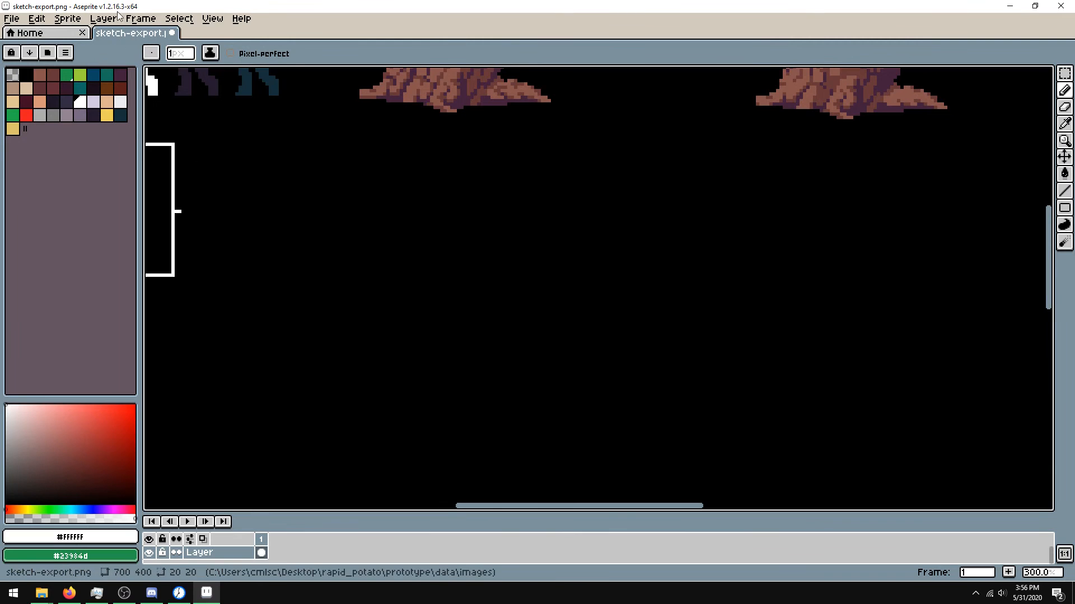
pyautogui.moveTo(559, 256); pyautogui.dragTo(3, 259)
pyautogui.moveTo(673, 211); pyautogui.dragTo(590, 77)
pyautogui.moveTo(649, 276); pyautogui.dragTo(416, 215)
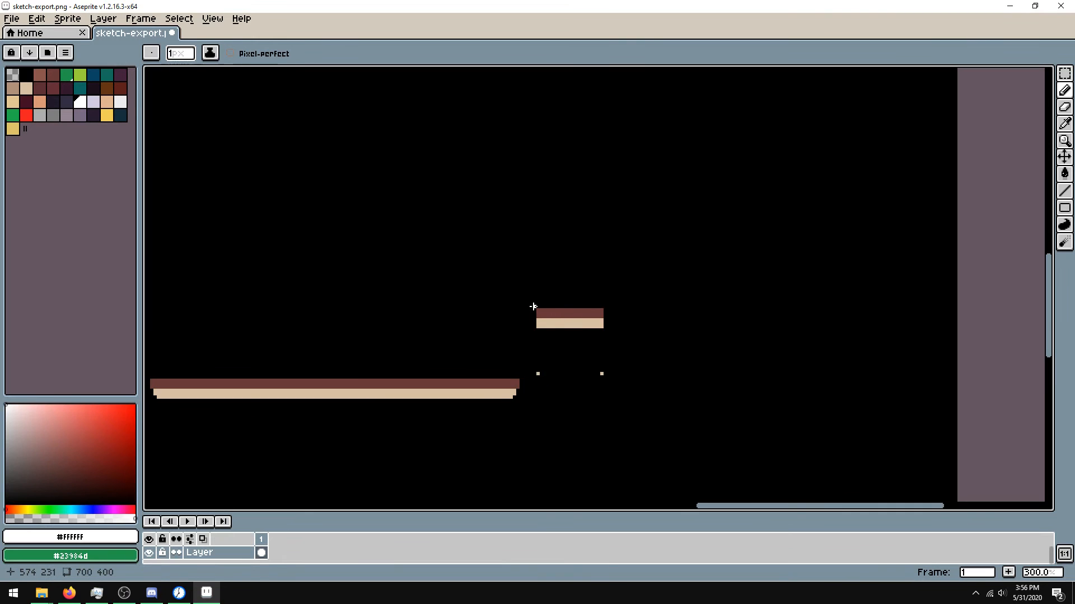
pyautogui.moveTo(534, 307); pyautogui.dragTo(535, 377)
pyautogui.keyDown('shift'); pyautogui.click(603, 377); pyautogui.keyUp('shift')
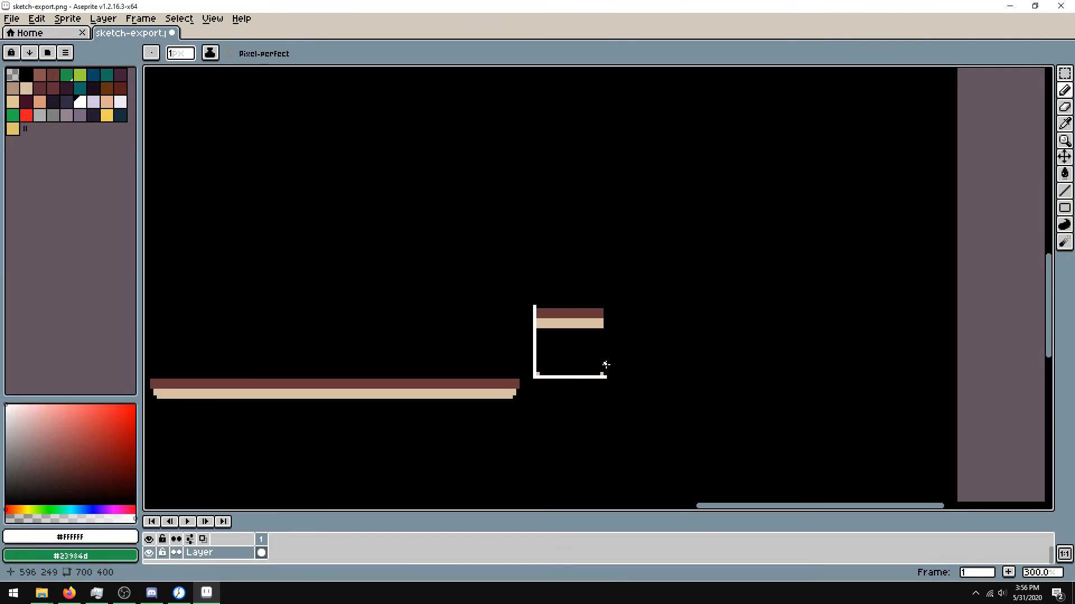
pyautogui.keyDown('shift'); pyautogui.click(605, 308); pyautogui.keyUp('shift')
pyautogui.keyDown('shift'); pyautogui.click(535, 307); pyautogui.keyUp('shift')
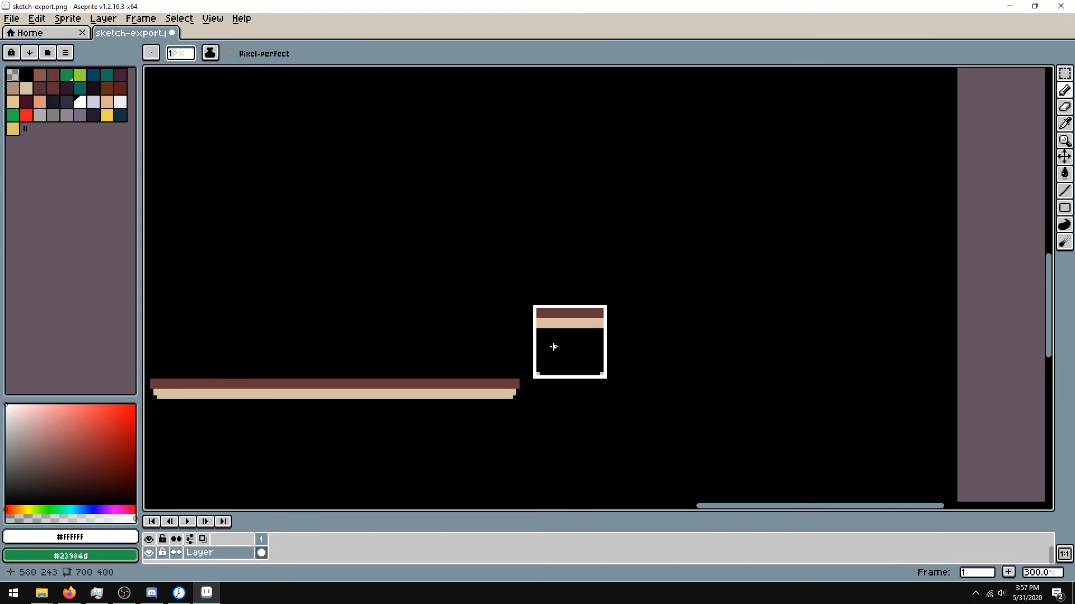
pyautogui.scroll(2, 549, 346)
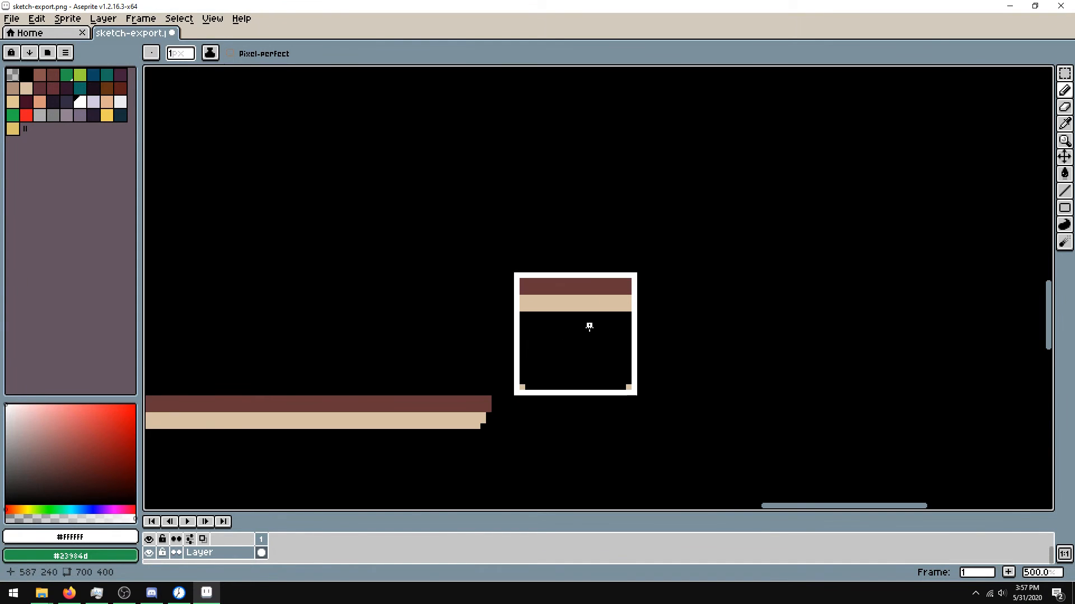
pyautogui.moveTo(590, 325); pyautogui.dragTo(575, 325)
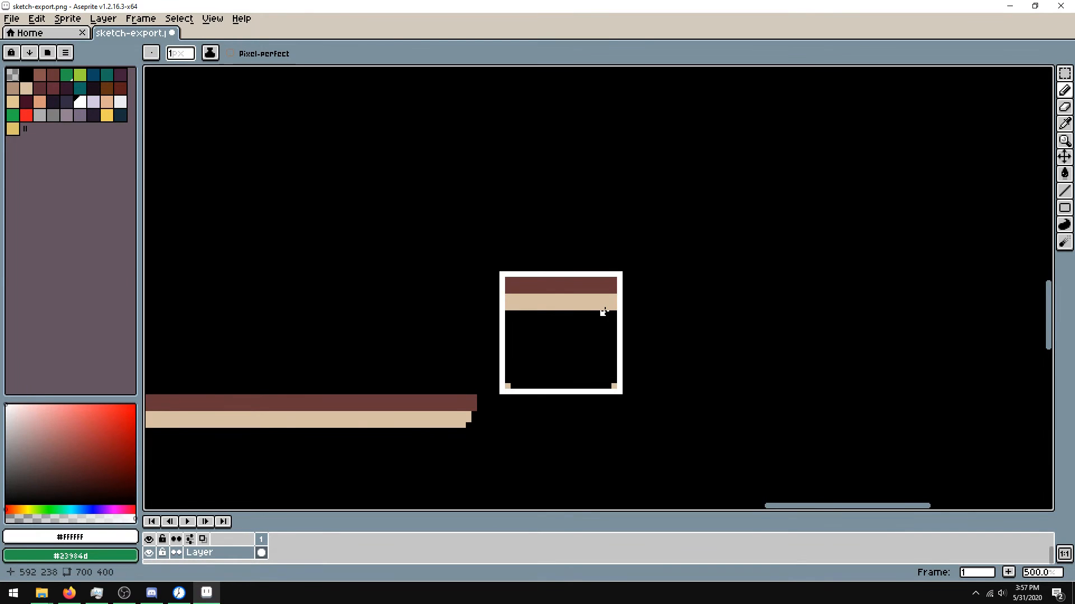
pyautogui.press('space')
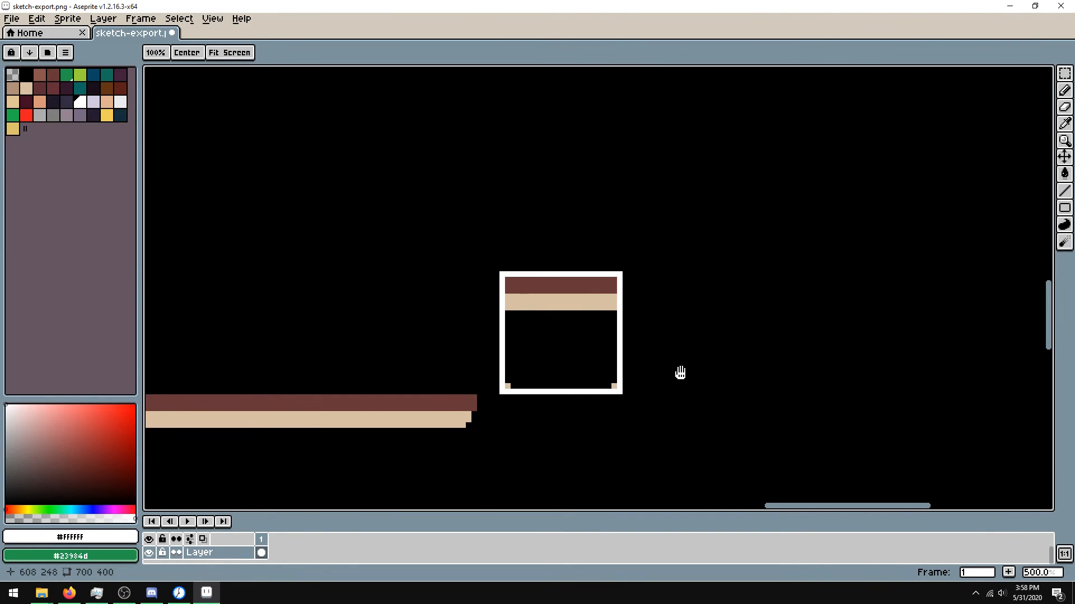
# - Paint over the two cream pixels in the framed tile's bottom corners with sampled black #000000
pyautogui.moveTo(639, 345); pyautogui.dragTo(664, 316)
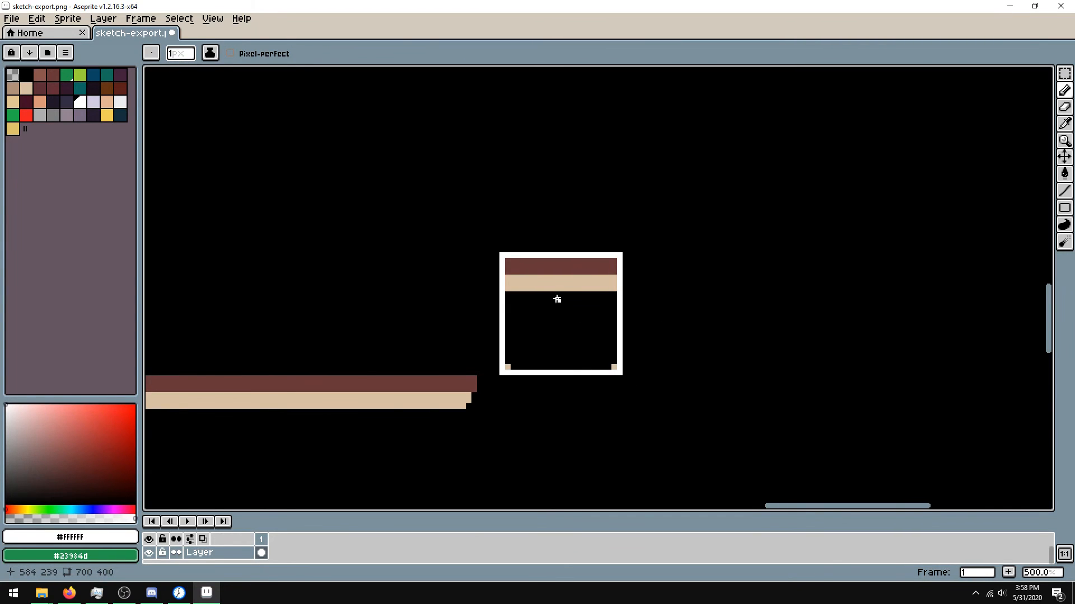
pyautogui.keyDown('alt'); pyautogui.click(554, 336); pyautogui.keyUp('alt')
pyautogui.click(509, 367)
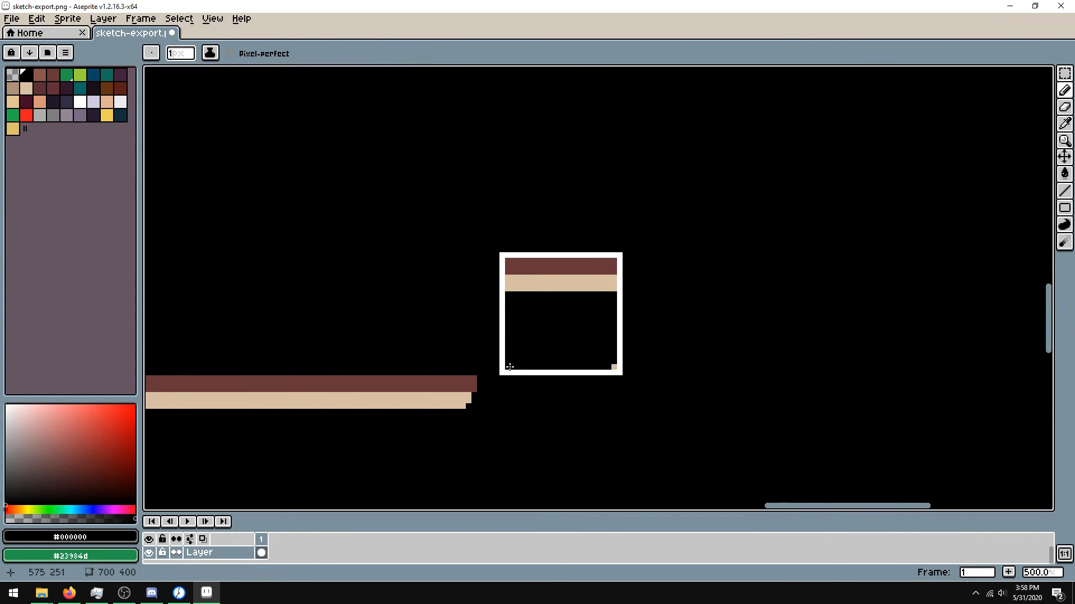
pyautogui.click(614, 367)
# - Sample the lighter brown #8a544d from the wooden door frame of the house for use with the Pencil
pyautogui.press('space')
pyautogui.moveTo(494, 214); pyautogui.dragTo(511, 384)
pyautogui.moveTo(523, 230); pyautogui.dragTo(504, 381)
pyautogui.moveTo(522, 237); pyautogui.dragTo(515, 356)
pyautogui.moveTo(536, 155); pyautogui.dragTo(554, 322)
pyautogui.moveTo(476, 325); pyautogui.dragTo(612, 337)
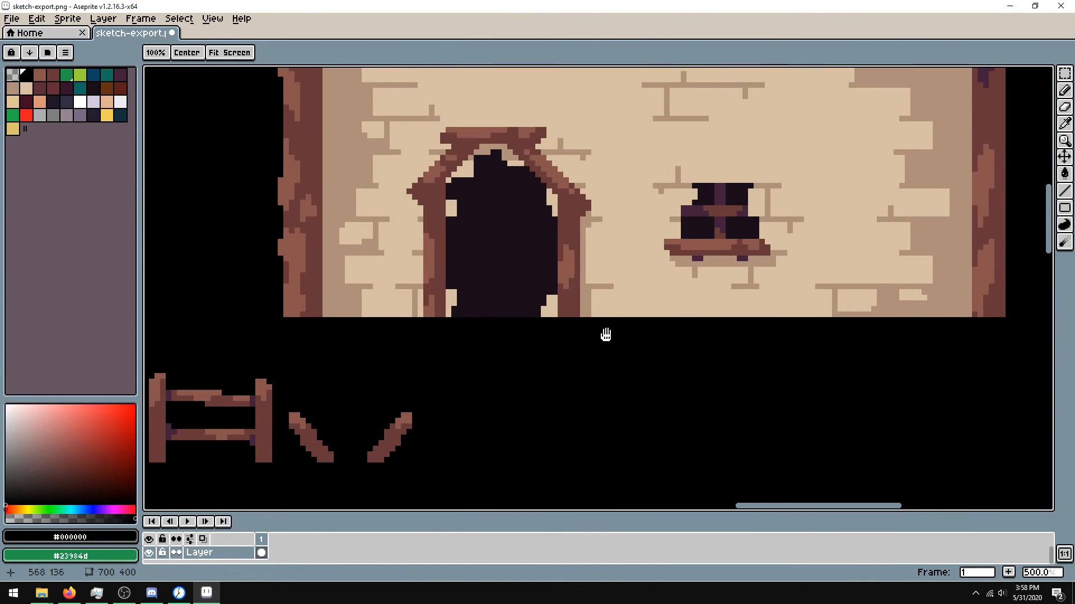
pyautogui.press('alt')
pyautogui.keyDown('alt'); pyautogui.click(583, 236); pyautogui.keyUp('alt')
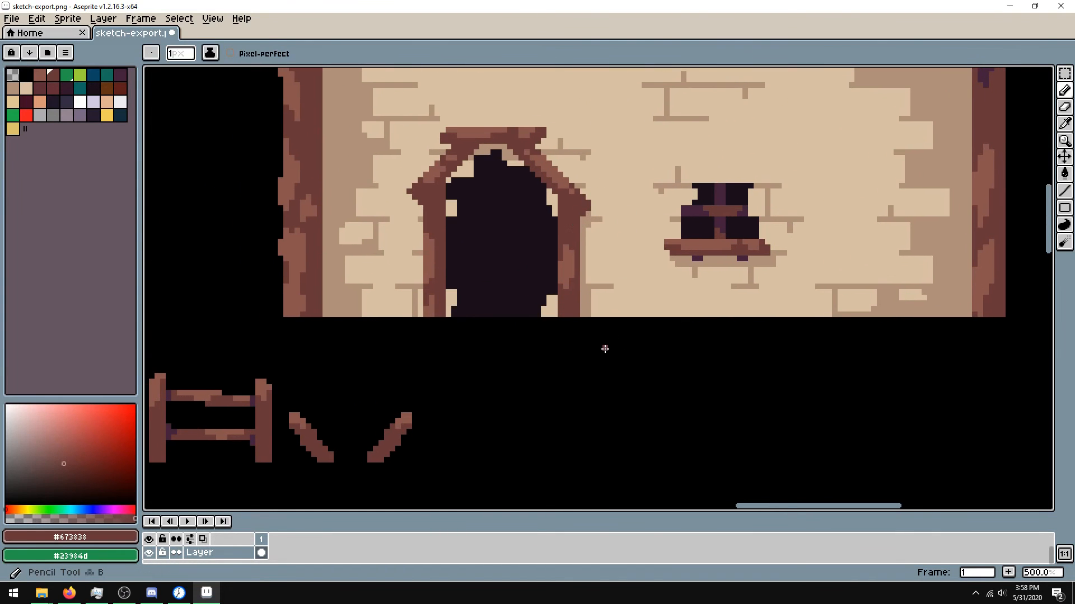
pyautogui.press('space')
pyautogui.moveTo(595, 420); pyautogui.dragTo(560, 258)
pyautogui.moveTo(603, 504); pyautogui.dragTo(599, 342)
pyautogui.moveTo(603, 182); pyautogui.dragTo(619, 350)
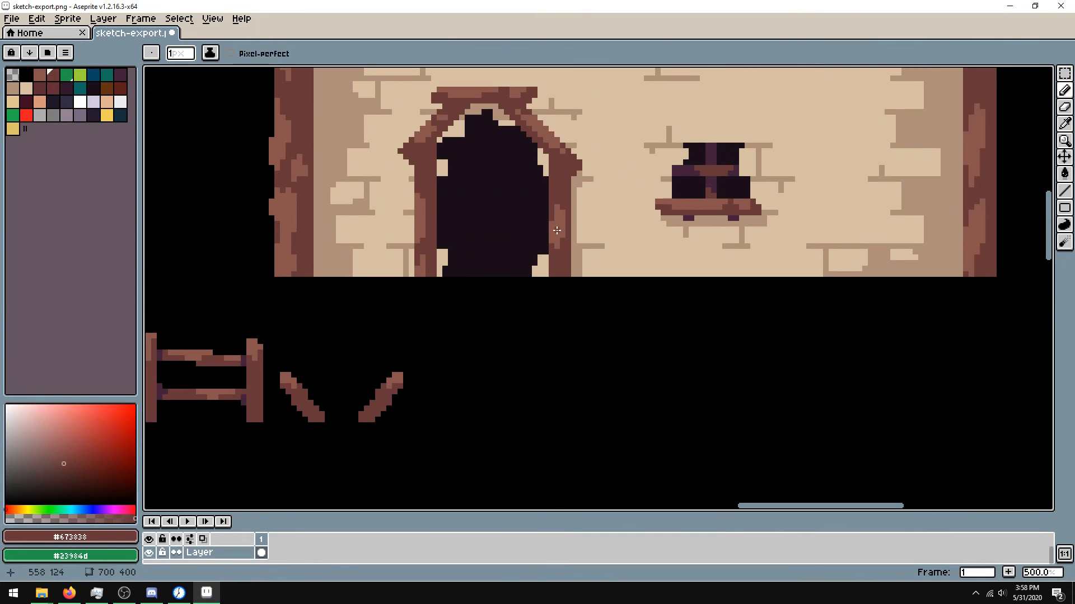
pyautogui.keyDown('alt'); pyautogui.click(569, 226); pyautogui.keyUp('alt')
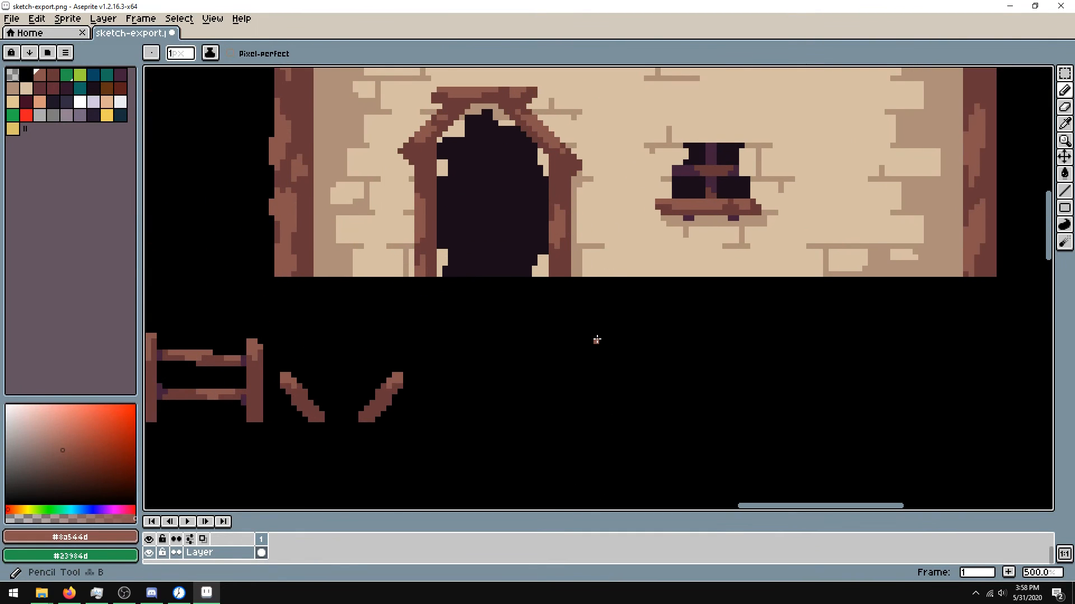
# - Pencil irregular #8a544d highlight patches along the upper rows of the framed tile's brown band, one wide patch and one short one
pyautogui.press('space')
pyautogui.moveTo(587, 347); pyautogui.dragTo(567, 325)
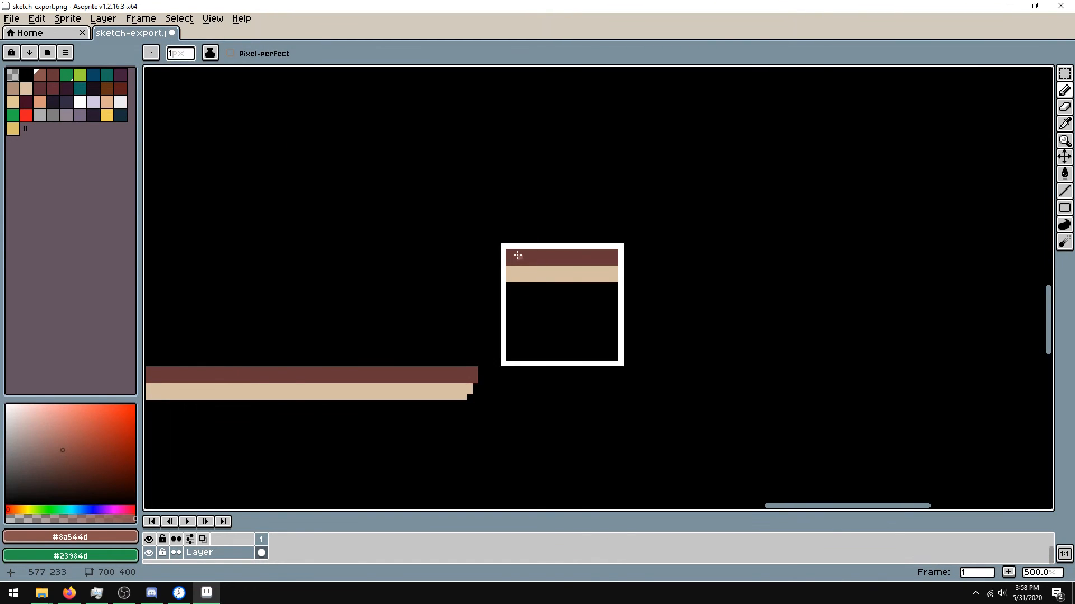
pyautogui.moveTo(512, 251)
pyautogui.mouseDown()
pyautogui.moveTo(575, 256)
pyautogui.moveTo(535, 257)
pyautogui.mouseUp()
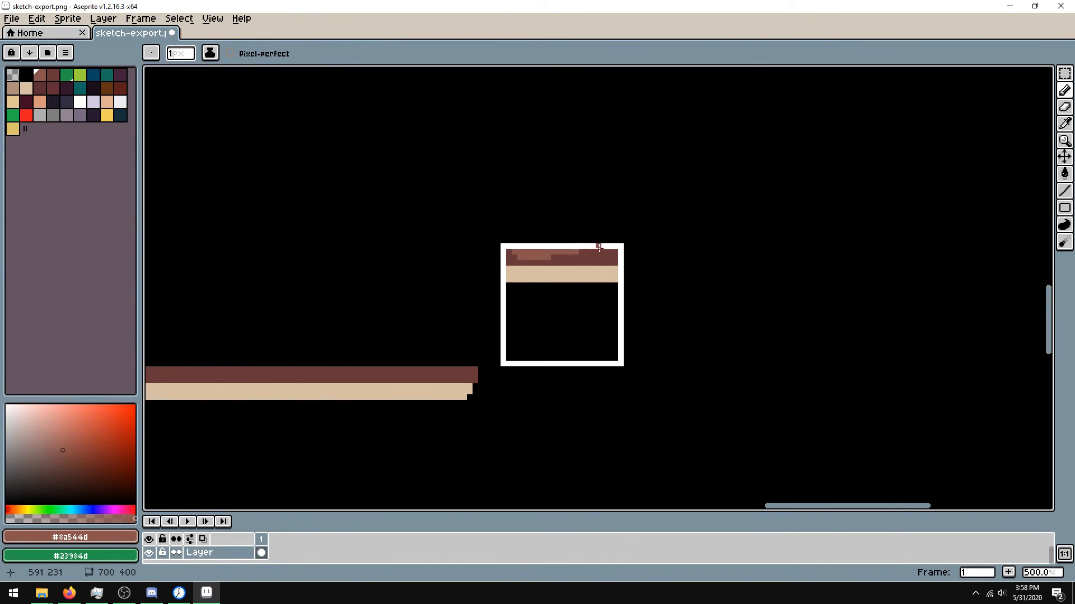
pyautogui.moveTo(600, 253); pyautogui.dragTo(611, 252)
pyautogui.click(475, 246)
# - Sample the darker cream #af907a from the shading beside the house's door post
pyautogui.press('space')
pyautogui.moveTo(559, 204); pyautogui.dragTo(550, 332)
pyautogui.moveTo(492, 150); pyautogui.dragTo(537, 326)
pyautogui.moveTo(521, 191)
pyautogui.mouseDown()
pyautogui.moveTo(521, 364)
pyautogui.moveTo(543, 327)
pyautogui.mouseUp()
pyautogui.moveTo(609, 378)
pyautogui.mouseDown()
pyautogui.moveTo(569, 321)
pyautogui.moveTo(559, 357)
pyautogui.moveTo(530, 280)
pyautogui.mouseUp()
pyautogui.hotkey('ctrl', 'z')
pyautogui.press('space')
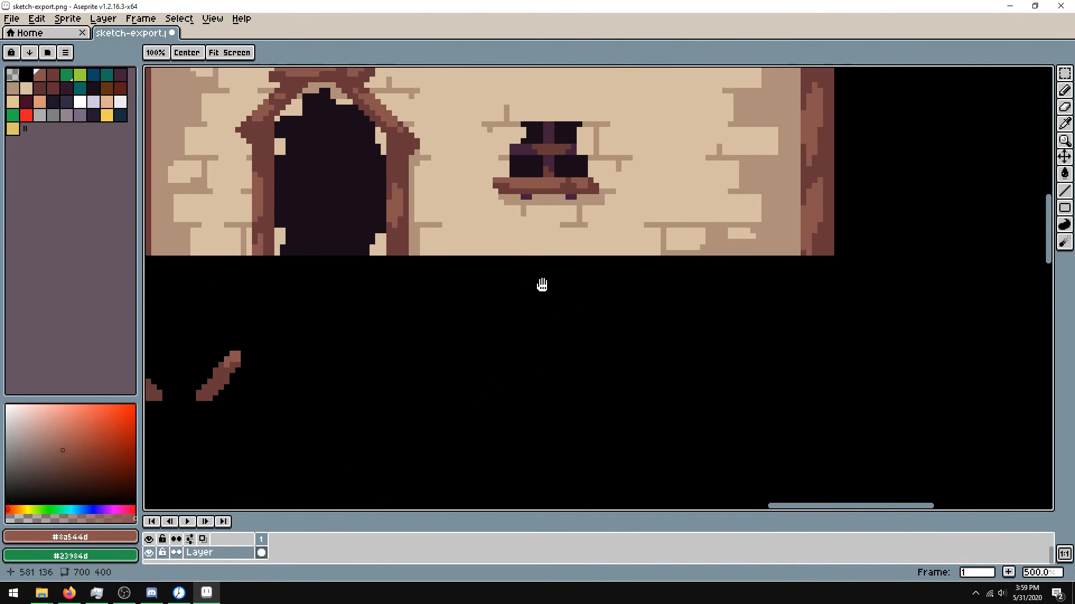
pyautogui.moveTo(547, 235); pyautogui.dragTo(631, 312)
pyautogui.keyDown('alt'); pyautogui.click(491, 307); pyautogui.keyUp('alt')
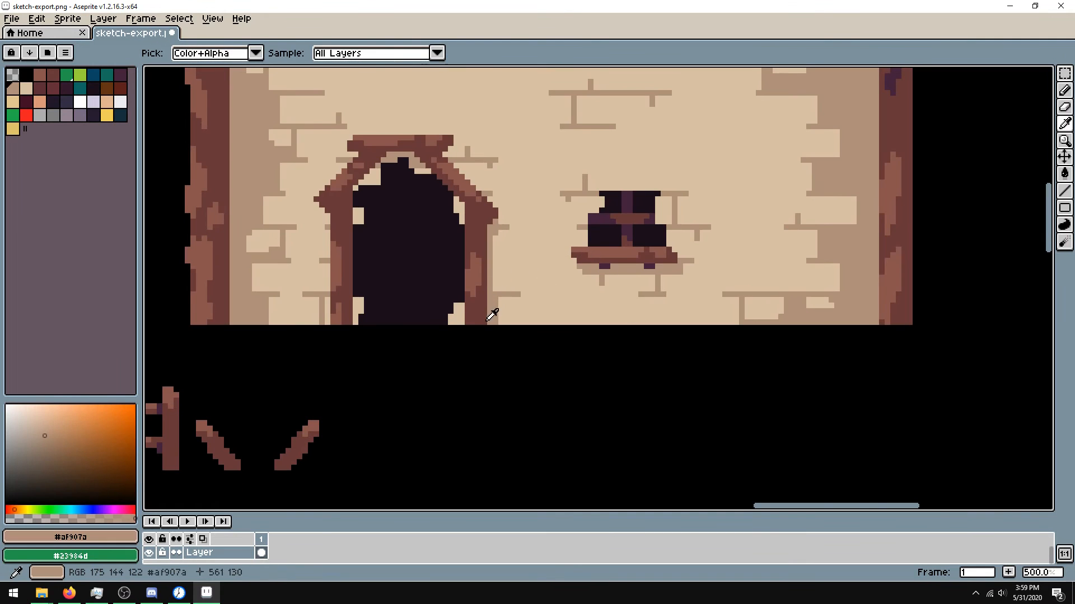
# - Pencil a full-width #af907a shadow row directly beneath the tile's brown band and add two single shadow pixels below it in the cream
pyautogui.press('space')
pyautogui.moveTo(561, 404)
pyautogui.mouseDown()
pyautogui.moveTo(554, 171)
pyautogui.moveTo(443, 88)
pyautogui.mouseUp()
pyautogui.moveTo(494, 241); pyautogui.dragTo(500, 211)
pyautogui.moveTo(460, 349); pyautogui.dragTo(482, 349)
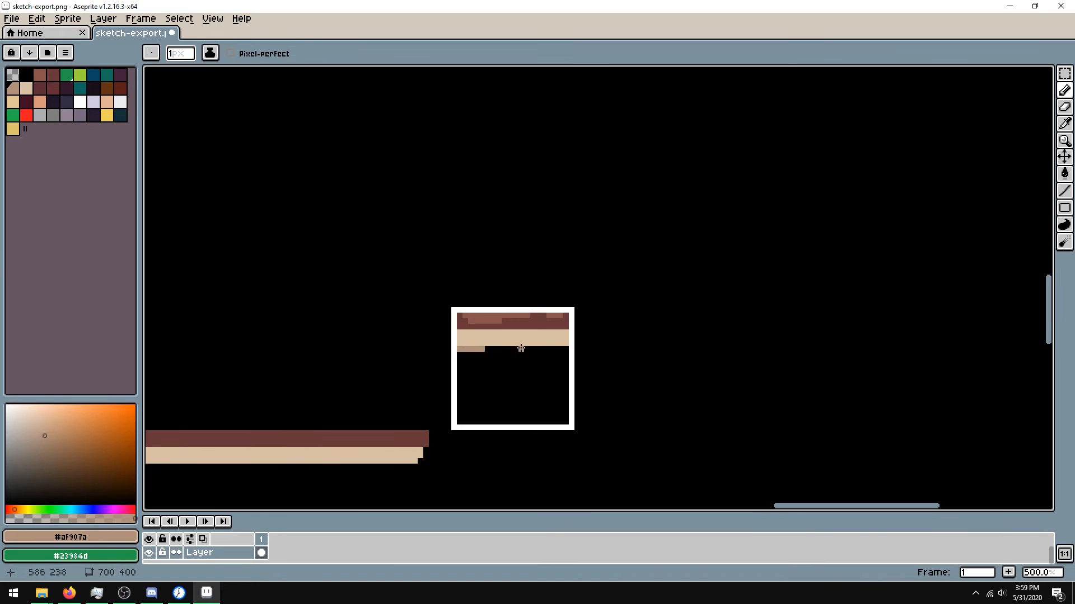
pyautogui.hotkey('ctrl', 'z')
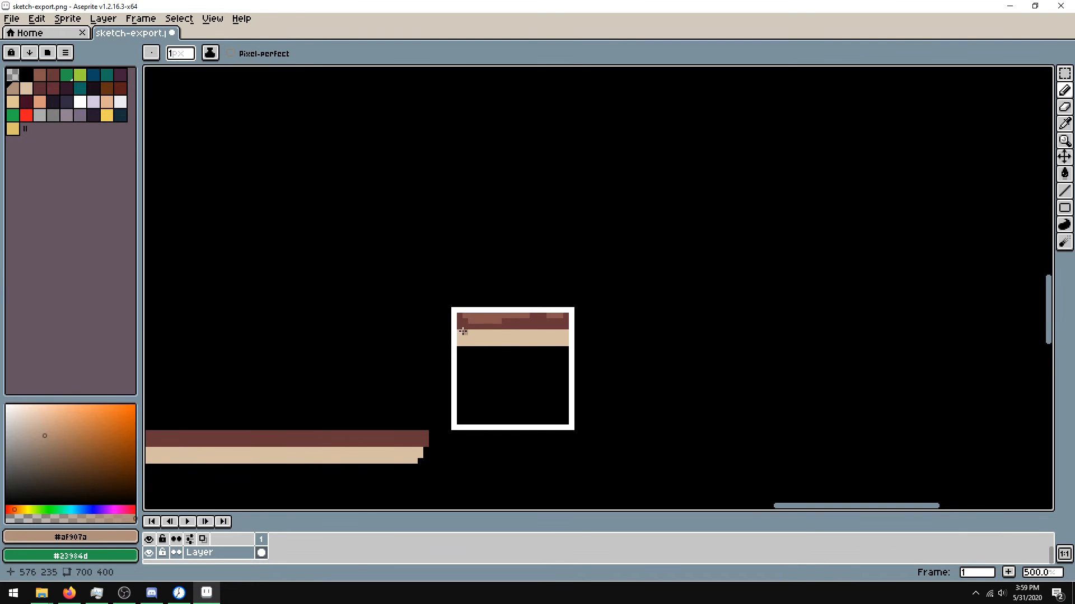
pyautogui.moveTo(470, 331)
pyautogui.mouseDown()
pyautogui.moveTo(458, 331)
pyautogui.moveTo(566, 331)
pyautogui.mouseUp()
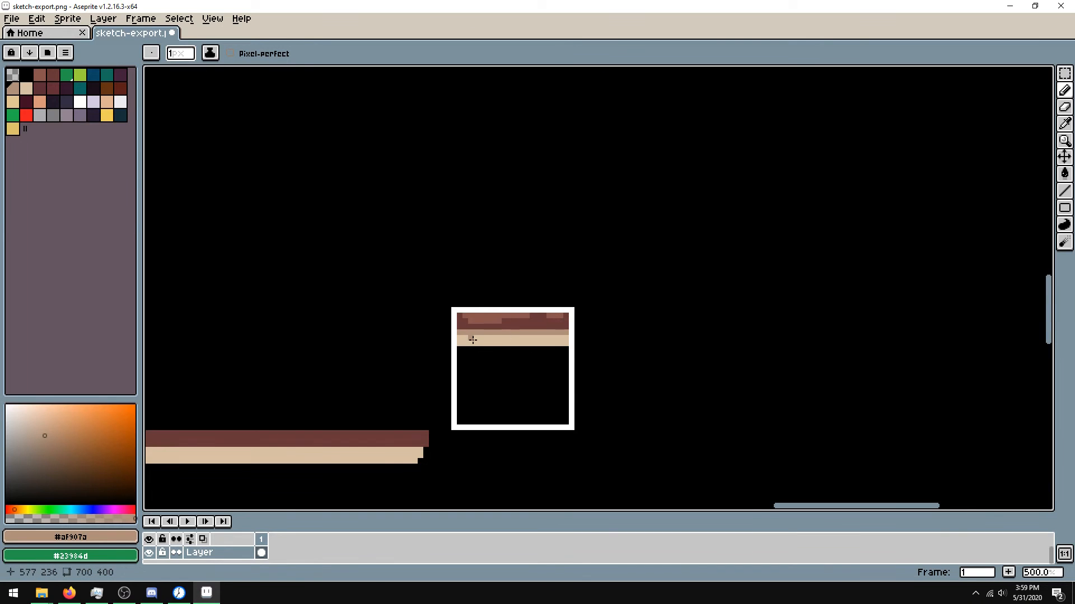
pyautogui.click(522, 337)
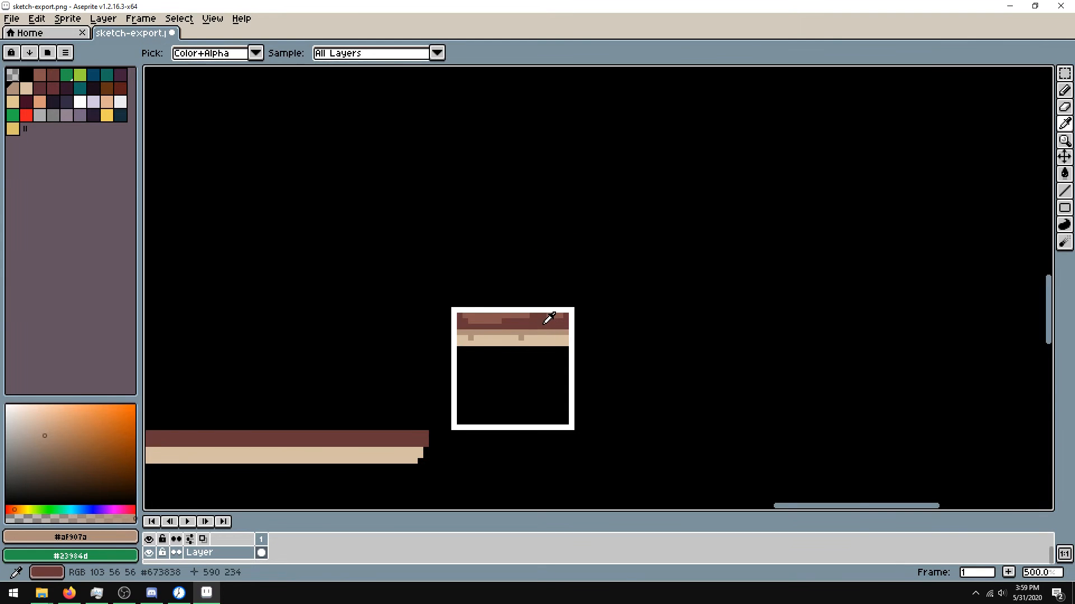
# - Sample the dark purple #42203b from the house's window and return to the Pencil
pyautogui.press('space')
pyautogui.moveTo(578, 124); pyautogui.dragTo(547, 407)
pyautogui.moveTo(534, 171); pyautogui.dragTo(548, 366)
pyautogui.press('i')
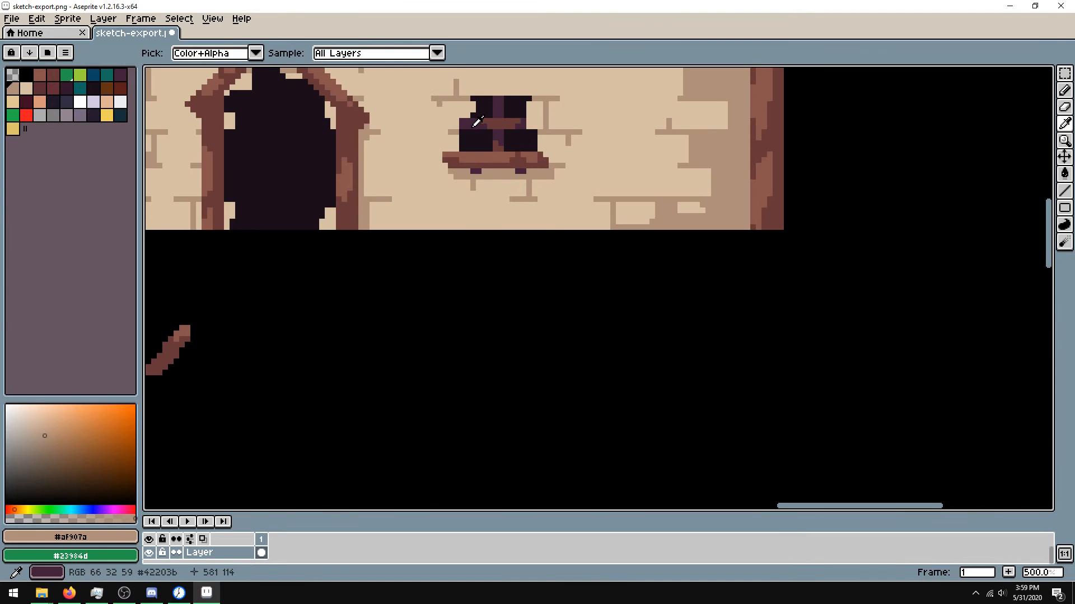
pyautogui.click(479, 117)
pyautogui.press('b')
# - Add two short #42203b dashes on the tile's shadow row, one toward each side
pyautogui.press('space')
pyautogui.moveTo(522, 412); pyautogui.dragTo(488, 123)
pyautogui.moveTo(482, 355); pyautogui.dragTo(499, 195)
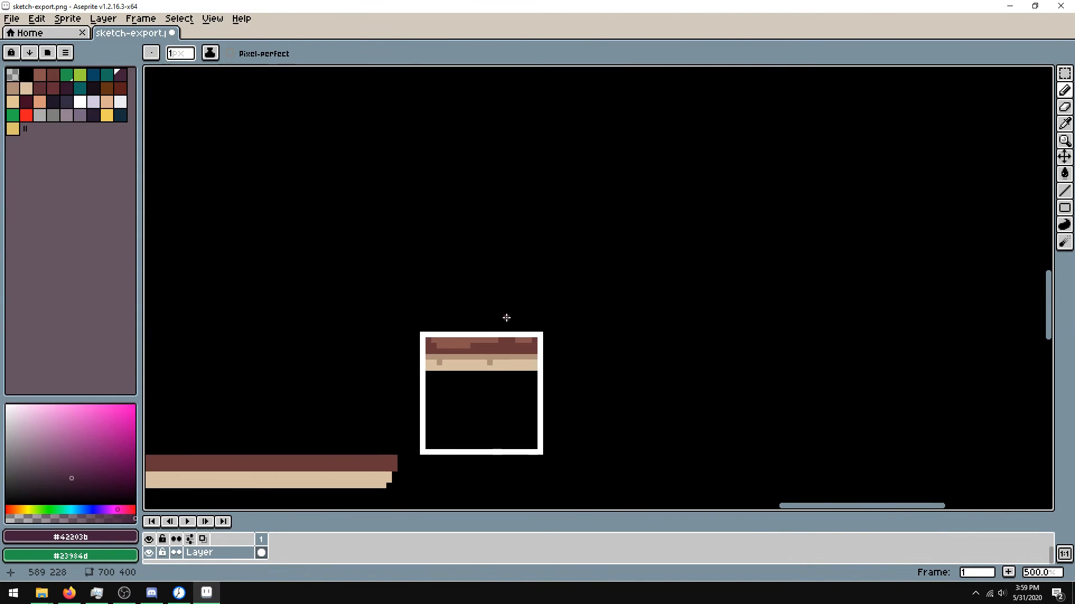
pyautogui.click(454, 356)
pyautogui.click(509, 357)
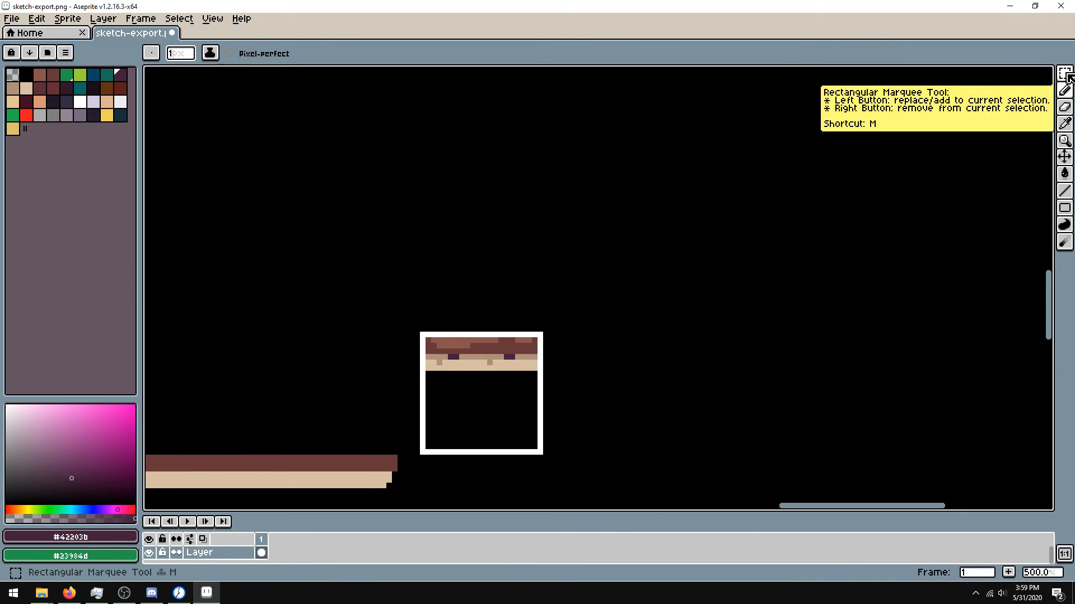
# - Marquee the whole 22 x 22 px framed tile, including its white border, and copy it
pyautogui.press('m')
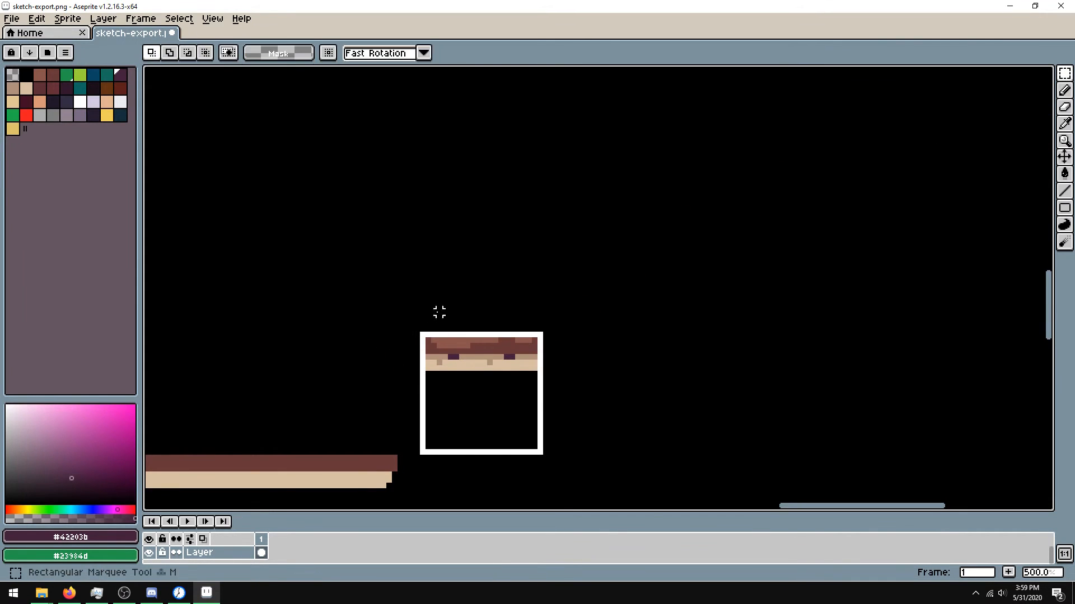
pyautogui.moveTo(423, 333)
pyautogui.mouseDown()
pyautogui.moveTo(541, 428)
pyautogui.moveTo(541, 454)
pyautogui.mouseUp()
pyautogui.hotkey('ctrl', 't')
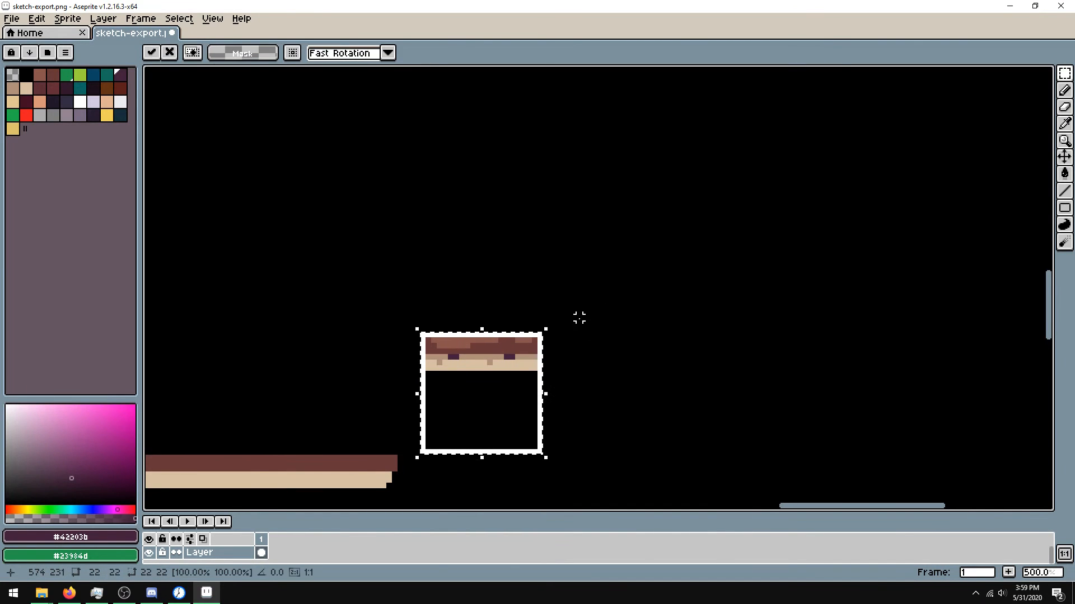
pyautogui.press('v')
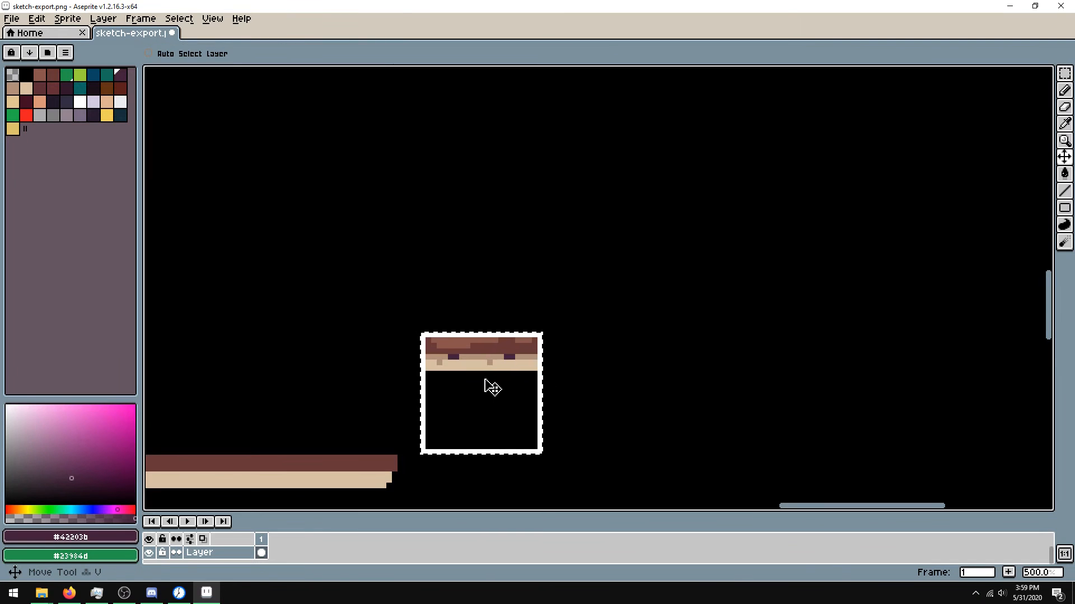
pyautogui.moveTo(490, 384); pyautogui.dragTo(558, 387)
pyautogui.hotkey('ctrl', 'z')
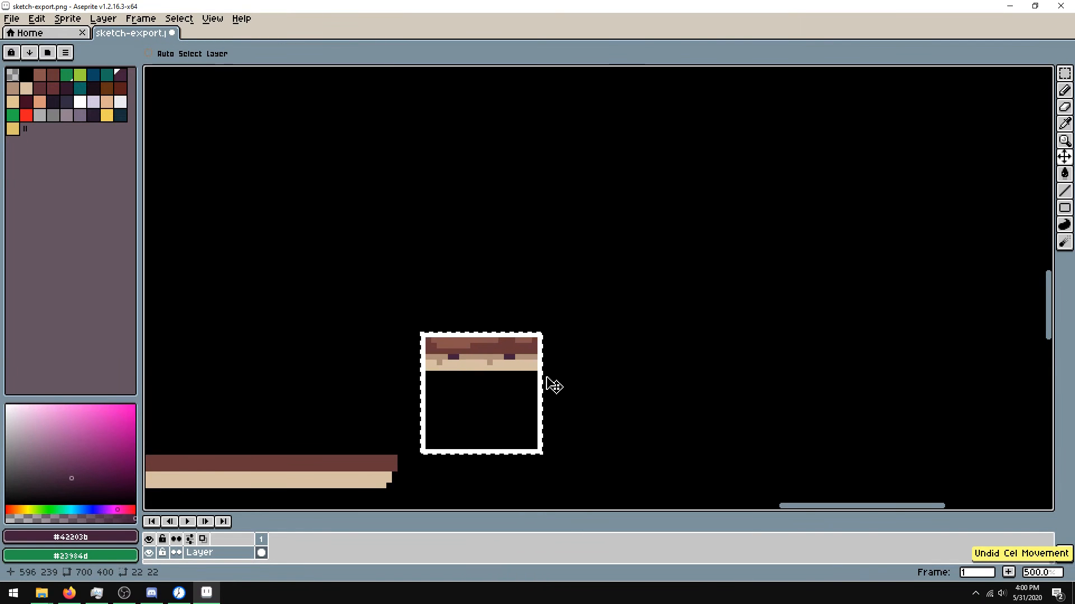
pyautogui.press('ctrl')
pyautogui.moveTo(497, 384); pyautogui.dragTo(514, 384)
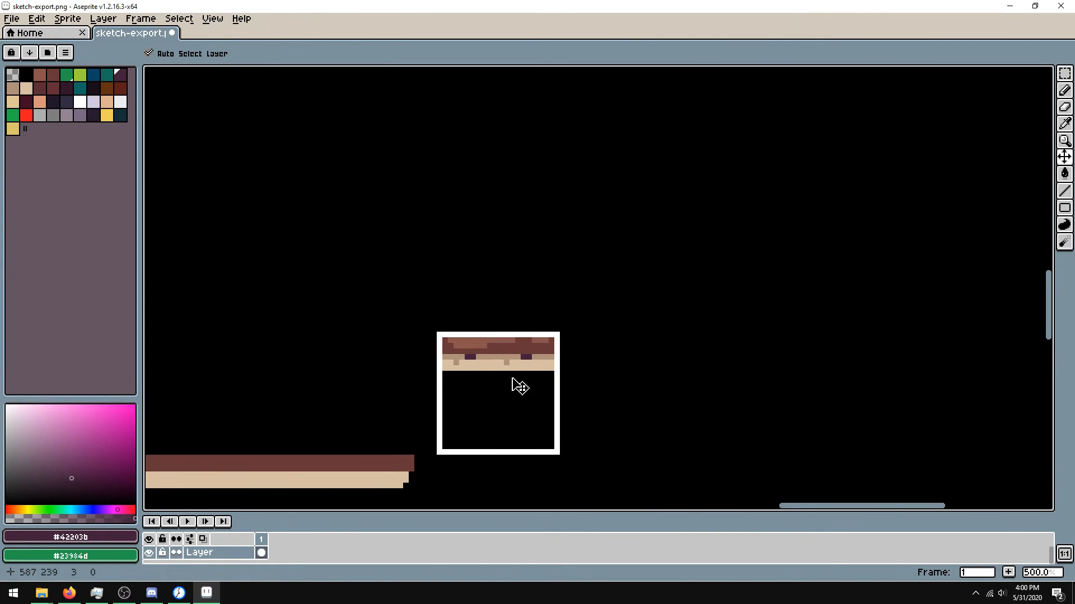
pyautogui.hotkey('ctrl', 'z')
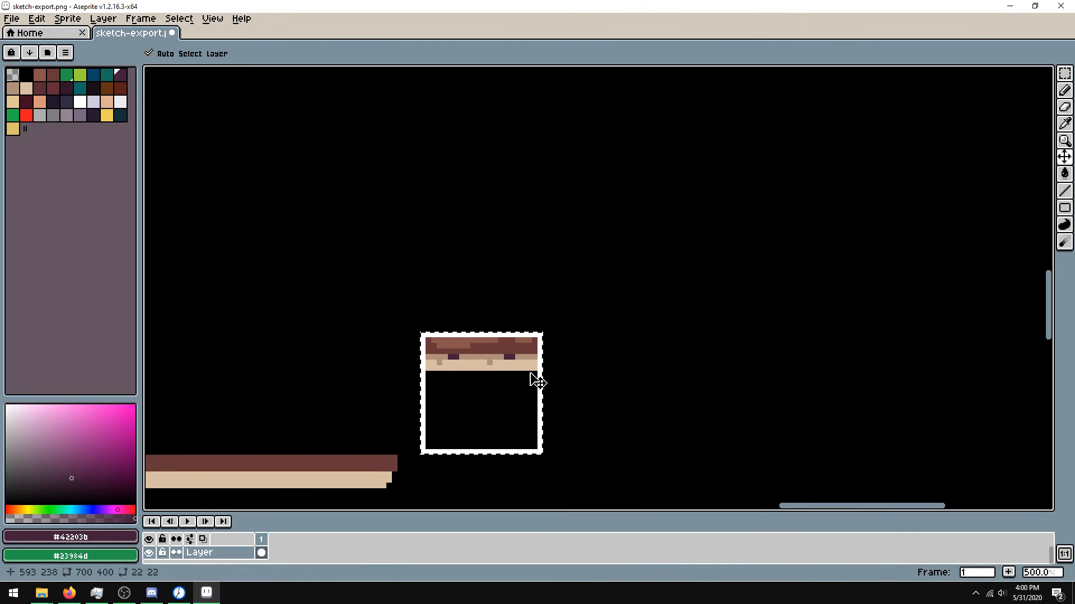
# - Paste a copy of the framed tile directly to the right of the original so both share one white border line
pyautogui.hotkey('ctrl', 'v')
pyautogui.moveTo(502, 381); pyautogui.dragTo(616, 364)
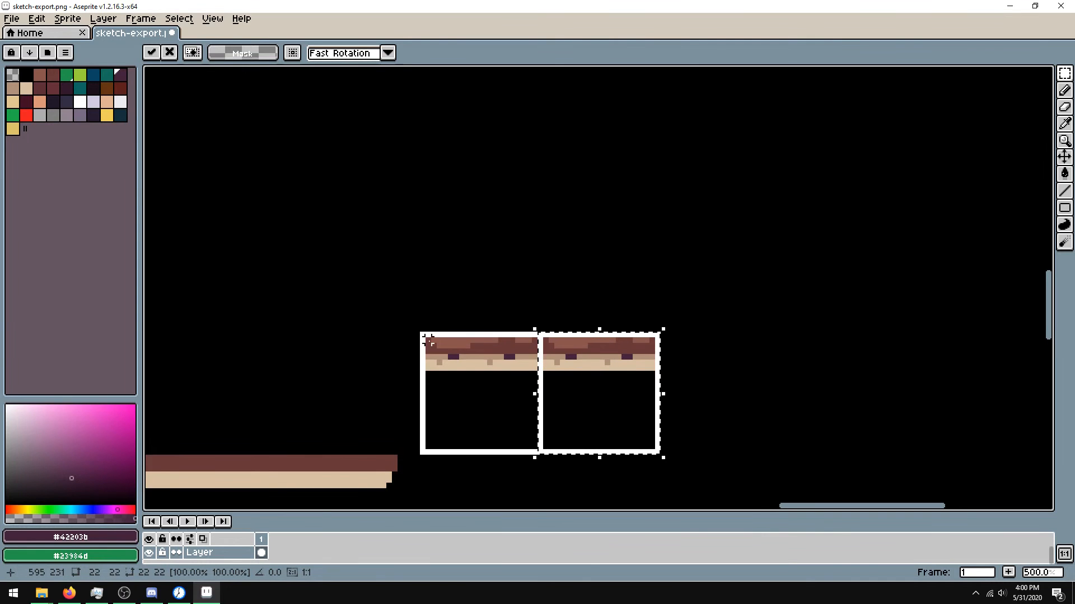
# - Marquee both framed tiles as one 43 x 22 px block and move it about 40 px right and 8 px up
pyautogui.moveTo(424, 336); pyautogui.dragTo(663, 453)
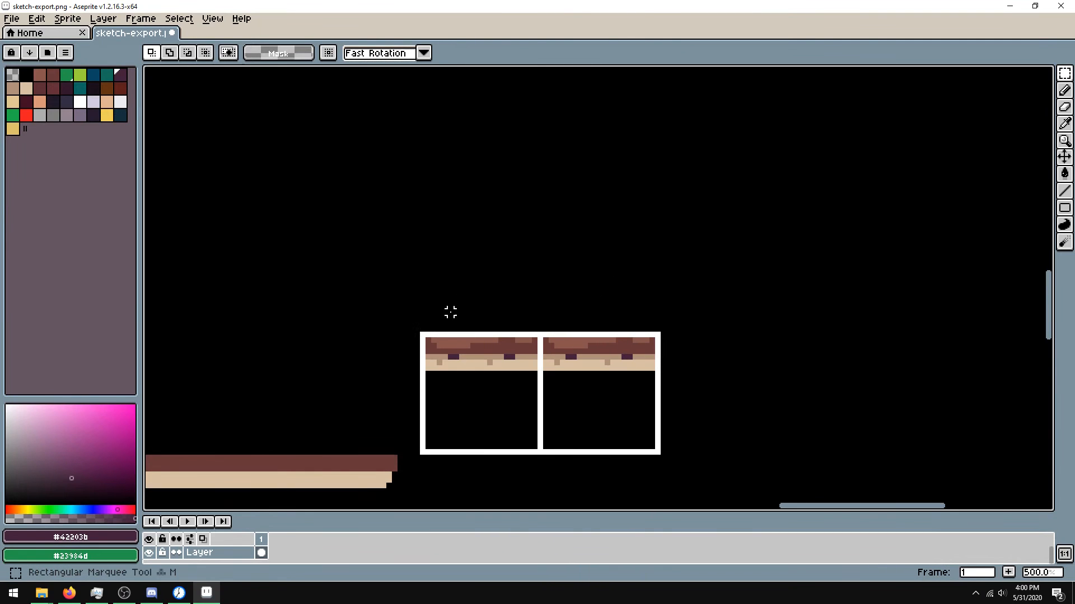
pyautogui.moveTo(422, 336); pyautogui.dragTo(664, 456)
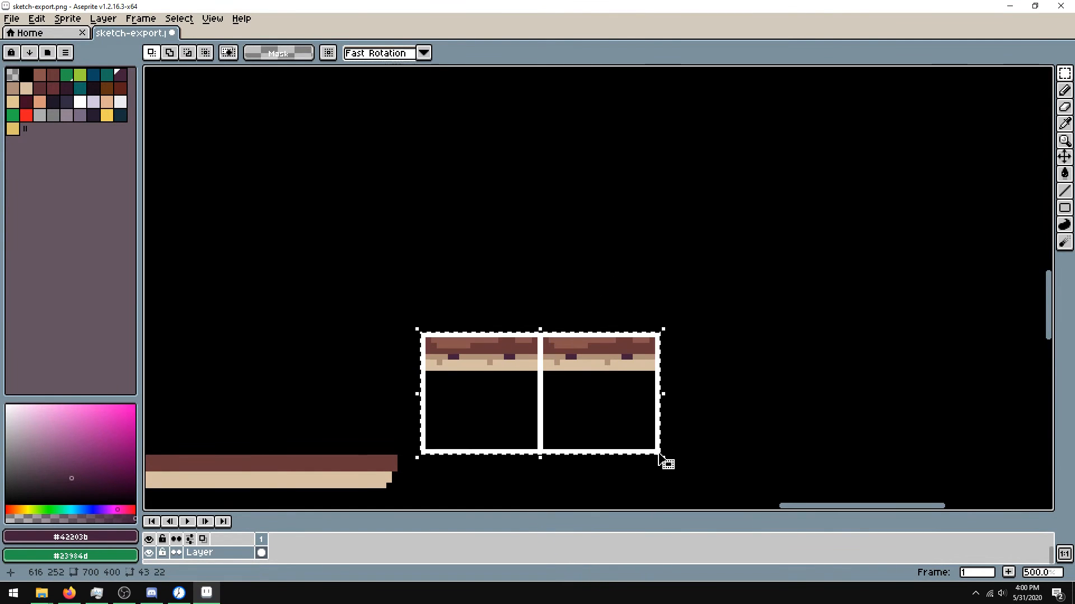
pyautogui.moveTo(550, 391); pyautogui.dragTo(562, 388)
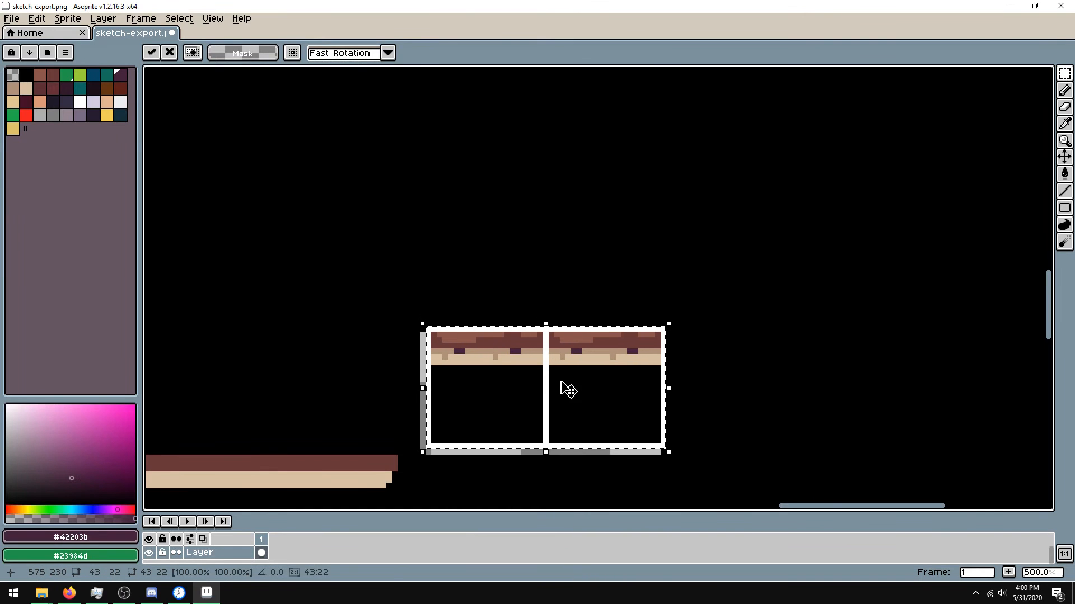
pyautogui.hotkey('ctrl', 'z')
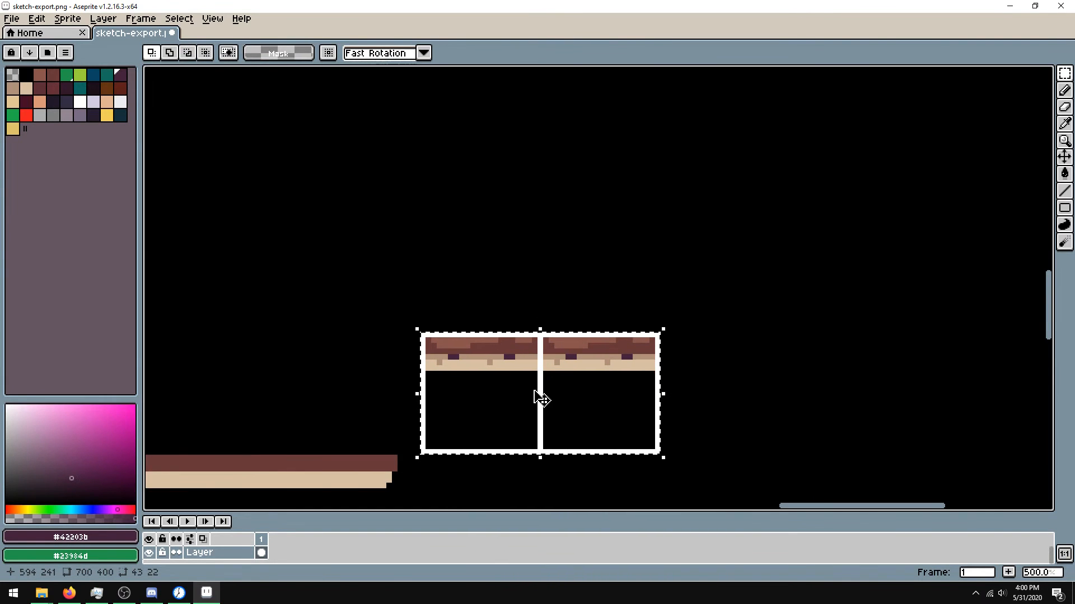
pyautogui.moveTo(532, 403); pyautogui.dragTo(658, 375)
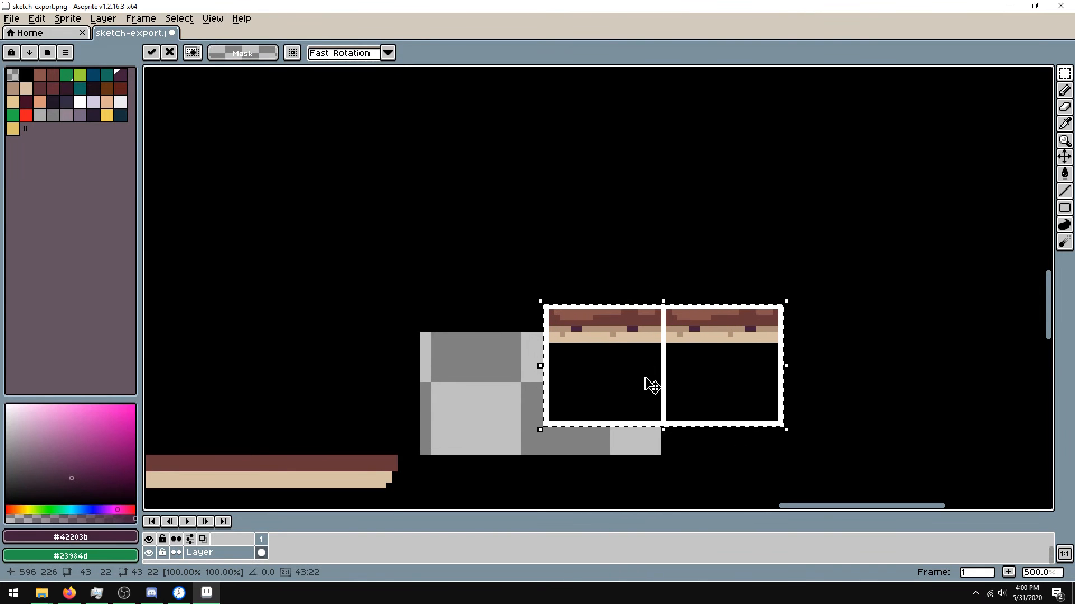
pyautogui.moveTo(617, 343); pyautogui.dragTo(737, 331)
# - Deselect the moved tiles and fill the transparent area they left behind with the background's black #000000
pyautogui.keyDown('alt'); pyautogui.click(579, 252); pyautogui.keyUp('alt')
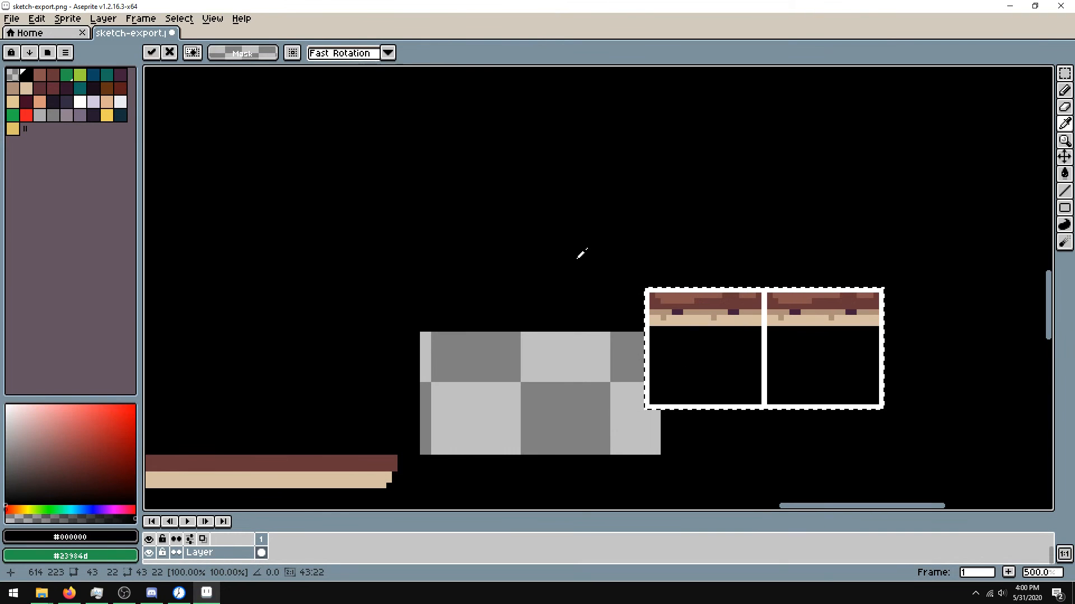
pyautogui.hotkey('ctrl', 'd')
pyautogui.press('g')
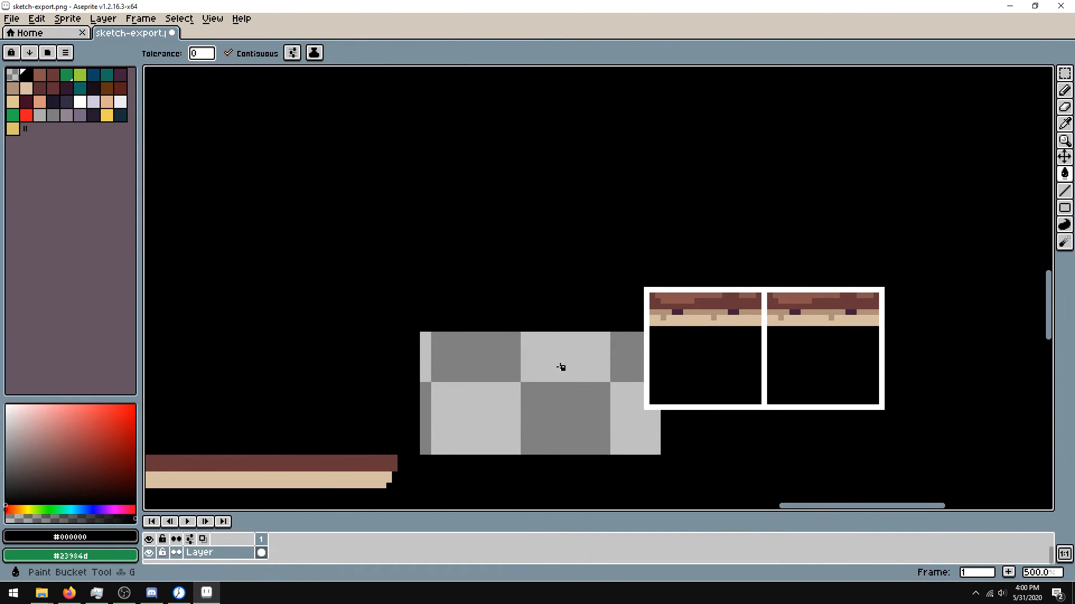
pyautogui.click(556, 362)
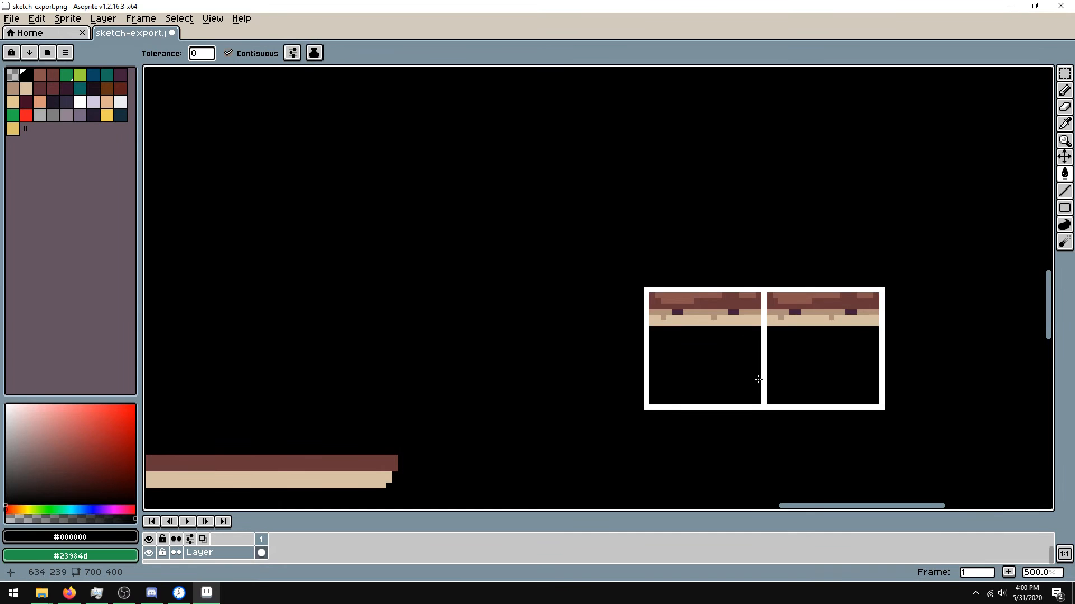
# - Marquee the right framed tile at 22 x 22 px and place a copy at the row's left end, sharing one white border line
pyautogui.press('m')
pyautogui.moveTo(762, 292)
pyautogui.mouseDown()
pyautogui.moveTo(822, 364)
pyautogui.moveTo(880, 406)
pyautogui.mouseUp()
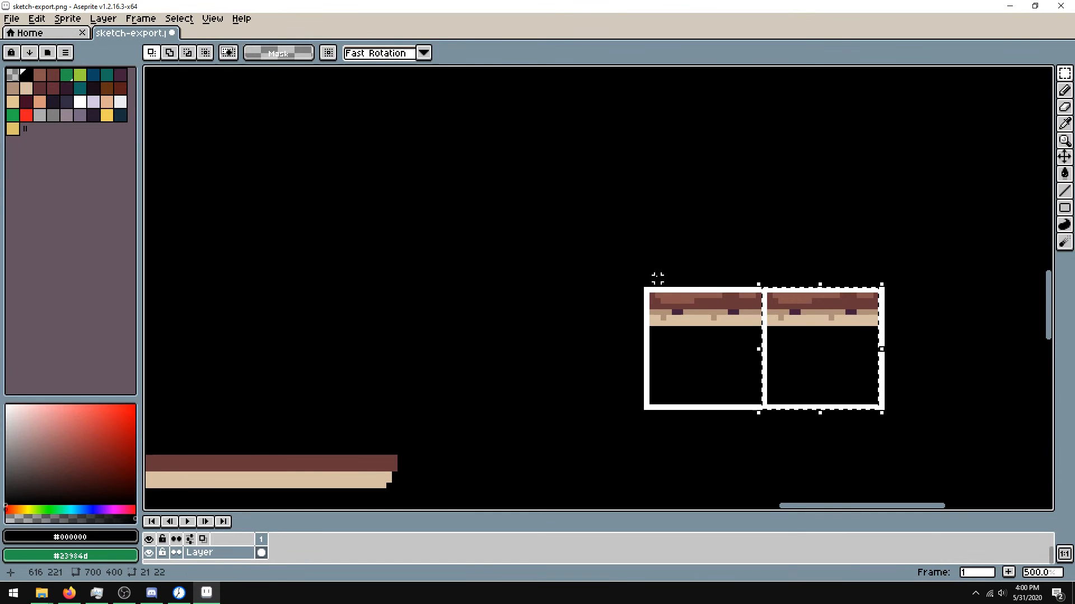
pyautogui.moveTo(763, 291); pyautogui.dragTo(884, 408)
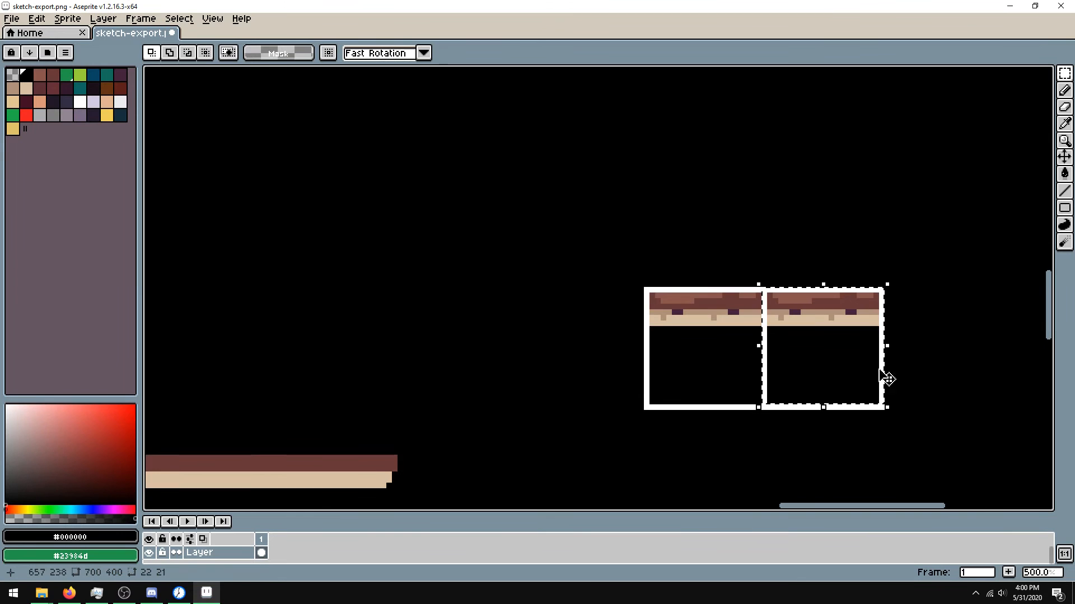
pyautogui.moveTo(763, 292); pyautogui.dragTo(885, 410)
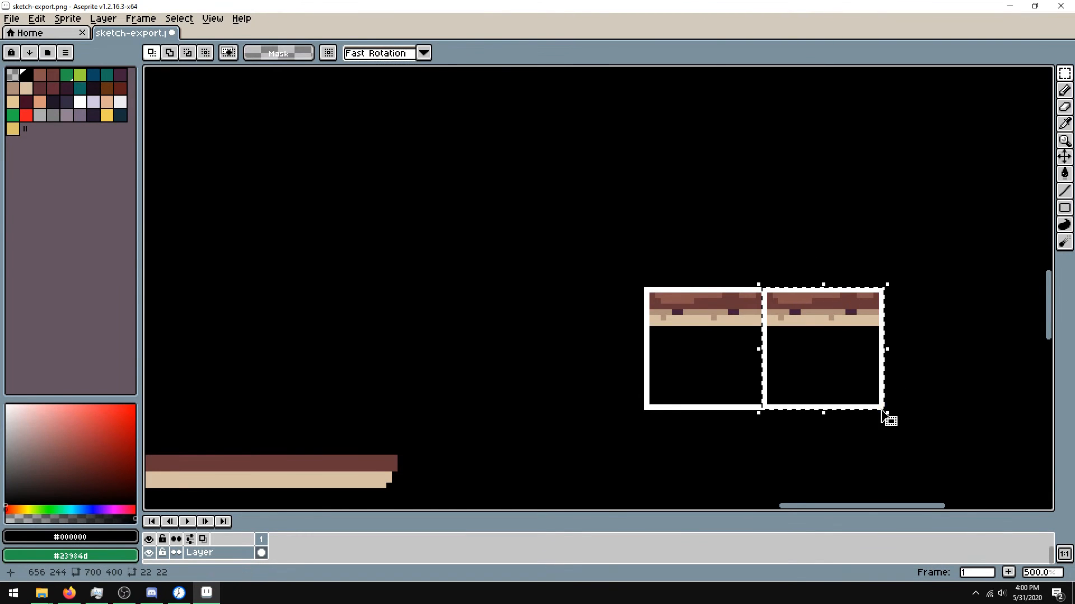
pyautogui.click(860, 337)
pyautogui.moveTo(813, 345); pyautogui.dragTo(576, 338)
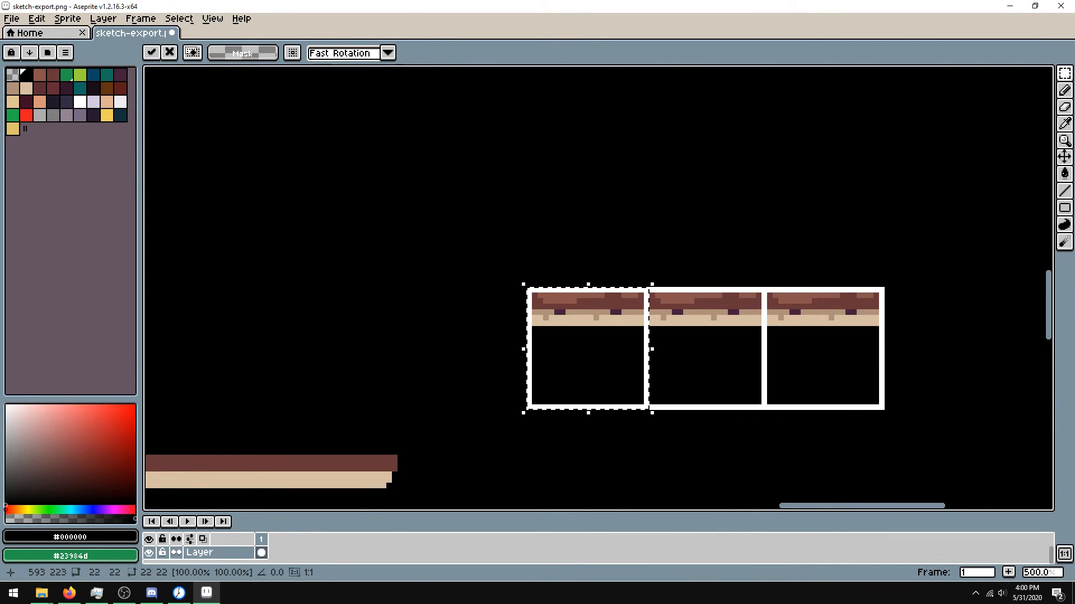
pyautogui.click(719, 290)
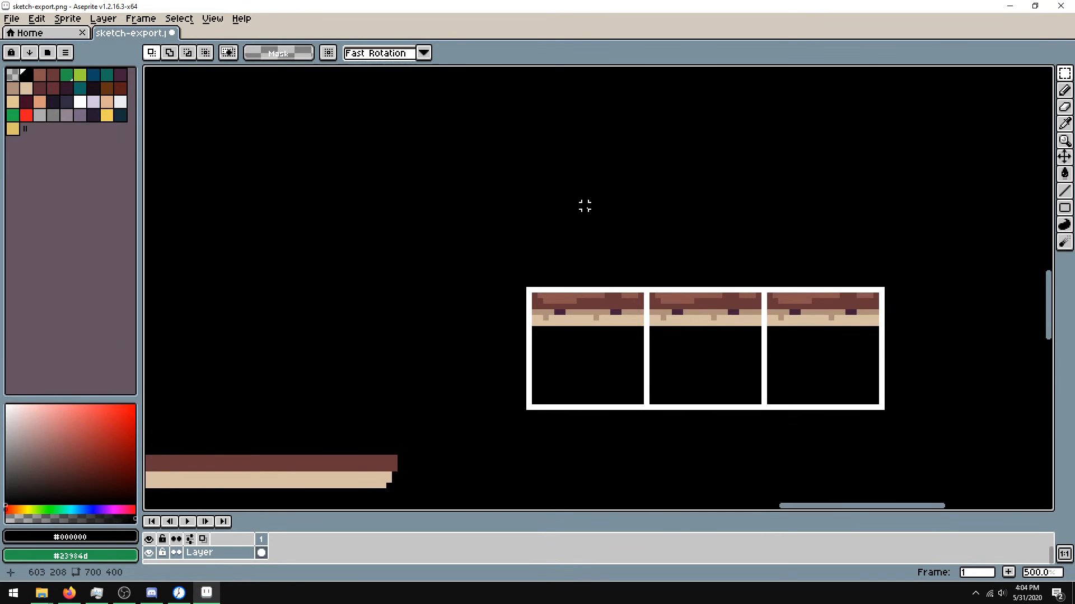
# - Extend the left tile's dark brown #673838 band one pixel outward over the white frame at its upper outer edge
pyautogui.press('i')
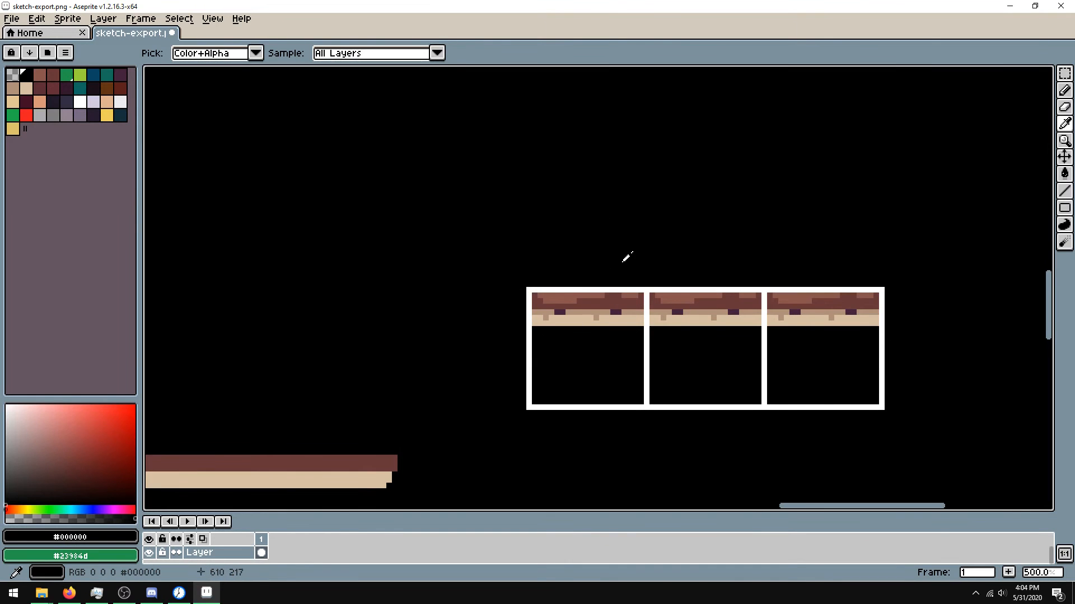
pyautogui.click(603, 294)
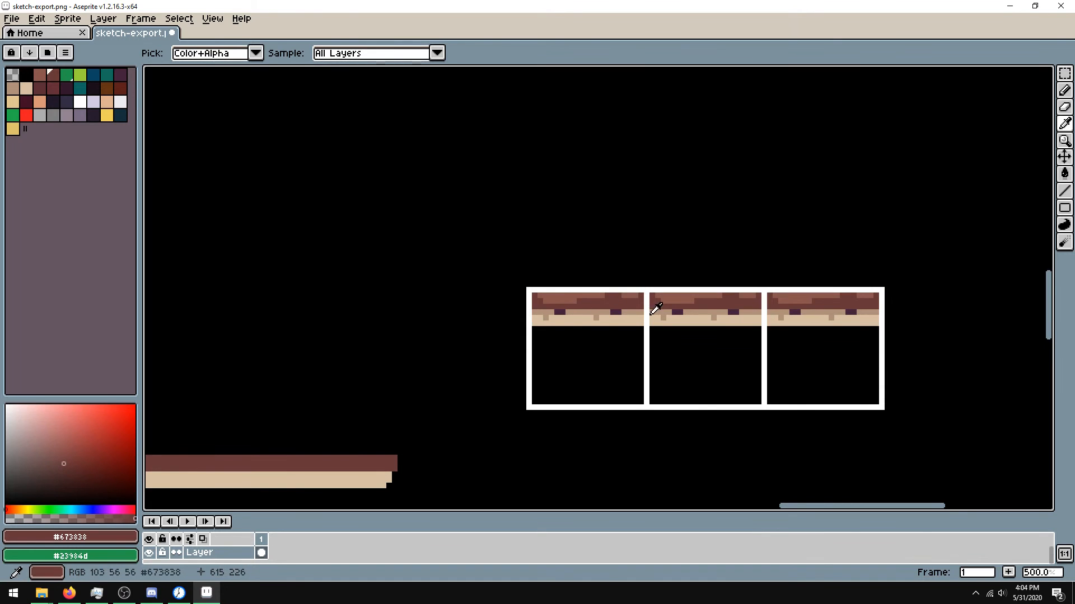
pyautogui.press('b')
pyautogui.press('space')
pyautogui.moveTo(630, 364); pyautogui.dragTo(545, 328)
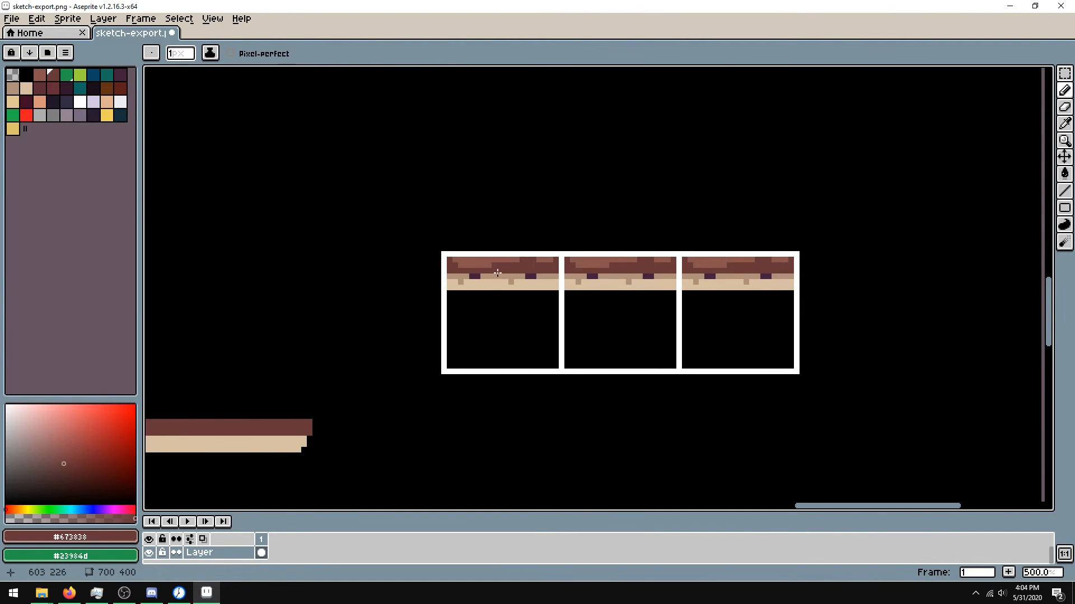
pyautogui.press('i')
pyautogui.click(473, 305)
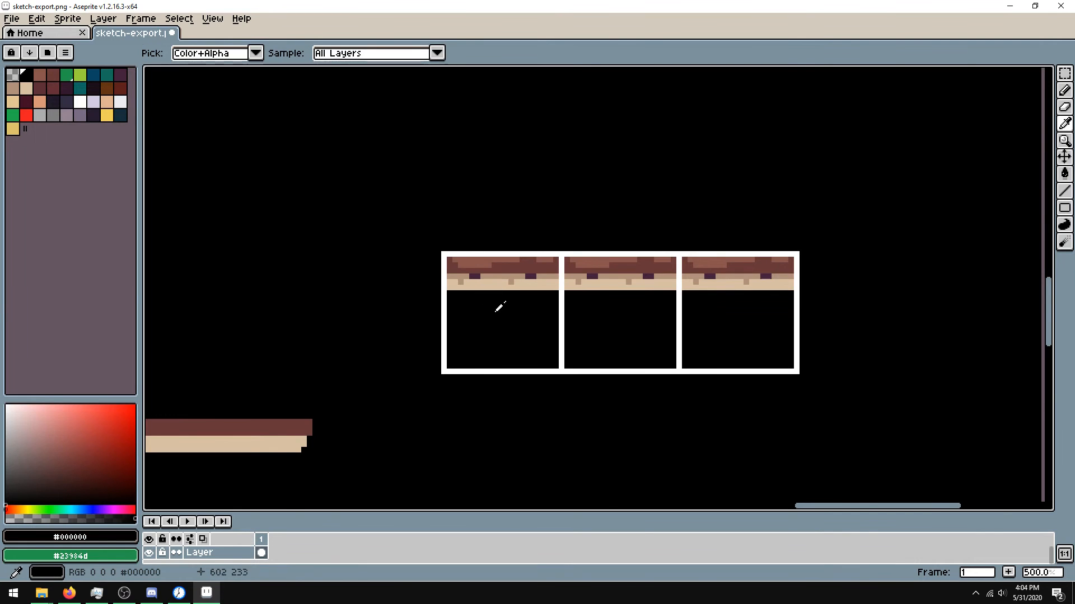
pyautogui.press('b')
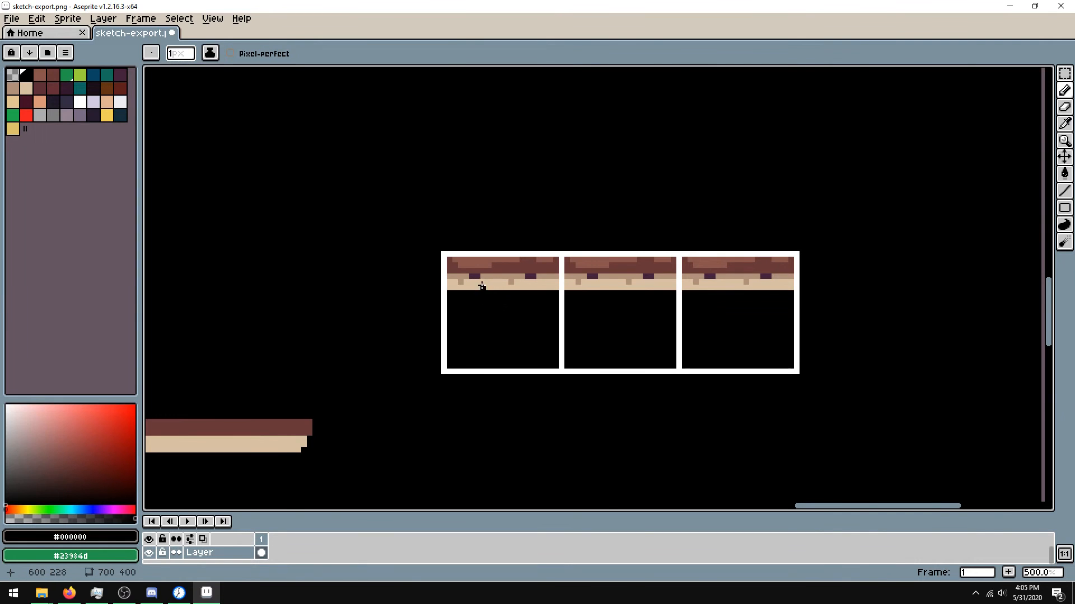
pyautogui.press('i')
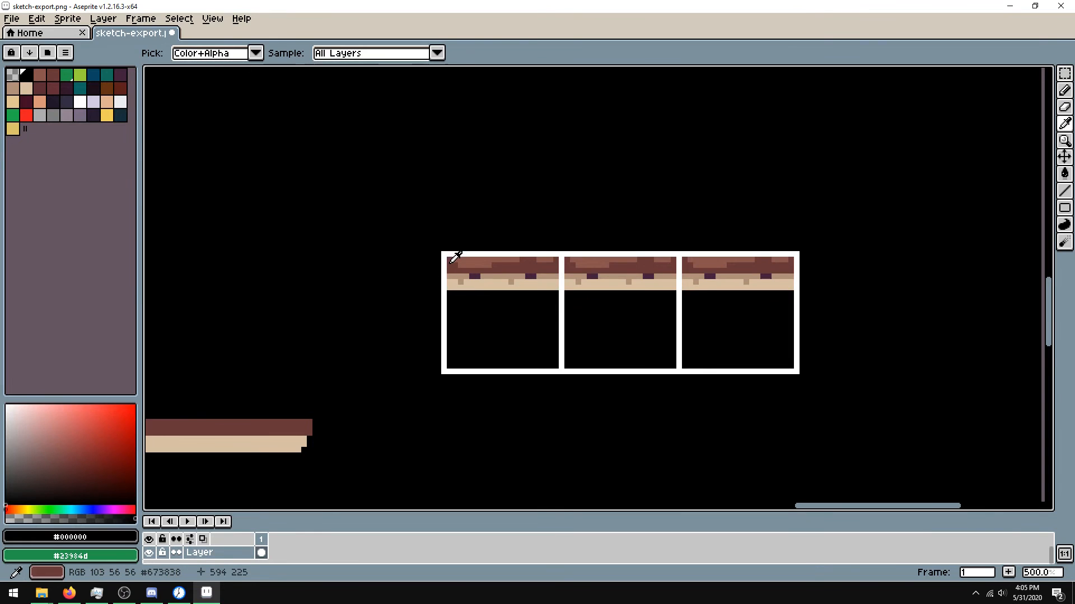
pyautogui.click(457, 264)
pyautogui.press('b')
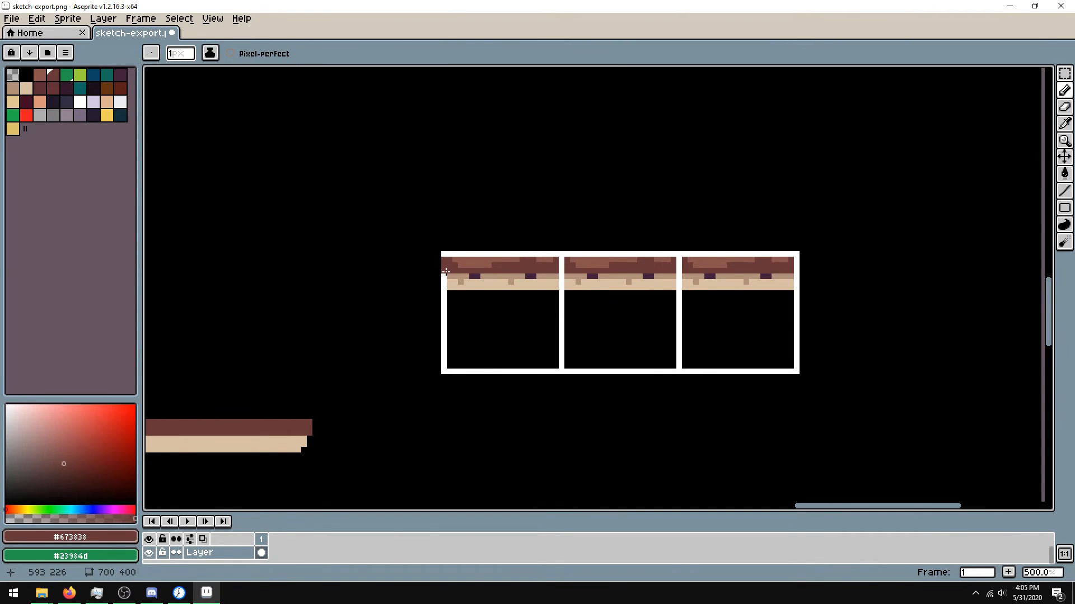
# - Notch the left tile's outer end below the brown overhang with black #000000 pixels so the cream band steps inward
pyautogui.press('i')
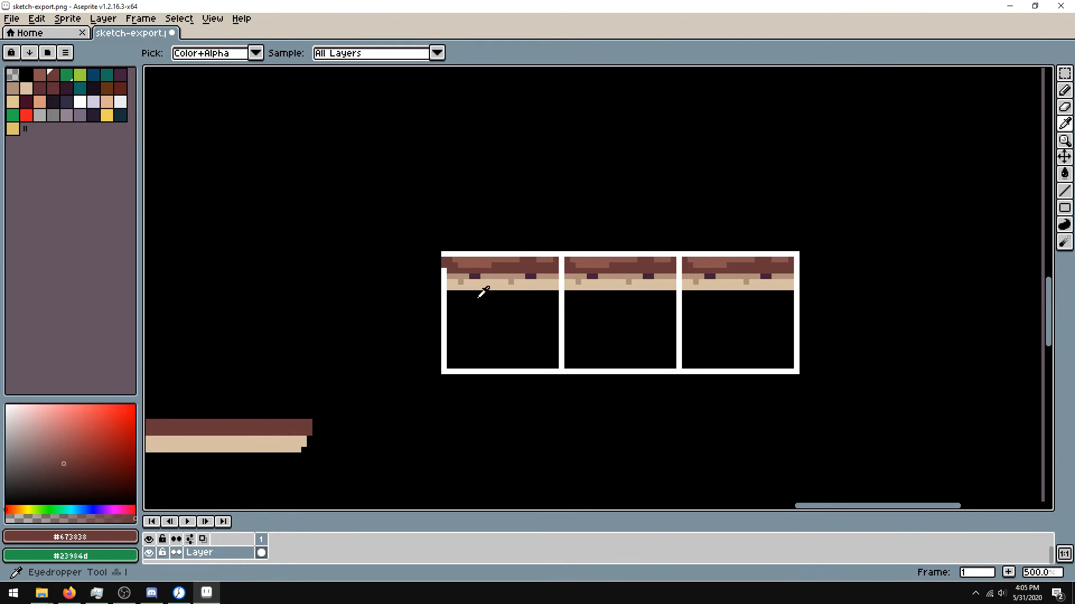
pyautogui.click(482, 293)
pyautogui.press('b')
pyautogui.moveTo(449, 287); pyautogui.dragTo(450, 276)
pyautogui.click(457, 289)
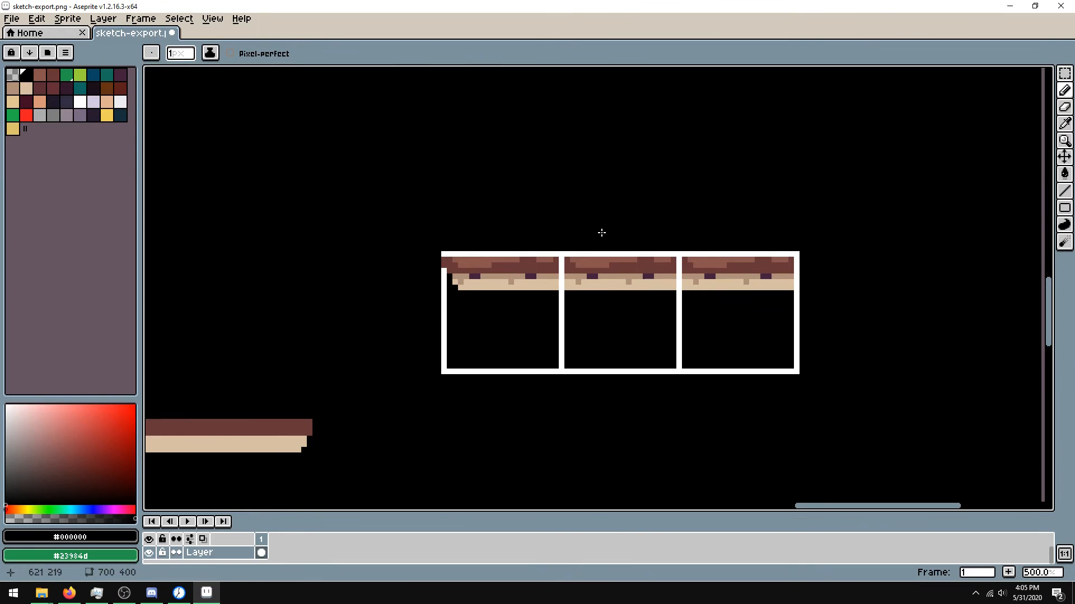
# - Extend the right tile's #673838 band one pixel over its outer frame and blacken the cream band's lower outer corner pixel
pyautogui.press('i')
pyautogui.click(784, 268)
pyautogui.press('b')
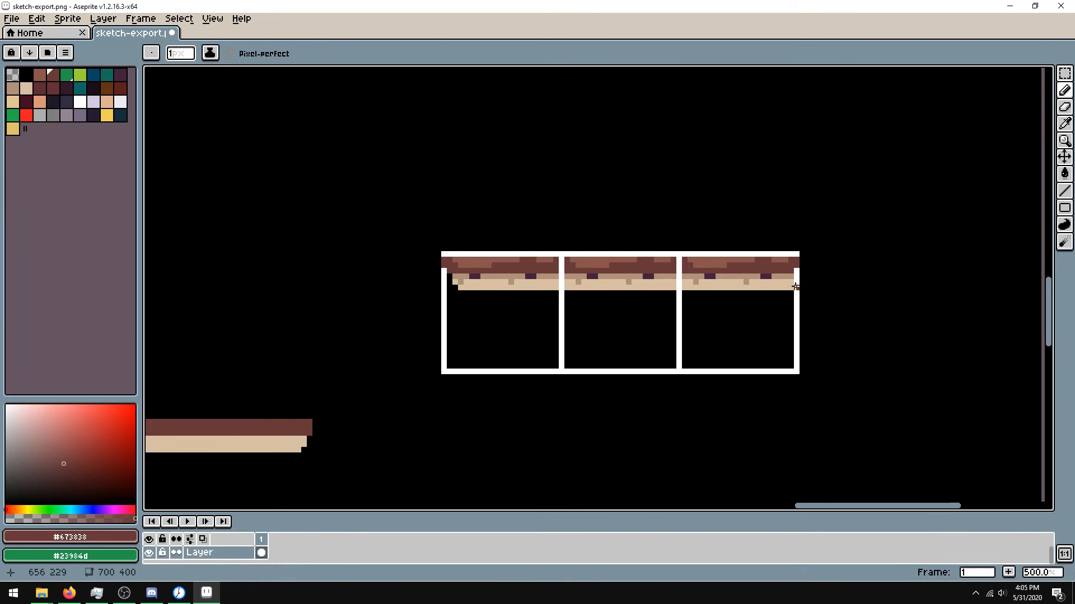
pyautogui.press('i')
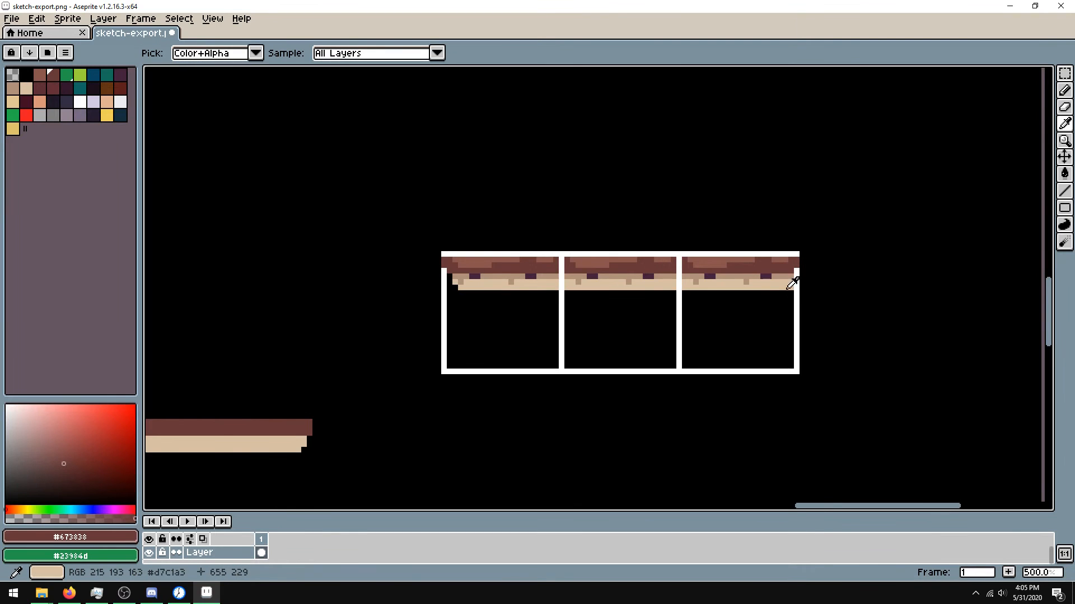
pyautogui.click(799, 283)
pyautogui.press('b')
pyautogui.click(791, 287)
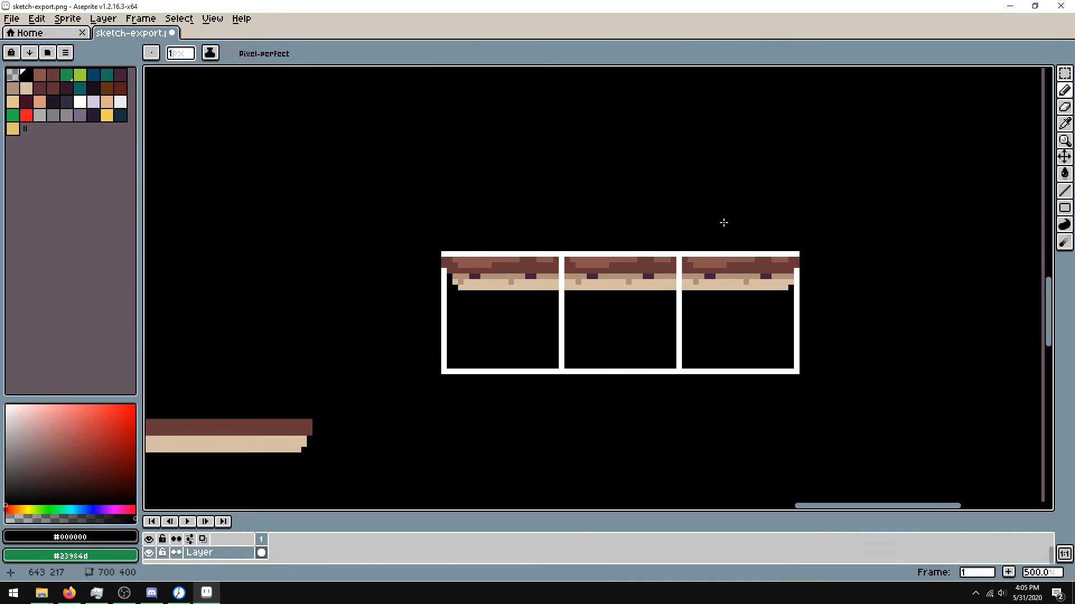
# - Marquee the middle framed tile at 22 x 22 px and place a copy directly above it, sharing one white border line
pyautogui.press('i')
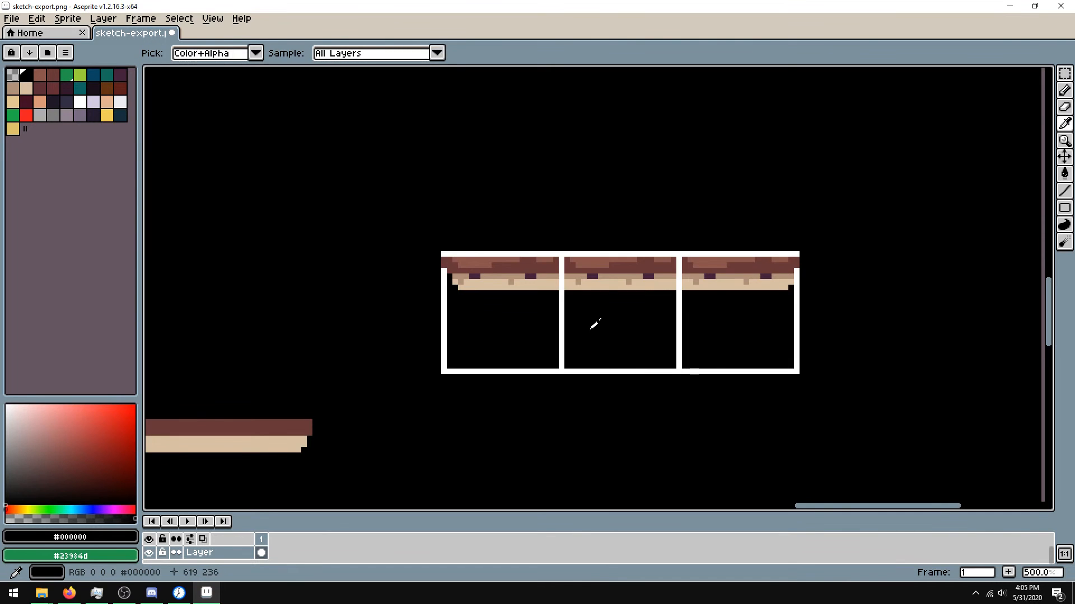
pyautogui.press('m')
pyautogui.moveTo(561, 254); pyautogui.dragTo(679, 373)
pyautogui.moveTo(633, 320); pyautogui.dragTo(628, 217)
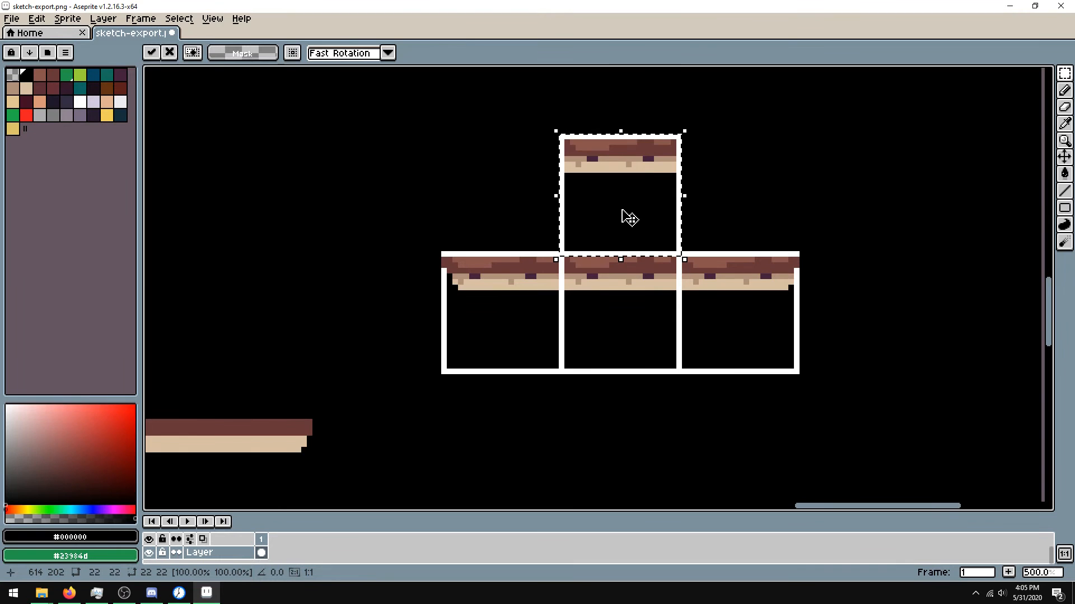
pyautogui.click(713, 183)
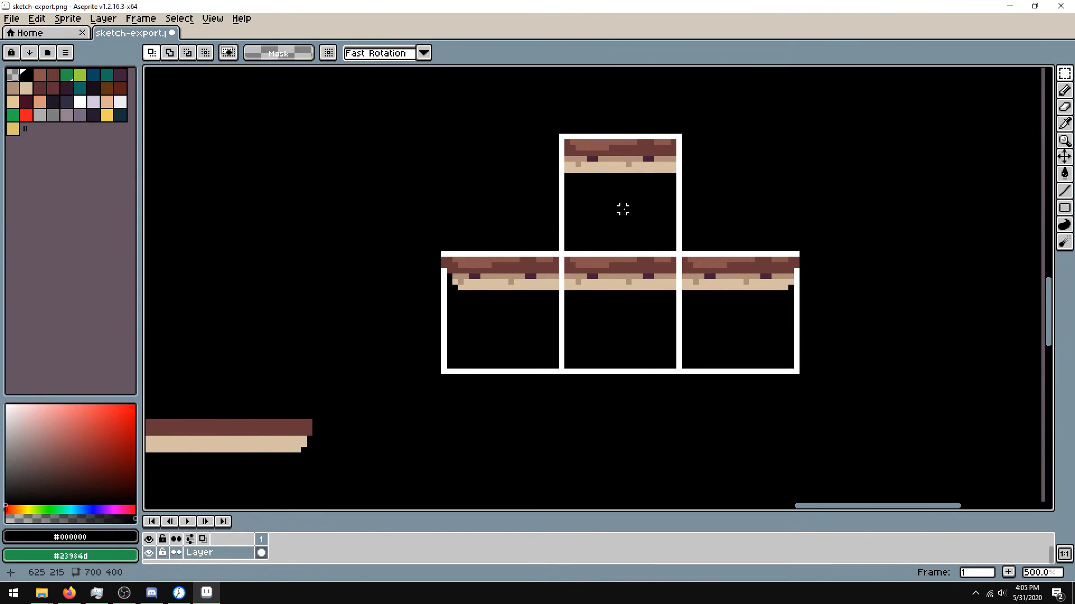
# - Fill the connected white frame around all the tiles with the background's black #000000
pyautogui.press('i')
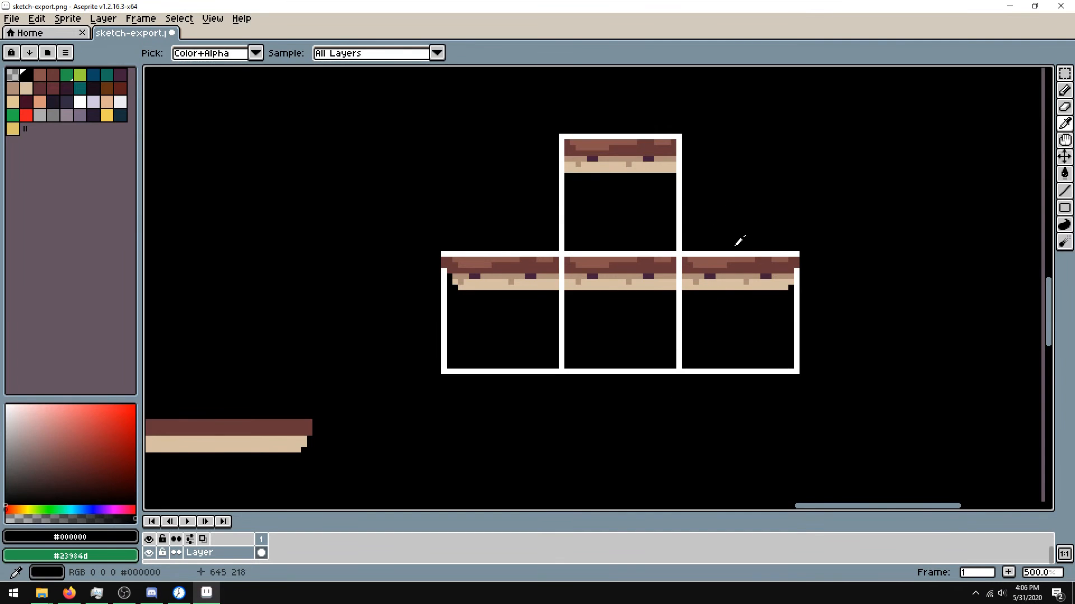
pyautogui.press('g')
pyautogui.click(679, 246)
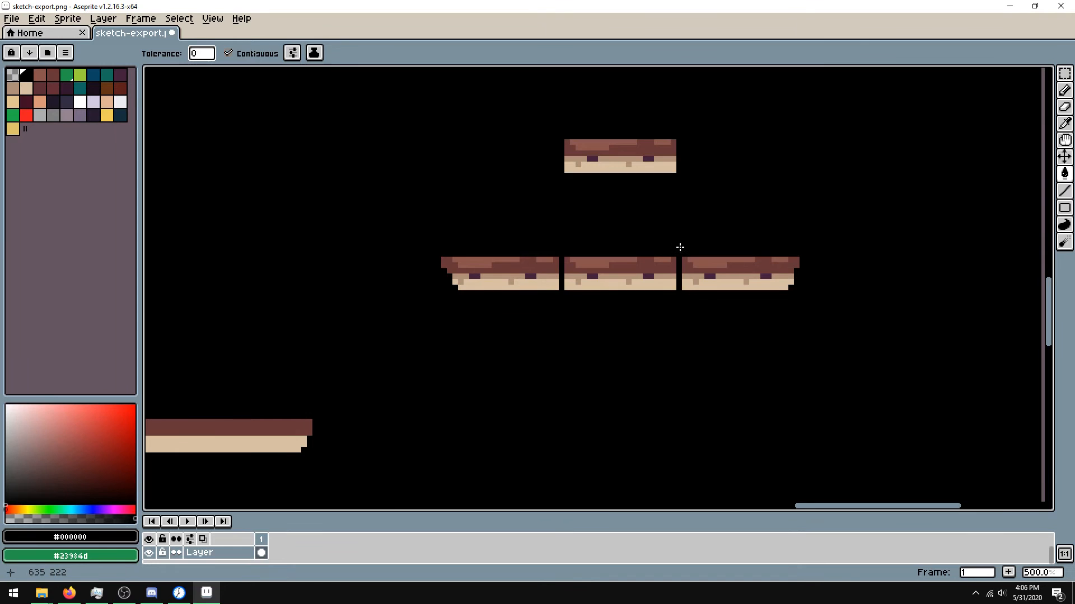
# - Fill the lighter brown patches of the separate upper tile with its dark brown #673838
pyautogui.press('b')
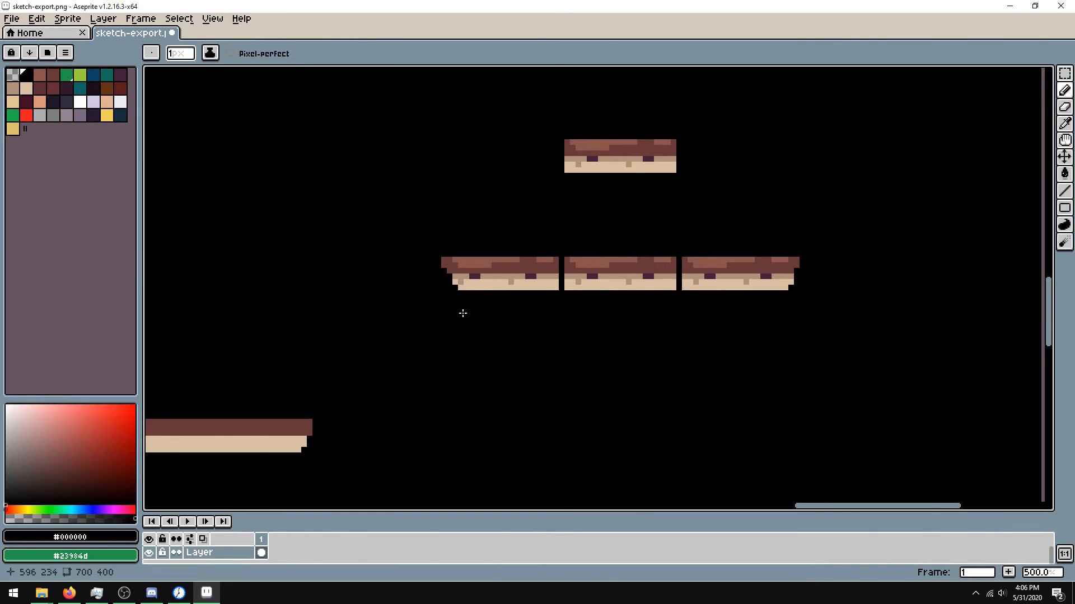
pyautogui.press('i')
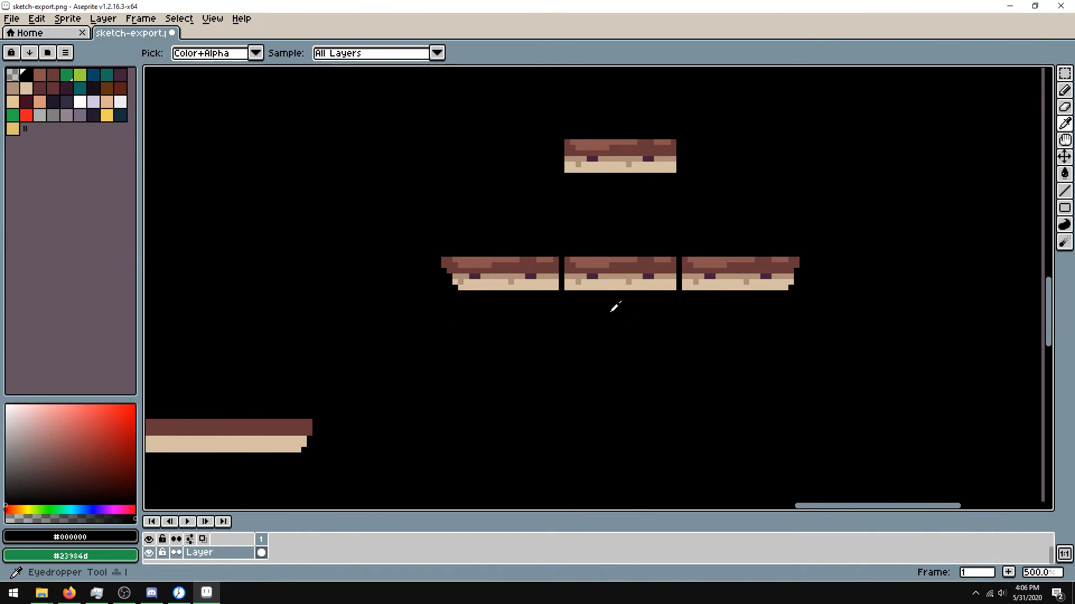
pyautogui.click(621, 147)
pyautogui.press('b')
pyautogui.press('g')
pyautogui.click(600, 144)
pyautogui.click(661, 143)
pyautogui.press('b')
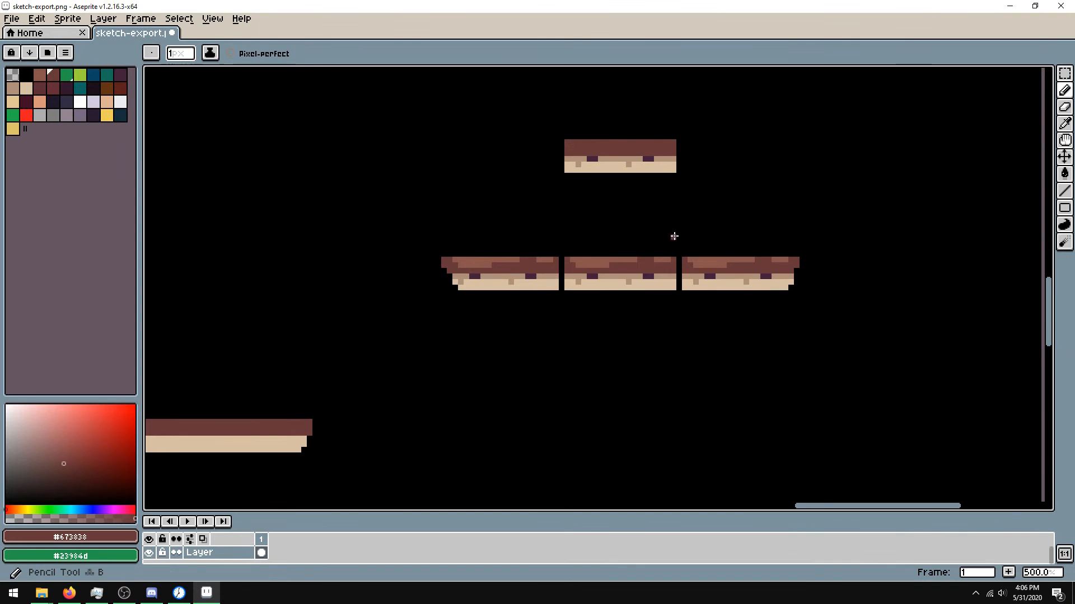
# - Draw a new lighter brown #8a544d highlight about 14 px wide, with uneven lower edges, along the upper tile's top
pyautogui.press('i')
pyautogui.click(708, 259)
pyautogui.press('b')
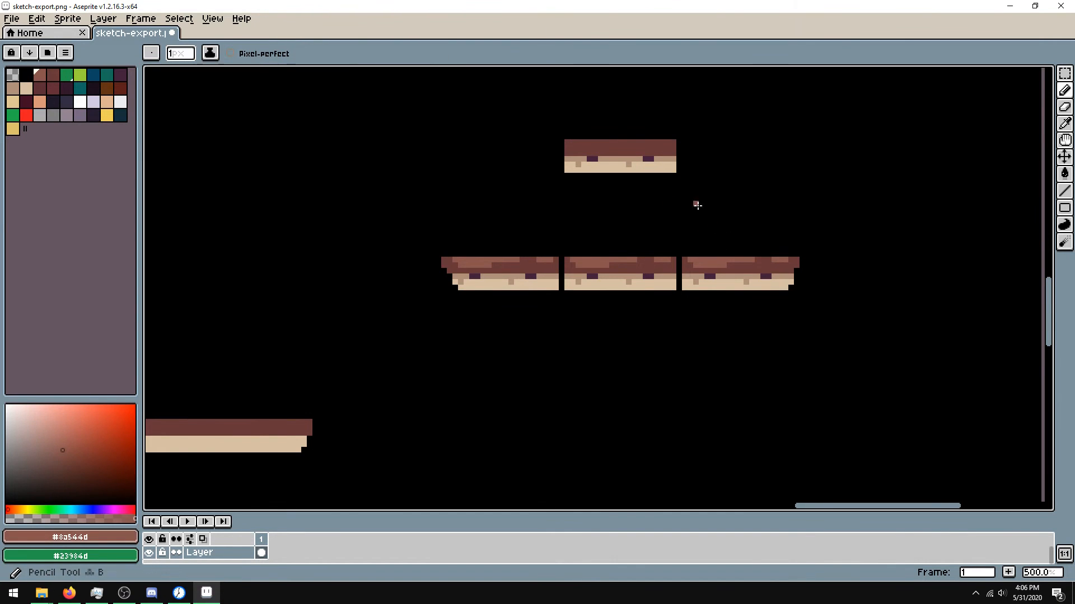
pyautogui.moveTo(589, 141)
pyautogui.mouseDown()
pyautogui.moveTo(659, 142)
pyautogui.moveTo(594, 148)
pyautogui.mouseUp()
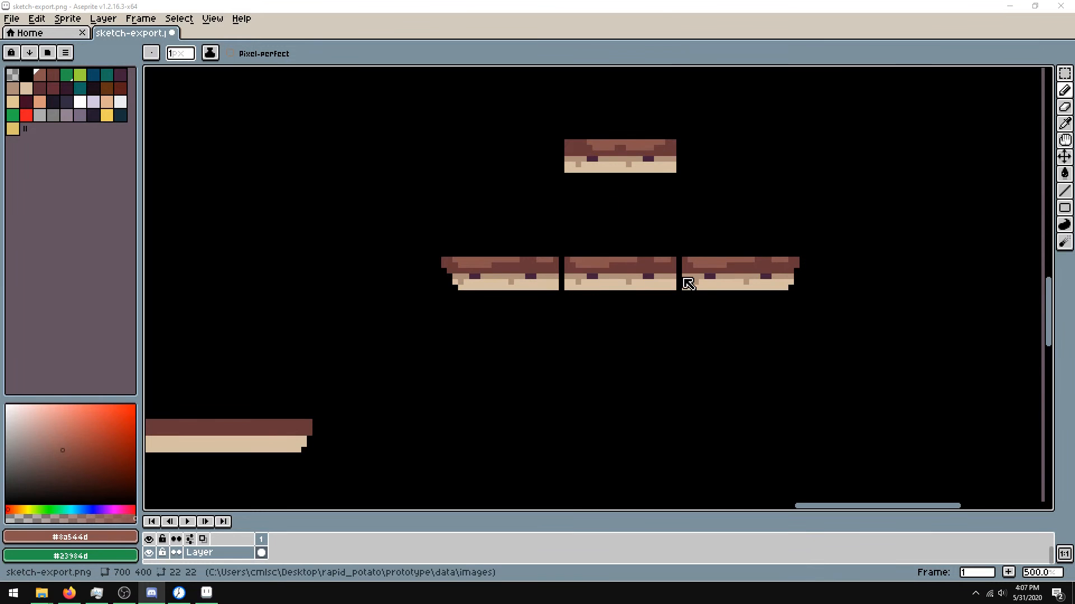
# - Marquee a 20 x 20 px square in the empty area above the upper tile and fill it with the cream #d7c1a3
pyautogui.press('h')
pyautogui.moveTo(588, 334); pyautogui.dragTo(538, 407)
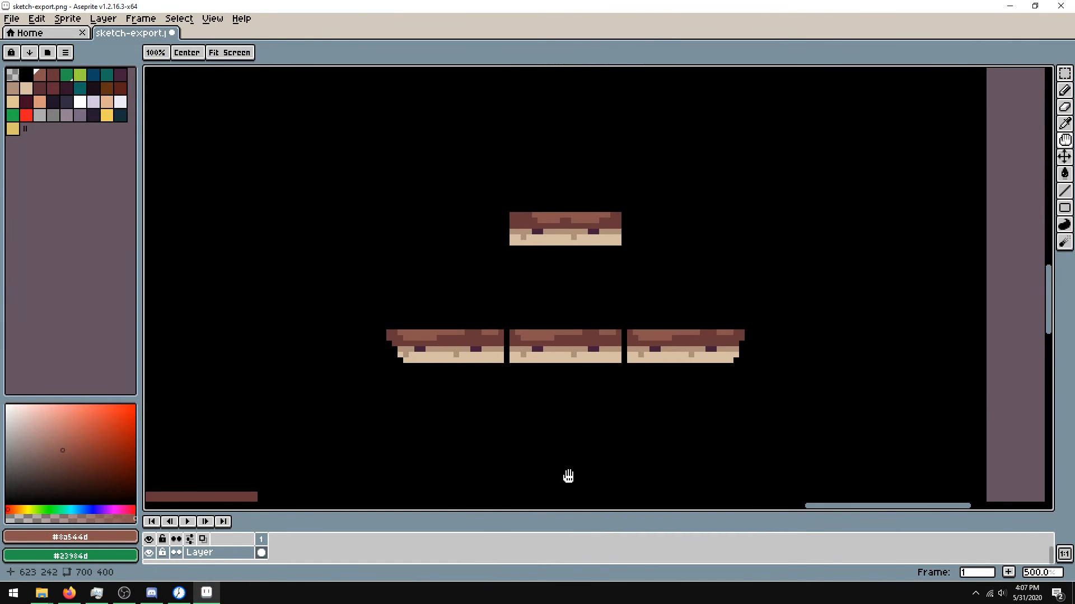
pyautogui.press('b')
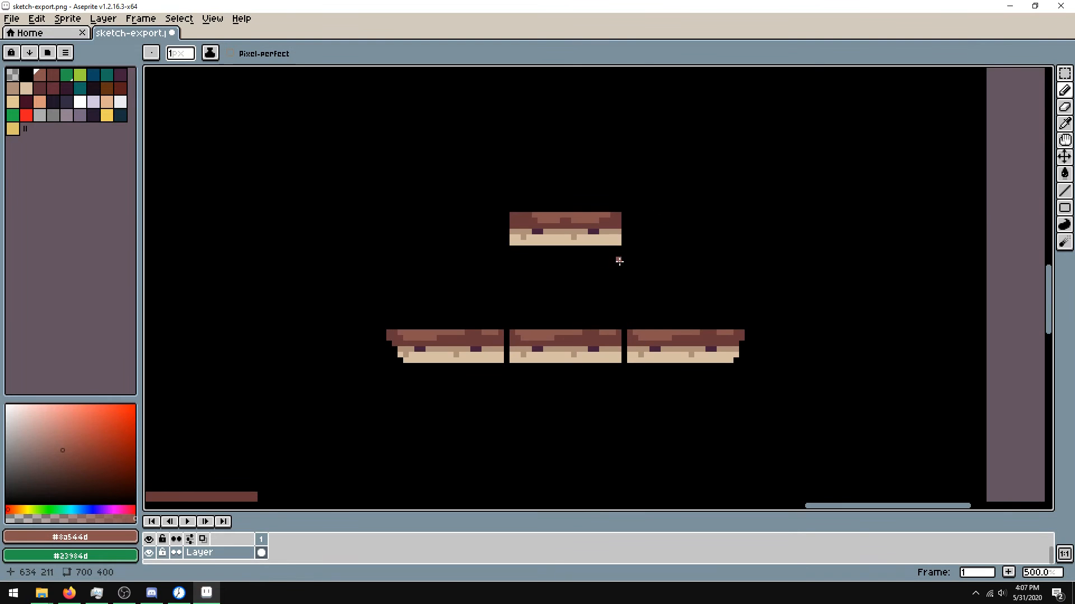
pyautogui.press('space')
pyautogui.moveTo(571, 187); pyautogui.dragTo(542, 367)
pyautogui.click(1064, 74)
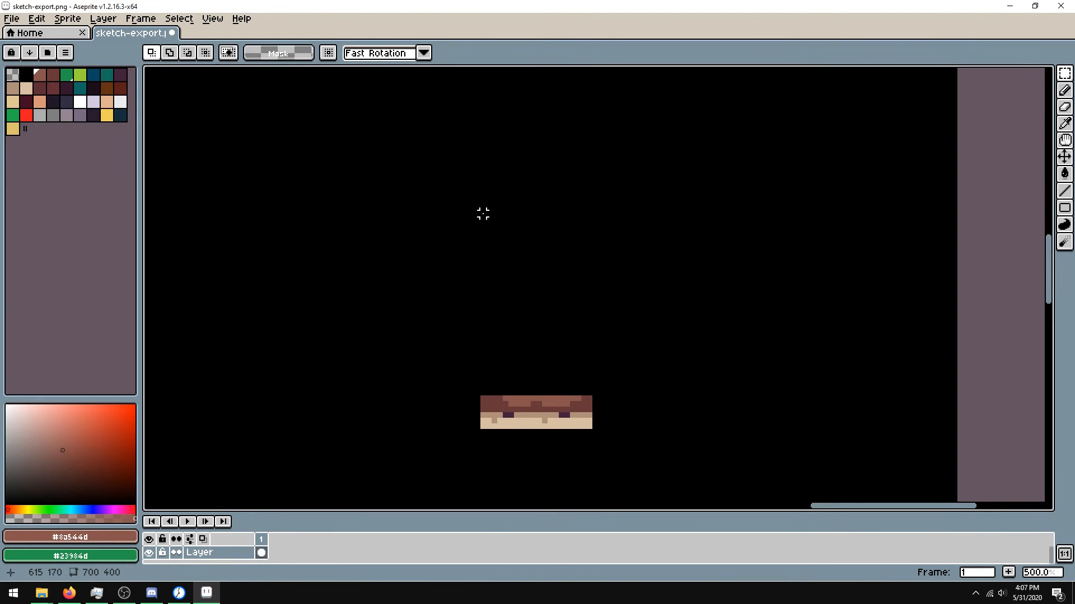
pyautogui.moveTo(482, 213); pyautogui.dragTo(592, 321)
pyautogui.press('i')
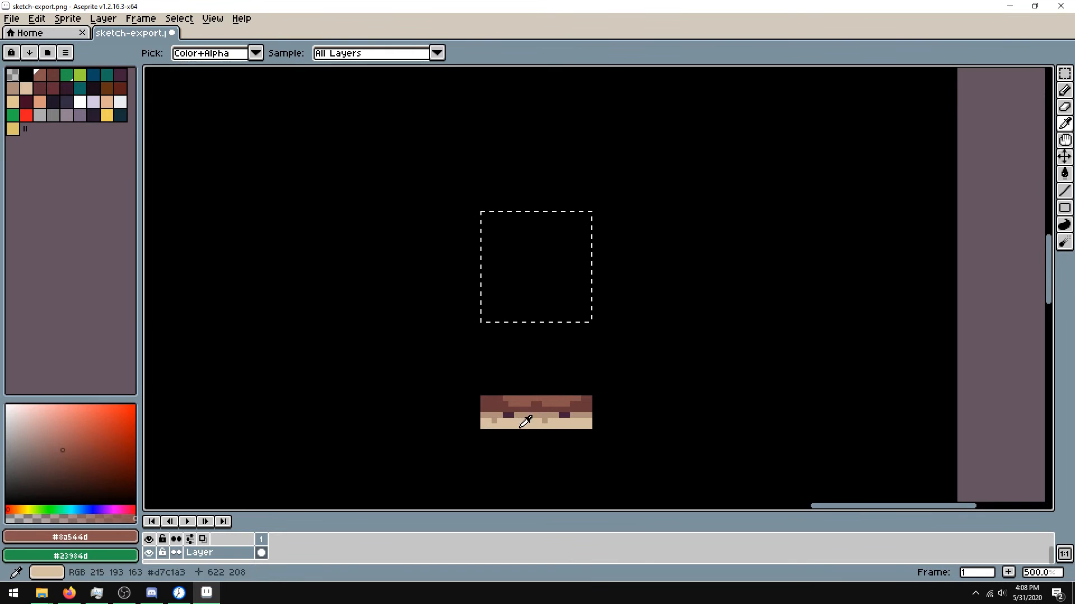
pyautogui.click(525, 419)
pyautogui.press('b')
pyautogui.press('g')
pyautogui.click(554, 246)
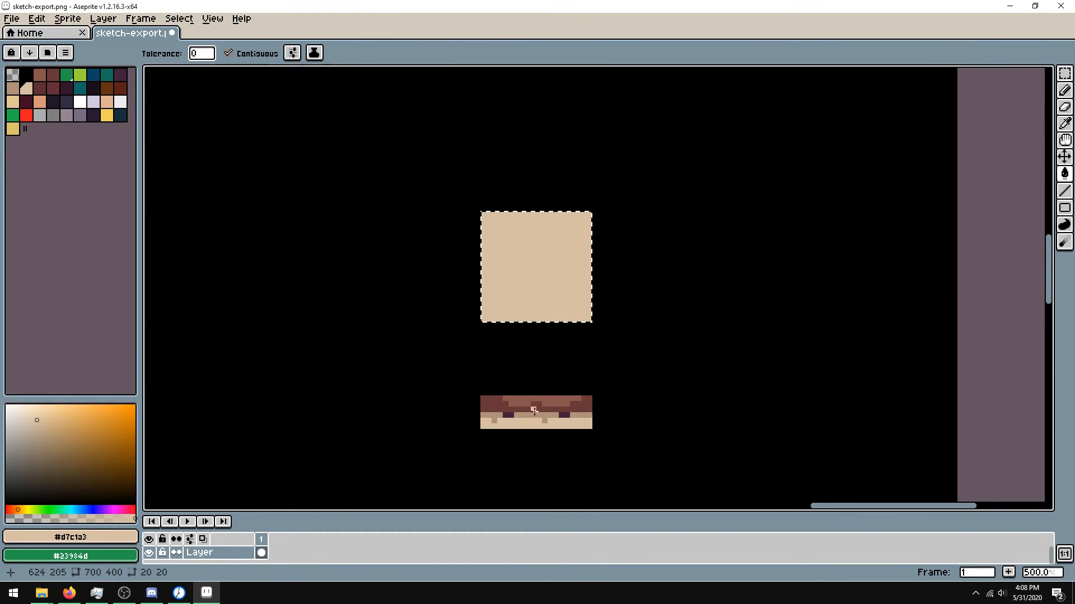
# - Sample the shaded cream #af907a from the platform tile and fill the selected 20 x 20 px square with it
pyautogui.press('i')
pyautogui.click(551, 407)
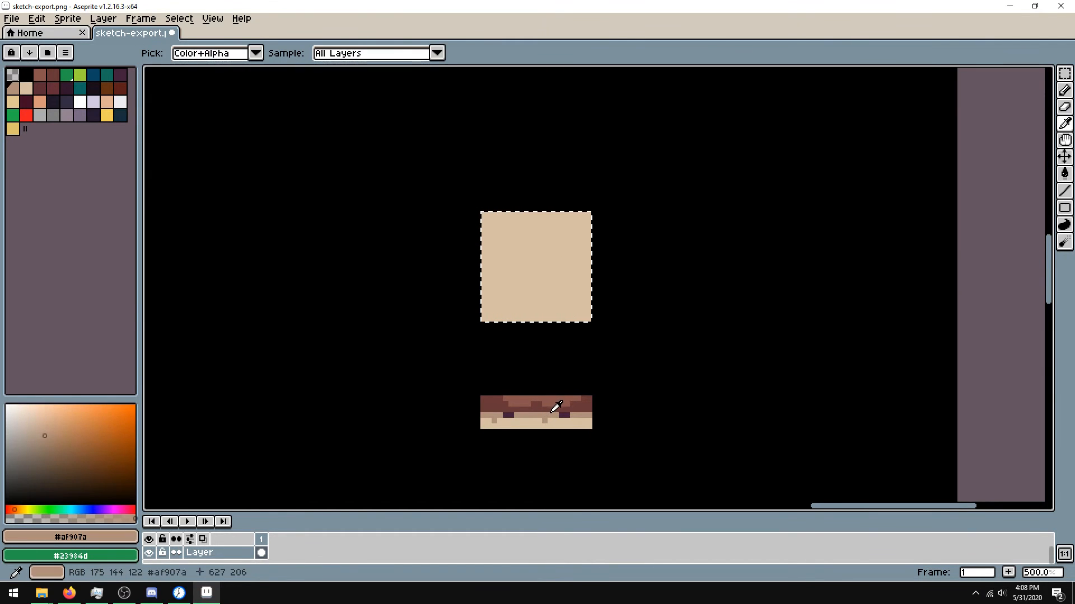
pyautogui.press('b')
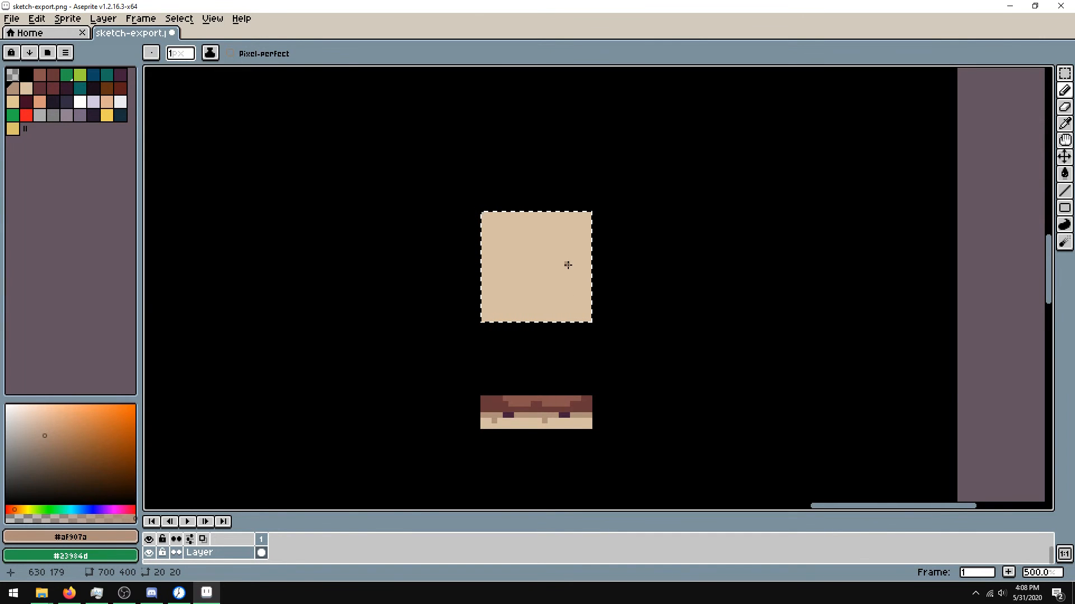
pyautogui.press('g')
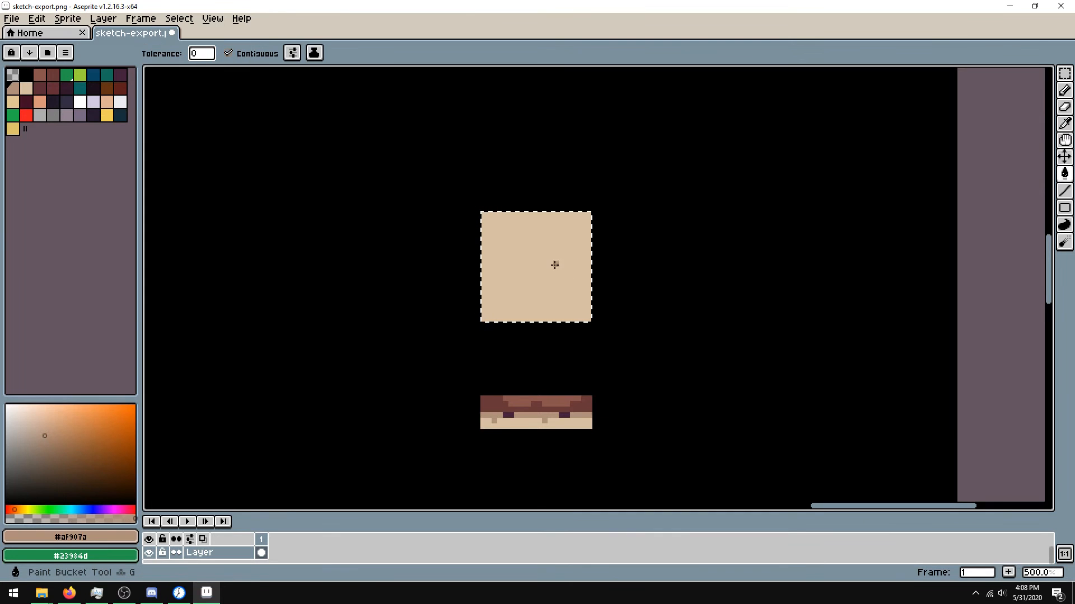
pyautogui.click(549, 258)
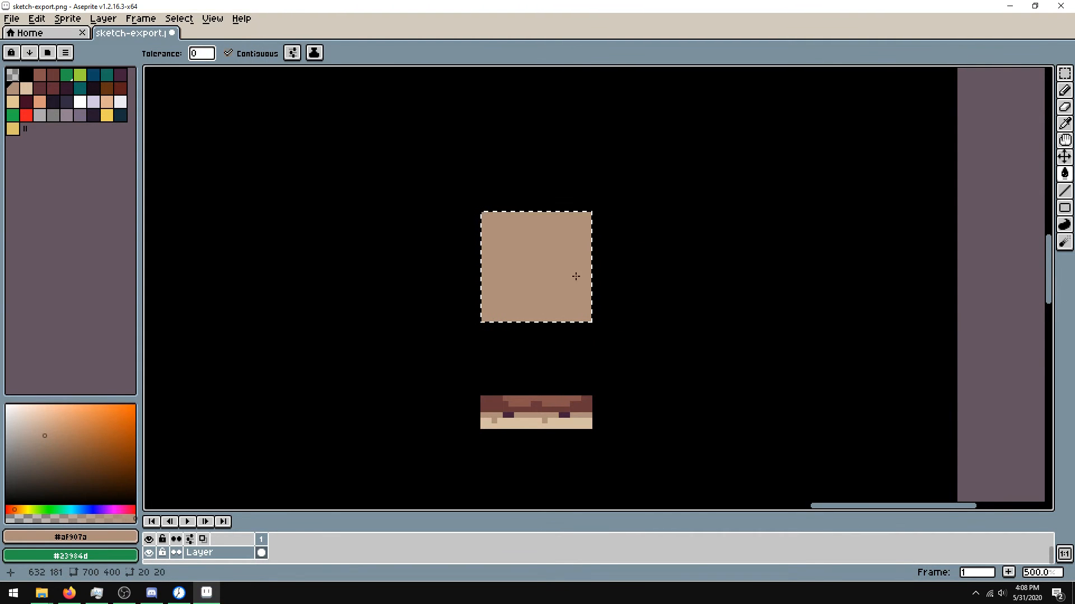
# - Examine the brick pattern and shading on the building's cream walls as a reference for the fill tile
pyautogui.press('space')
pyautogui.moveTo(647, 192); pyautogui.dragTo(633, 395)
pyautogui.moveTo(623, 166); pyautogui.dragTo(664, 370)
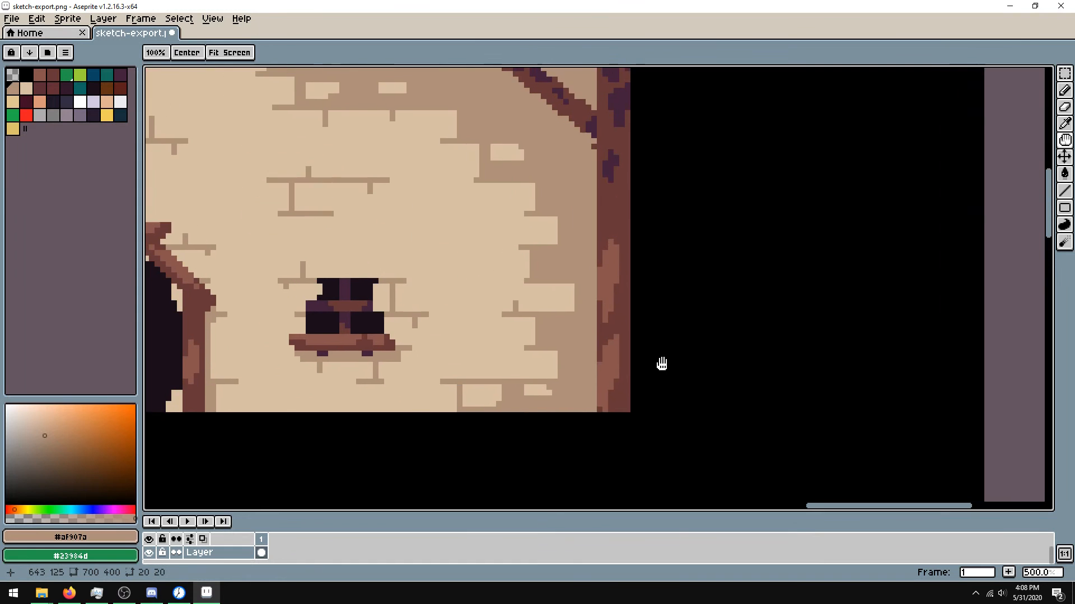
pyautogui.moveTo(659, 213); pyautogui.dragTo(649, 407)
pyautogui.moveTo(634, 243); pyautogui.dragTo(700, 377)
pyautogui.moveTo(645, 300); pyautogui.dragTo(727, 305)
pyautogui.moveTo(562, 408); pyautogui.dragTo(643, 276)
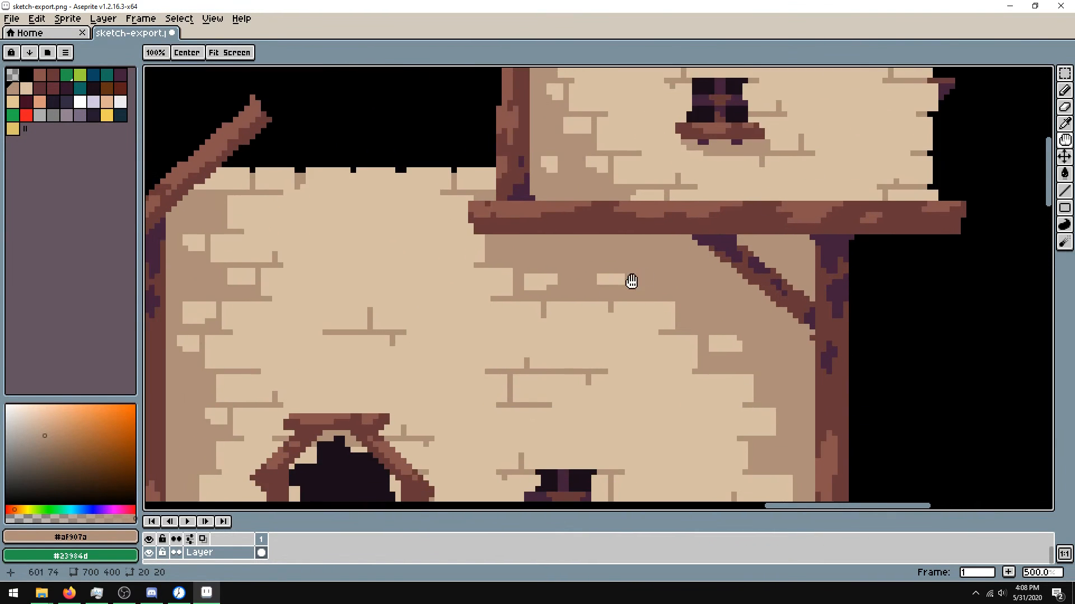
pyautogui.moveTo(588, 421); pyautogui.dragTo(705, 291)
pyautogui.moveTo(797, 434); pyautogui.dragTo(590, 127)
pyautogui.moveTo(750, 429)
pyautogui.mouseDown()
pyautogui.moveTo(714, 334)
pyautogui.moveTo(630, 237)
pyautogui.mouseUp()
pyautogui.moveTo(717, 235); pyautogui.dragTo(655, 290)
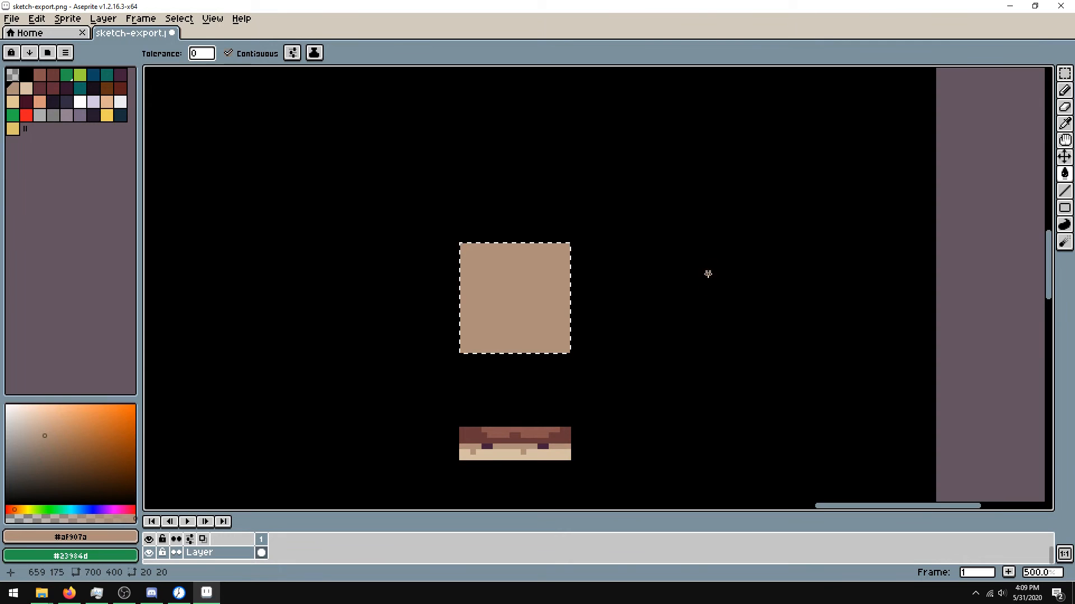
# - Mix a muted purple-brown drawing colour, HSV 344°, 39, 48, undoing the test stroke made on the square with a redder shade
pyautogui.press('i')
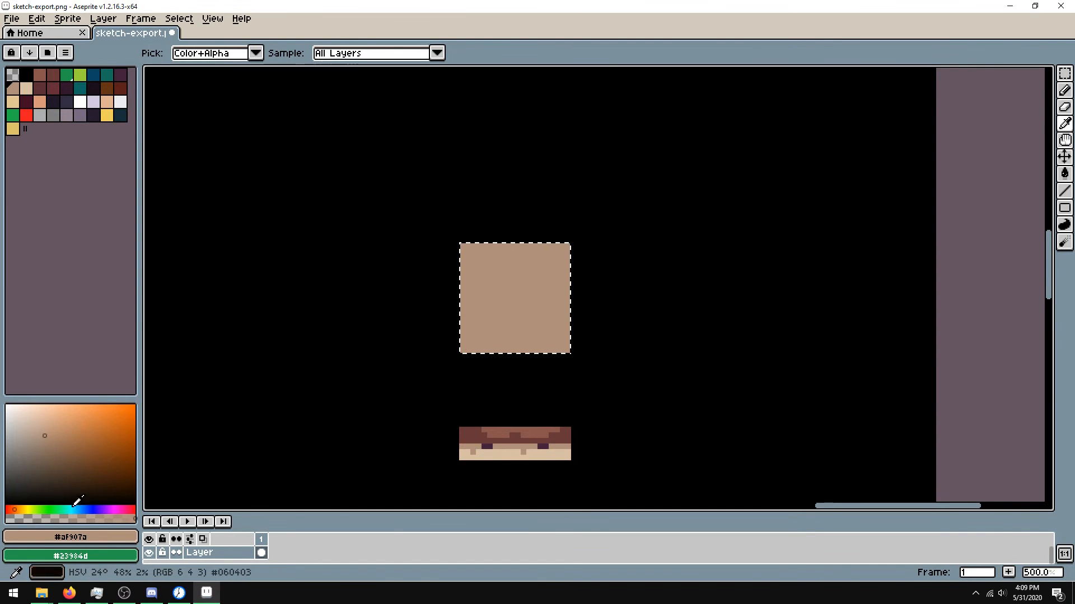
pyautogui.click(7, 509)
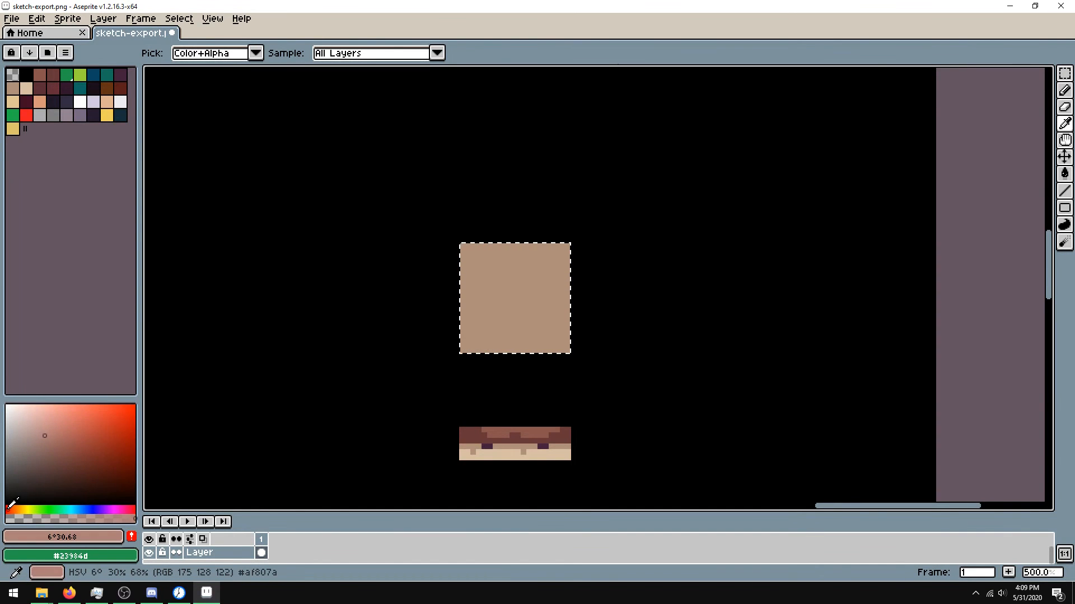
pyautogui.click(56, 454)
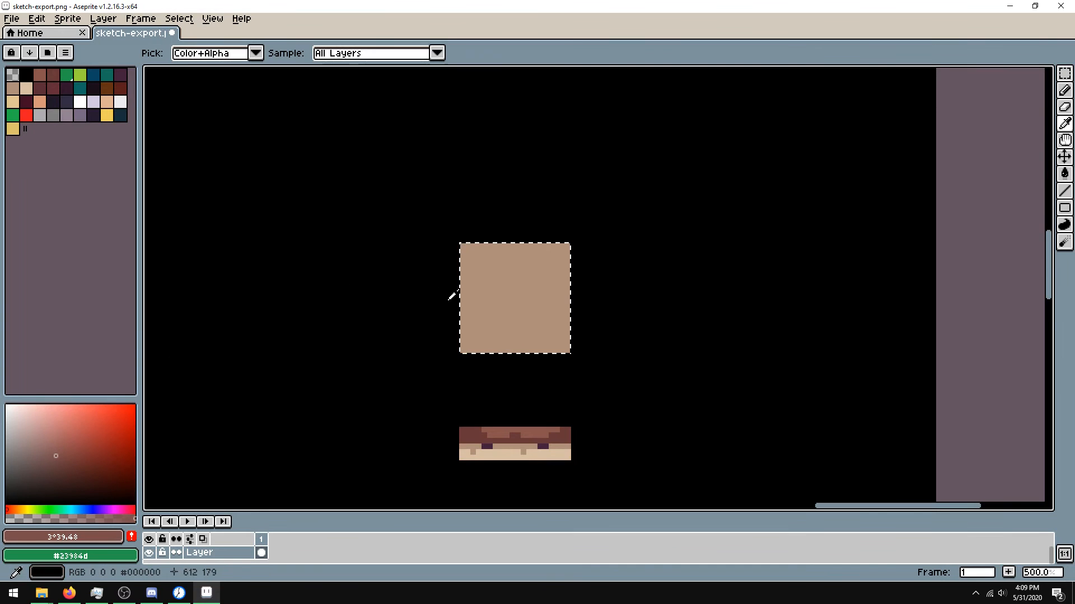
pyautogui.press('b')
pyautogui.moveTo(475, 290); pyautogui.dragTo(490, 290)
pyautogui.press('v')
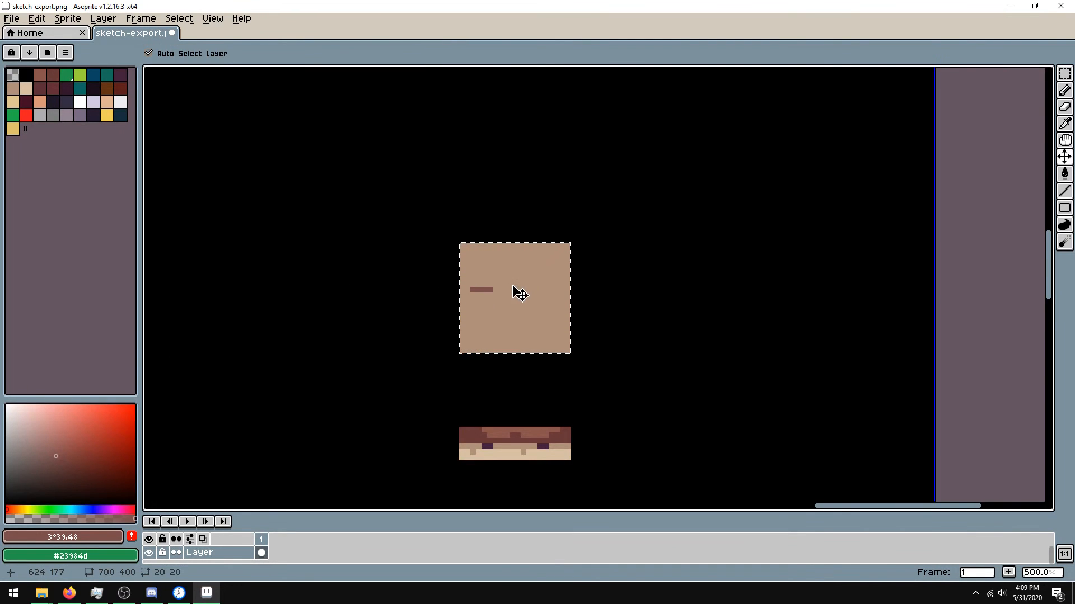
pyautogui.press('b')
pyautogui.hotkey('ctrl', 'z')
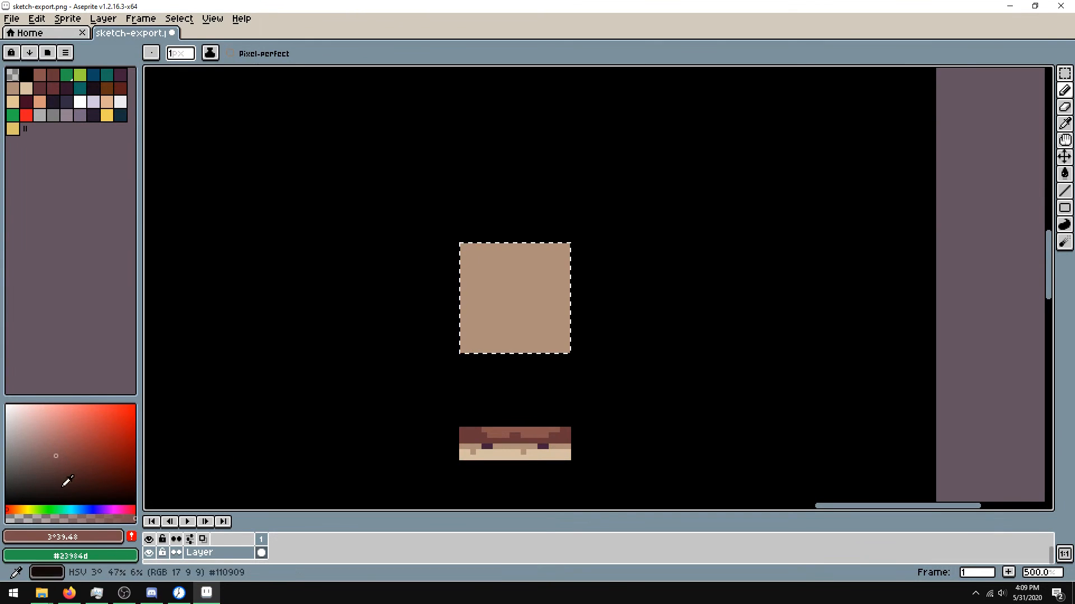
pyautogui.click(132, 509)
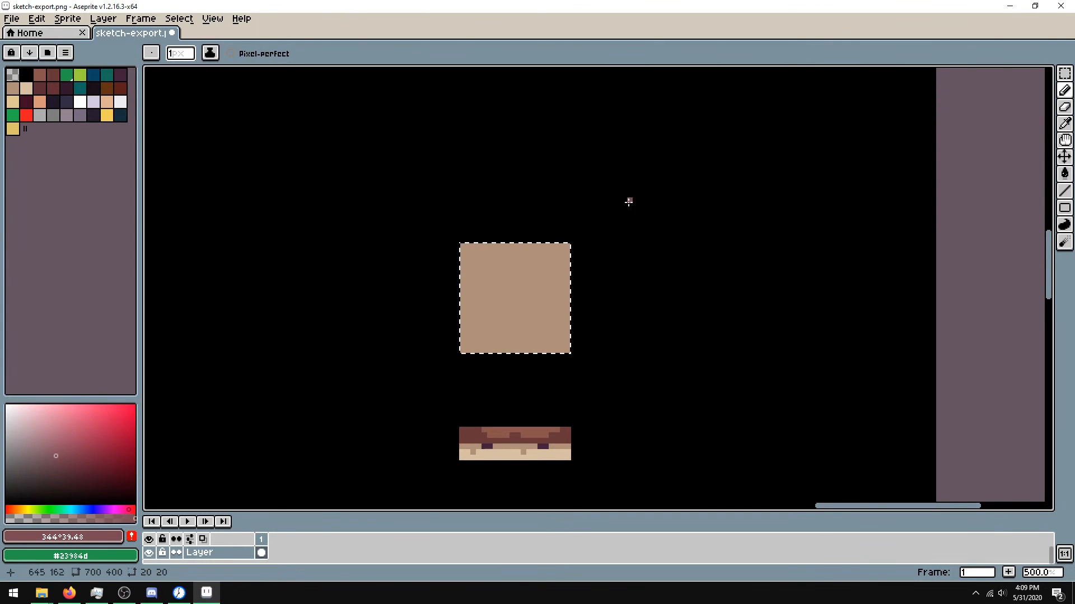
pyautogui.hotkey('ctrl', 'z')
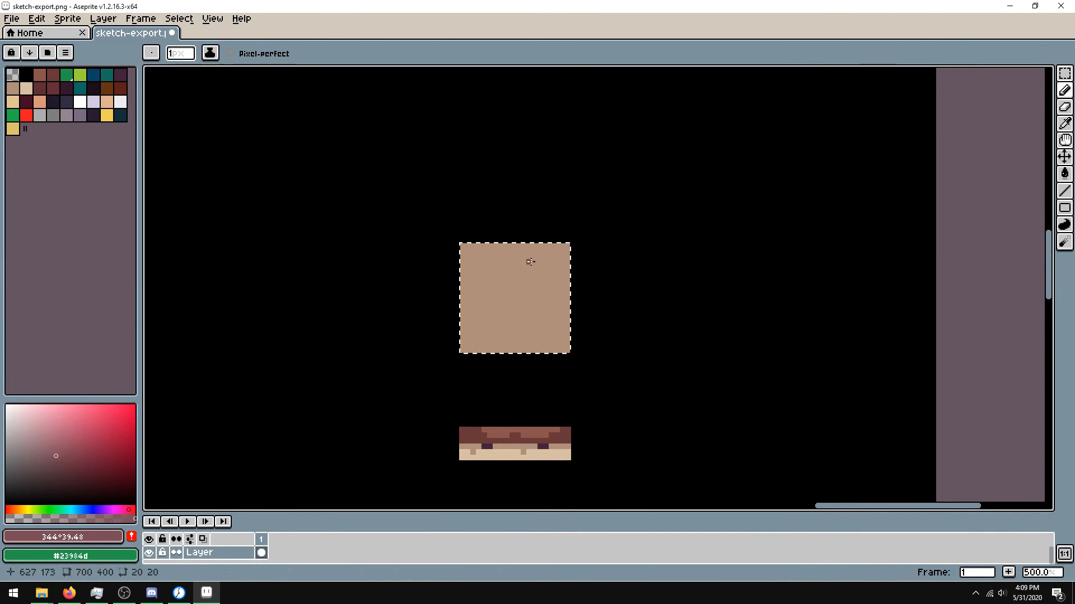
# - Duplicate the selected plain 20 x 20 px tile to its right, leaving a 1 px gap
pyautogui.press('v')
pyautogui.moveTo(532, 290); pyautogui.dragTo(637, 300)
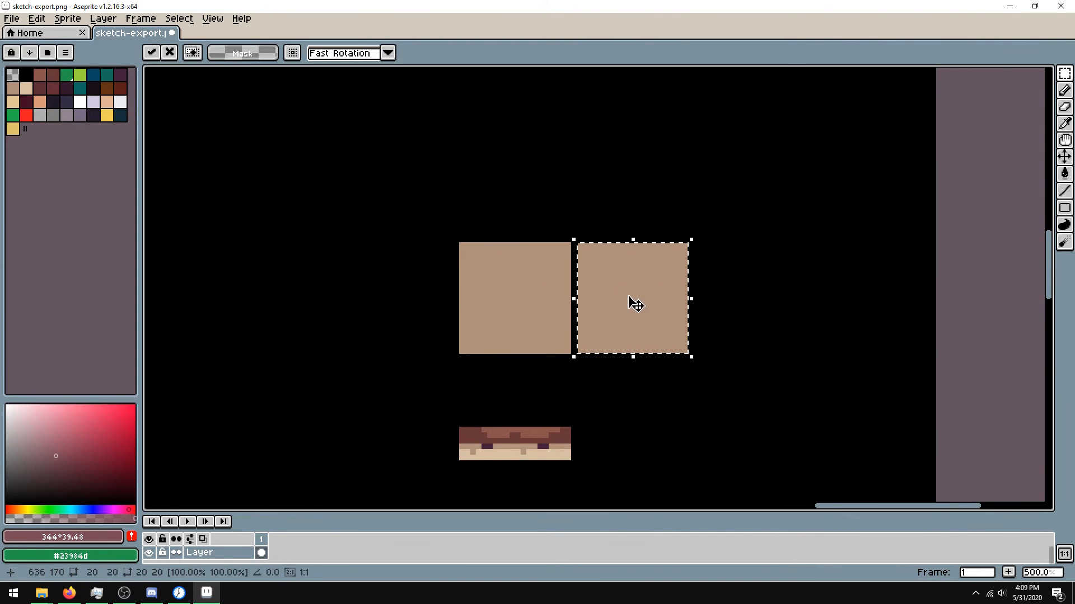
pyautogui.press('b')
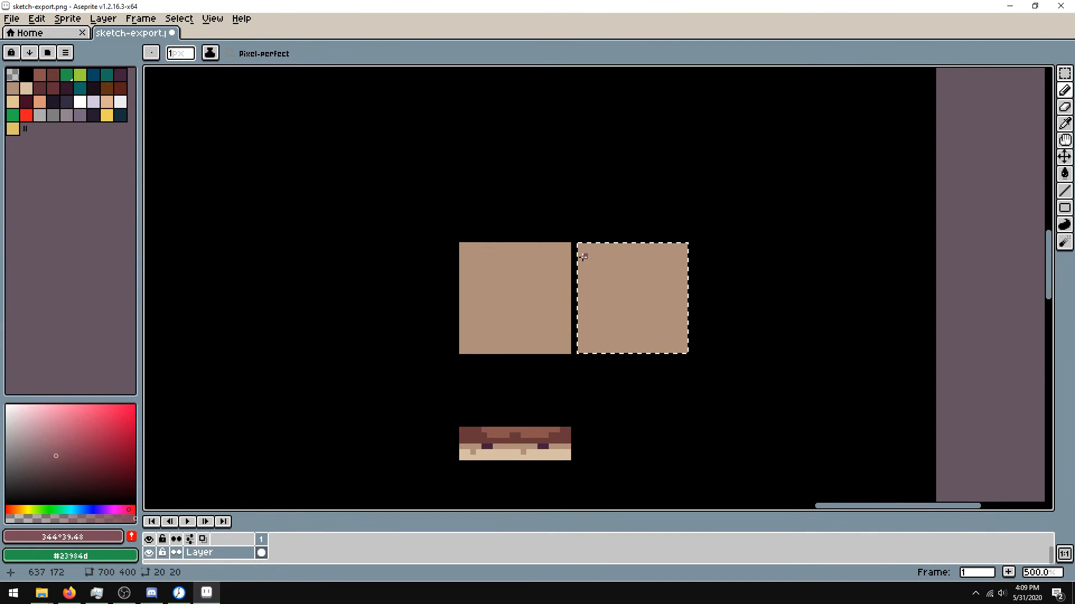
# - Draw a horizontal brick line about 13 px wide with one short stub up and one down in the right tile, undoing stray strokes
pyautogui.moveTo(586, 261); pyautogui.dragTo(658, 251)
pyautogui.hotkey('ctrl', 'z')
pyautogui.moveTo(595, 280)
pyautogui.mouseDown()
pyautogui.moveTo(667, 279)
pyautogui.moveTo(618, 298)
pyautogui.mouseUp()
pyautogui.hotkey('ctrl', 'z')
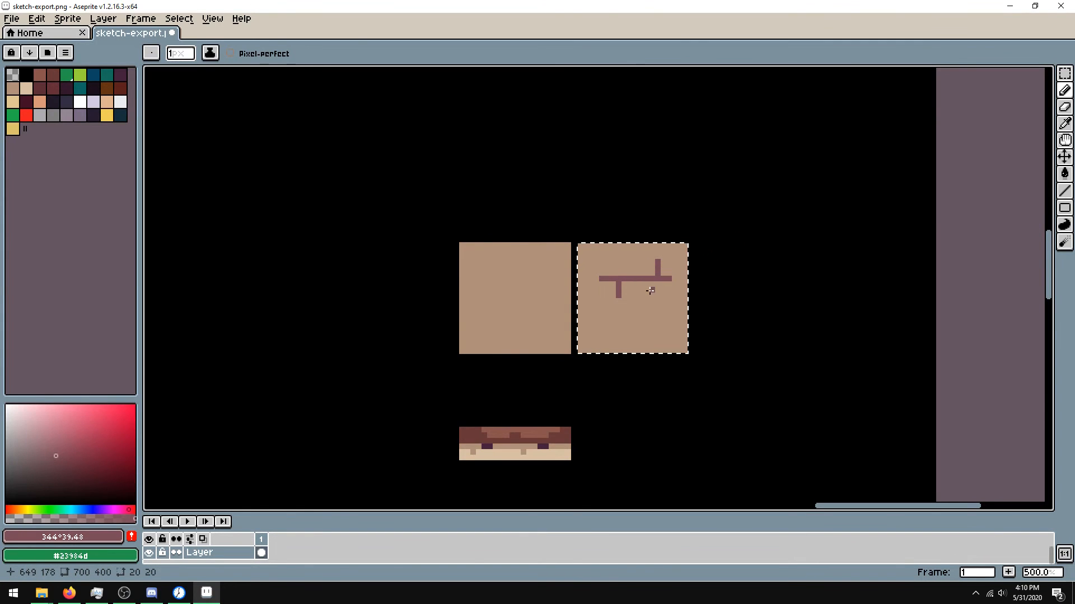
# - Copy the right tile with the brick line to the left of the plain tile with a 1 px gap, and deselect
pyautogui.press('v')
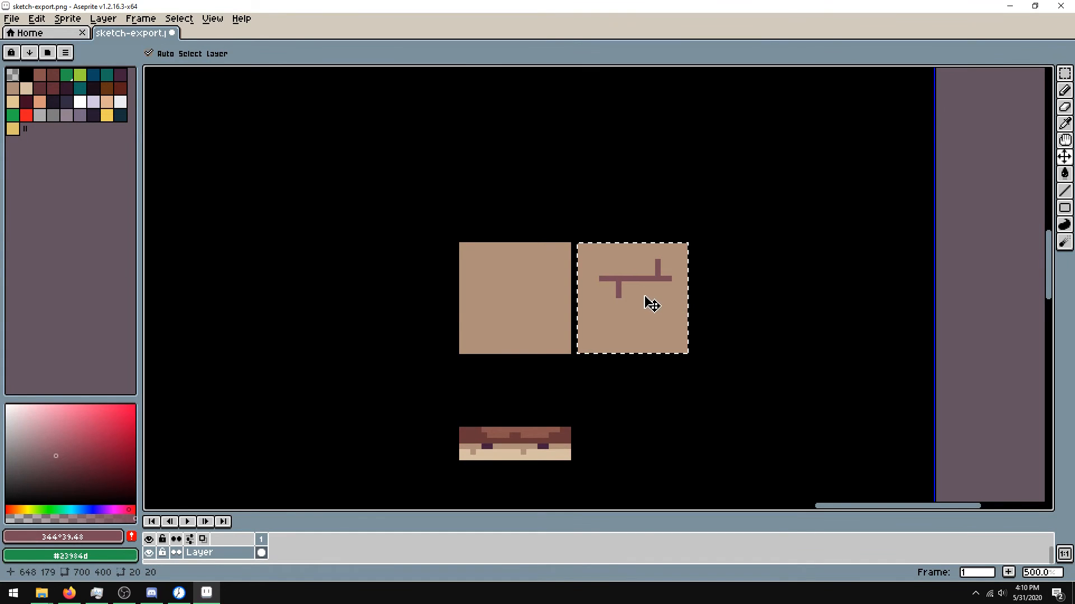
pyautogui.moveTo(656, 304); pyautogui.dragTo(393, 311)
pyautogui.hotkey('ctrl', 'd')
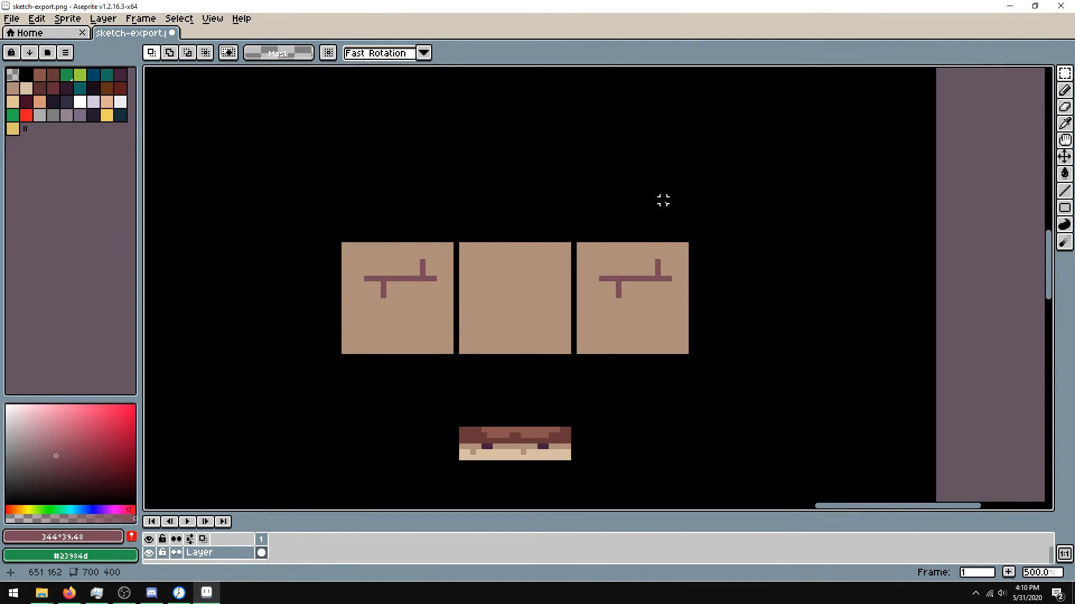
# - Fill the brick line on the left tile with the tile's base colour #af907a
pyautogui.press('g')
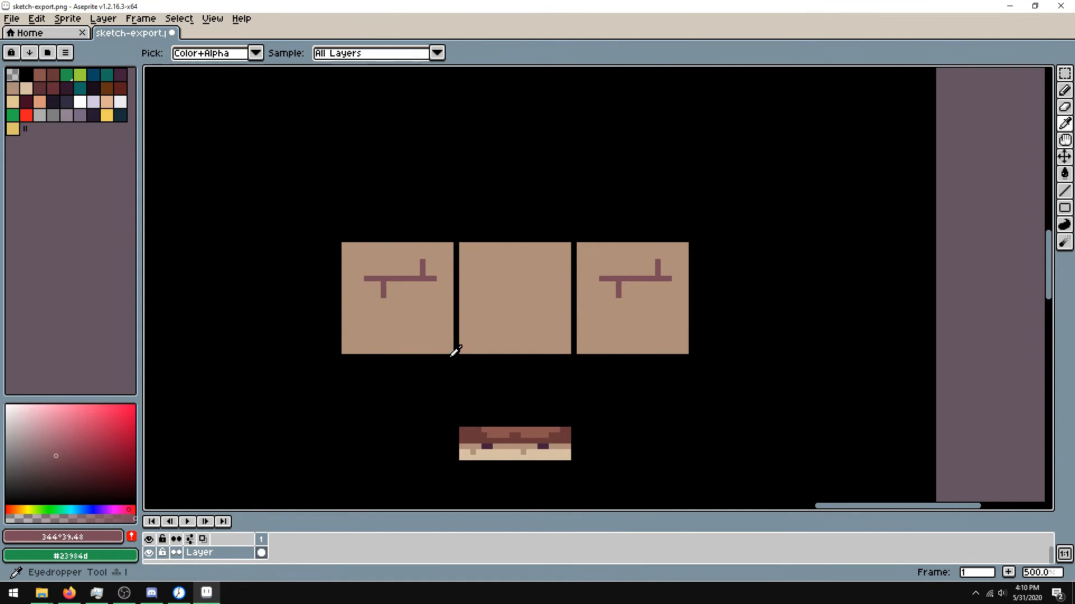
pyautogui.keyDown('alt'); pyautogui.click(420, 307); pyautogui.keyUp('alt')
pyautogui.click(423, 277)
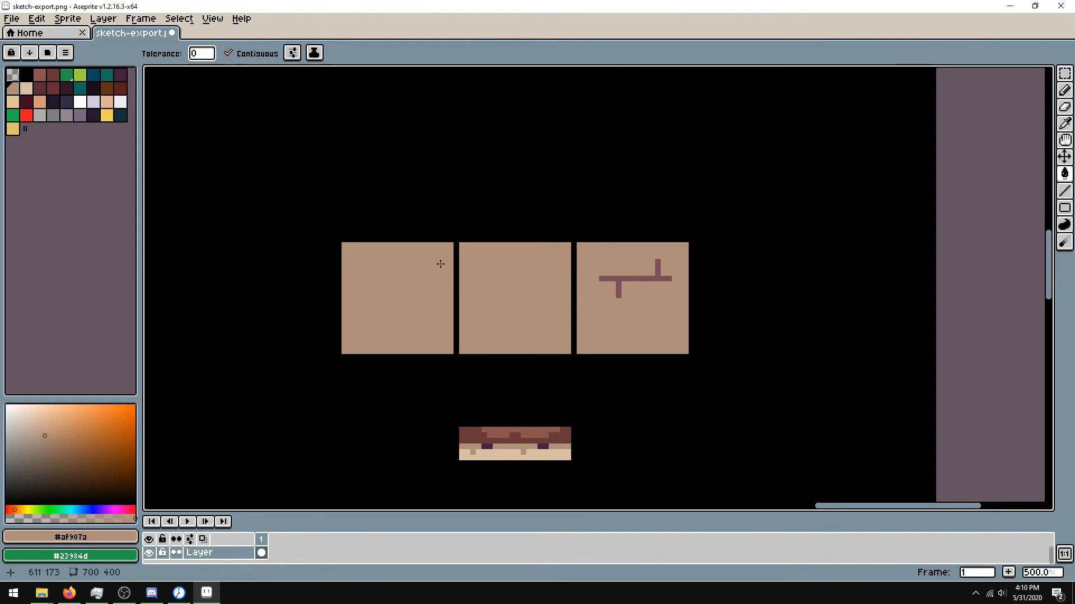
# - Using the brick line colour #7b4b58, draw an upper line about 19 px wide from the left tile's left edge, with three vertical joints
pyautogui.press('b')
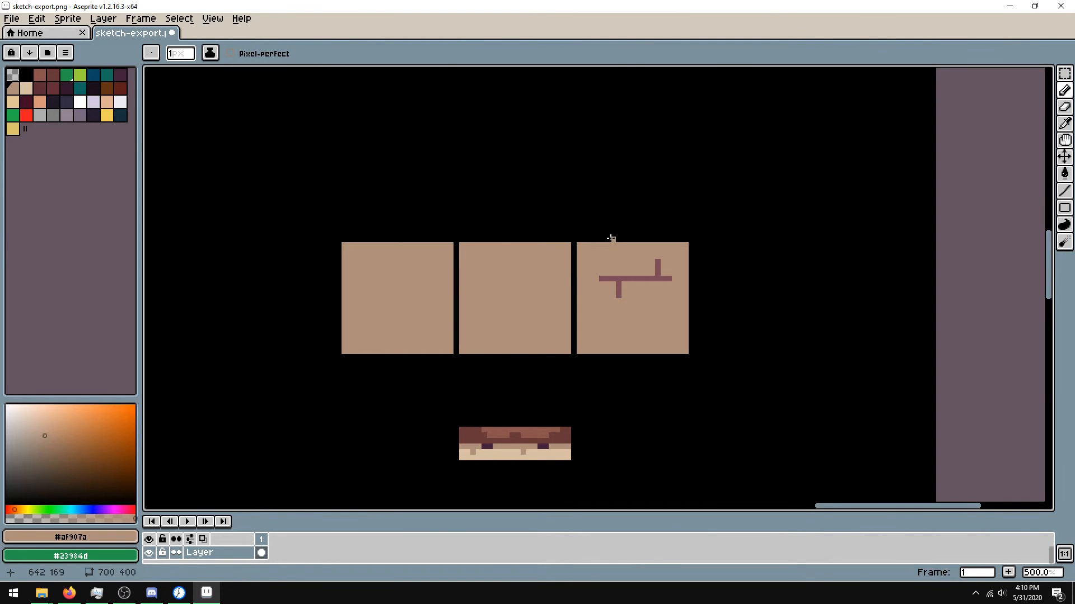
pyautogui.press('alt')
pyautogui.keyDown('alt'); pyautogui.click(620, 276); pyautogui.keyUp('alt')
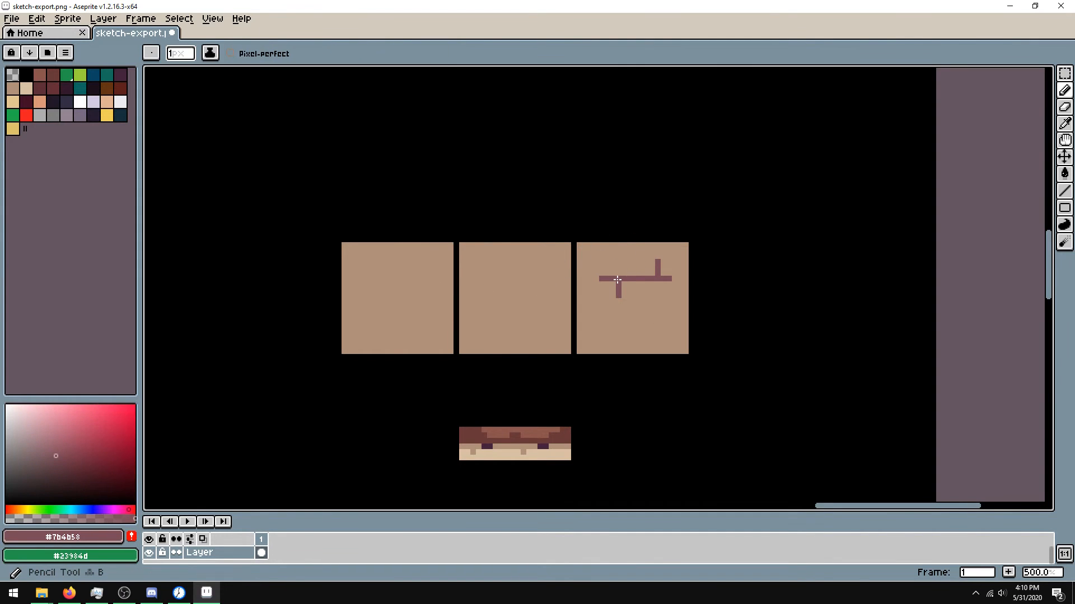
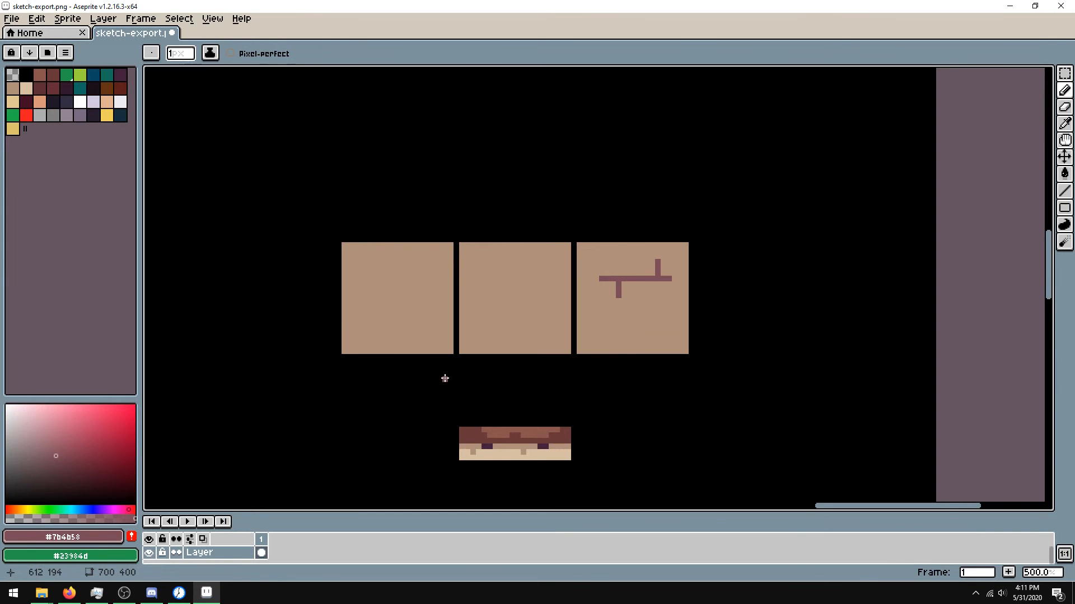
pyautogui.press('b')
pyautogui.click(589, 280)
pyautogui.hotkey('ctrl', 'z')
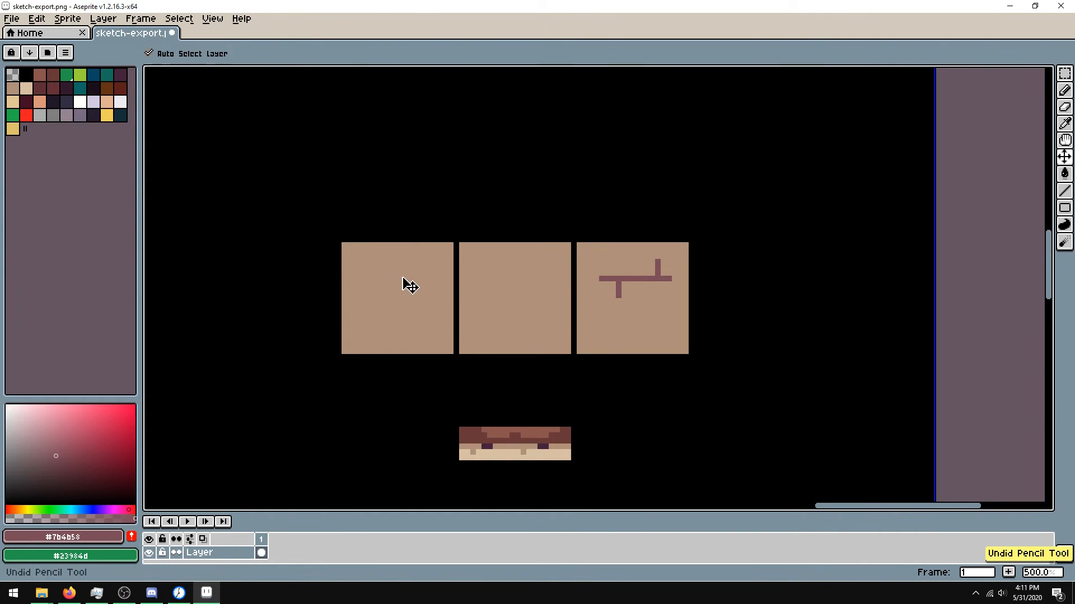
pyautogui.click(399, 279)
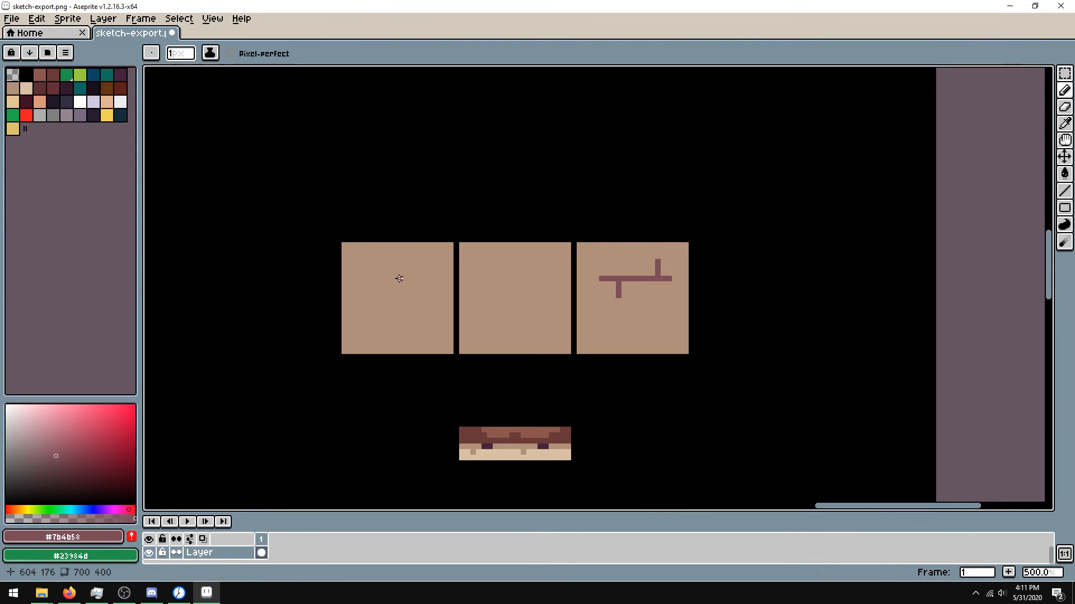
pyautogui.keyDown('shift'); pyautogui.click(337, 279); pyautogui.keyUp('shift')
pyautogui.moveTo(361, 274); pyautogui.dragTo(361, 259)
pyautogui.moveTo(361, 257); pyautogui.dragTo(361, 243)
pyautogui.moveTo(389, 290)
pyautogui.mouseDown()
pyautogui.moveTo(437, 279)
pyautogui.moveTo(434, 259)
pyautogui.mouseUp()
pyautogui.click(406, 278)
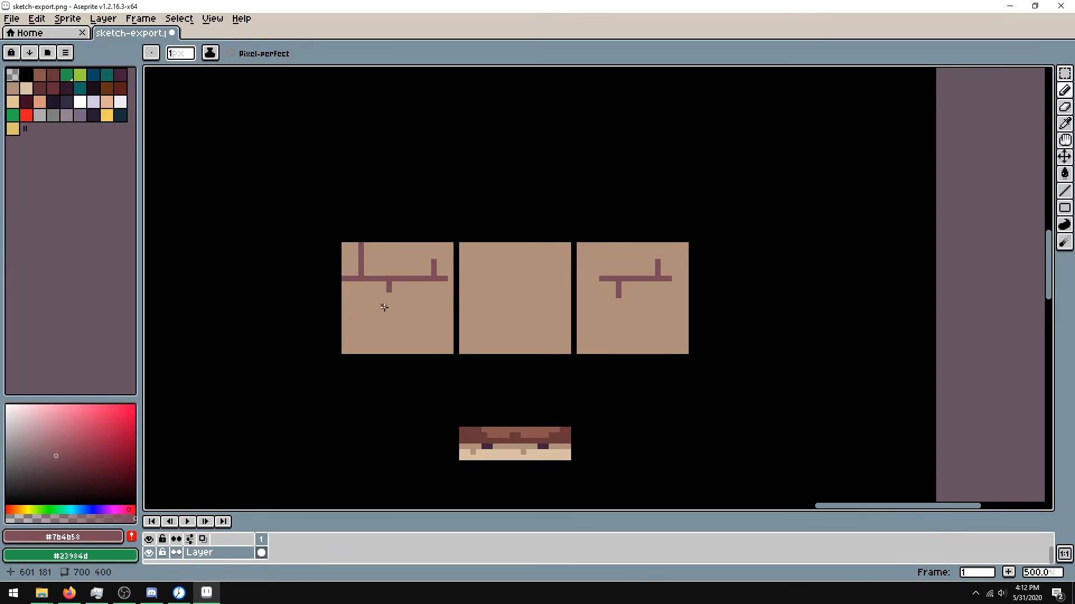
pyautogui.moveTo(343, 329); pyautogui.dragTo(352, 328)
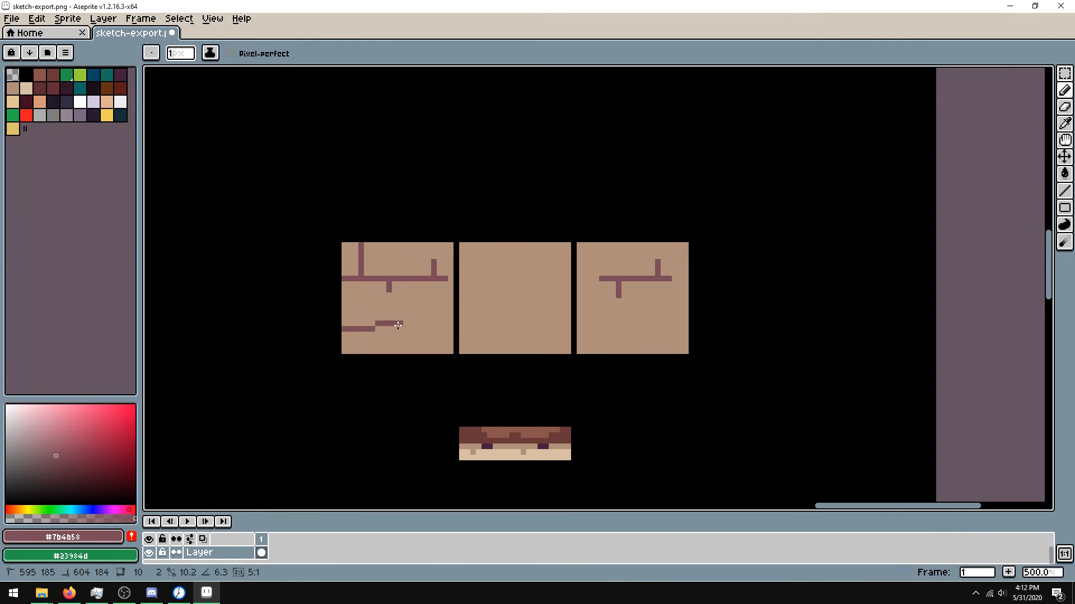
pyautogui.keyDown('shift'); pyautogui.click(408, 328); pyautogui.keyUp('shift')
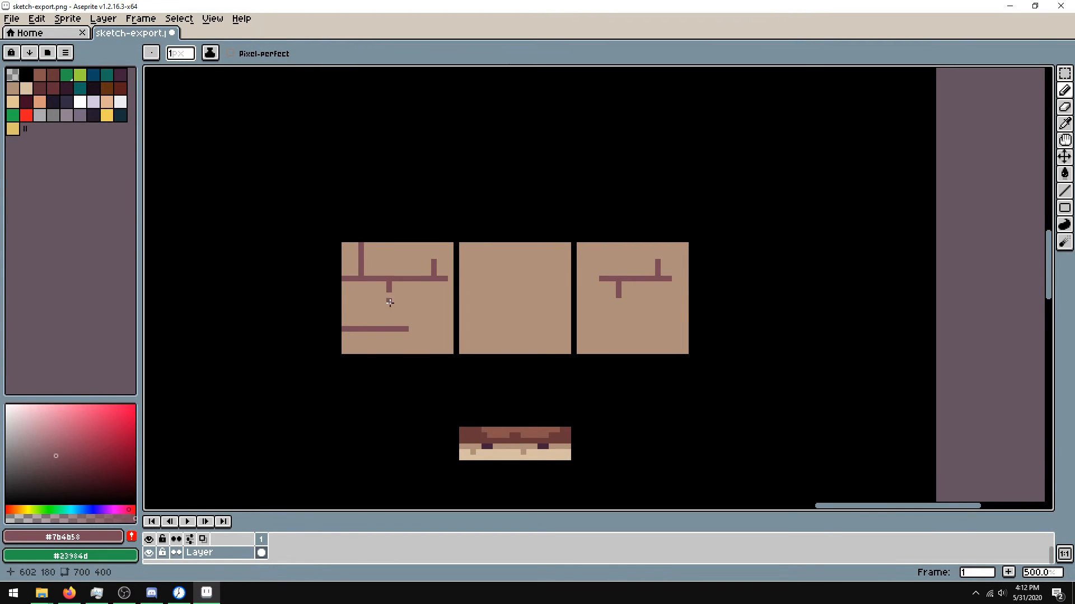
pyautogui.click(389, 324)
pyautogui.hotkey('ctrl', 'z')
pyautogui.hotkey('ctrl', 'z')
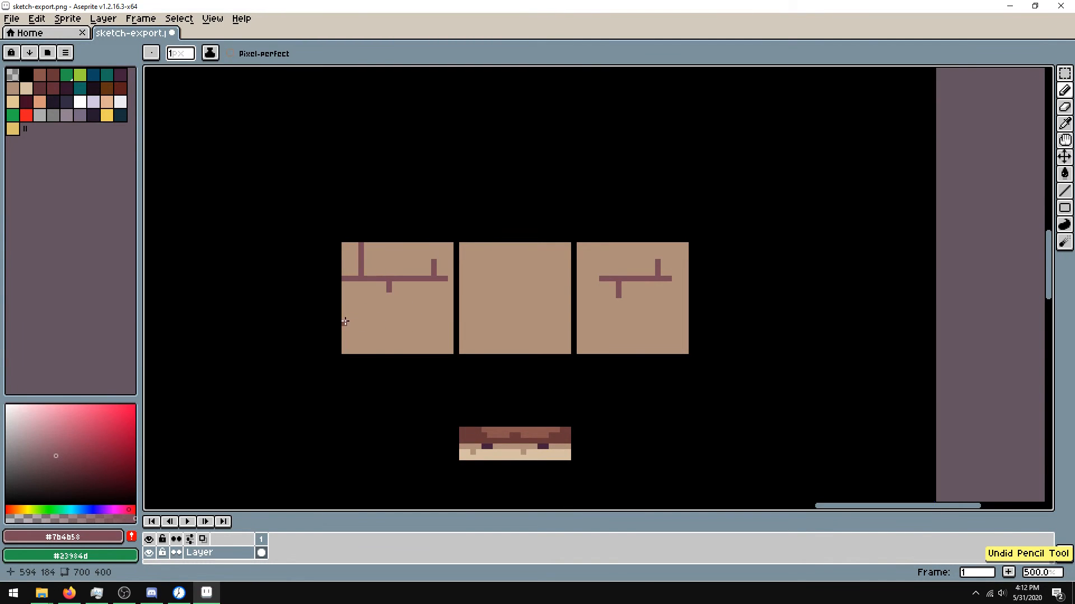
pyautogui.moveTo(345, 319); pyautogui.dragTo(424, 319)
pyautogui.hotkey('ctrl', 'z')
pyautogui.hotkey('ctrl', 'z')
pyautogui.click(345, 322)
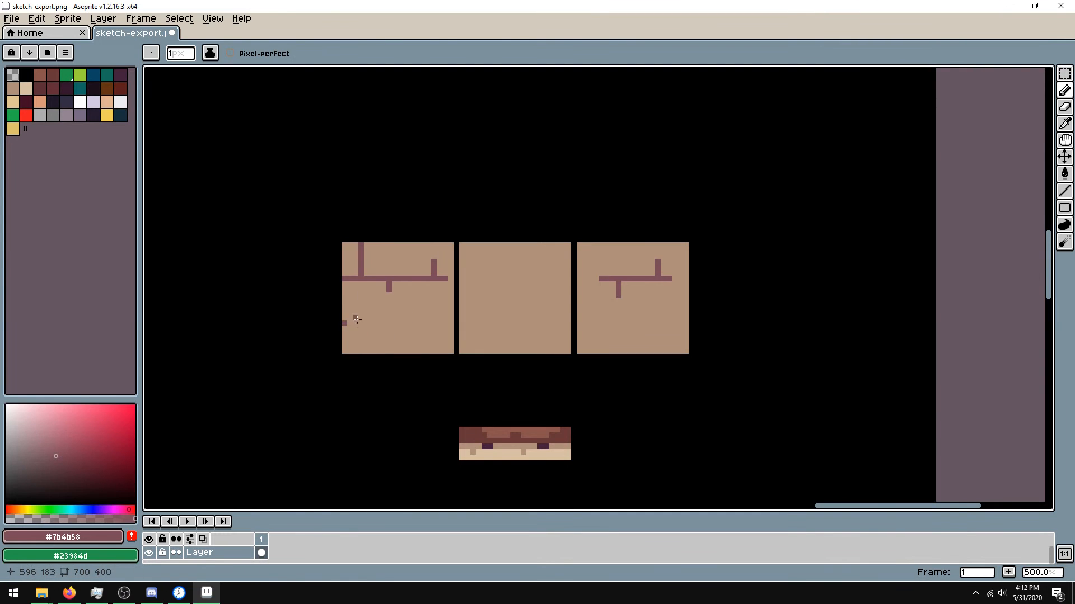
pyautogui.hotkey('ctrl', 'z')
# - Draw a lower brick line about 13 px wide from the left tile's left edge, with one short joint above and one below
pyautogui.click(344, 318)
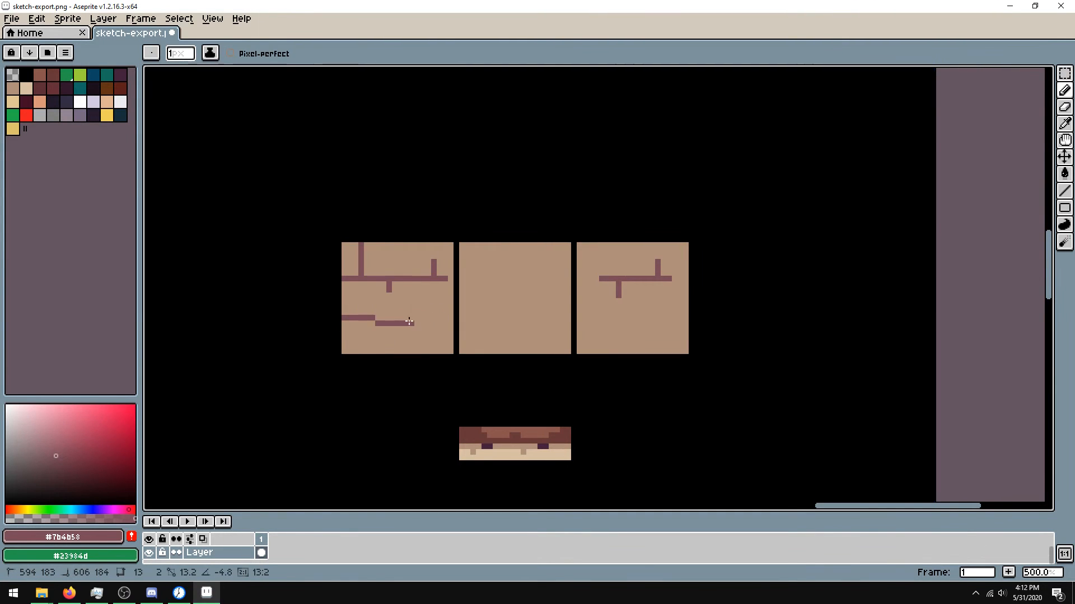
pyautogui.keyDown('shift'); pyautogui.click(412, 318); pyautogui.keyUp('shift')
pyautogui.hotkey('ctrl', 'z')
pyautogui.moveTo(377, 324); pyautogui.dragTo(378, 329)
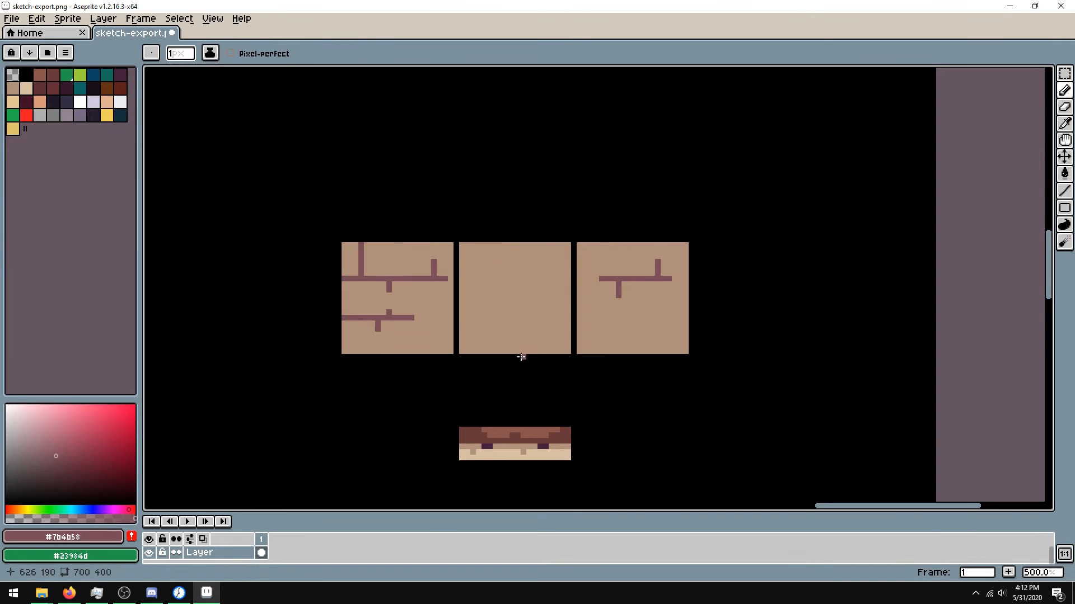
# - Marquee the left 20 x 20 px brick tile and move it about 58 px left into the empty area
pyautogui.press('m')
pyautogui.moveTo(344, 245); pyautogui.dragTo(456, 350)
pyautogui.hotkey('ctrl', 'd')
pyautogui.hotkey('ctrl', 'd')
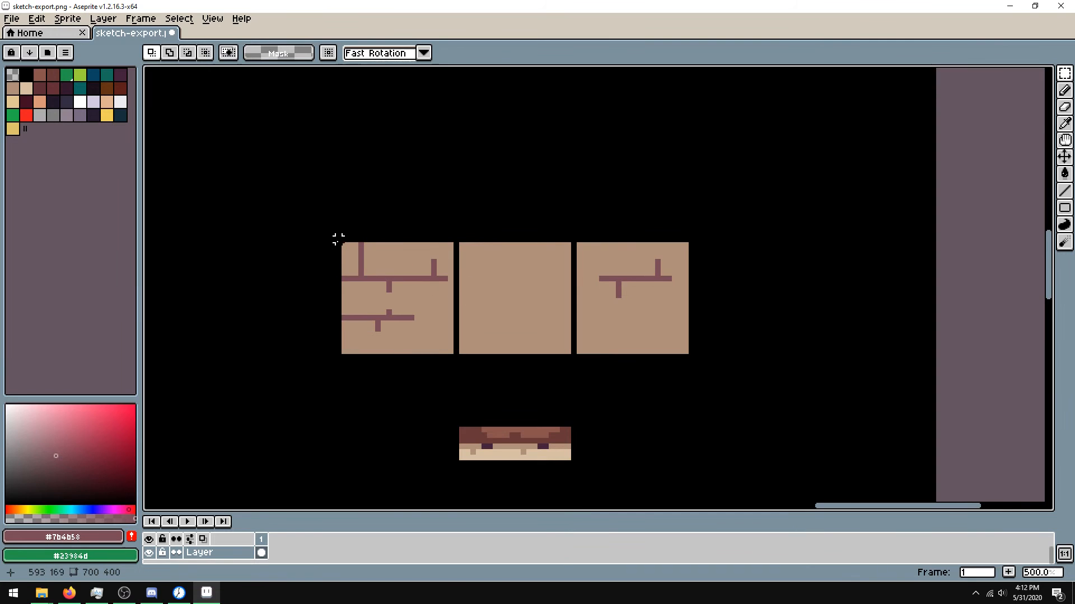
pyautogui.moveTo(344, 244); pyautogui.dragTo(316, 316)
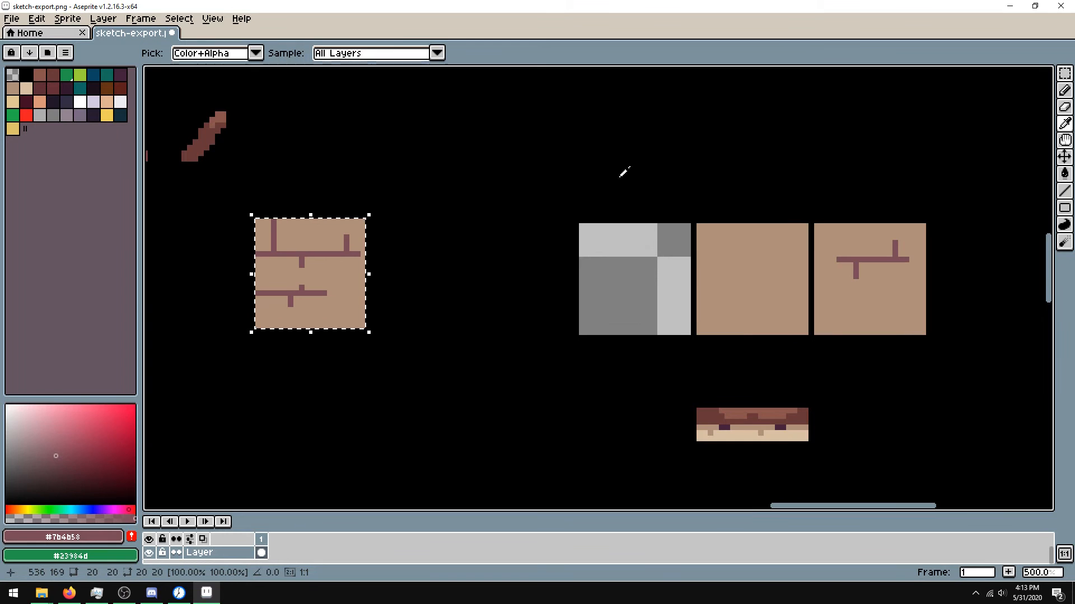
# - Fill the checkered empty area to the left of the two remaining tiles with the black background colour #000000
pyautogui.keyDown('alt'); pyautogui.click(627, 170); pyautogui.keyUp('alt')
pyautogui.press('g')
pyautogui.hotkey('ctrl', 'd')
pyautogui.click(630, 264)
pyautogui.press('i')
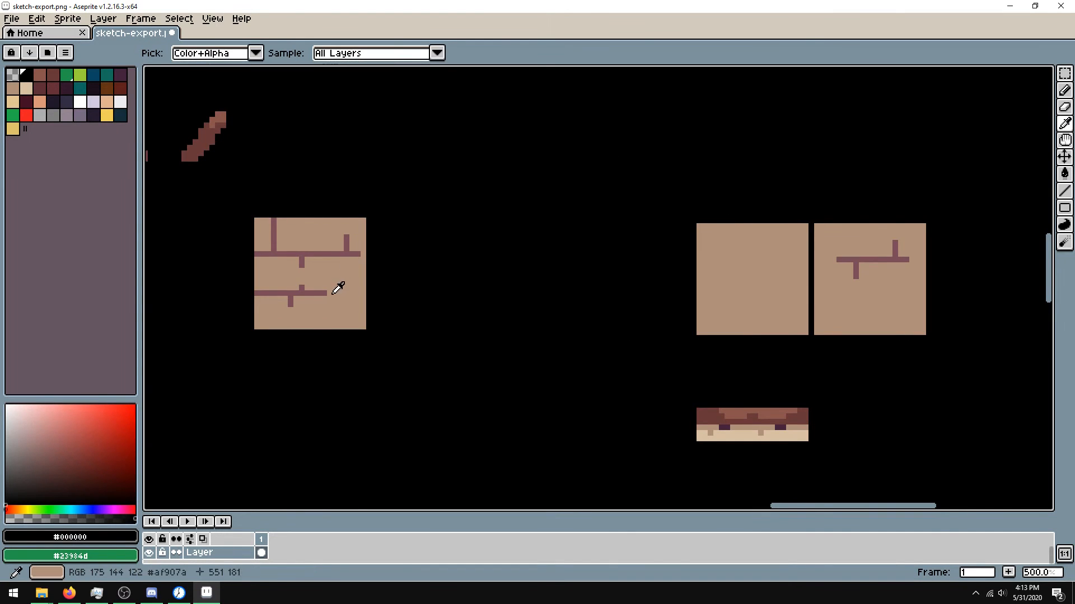
# - Marquee the 20 x 20 px brick tile and place two copies beside it on the right, each separated by a 1 px gap
pyautogui.press('m')
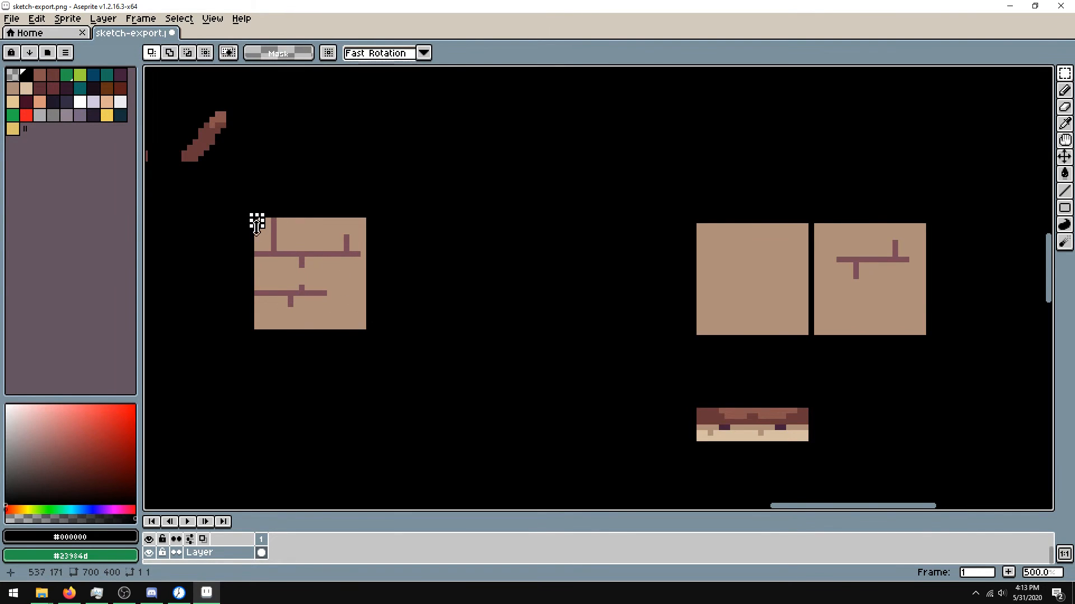
pyautogui.moveTo(257, 220); pyautogui.dragTo(364, 330)
pyautogui.click(245, 220)
pyautogui.moveTo(256, 220); pyautogui.dragTo(361, 329)
pyautogui.click(296, 204)
pyautogui.moveTo(258, 218); pyautogui.dragTo(364, 328)
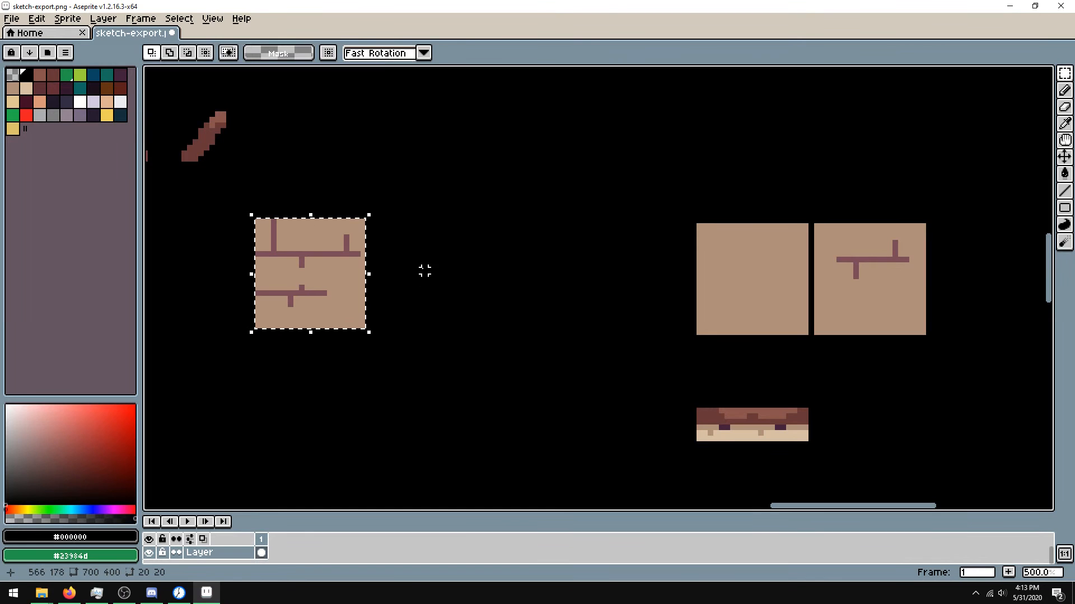
pyautogui.moveTo(329, 285); pyautogui.dragTo(439, 278)
pyautogui.hotkey('ctrl', 'z')
pyautogui.moveTo(305, 271); pyautogui.dragTo(540, 272)
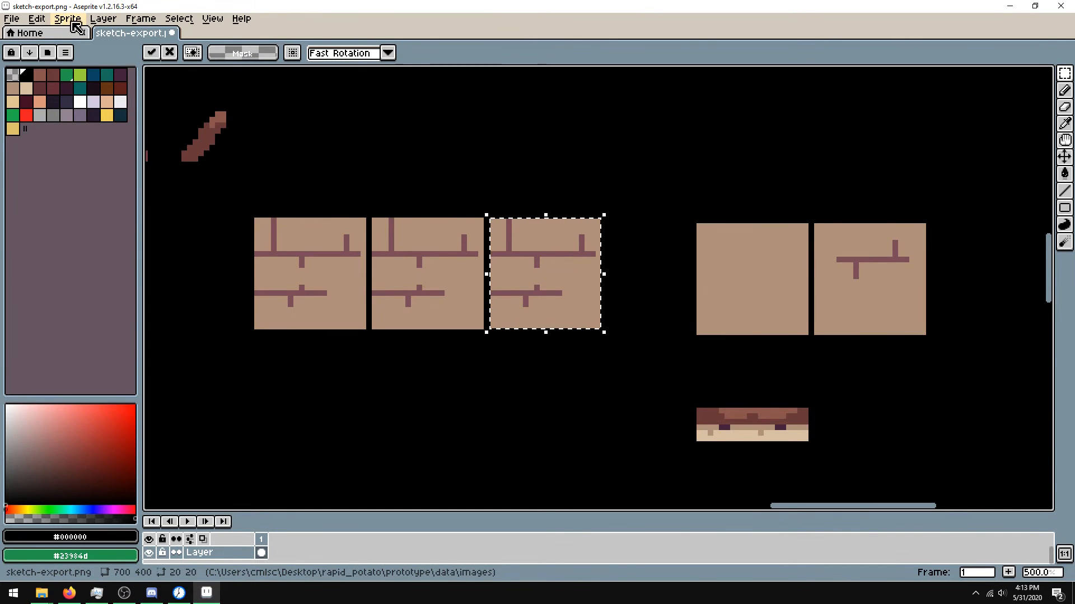
pyautogui.click(180, 21)
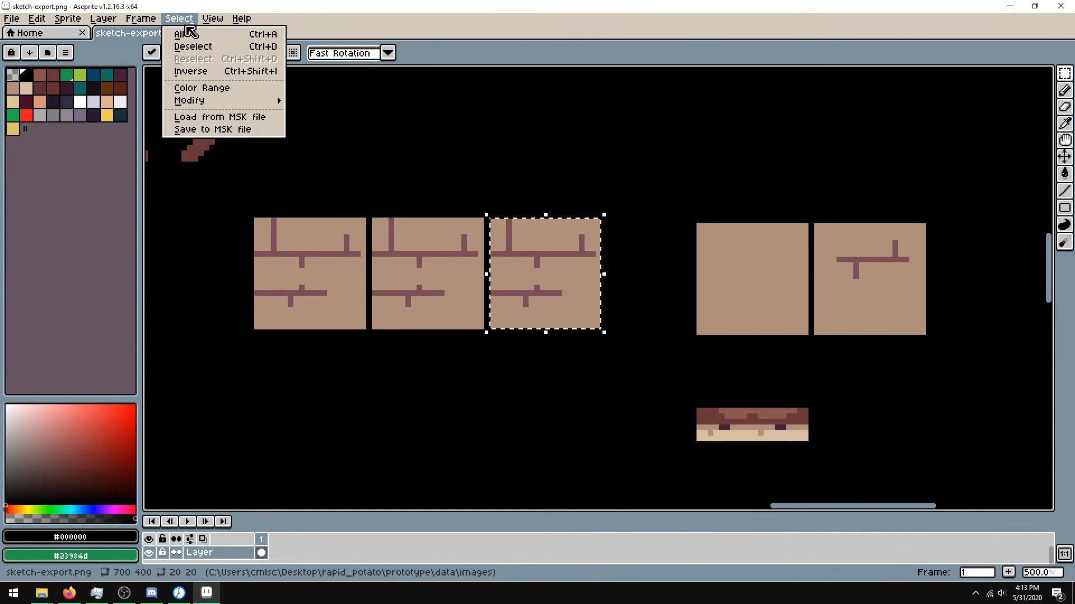
pyautogui.moveTo(221, 102)
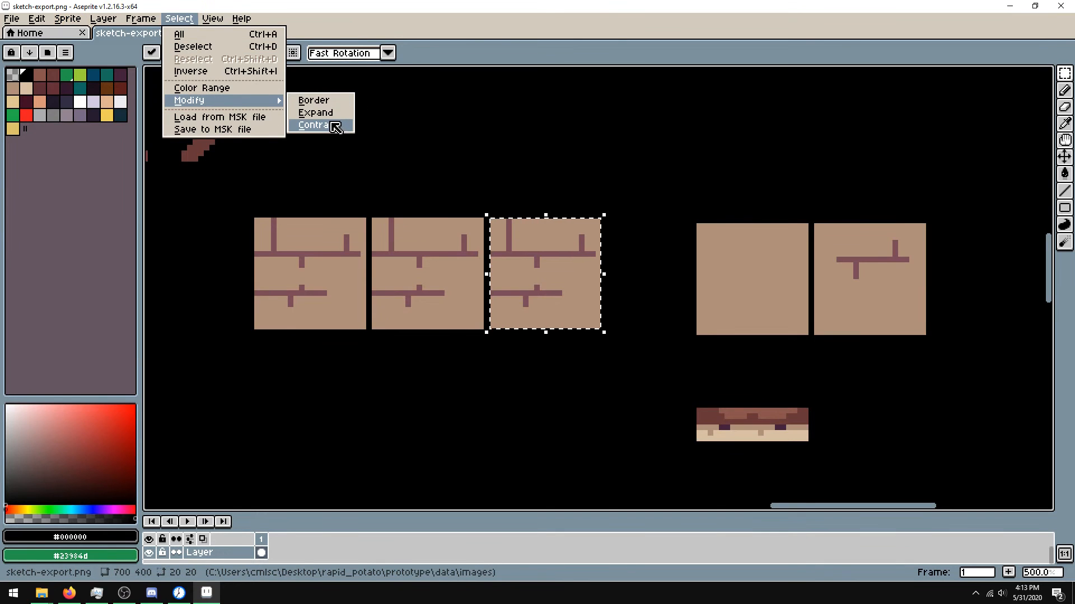
pyautogui.doubleClick(414, 11)
pyautogui.moveTo(445, 15); pyautogui.dragTo(441, 12)
pyautogui.click(722, 49)
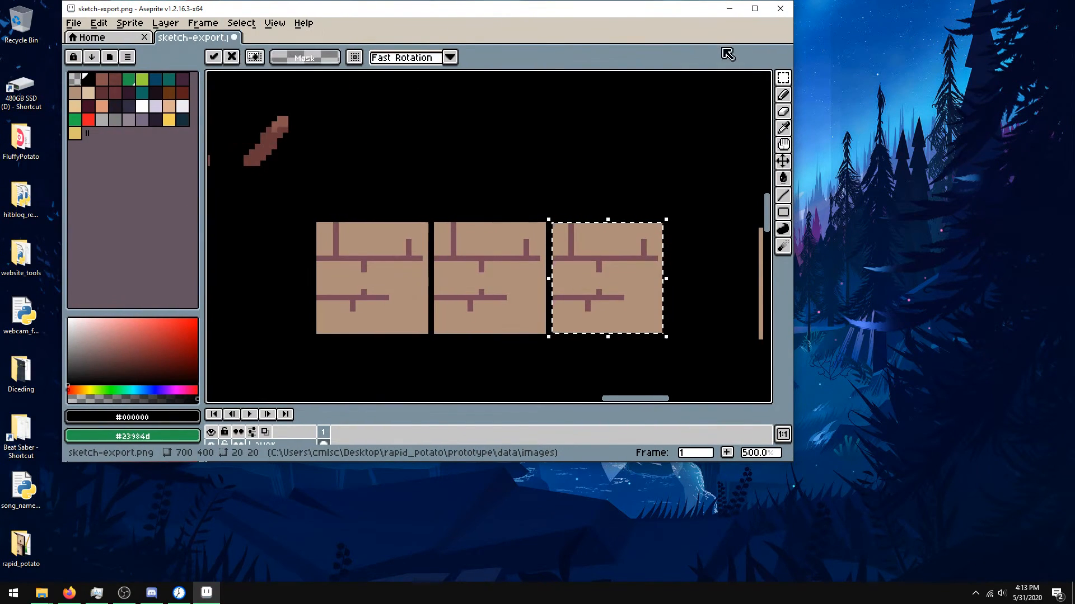
pyautogui.click(754, 9)
pyautogui.press('Delete')
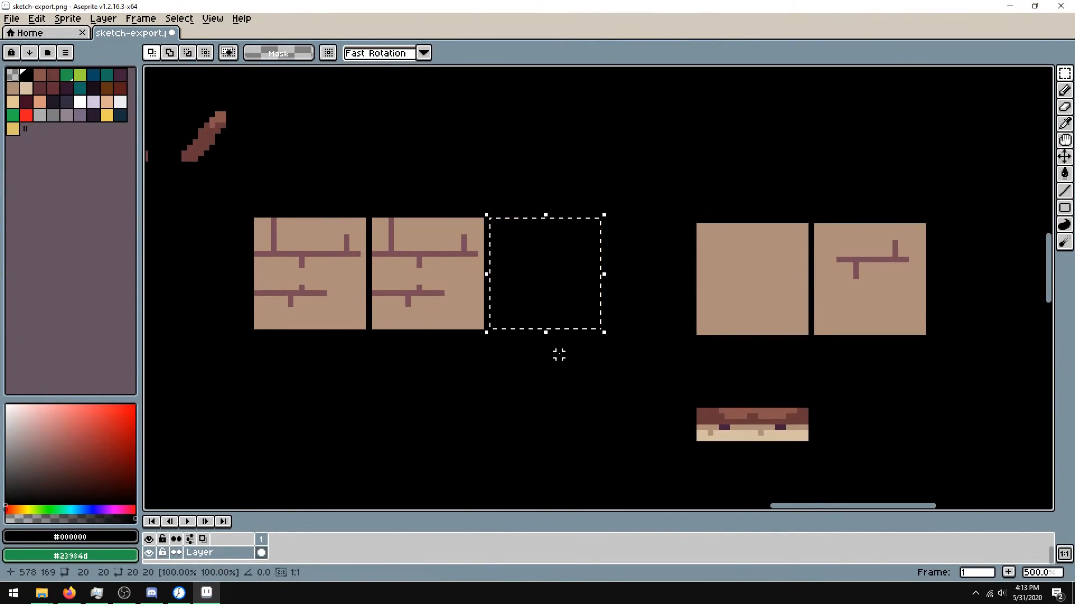
pyautogui.hotkey('ctrl', 'z')
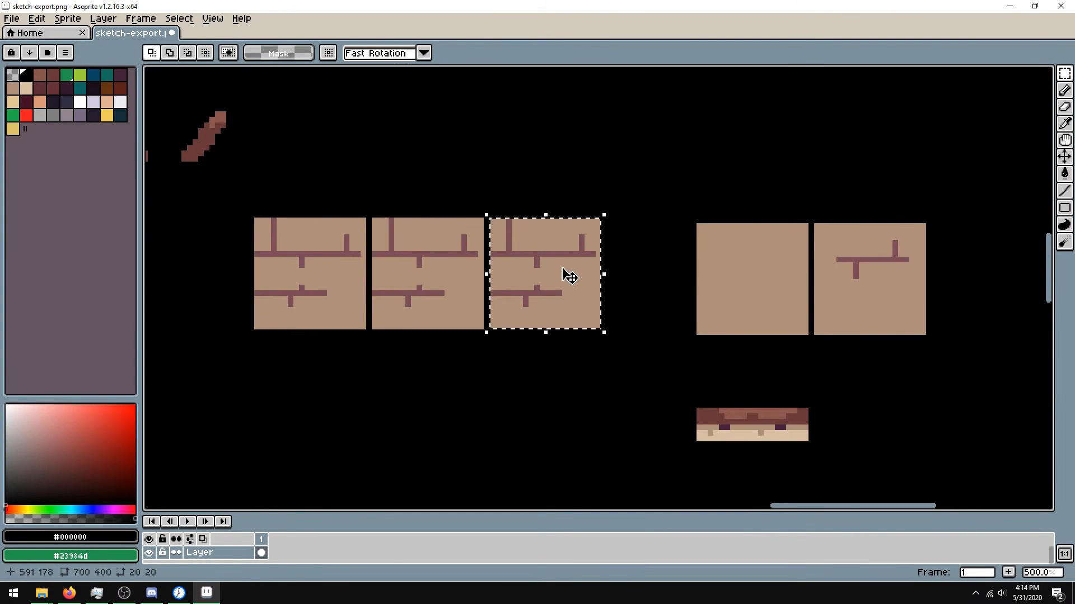
pyautogui.hotkey('ctrl', 'f')
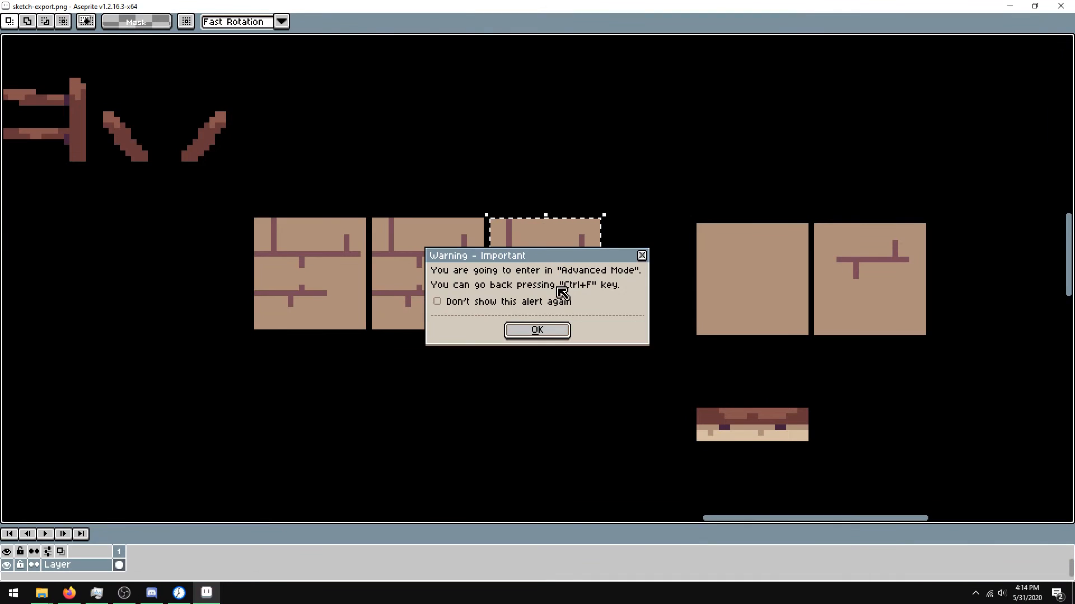
pyautogui.click(642, 256)
pyautogui.hotkey('ctrl', 'f')
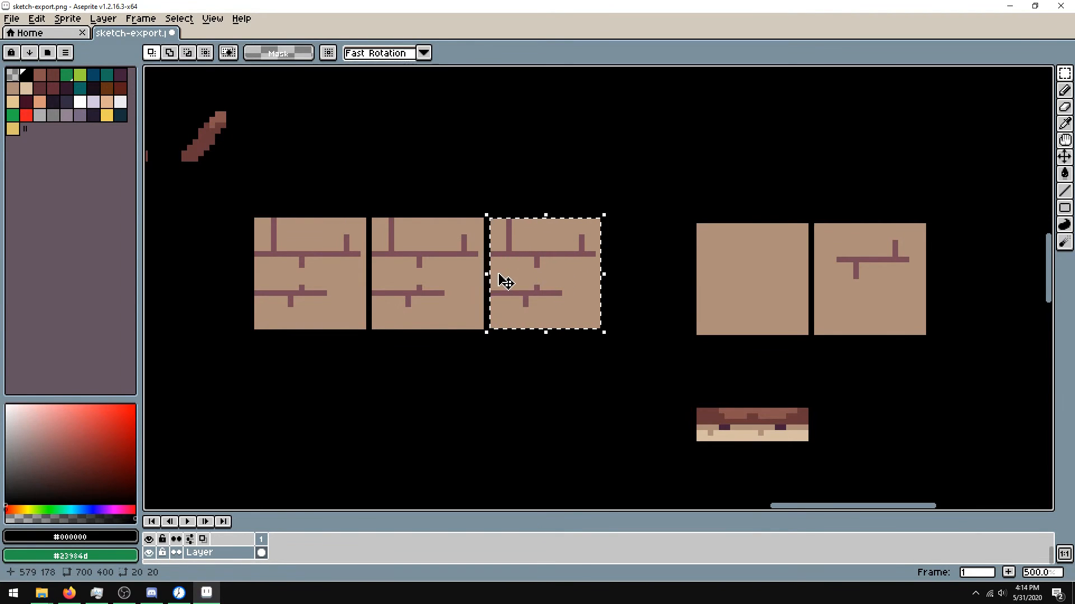
# - Flip the third brick tile of the row horizontally in place and deselect it
pyautogui.moveTo(484, 277); pyautogui.dragTo(549, 295)
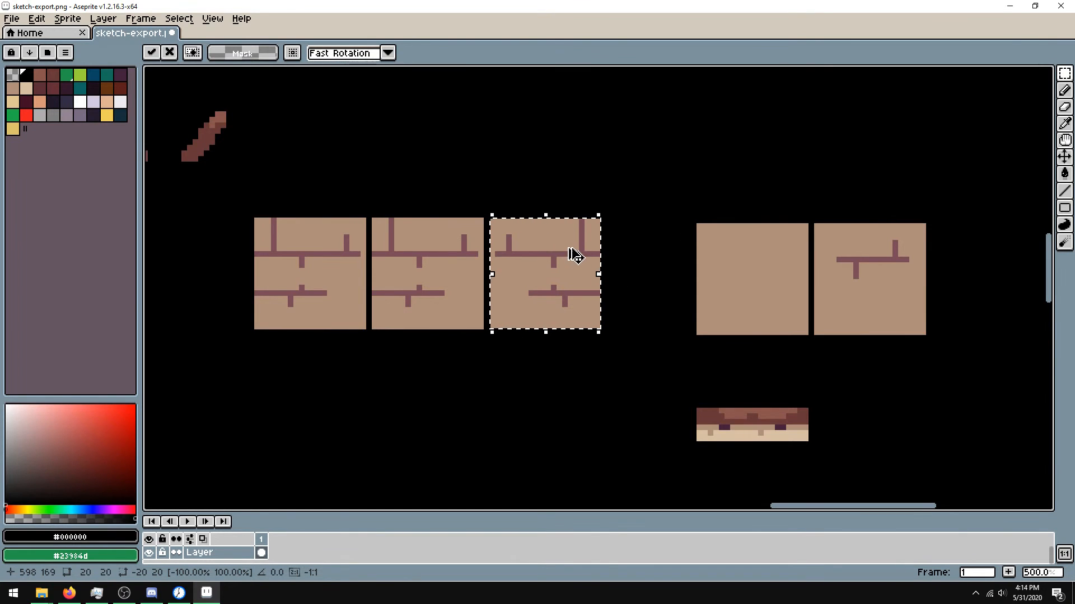
pyautogui.hotkey('ctrl', 'd')
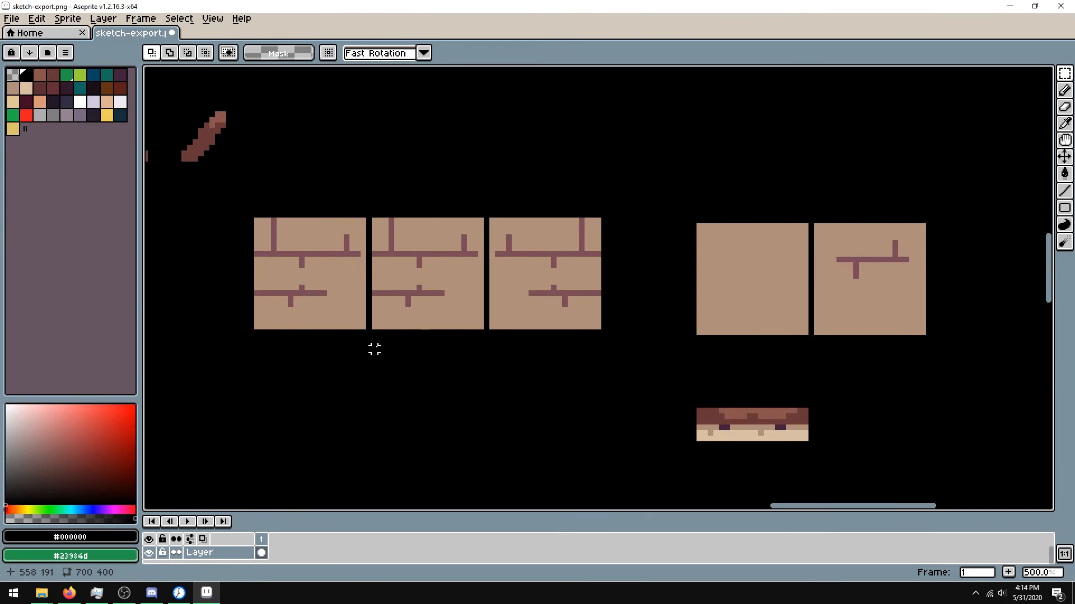
pyautogui.press('XF86AudioLowerVolume')
# - Fill both brick lines on the middle tile of the row with the tile's base colour #af907a
pyautogui.press('i')
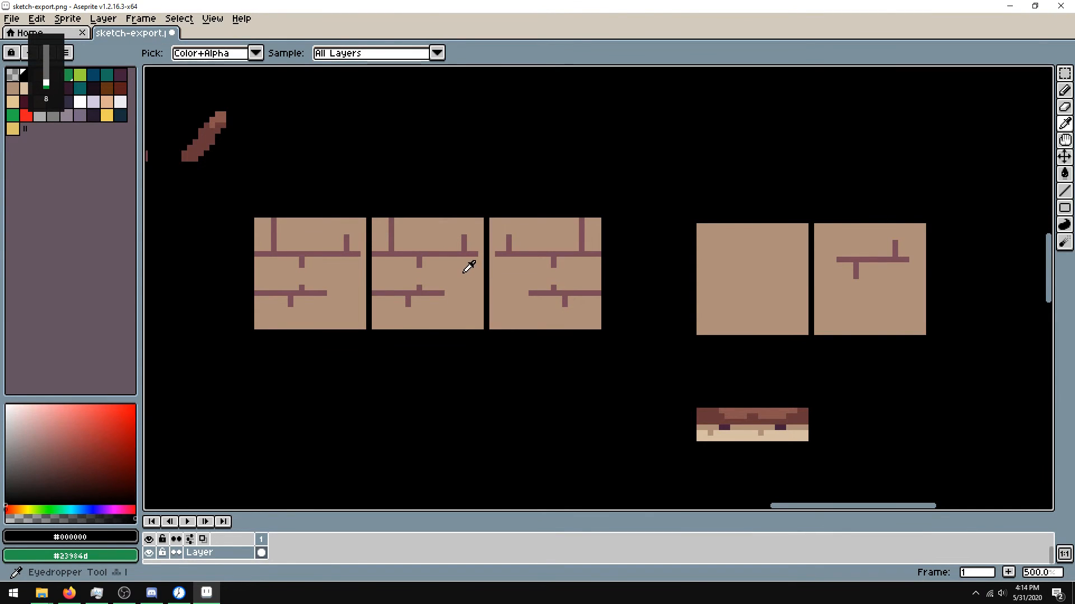
pyautogui.click(454, 272)
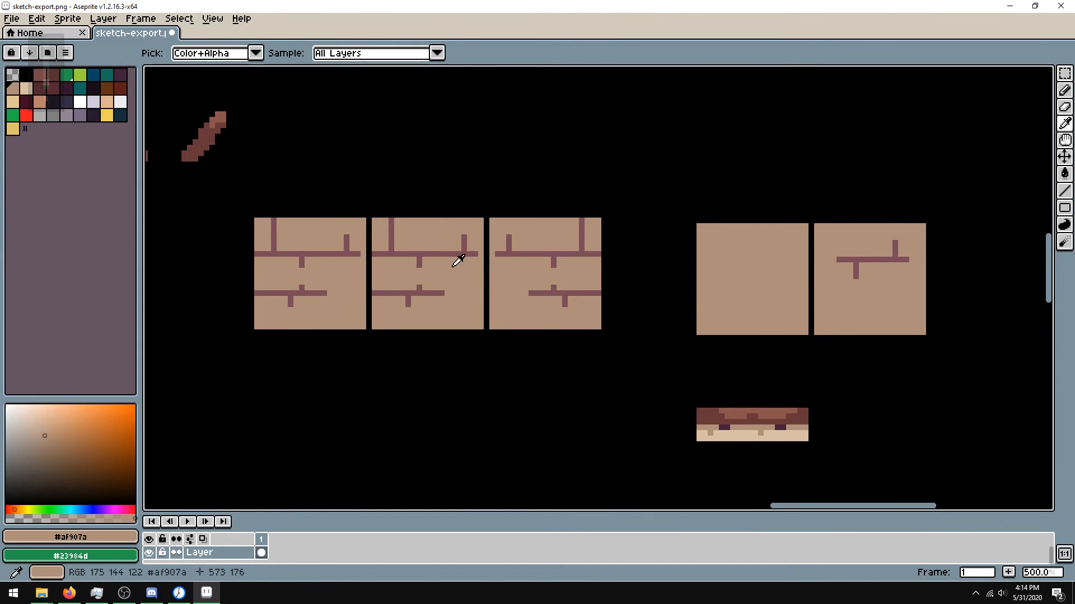
pyautogui.press('g')
pyautogui.click(418, 293)
pyautogui.click(419, 255)
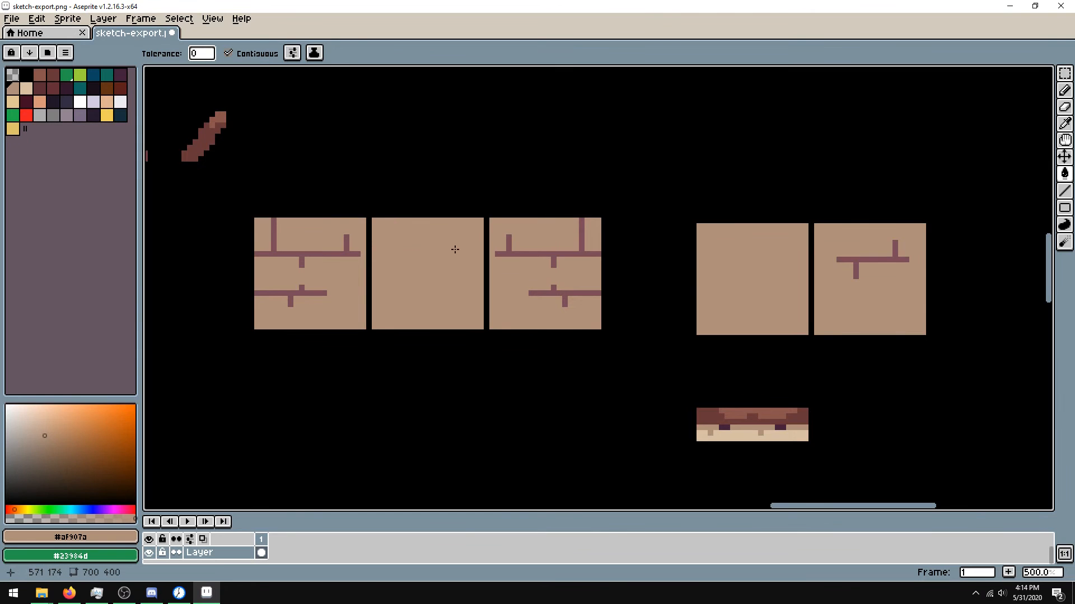
# - Using #7b4b58, draw an upper brick line about 16 px wide on the middle tile, with two joints above and one below
pyautogui.press('i')
pyautogui.click(530, 253)
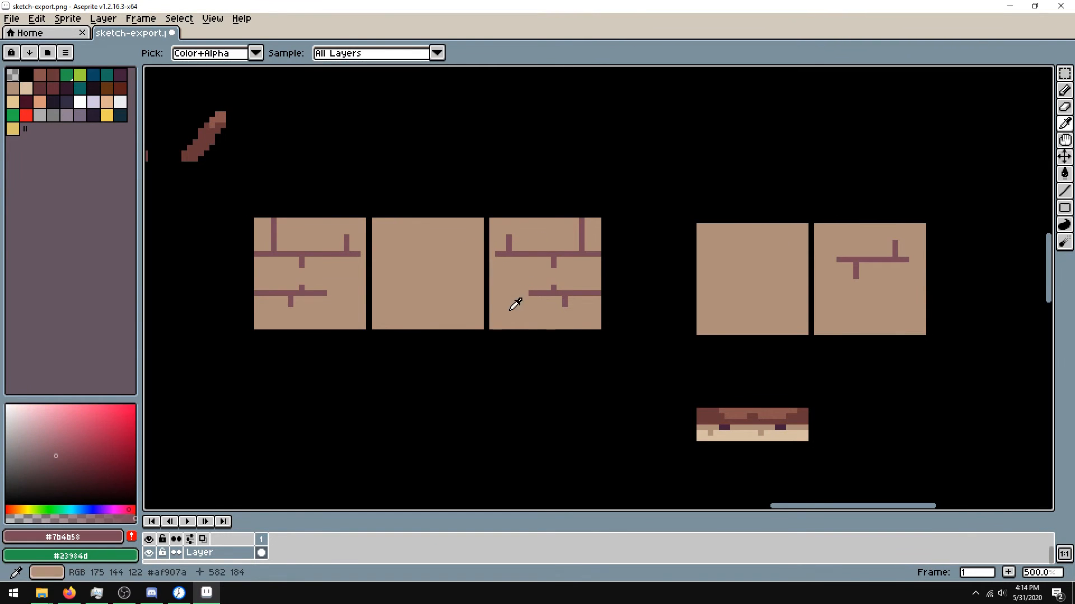
pyautogui.press('b')
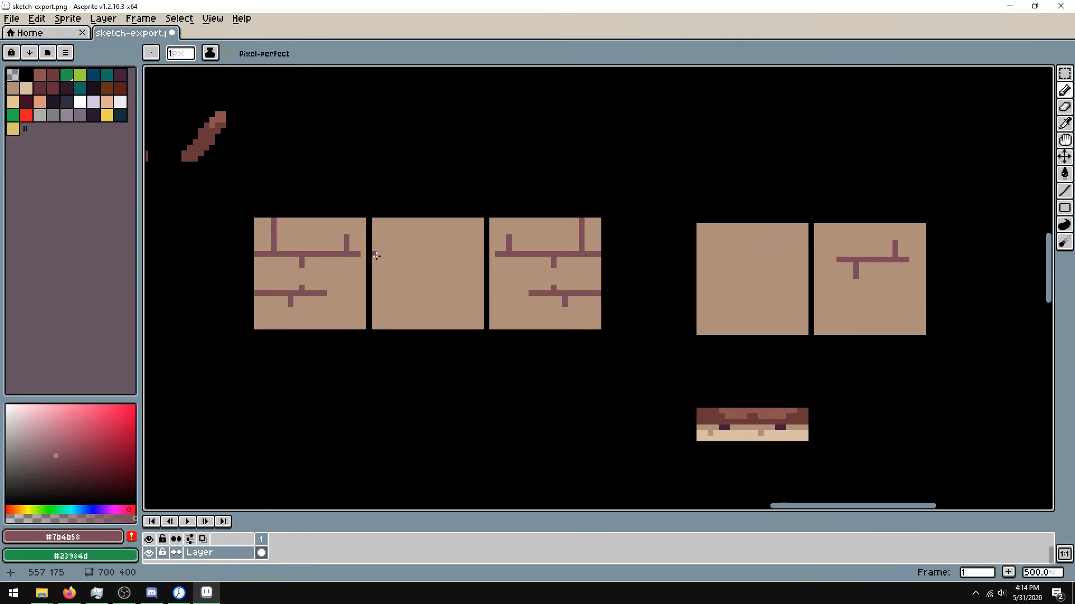
pyautogui.moveTo(392, 254)
pyautogui.mouseDown()
pyautogui.moveTo(444, 254)
pyautogui.moveTo(421, 252)
pyautogui.moveTo(419, 228)
pyautogui.moveTo(434, 231)
pyautogui.moveTo(418, 221)
pyautogui.moveTo(469, 242)
pyautogui.mouseUp()
pyautogui.click(419, 221)
pyautogui.hotkey('ctrl', 'z')
pyautogui.click(465, 249)
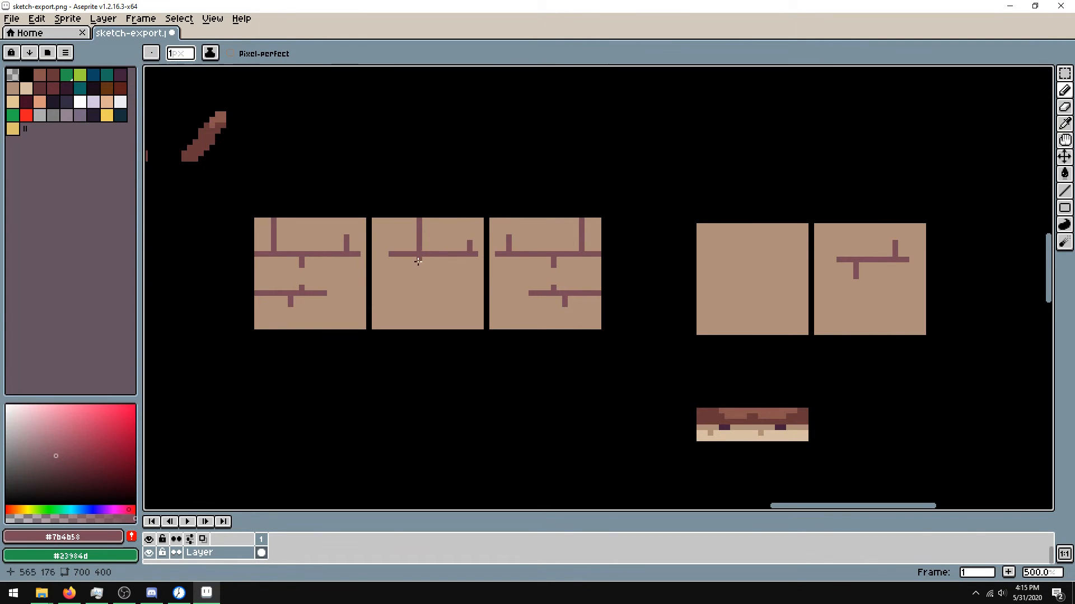
pyautogui.moveTo(403, 259); pyautogui.dragTo(403, 271)
# - Marquee the 62 x 20 px row of three brick tiles and place a copy directly below it with a 1 px gap
pyautogui.press('m')
pyautogui.moveTo(256, 221); pyautogui.dragTo(598, 328)
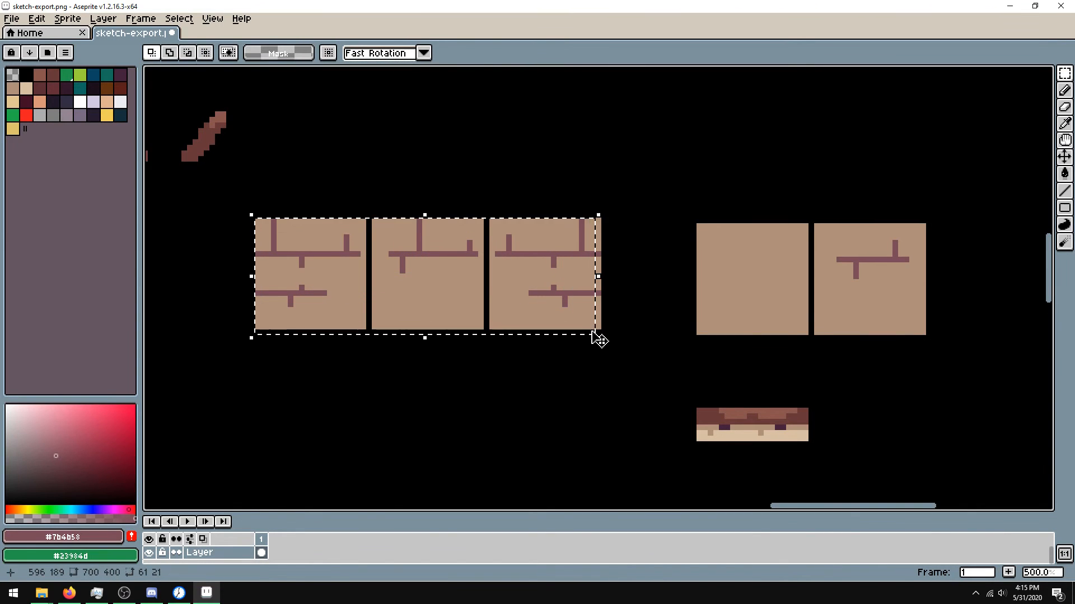
pyautogui.hotkey('ctrl', 'd')
pyautogui.moveTo(250, 217); pyautogui.dragTo(260, 223)
pyautogui.hotkey('ctrl', 'd')
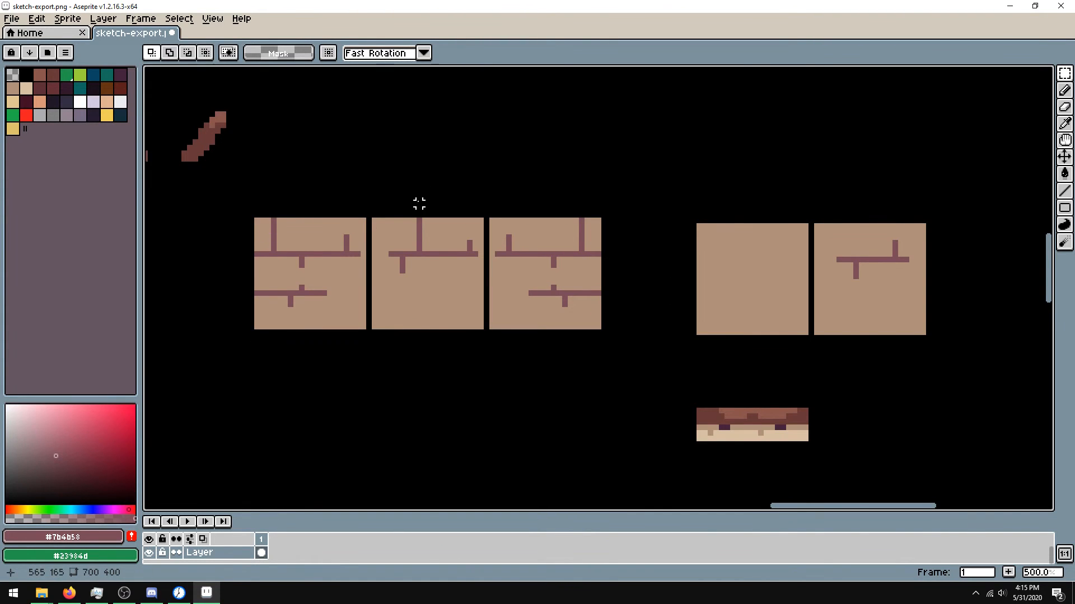
pyautogui.moveTo(259, 222); pyautogui.dragTo(598, 327)
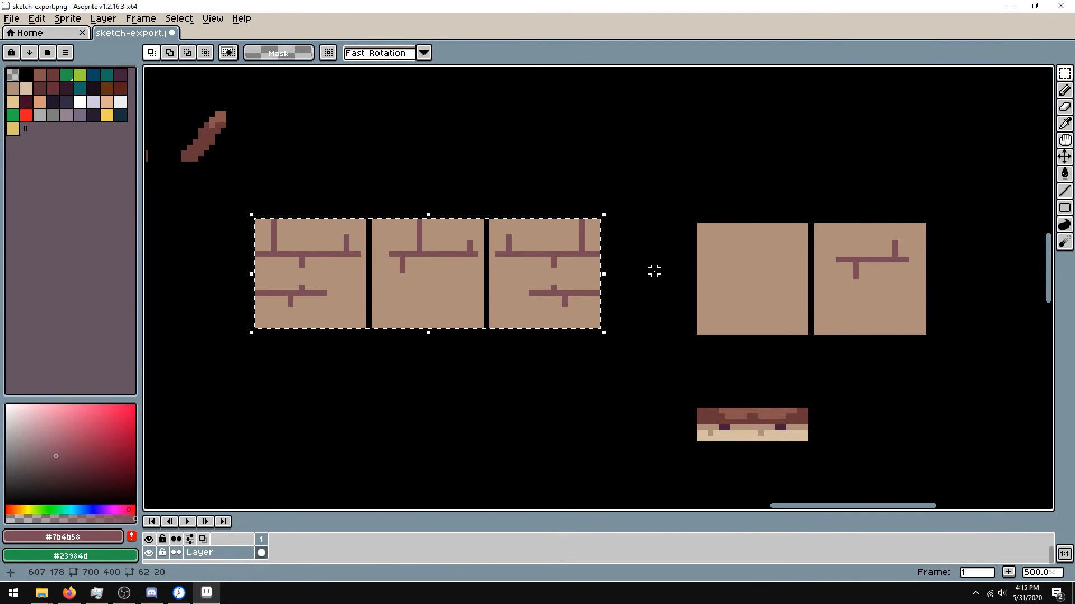
pyautogui.click(445, 308)
pyautogui.moveTo(440, 302); pyautogui.dragTo(415, 380)
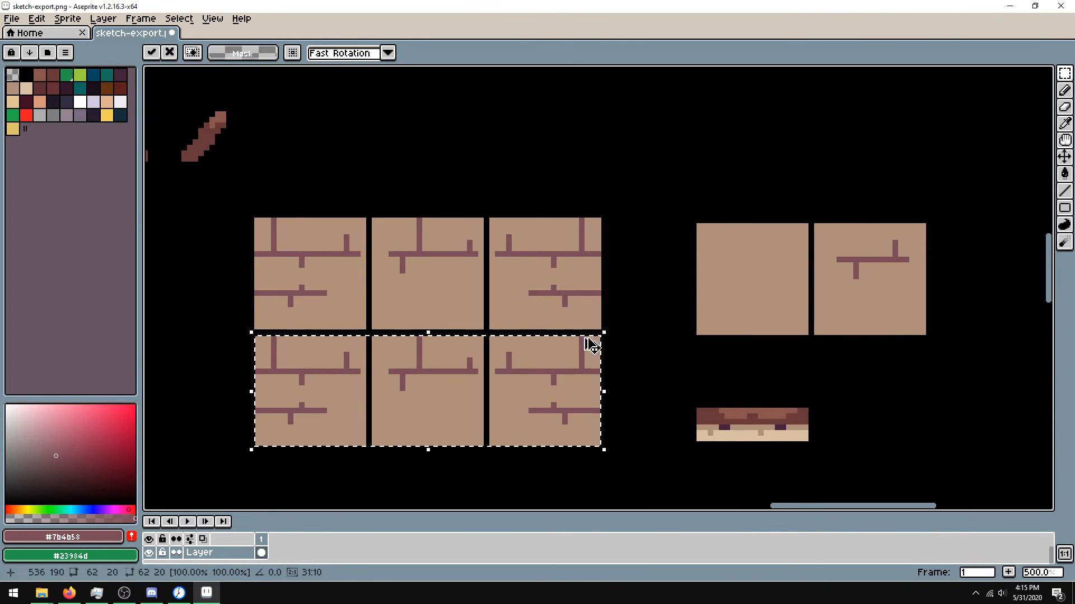
# - Marquee the row of three brown and cream platform tiles and move it about 14 px right and 4 px down
pyautogui.moveTo(1050, 273); pyautogui.dragTo(1039, 296)
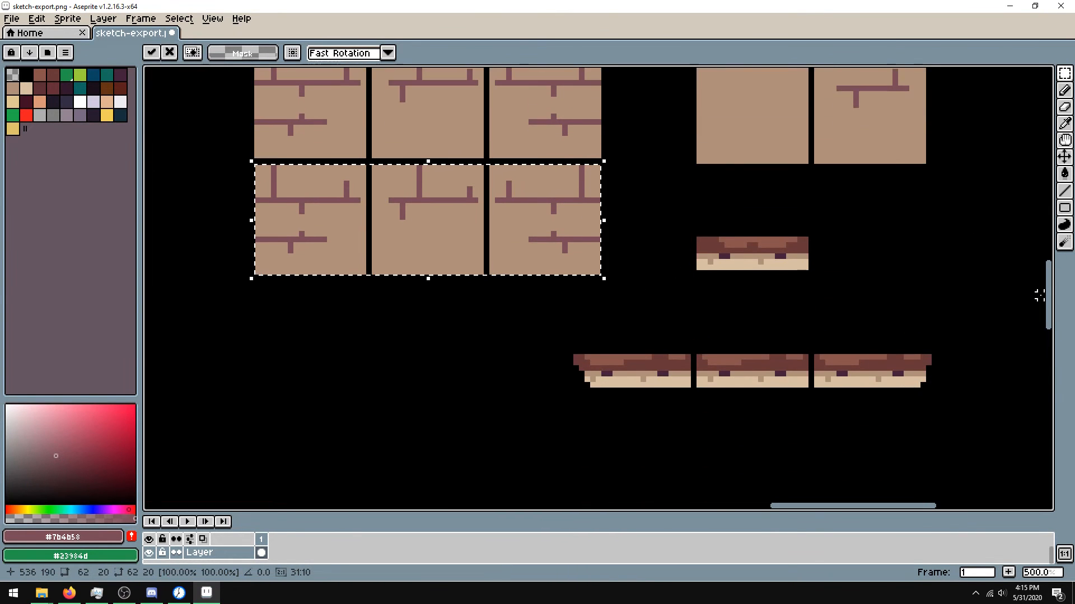
pyautogui.click(564, 338)
pyautogui.moveTo(559, 341); pyautogui.dragTo(942, 410)
pyautogui.moveTo(848, 380); pyautogui.dragTo(926, 402)
pyautogui.click(672, 258)
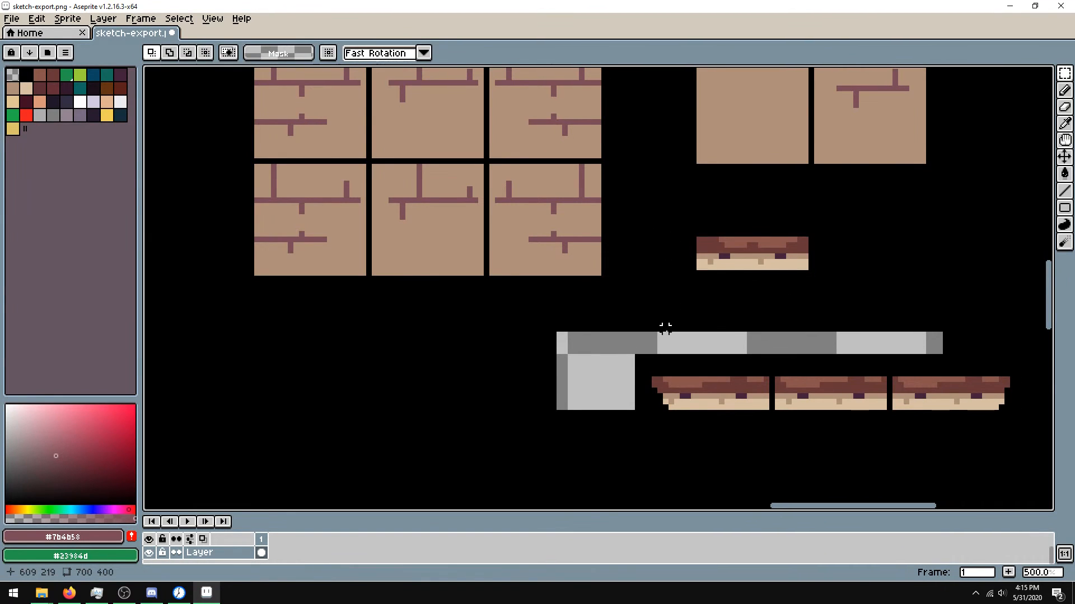
# - Fill the empty area left behind by the moved platform row with black #000000
pyautogui.keyDown('alt'); pyautogui.click(637, 324); pyautogui.keyUp('alt')
pyautogui.press('g')
pyautogui.click(614, 344)
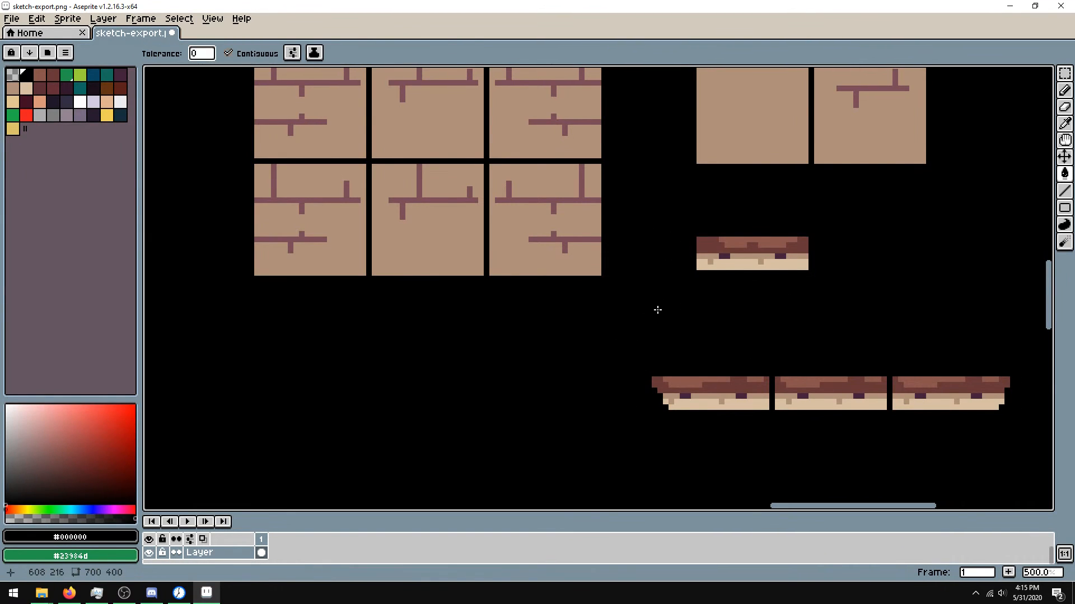
pyautogui.press('b')
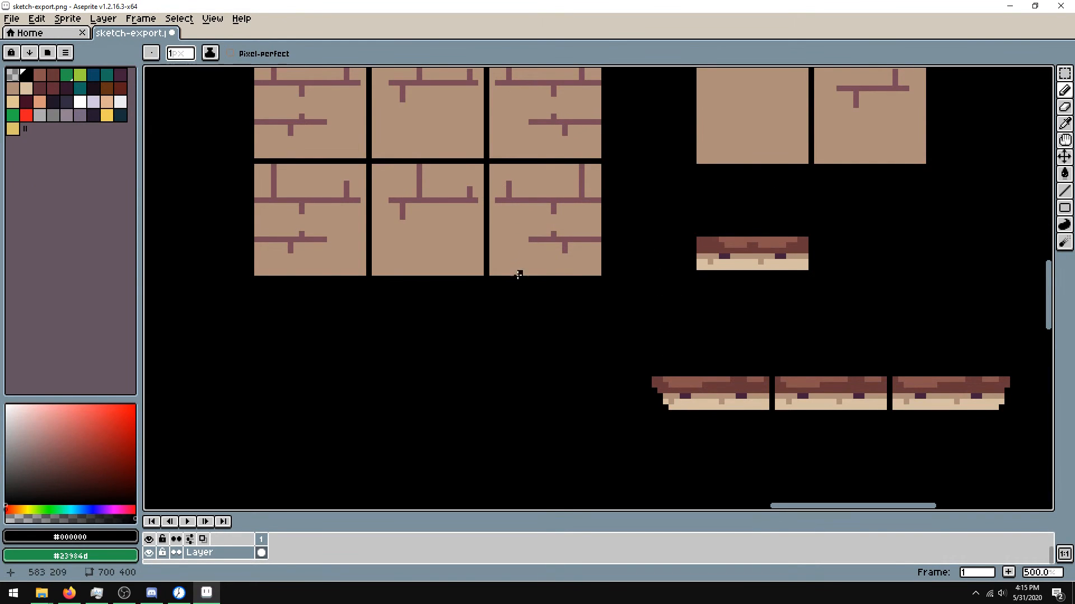
pyautogui.press('m')
pyautogui.moveTo(492, 165); pyautogui.dragTo(602, 276)
pyautogui.hotkey('ctrl', 'd')
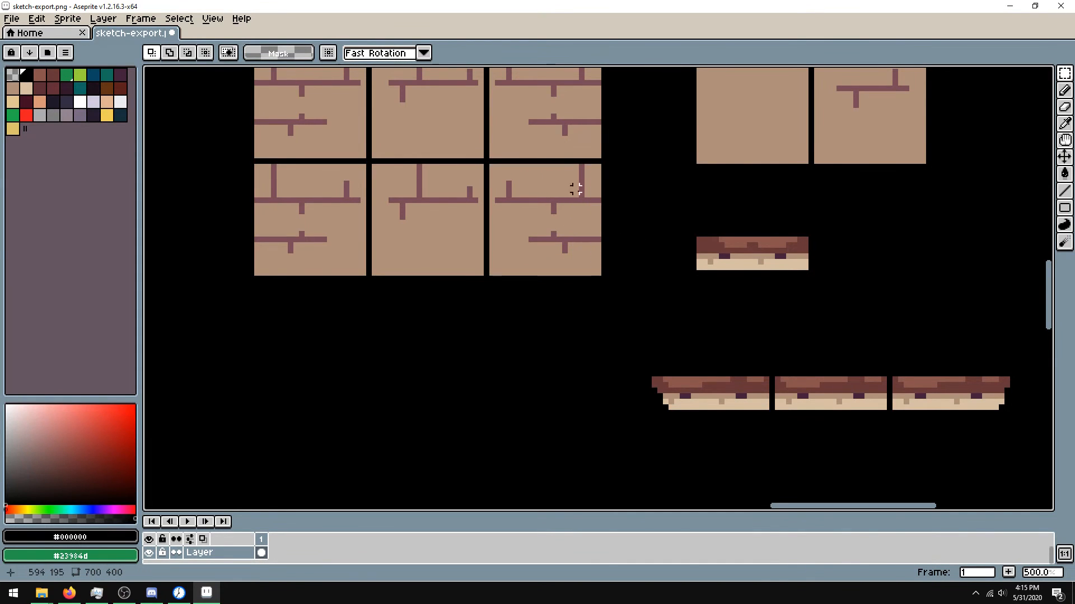
pyautogui.moveTo(486, 161); pyautogui.dragTo(602, 276)
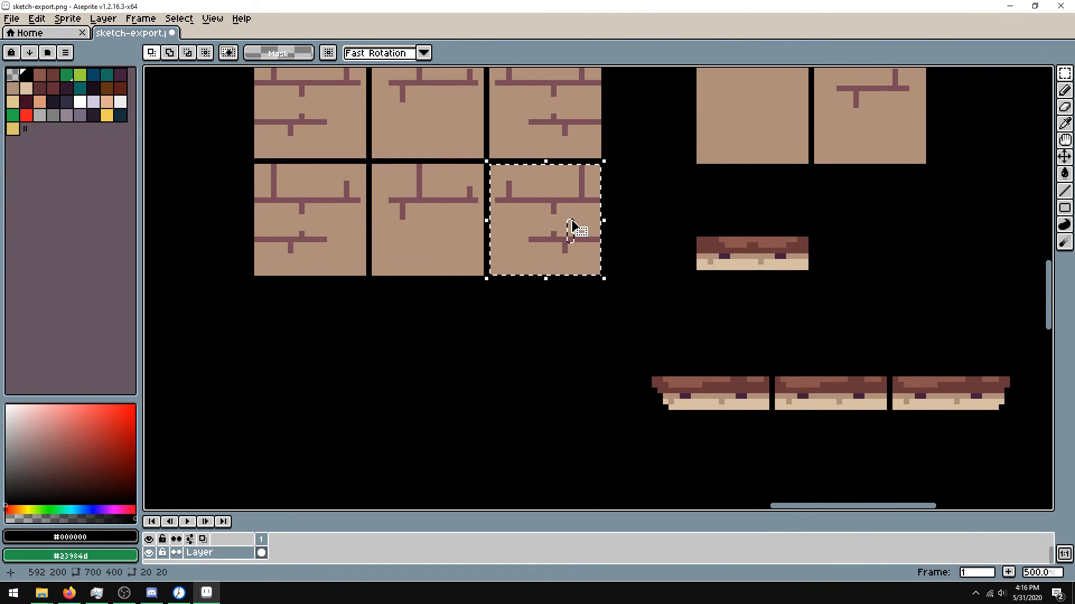
pyautogui.moveTo(565, 230); pyautogui.dragTo(627, 240)
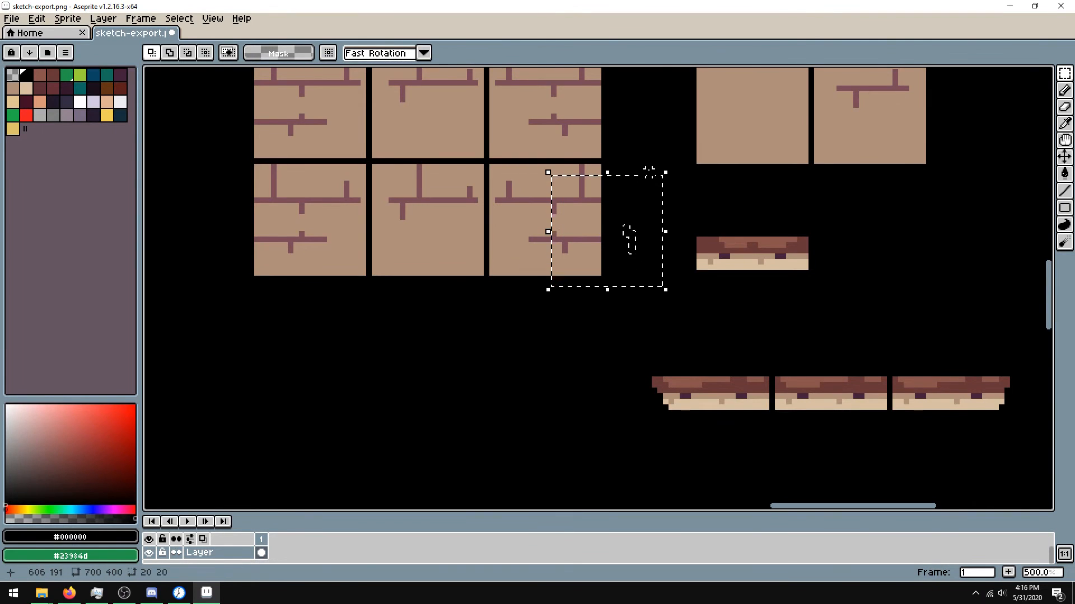
pyautogui.hotkey('ctrl', 'z')
pyautogui.click(624, 187)
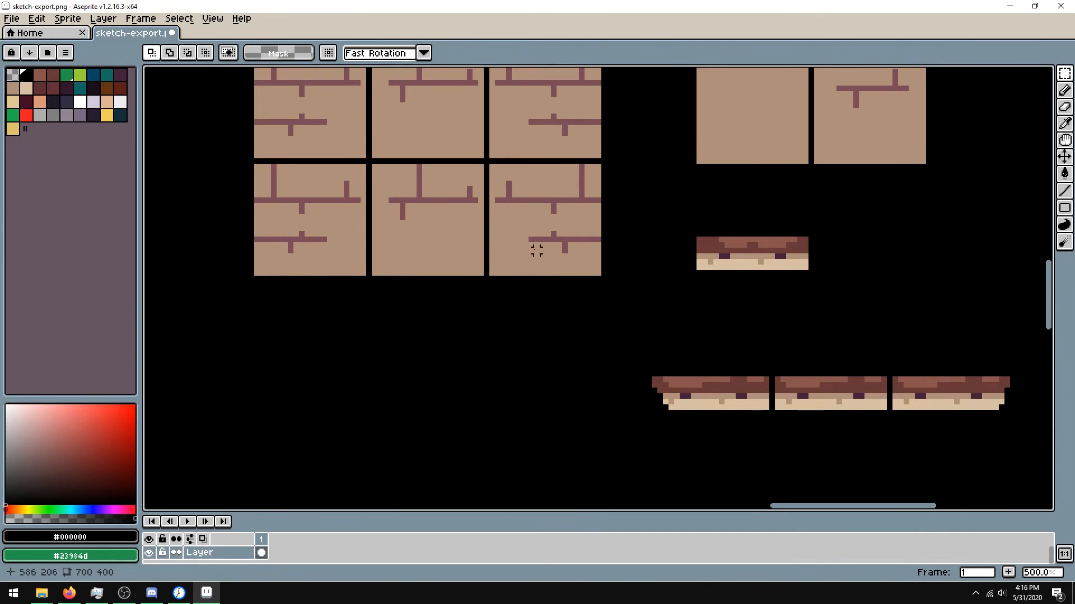
# - Paint over the lower-left tile's brick lines with #af907a, shortening the upper to about 11 px and the lower to about 5 px
pyautogui.press('space')
pyautogui.moveTo(434, 324); pyautogui.dragTo(495, 411)
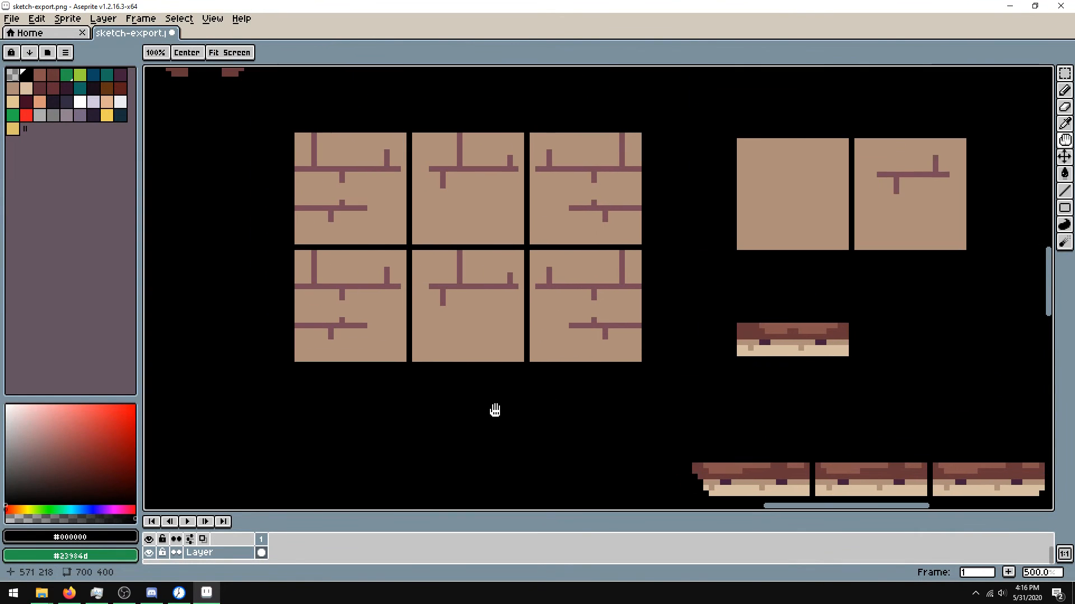
pyautogui.press('i')
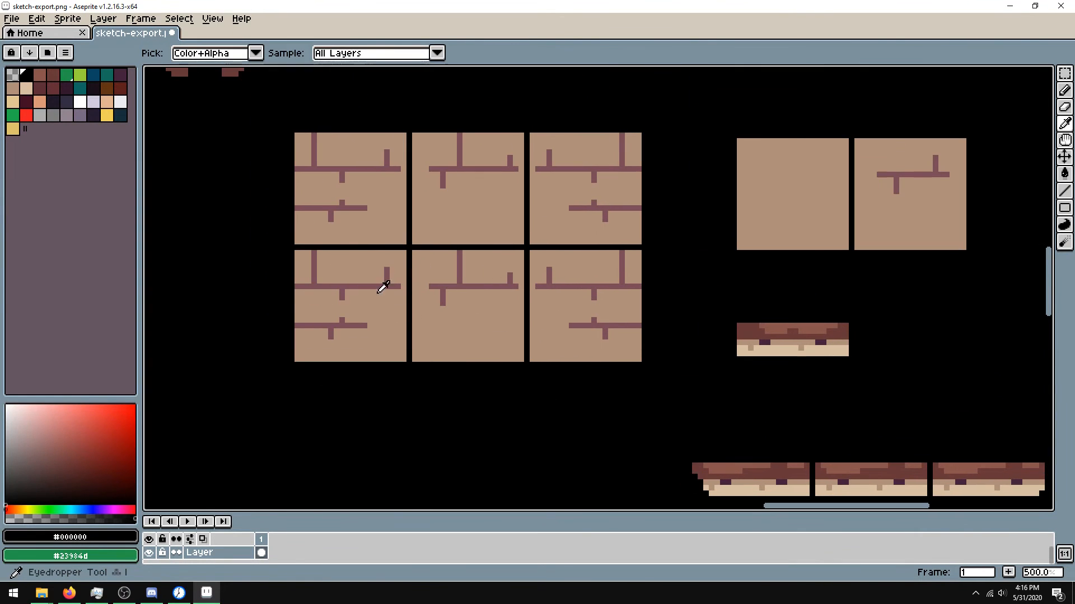
pyautogui.click(383, 281)
pyautogui.press('b')
pyautogui.moveTo(398, 287)
pyautogui.mouseDown()
pyautogui.moveTo(388, 262)
pyautogui.moveTo(358, 286)
pyautogui.mouseUp()
pyautogui.moveTo(367, 325); pyautogui.dragTo(323, 325)
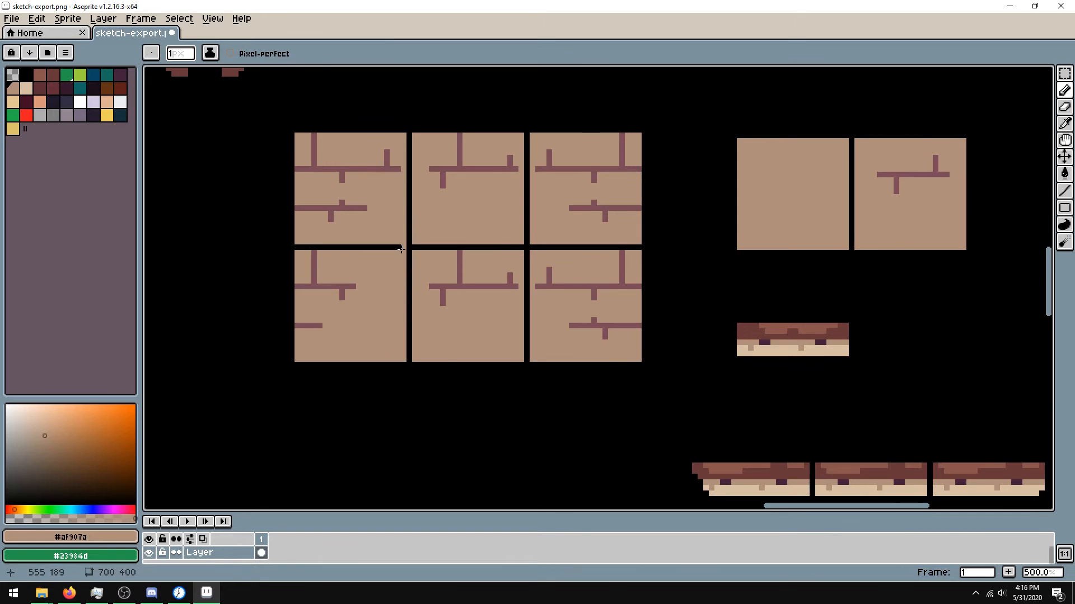
pyautogui.press('i')
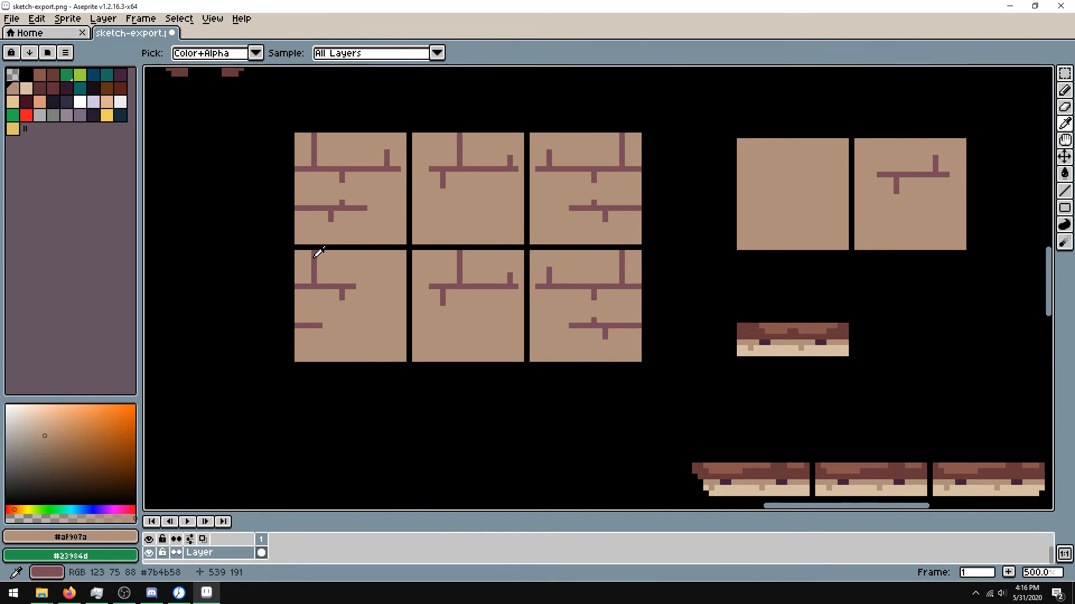
pyautogui.click(315, 256)
pyautogui.press('b')
pyautogui.moveTo(299, 241); pyautogui.dragTo(326, 242)
pyautogui.hotkey('ctrl', 'z')
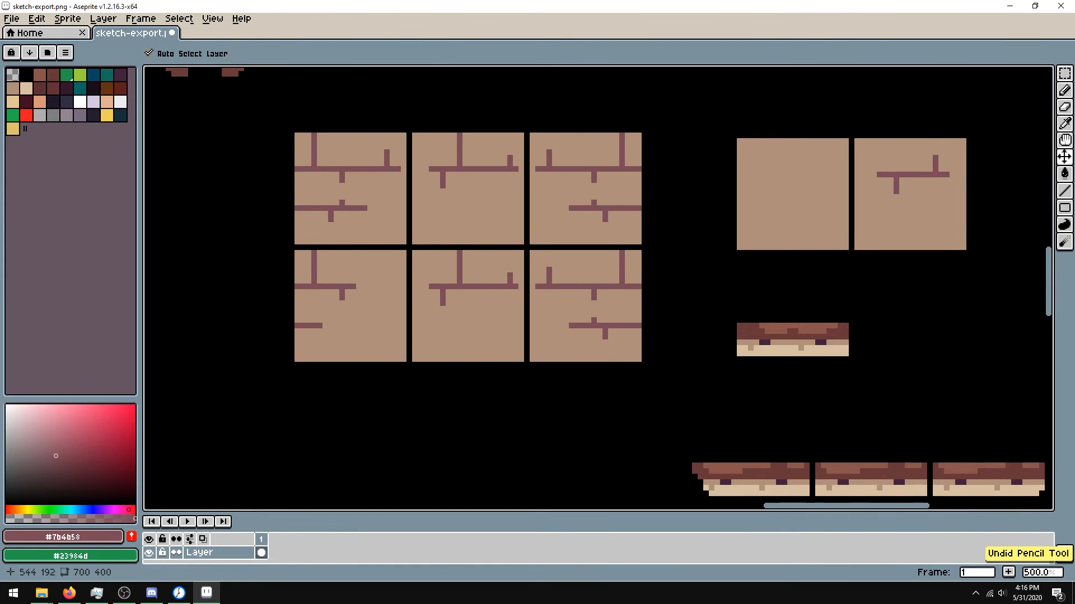
# - With #af907a, cut 2 px off the tops of the lower outer tiles' vertical lines and shorten the lower-right tile's horizontals to about 11 and 5 px
pyautogui.keyDown('alt'); pyautogui.click(343, 265); pyautogui.keyUp('alt')
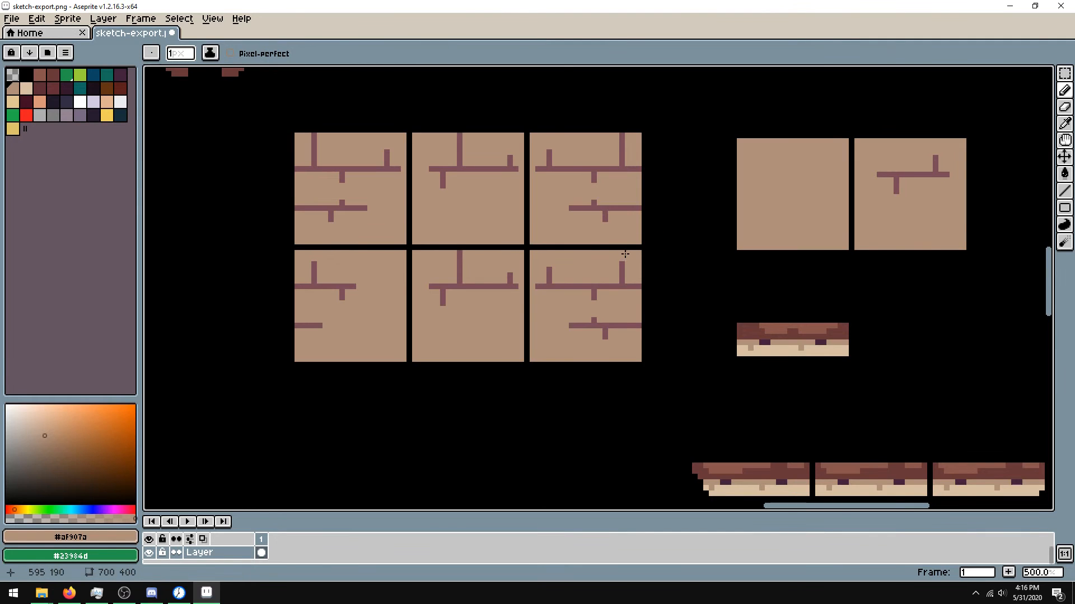
pyautogui.moveTo(547, 283)
pyautogui.mouseDown()
pyautogui.moveTo(539, 284)
pyautogui.moveTo(560, 280)
pyautogui.moveTo(549, 285)
pyautogui.mouseUp()
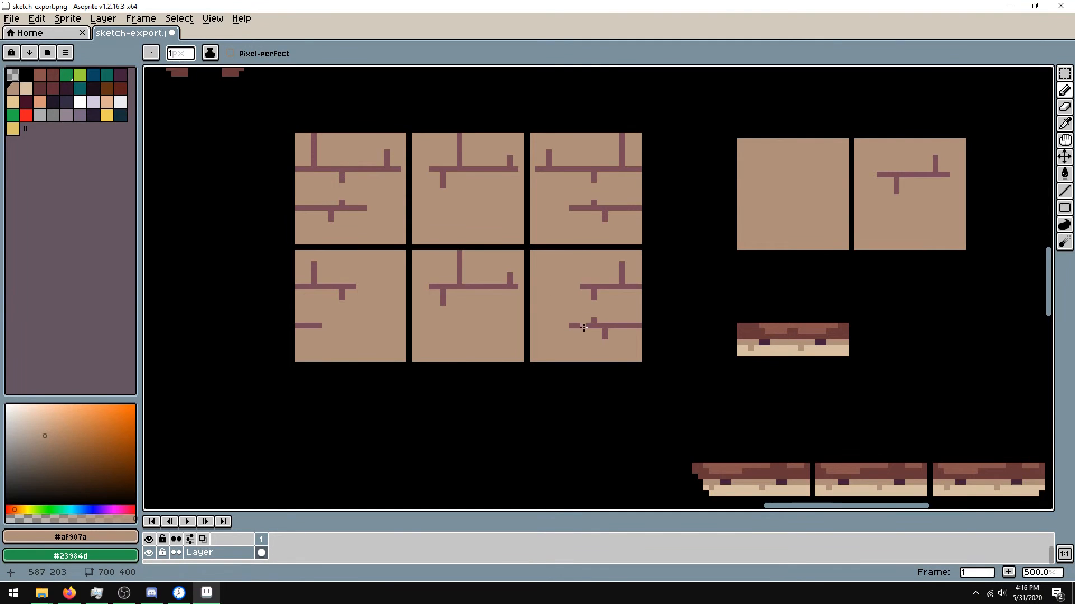
pyautogui.moveTo(572, 330)
pyautogui.mouseDown()
pyautogui.moveTo(605, 323)
pyautogui.moveTo(592, 319)
pyautogui.moveTo(589, 333)
pyautogui.moveTo(624, 327)
pyautogui.mouseUp()
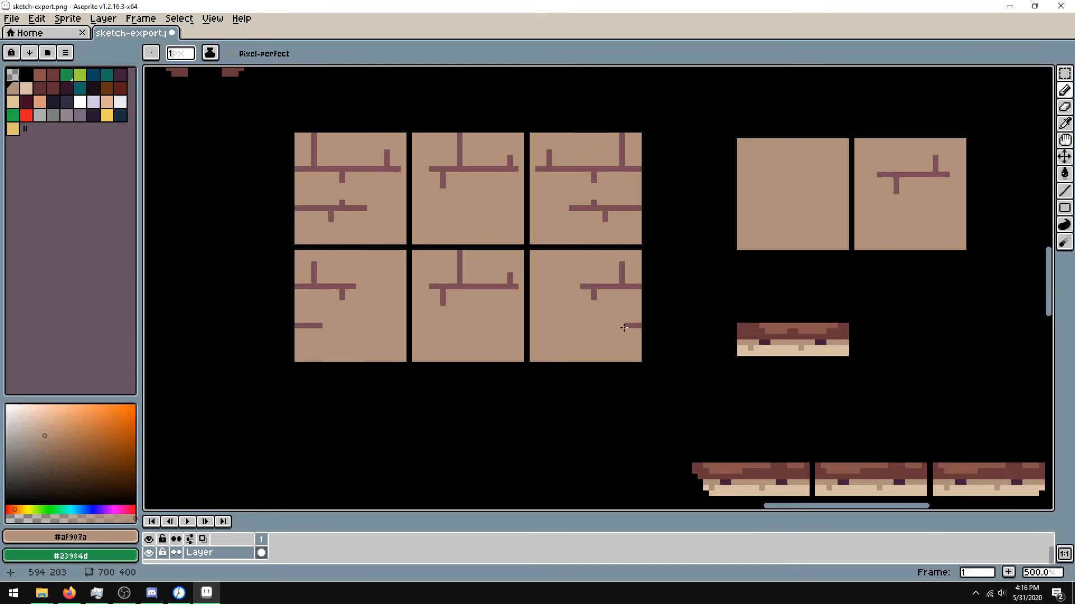
pyautogui.keyDown('alt'); pyautogui.click(632, 324); pyautogui.keyUp('alt')
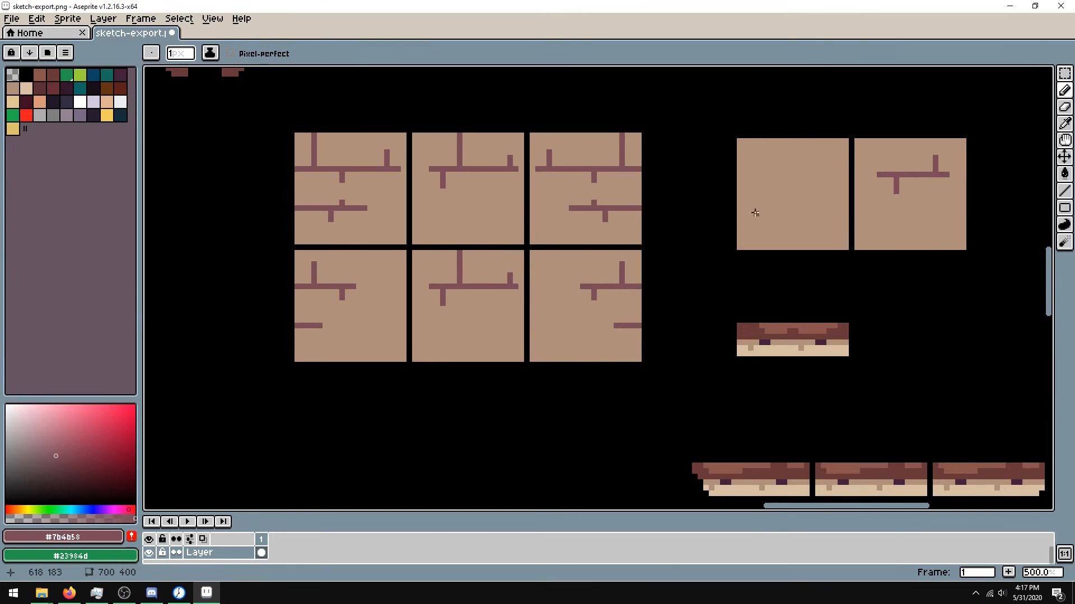
# - Fill the lower-middle tile and its brick lines with black #000000
pyautogui.press('i')
pyautogui.click(523, 403)
pyautogui.press('g')
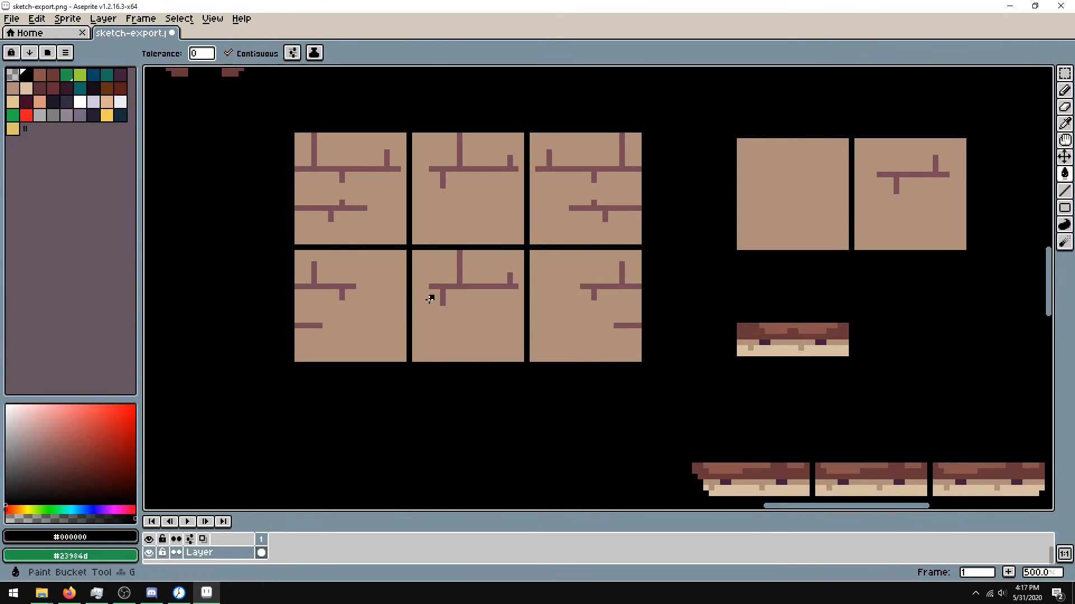
pyautogui.click(449, 326)
pyautogui.click(442, 295)
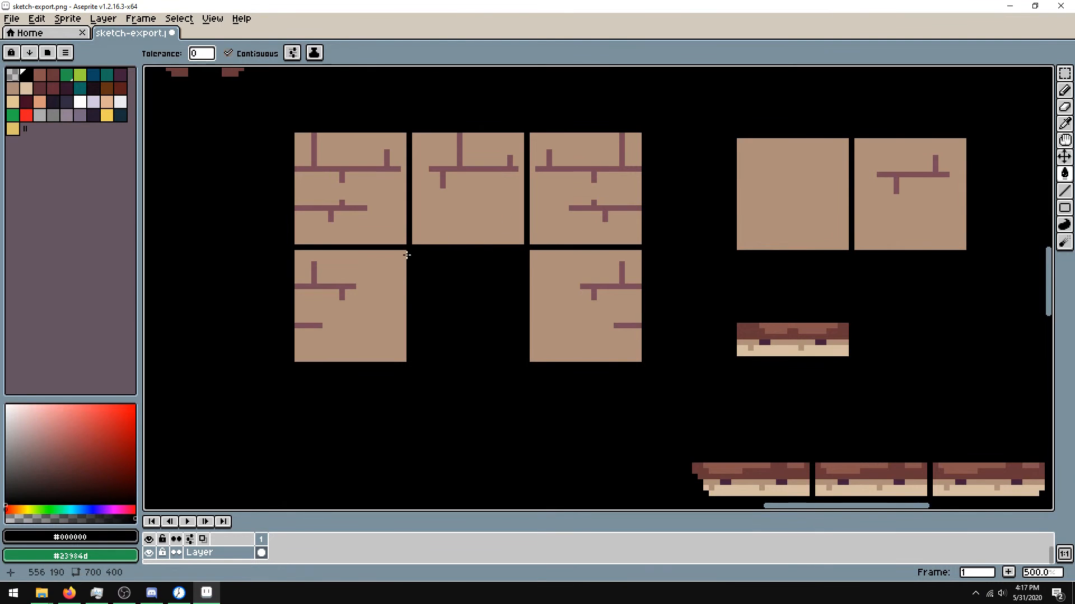
# - Marquee the 62 x 20 px top row of brick tiles and place a copy as a third row with a 1 px gap
pyautogui.press('m')
pyautogui.moveTo(298, 136); pyautogui.dragTo(643, 245)
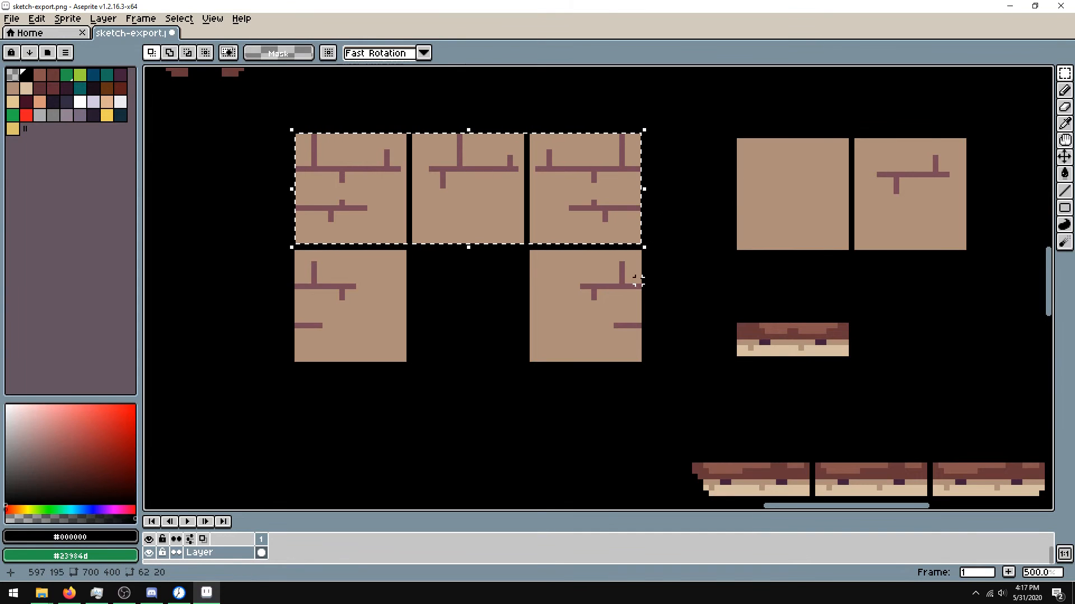
pyautogui.hotkey('ctrl', 'c')
pyautogui.hotkey('ctrl', 'v')
pyautogui.moveTo(528, 194); pyautogui.dragTo(537, 428)
pyautogui.hotkey('ctrl', 'd')
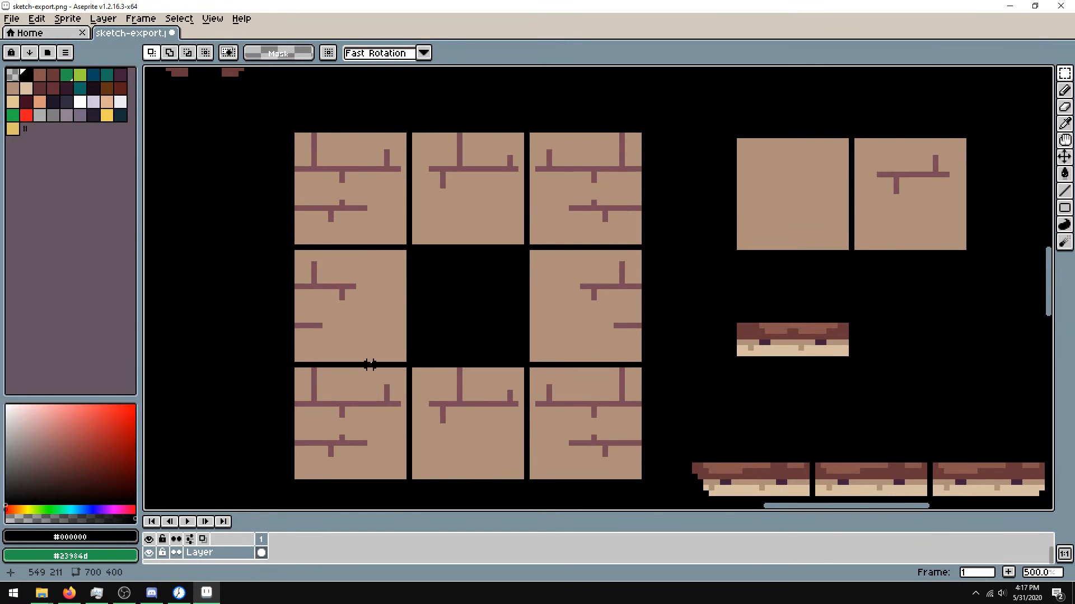
# - Extend the bottom-left tile's lower line in #7b4b58 to about 19 px, with its joint reaching the tile's bottom edge and a short stub near its end
pyautogui.moveTo(403, 302); pyautogui.dragTo(411, 273)
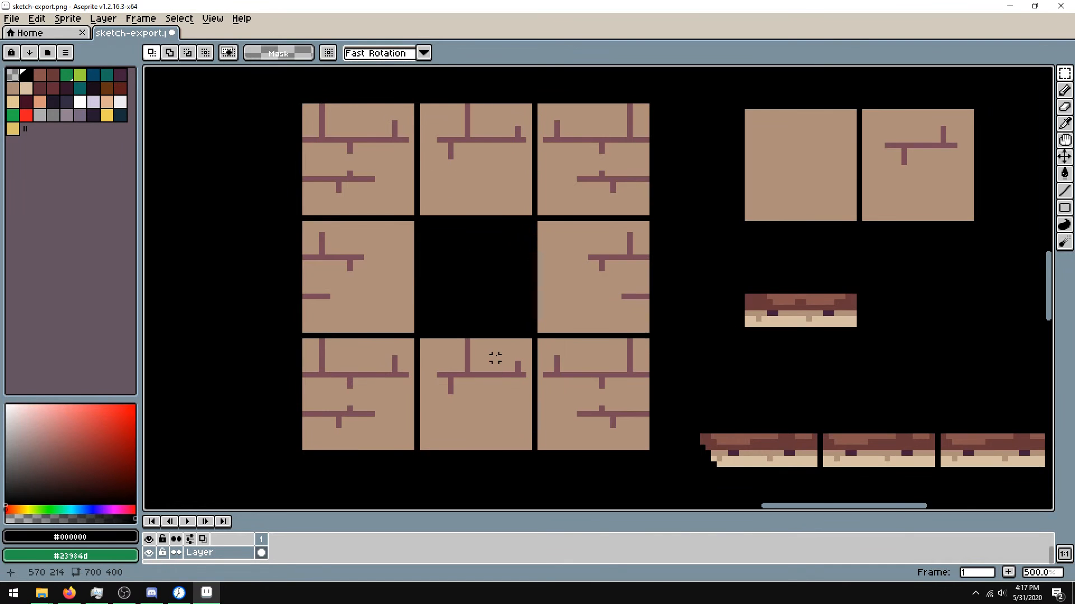
pyautogui.press('i')
pyautogui.click(343, 414)
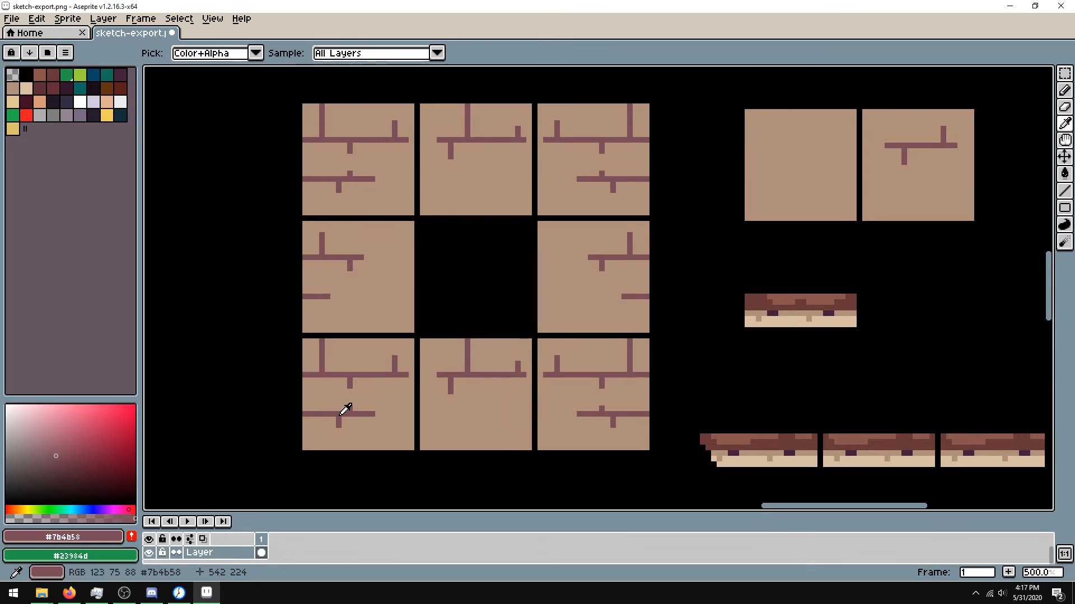
pyautogui.press('b')
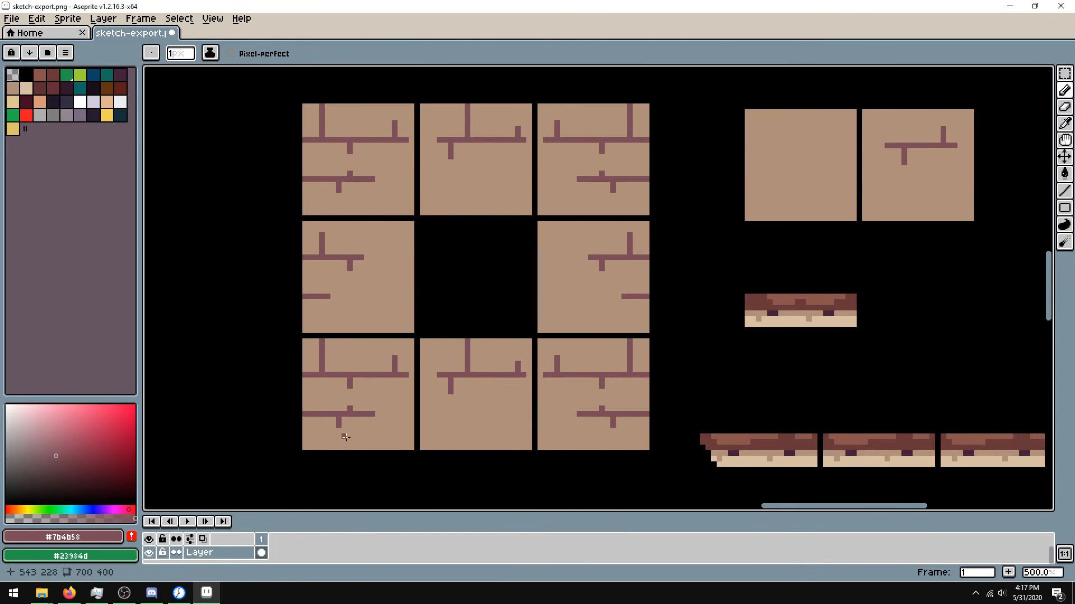
pyautogui.moveTo(378, 415); pyautogui.dragTo(397, 414)
pyautogui.moveTo(339, 433); pyautogui.dragTo(338, 450)
pyautogui.click(400, 414)
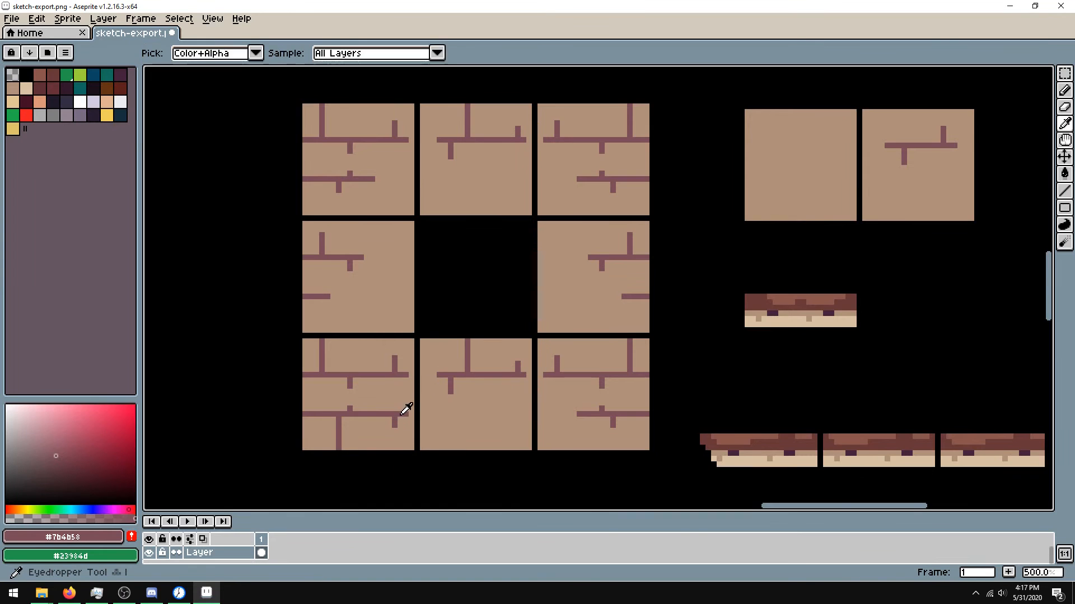
# - Shorten the bottom-left tile's upper line to about 10 px with #af907a, keeping a #7b4b58 stub below it, and trim its vertical line's top
pyautogui.keyDown('alt'); pyautogui.click(397, 385); pyautogui.keyUp('alt')
pyautogui.moveTo(397, 374)
pyautogui.mouseDown()
pyautogui.moveTo(407, 371)
pyautogui.moveTo(360, 373)
pyautogui.mouseUp()
pyautogui.keyDown('alt'); pyautogui.click(348, 374); pyautogui.keyUp('alt')
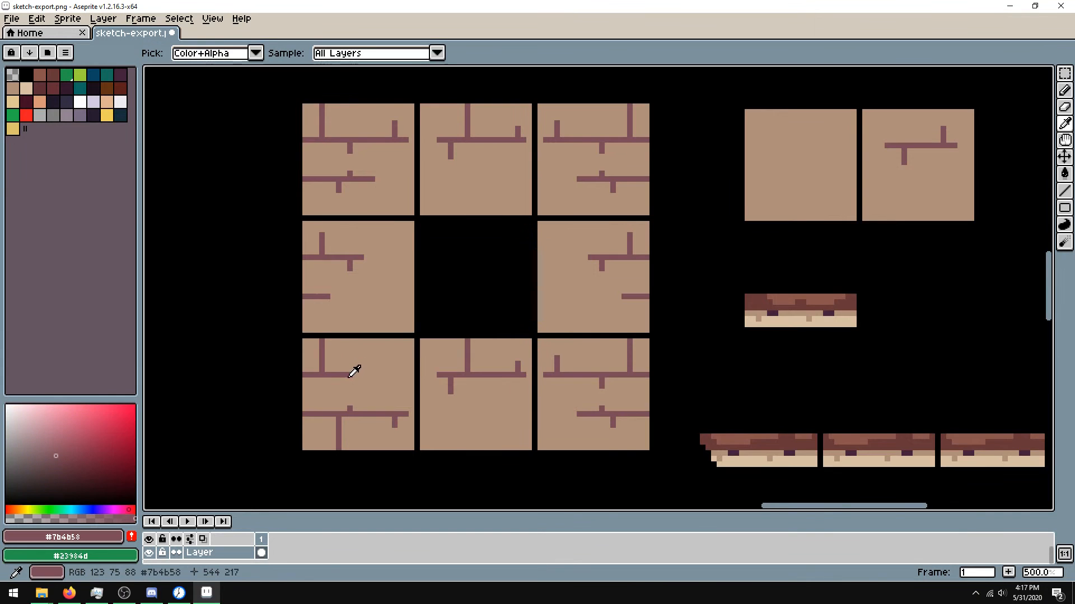
pyautogui.moveTo(350, 381); pyautogui.dragTo(350, 386)
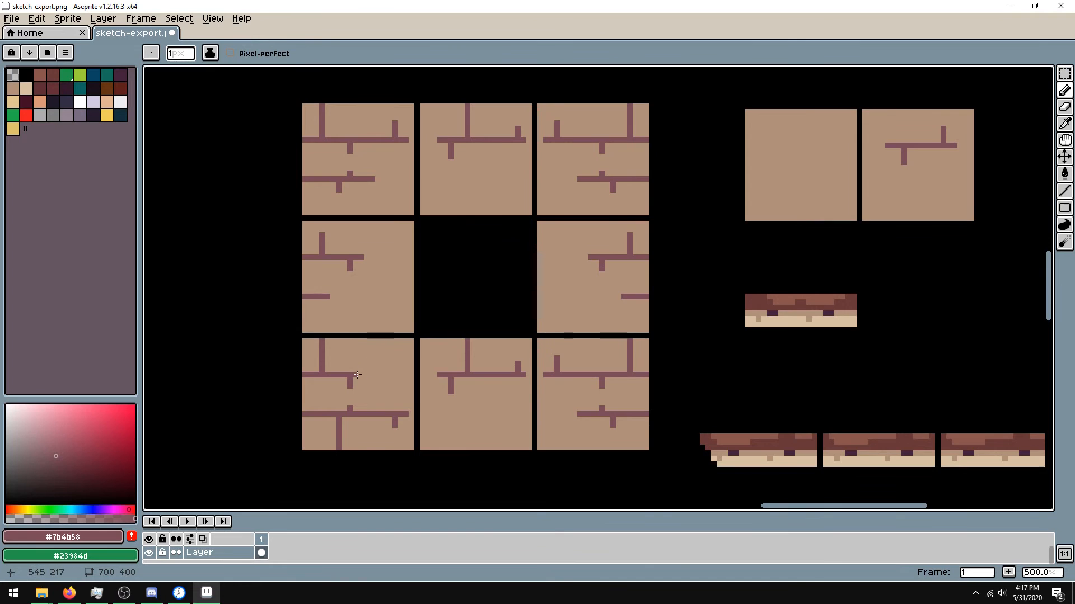
pyautogui.keyDown('alt'); pyautogui.click(352, 350); pyautogui.keyUp('alt')
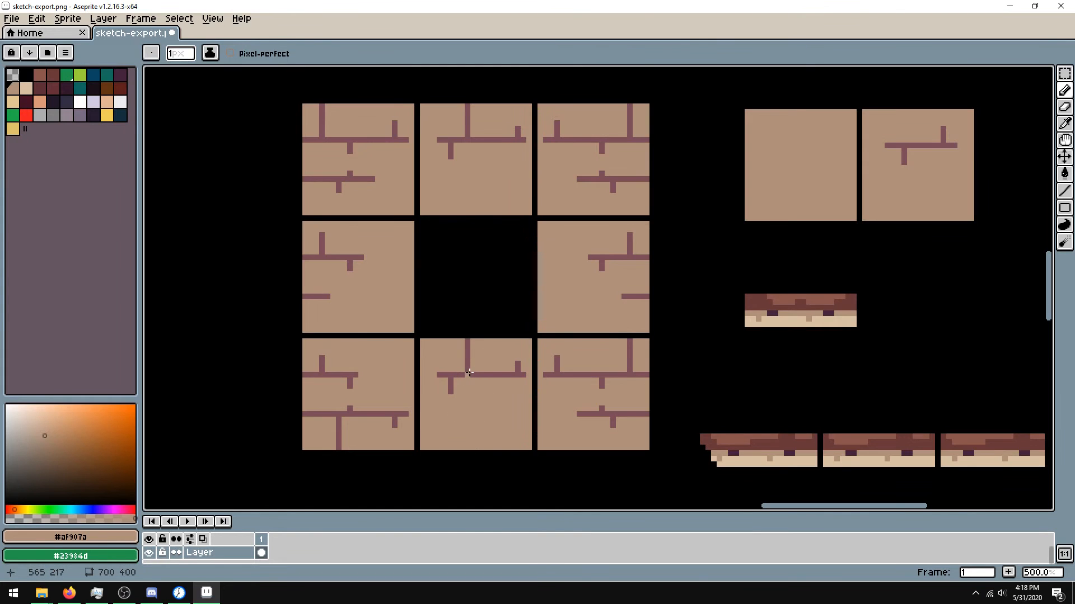
# - Replace the bottom-middle tile's brick lines with a #7b4b58 line about 14 px long, a joint down to the bottom edge and a short stub above
pyautogui.press('g')
pyautogui.click(469, 373)
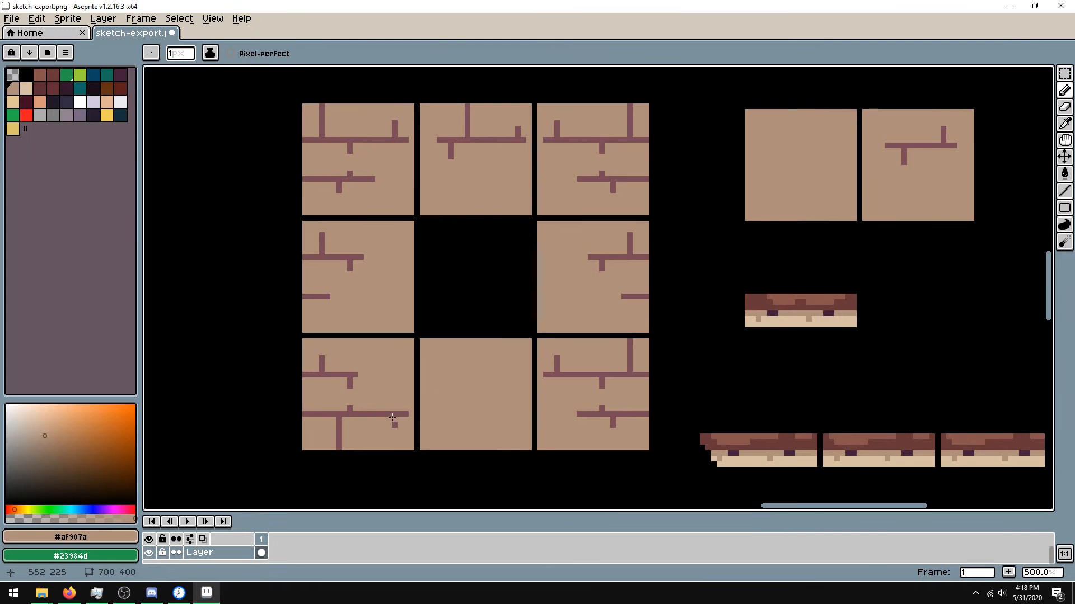
pyautogui.keyDown('alt'); pyautogui.click(395, 413); pyautogui.keyUp('alt')
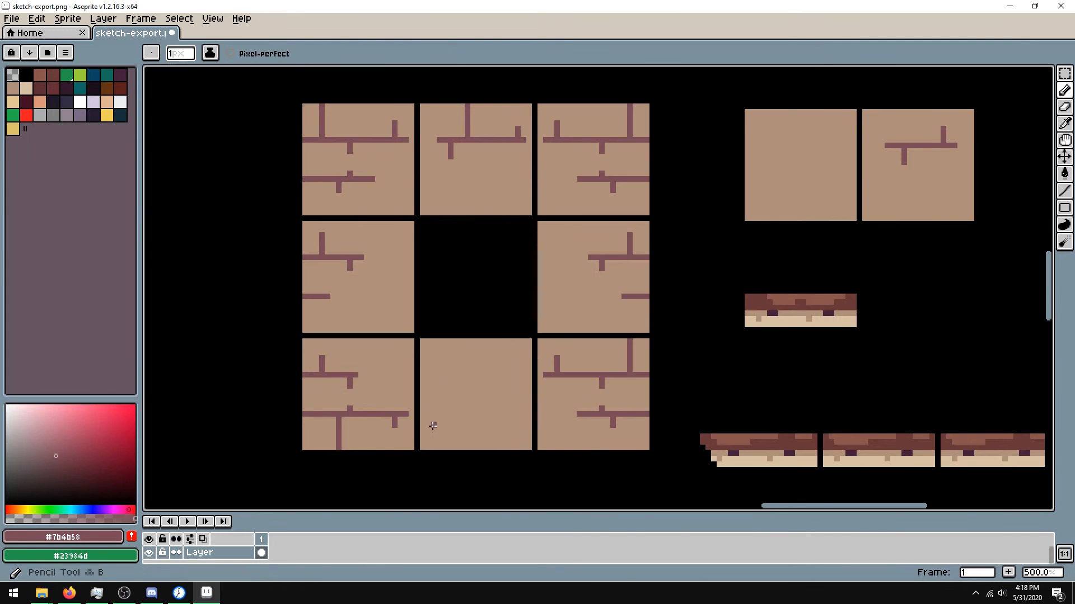
pyautogui.moveTo(451, 414)
pyautogui.mouseDown()
pyautogui.moveTo(512, 413)
pyautogui.moveTo(471, 424)
pyautogui.moveTo(473, 449)
pyautogui.mouseUp()
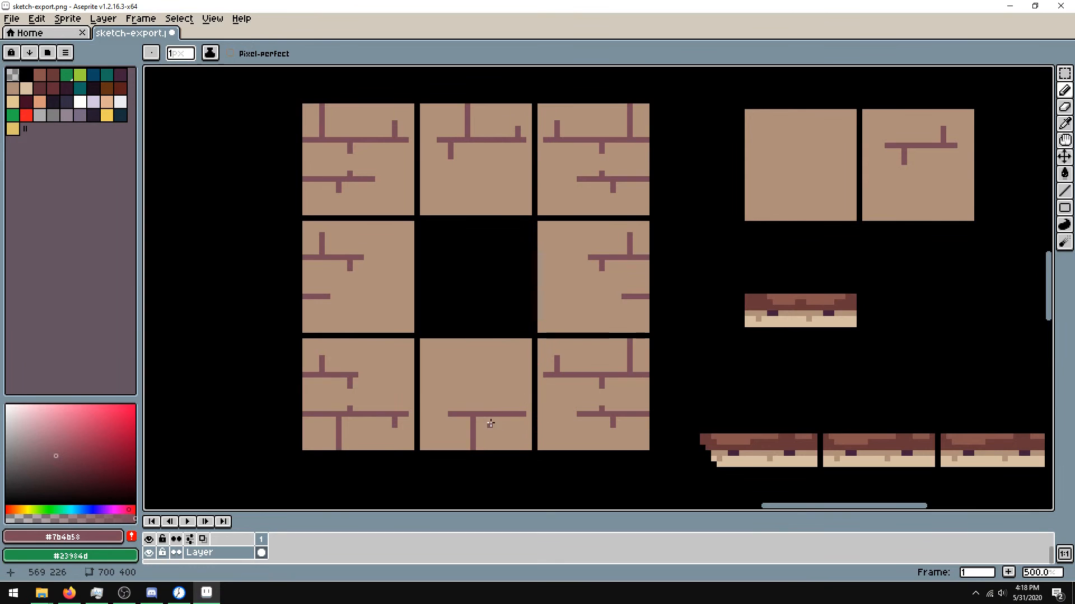
pyautogui.moveTo(512, 408); pyautogui.dragTo(511, 404)
pyautogui.press('m')
pyautogui.moveTo(539, 341); pyautogui.dragTo(650, 449)
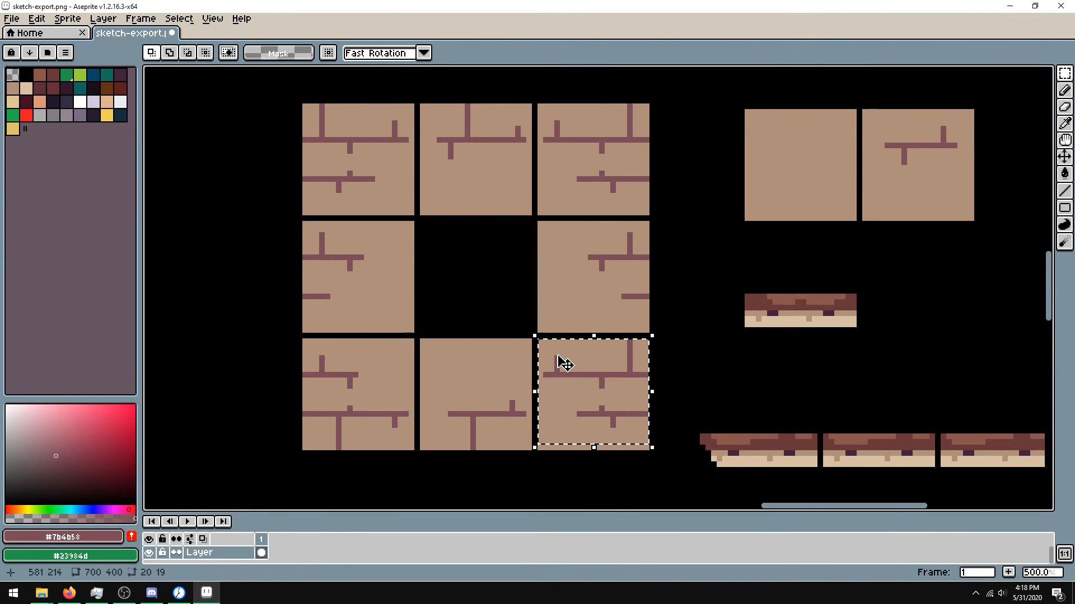
pyautogui.moveTo(572, 363); pyautogui.dragTo(600, 367)
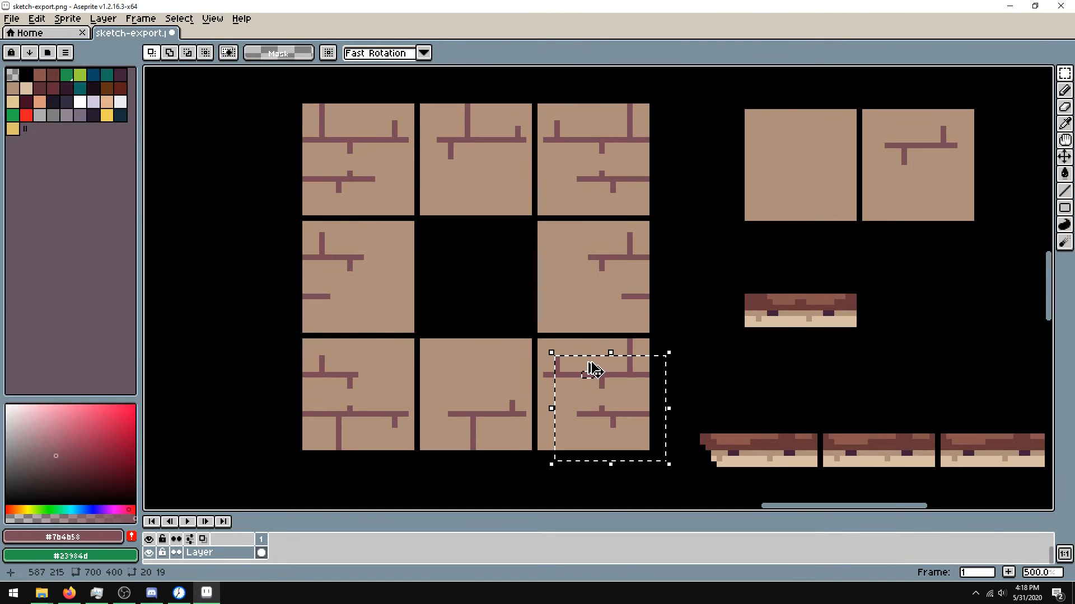
pyautogui.click(598, 336)
pyautogui.press('i')
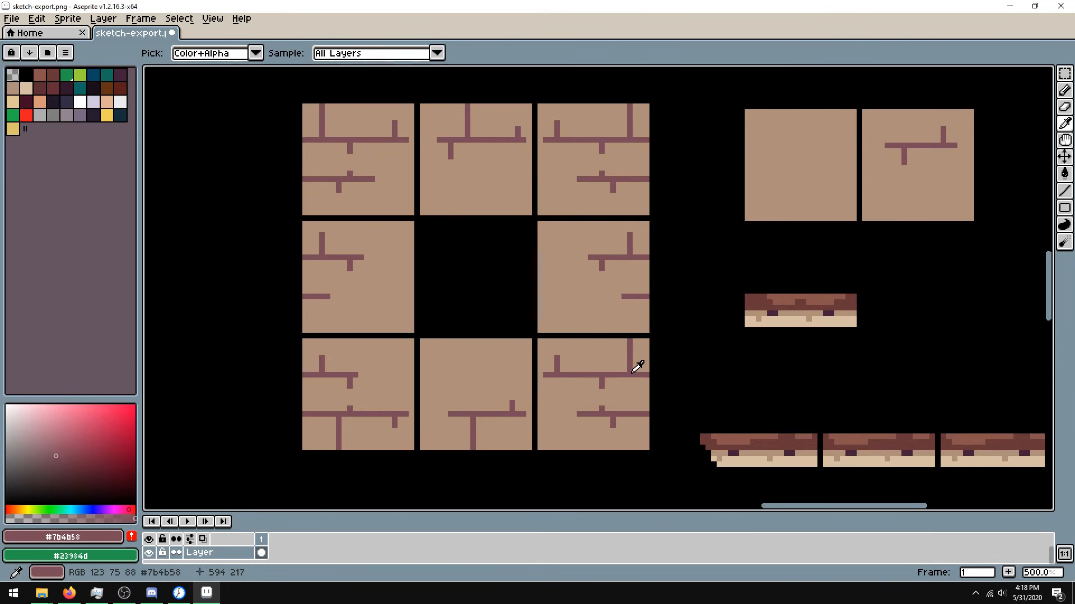
pyautogui.press('b')
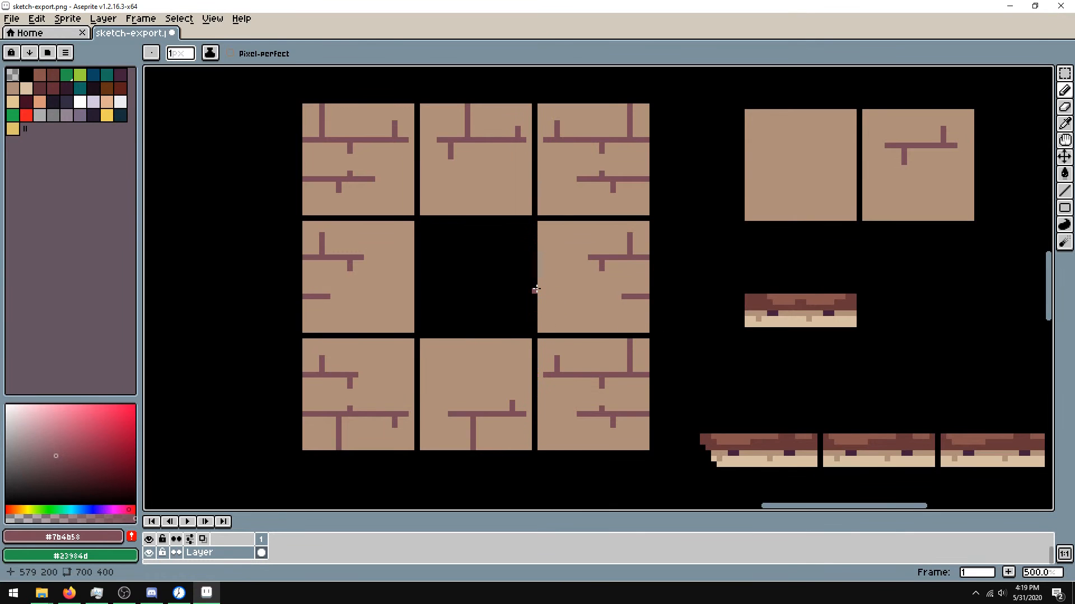
# - Export the sheet as sketch-export2.png at 100% with visible layers and all frames, overwriting any existing file
pyautogui.scroll(-4, 504, 247)
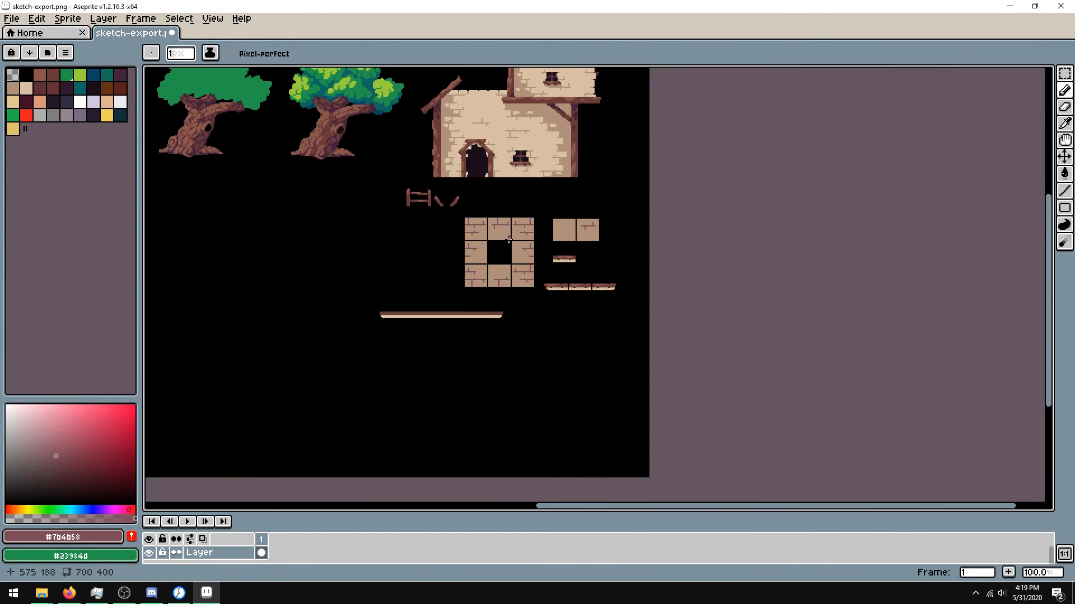
pyautogui.scroll(1, 509, 241)
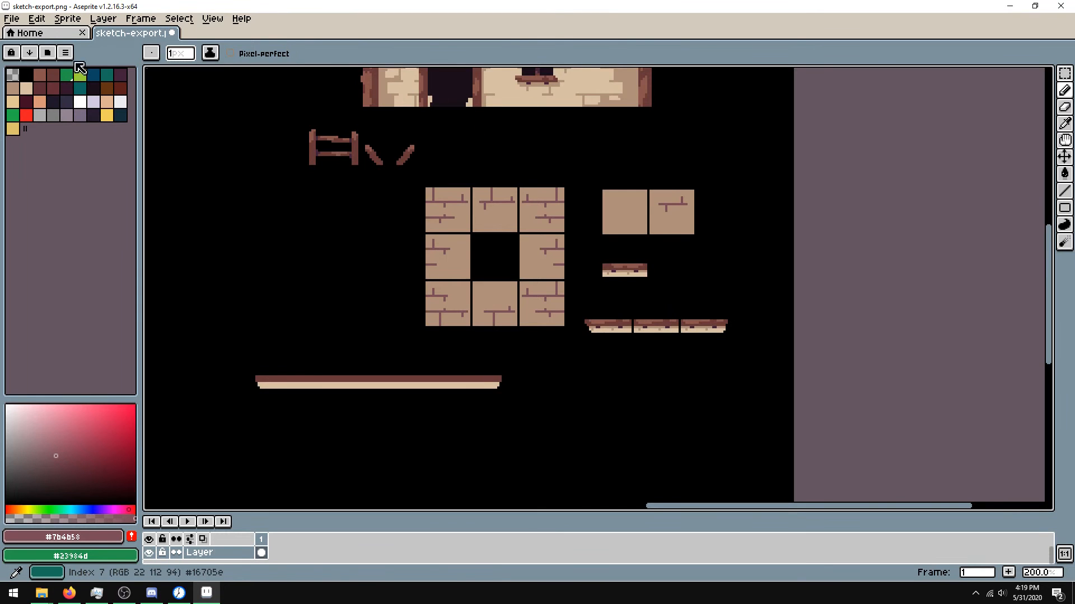
pyautogui.click(12, 18)
pyautogui.click(54, 106)
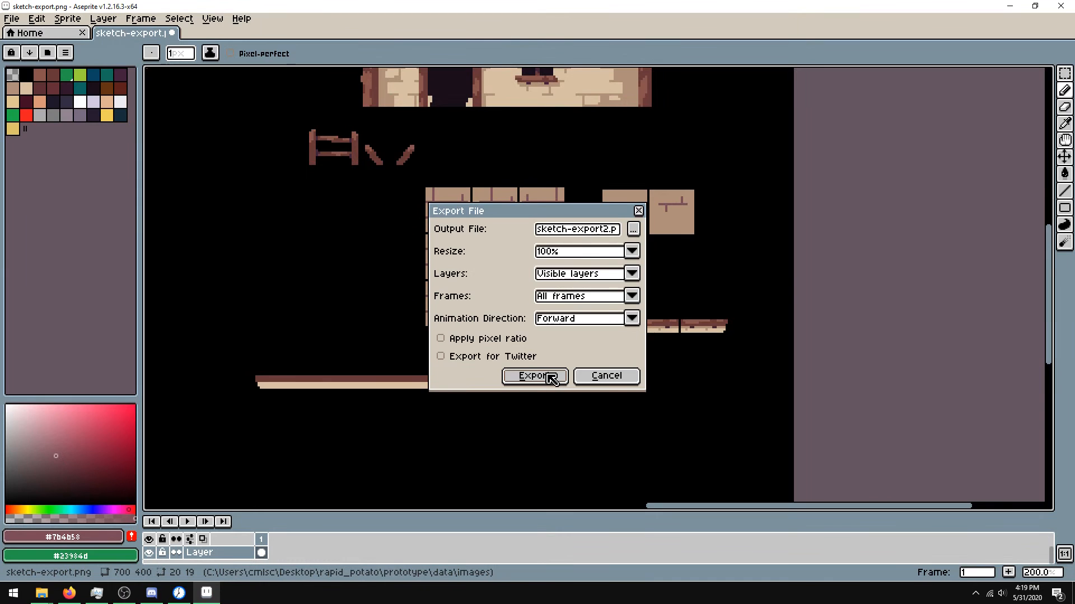
pyautogui.moveTo(617, 232)
pyautogui.mouseDown()
pyautogui.moveTo(627, 234)
pyautogui.moveTo(598, 232)
pyautogui.mouseUp()
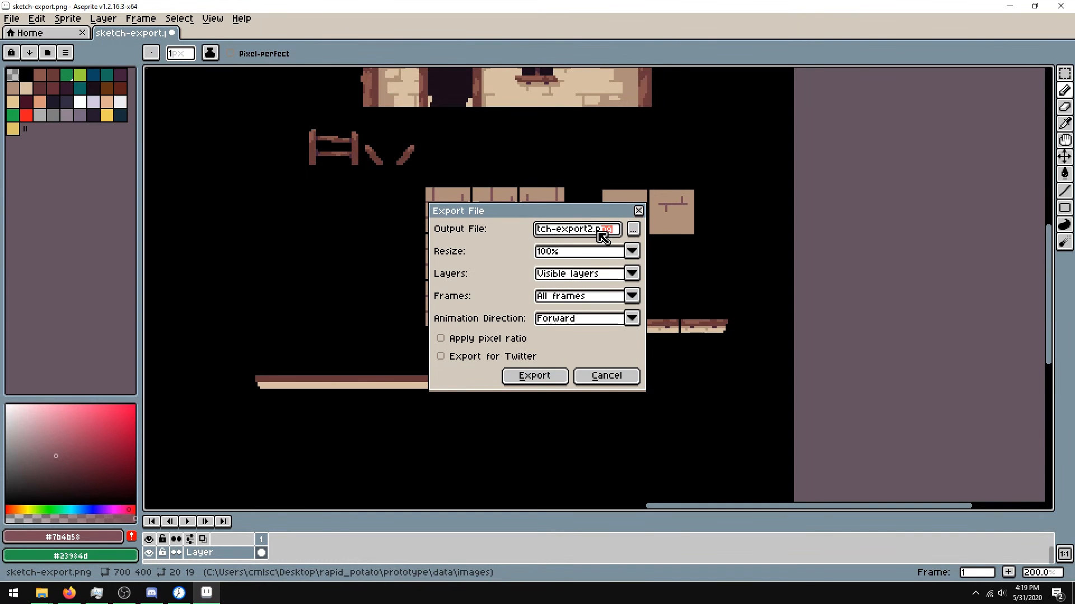
pyautogui.click(544, 379)
pyautogui.click(530, 329)
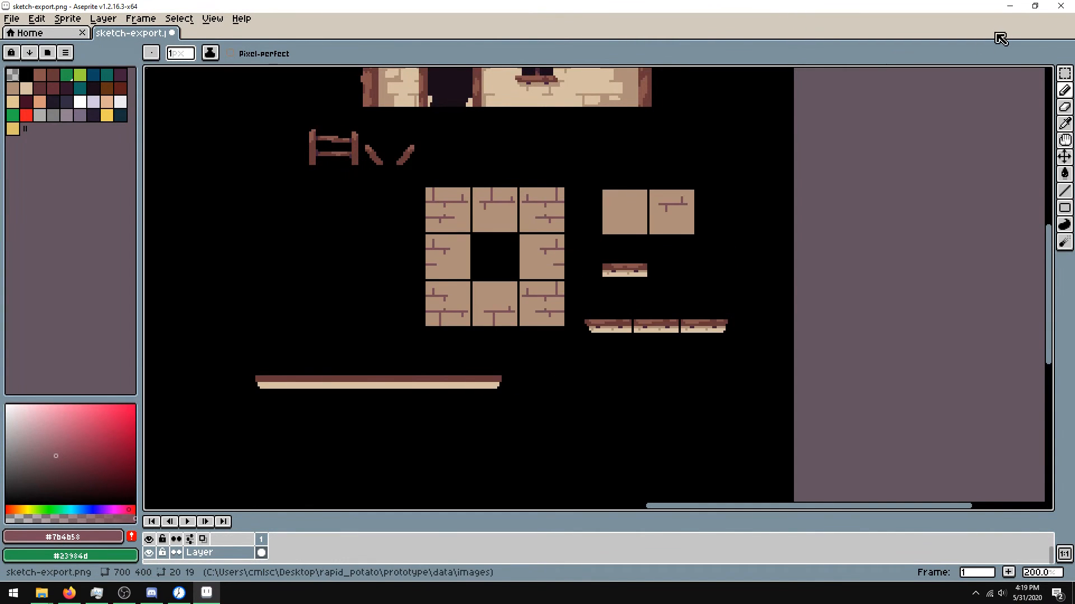
# - Switch to File Explorer, go to rapid_potato > prototype > data > images, and open sketch-export2.png in Paint at 200% zoom
pyautogui.click(1009, 6)
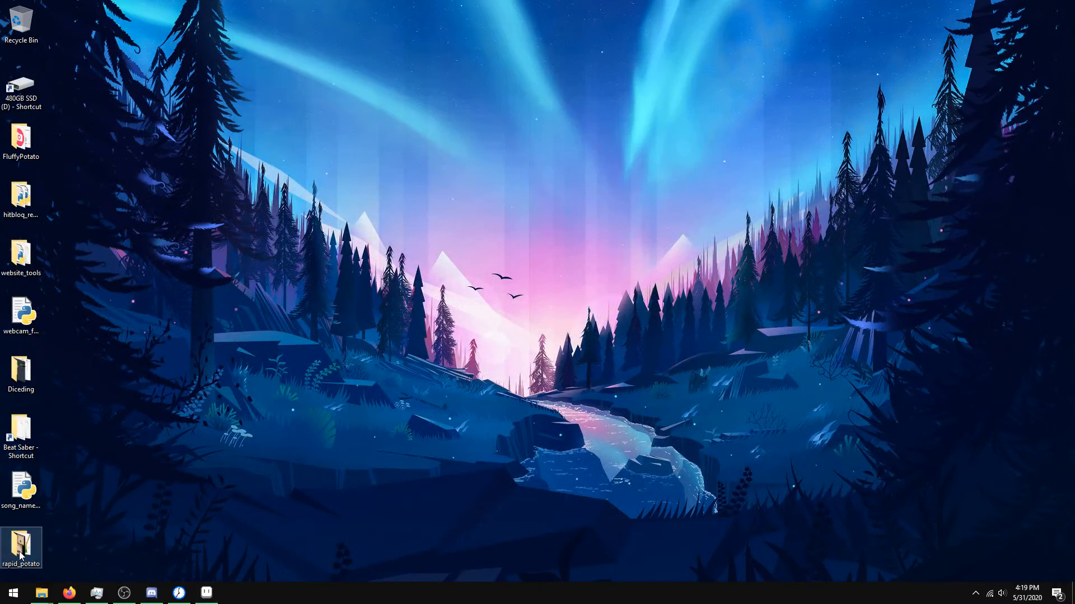
pyautogui.moveTo(1074, 117); pyautogui.dragTo(550, 119)
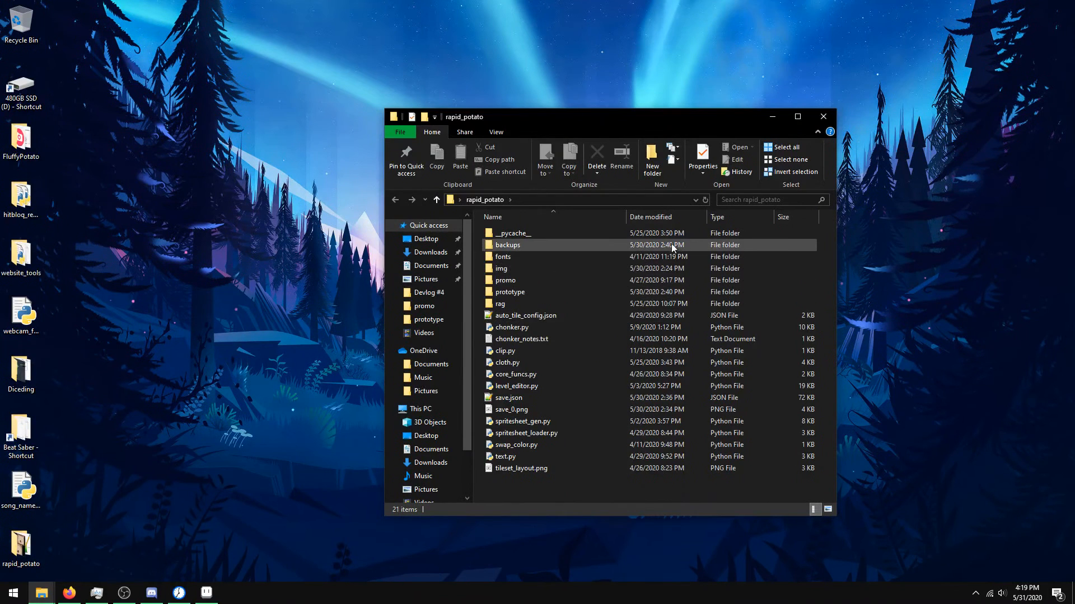
pyautogui.doubleClick(522, 289)
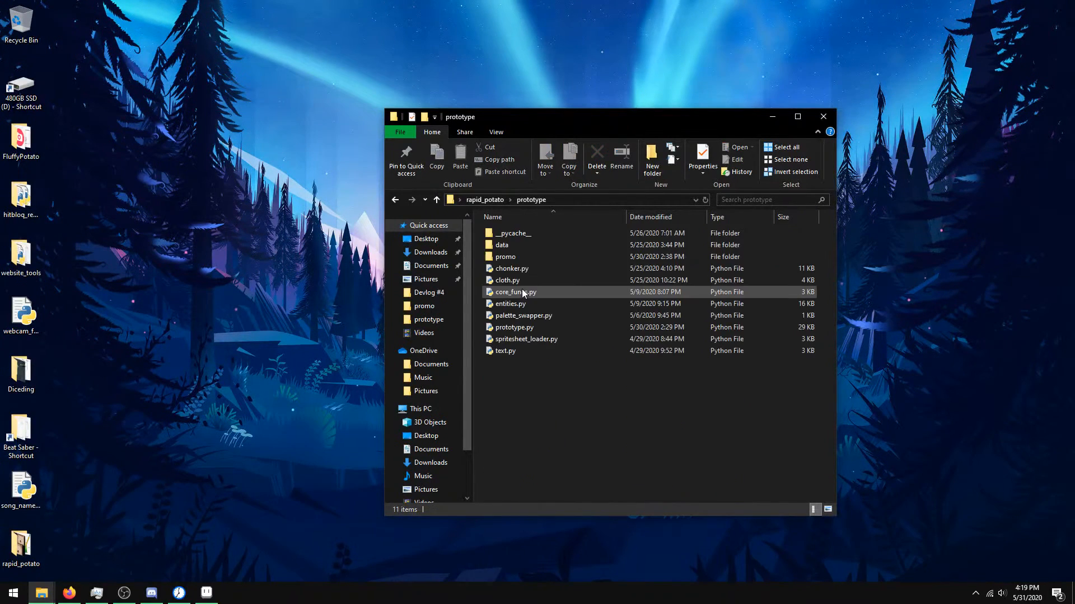
pyautogui.doubleClick(527, 246)
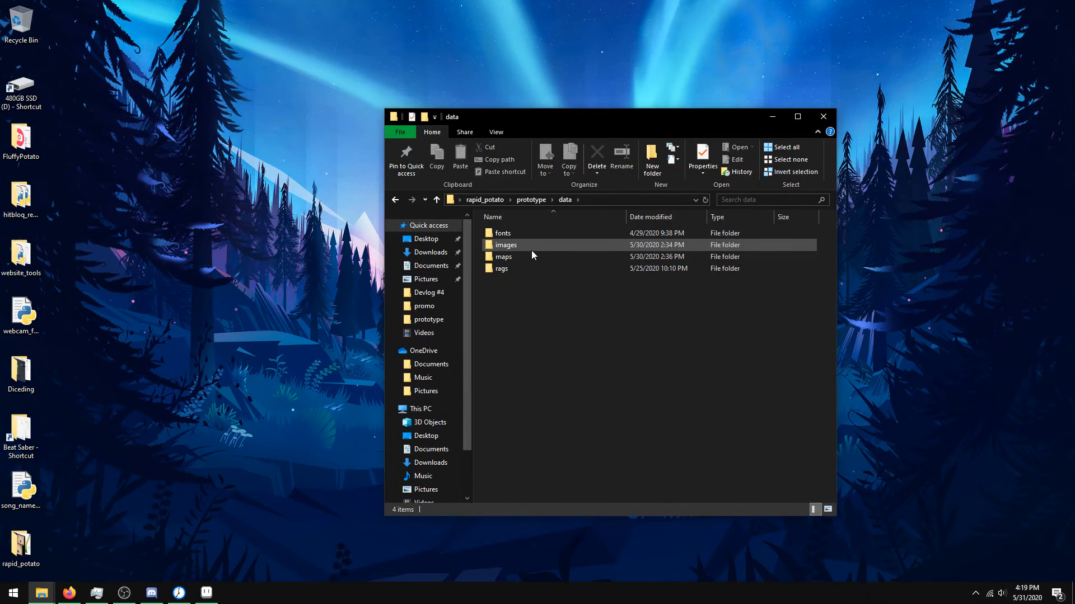
pyautogui.doubleClick(532, 251)
pyautogui.click(649, 389)
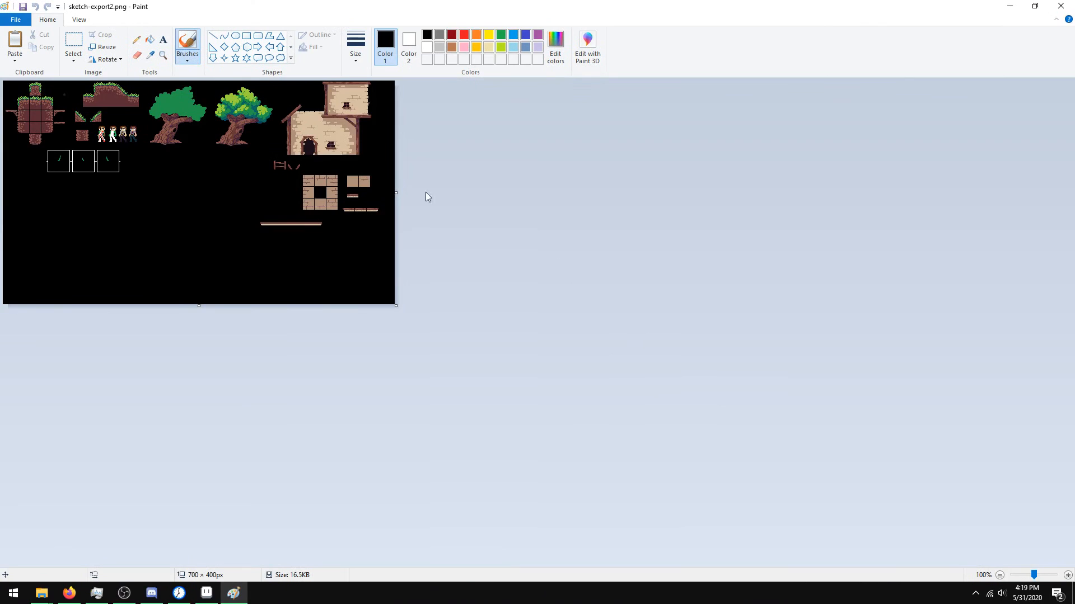
pyautogui.keyDown('ctrl'); pyautogui.scroll(1, 479, 170); pyautogui.keyUp('ctrl')
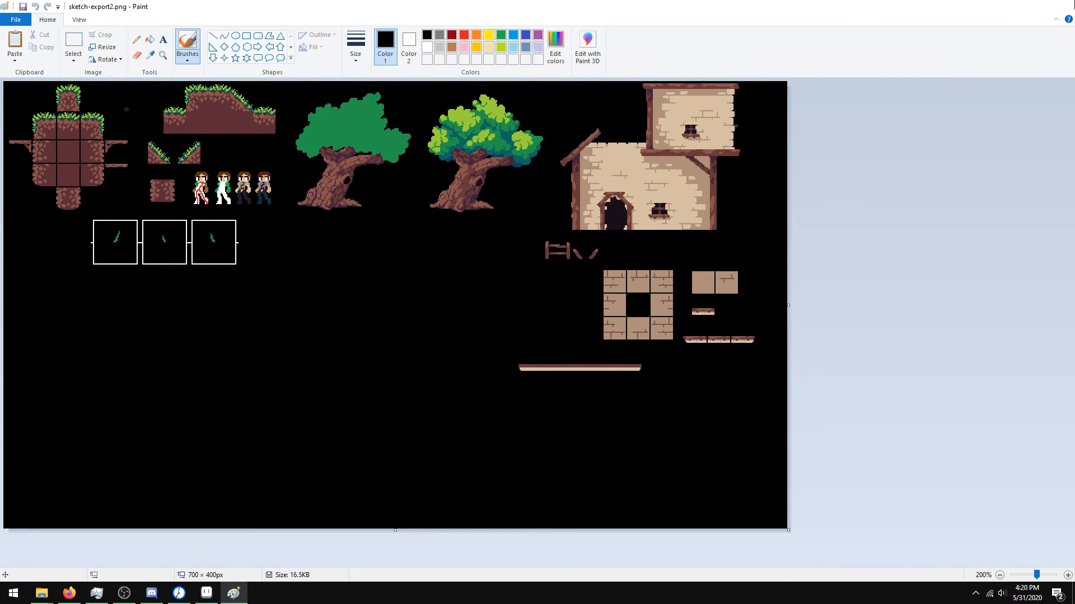
# - Reopen sketch-export2.png in Paint to check the exported tiles, and close it
pyautogui.click(1061, 6)
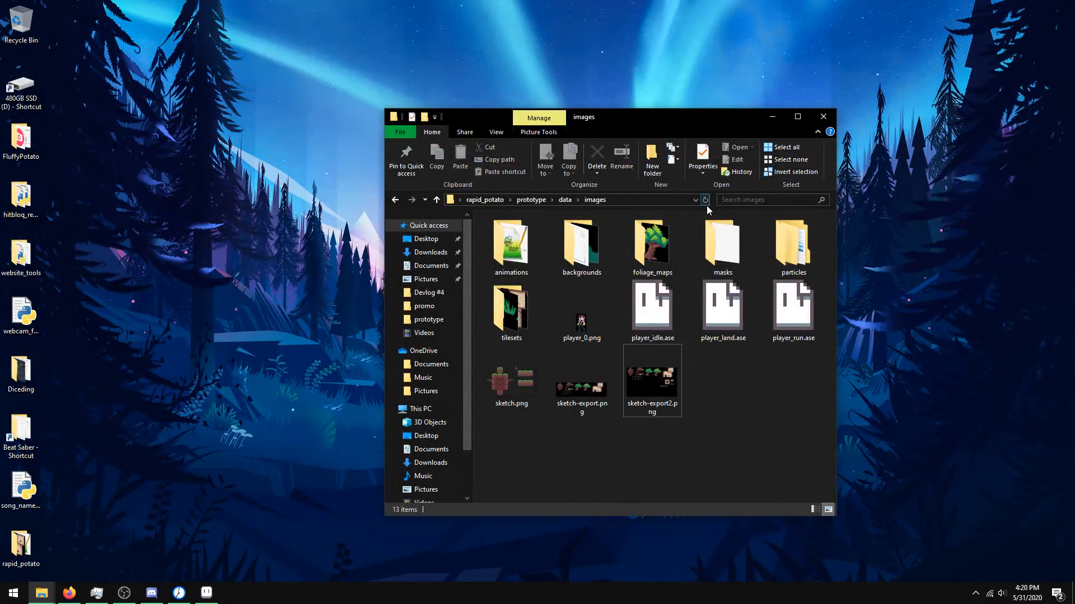
pyautogui.click(629, 410)
pyautogui.doubleClick(629, 411)
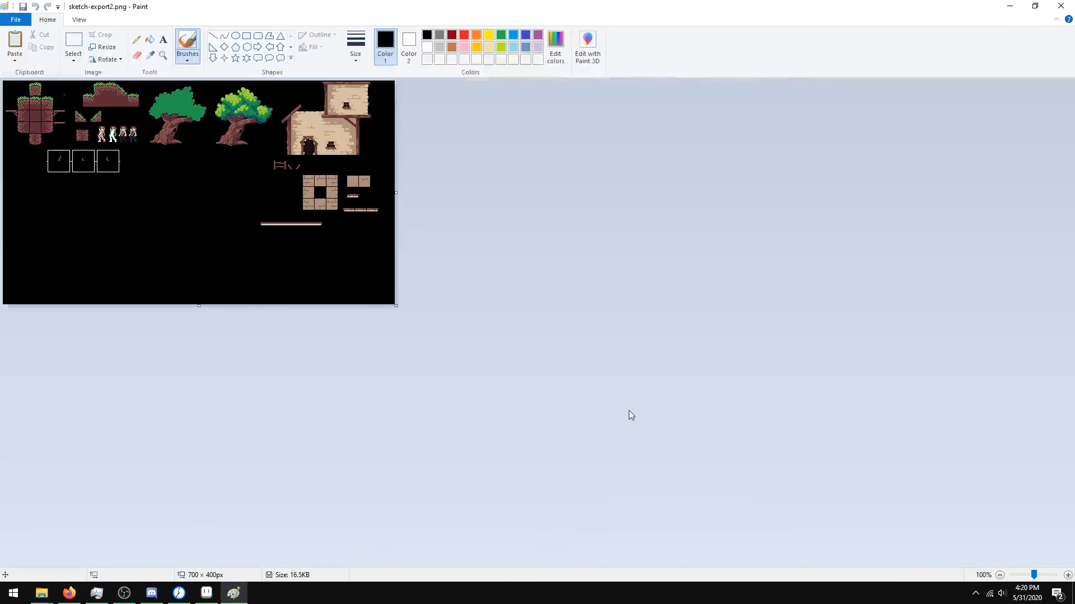
pyautogui.click(1060, 5)
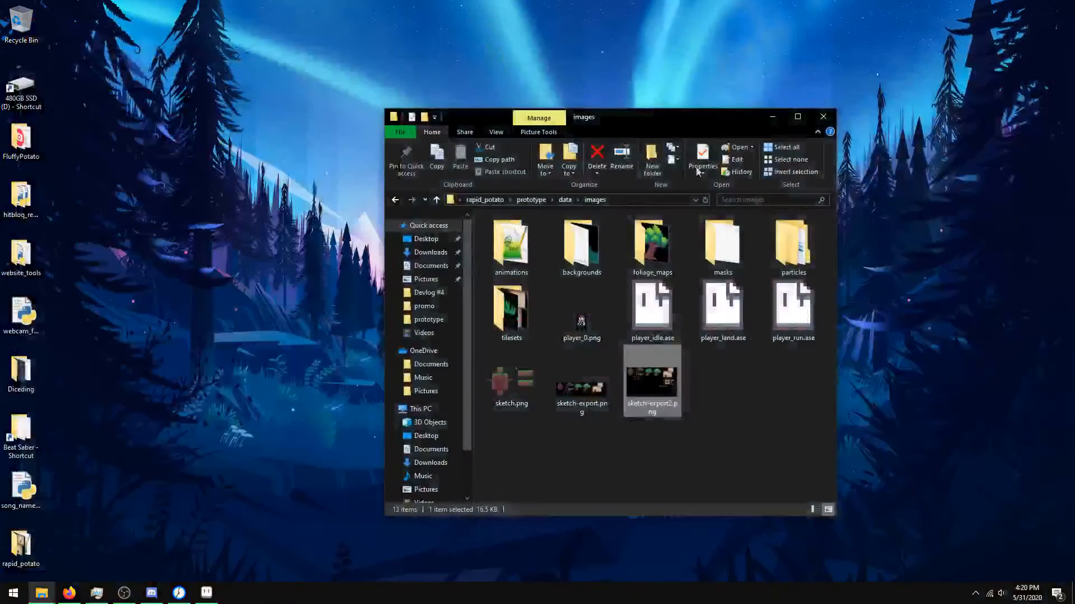
pyautogui.click(728, 470)
pyautogui.doubleClick(637, 408)
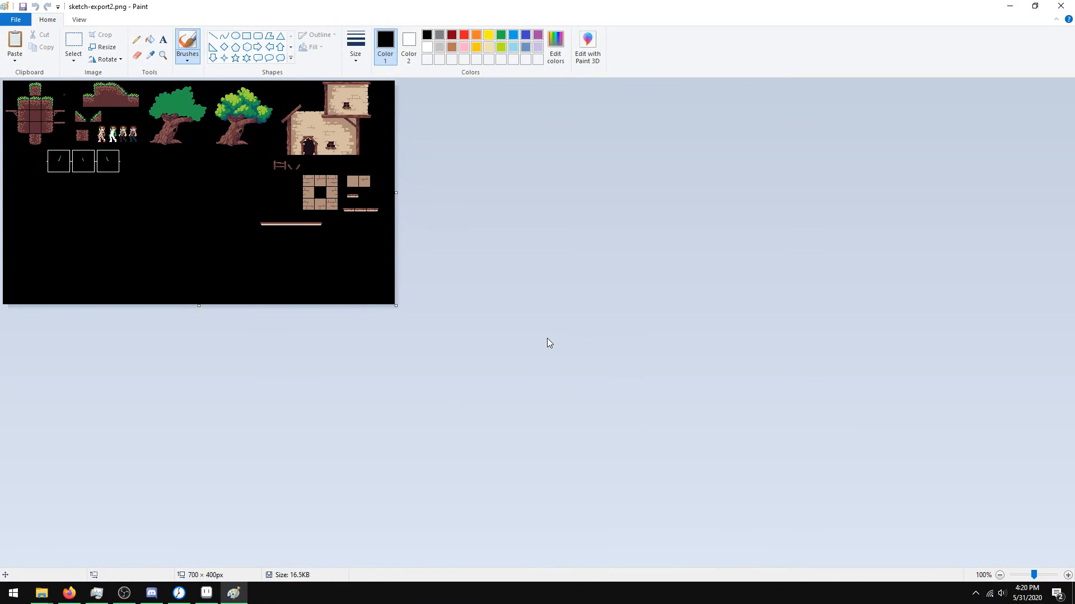
pyautogui.click(1060, 6)
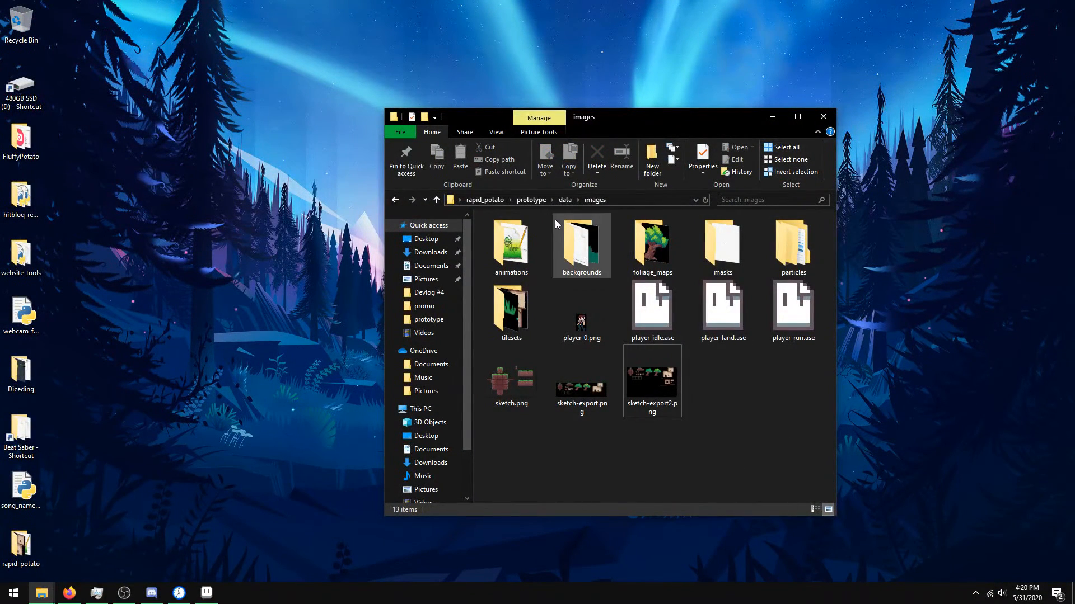
# - Run spritesheet_gen.py from the rapid_potato folder on prototype/data/images/sketch-export2.png
pyautogui.click(566, 201)
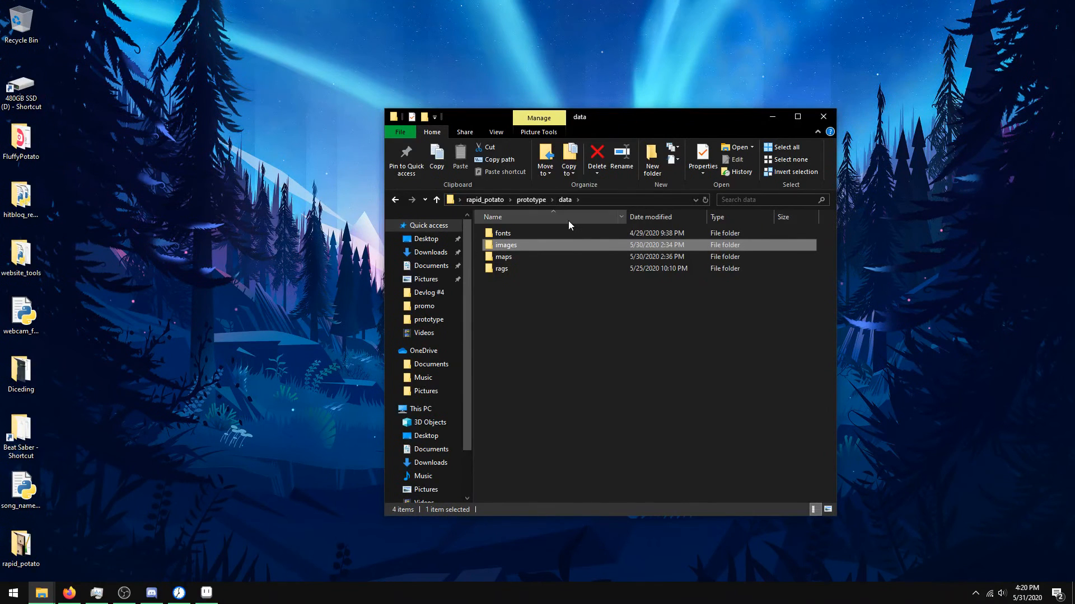
pyautogui.click(523, 244)
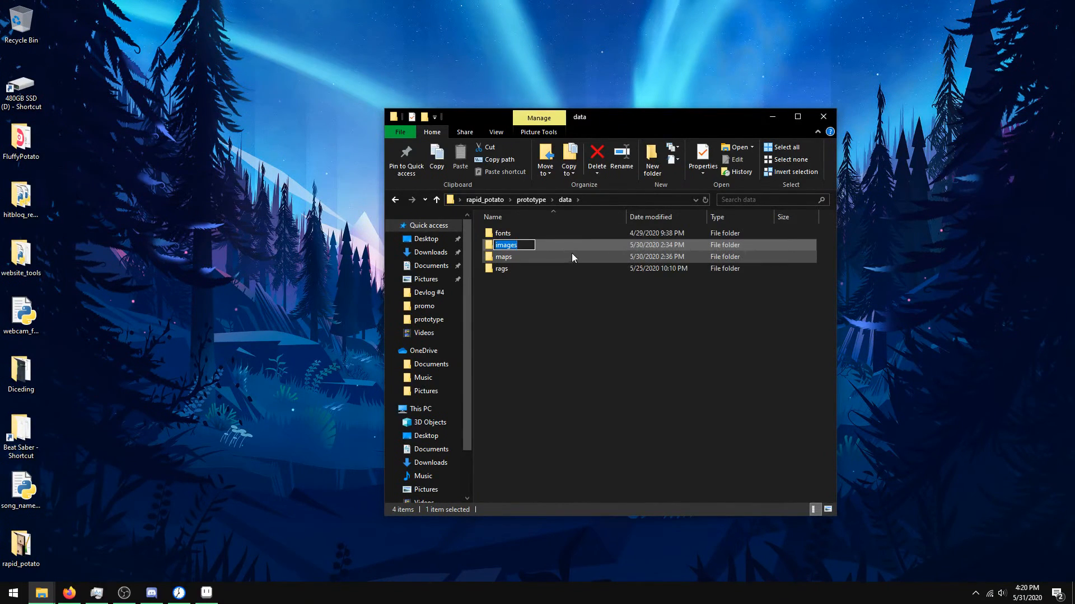
pyautogui.click(485, 200)
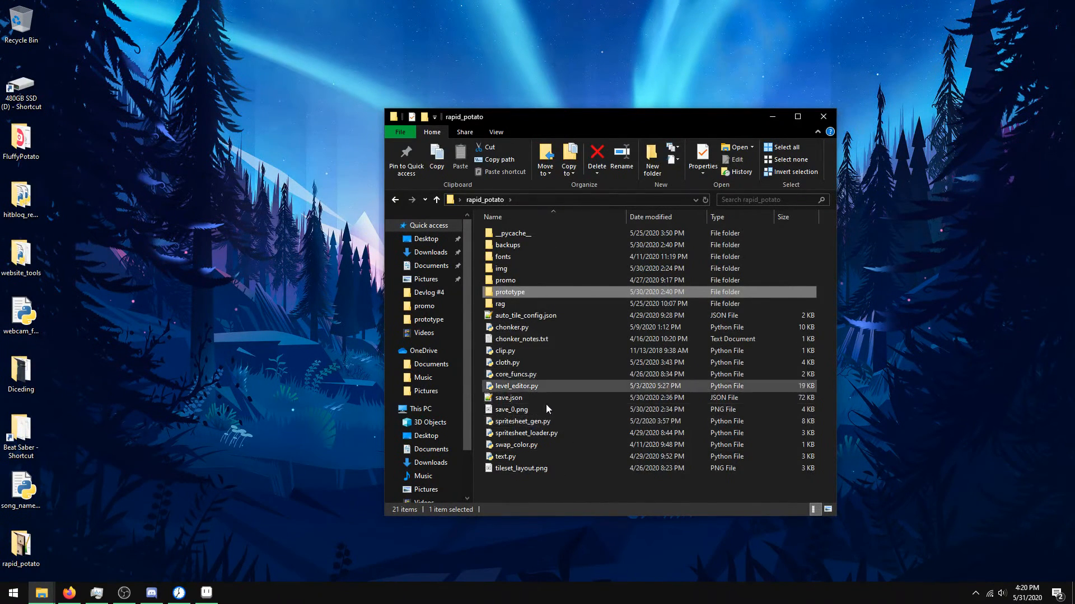
pyautogui.doubleClick(532, 421)
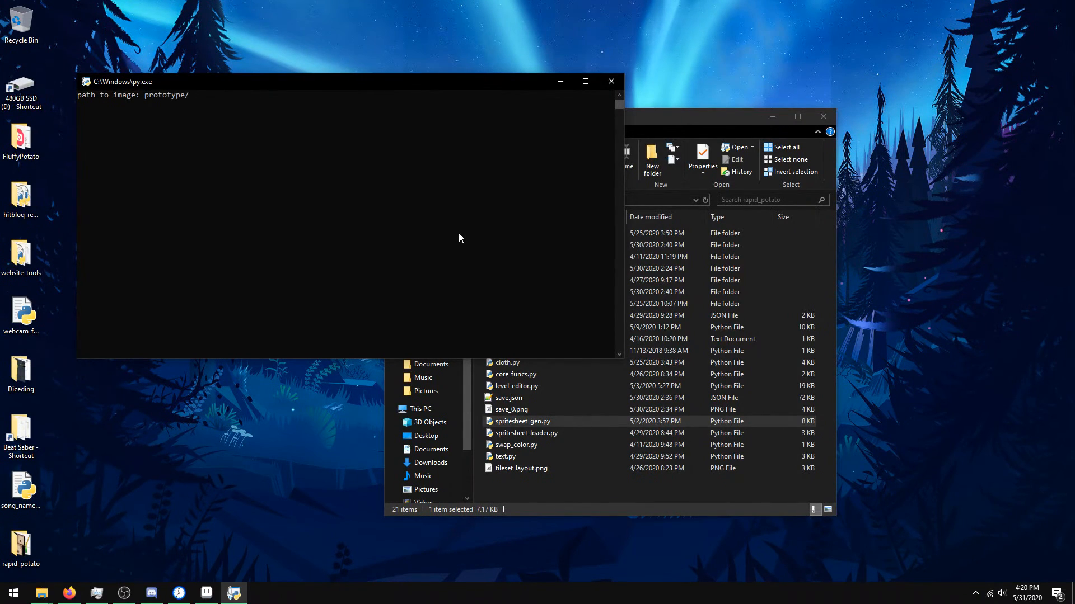
pyautogui.write('ata/images')
pyautogui.press('BackSpace')
pyautogui.press('BackSpace')
pyautogui.press('BackSpace')
pyautogui.write('sketch-export2.png')
pyautogui.press('Return')
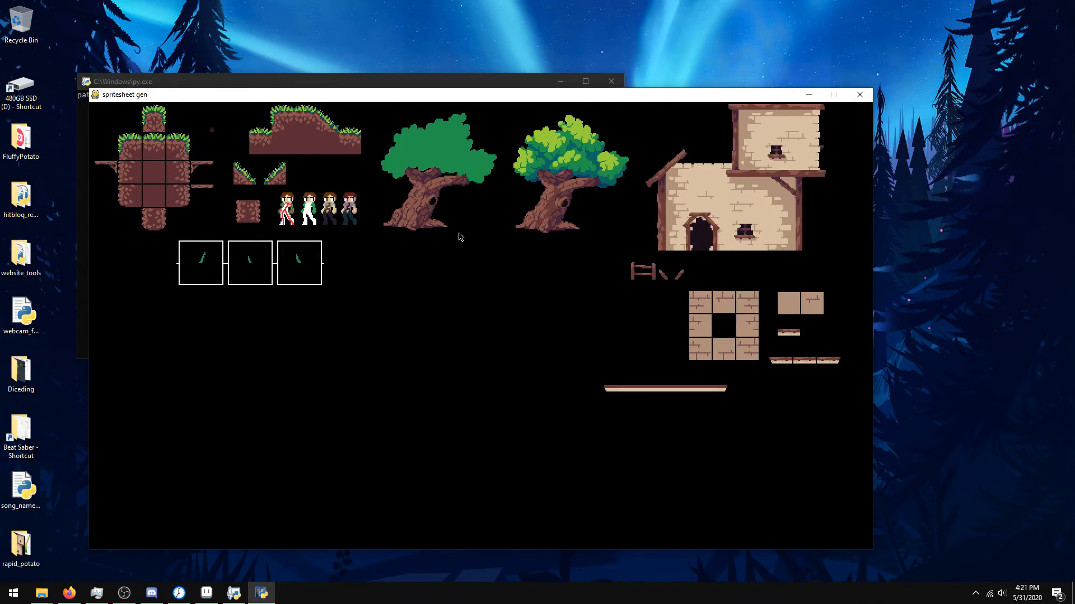
# - Mark the brick ring's three top tiles in the sprite sheet generator, and close it after viewing its script source
pyautogui.click(701, 311)
pyautogui.click(731, 309)
pyautogui.click(746, 311)
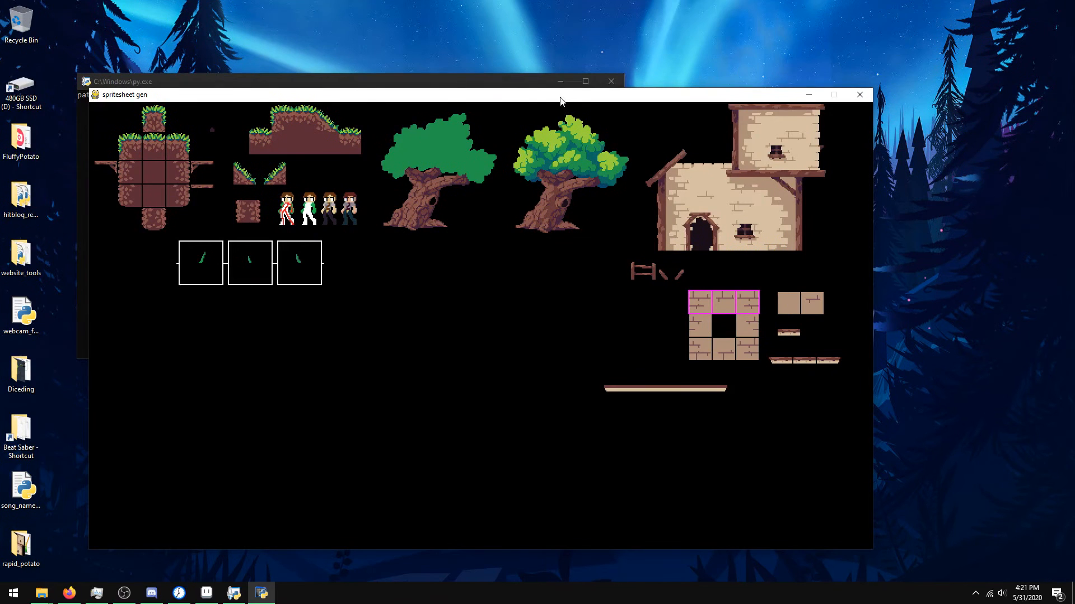
pyautogui.moveTo(560, 96); pyautogui.dragTo(729, 32)
pyautogui.click(506, 495)
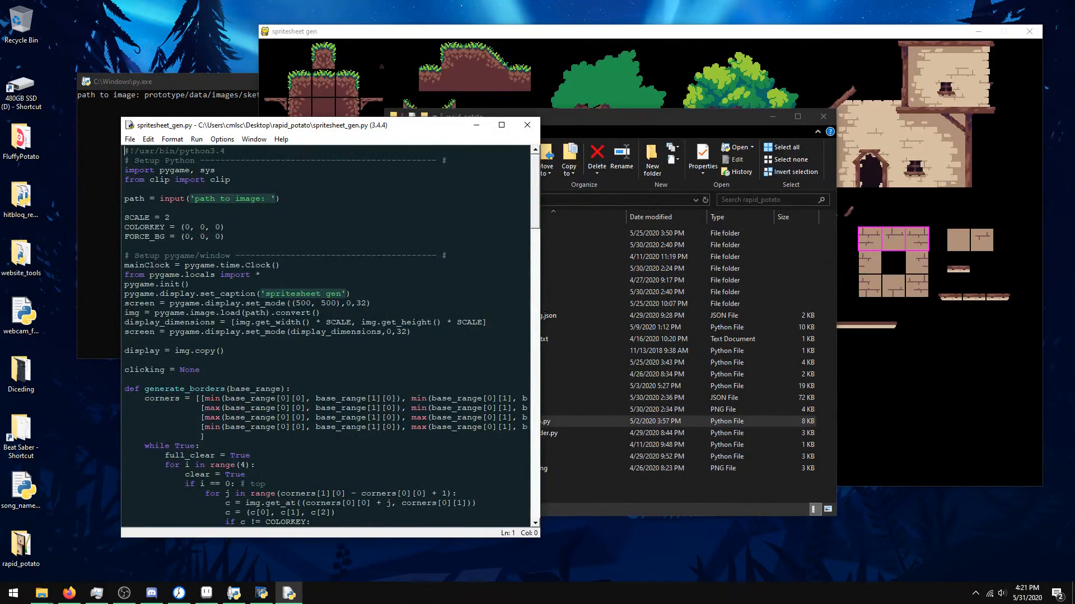
pyautogui.click(526, 125)
pyautogui.click(1039, 32)
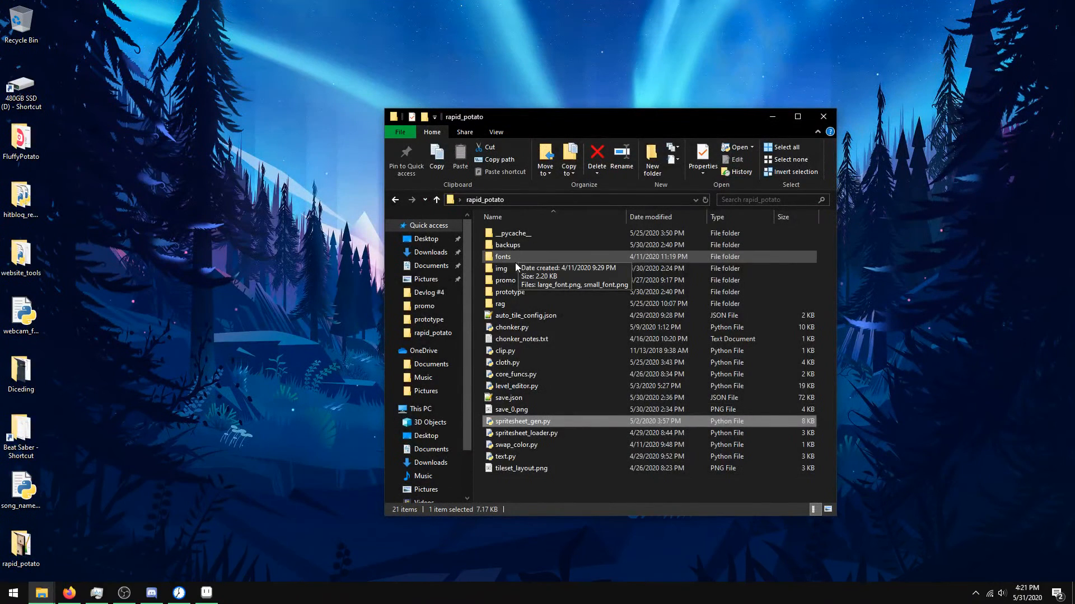
# - Open sketch-export2.png from rapid_potato > prototype > data > images in Paint
pyautogui.doubleClick(512, 267)
pyautogui.click(495, 202)
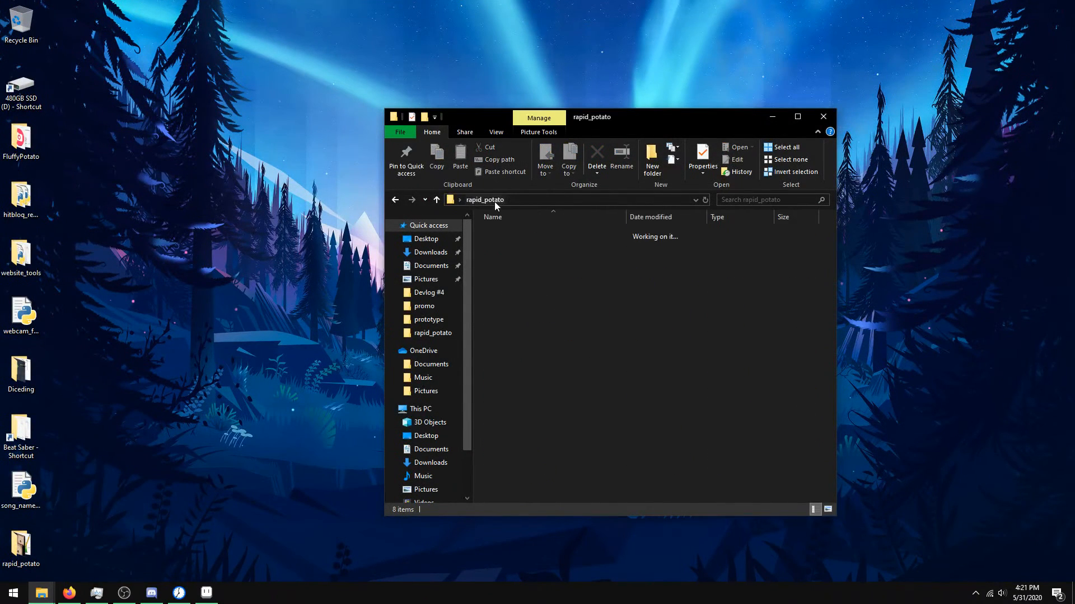
pyautogui.doubleClick(519, 292)
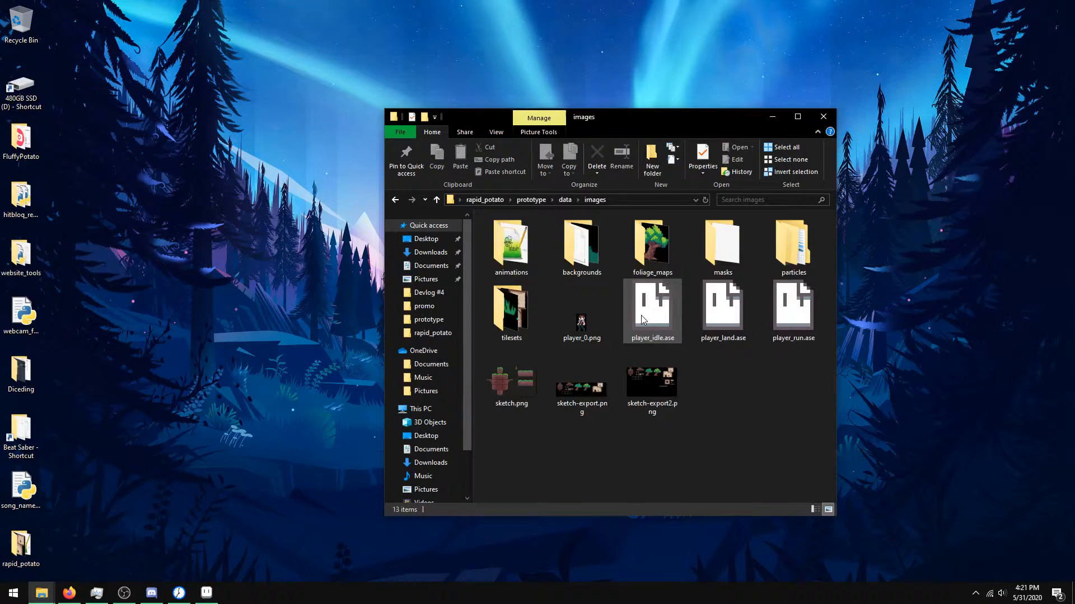
pyautogui.doubleClick(653, 384)
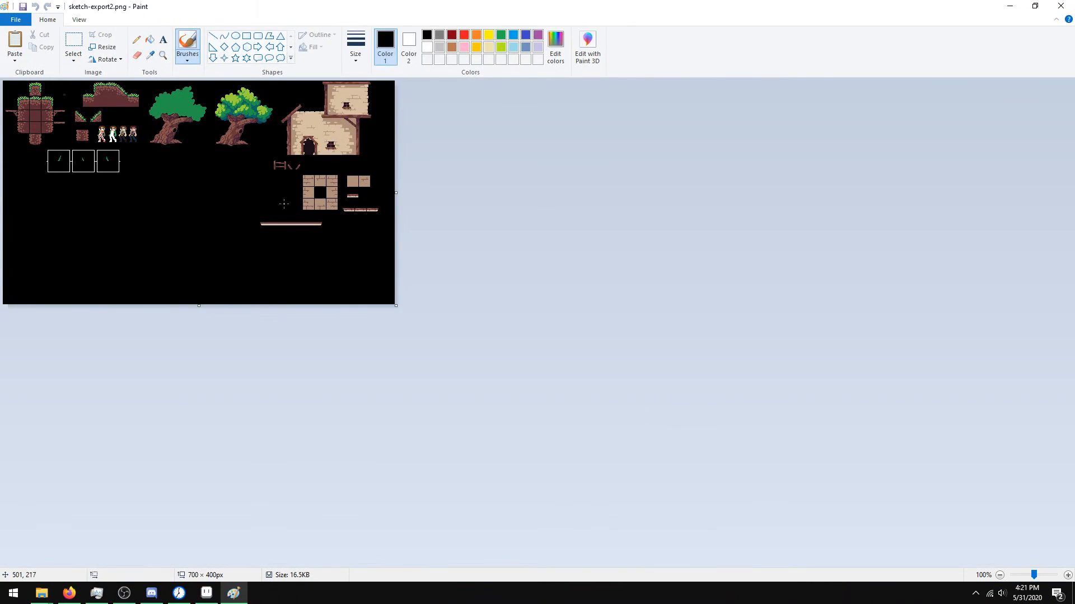
# - Notch the outer upper corners of the brick ring's top-left and top-right tiles with black Pencil pixels, and save and close the image
pyautogui.scroll(2, 699, 310)
pyautogui.scroll(1, 699, 310)
pyautogui.moveTo(448, 564); pyautogui.dragTo(917, 573)
pyautogui.click(150, 55)
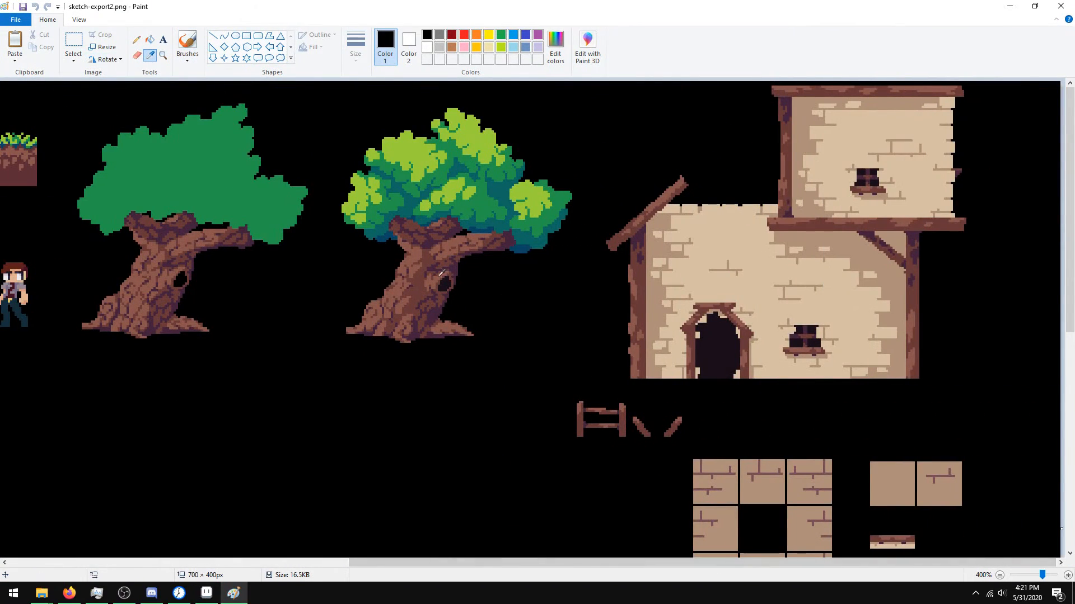
pyautogui.click(137, 39)
pyautogui.scroll(2, 559, 426)
pyautogui.scroll(-2, 504, 538)
pyautogui.moveTo(487, 563); pyautogui.dragTo(721, 563)
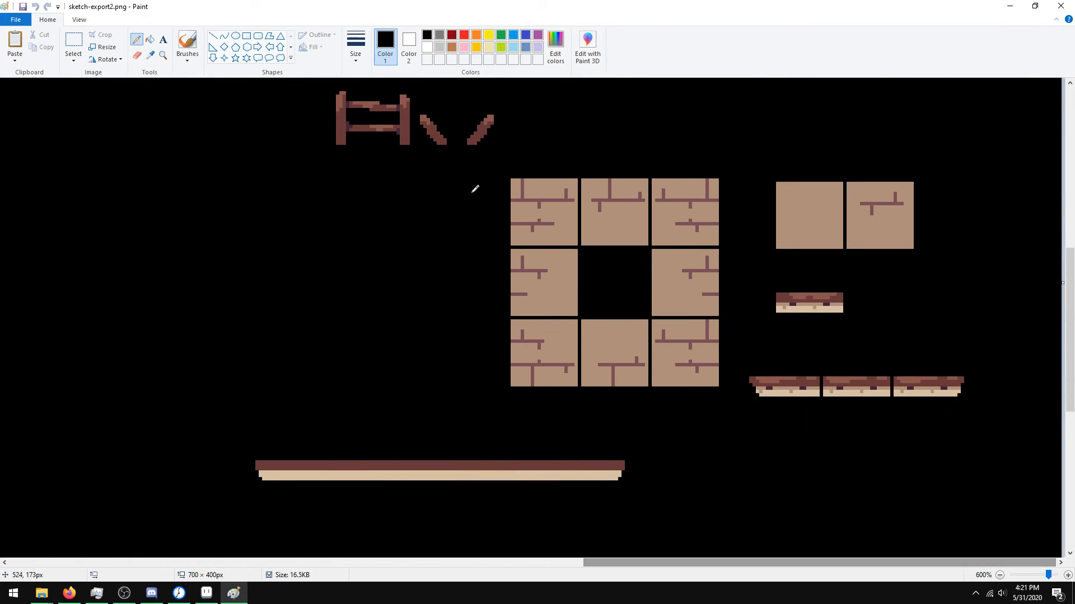
pyautogui.click(512, 182)
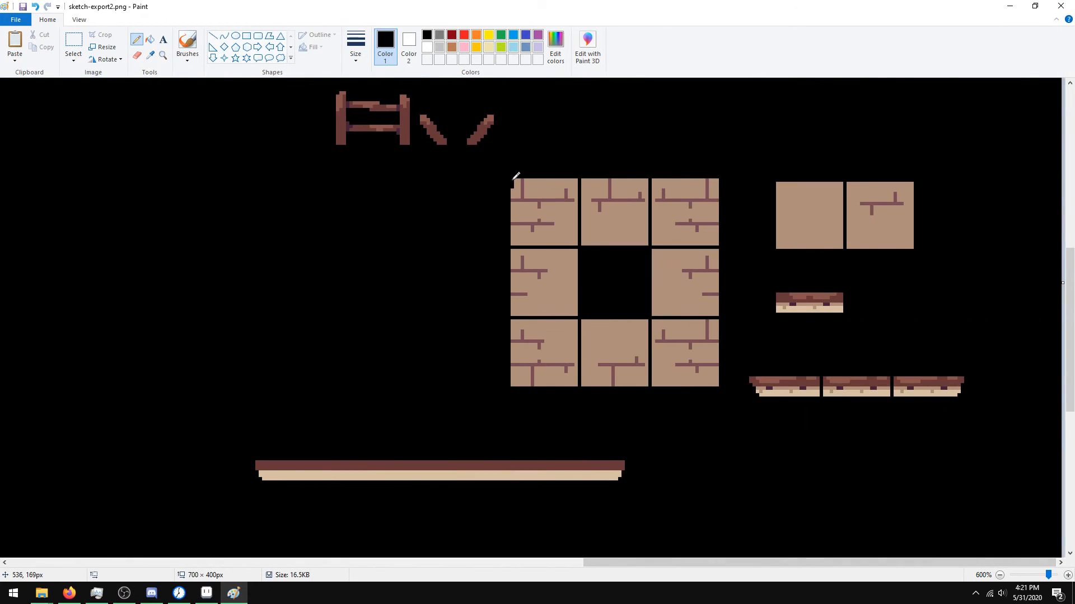
pyautogui.click(512, 190)
pyautogui.click(716, 187)
pyautogui.click(713, 180)
pyautogui.click(1060, 6)
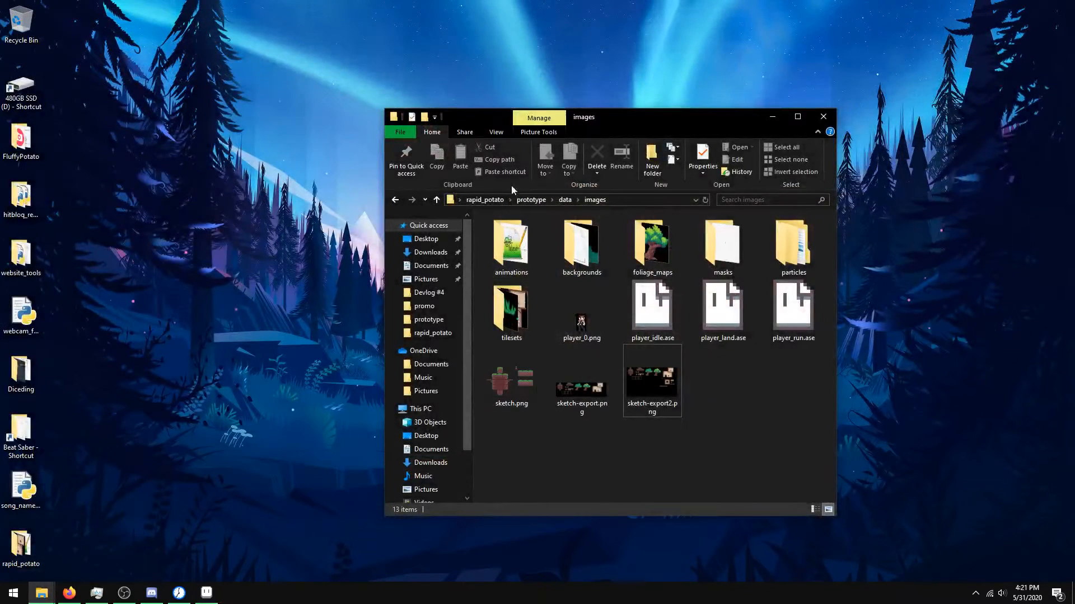
# - Run spritesheet_gen.py on prototype/data/images/sketch-export2.png and mark the brick ring's three top tiles as the first row
pyautogui.click(485, 200)
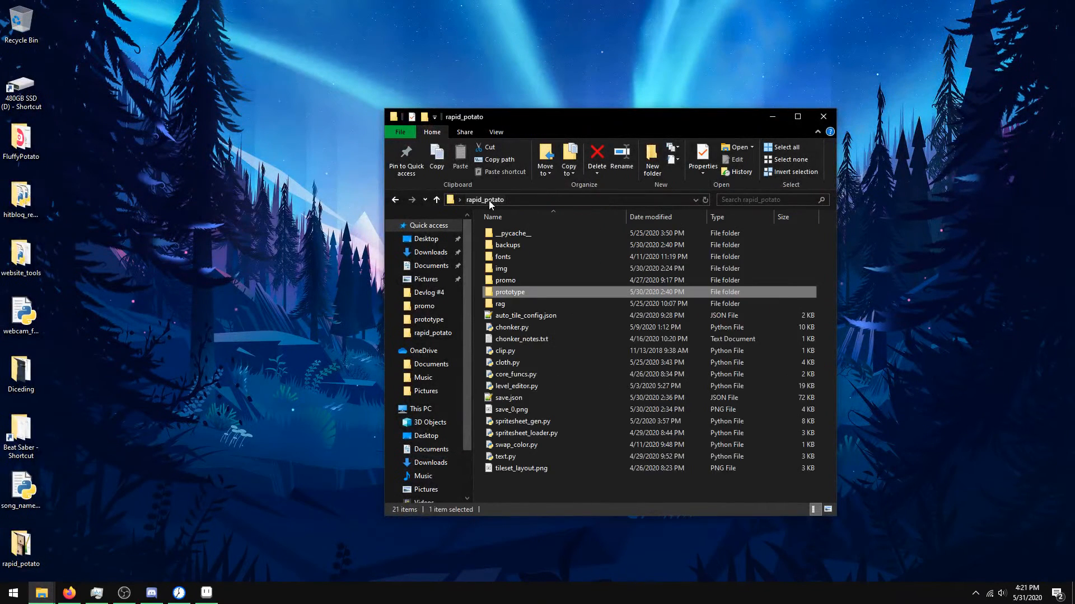
pyautogui.click(537, 423)
pyautogui.doubleClick(537, 422)
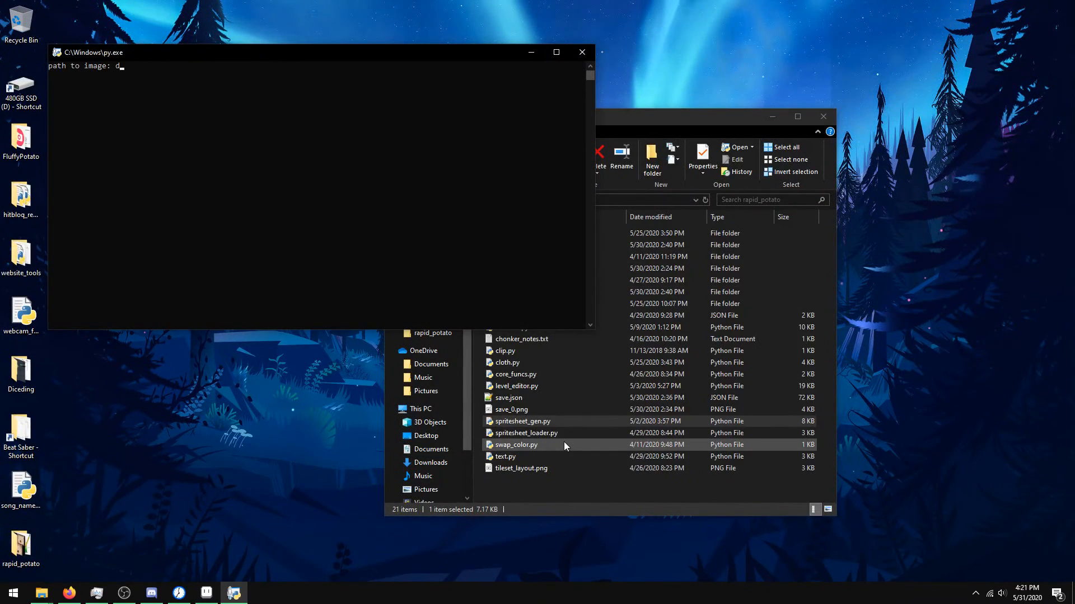
pyautogui.write('prototype/data/images/ske')
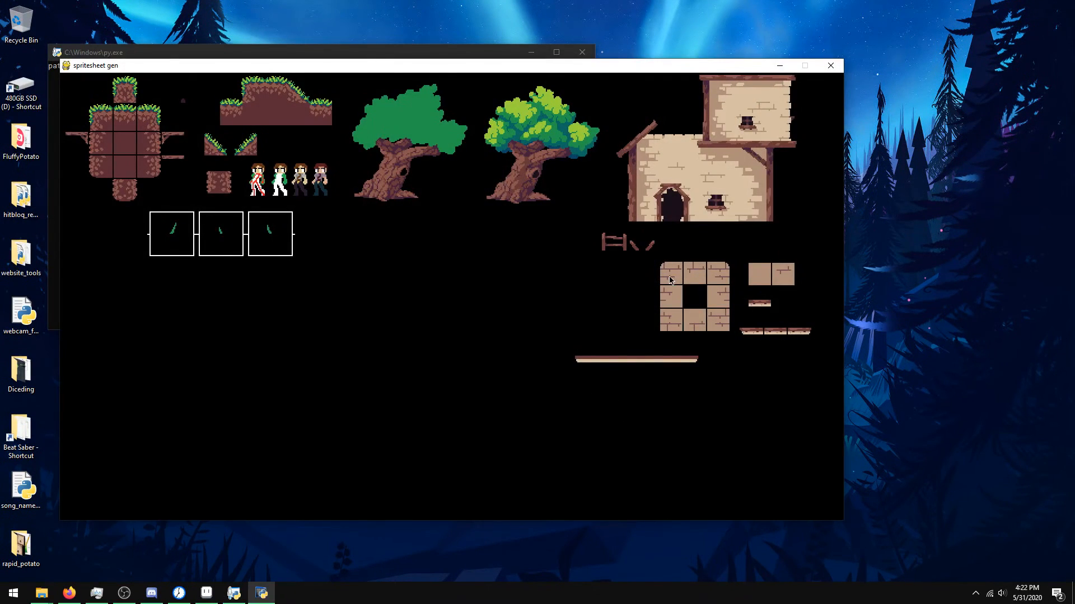
pyautogui.moveTo(672, 283); pyautogui.dragTo(719, 276)
# - Open spritesheet_gen.py in IDLE and read the key bindings in its event-handling code
pyautogui.moveTo(41, 592)
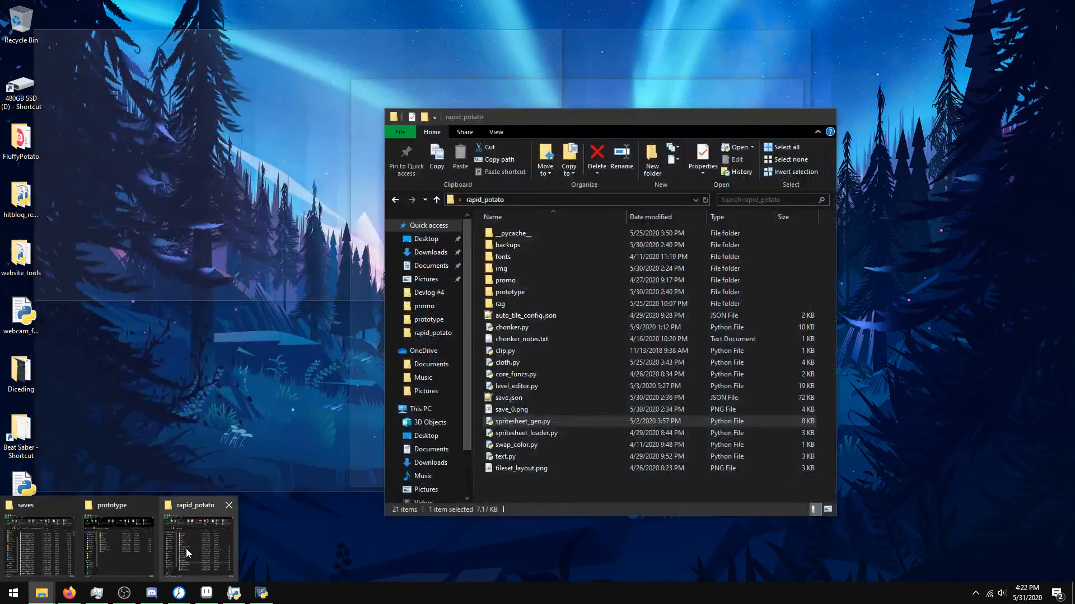
pyautogui.click(186, 549)
pyautogui.rightClick(566, 421)
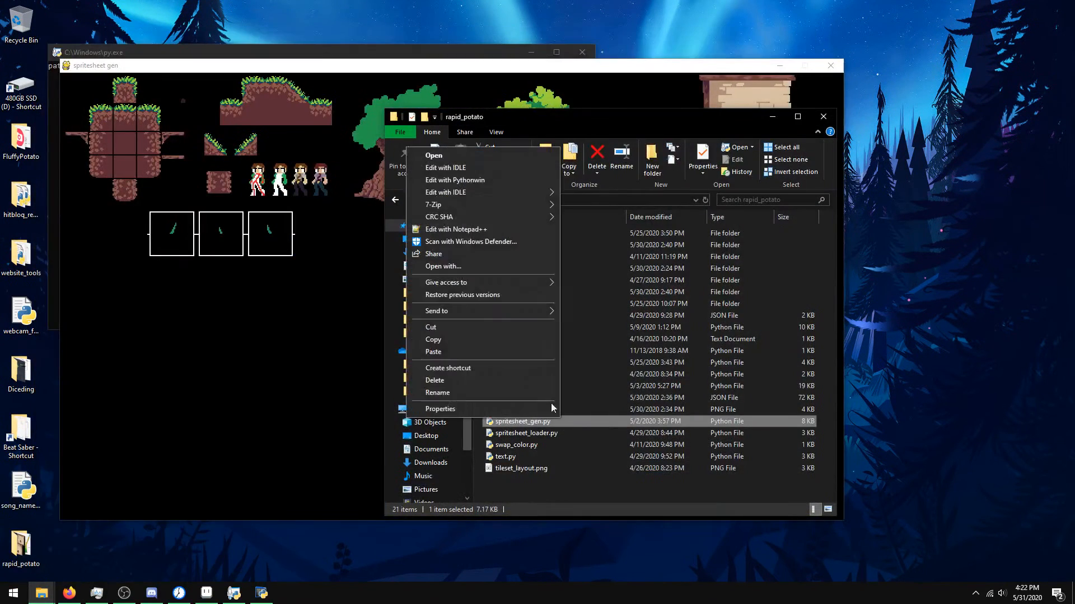
pyautogui.click(495, 169)
pyautogui.scroll(-20, 481, 351)
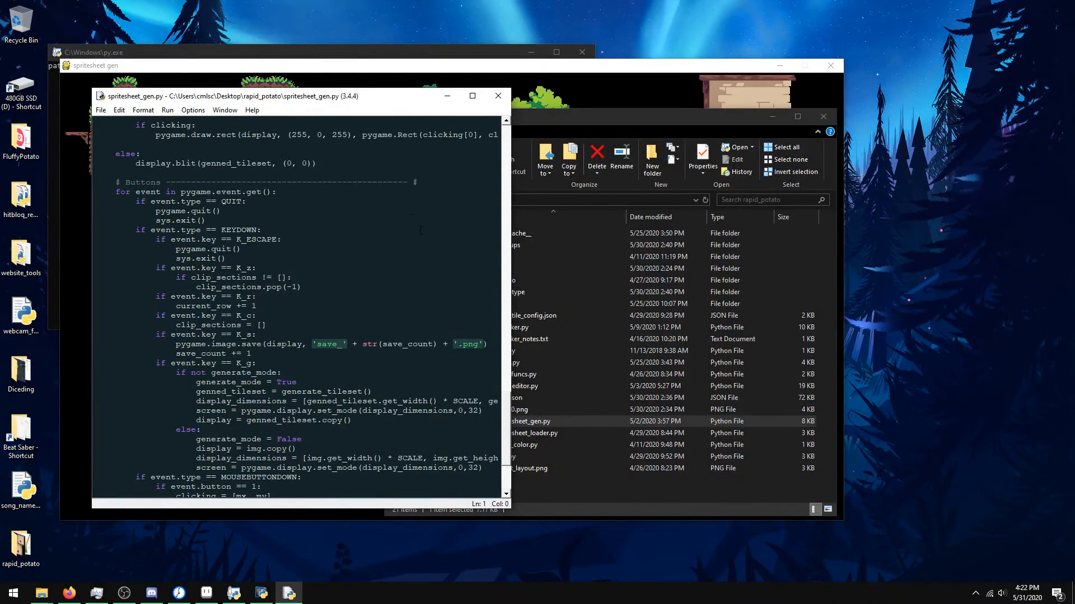
pyautogui.click(496, 96)
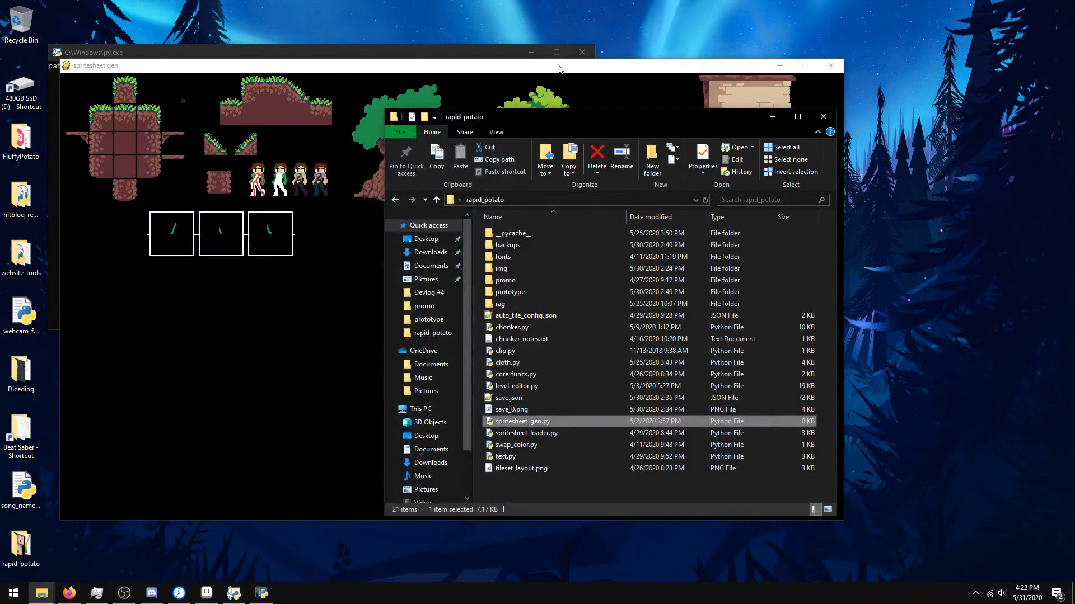
# - Return to the generator, finish the first row, and add the ring's middle-left tile, the separate plain tile and the middle-right tile as the second
pyautogui.click(560, 66)
pyautogui.press('Return')
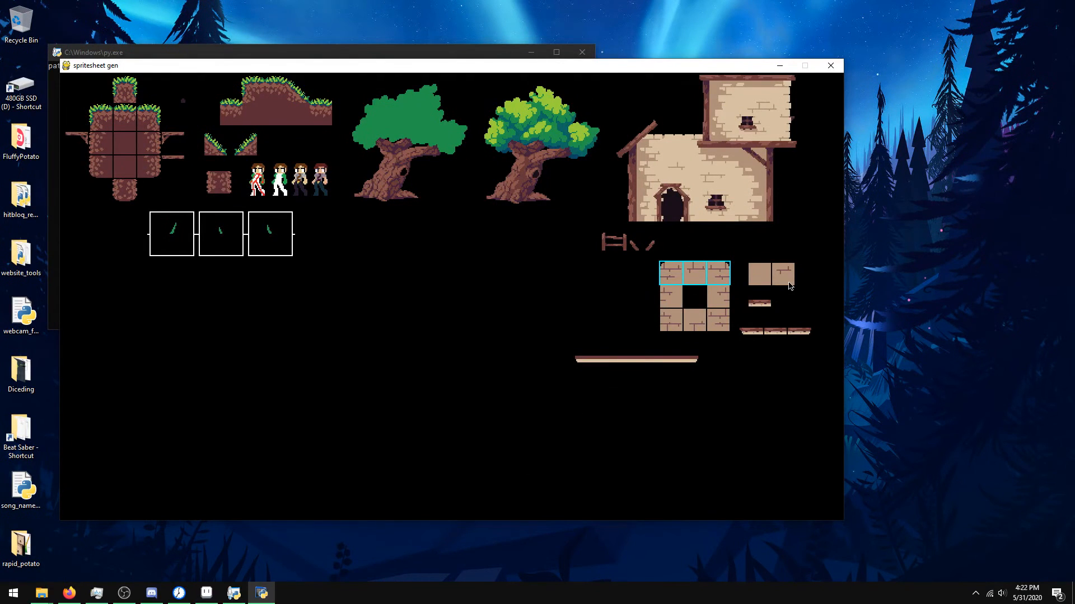
pyautogui.click(672, 303)
pyautogui.click(756, 281)
pyautogui.click(719, 303)
pyautogui.press('Return')
# - Add the ring's three bottom tiles as the third row and the separate brick-lined tile as its own fourth row
pyautogui.click(671, 318)
pyautogui.click(700, 325)
pyautogui.click(718, 325)
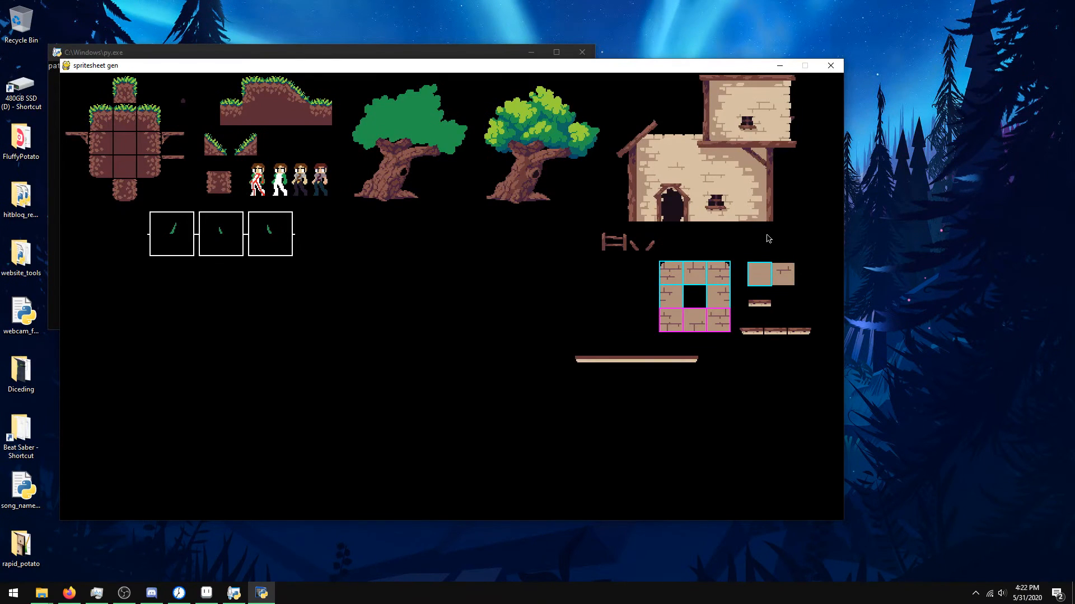
pyautogui.press('Return')
pyautogui.click(782, 279)
pyautogui.press('Return')
# - Mark the single platform tile and the three adjoining platform tiles, and generate and save the tileset as save_0.png
pyautogui.click(759, 308)
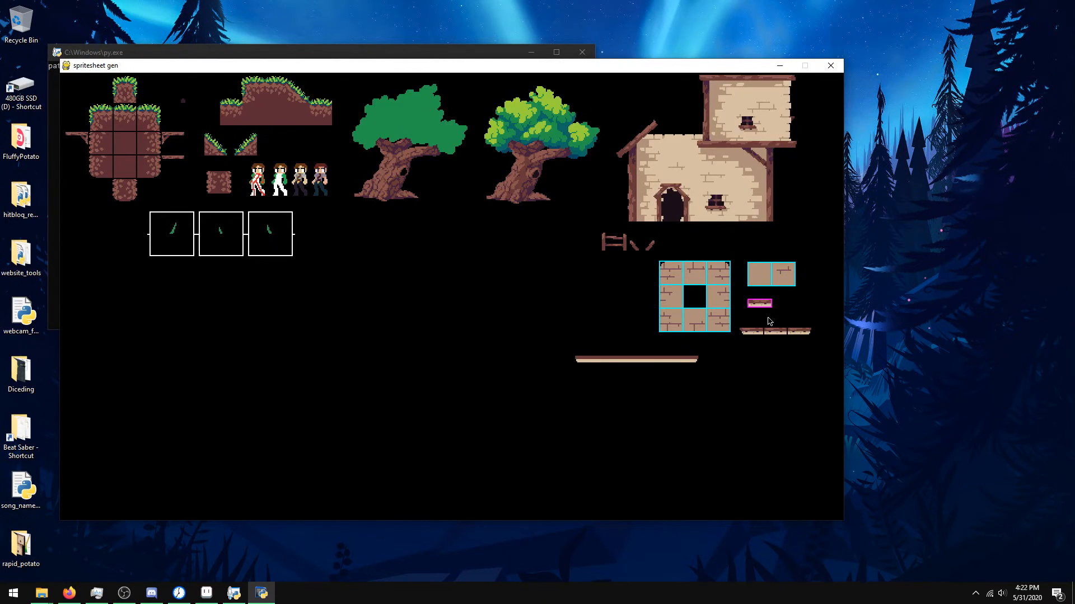
pyautogui.click(772, 332)
pyautogui.click(752, 332)
pyautogui.click(800, 331)
pyautogui.press('Return')
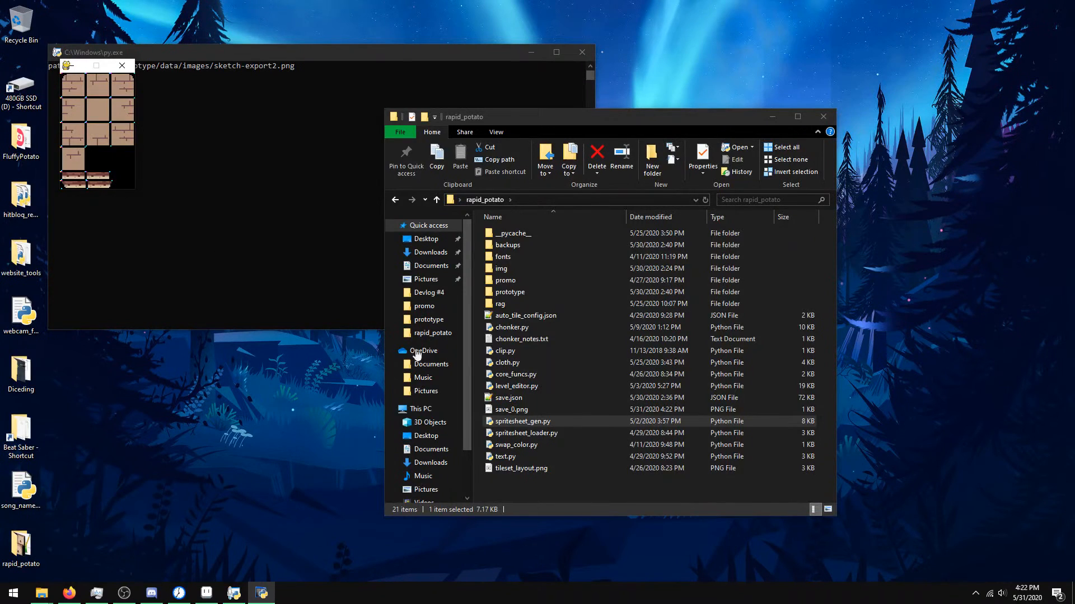
# - Rename save_0.png to interior_0.png, move it into the img folder, and open that folder
pyautogui.click(506, 408)
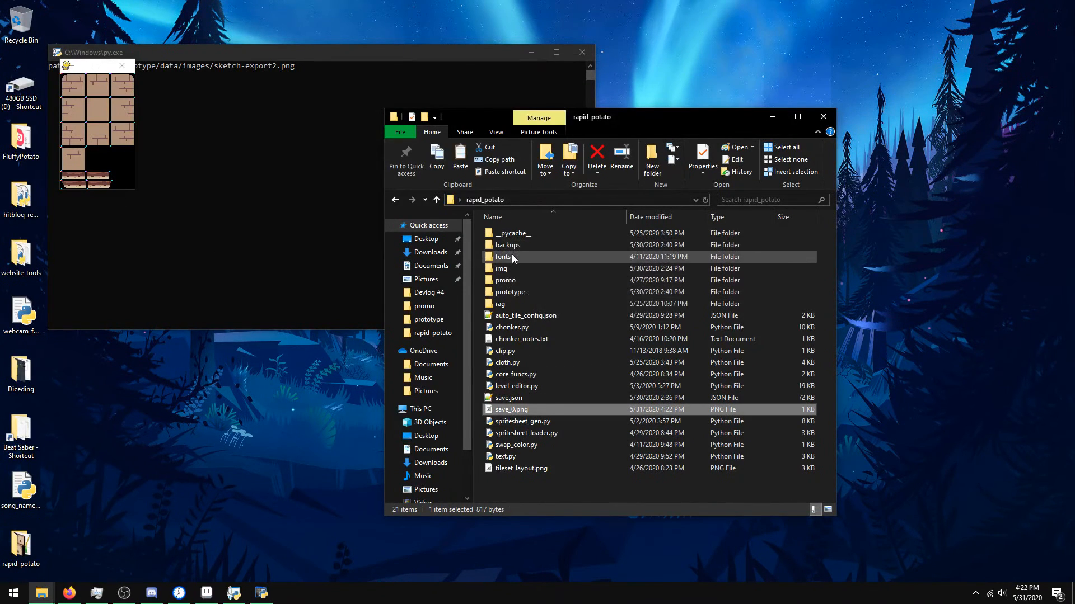
pyautogui.rightClick(546, 411)
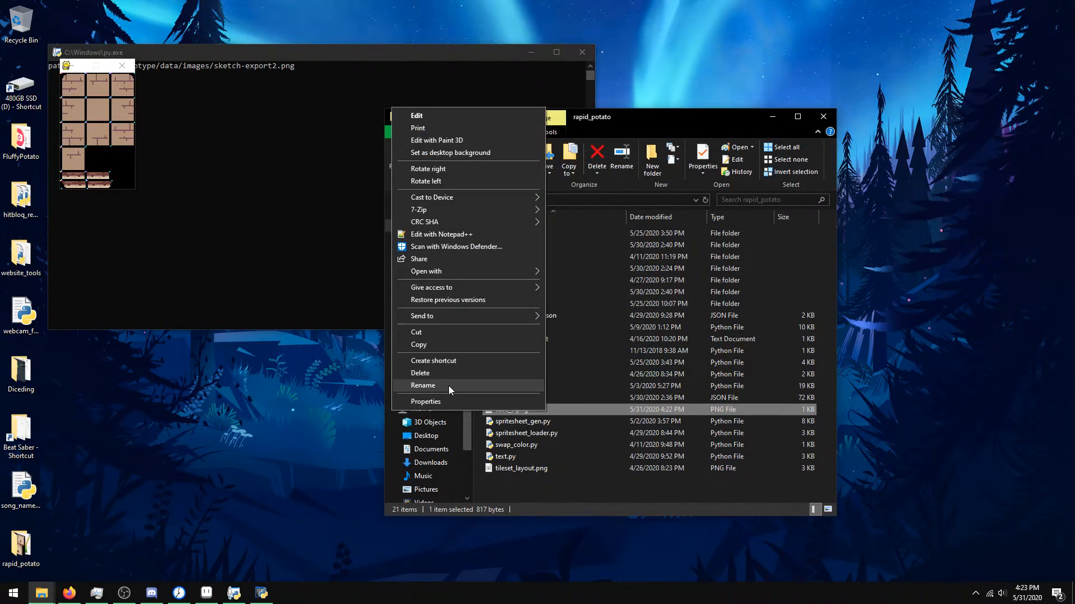
pyautogui.click(448, 385)
pyautogui.write('interior_0')
pyautogui.press('Return')
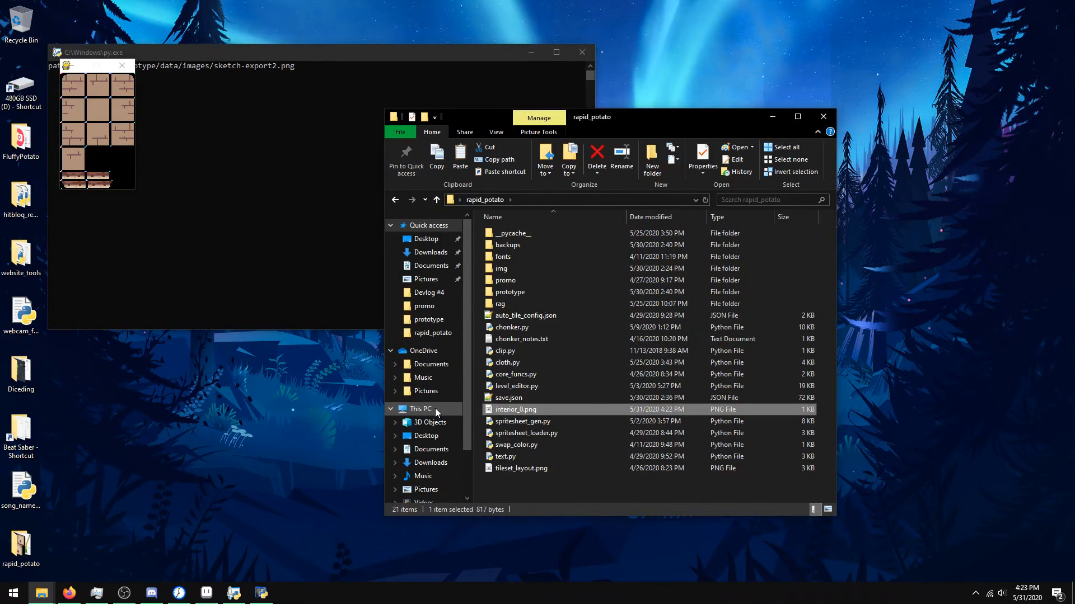
pyautogui.moveTo(528, 410); pyautogui.dragTo(538, 272)
pyautogui.doubleClick(539, 272)
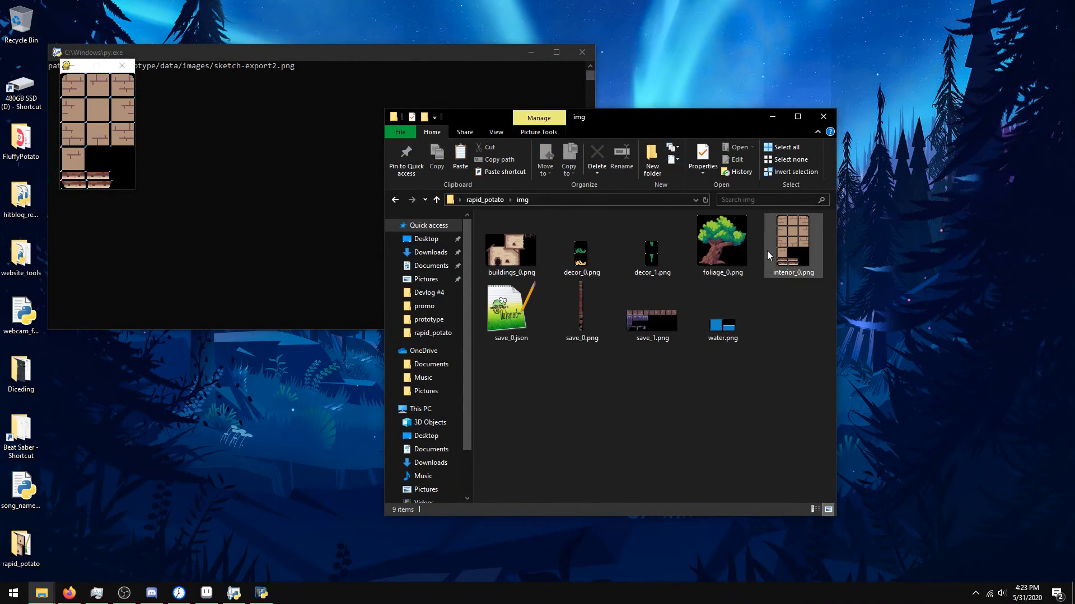
# - Copy interior_0.png from the img folder into the tilesets folder under prototype/data/images
pyautogui.click(774, 407)
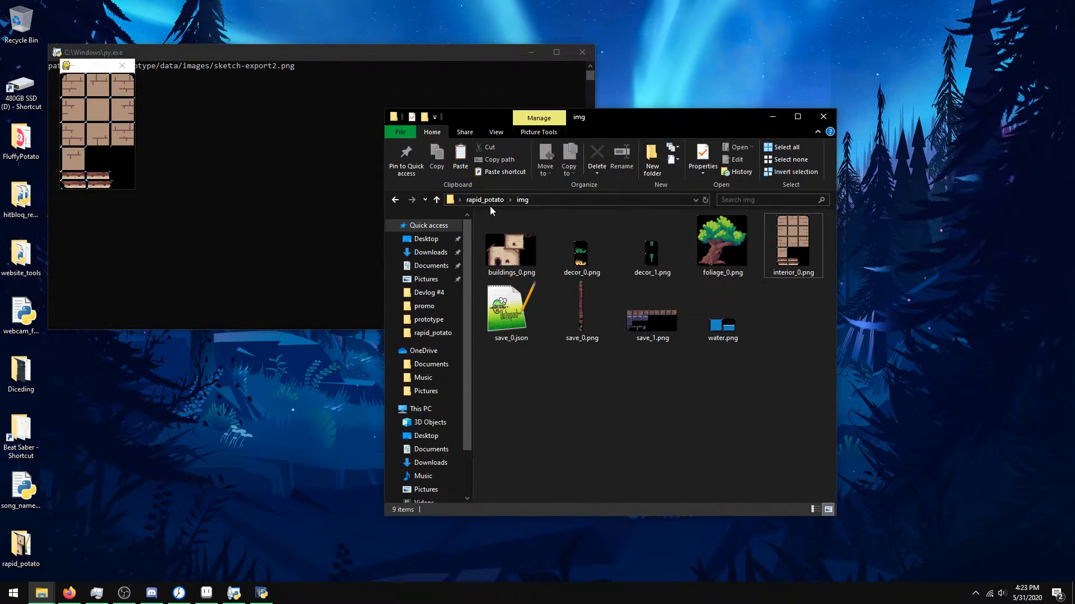
pyautogui.click(493, 200)
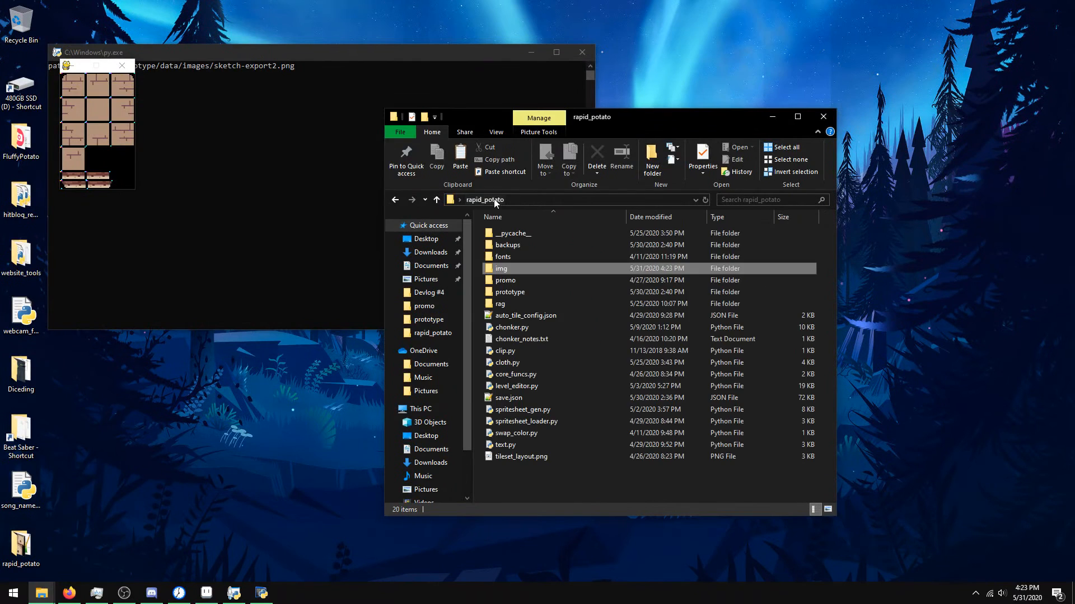
pyautogui.doubleClick(529, 288)
pyautogui.doubleClick(543, 246)
pyautogui.doubleClick(545, 245)
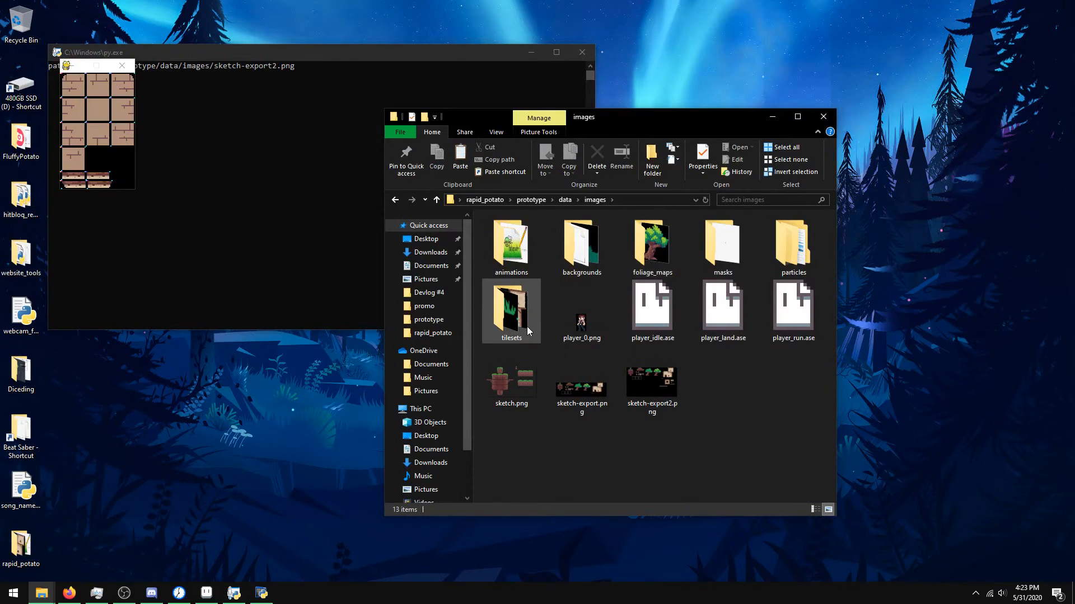
pyautogui.doubleClick(511, 311)
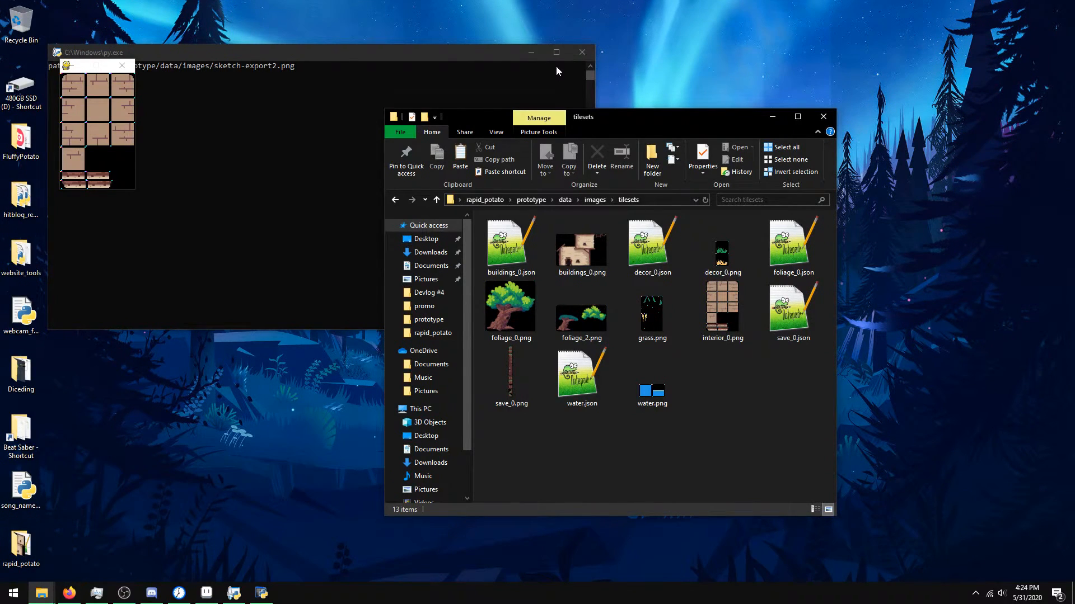
# - Close the spritesheet generator, return to the rapid_potato folder and rename save.json to main_save.json
pyautogui.click(582, 52)
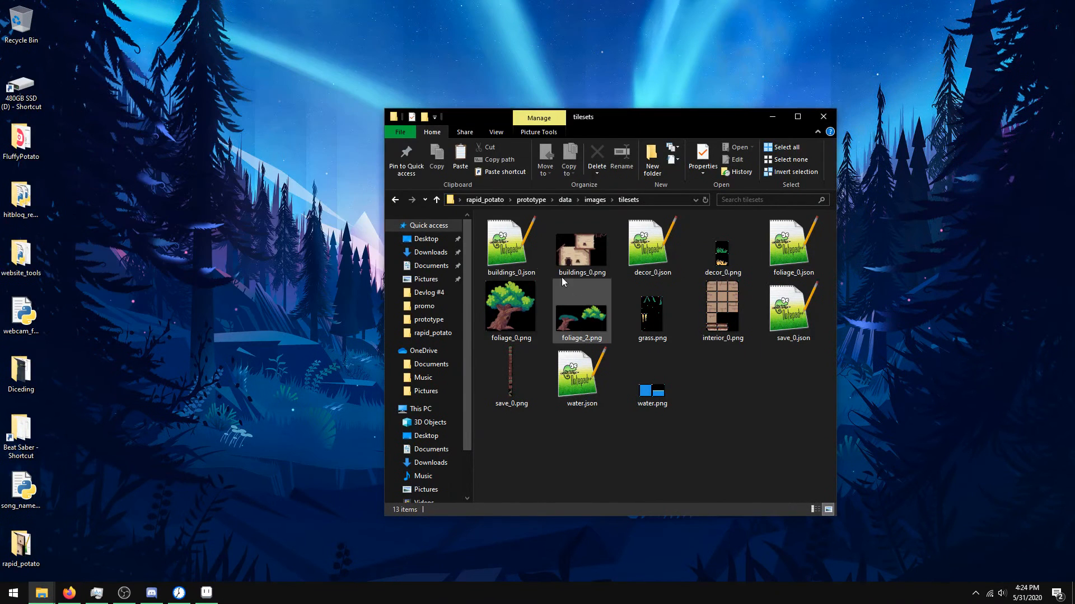
pyautogui.click(532, 202)
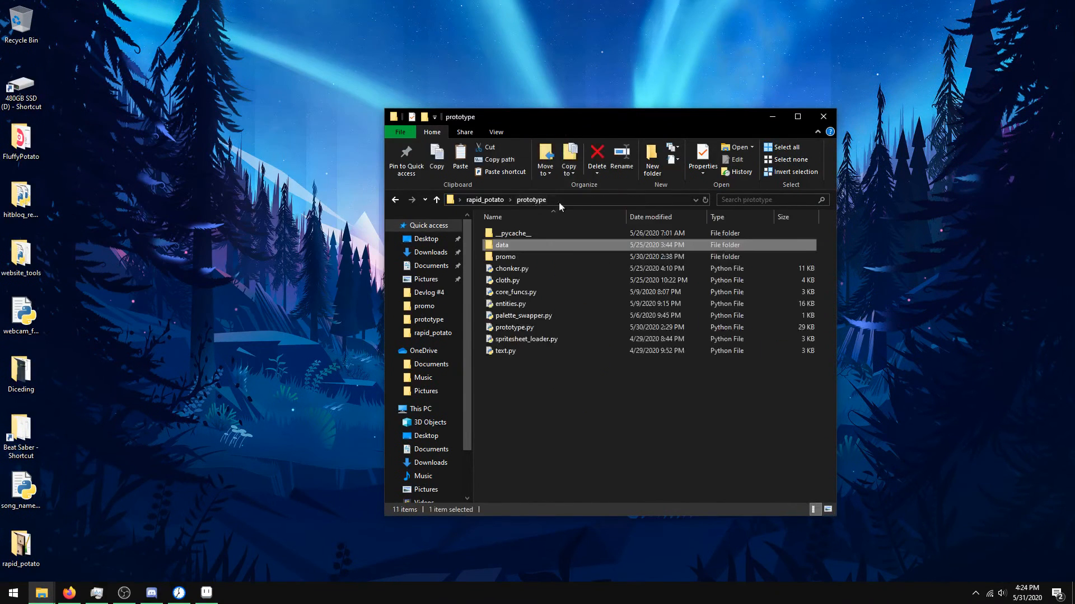
pyautogui.click(496, 200)
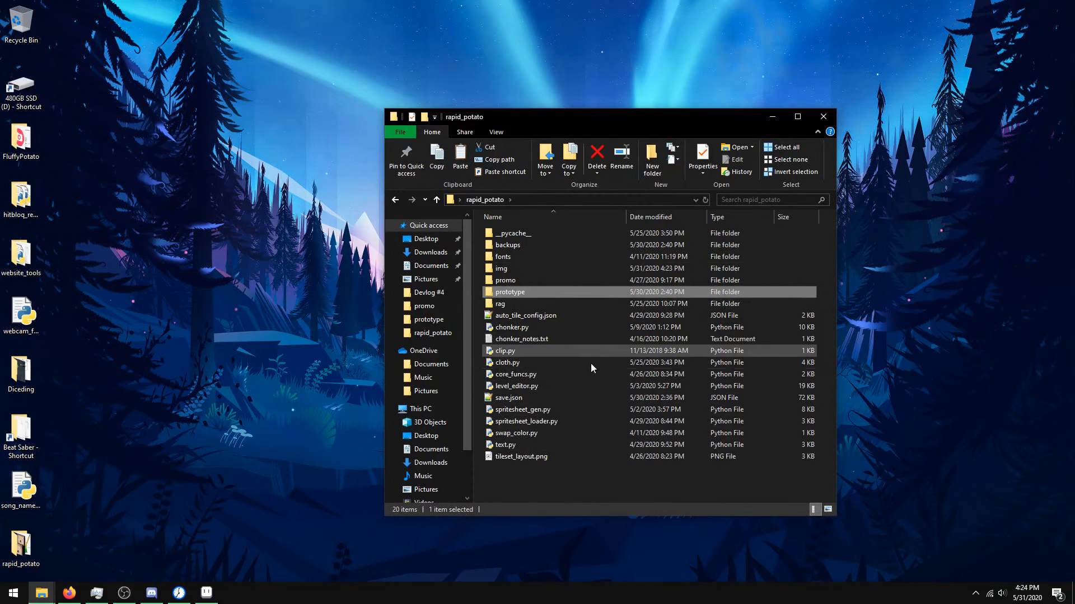
pyautogui.rightClick(540, 398)
pyautogui.click(476, 375)
pyautogui.press('Home')
pyautogui.write('main_')
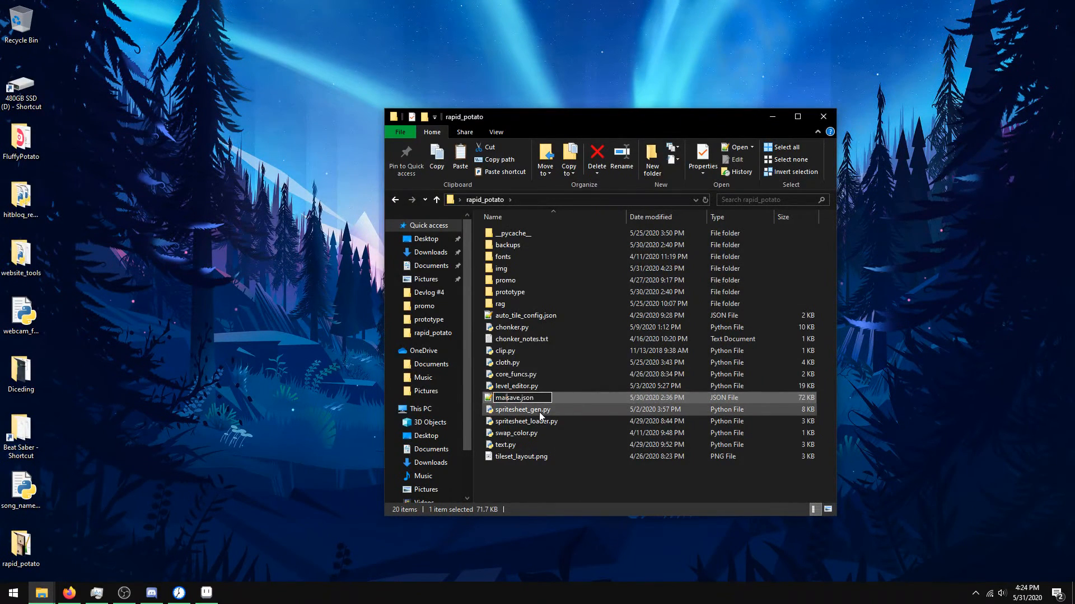
pyautogui.press('Return')
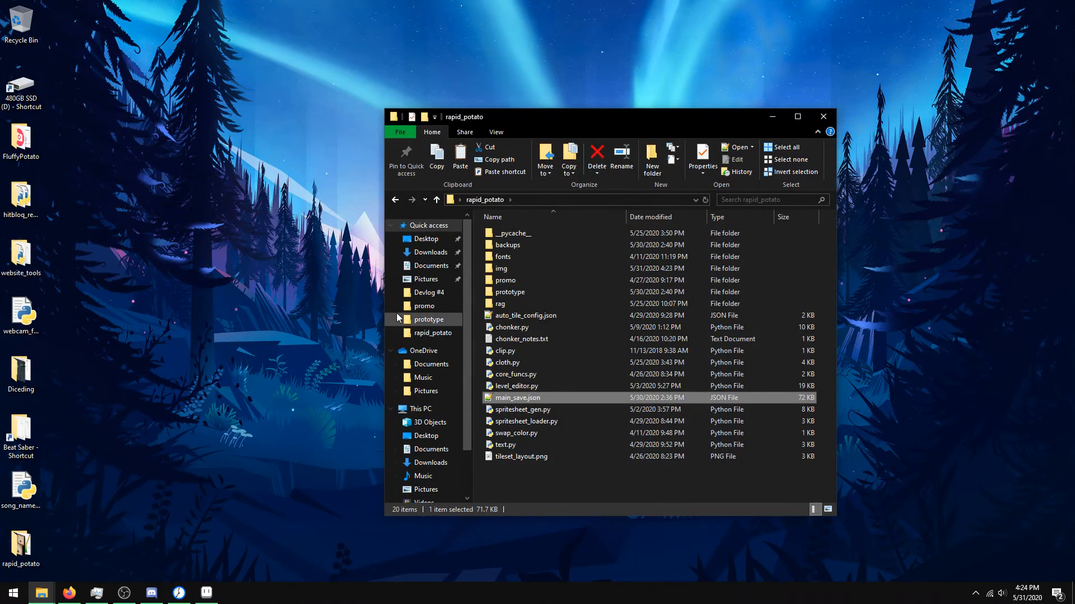
# - Launch level_editor.py, move its window fully into view and open the interior_0 tileset
pyautogui.doubleClick(530, 386)
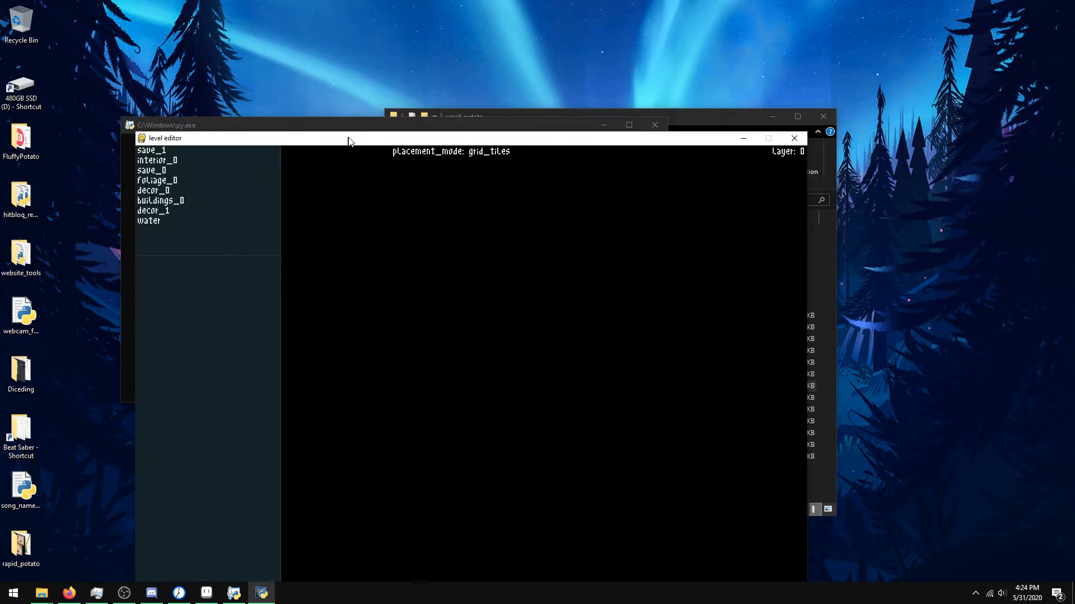
pyautogui.moveTo(348, 140); pyautogui.dragTo(338, 65)
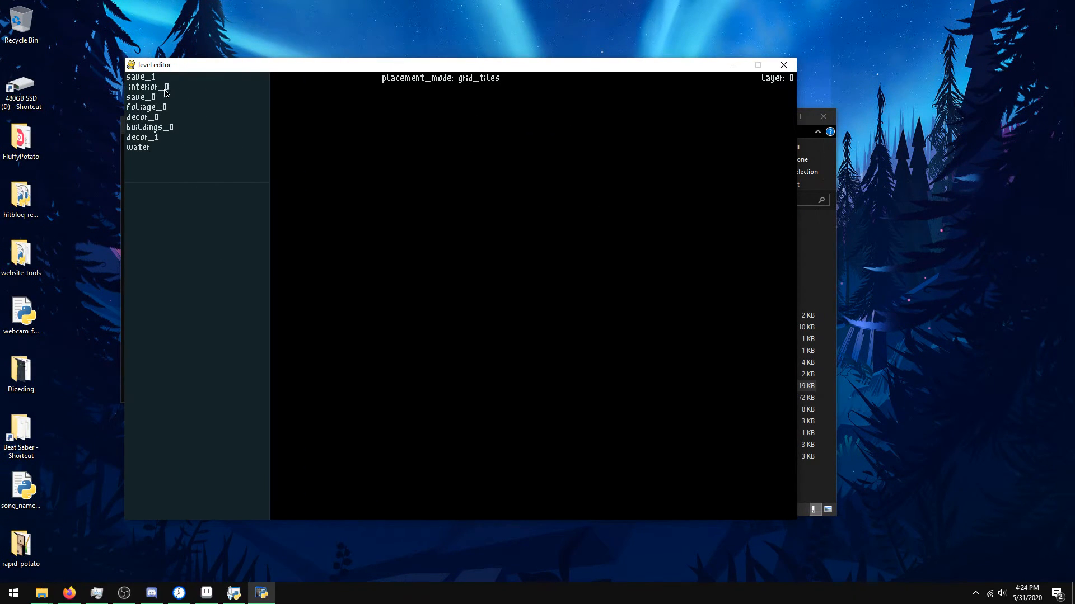
pyautogui.click(149, 117)
pyautogui.click(150, 108)
pyautogui.click(145, 87)
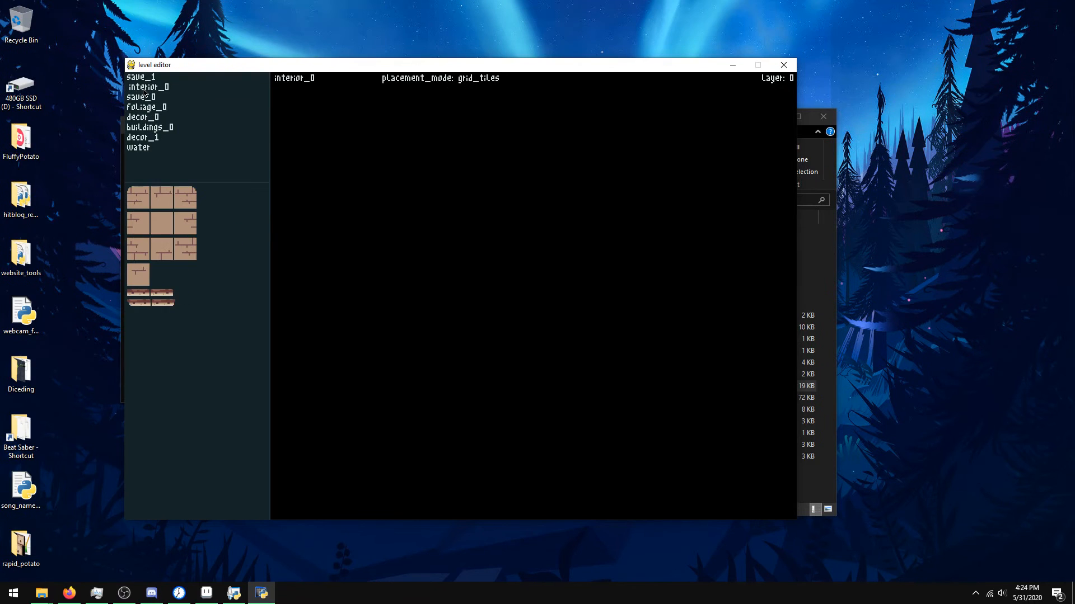
# - Build a horizontal platform from six middle tiles and cap it with the left and right platform end tiles
pyautogui.click(141, 292)
pyautogui.moveTo(392, 375); pyautogui.dragTo(504, 373)
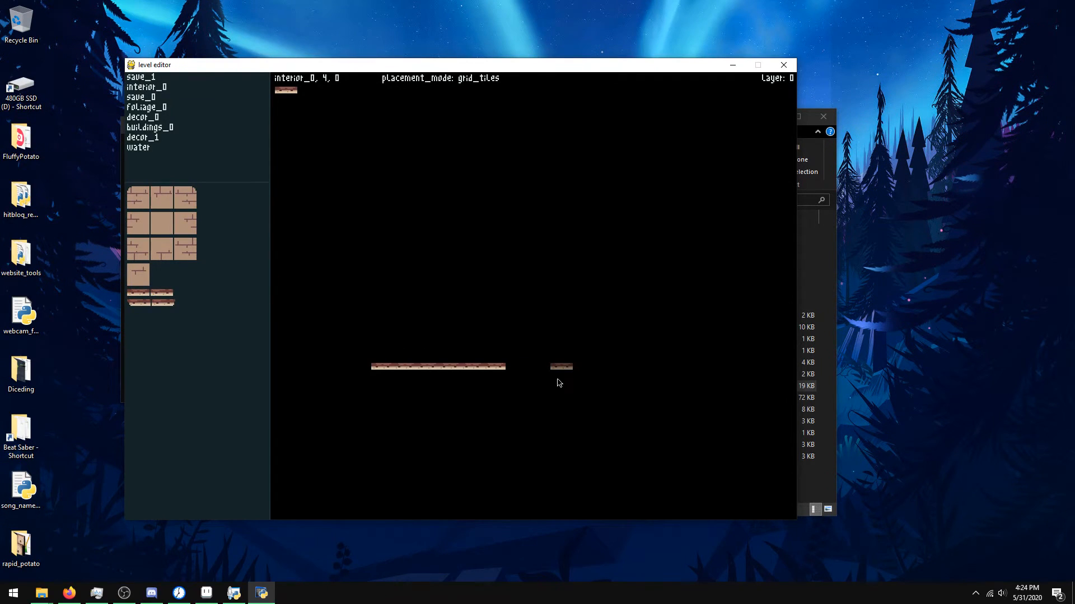
pyautogui.click(139, 302)
pyautogui.click(359, 373)
pyautogui.click(162, 303)
pyautogui.click(518, 376)
pyautogui.click(518, 377)
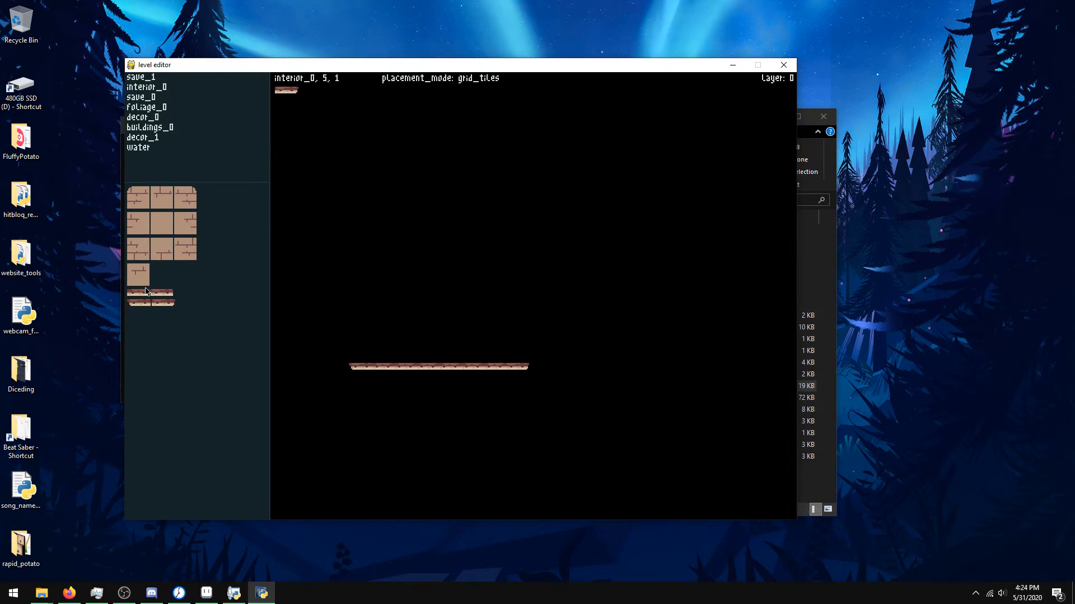
# - Extend the platform by two tiles, moving its right end cap two cells outward and filling the gap with middle tiles
pyautogui.rightClick(518, 368)
pyautogui.click(558, 372)
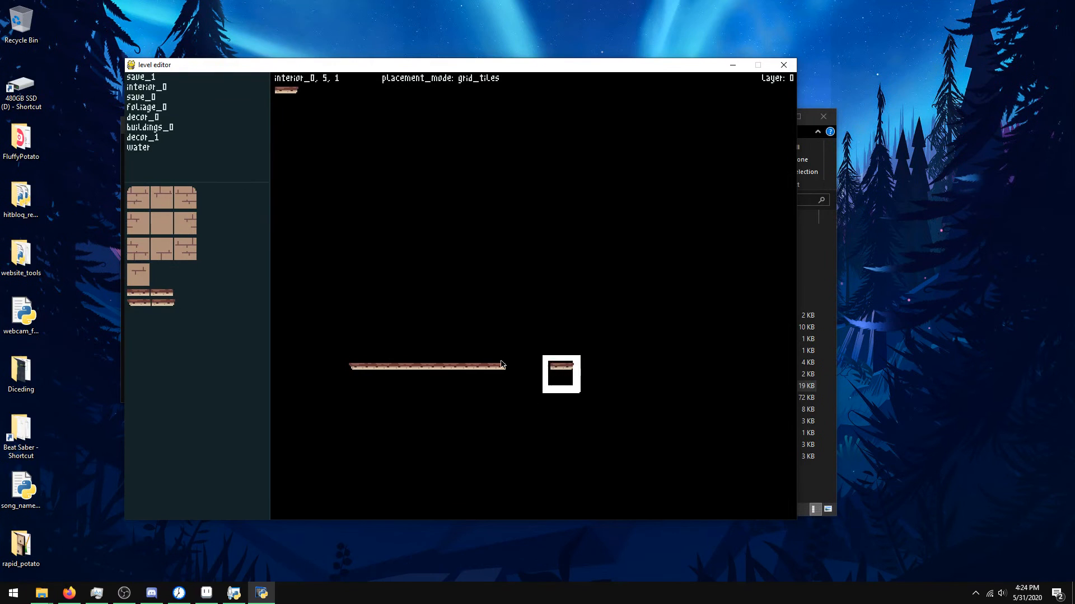
pyautogui.click(145, 295)
pyautogui.click(533, 373)
pyautogui.click(516, 372)
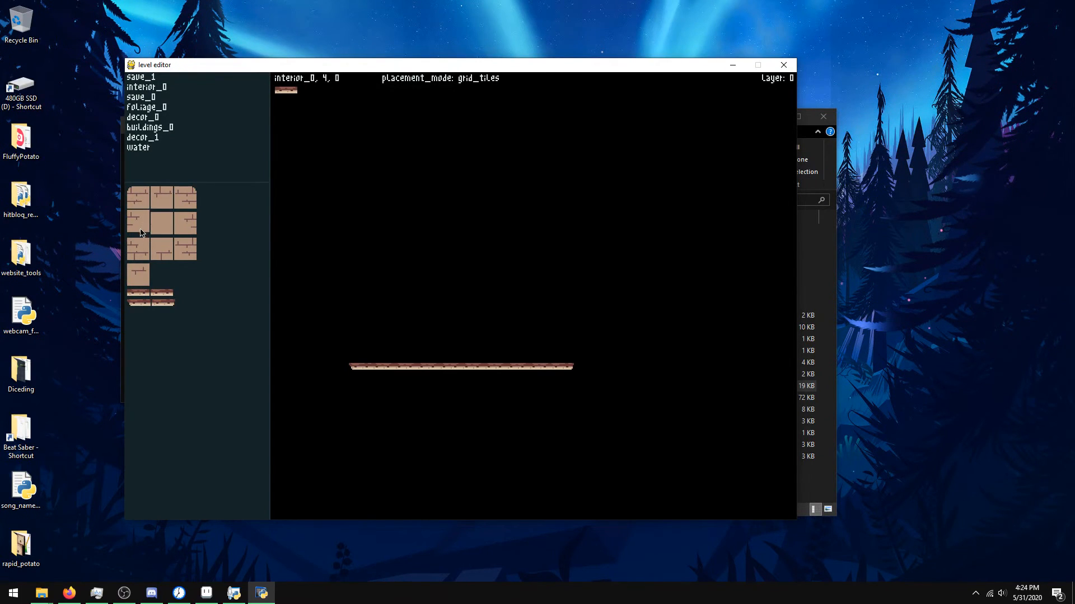
pyautogui.click(139, 199)
pyautogui.click(361, 241)
pyautogui.click(162, 198)
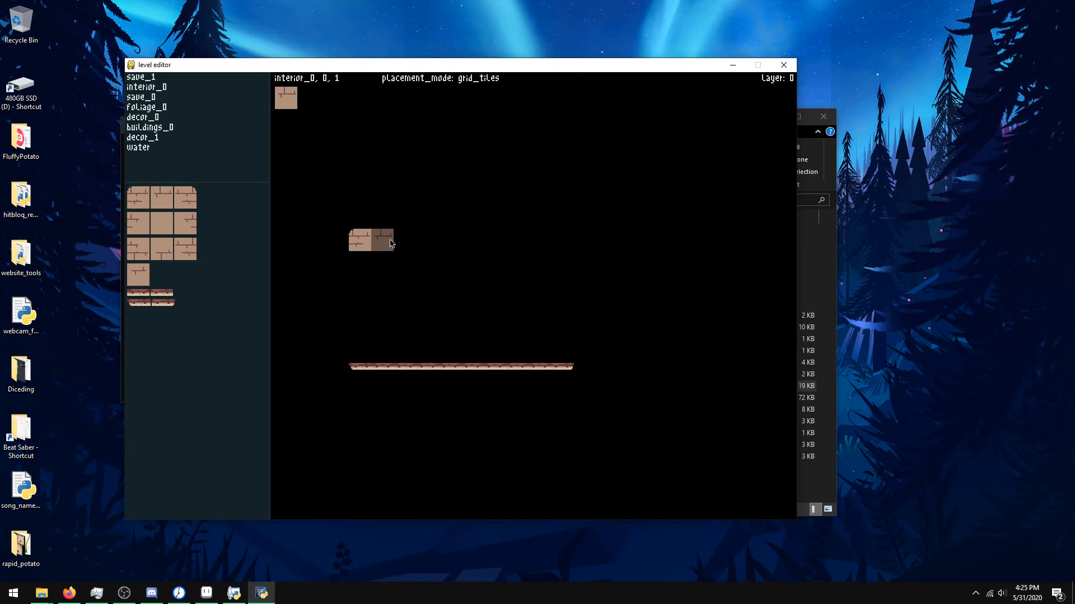
pyautogui.rightClick(353, 241)
# - Above the platform, place a top-left brick corner with nine top-edge tiles beside it and five left-edge tiles below it
pyautogui.click(139, 198)
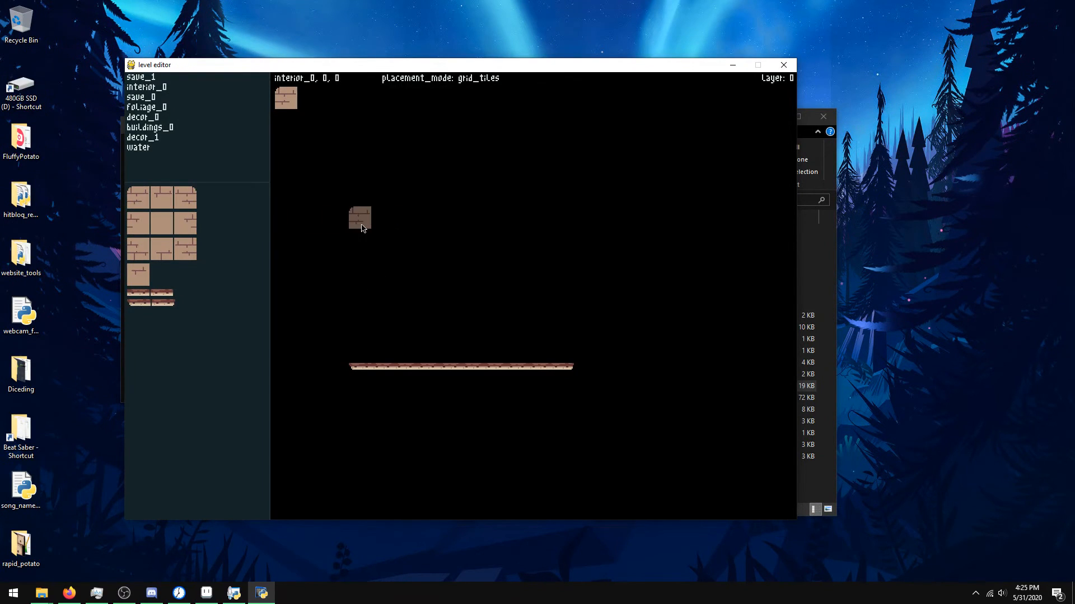
pyautogui.click(160, 201)
pyautogui.moveTo(389, 219); pyautogui.dragTo(565, 222)
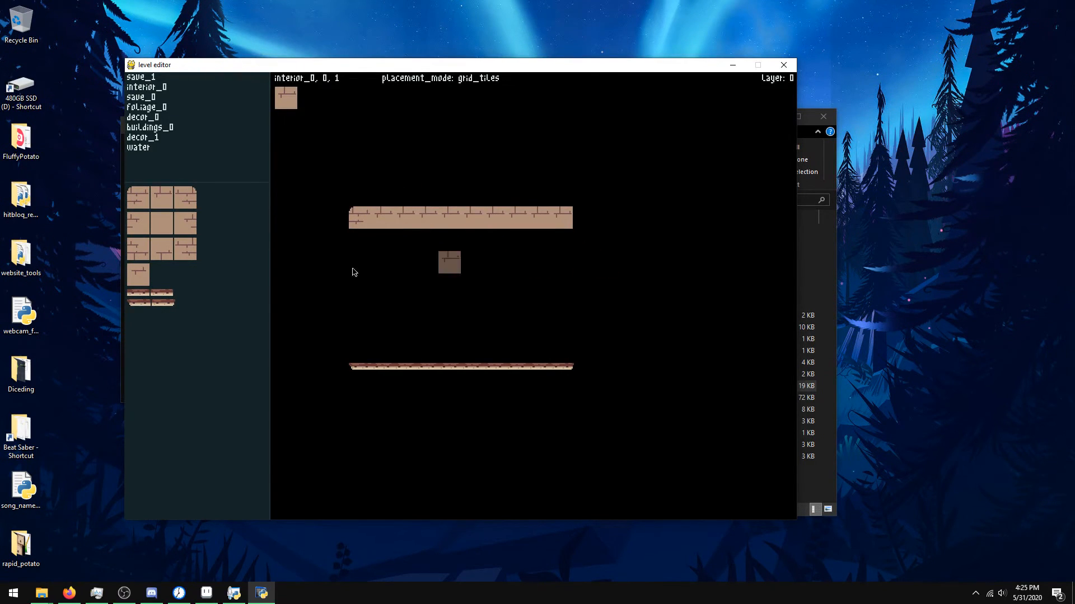
pyautogui.click(138, 224)
pyautogui.moveTo(360, 240); pyautogui.dragTo(361, 325)
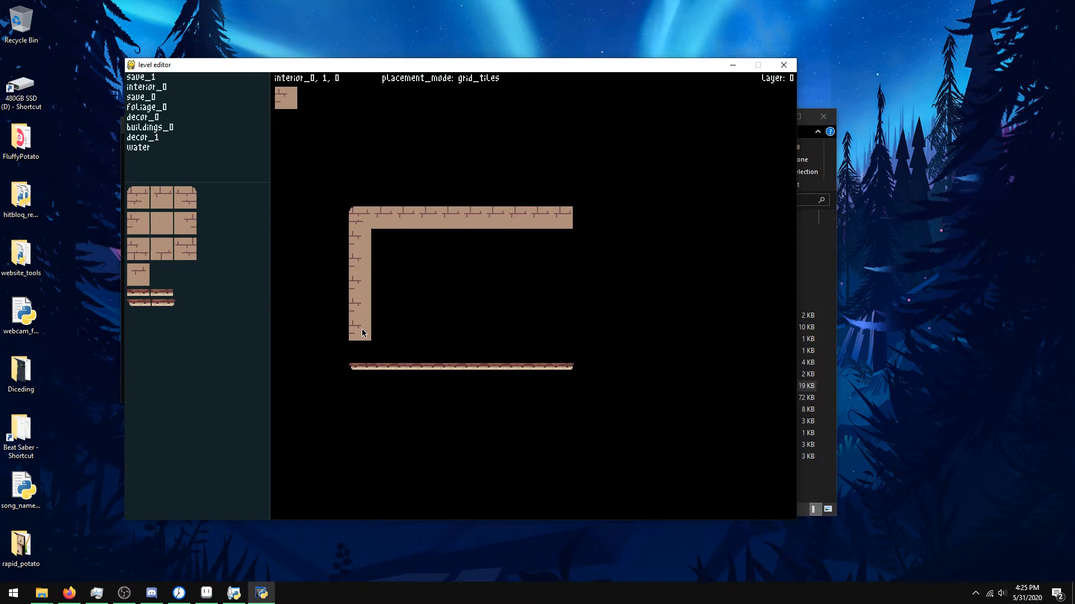
# - On layer 0, close the floor outline's left side with a bottom-left corner tile and run right-edge tiles down its right side
pyautogui.click(137, 249)
pyautogui.click(360, 353)
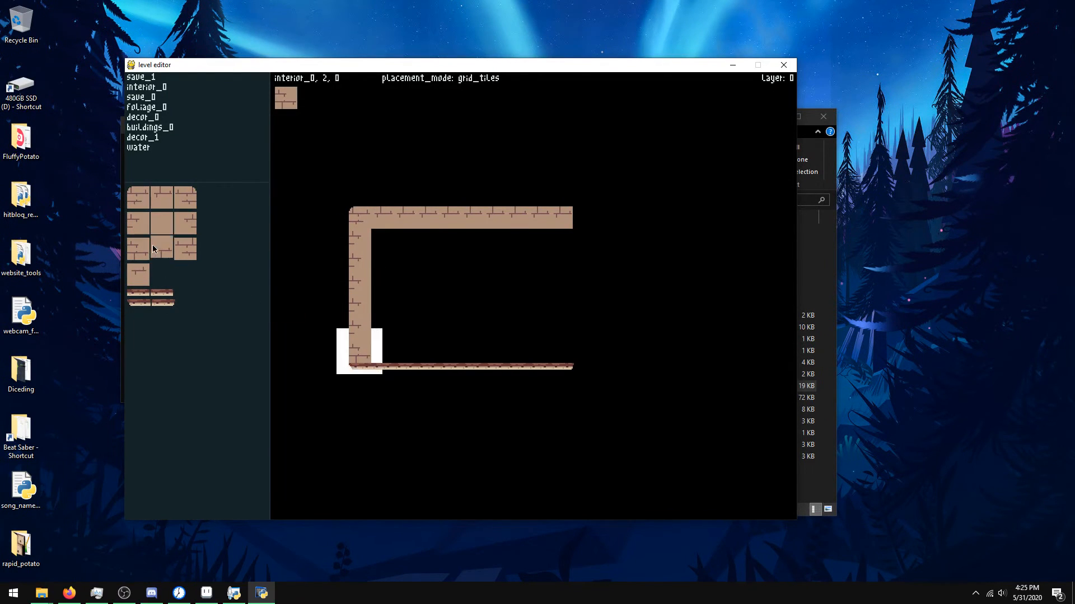
pyautogui.hotkey('alt', 'Tab')
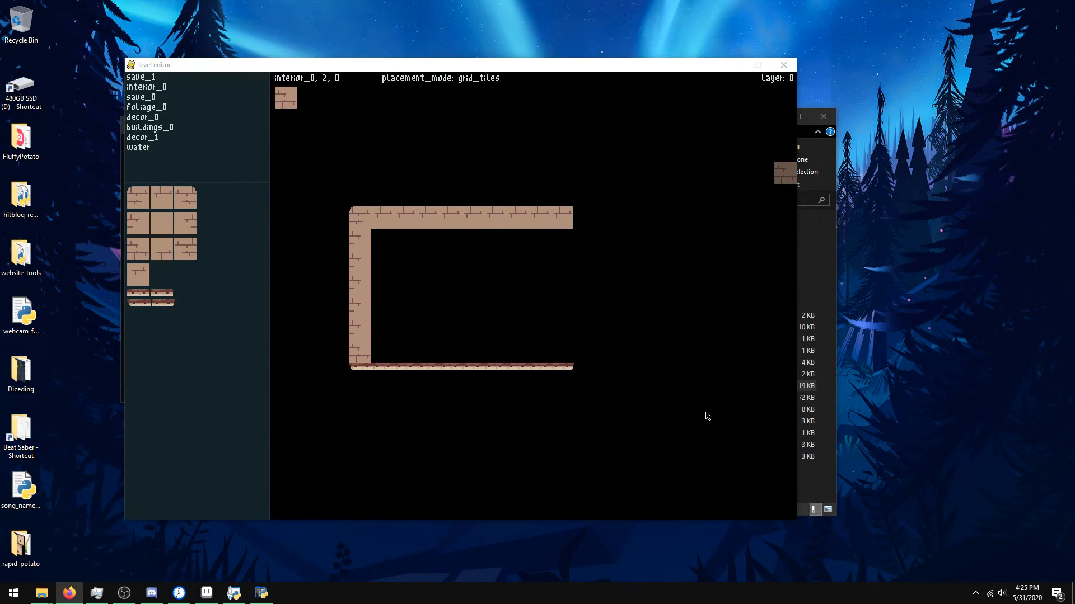
pyautogui.click(187, 224)
pyautogui.moveTo(561, 245); pyautogui.dragTo(561, 330)
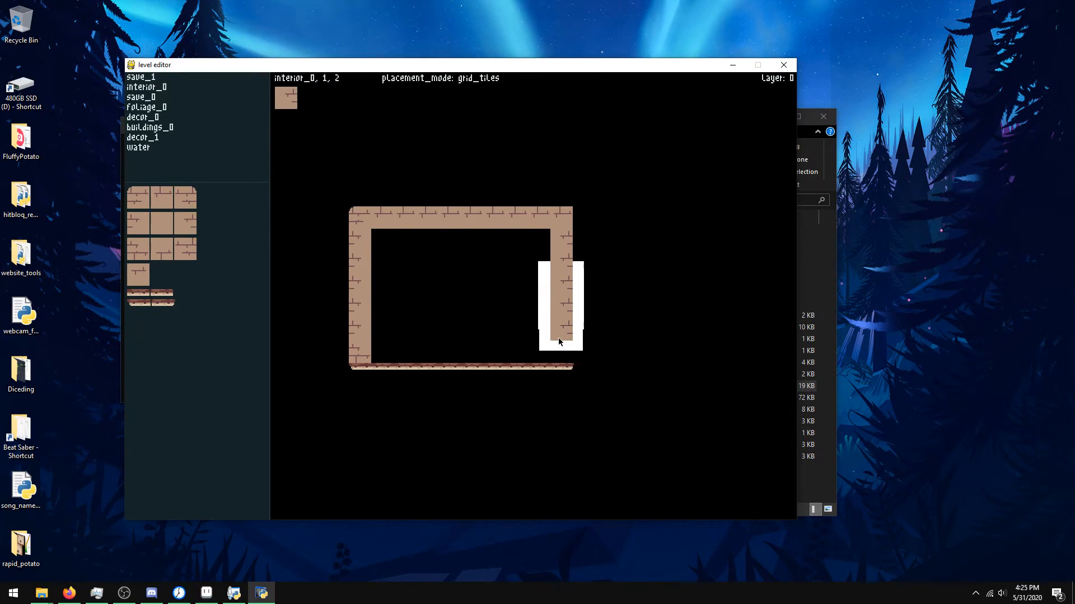
# - Complete the outline with a bottom-right corner and a bottom-edge row, and fill the interior with plain floor tiles
pyautogui.click(185, 247)
pyautogui.click(562, 353)
pyautogui.click(162, 249)
pyautogui.moveTo(539, 353); pyautogui.dragTo(382, 352)
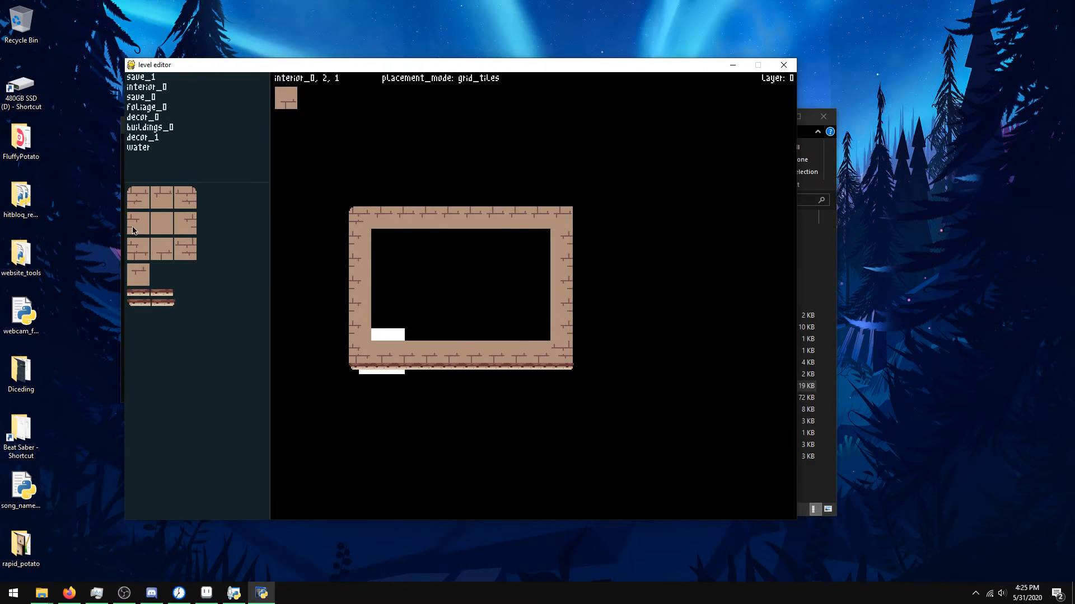
pyautogui.click(155, 232)
pyautogui.click(427, 279)
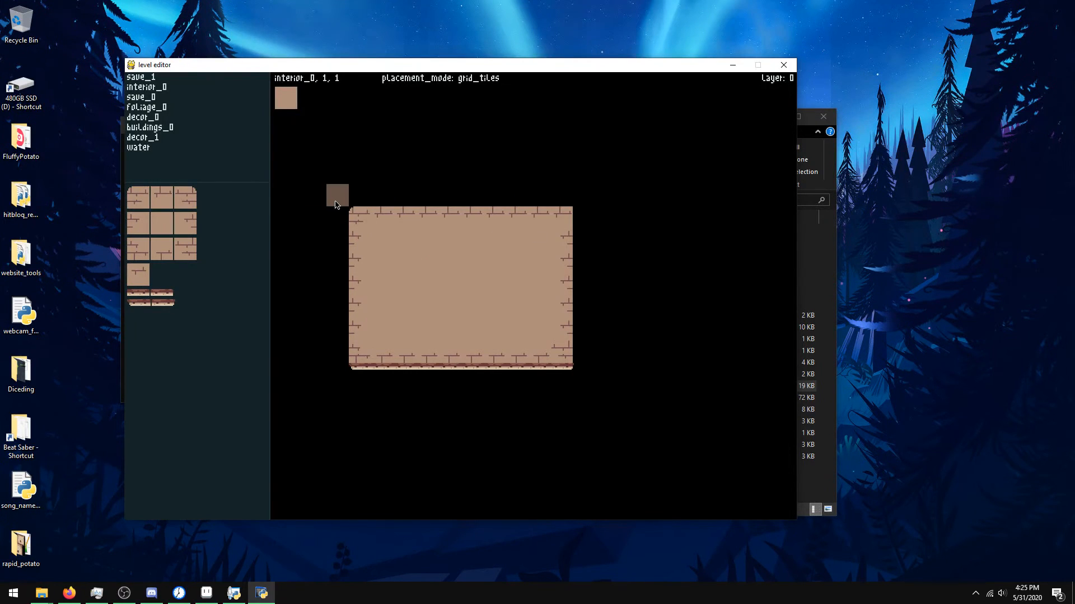
# - Delete all the floor tiles above the thin wall strip on layer 0, keeping the strip itself
pyautogui.moveTo(333, 204); pyautogui.dragTo(596, 357)
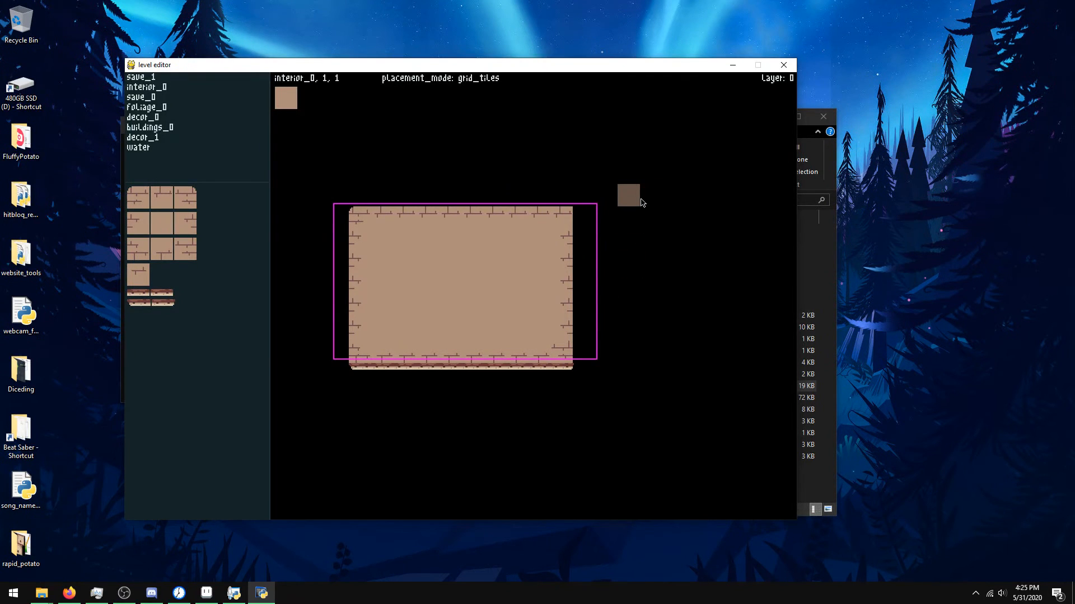
pyautogui.press('Delete')
pyautogui.press('Escape')
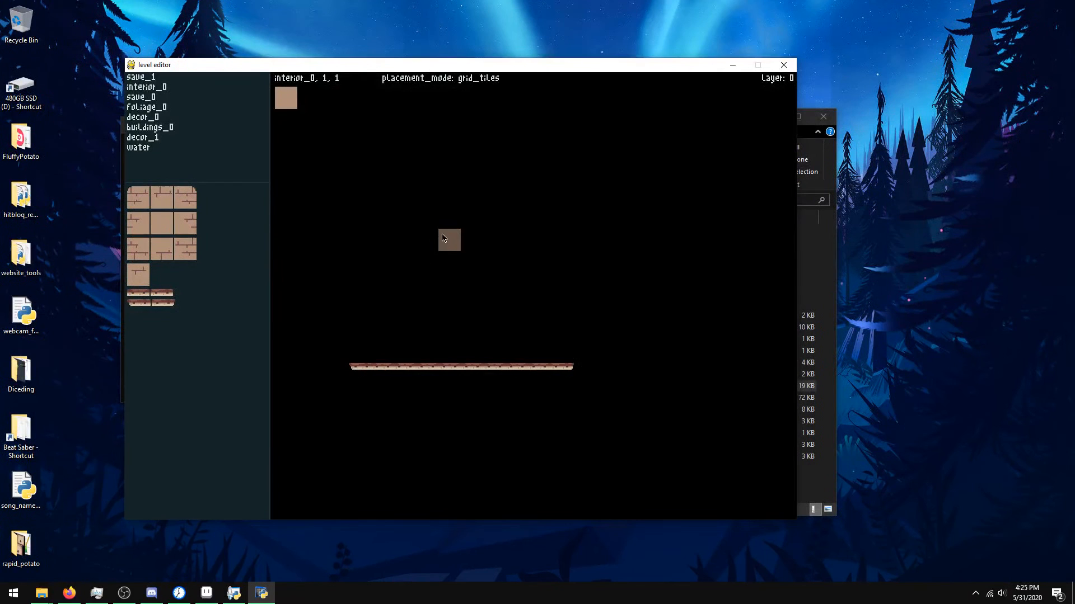
# - On layer -2, place a top-left corner tile and a row of top-edge tiles spanning the wall strip's width
pyautogui.click(146, 201)
pyautogui.scroll(-3, 442, 205)
pyautogui.press('l')
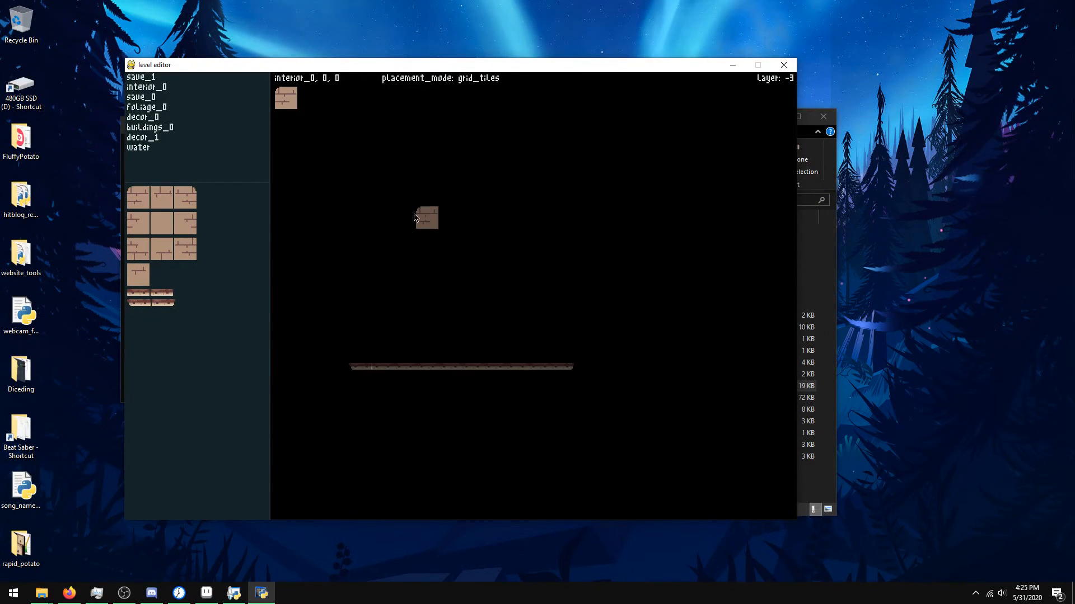
pyautogui.scroll(1, 369, 305)
pyautogui.click(359, 217)
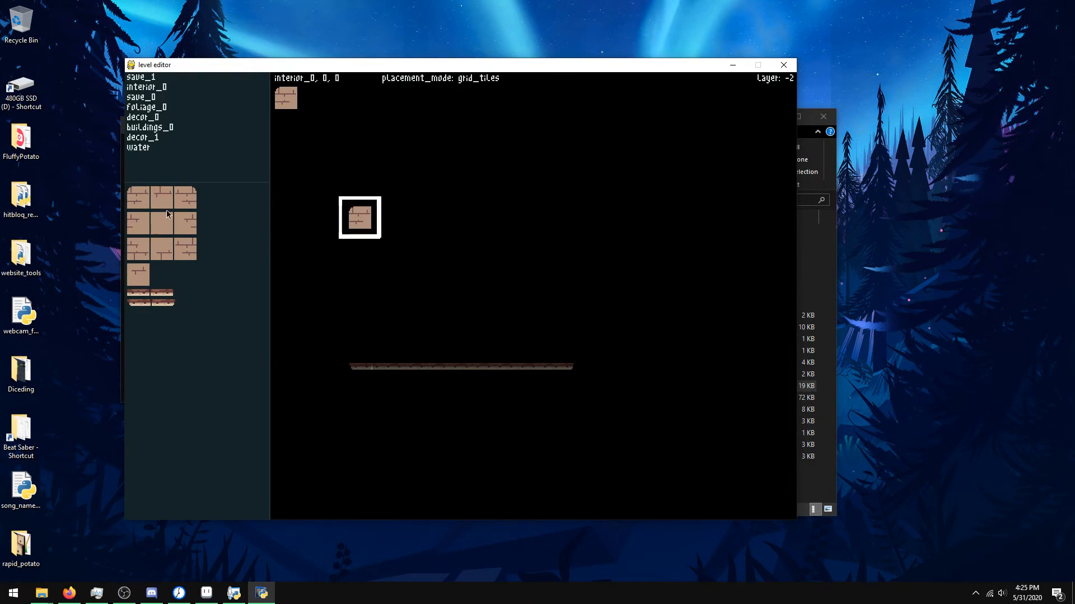
pyautogui.click(161, 196)
pyautogui.moveTo(369, 218); pyautogui.dragTo(569, 225)
# - Lay left-edge tiles down the room's left side and finish the column with a bottom-left corner tile above the wall strip
pyautogui.click(134, 225)
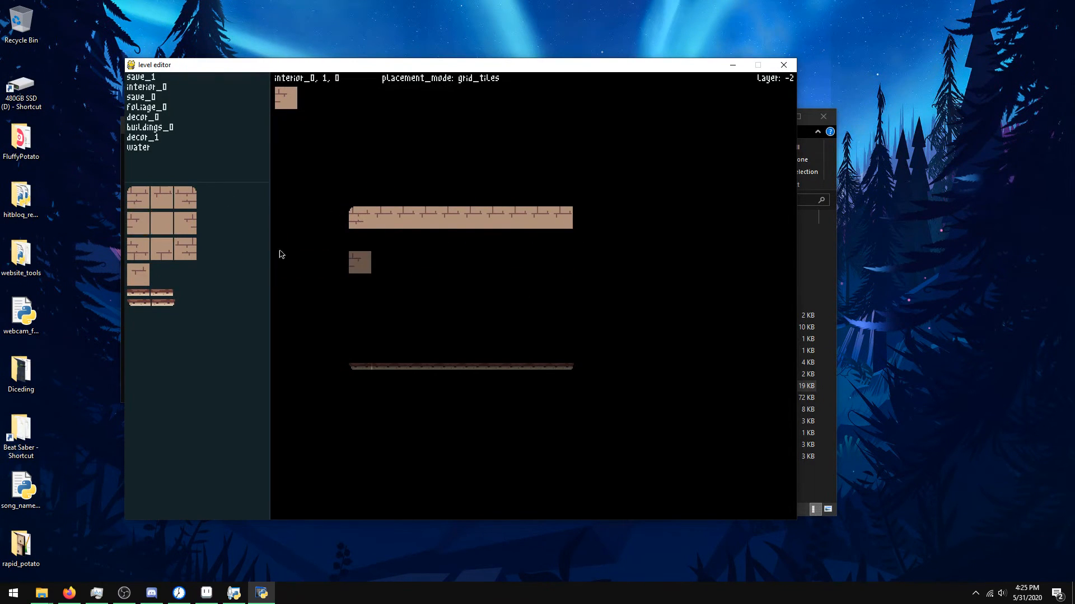
pyautogui.moveTo(359, 240)
pyautogui.mouseDown()
pyautogui.moveTo(351, 326)
pyautogui.moveTo(359, 336)
pyautogui.mouseUp()
pyautogui.click(136, 249)
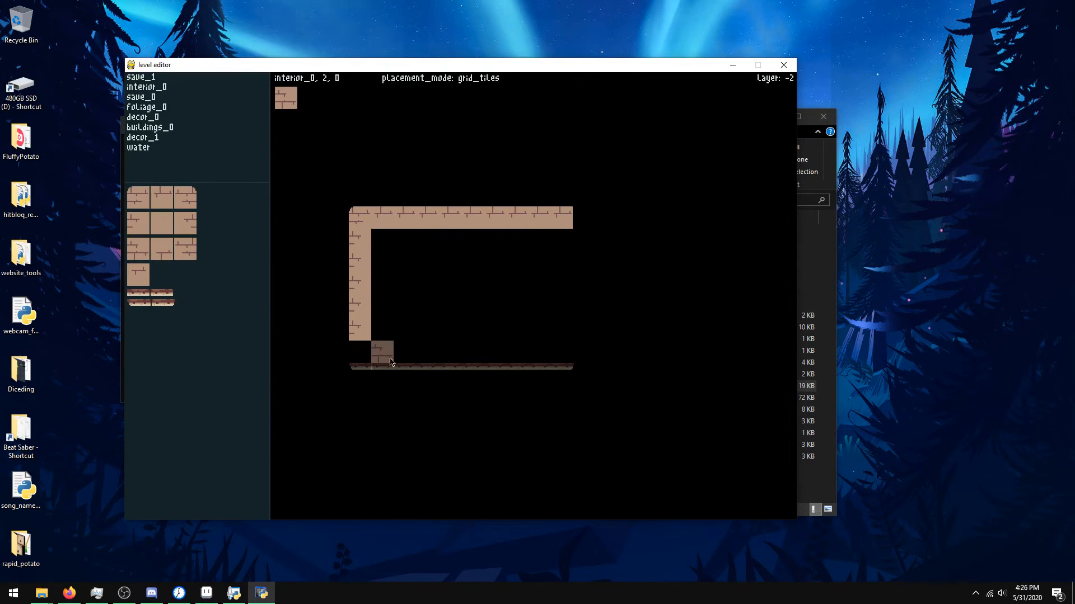
pyautogui.click(358, 351)
# - Lay a row of bottom-edge tiles just above the wall strip and end it with a bottom-right corner tile
pyautogui.click(162, 243)
pyautogui.click(383, 353)
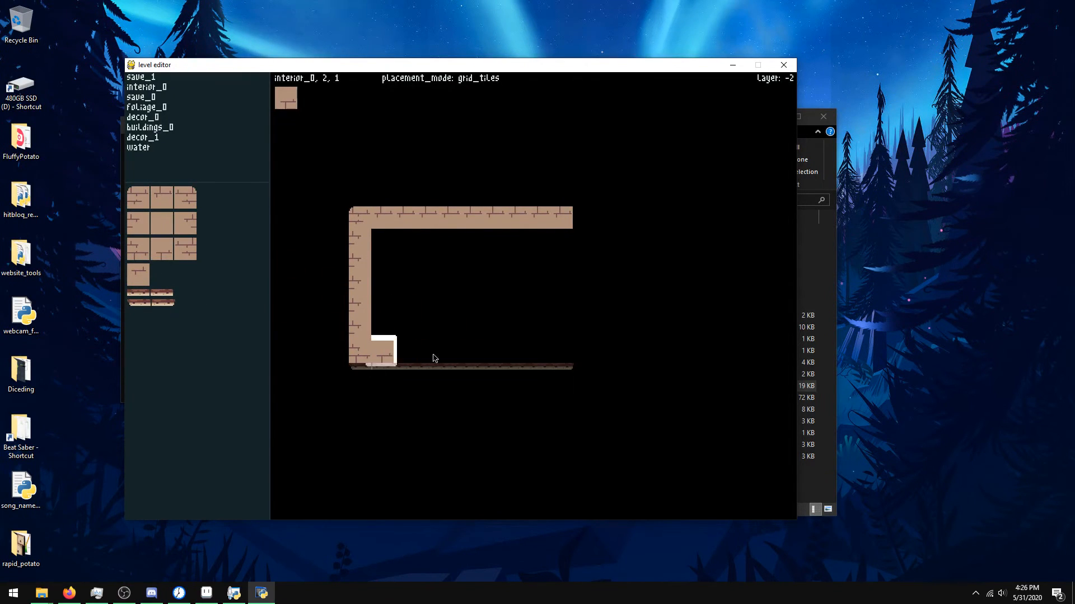
pyautogui.moveTo(415, 358); pyautogui.dragTo(560, 351)
pyautogui.click(161, 249)
pyautogui.click(185, 249)
pyautogui.click(561, 352)
# - Add right-edge tiles up the lower right side, plug the gap above them with plain tiles, and fill the room's interior with plain floor
pyautogui.click(180, 226)
pyautogui.moveTo(559, 324); pyautogui.dragTo(561, 312)
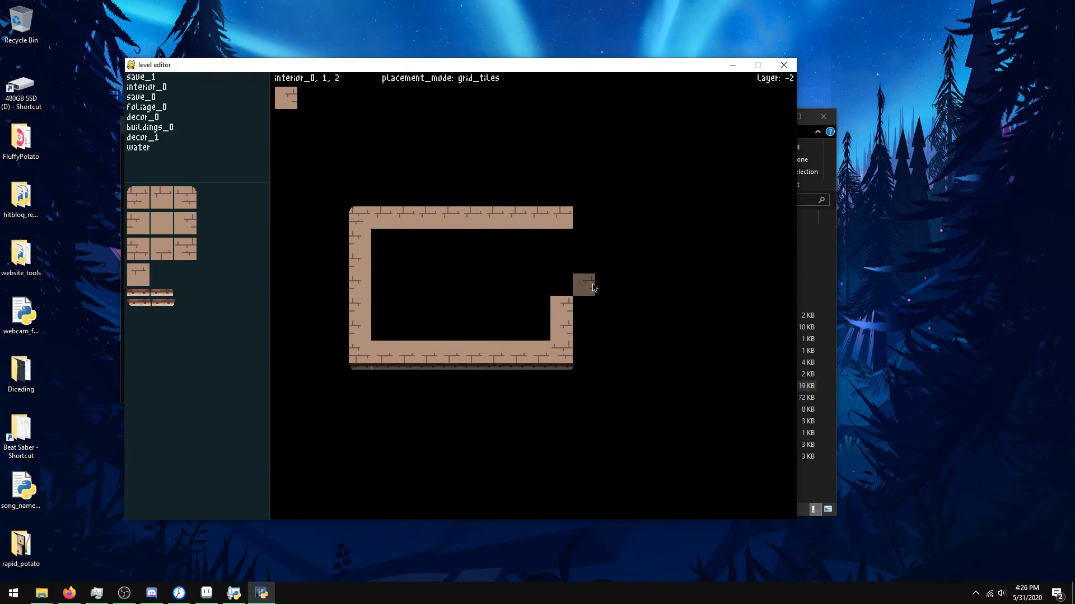
pyautogui.click(561, 285)
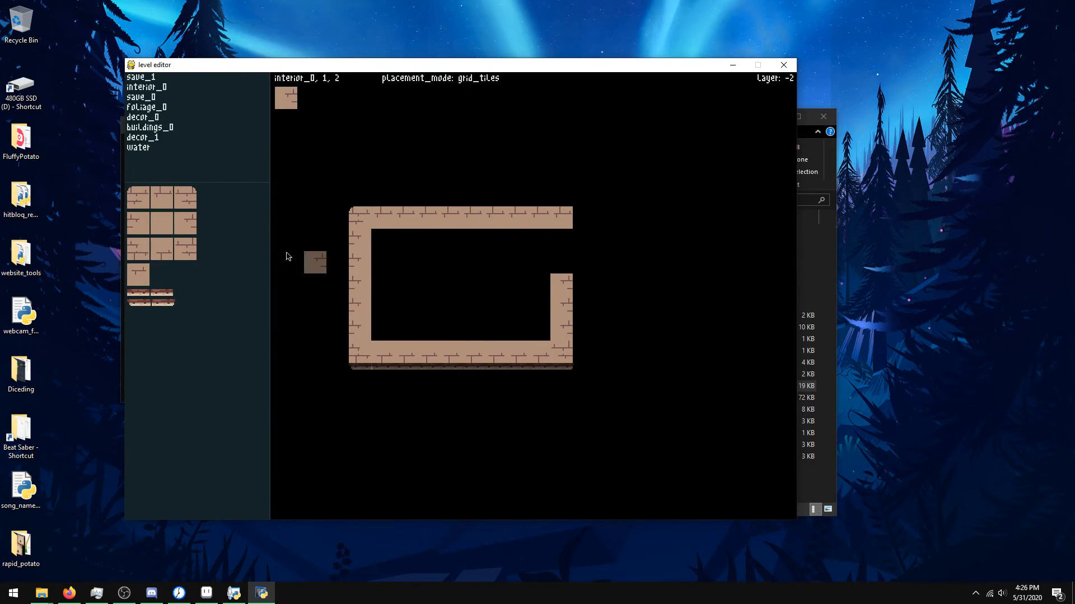
pyautogui.click(165, 222)
pyautogui.click(561, 245)
pyautogui.click(559, 256)
pyautogui.press('f')
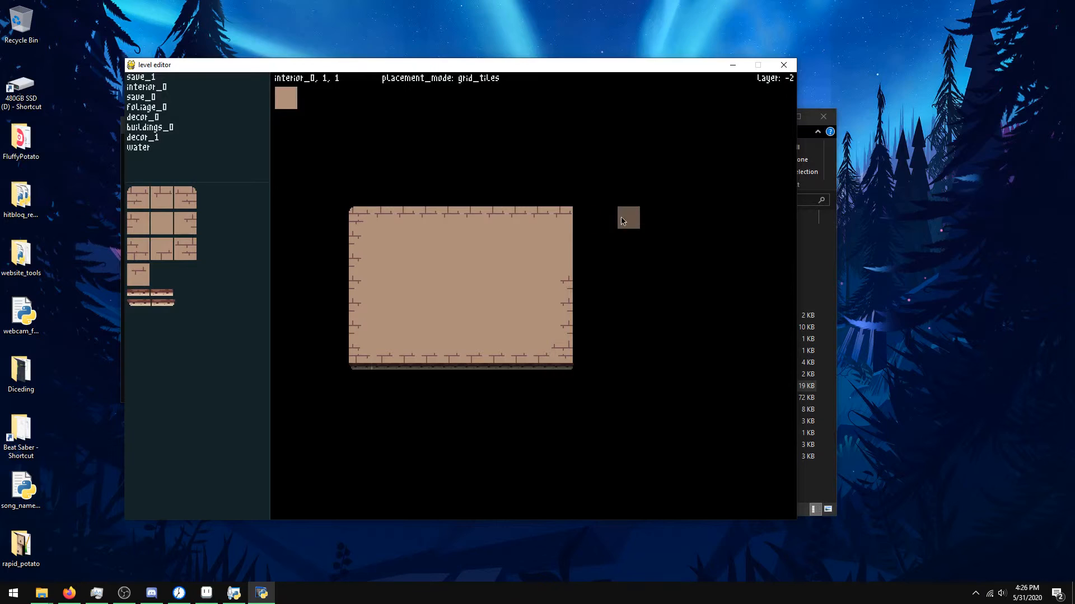
# - Begin an upper extension with left-edge tiles rising from the room's top edge, a top-left corner and a top-edge row running right
pyautogui.click(161, 197)
pyautogui.click(498, 176)
pyautogui.click(138, 197)
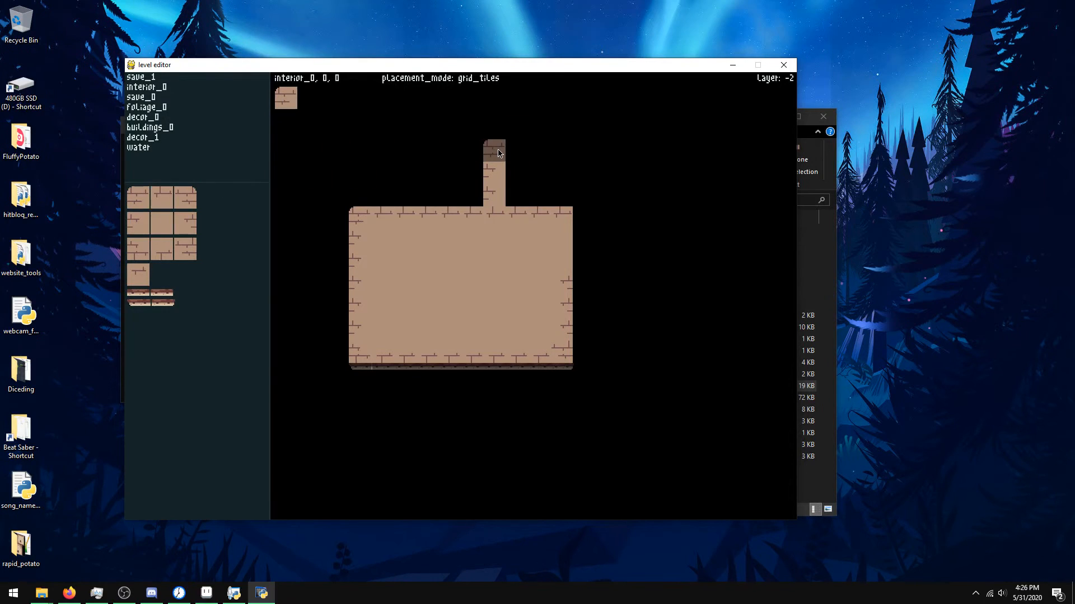
pyautogui.click(138, 221)
pyautogui.click(495, 151)
pyautogui.click(138, 197)
pyautogui.click(495, 130)
pyautogui.click(162, 197)
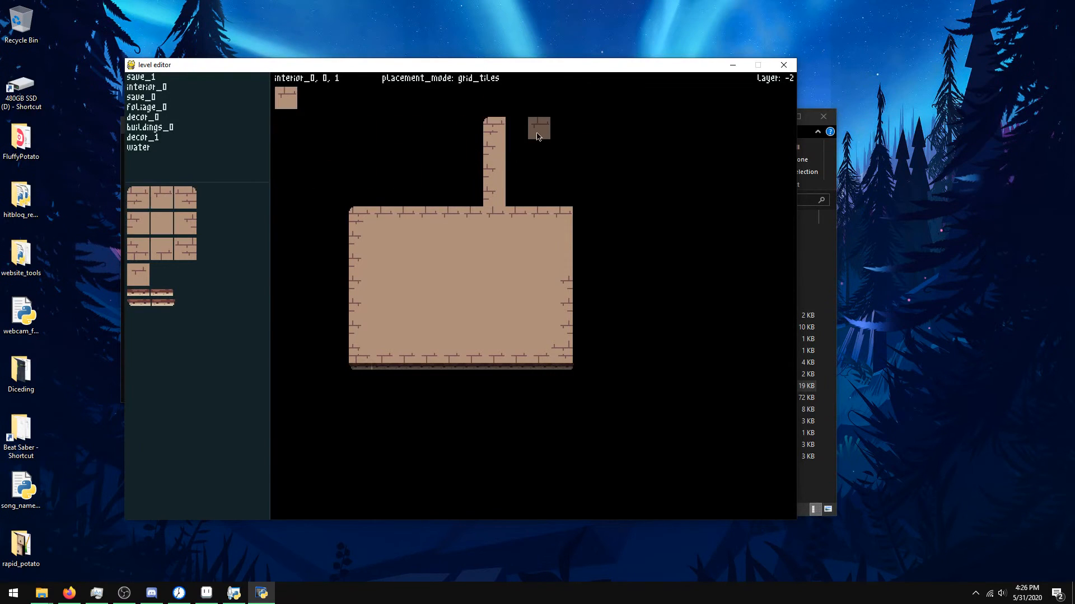
pyautogui.moveTo(520, 134); pyautogui.dragTo(606, 128)
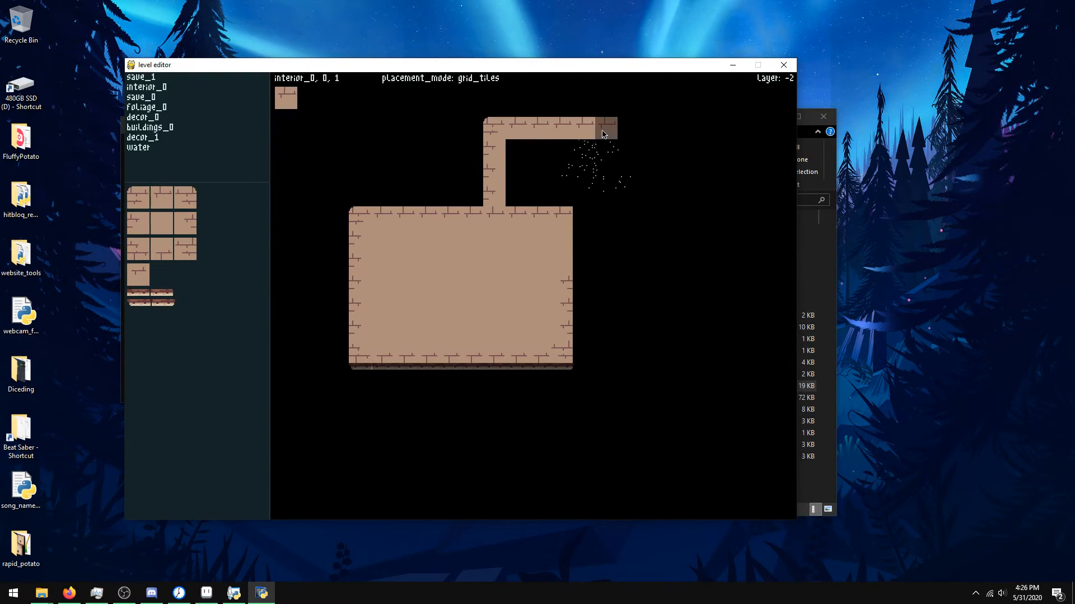
# - Try a right side for the extension using a top-right corner, a column of right-edge tiles and a bottom-right corner
pyautogui.click(184, 197)
pyautogui.click(628, 127)
pyautogui.click(180, 217)
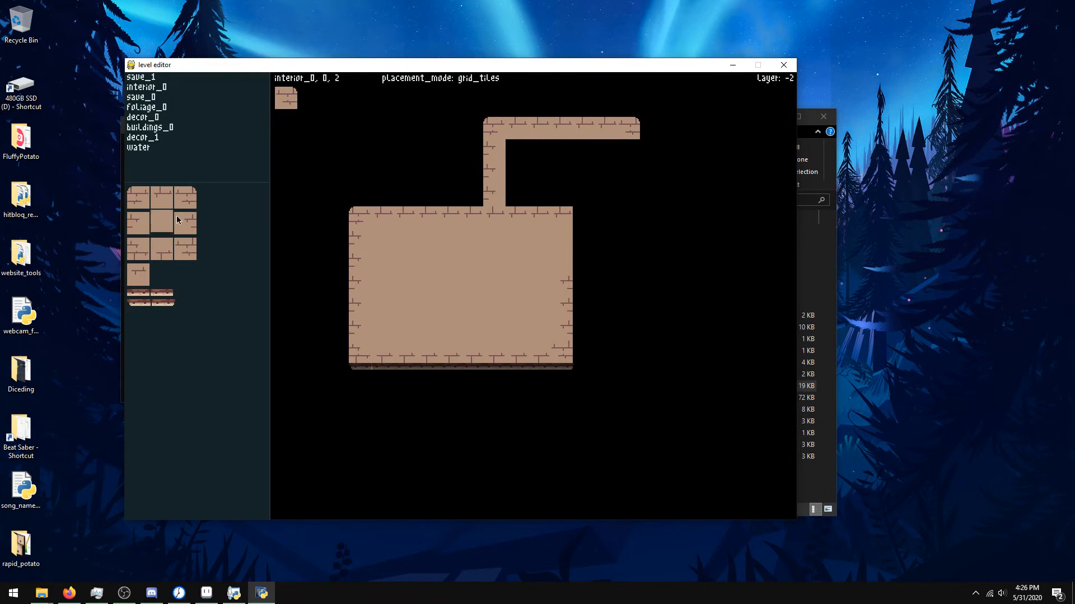
pyautogui.moveTo(628, 151); pyautogui.dragTo(632, 224)
pyautogui.click(184, 248)
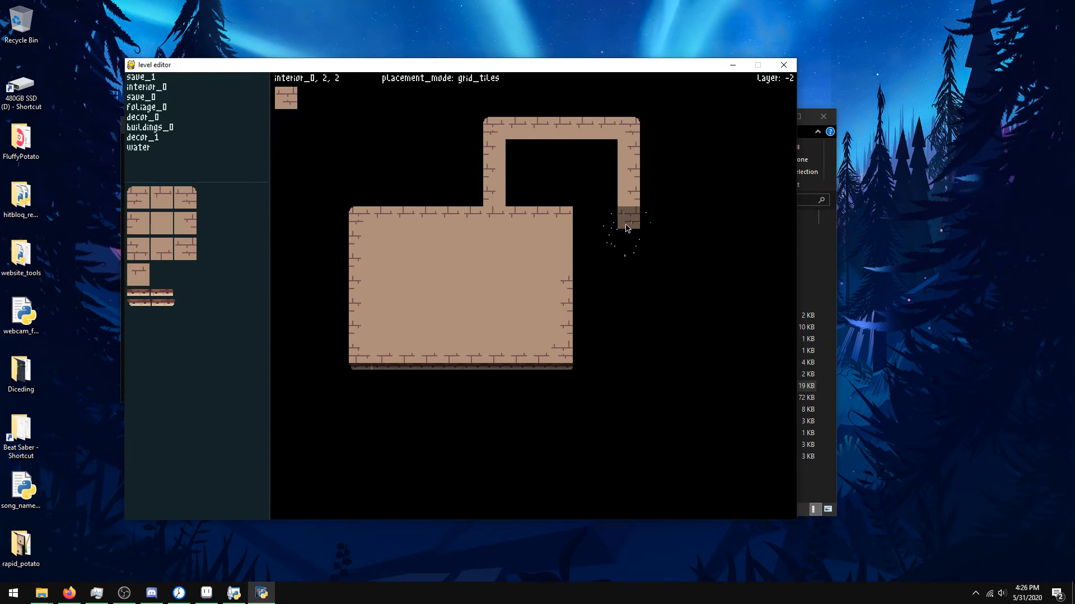
pyautogui.click(628, 285)
pyautogui.click(195, 229)
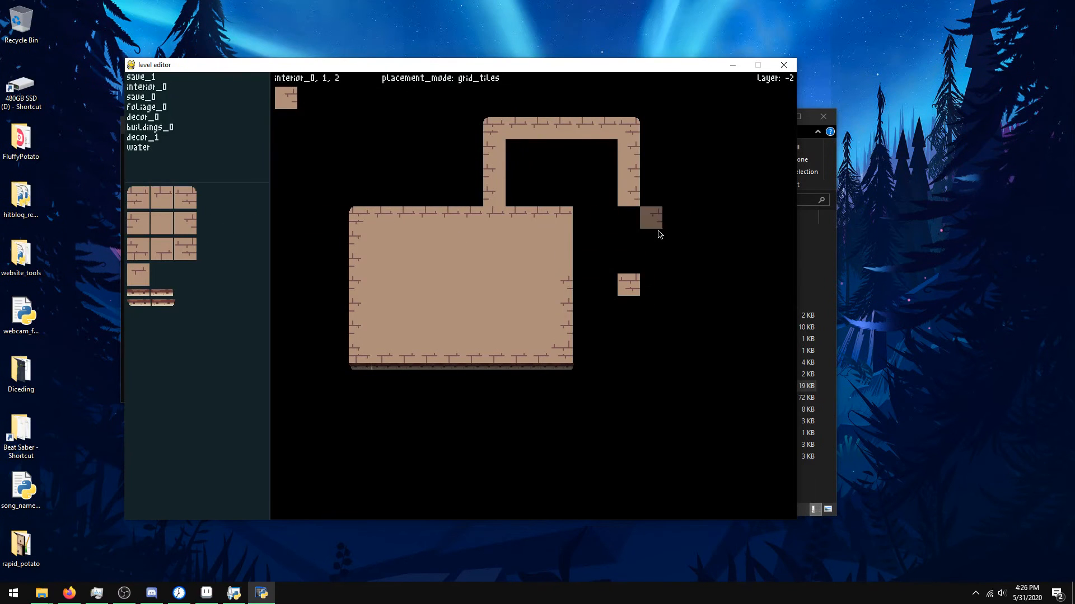
# - Lay a new column of right-edge tiles two tiles further right and erase the extension's first right side and corner
pyautogui.moveTo(670, 272); pyautogui.dragTo(673, 148)
pyautogui.rightClick(629, 152)
pyautogui.rightClick(632, 195)
pyautogui.rightClick(629, 128)
# - Extend the top edge to a new top-right corner and close the extension's bottom with a row of edge tiles back to the room
pyautogui.click(161, 197)
pyautogui.moveTo(640, 133); pyautogui.dragTo(654, 129)
pyautogui.click(189, 194)
pyautogui.click(673, 128)
pyautogui.click(674, 285)
pyautogui.click(166, 208)
pyautogui.moveTo(634, 280); pyautogui.dragTo(590, 290)
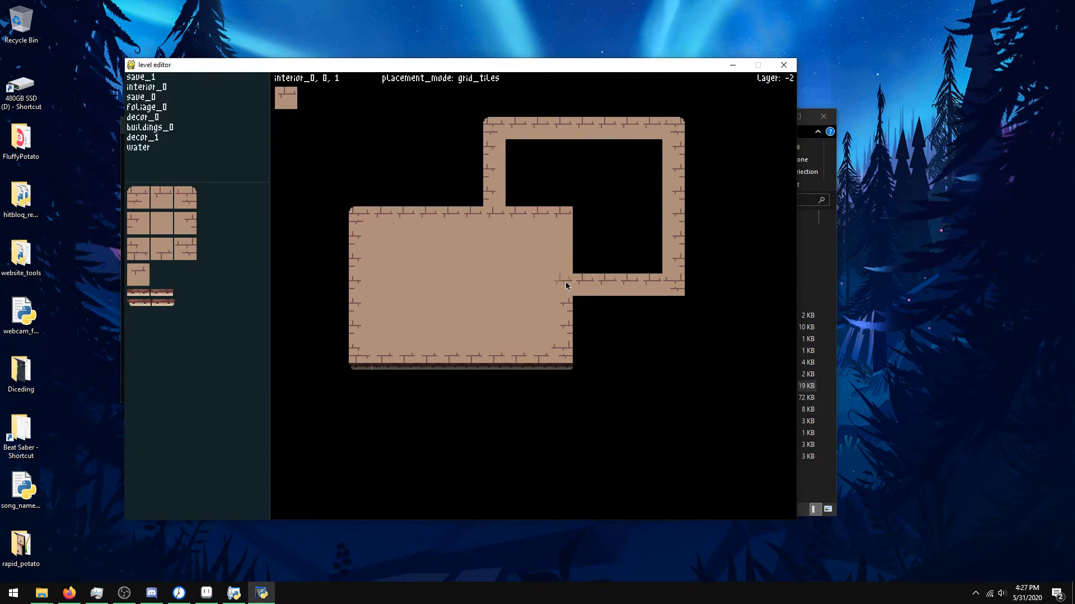
# - Replace the edge tiles at the lower junction with plain floor, erase the room's top edge inside the extension, and fill the extension with plain floor
pyautogui.rightClick(566, 282)
pyautogui.rightClick(580, 283)
pyautogui.click(158, 228)
pyautogui.click(562, 284)
pyautogui.click(581, 284)
pyautogui.rightClick(560, 217)
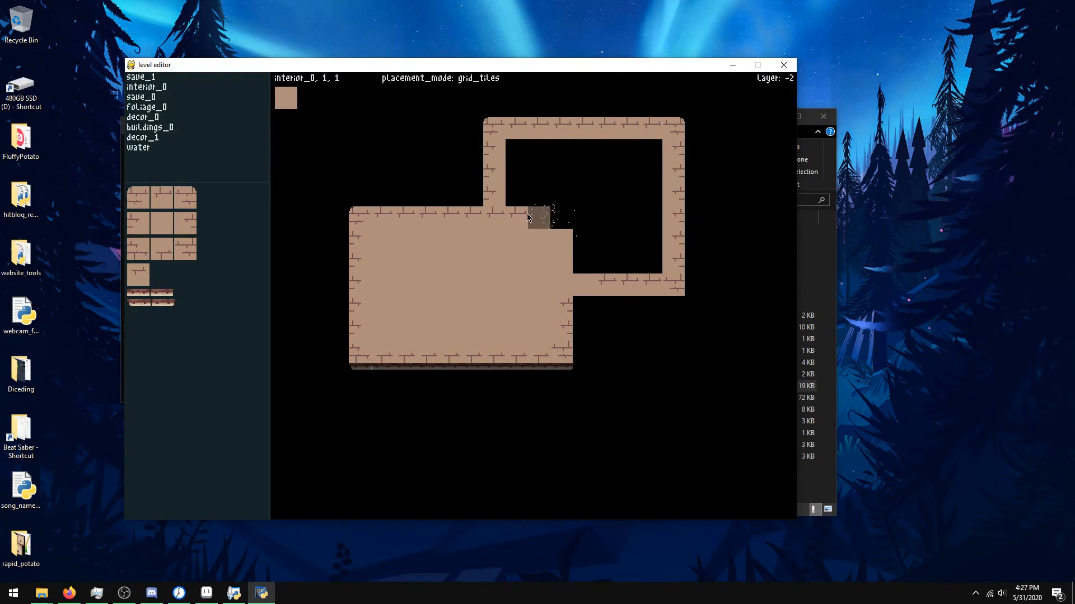
pyautogui.click(560, 195)
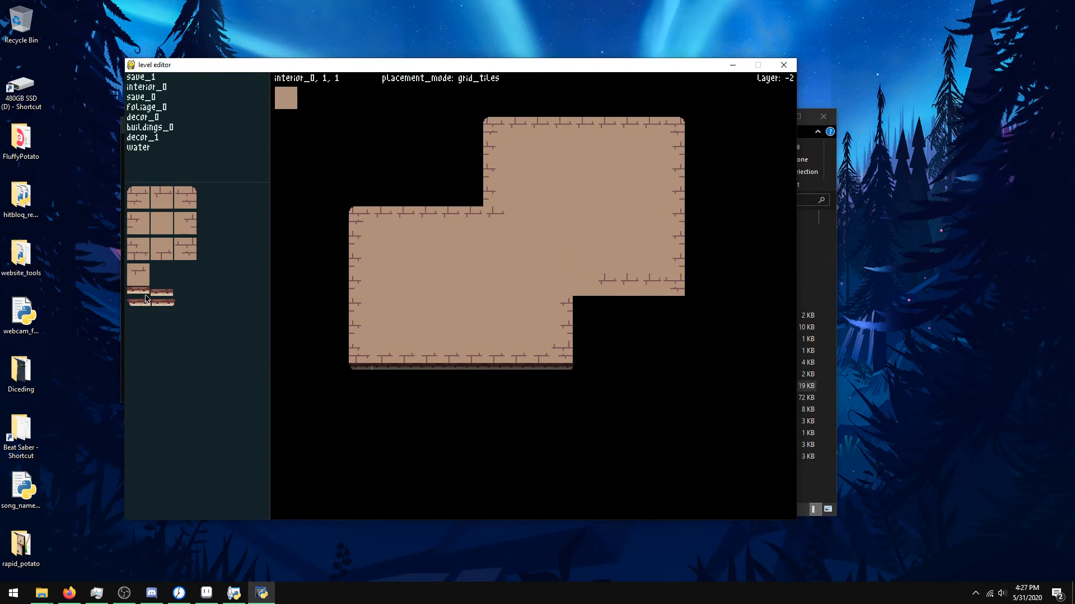
# - Replace the top-edge tiles along the extension's bottom row with bottom-edge tiles
pyautogui.click(162, 253)
pyautogui.rightClick(651, 290)
pyautogui.rightClick(628, 290)
pyautogui.rightClick(612, 293)
pyautogui.moveTo(602, 290); pyautogui.dragTo(643, 292)
# - On layer 0, lay a wall strip under the extension with left-end, middle and right-end pieces, and show all layers at full brightness
pyautogui.click(139, 303)
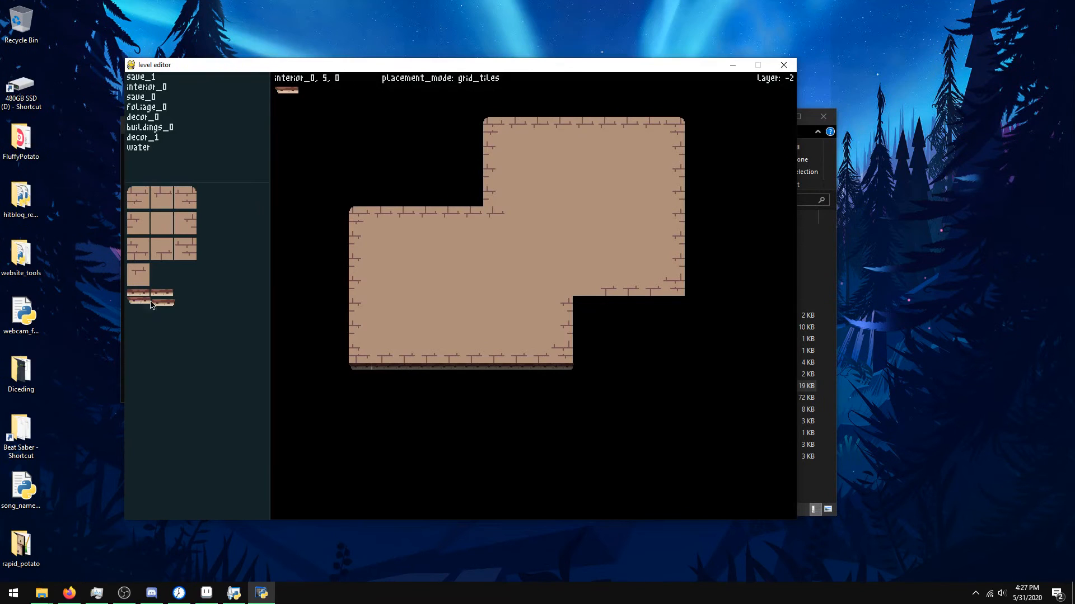
pyautogui.scroll(2, 585, 304)
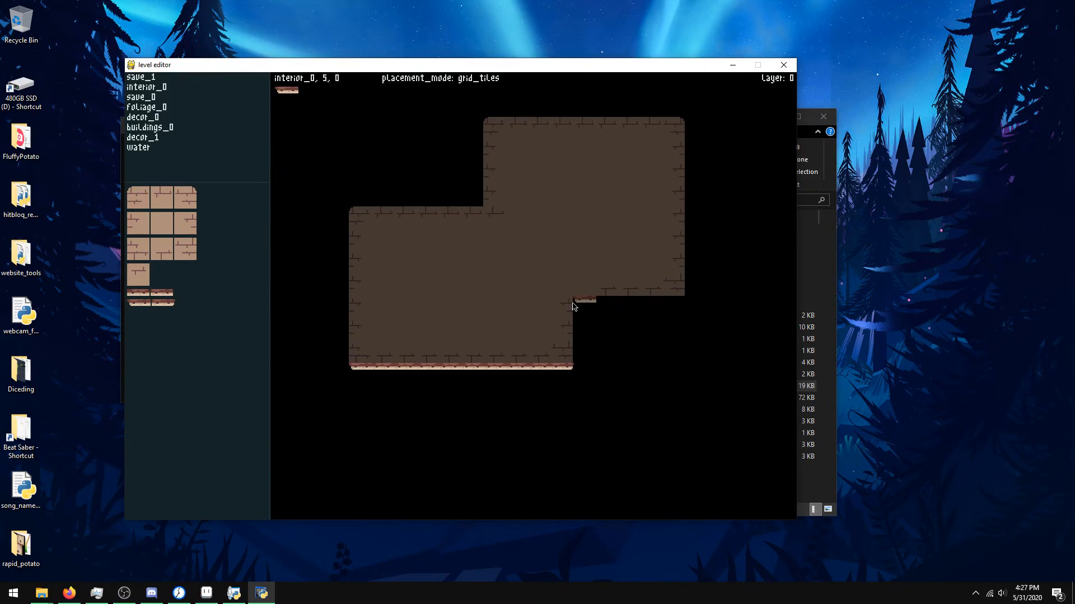
pyautogui.click(581, 306)
pyautogui.click(142, 297)
pyautogui.moveTo(607, 307); pyautogui.dragTo(652, 307)
pyautogui.click(171, 306)
pyautogui.click(672, 302)
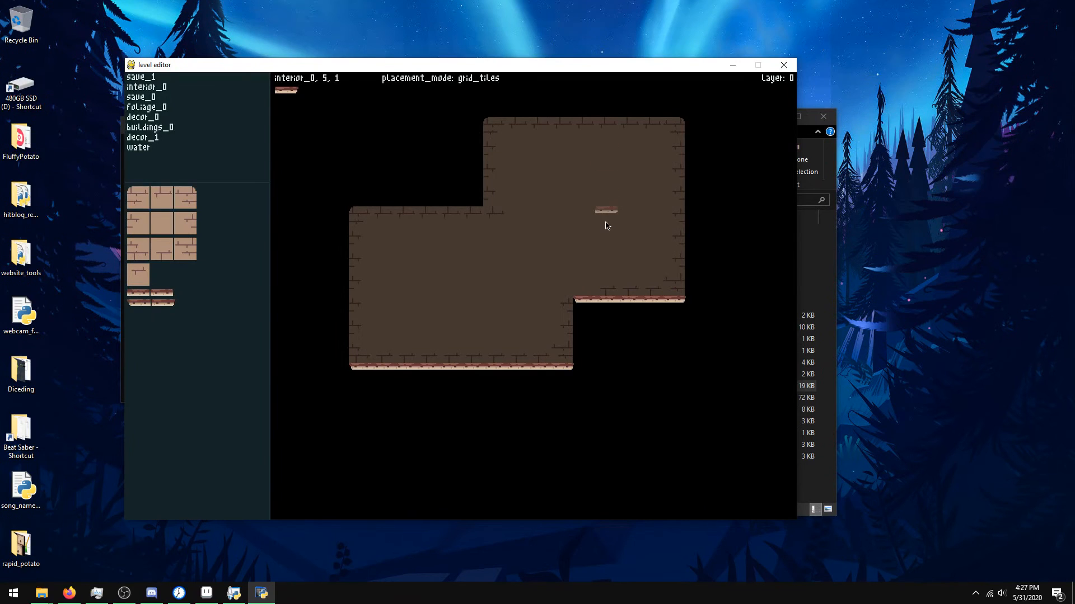
pyautogui.press('l')
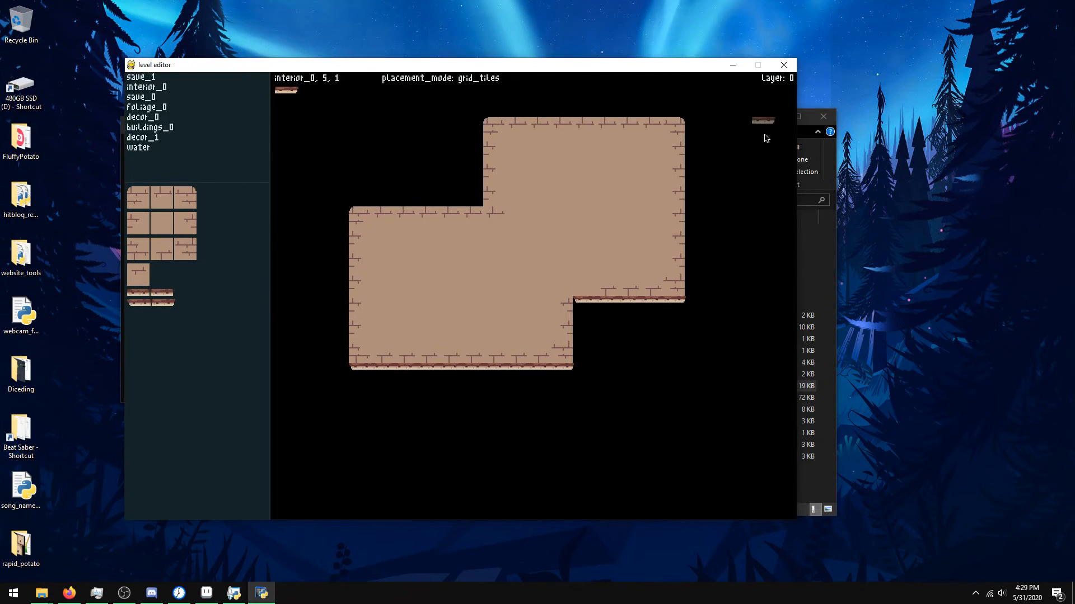
# - Close the level editor and copy save.json from the rapid_potato folder
pyautogui.click(829, 491)
pyautogui.click(783, 65)
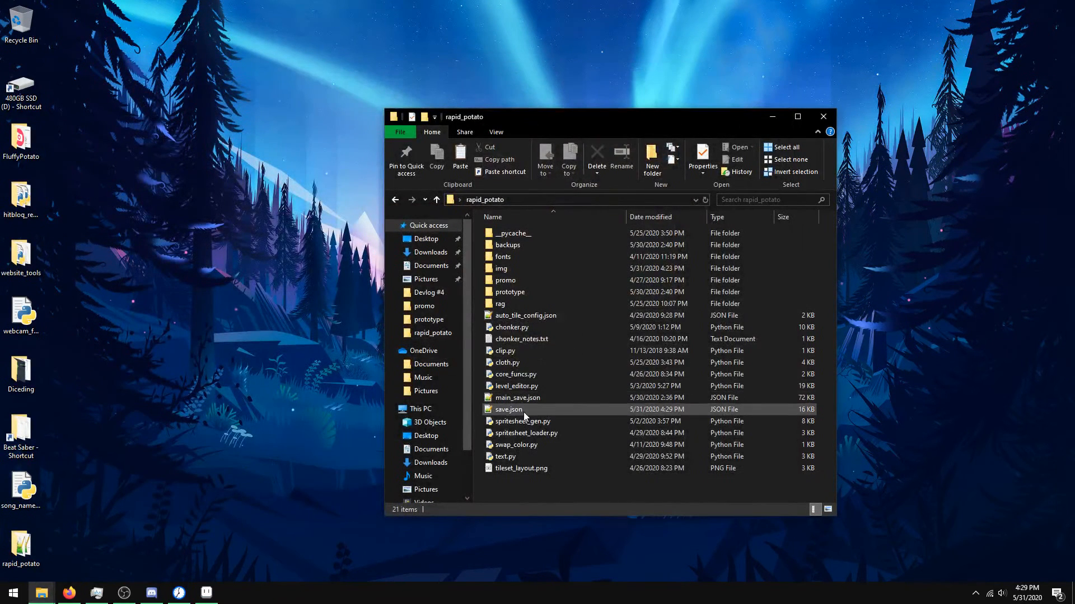
pyautogui.click(523, 412)
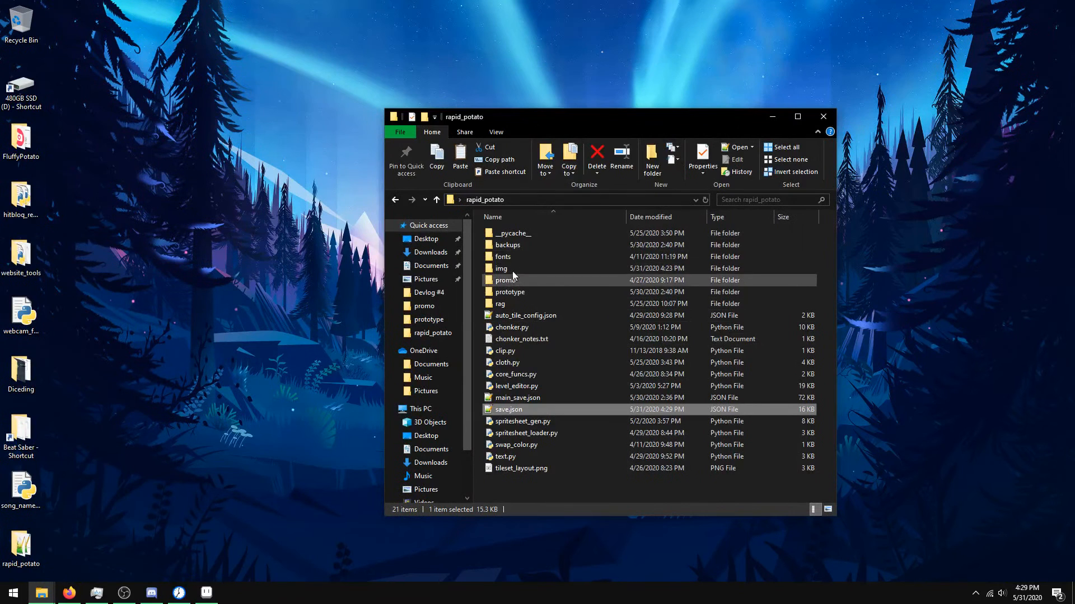
pyautogui.click(523, 260)
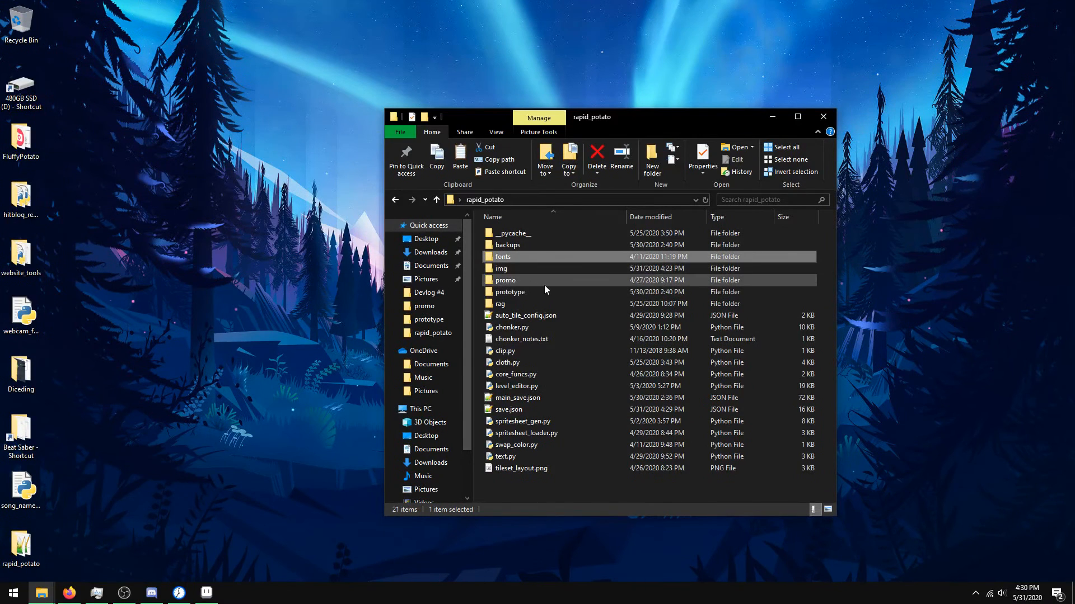
# - Paste the copied save.json into the prototype/data/maps folder
pyautogui.doubleClick(540, 293)
pyautogui.doubleClick(542, 244)
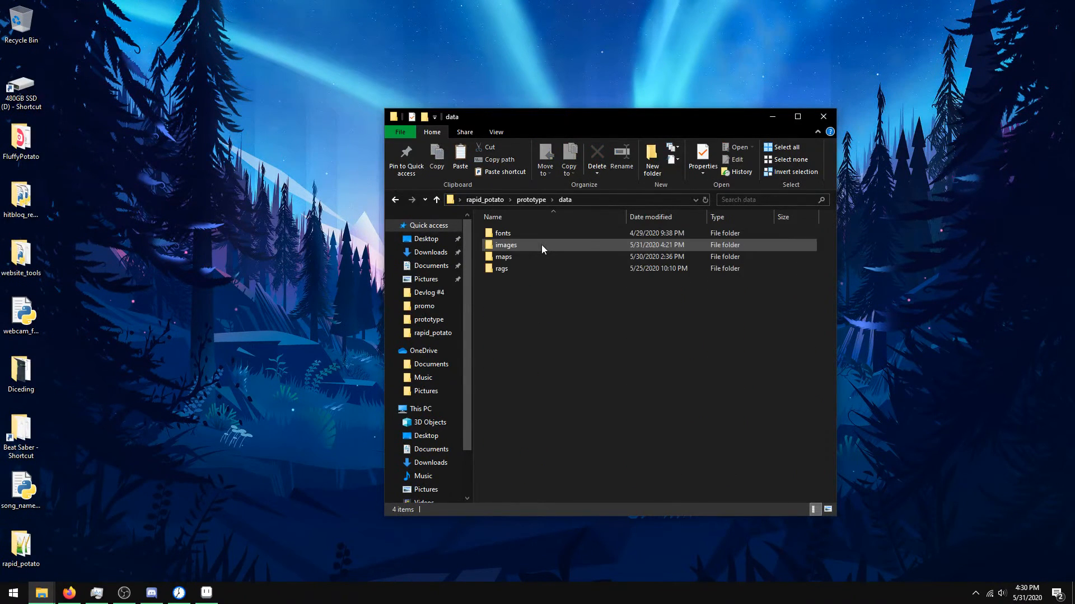
pyautogui.doubleClick(539, 254)
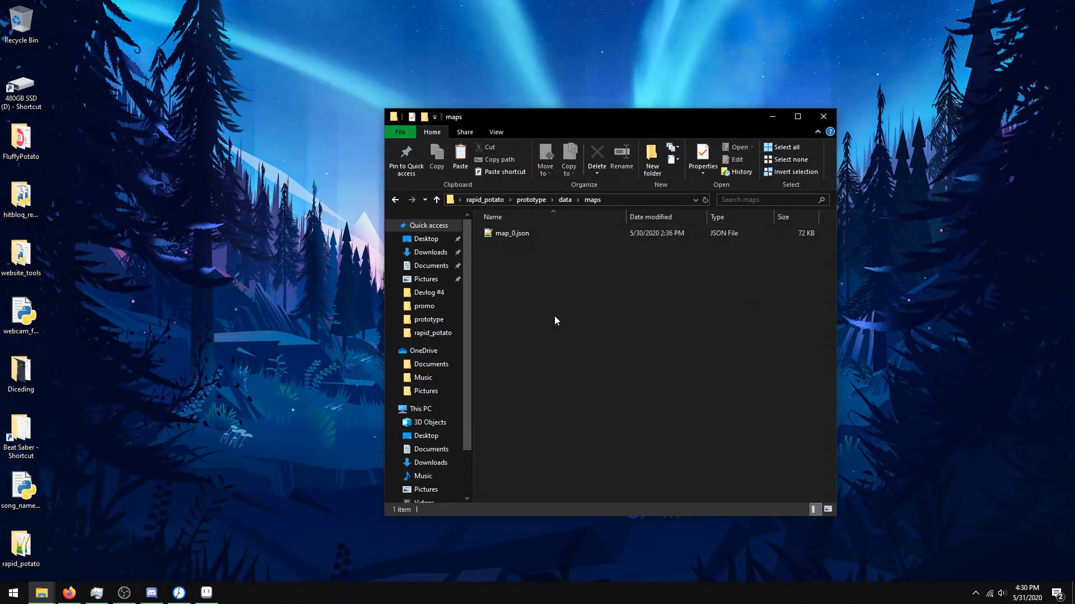
pyautogui.click(545, 247)
# - Rename the pasted save.json in the maps folder as house_0
pyautogui.rightClick(545, 246)
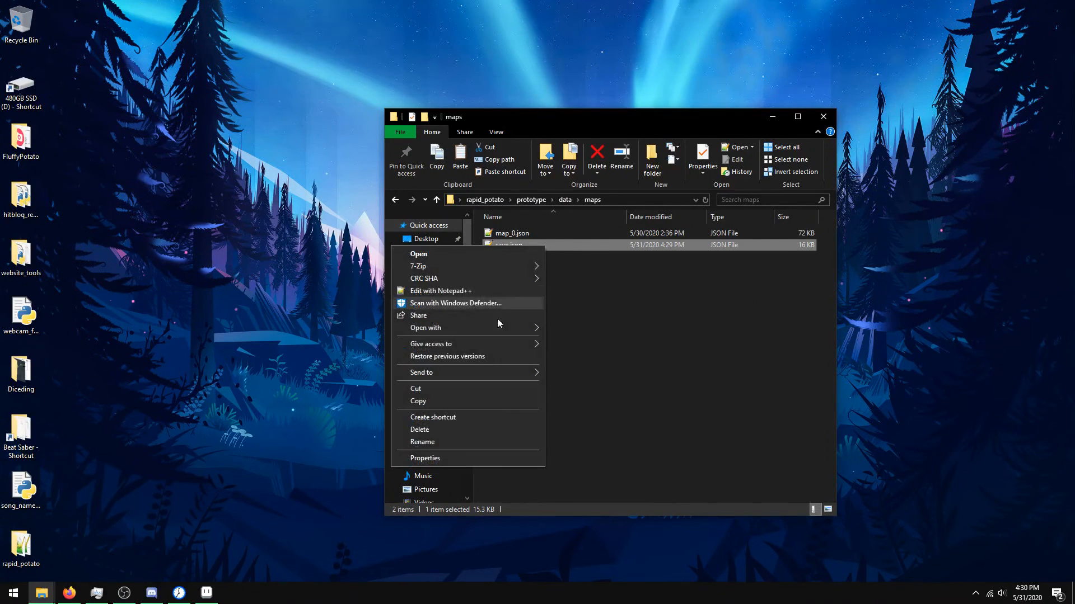
pyautogui.click(464, 446)
pyautogui.write('house_0')
pyautogui.press('Return')
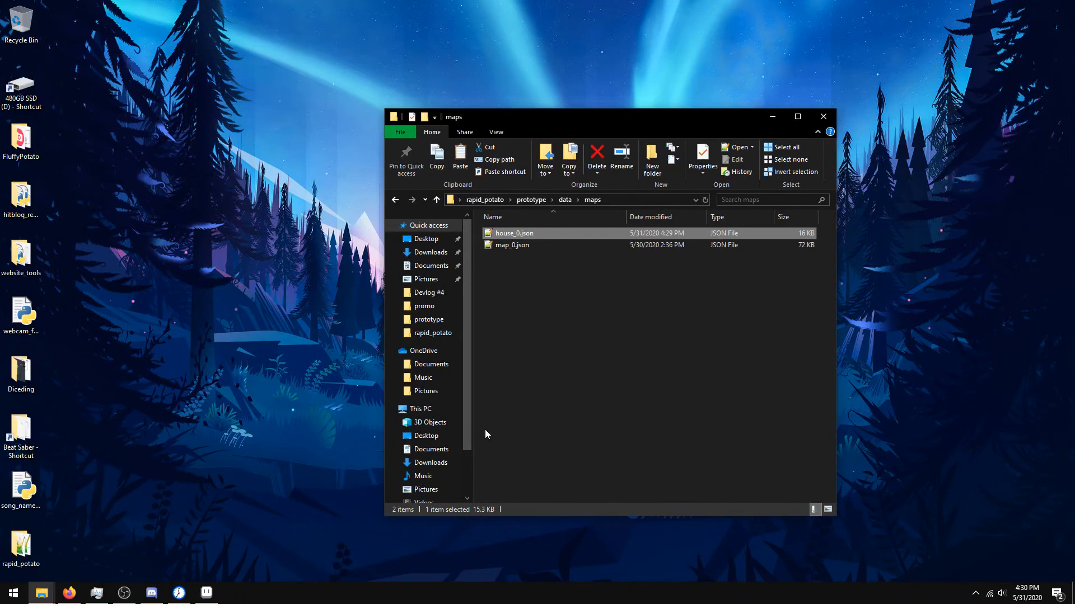
# - Open interior_0.png from the prototype's data/images/tilesets folder in Paint
pyautogui.click(565, 199)
pyautogui.click(558, 312)
pyautogui.doubleClick(536, 244)
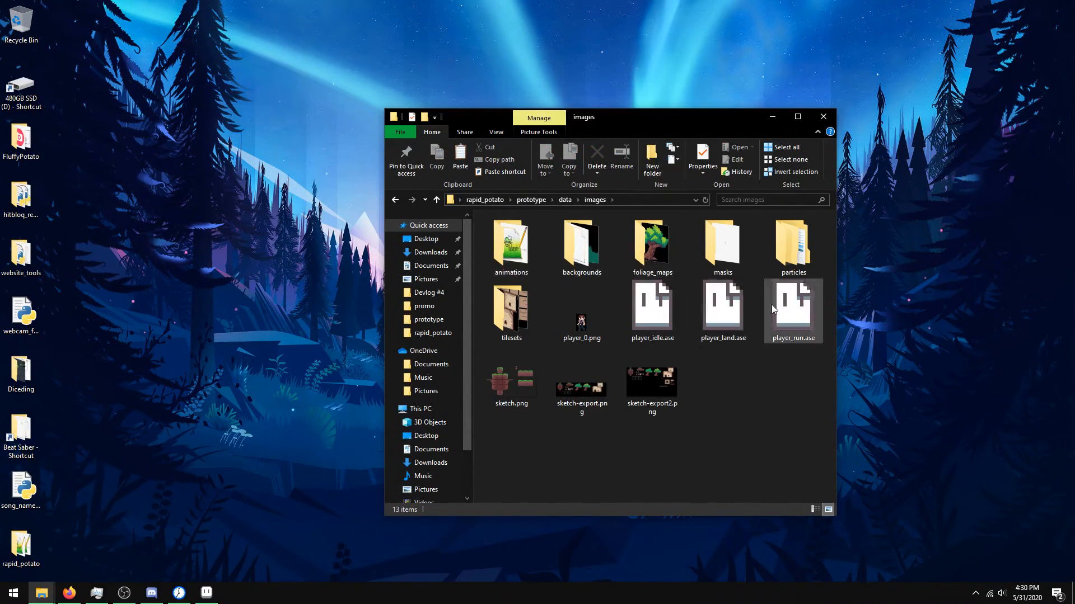
pyautogui.doubleClick(529, 303)
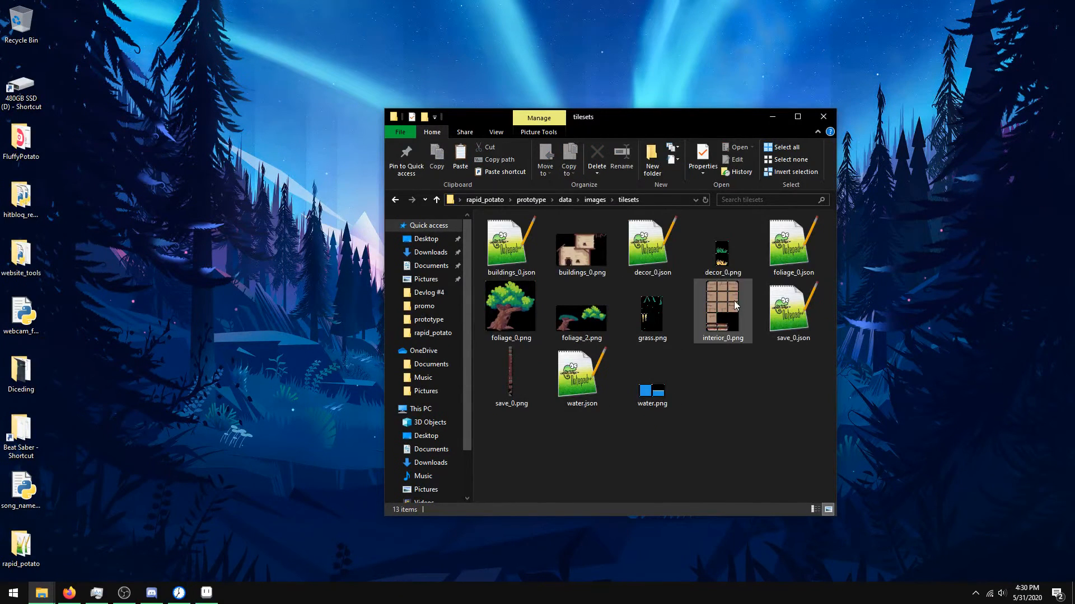
pyautogui.doubleClick(734, 300)
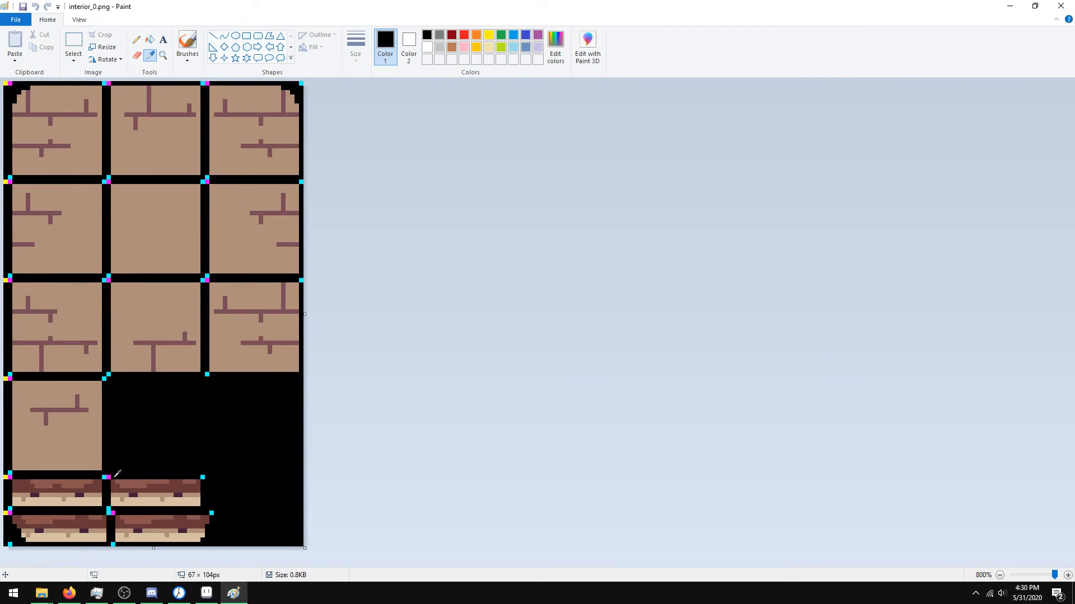
# - Pick the dark purple from the wall strip and fill the crack lines on the first two rows of floor tiles with it
pyautogui.click(133, 494)
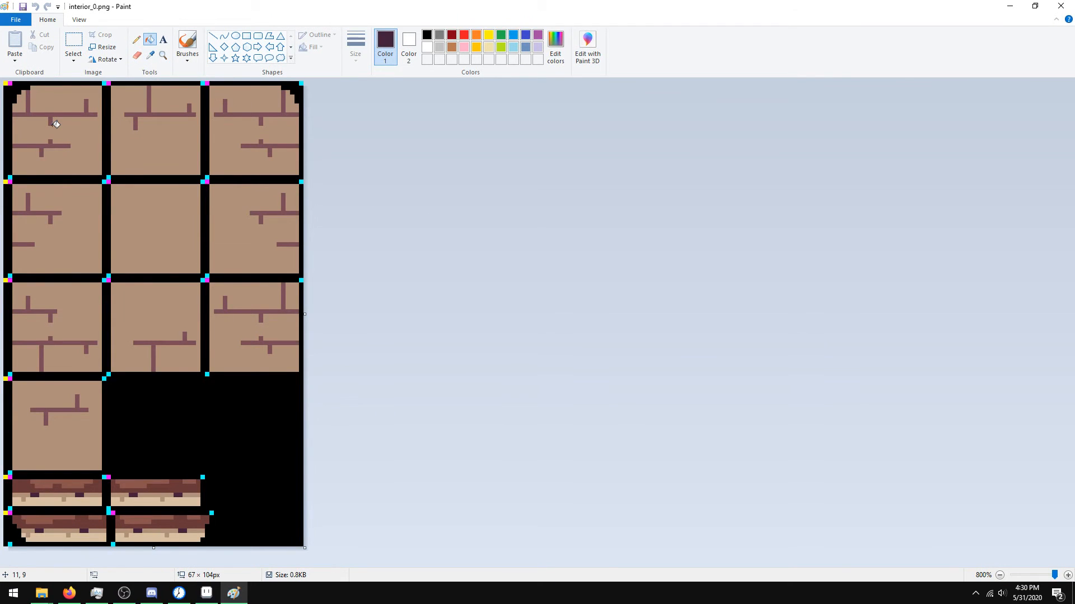
pyautogui.click(51, 122)
pyautogui.click(51, 146)
pyautogui.click(150, 109)
pyautogui.click(246, 115)
pyautogui.click(266, 145)
pyautogui.click(284, 211)
pyautogui.click(283, 244)
pyautogui.click(32, 211)
pyautogui.click(25, 243)
# - Fill the crack lines on the third row of tiles and the single tile below it with the dark purple
pyautogui.click(34, 309)
pyautogui.click(39, 345)
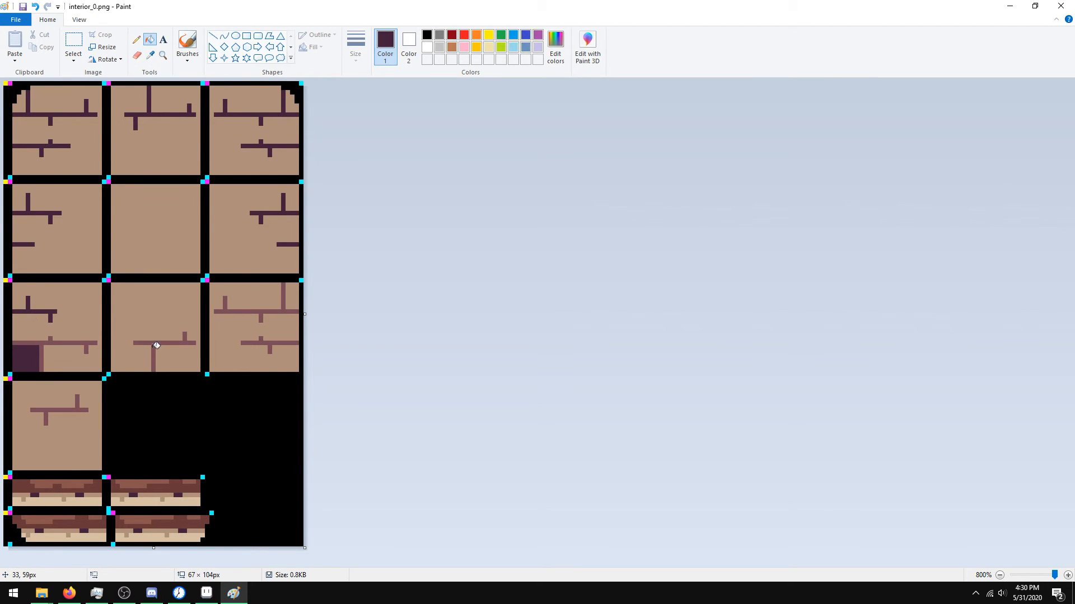
pyautogui.hotkey('ctrl', 'z')
pyautogui.click(41, 343)
pyautogui.click(146, 343)
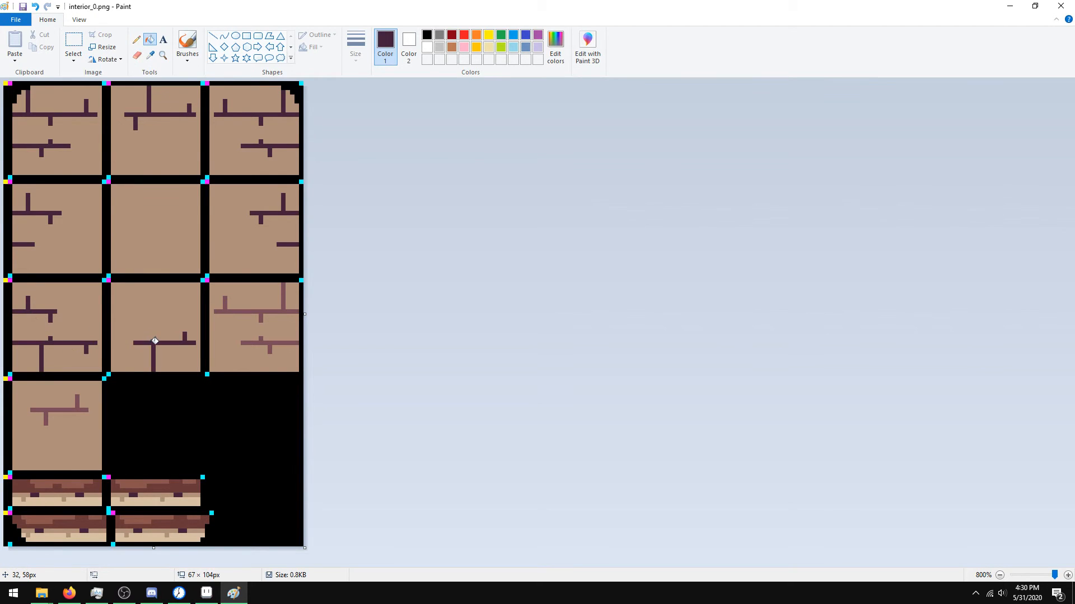
pyautogui.click(266, 310)
pyautogui.click(268, 339)
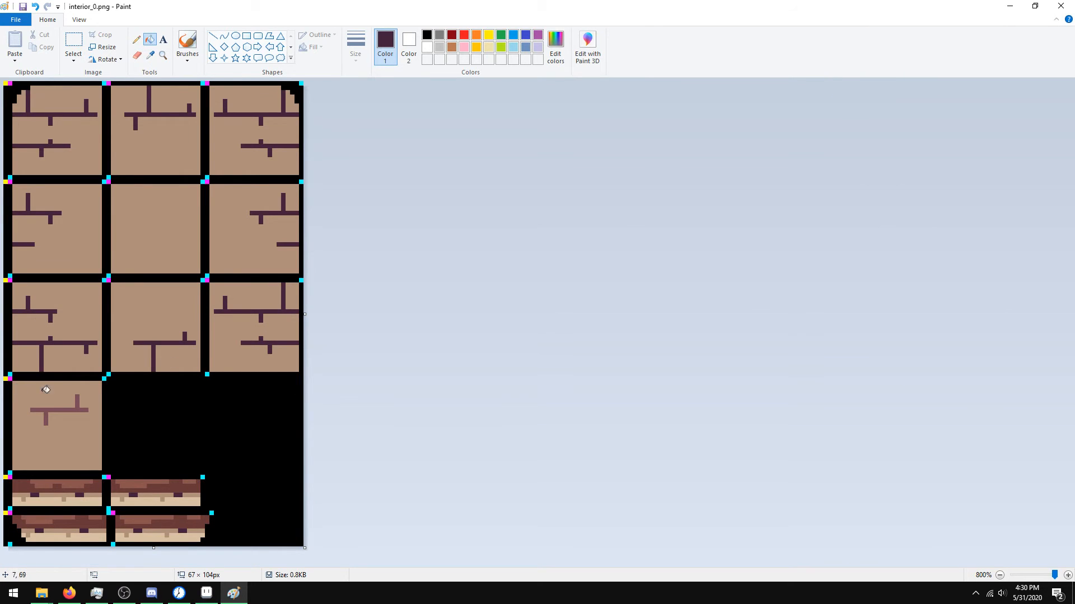
pyautogui.click(45, 409)
# - Pick the tan tile colour and edit it to a luminance of 110 and a saturation of 30
pyautogui.click(150, 55)
pyautogui.click(144, 232)
pyautogui.click(556, 48)
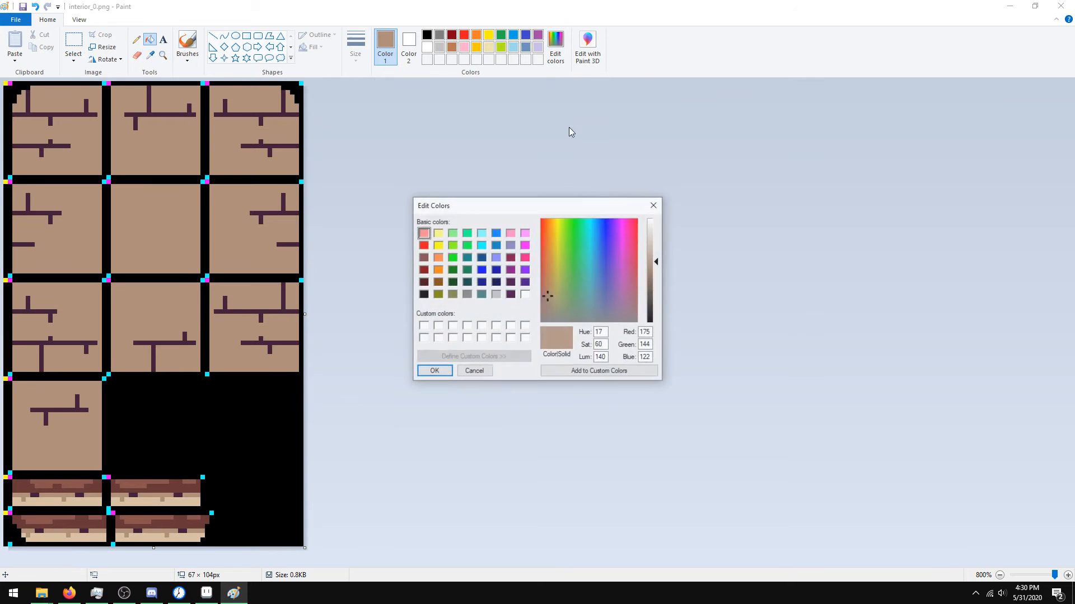
pyautogui.click(655, 275)
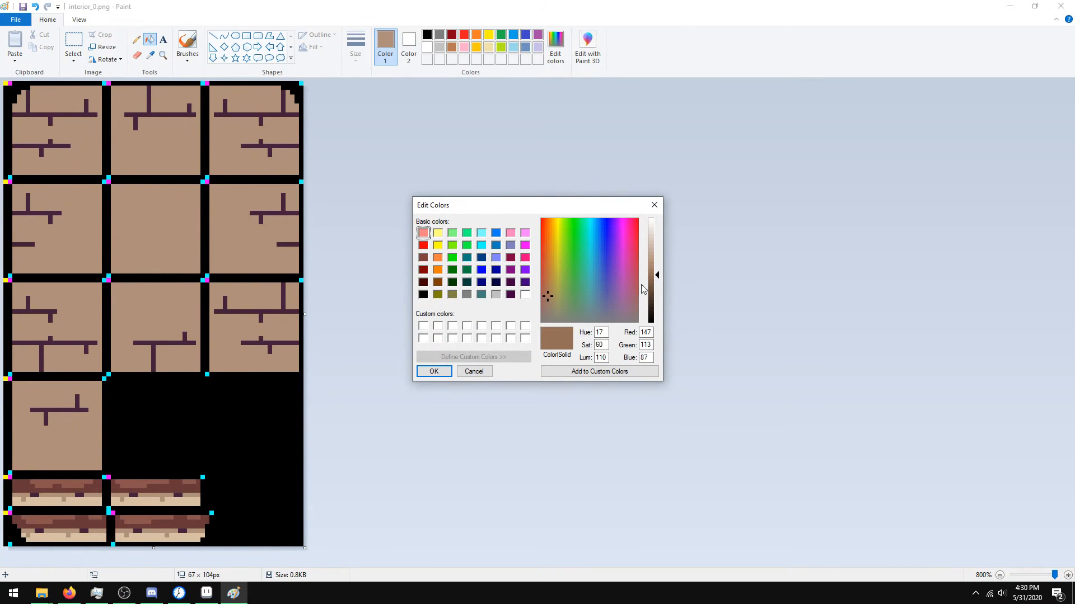
pyautogui.doubleClick(596, 345)
pyautogui.press('BackSpace')
pyautogui.write('30')
pyautogui.click(434, 371)
# - Fill the tan backgrounds of all ten floor tiles with the edited greyish brown
pyautogui.click(160, 151)
pyautogui.click(96, 150)
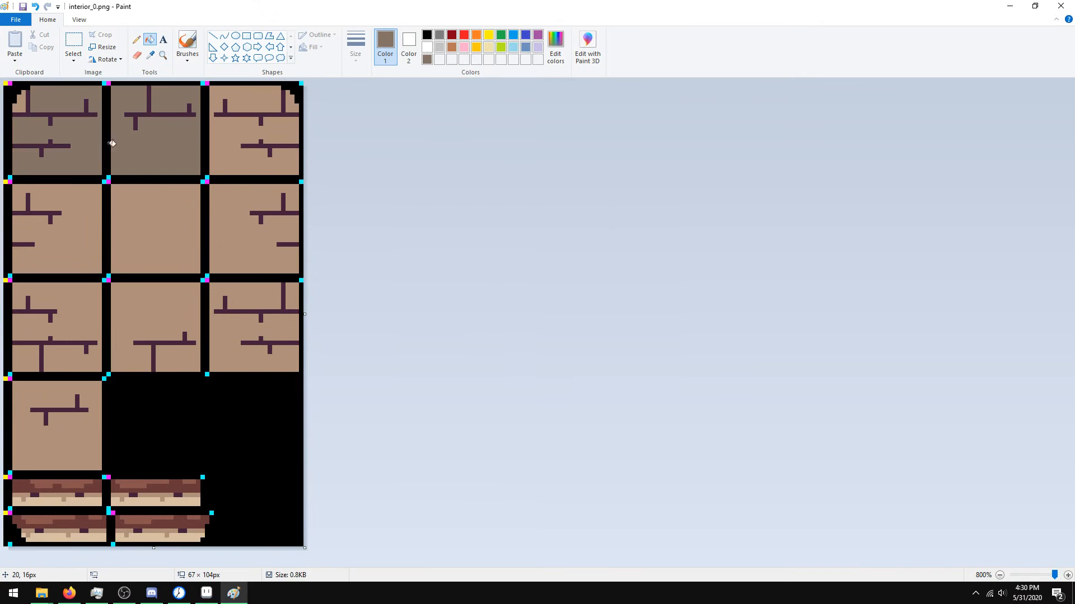
pyautogui.click(272, 107)
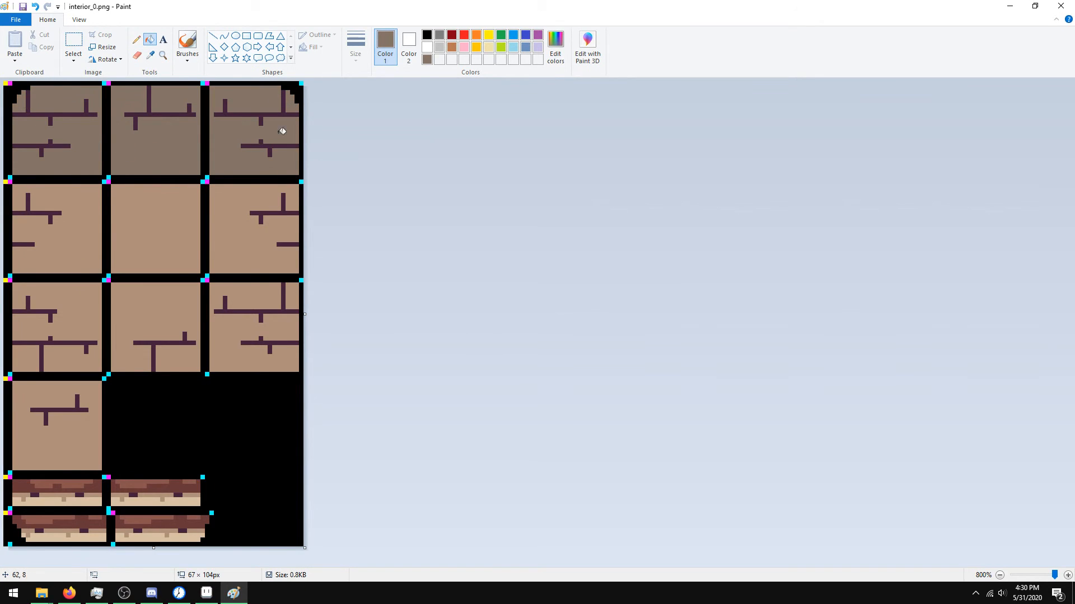
pyautogui.click(276, 215)
pyautogui.click(148, 236)
pyautogui.click(90, 252)
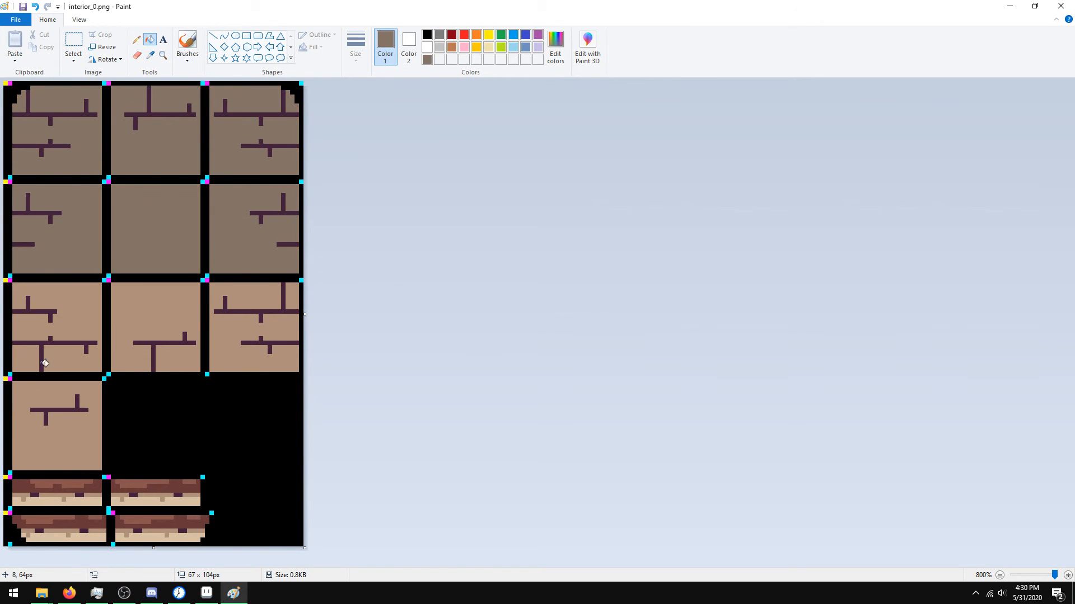
pyautogui.click(42, 366)
pyautogui.click(156, 358)
pyautogui.click(239, 350)
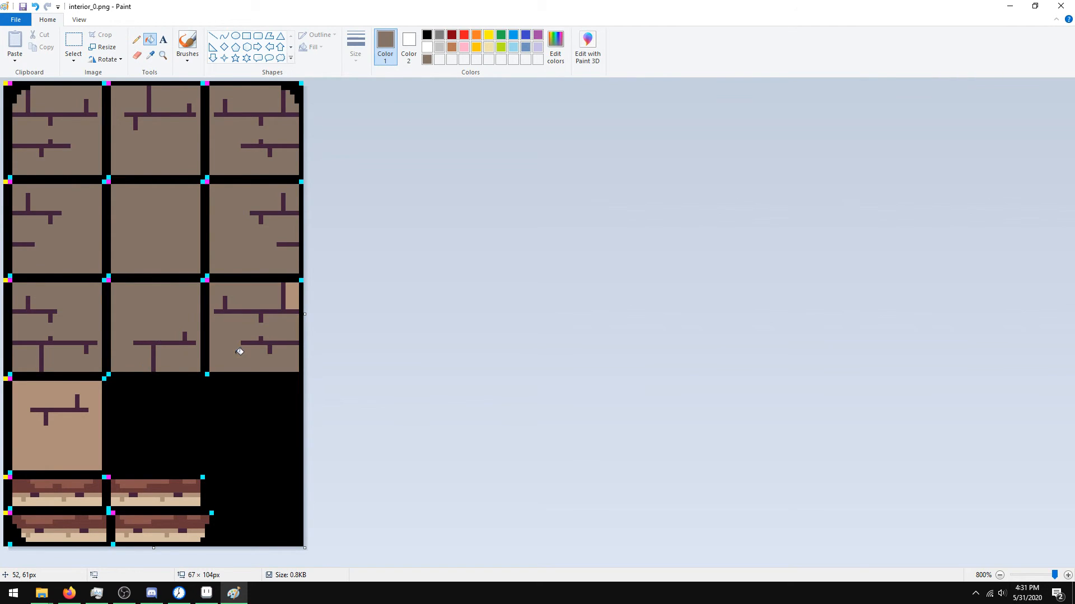
pyautogui.click(37, 442)
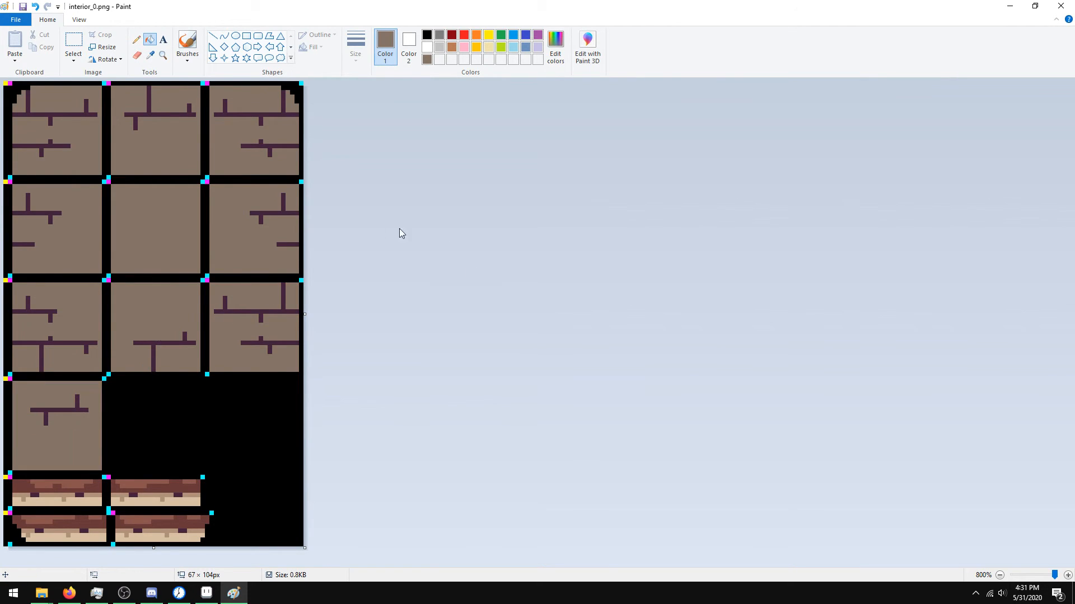
# - Pick the dark crack colour, reduce its saturation, refill the cracks on all tiles with it, and close the image
pyautogui.scroll(-8, 303, 235)
pyautogui.scroll(8, 246, 254)
pyautogui.scroll(-6, 251, 257)
pyautogui.scroll(-1, 251, 259)
pyautogui.scroll(5, 250, 259)
pyautogui.click(150, 55)
pyautogui.click(52, 113)
pyautogui.click(557, 51)
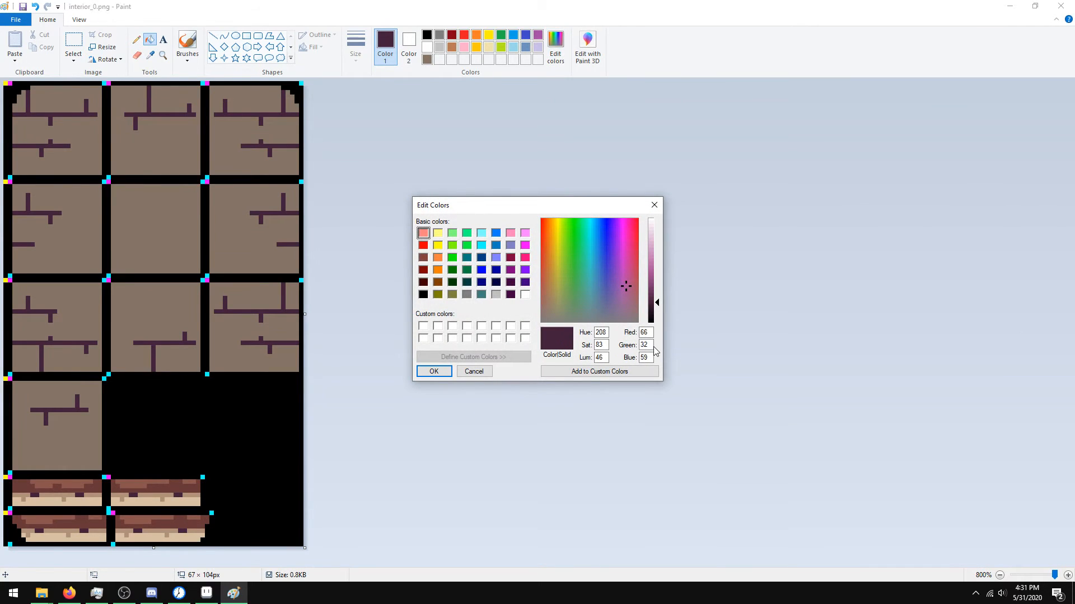
pyautogui.doubleClick(600, 345)
pyautogui.press('Return')
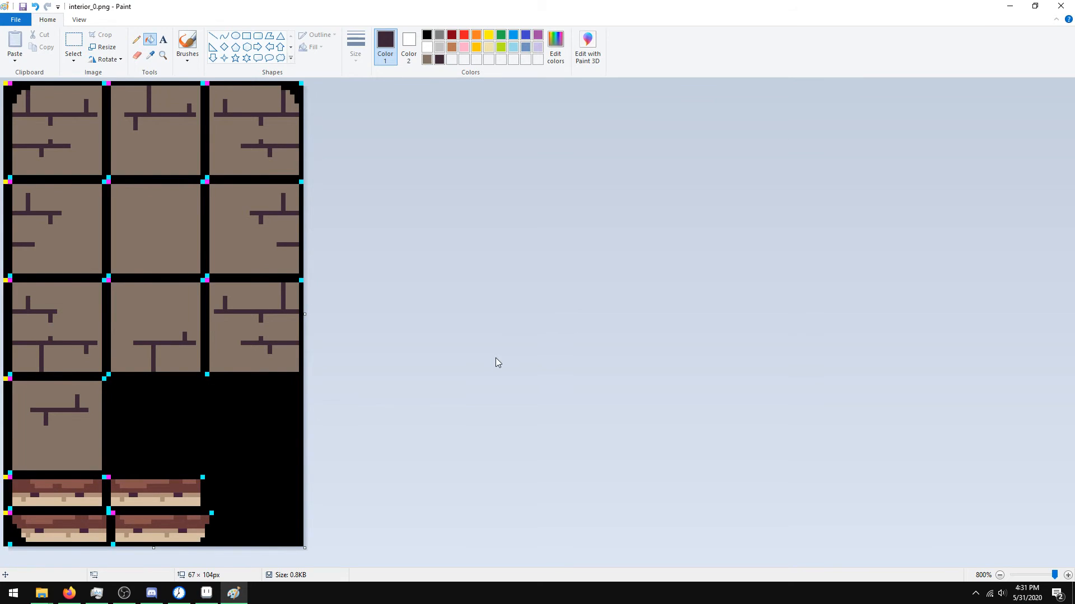
pyautogui.moveTo(501, 7); pyautogui.dragTo(504, 16)
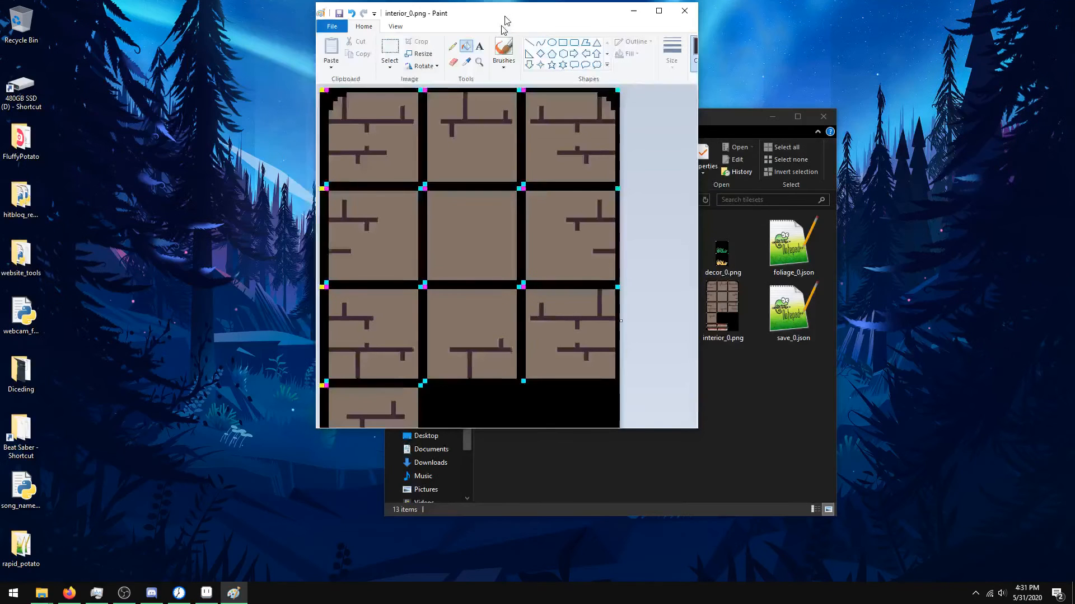
pyautogui.click(684, 10)
# - Open prototype.py from the prototype folder for editing in IDLE
pyautogui.click(532, 199)
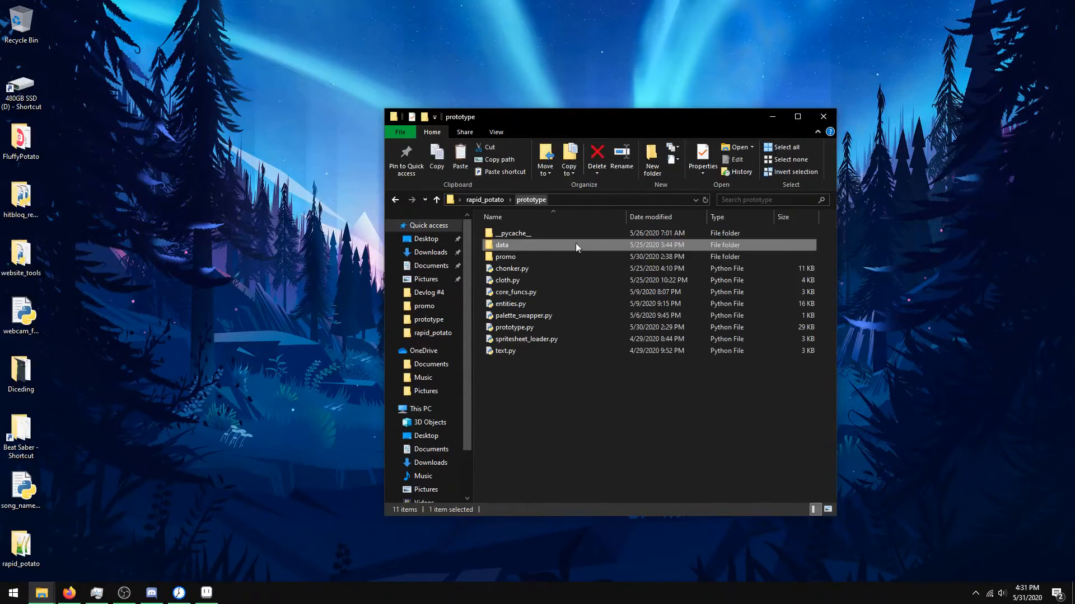
pyautogui.rightClick(543, 327)
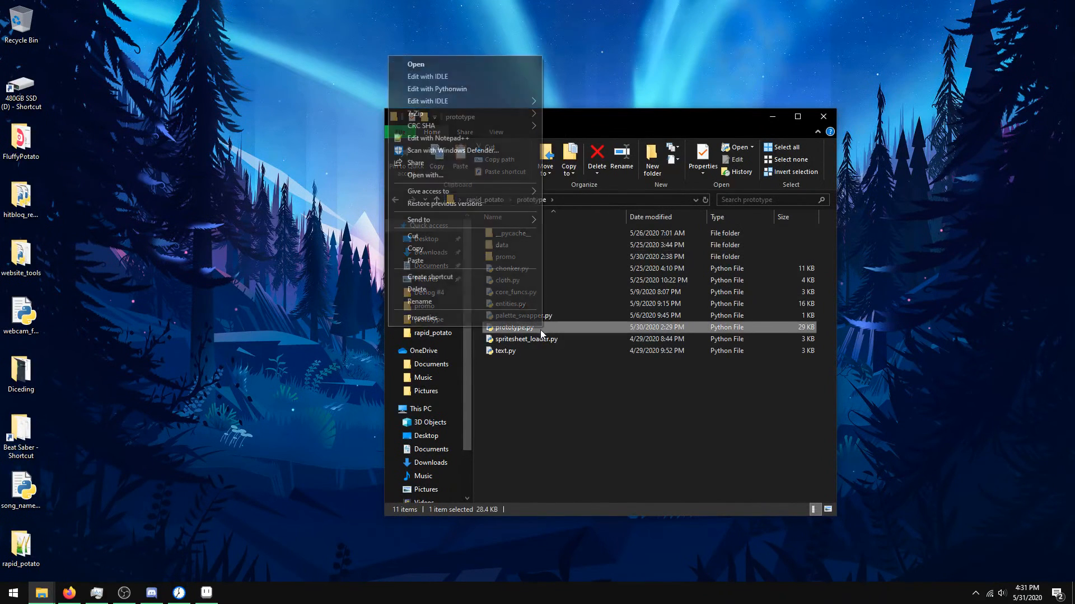
pyautogui.click(466, 71)
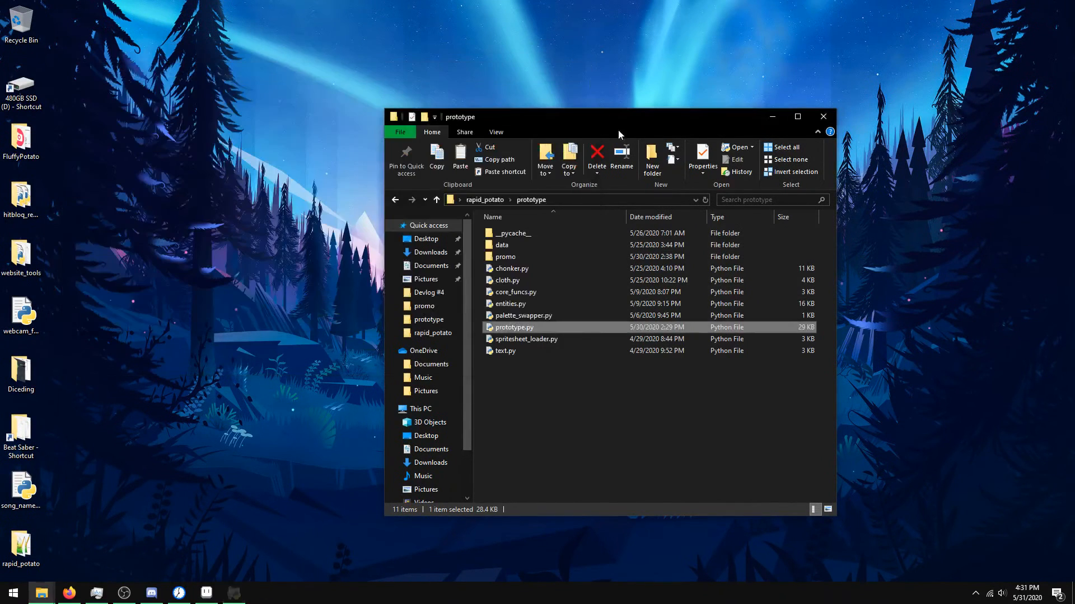
pyautogui.rightClick(525, 324)
pyautogui.click(410, 73)
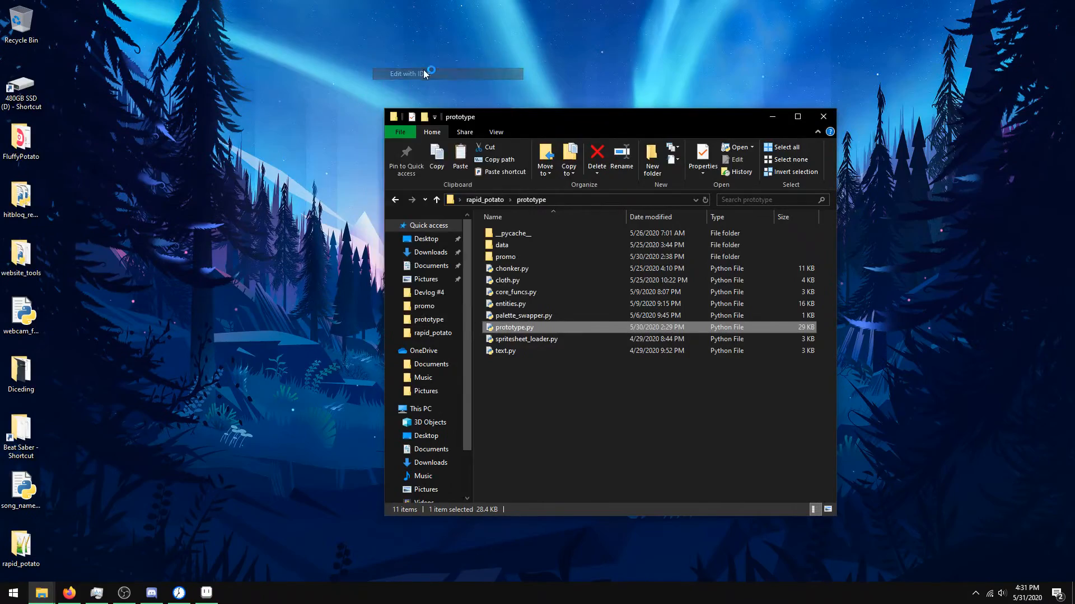
# - Find map_0 in the script and change the loaded map file to house_0.json
pyautogui.scroll(-5, 297, 308)
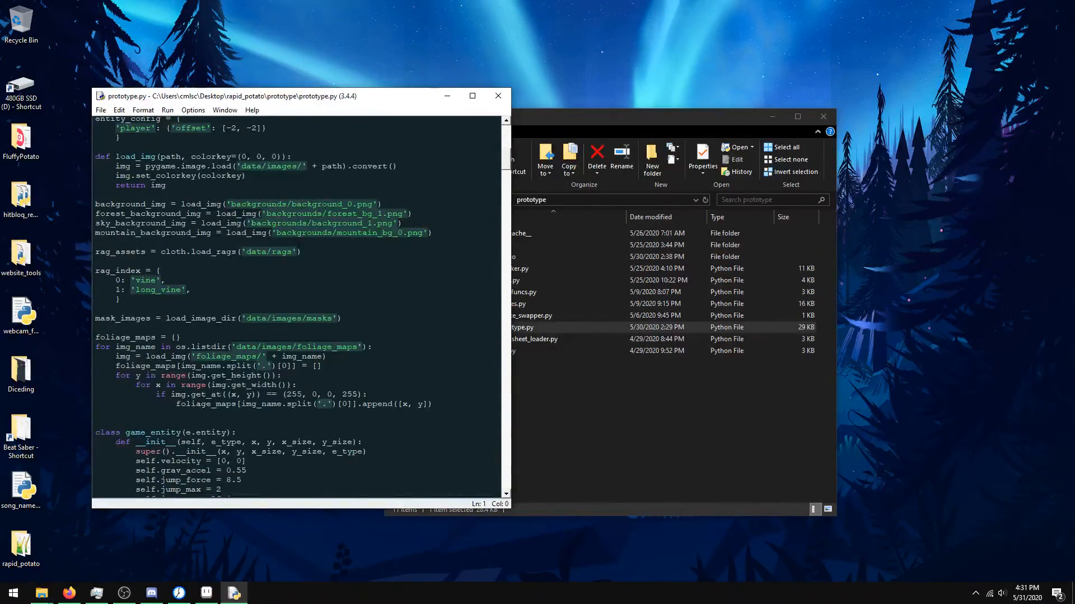
pyautogui.scroll(-20, 298, 245)
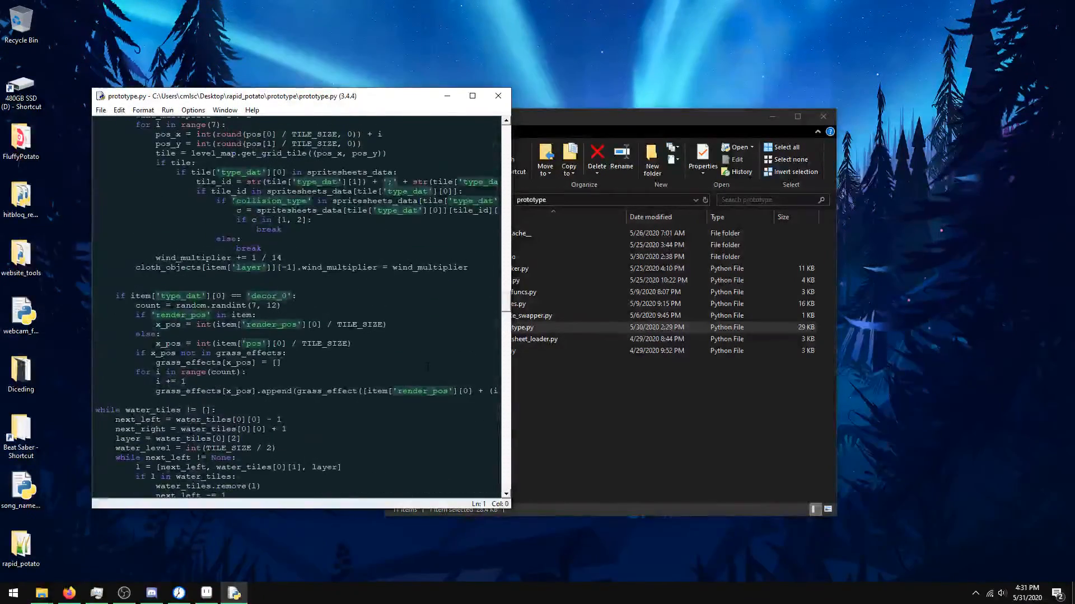
pyautogui.hotkey('ctrl', 'f')
pyautogui.write('map_0')
pyautogui.press('Return')
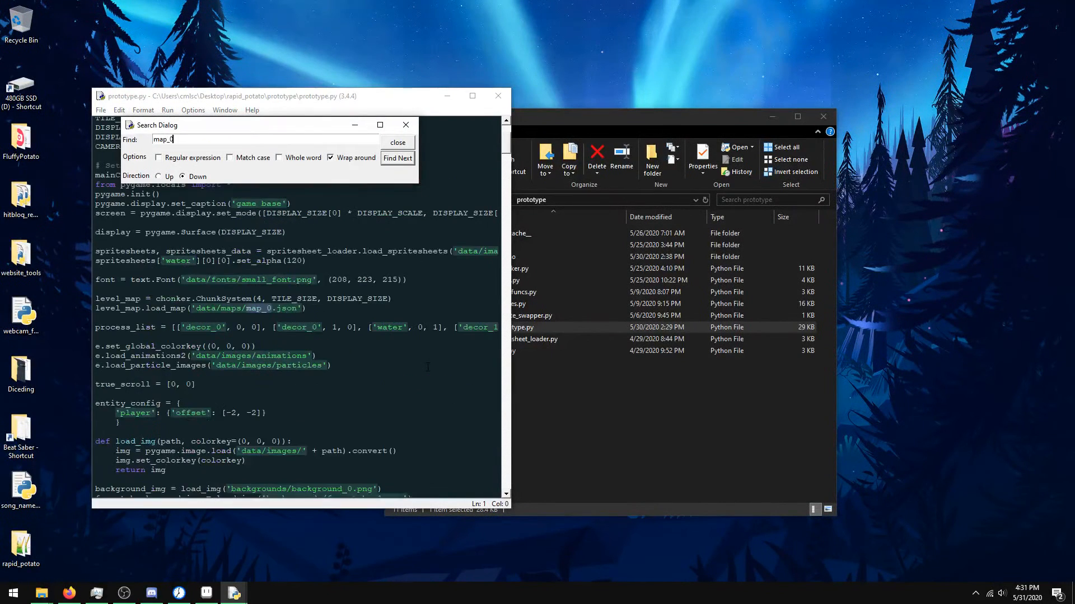
pyautogui.click(406, 124)
pyautogui.write('room')
pyautogui.press('BackSpace')
pyautogui.press('BackSpace')
pyautogui.press('BackSpace')
pyautogui.press('BackSpace')
pyautogui.write('house')
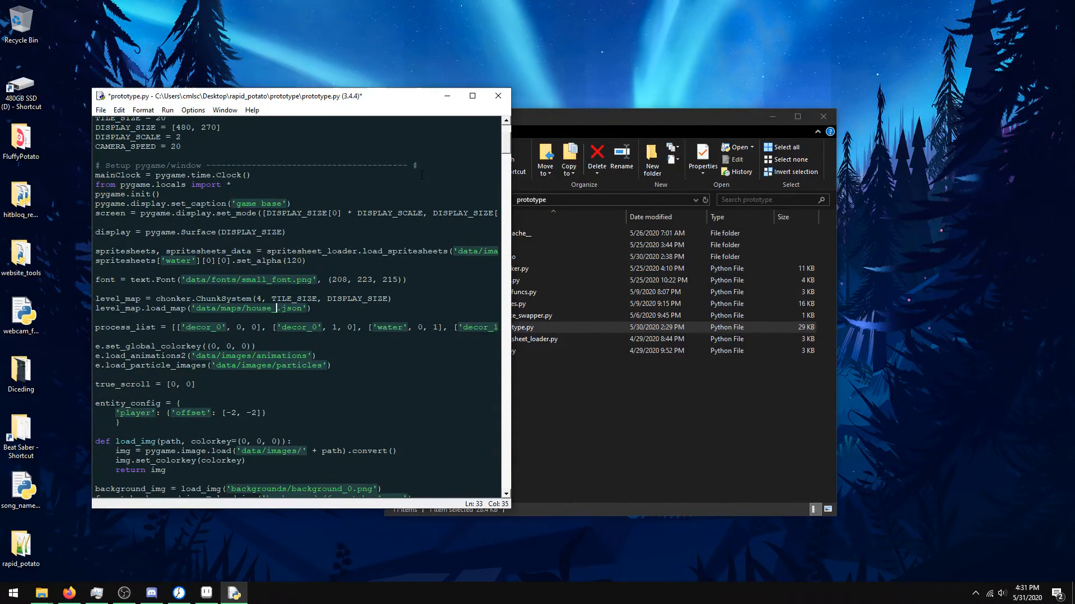
# - Save the script, run the game to view the house map, and close the game window
pyautogui.hotkey('ctrl', 's')
pyautogui.press('F5')
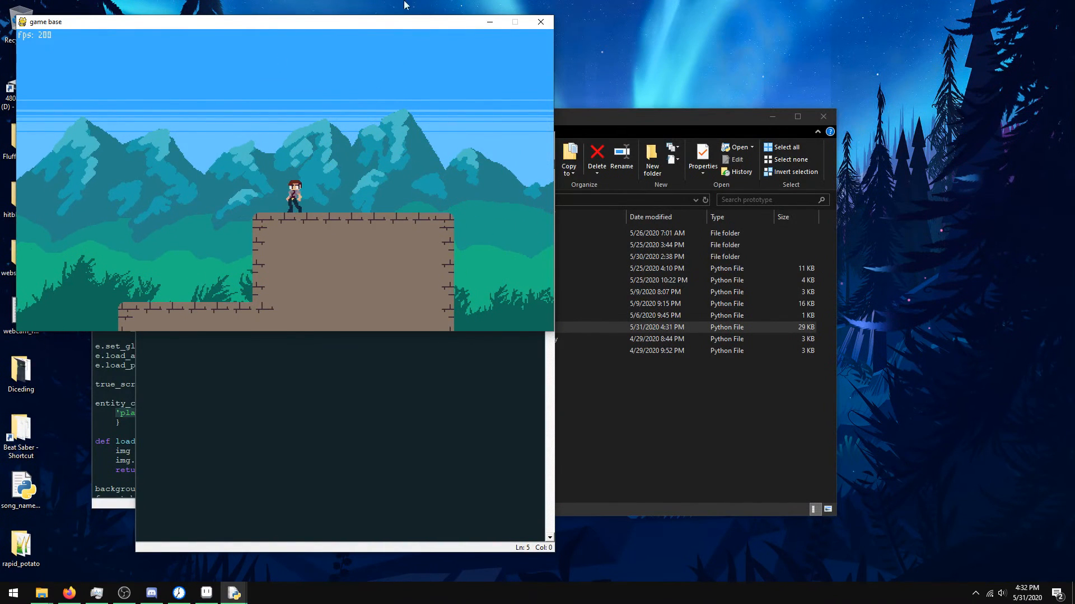
pyautogui.click(541, 22)
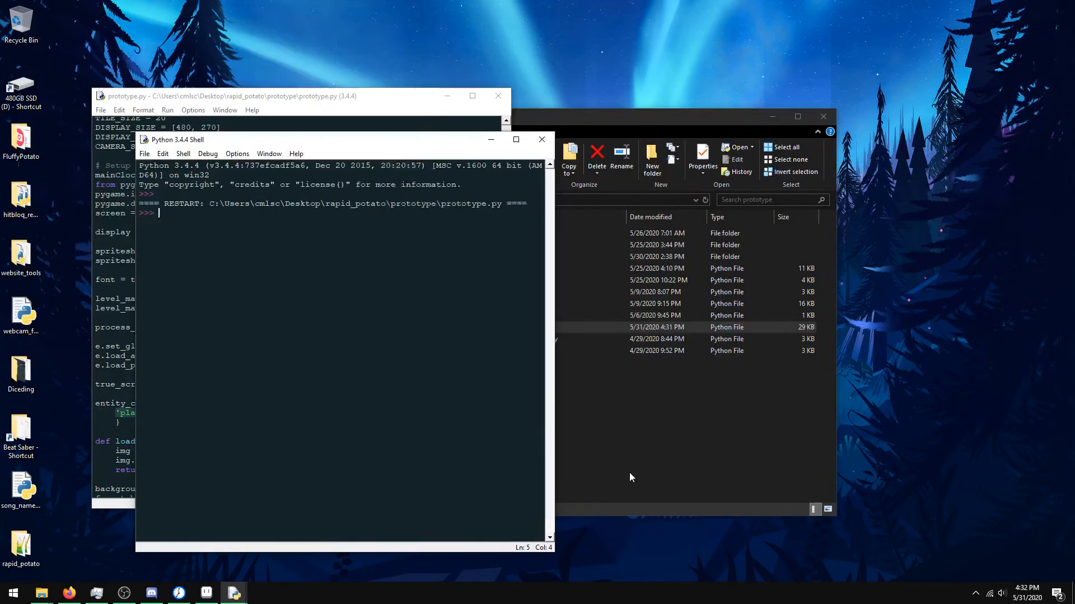
# - In File Explorer, duplicate decor_0.json within the data/images/tilesets folder
pyautogui.click(630, 473)
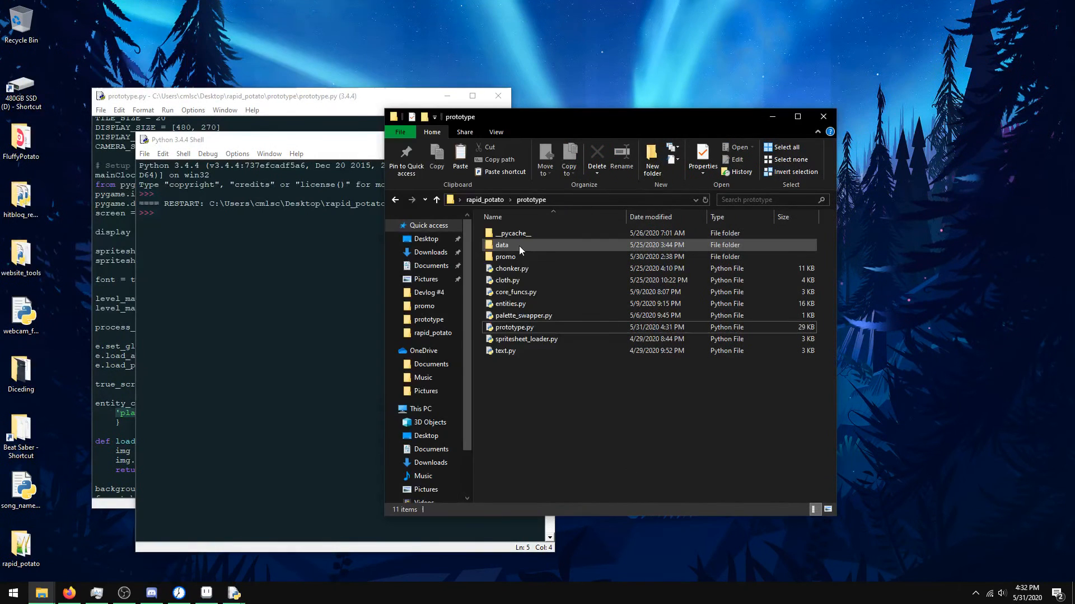
pyautogui.doubleClick(519, 246)
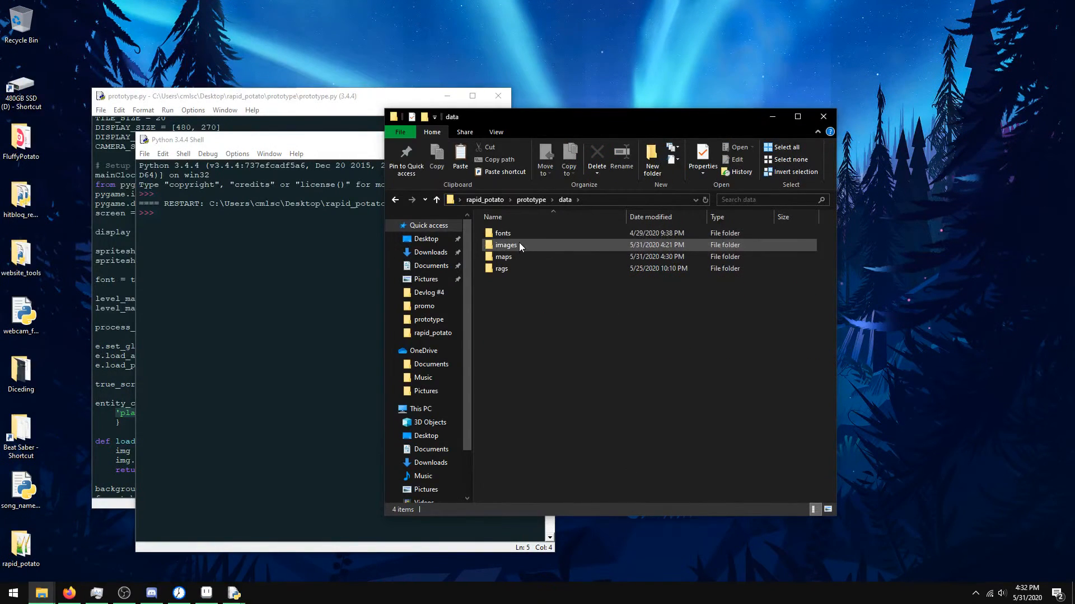
pyautogui.doubleClick(519, 243)
pyautogui.doubleClick(512, 302)
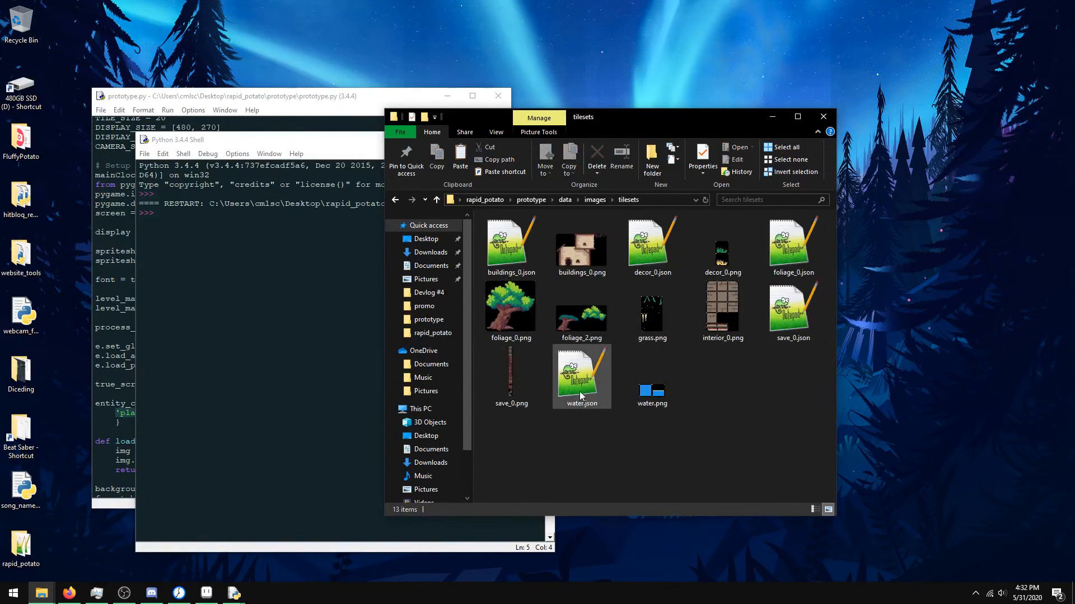
pyautogui.click(648, 260)
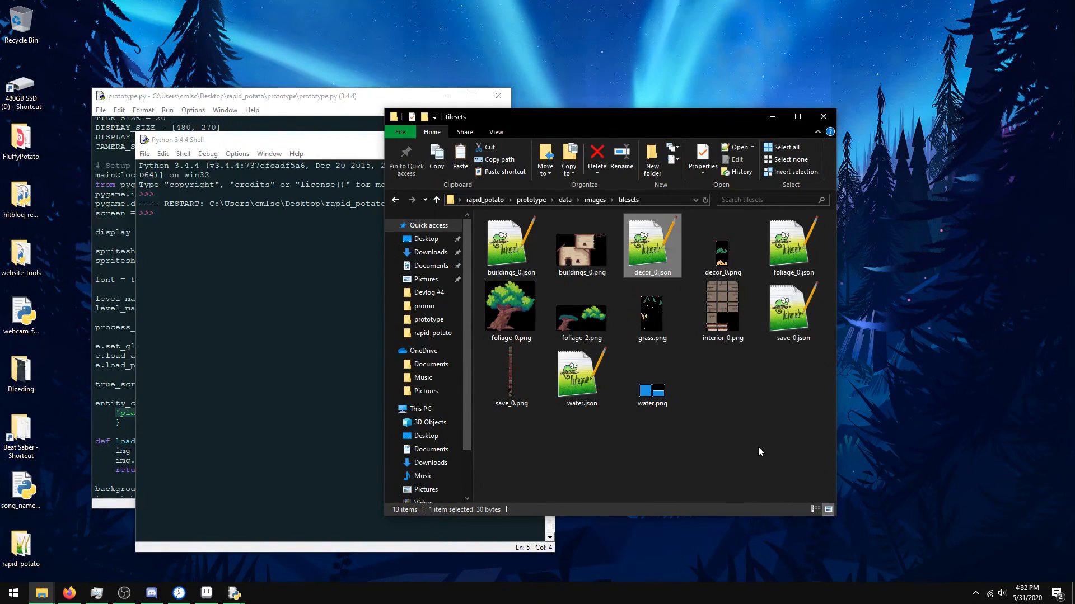
pyautogui.hotkey('ctrl', 'c')
pyautogui.hotkey('ctrl', 'v')
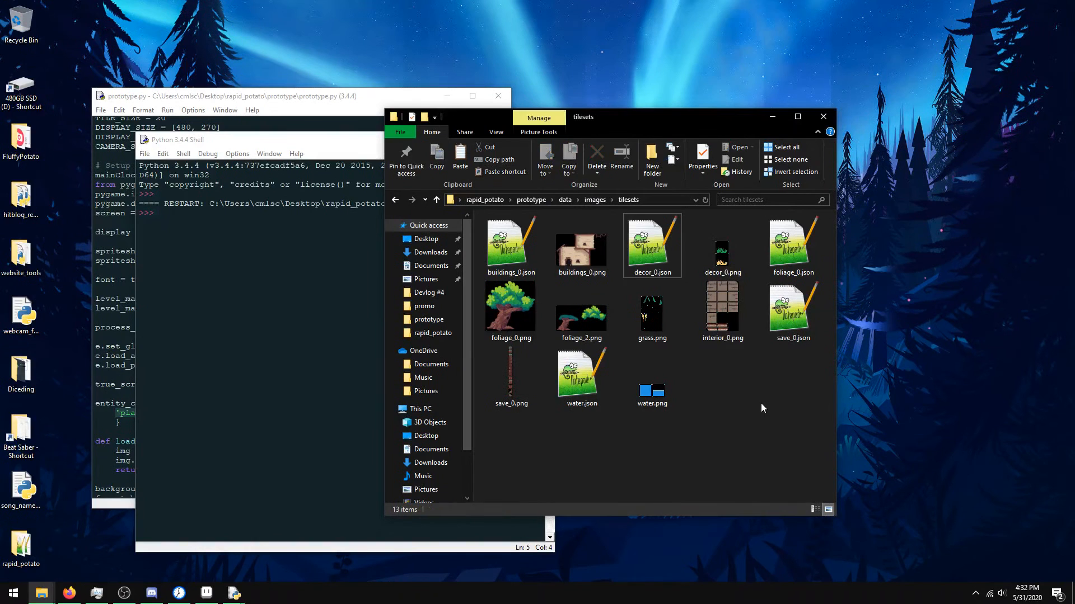
# - Rename the copy of decor_0.json as interior_0 and open it in Notepad++
pyautogui.rightClick(653, 251)
pyautogui.click(554, 444)
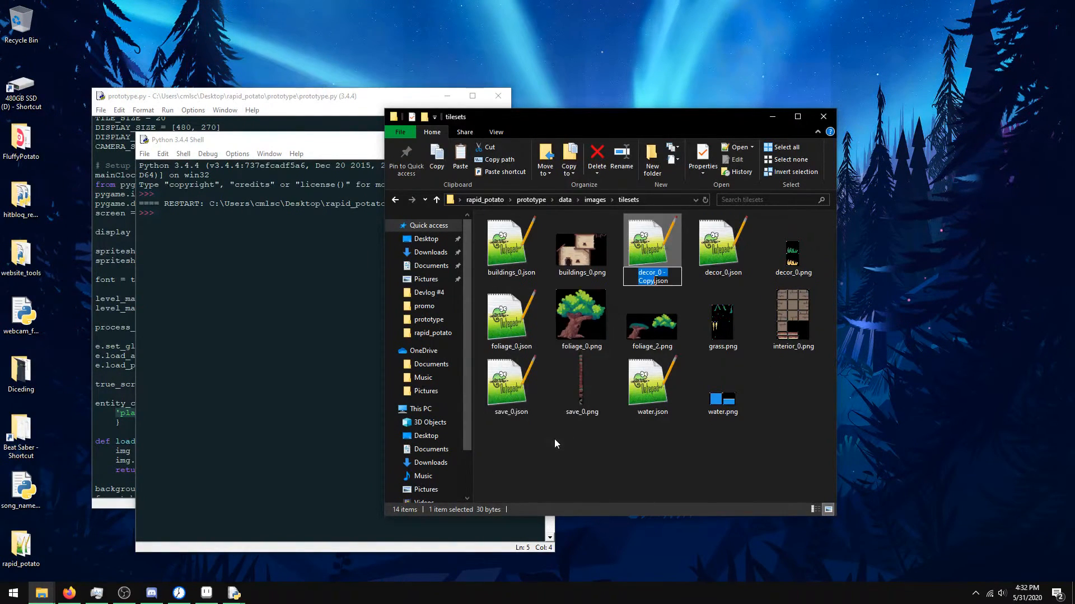
pyautogui.write('interior_')
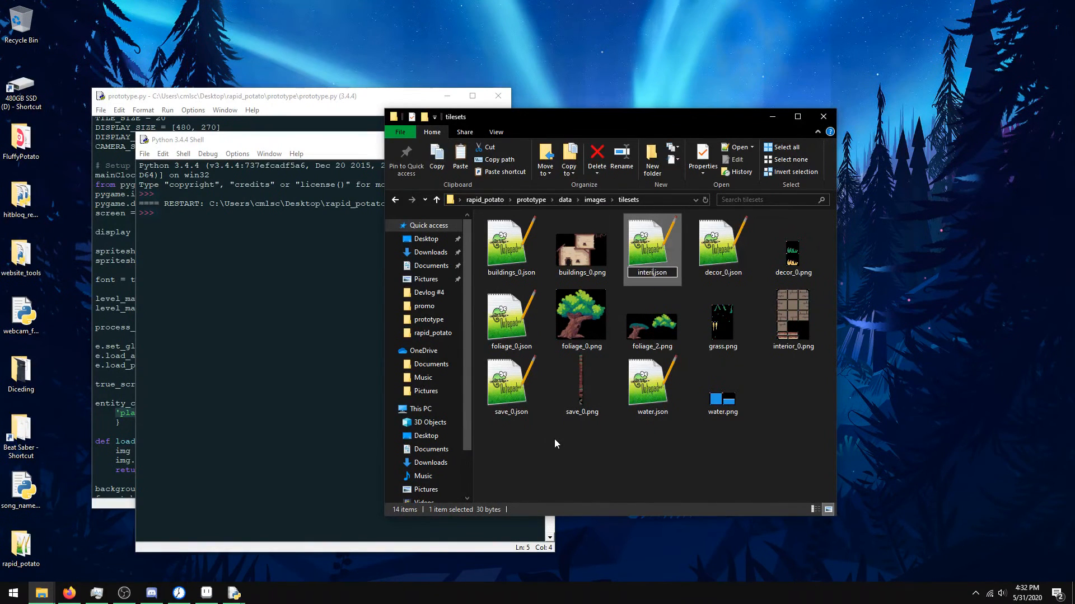
pyautogui.write('0')
pyautogui.press('Return')
pyautogui.press('Return')
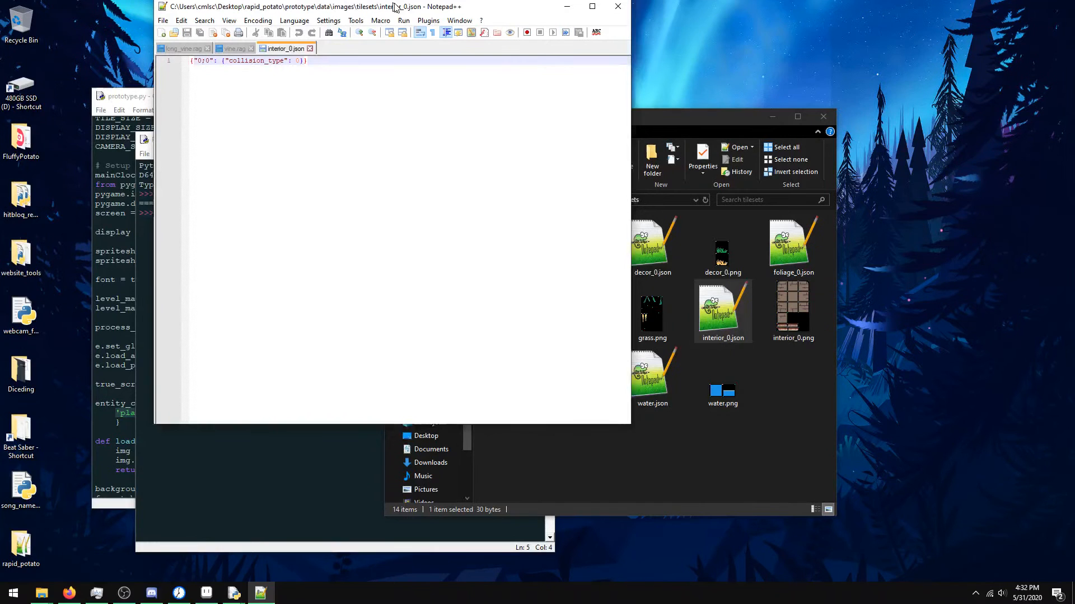
# - Open interior_0.png in Paint and arrange it beside the interior_0.json window for reference
pyautogui.moveTo(394, 7); pyautogui.dragTo(310, 110)
pyautogui.doubleClick(794, 308)
pyautogui.moveTo(496, 108); pyautogui.dragTo(681, 53)
pyautogui.click(240, 169)
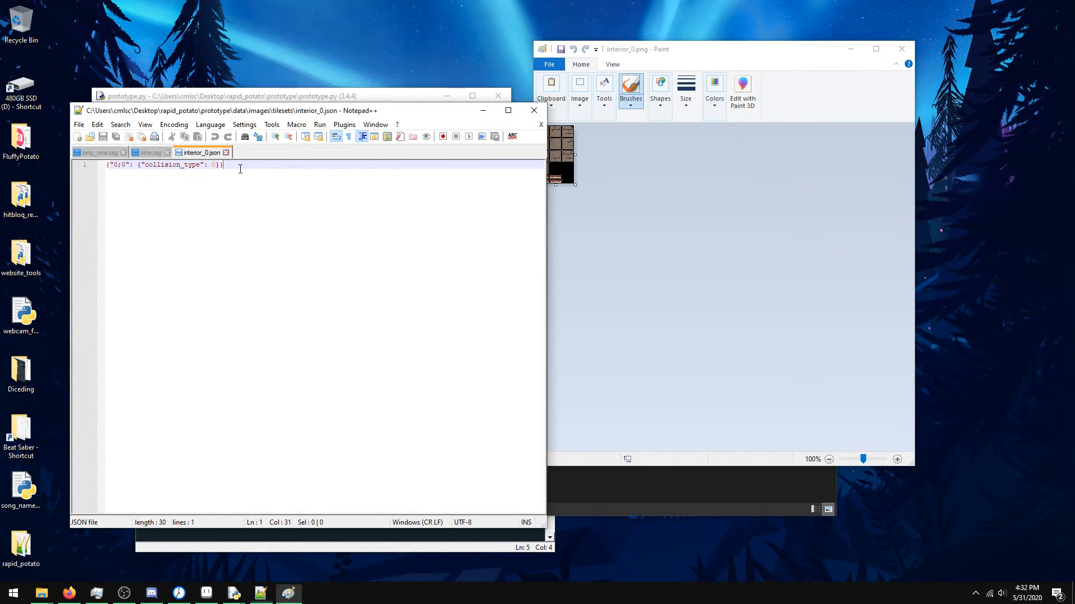
pyautogui.moveTo(392, 112); pyautogui.dragTo(377, 112)
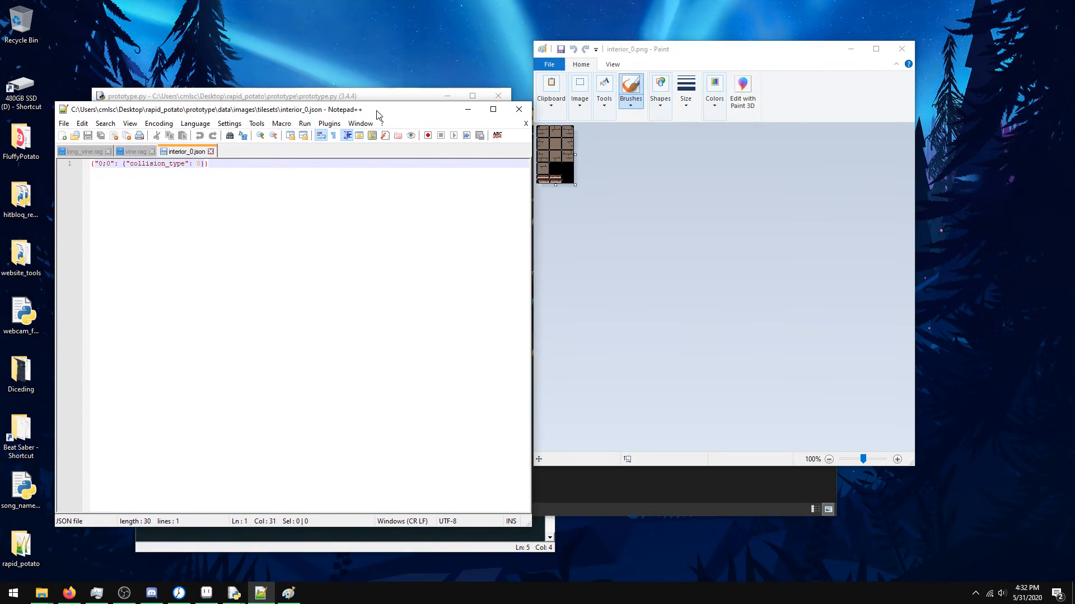
pyautogui.click(731, 243)
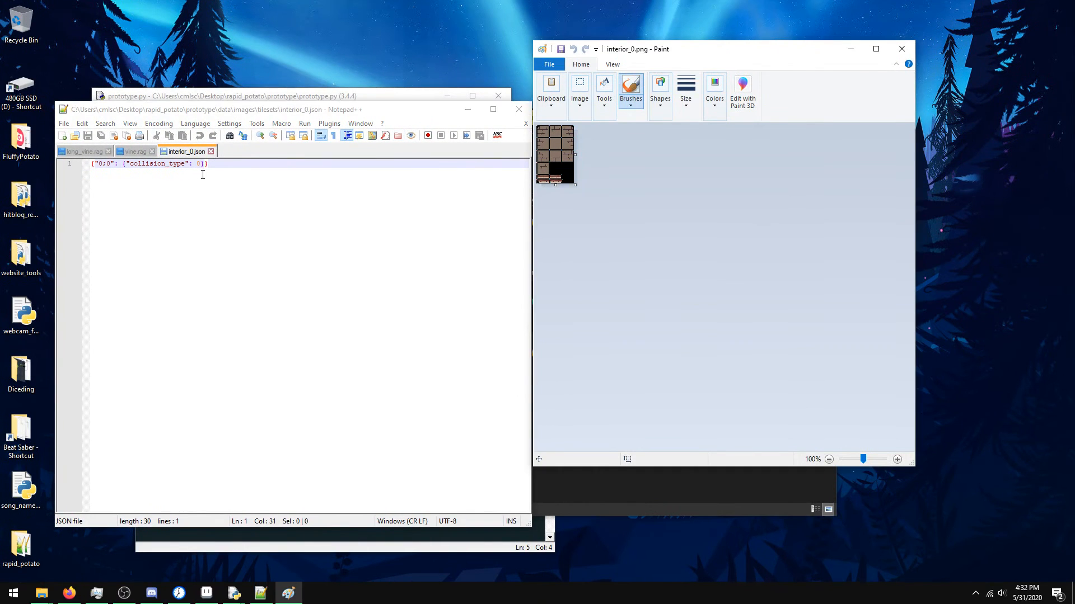
# - Duplicate the "0;0" collision_type entry in interior_0.json until there are ten comma-separated entries, one per line
pyautogui.moveTo(206, 164); pyautogui.dragTo(94, 164)
pyautogui.hotkey('ctrl', 'c')
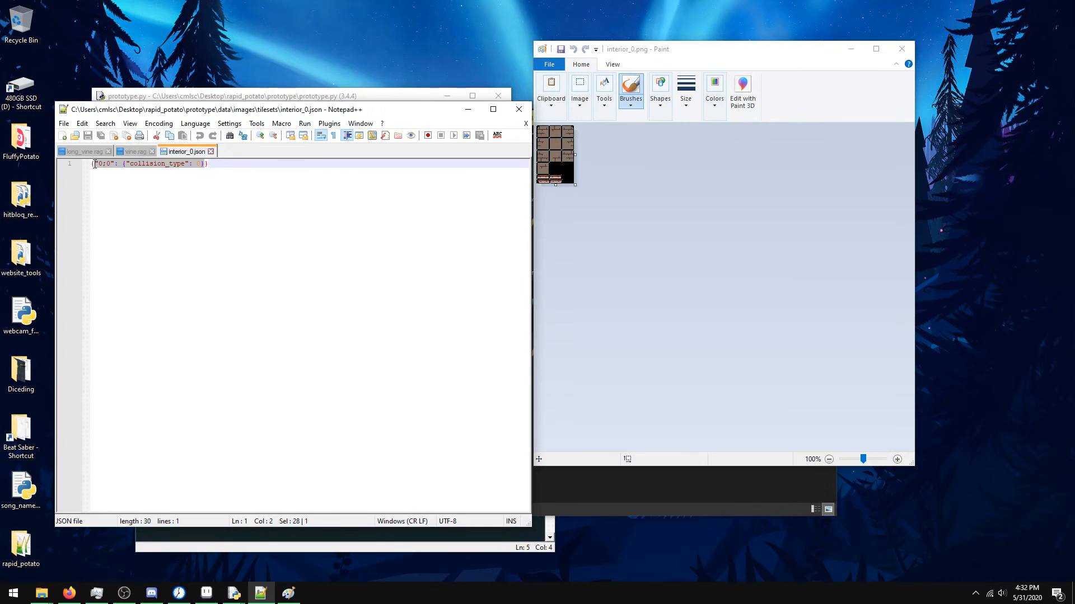
pyautogui.click(446, 218)
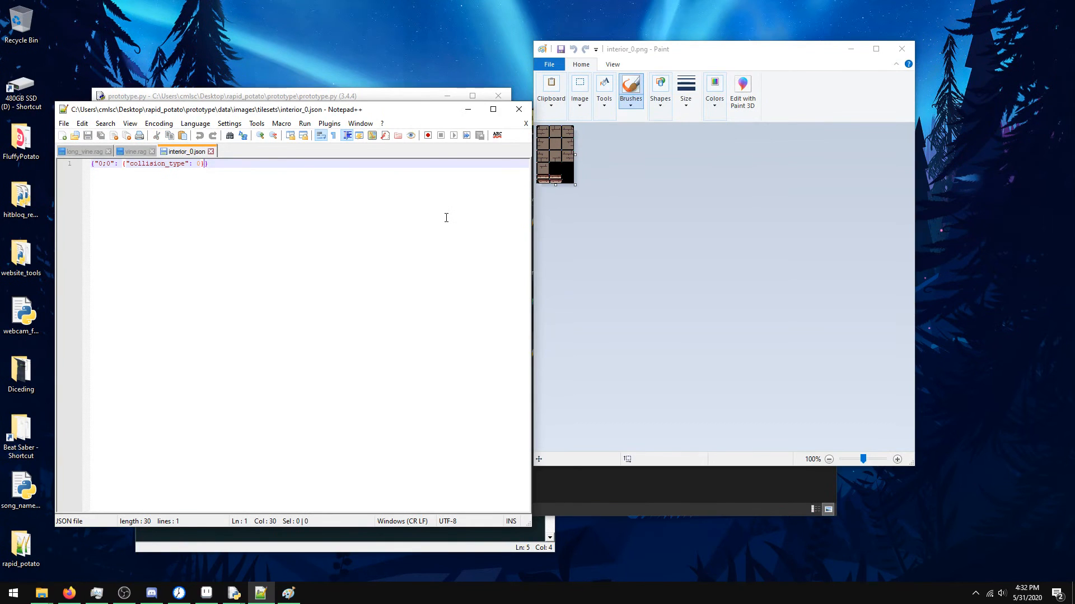
pyautogui.write(',')
pyautogui.press('Return')
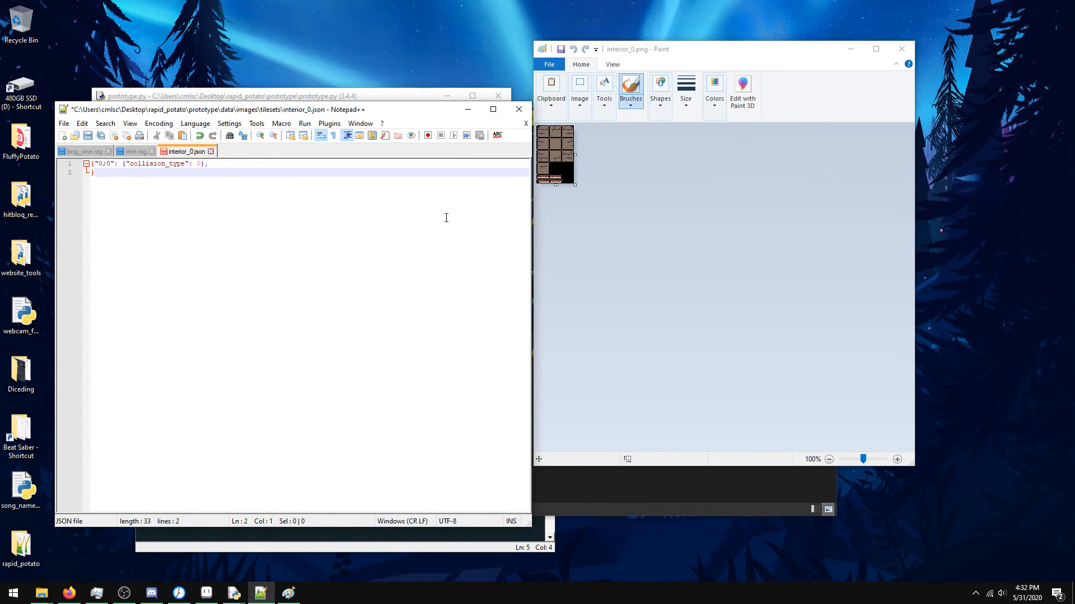
pyautogui.press('BackSpace')
pyautogui.hotkey('ctrl', 'v')
pyautogui.write(',')
pyautogui.press('Return')
pyautogui.hotkey('ctrl', 'v')
pyautogui.write(',')
pyautogui.hotkey('ctrl', 'v')
pyautogui.hotkey('ctrl', 'z')
pyautogui.press('Return')
pyautogui.hotkey('ctrl', 'v')
pyautogui.write(',')
pyautogui.press('Return')
pyautogui.hotkey('ctrl', 'v')
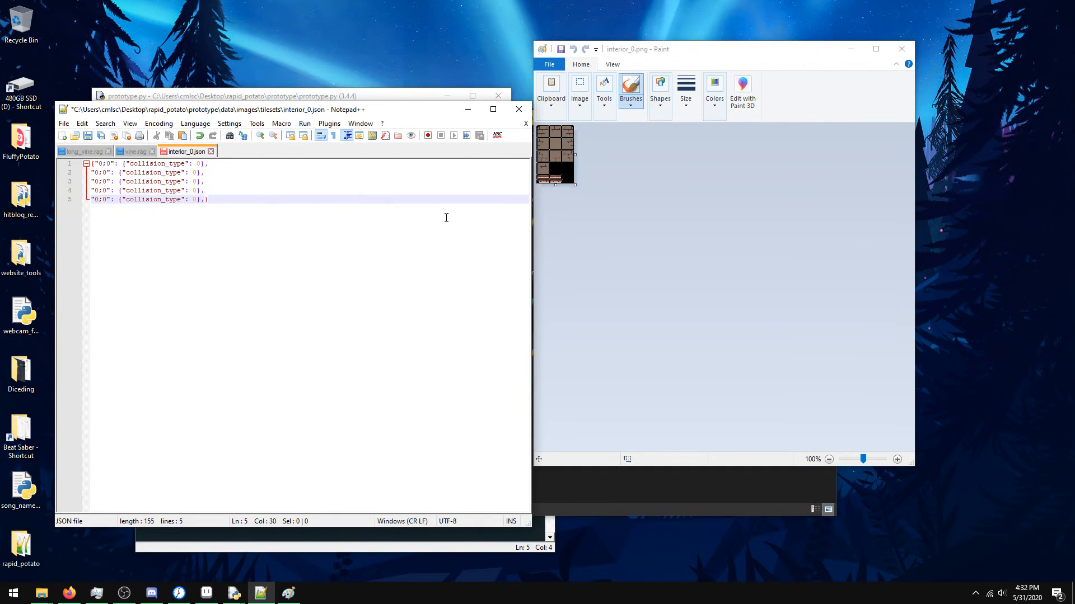
pyautogui.write(',')
pyautogui.press('Return')
pyautogui.hotkey('ctrl', 'v')
pyautogui.write(',')
pyautogui.press('Return')
pyautogui.hotkey('ctrl', 'v')
pyautogui.hotkey('ctrl', 'v')
pyautogui.write(',')
pyautogui.press('Return')
pyautogui.hotkey('ctrl', 'v')
pyautogui.write(',')
pyautogui.press('Return')
pyautogui.hotkey('ctrl', 'v')
pyautogui.write(',')
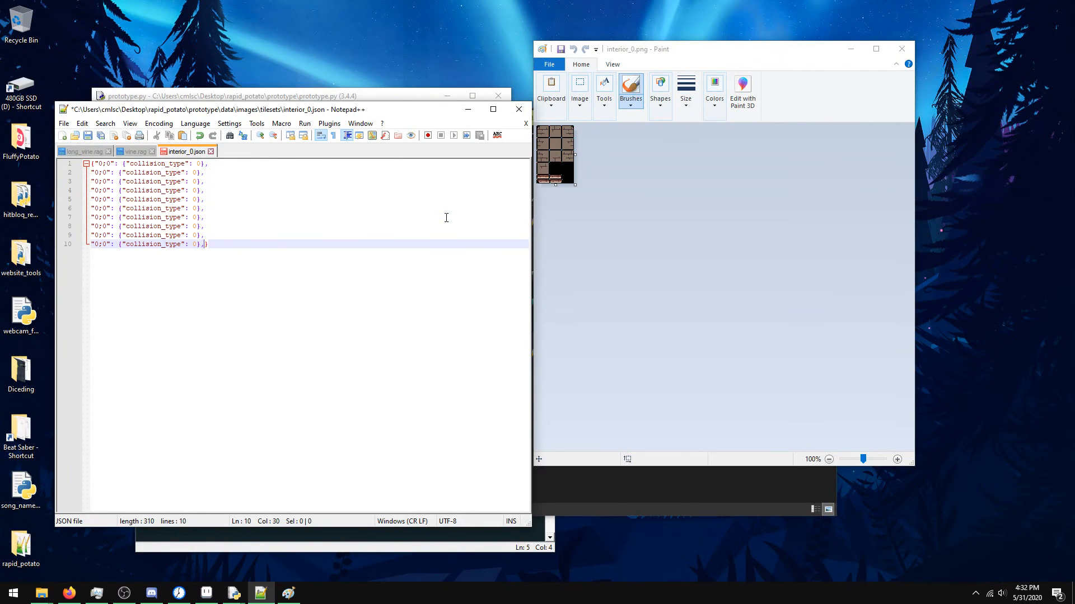
# - Renumber the keys of the second, third and fourth entries as 0;1, 0;2 and 1;0
pyautogui.press('Up')
pyautogui.press('Up')
pyautogui.press('Up')
pyautogui.press('Up')
pyautogui.press('Up')
pyautogui.press('Up')
pyautogui.press('Up')
pyautogui.press('Up')
pyautogui.press('Up')
pyautogui.press('Home')
pyautogui.press('Right')
pyautogui.press('Right')
pyautogui.press('Right')
pyautogui.press('Right')
pyautogui.press('Right')
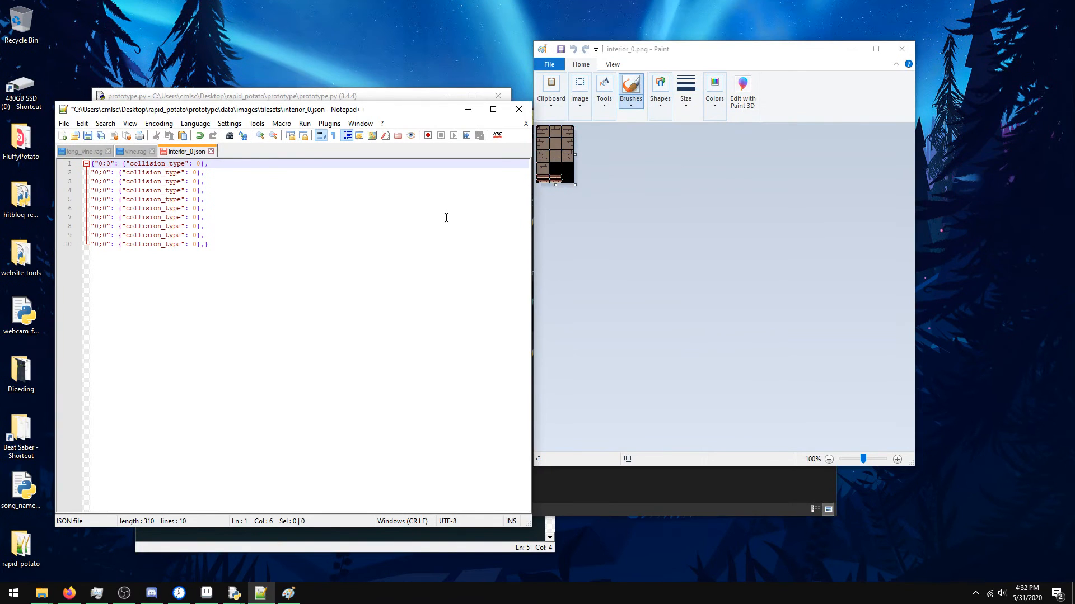
pyautogui.press('Down')
pyautogui.press('Left')
pyautogui.press('BackSpace')
pyautogui.write('1')
pyautogui.press('Down')
pyautogui.press('BackSpace')
pyautogui.write('2')
pyautogui.press('Down')
pyautogui.press('Left')
pyautogui.press('BackSpace')
pyautogui.write('1')
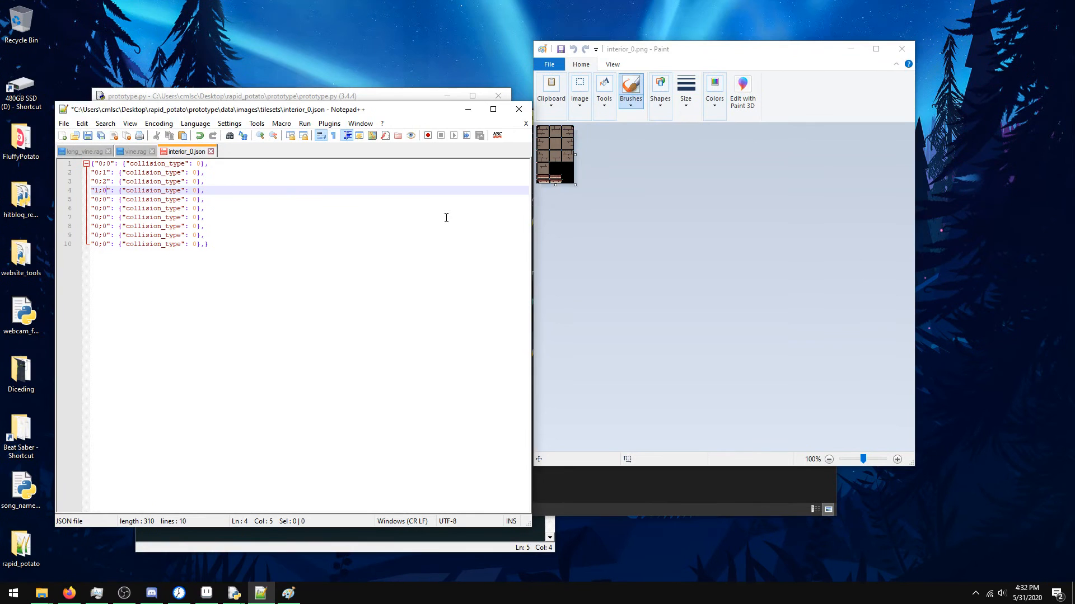
# - Renumber the keys of the remaining six entries as 1;1, 1;2, 2;0, 2;1, 2;2 and 3;0
pyautogui.press('Down')
pyautogui.press('Left')
pyautogui.press('Left')
pyautogui.press('BackSpace')
pyautogui.write('1')
pyautogui.press('Down')
pyautogui.press('BackSpace')
pyautogui.write('1')
pyautogui.press('Down')
pyautogui.press('BackSpace')
pyautogui.write('2')
pyautogui.press('Down')
pyautogui.press('BackSpace')
pyautogui.write('2')
pyautogui.press('Down')
pyautogui.press('BackSpace')
pyautogui.write('2')
pyautogui.press('Down')
pyautogui.press('Up')
pyautogui.press('Up')
pyautogui.press('Up')
pyautogui.press('Up')
pyautogui.press('Up')
pyautogui.press('Right')
pyautogui.press('BackSpace')
pyautogui.write('1')
pyautogui.press('Down')
pyautogui.press('BackSpace')
pyautogui.write('2')
pyautogui.press('Down')
pyautogui.press('Down')
pyautogui.press('BackSpace')
pyautogui.write('1')
pyautogui.press('Down')
pyautogui.press('BackSpace')
pyautogui.write('2')
pyautogui.press('Down')
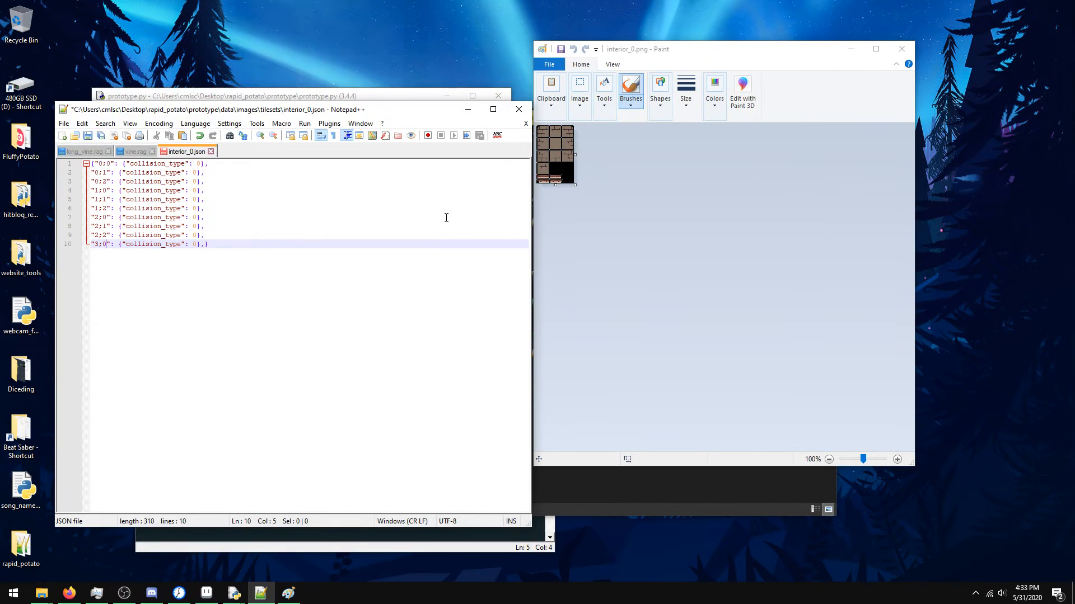
# - Add a final entry "5;0": {"offset": [-1, 0]} to interior_0.json and save the file
pyautogui.press('End')
pyautogui.press('Return')
pyautogui.write('"4;')
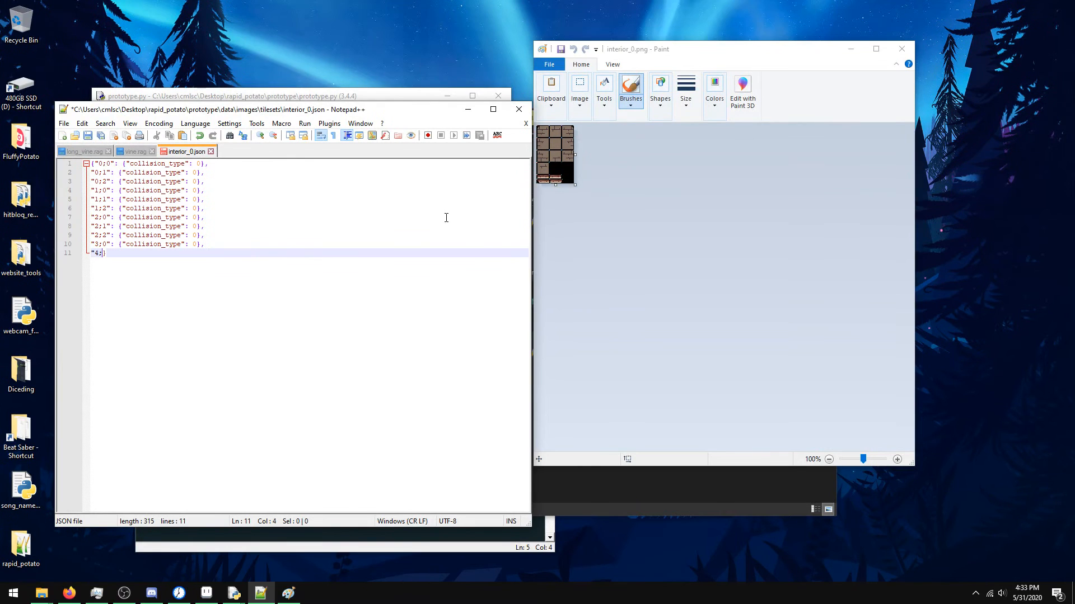
pyautogui.press('BackSpace')
pyautogui.press('BackSpace')
pyautogui.write('5"')
pyautogui.press('BackSpace')
pyautogui.write(';0": {')
pyautogui.write('}')
pyautogui.press('Left')
pyautogui.write('"offset": [-1, 0]')
pyautogui.hotkey('ctrl', 's')
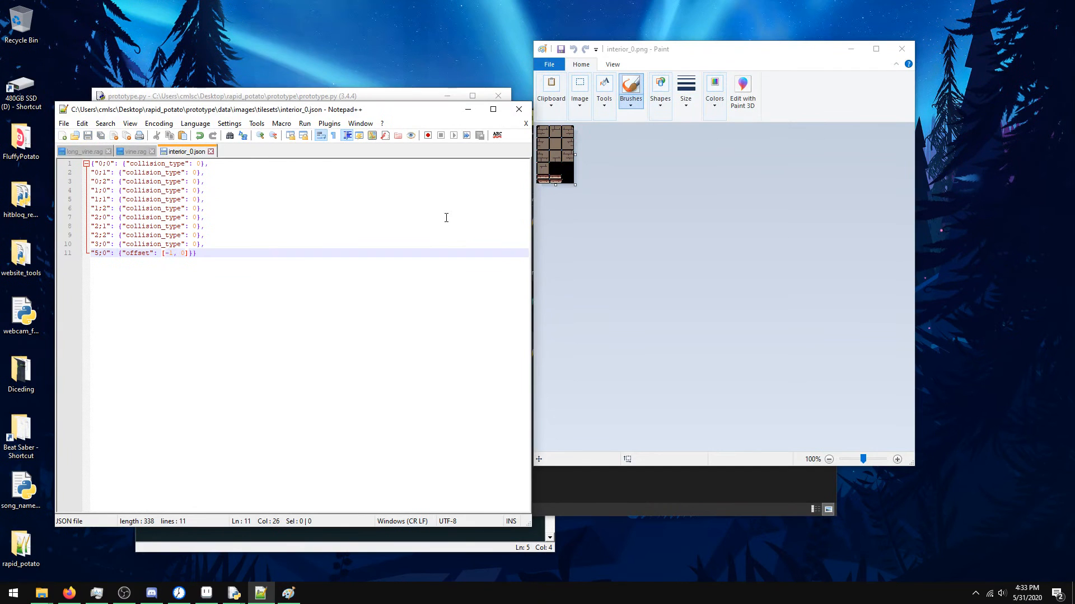
# - Open save_0.json from the tilesets folder to check how tile offsets are named, and close it
pyautogui.click(663, 508)
pyautogui.click(501, 371)
pyautogui.doubleClick(501, 371)
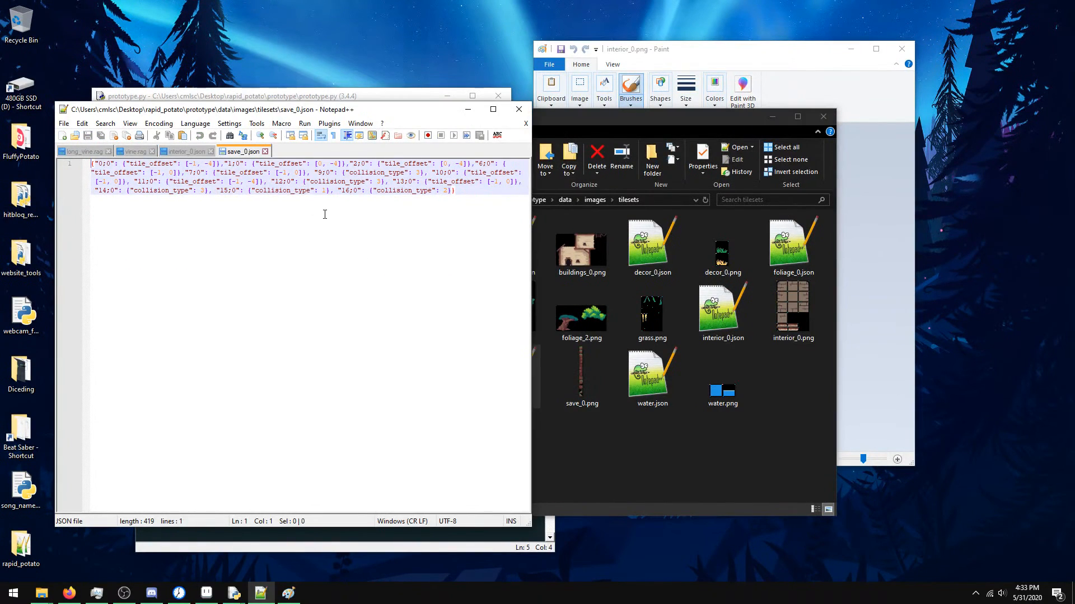
pyautogui.click(264, 151)
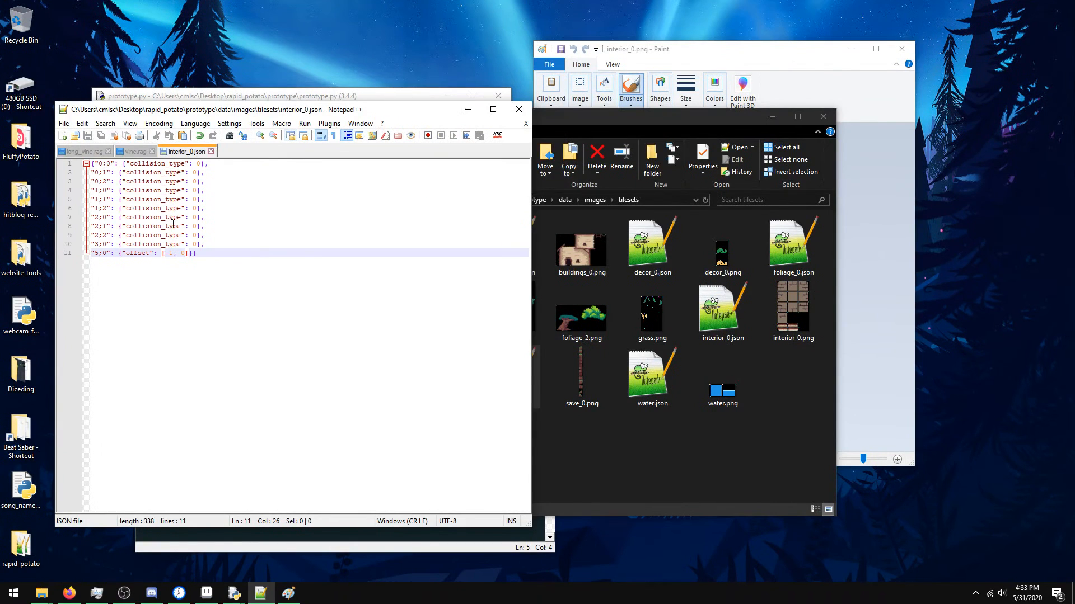
# - Rename the offset key in the 5;0 entry to tile_offset and save interior_0.json
pyautogui.click(125, 252)
pyautogui.write('tile_')
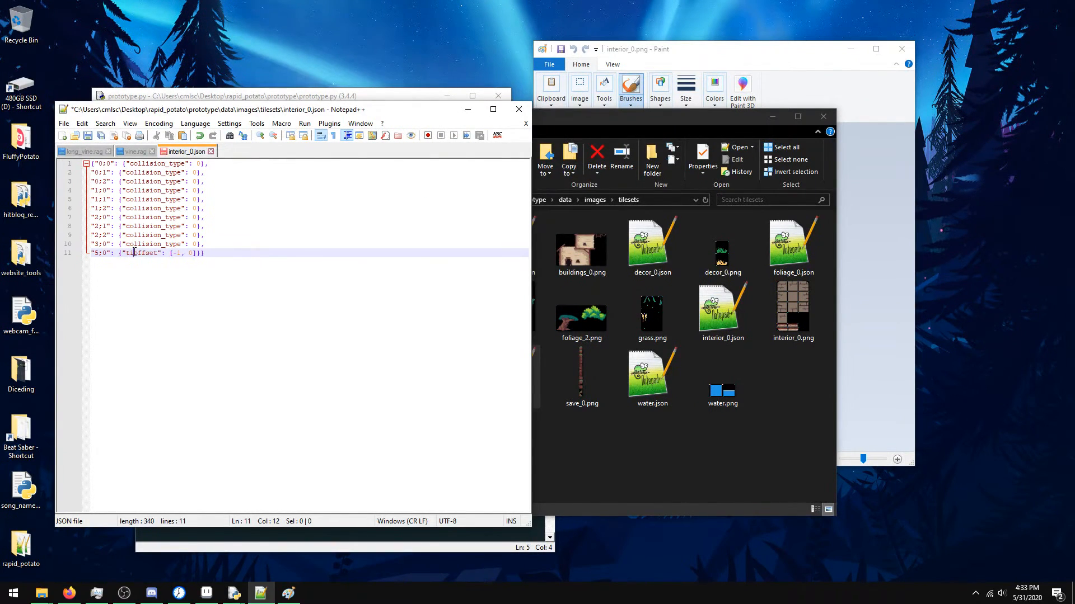
pyautogui.hotkey('ctrl', 's')
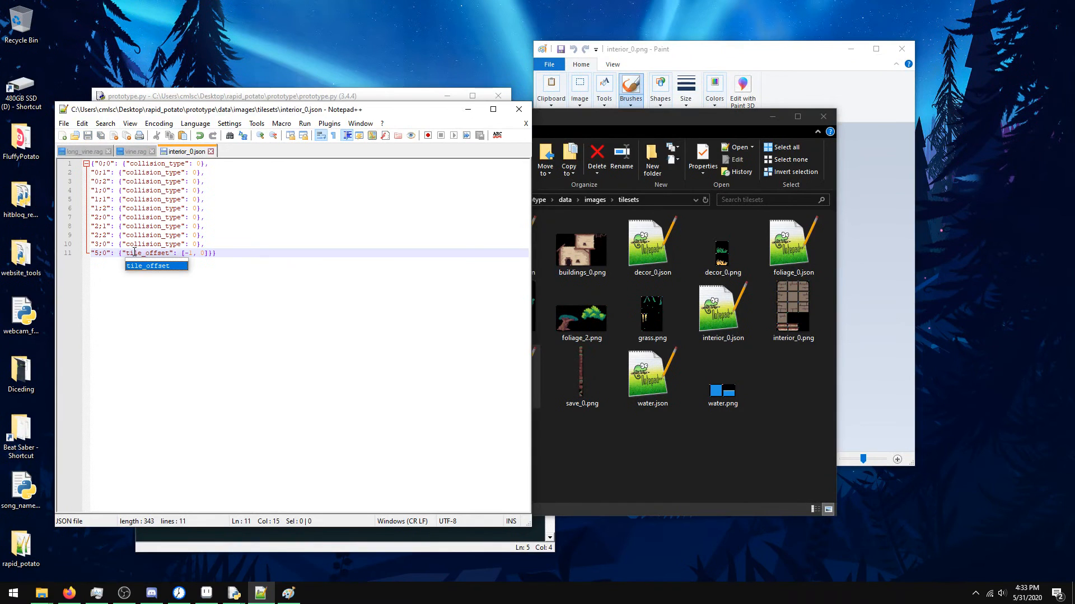
# - Run prototype.py, walk and jump around the house interior to test its floors and walls, and quit the game
pyautogui.click(403, 539)
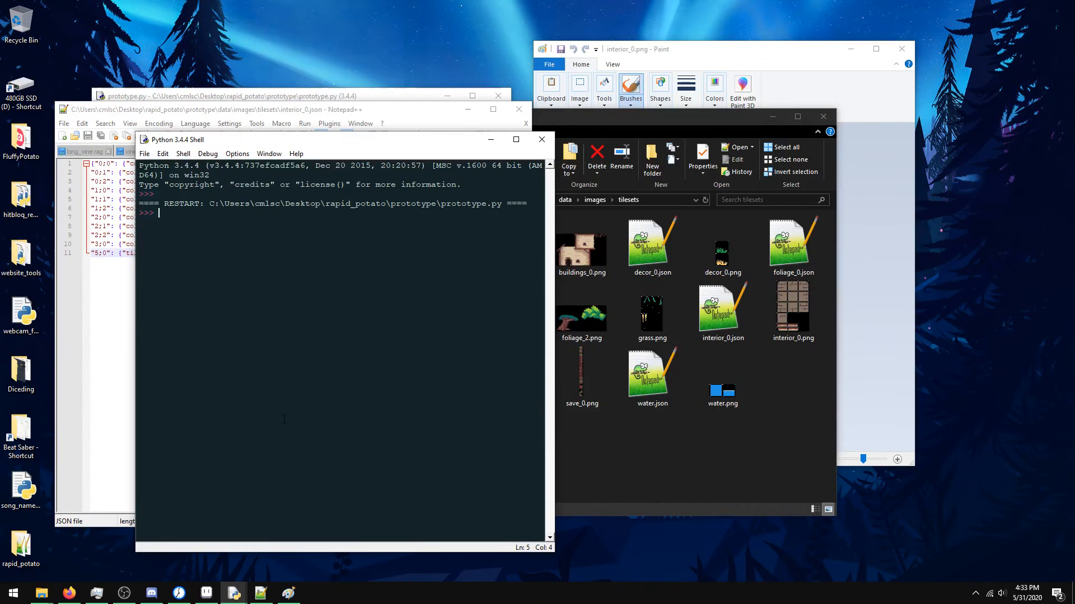
pyautogui.click(317, 97)
pyautogui.press('F5')
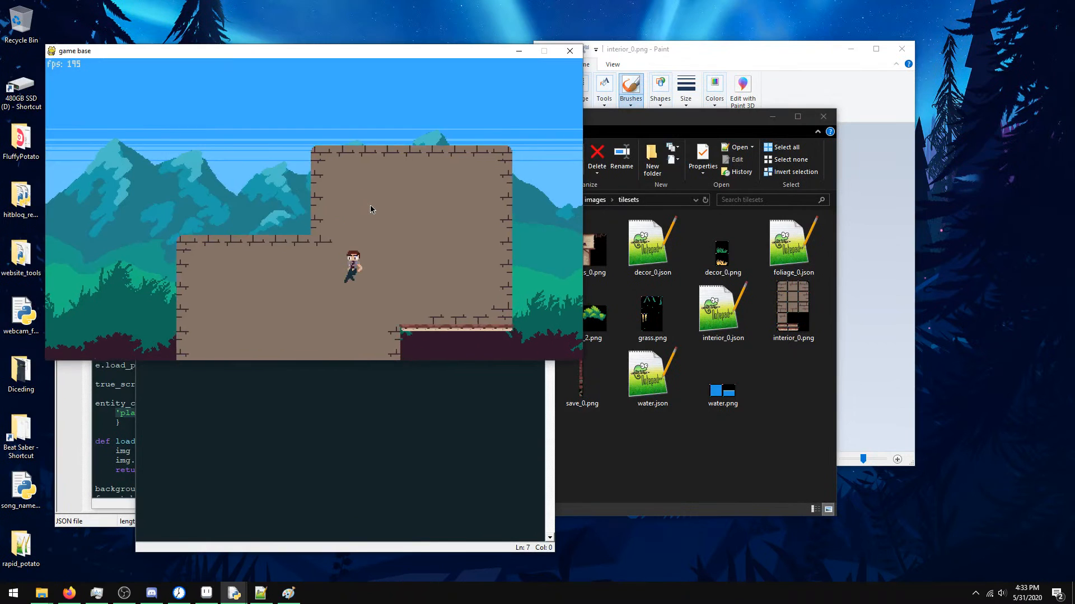
pyautogui.press('Right')
pyautogui.press('Left')
pyautogui.press('Right')
pyautogui.press('Up')
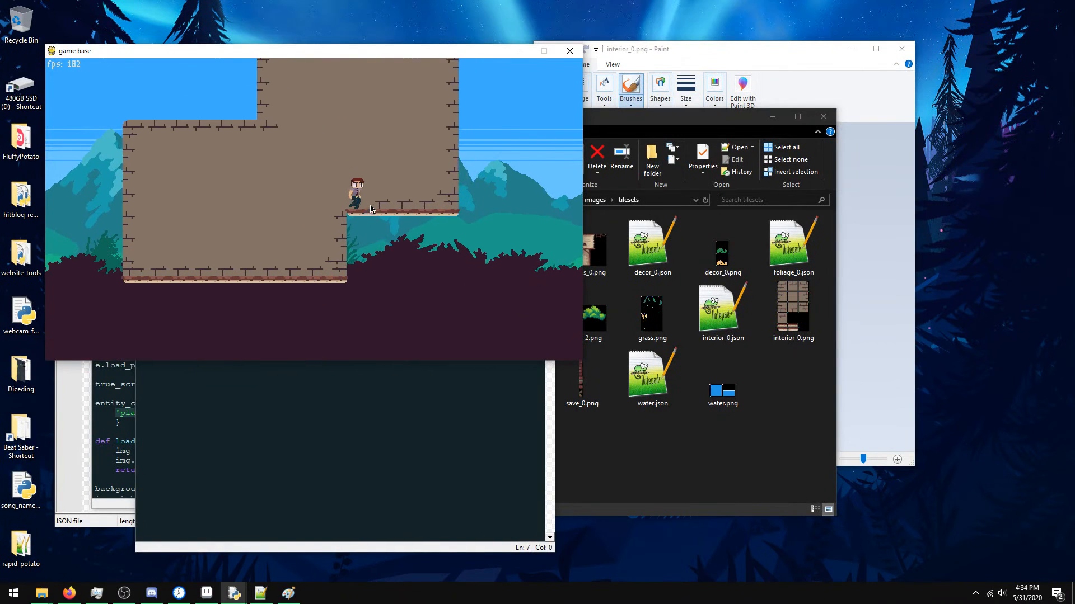
pyautogui.press('Left')
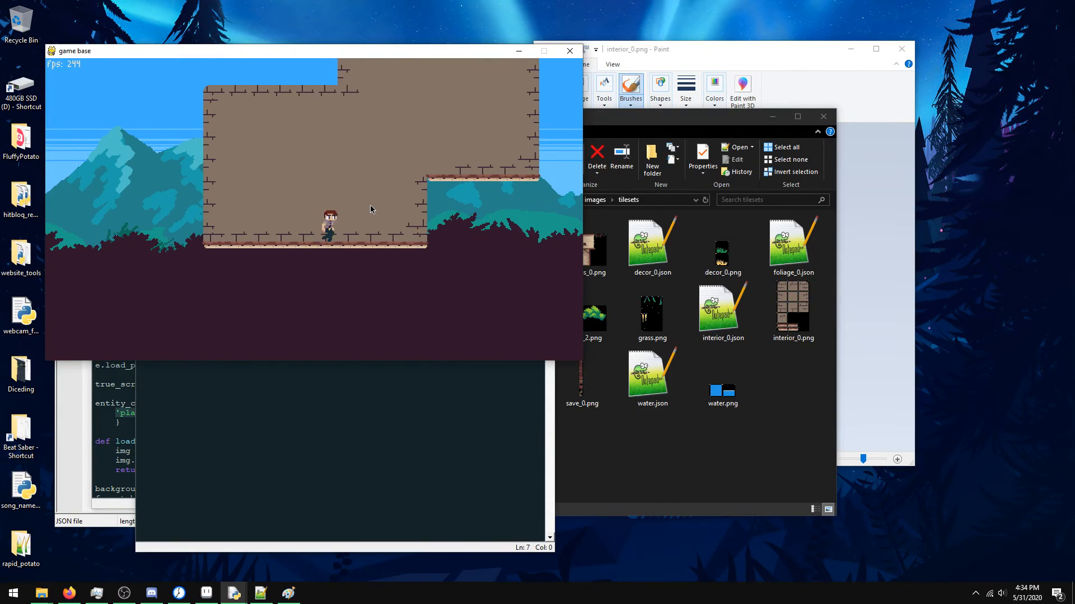
pyautogui.press('Right')
pyautogui.press('Up')
pyautogui.press('Up')
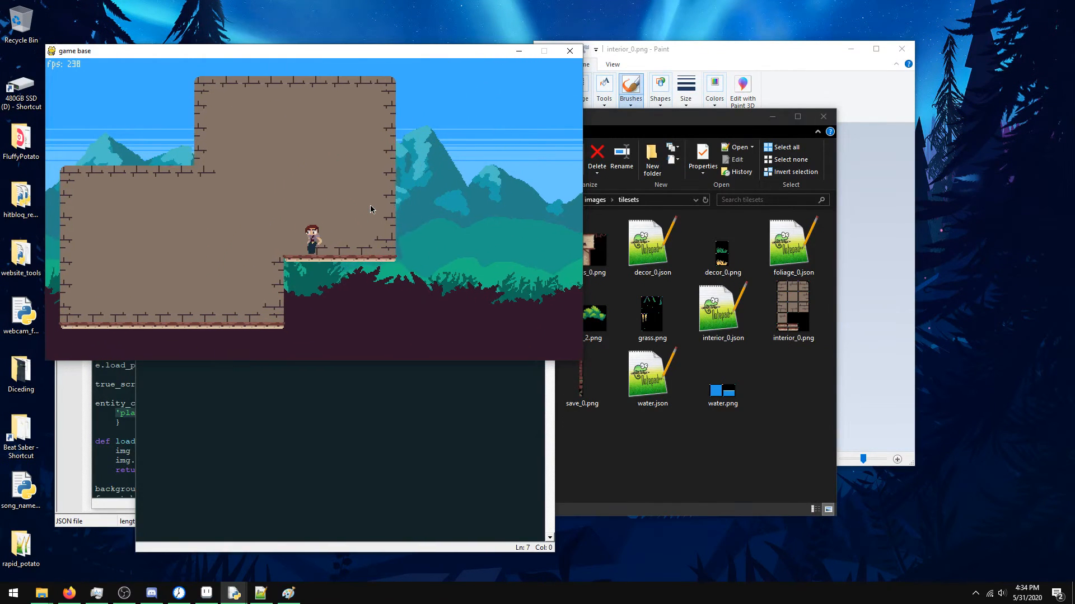
pyautogui.press('Right')
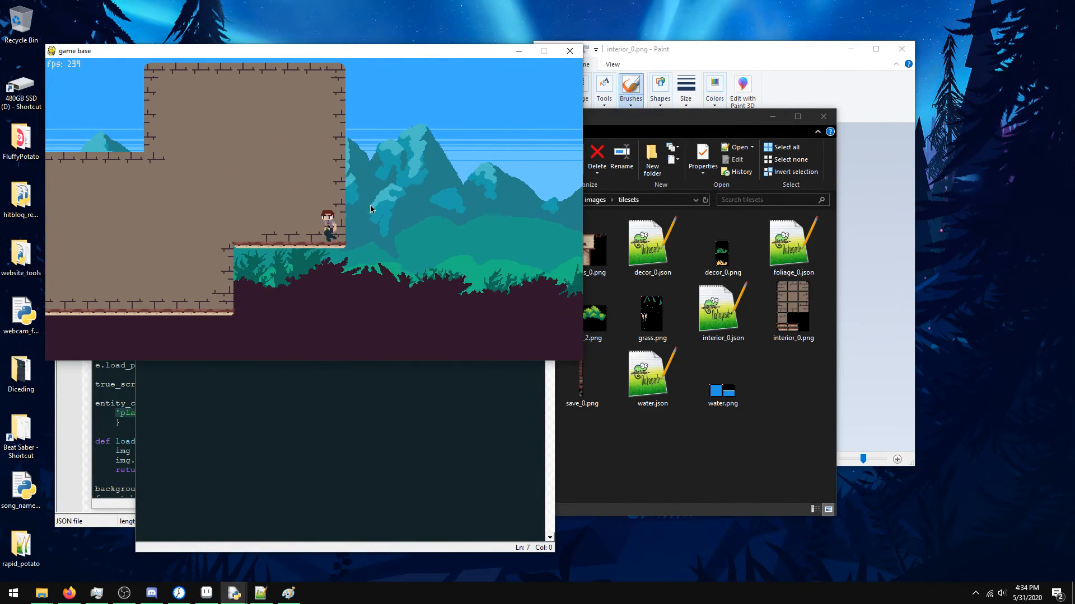
pyautogui.press('Left')
pyautogui.press('Up')
pyautogui.press('Right')
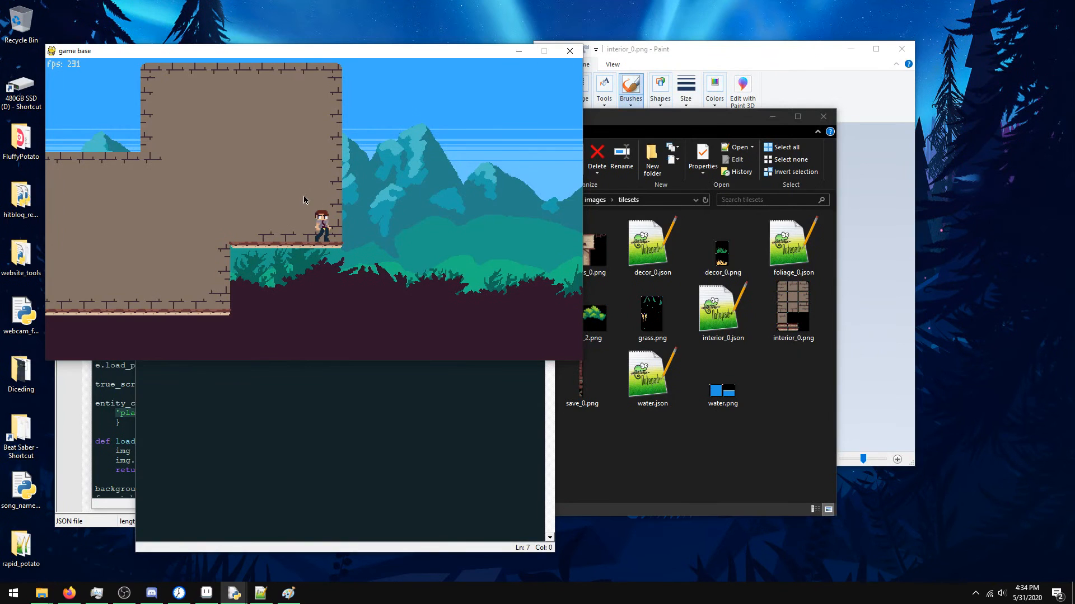
pyautogui.press('Escape')
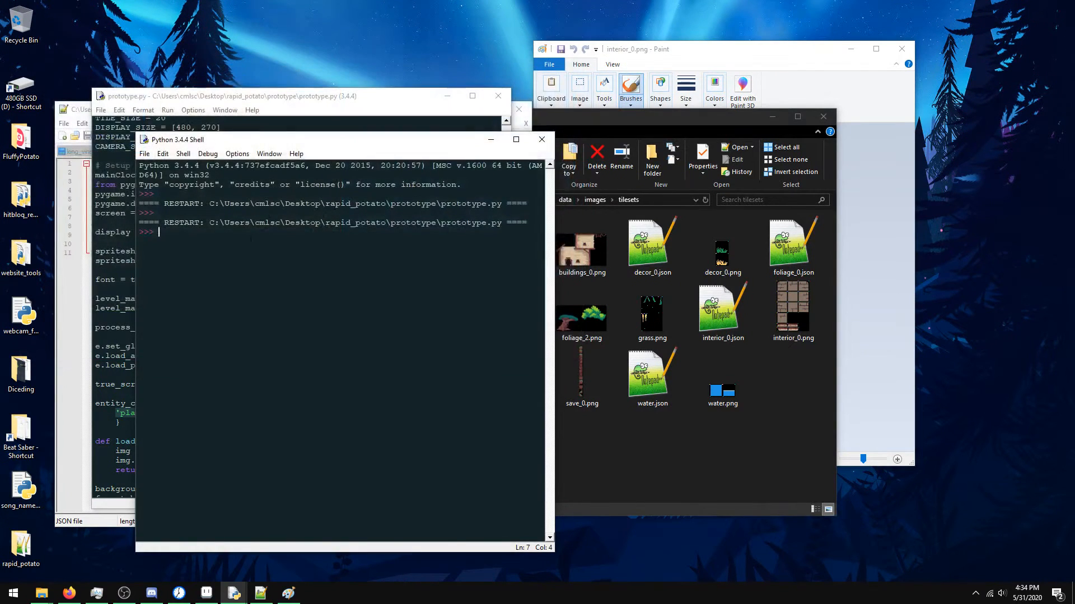
# - In prototype.py, add level_name = 'house_0' above the load_map call and begin a level_type assignment below it
pyautogui.click(372, 108)
pyautogui.scroll(-1, 358, 147)
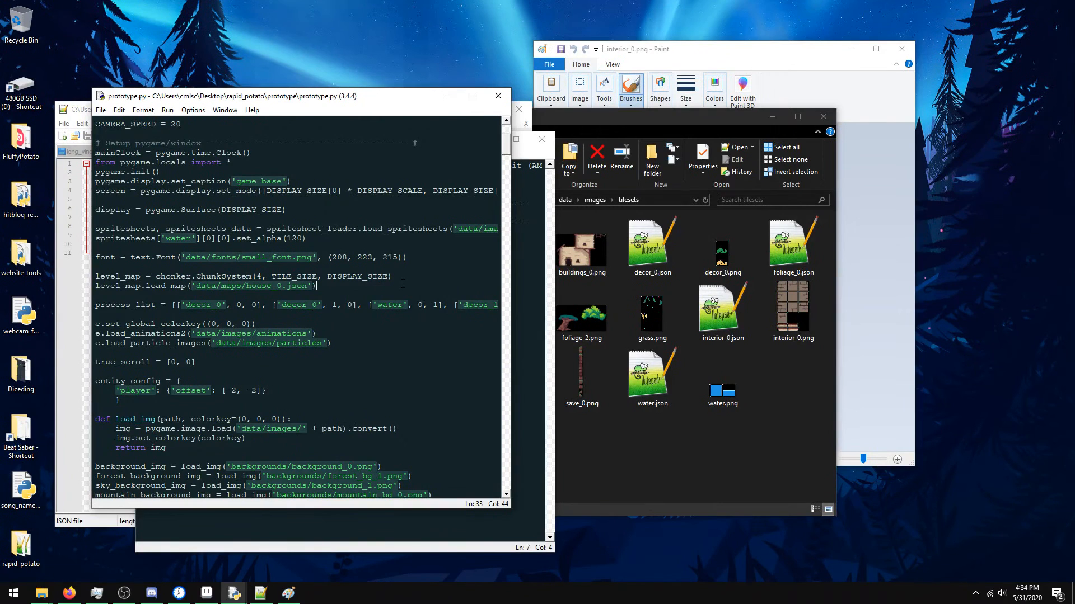
pyautogui.press('Return')
pyautogui.write('leve')
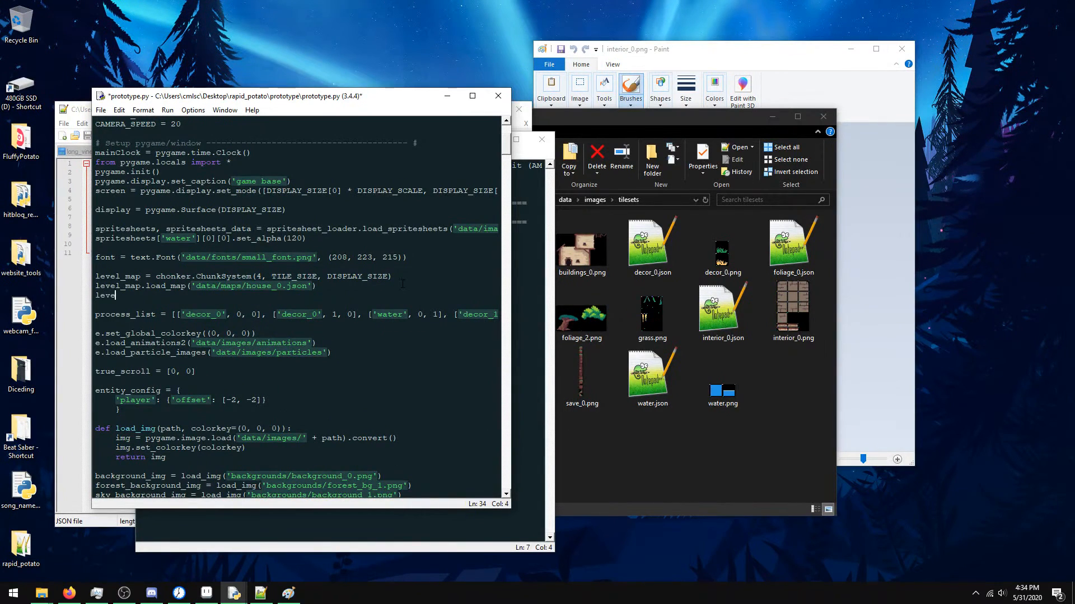
pyautogui.write('l_type =')
pyautogui.click(403, 284)
pyautogui.press('Return')
pyautogui.write('le')
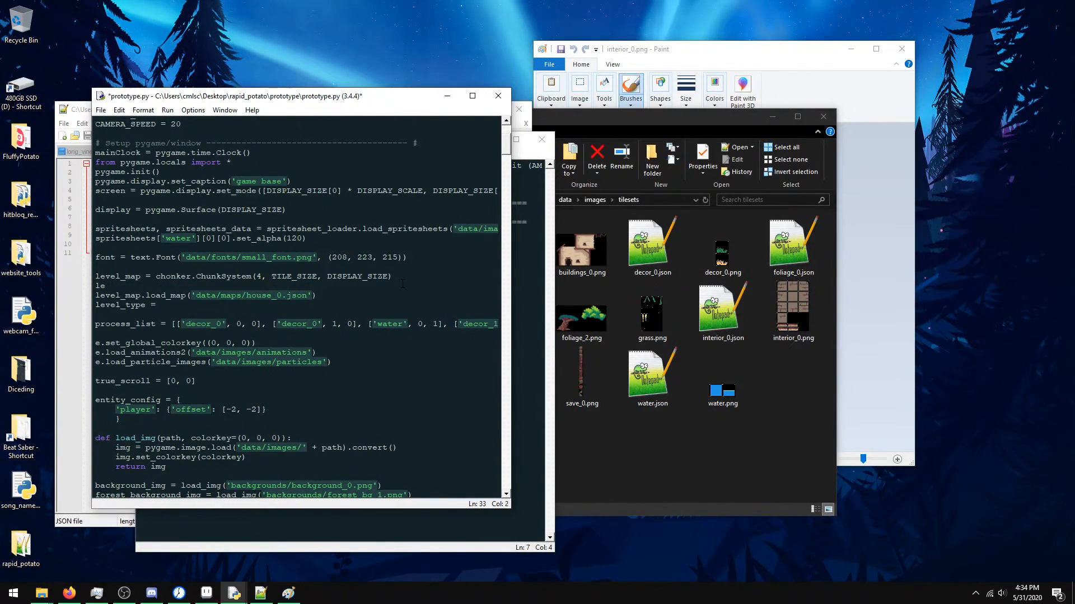
pyautogui.write("vel_name = 'house_0';")
# - Complete the level_type assignment with one indexed part of level_name obtained with split, and save the script
pyautogui.press('BackSpace')
pyautogui.write('level_name')
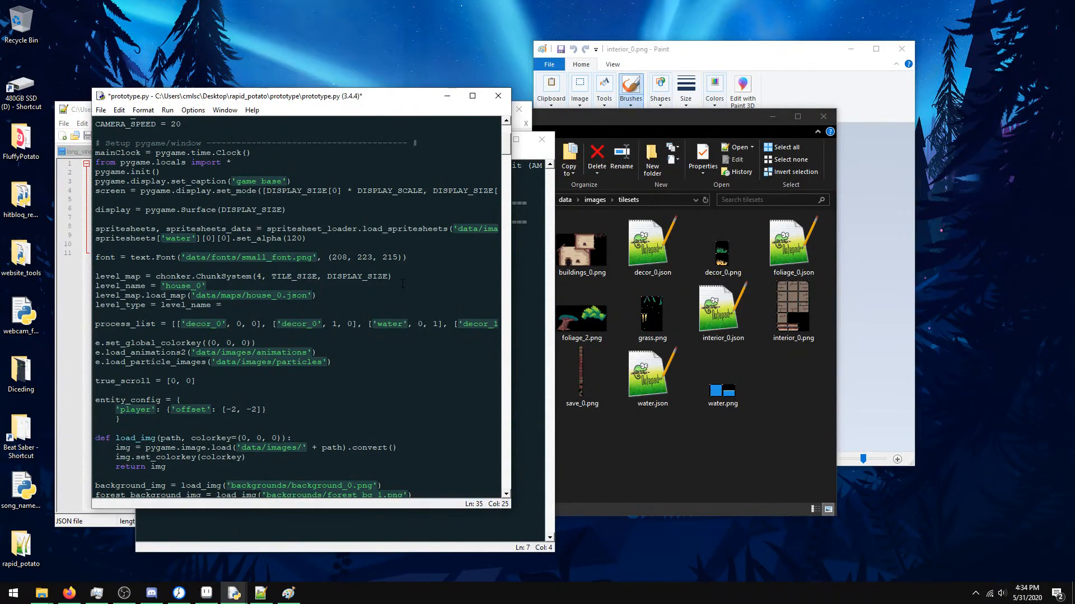
pyautogui.write('= ')
pyautogui.write("split(' ")
pyautogui.write("')[-")
pyautogui.write(']')
pyautogui.hotkey('ctrl', 's')
# - In the main loop of prototype.py, begin an if statement on a new line directly below the Background comment
pyautogui.scroll(-20, 378, 300)
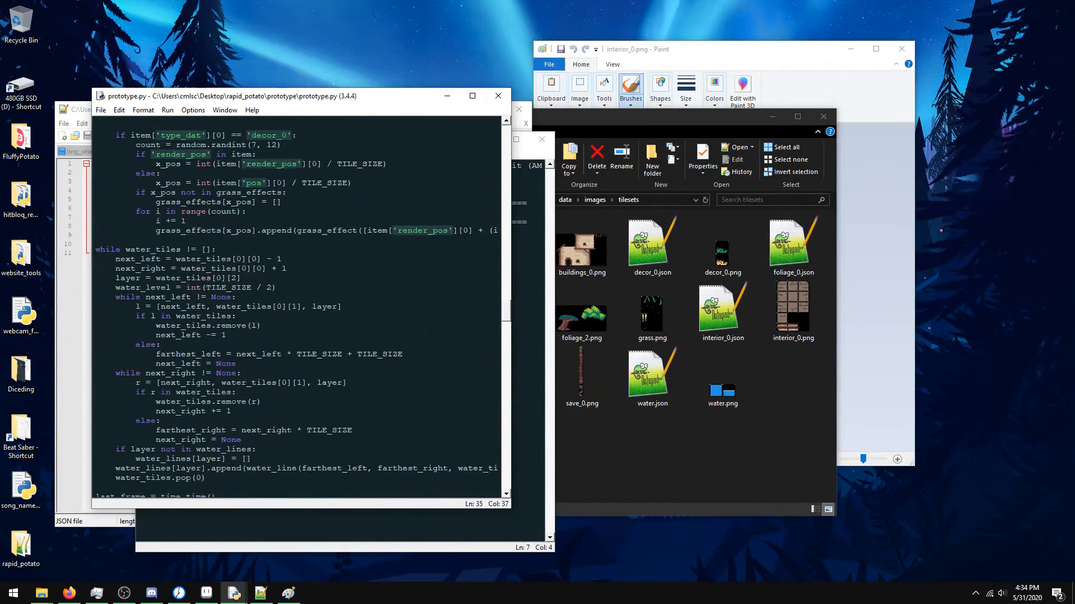
pyautogui.scroll(20, 302, 308)
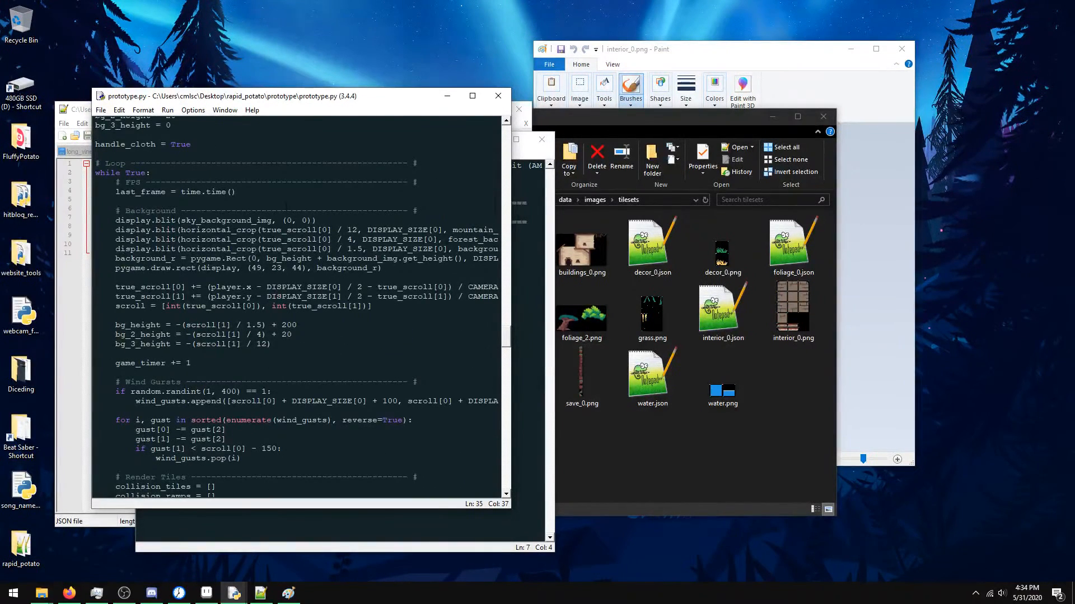
pyautogui.click(337, 211)
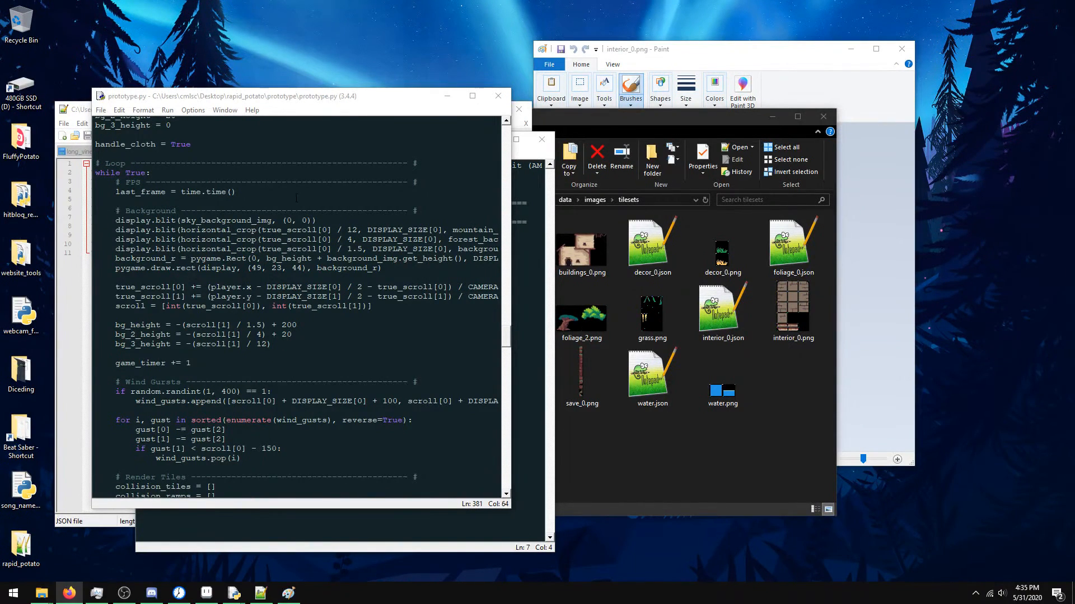
pyautogui.click(376, 217)
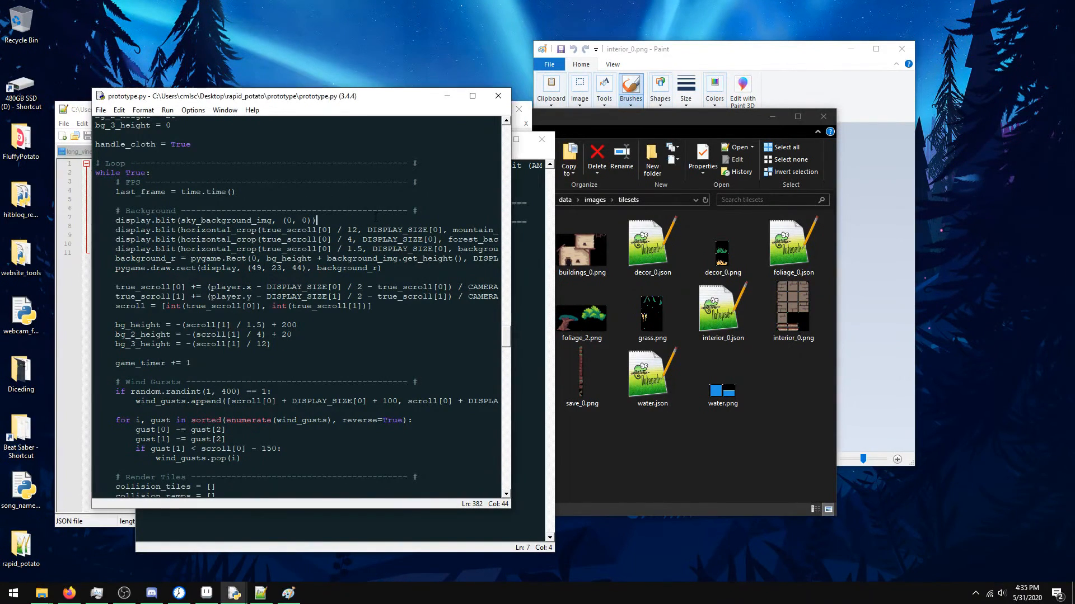
pyautogui.click(427, 214)
pyautogui.press('Return')
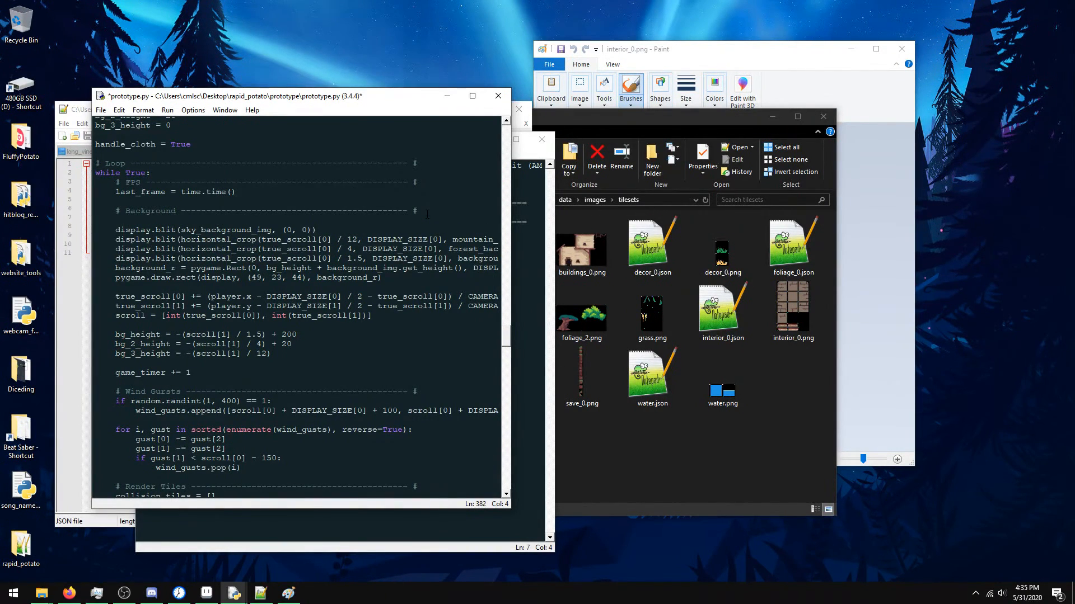
pyautogui.press('Down')
pyautogui.press('Down')
pyautogui.press('Down')
pyautogui.press('Down')
pyautogui.press('Down')
pyautogui.press('Down')
pyautogui.press('Up')
pyautogui.press('Up')
pyautogui.press('Up')
pyautogui.press('Up')
pyautogui.write('if')
# - Check the level variable's name near the map loading code and complete the condition as if level_type == 'map':
pyautogui.scroll(20, 401, 199)
pyautogui.scroll(5, 428, 345)
pyautogui.scroll(-14, 428, 345)
pyautogui.scroll(2, 428, 346)
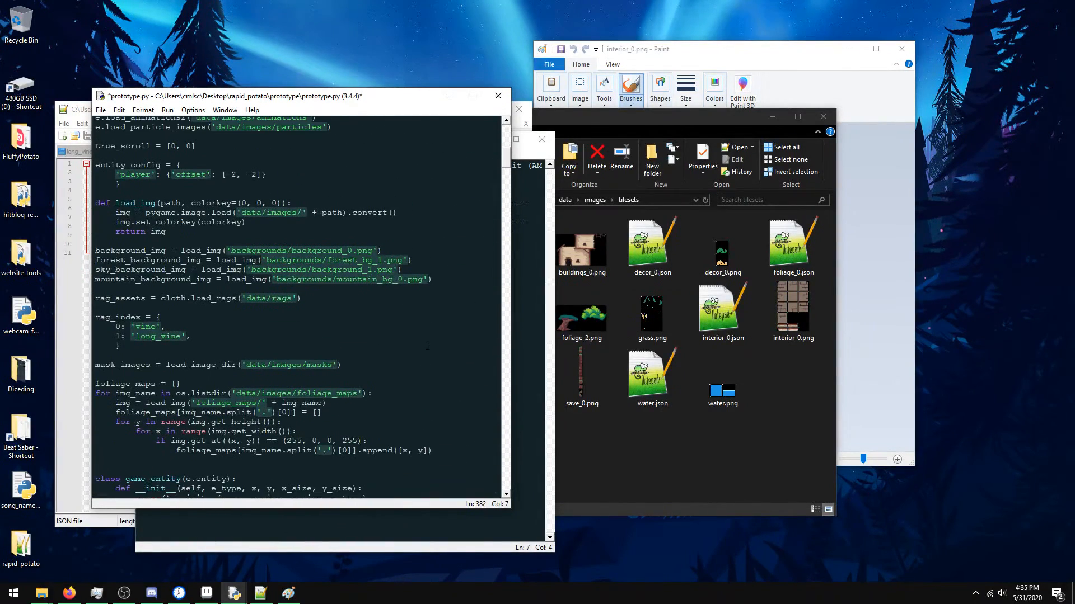
pyautogui.scroll(3, 428, 345)
pyautogui.scroll(4, 339, 334)
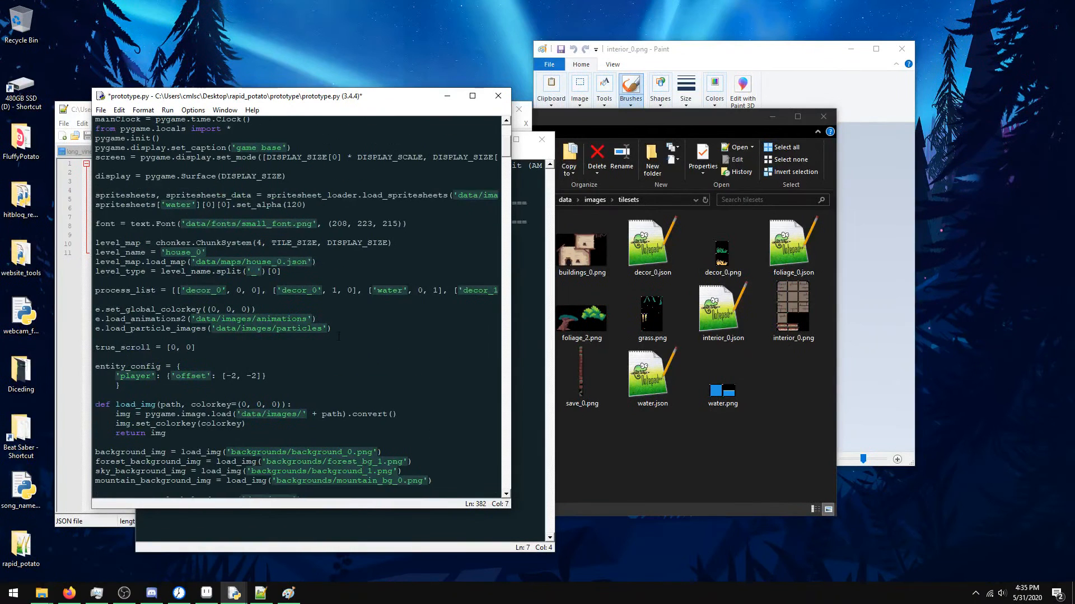
pyautogui.scroll(1, 339, 335)
pyautogui.write('kevel_type == ')
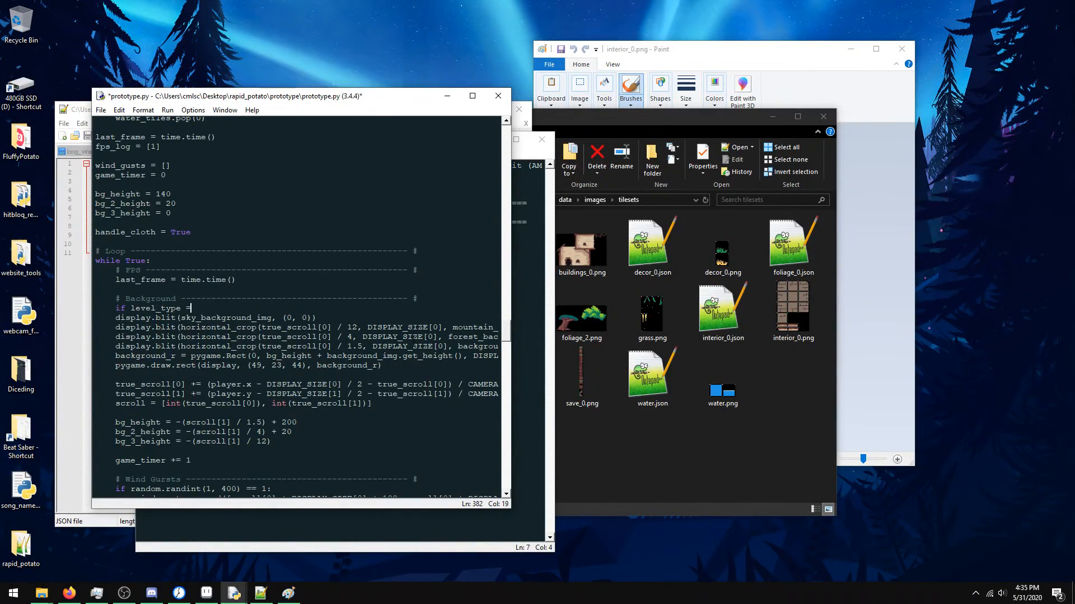
pyautogui.write("'map':")
# - Indent the background drawing lines, from the sky blit to the draw.rect call, under the level_type condition and save the script
pyautogui.press('Down')
pyautogui.press('Home')
pyautogui.press('Tab')
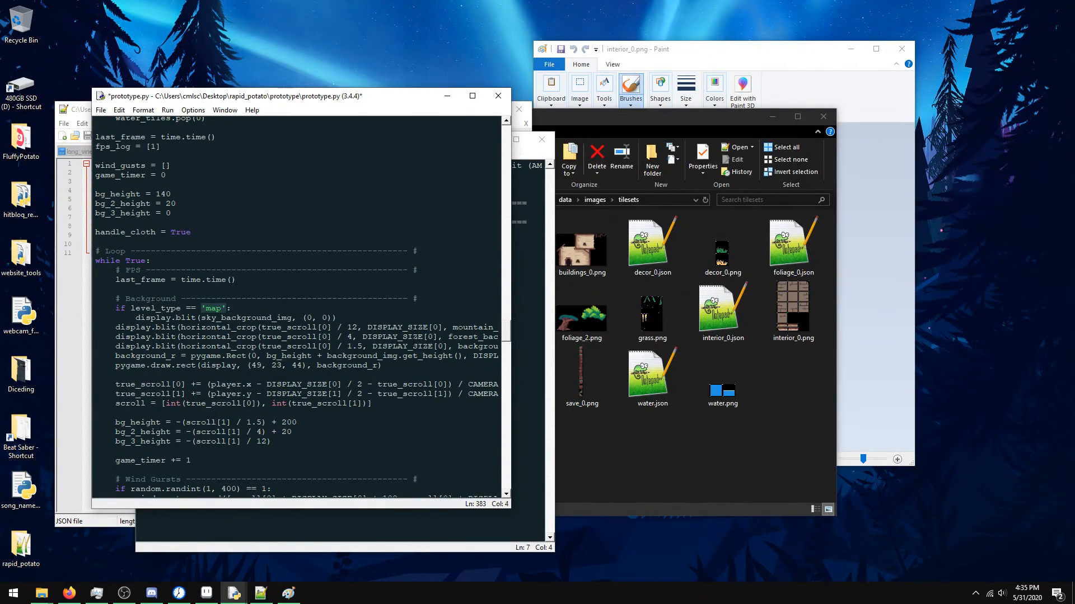
pyautogui.press('Down')
pyautogui.press('Home')
pyautogui.press('Tab')
pyautogui.press('Down')
pyautogui.press('Home')
pyautogui.press('Tab')
pyautogui.press('Tab')
pyautogui.press('Down')
pyautogui.press('Home')
pyautogui.press('Tab')
pyautogui.press('Down')
pyautogui.press('Home')
pyautogui.press('Tab')
pyautogui.hotkey('ctrl', 's')
# - Move the background_r = pygame.Rect line out of the if block to directly below the Background comment, and save
pyautogui.press('Up')
pyautogui.hotkey('shift', 'End')
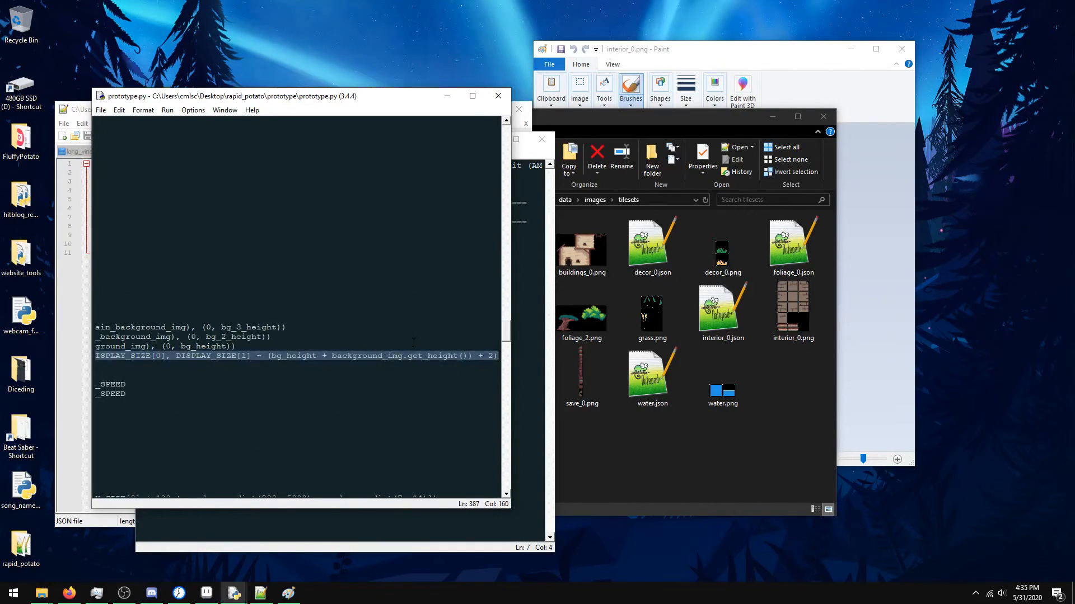
pyautogui.hotkey('ctrl', 'x')
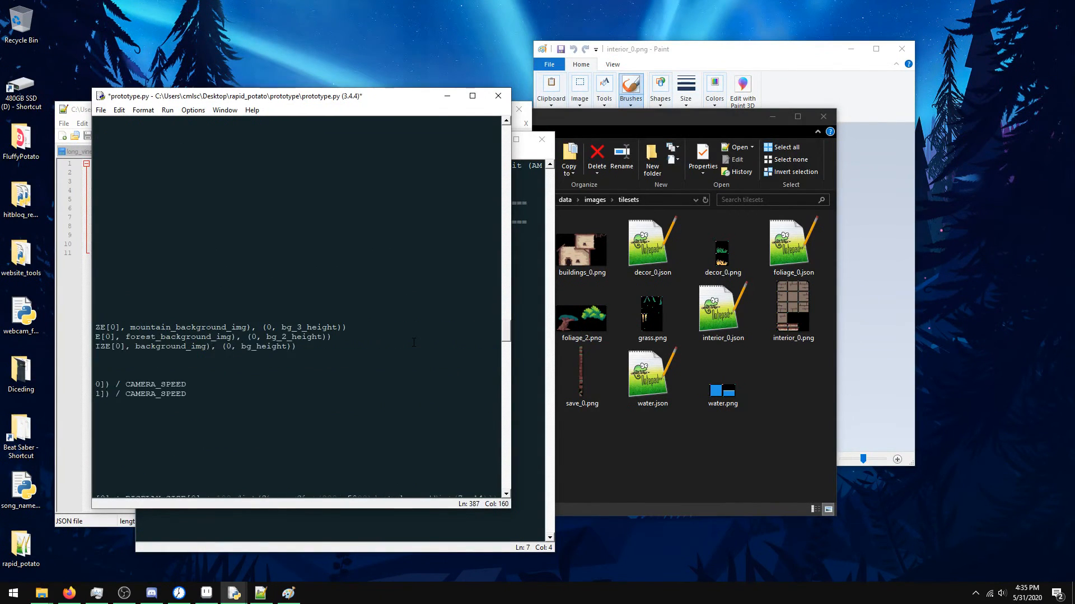
pyautogui.press('BackSpace')
pyautogui.press('BackSpace')
pyautogui.press('Up')
pyautogui.press('Up')
pyautogui.press('Up')
pyautogui.press('Up')
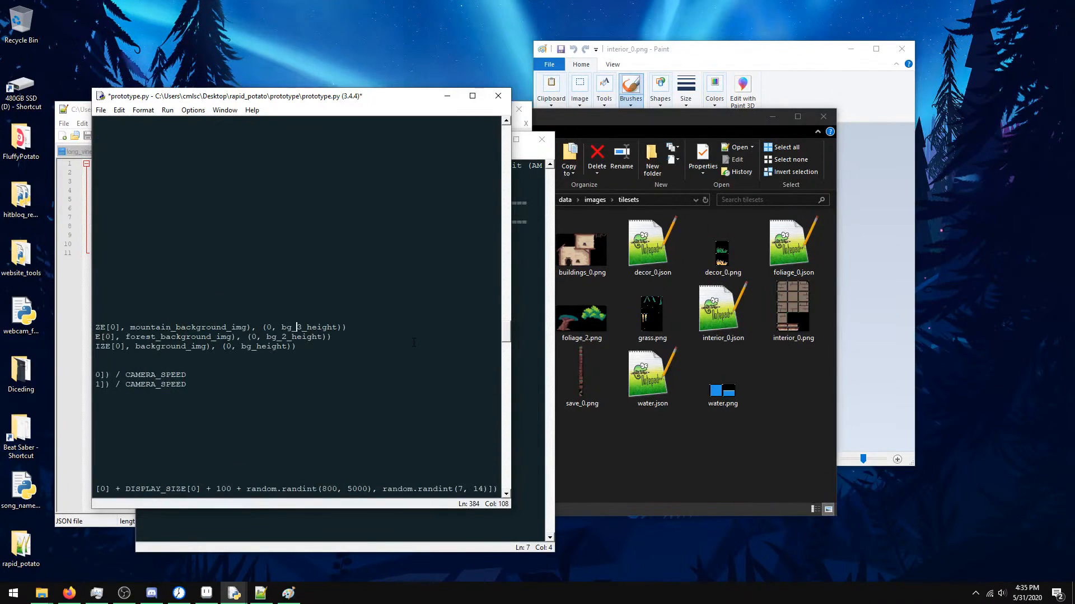
pyautogui.press('Return')
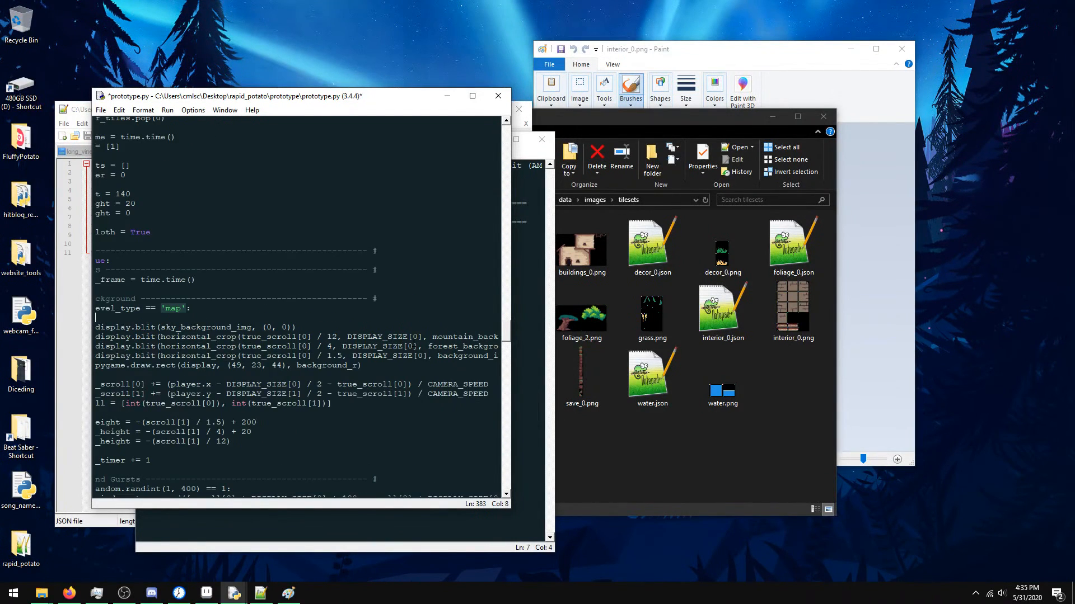
pyautogui.press('BackSpace')
pyautogui.press('BackSpace')
pyautogui.press('BackSpace')
pyautogui.press('Up')
pyautogui.press('End')
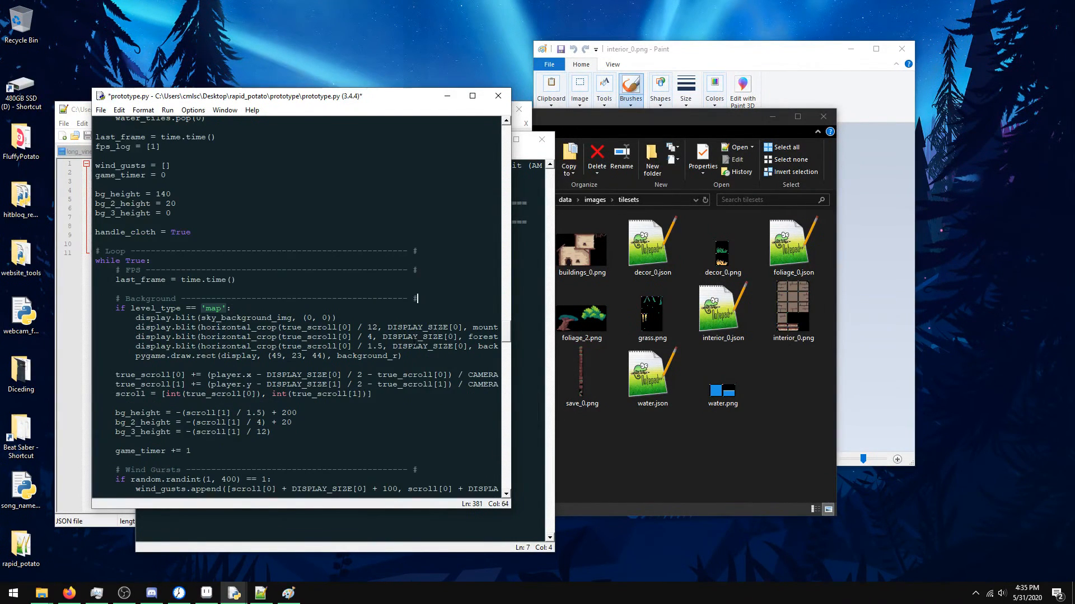
pyautogui.press('Return')
pyautogui.hotkey('ctrl', 'v')
pyautogui.hotkey('ctrl', 's')
pyautogui.press('Down')
pyautogui.press('Down')
pyautogui.press('Down')
pyautogui.press('Down')
pyautogui.press('Down')
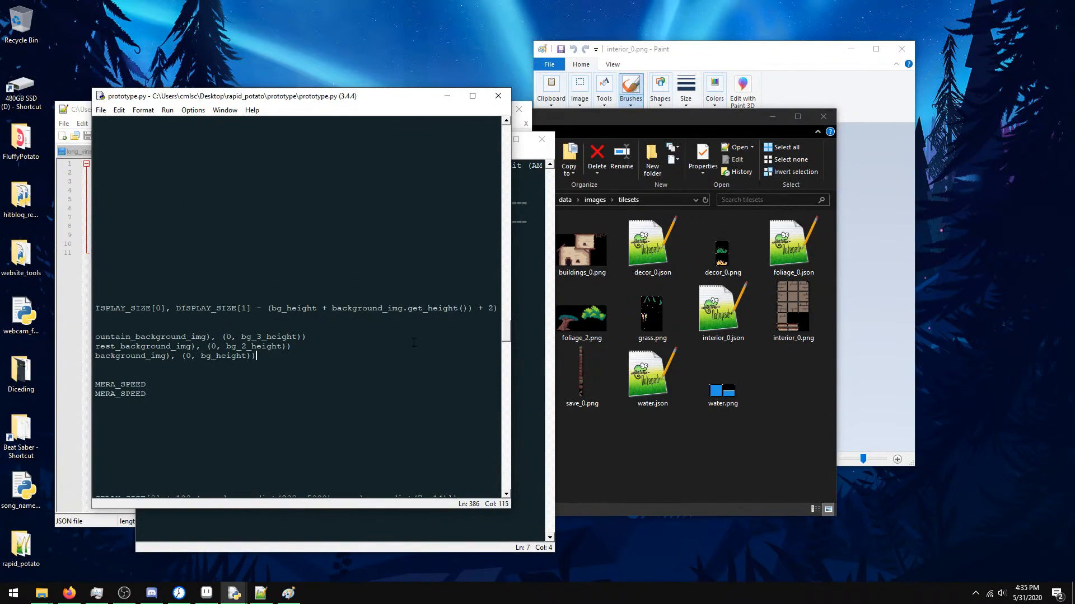
pyautogui.press('Return')
pyautogui.press('BackSpace')
pyautogui.press('Tab')
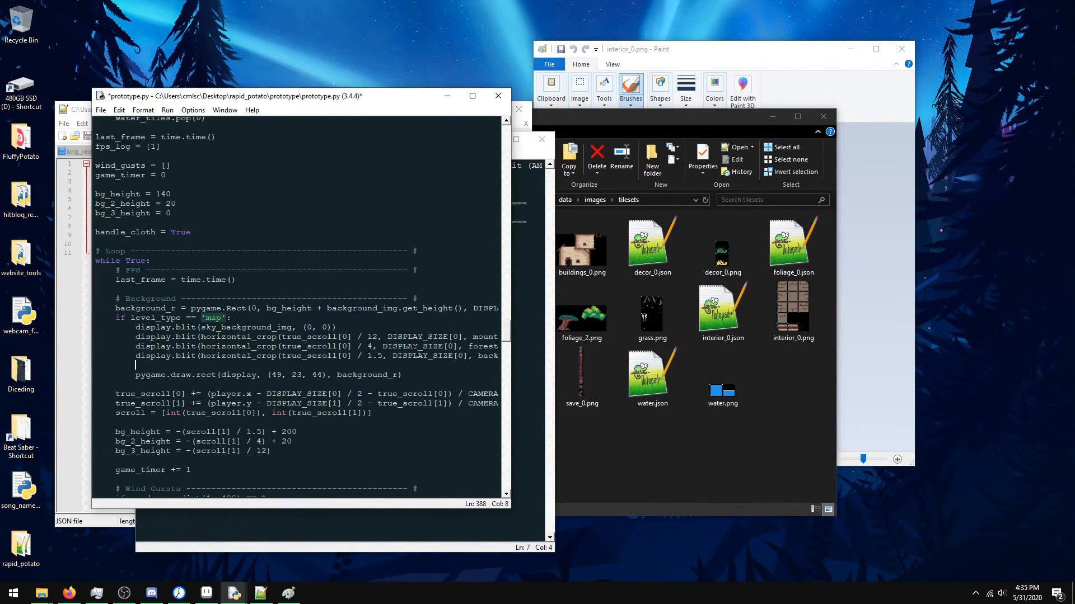
pyautogui.press('BackSpace')
pyautogui.press('BackSpace')
pyautogui.press('BackSpace')
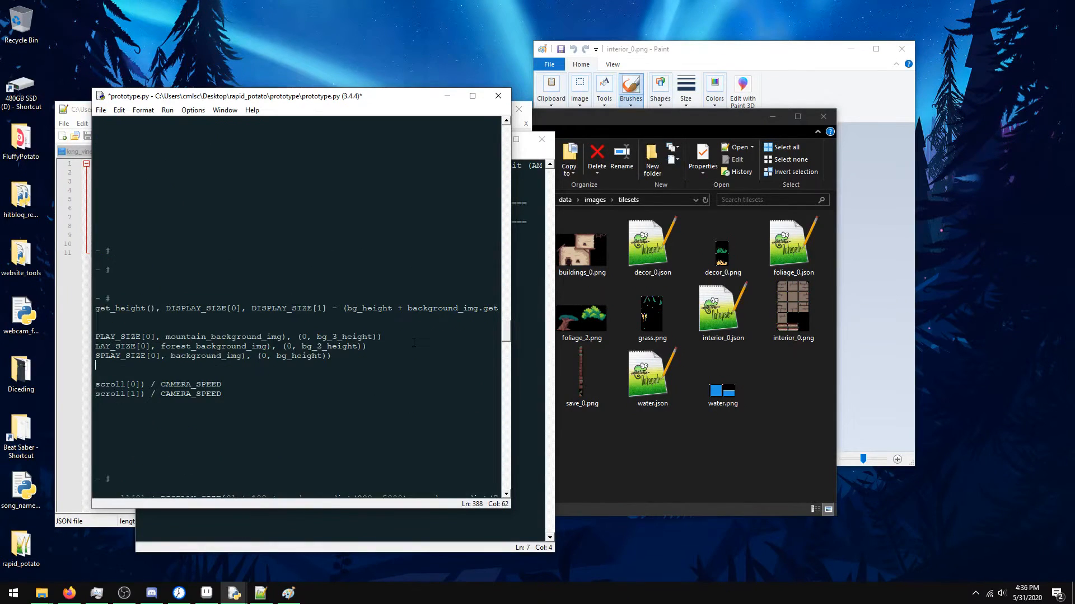
# - Add an else: branch after the pygame.draw.rect line and begin a display.fill( call inside it
pyautogui.press('Down')
pyautogui.press('Down')
pyautogui.press('Up')
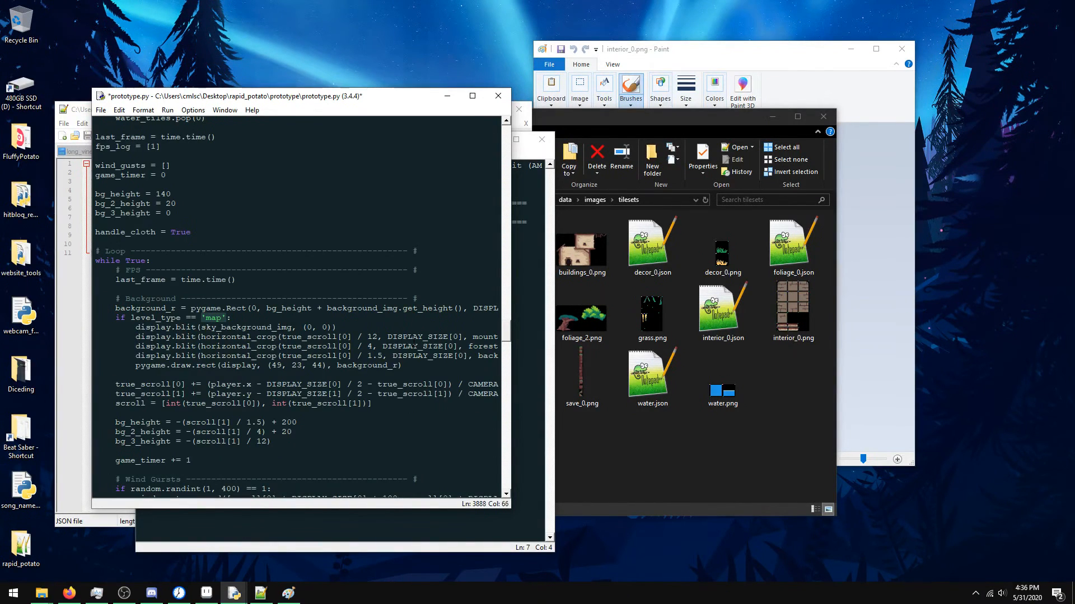
pyautogui.press('Return')
pyautogui.press('BackSpace')
pyautogui.write('else:')
pyautogui.press('Return')
pyautogui.write('di')
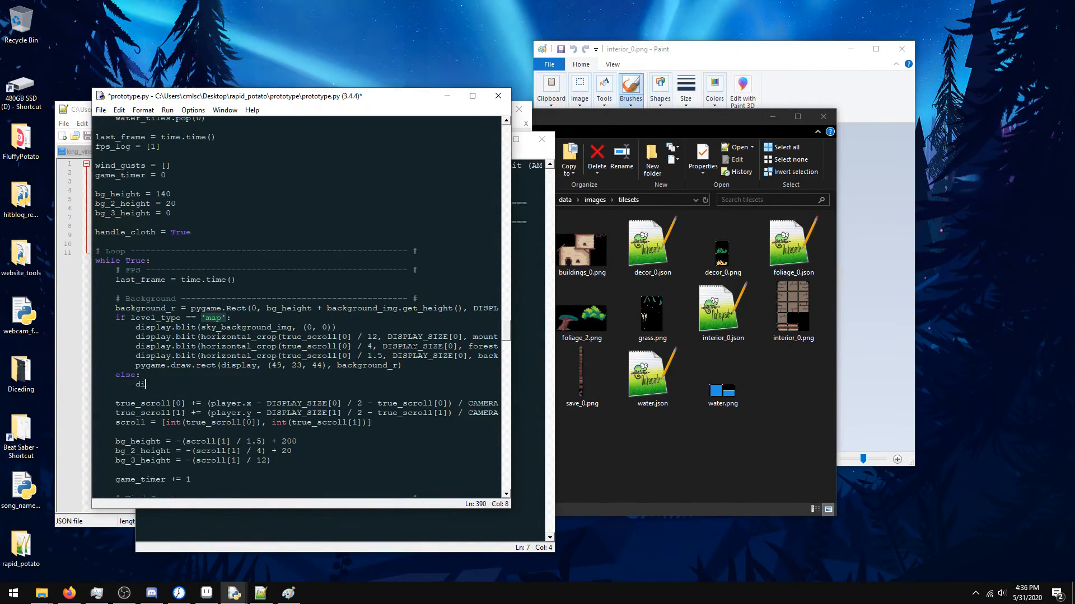
pyautogui.write('splay.fill(')
# - Open buildings_0.png in Paint, sample the dark doorway colour, and bring up its RGB values in the colour editor
pyautogui.doubleClick(587, 258)
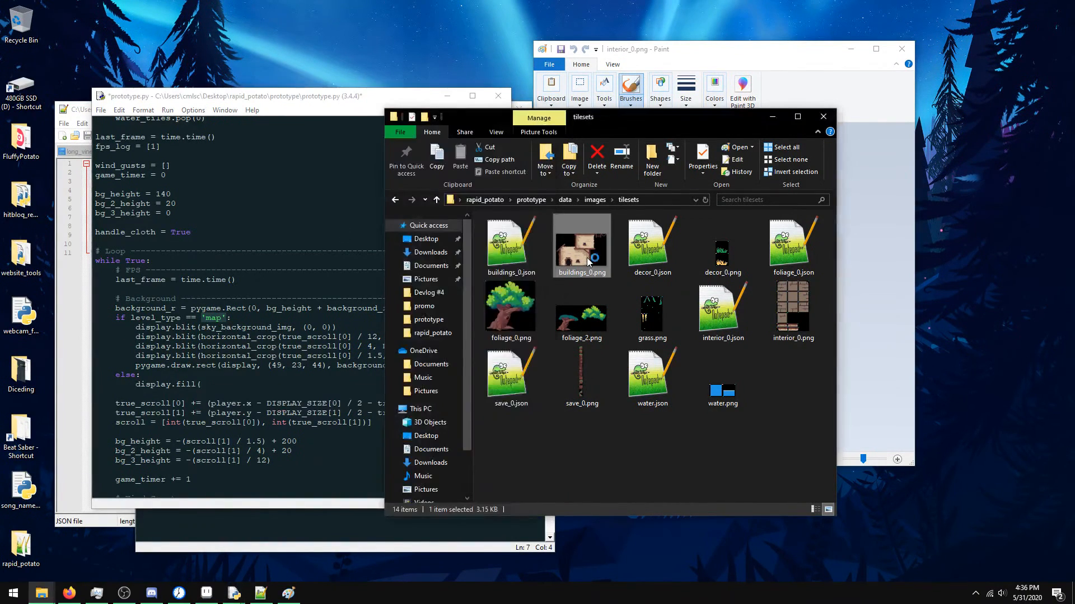
pyautogui.scroll(5, 568, 298)
pyautogui.click(424, 160)
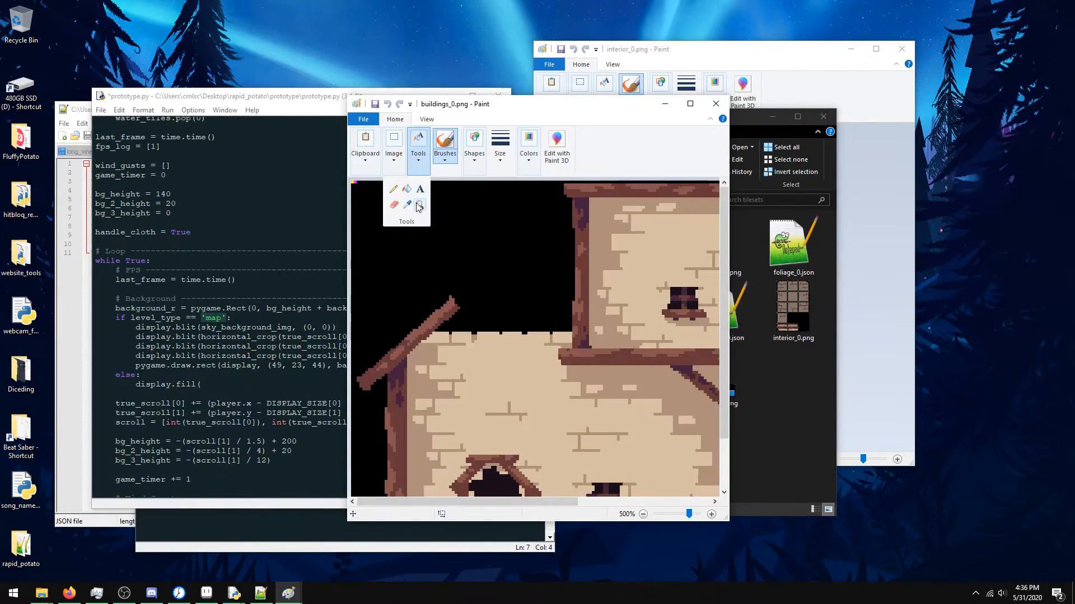
pyautogui.click(407, 205)
pyautogui.scroll(-2, 535, 341)
pyautogui.click(487, 451)
pyautogui.click(528, 147)
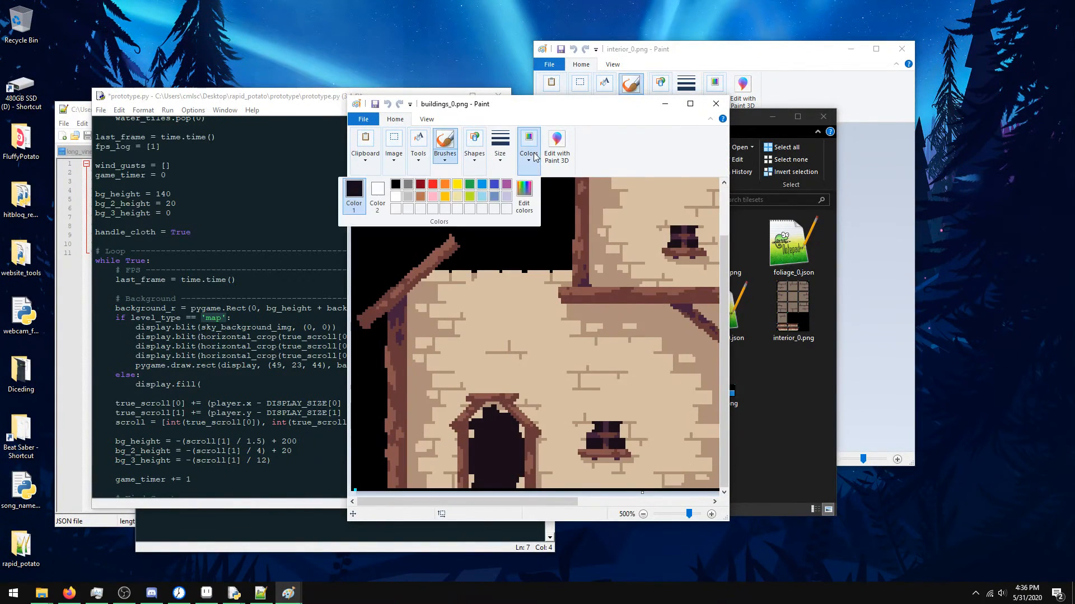
pyautogui.click(527, 199)
# - Complete the else branch as display.fill((25, 15, 26)), save prototype.py, and close buildings_0.png in Paint
pyautogui.click(213, 389)
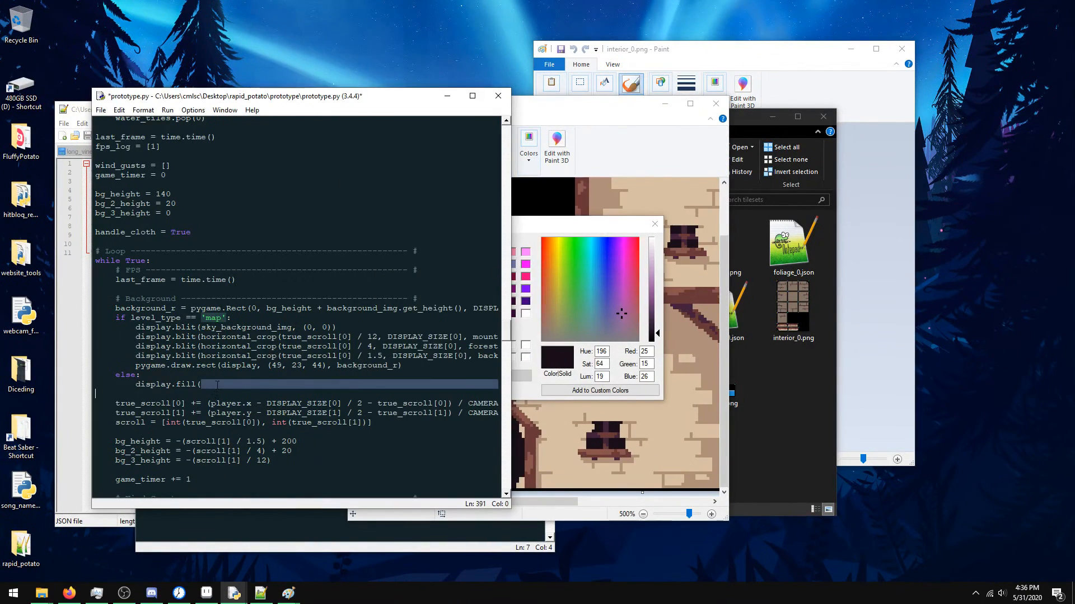
pyautogui.write('(2')
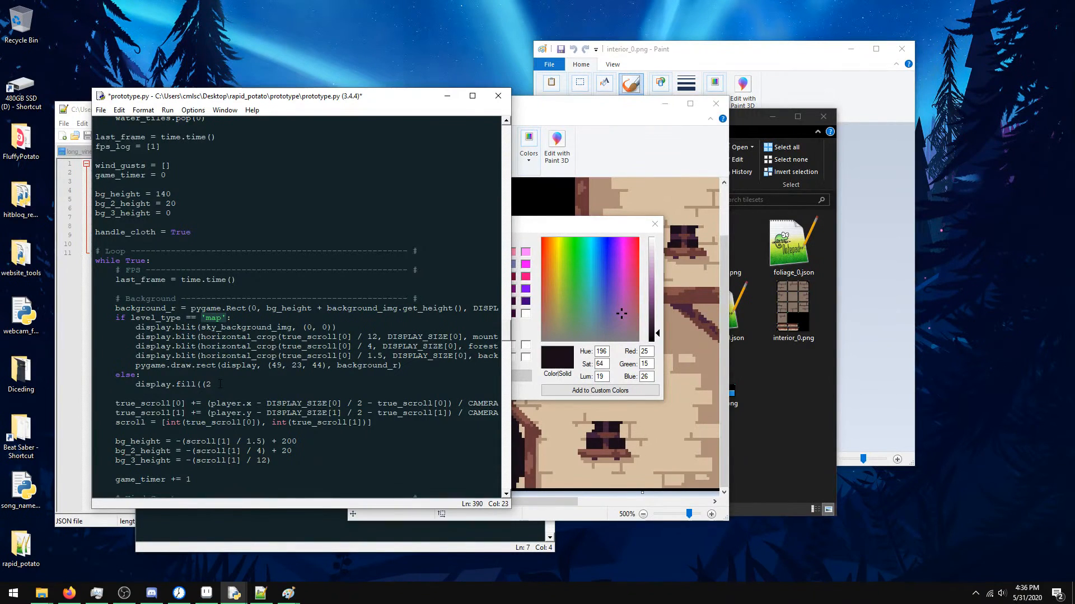
pyautogui.write('5, 15')
pyautogui.press('BackSpace')
pyautogui.write(', 26))')
pyautogui.hotkey('ctrl', 's')
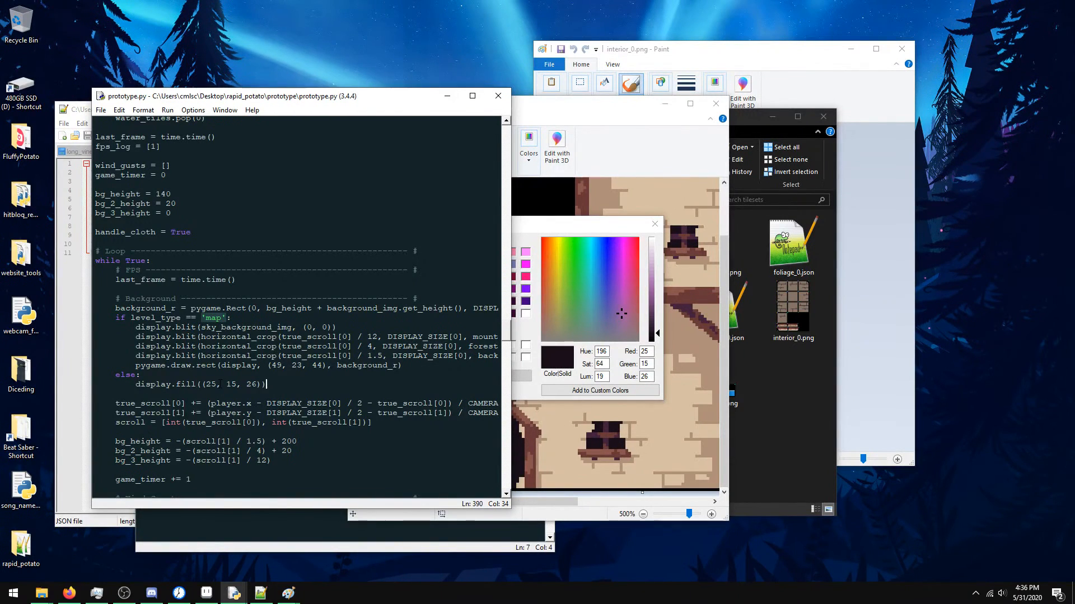
pyautogui.click(651, 222)
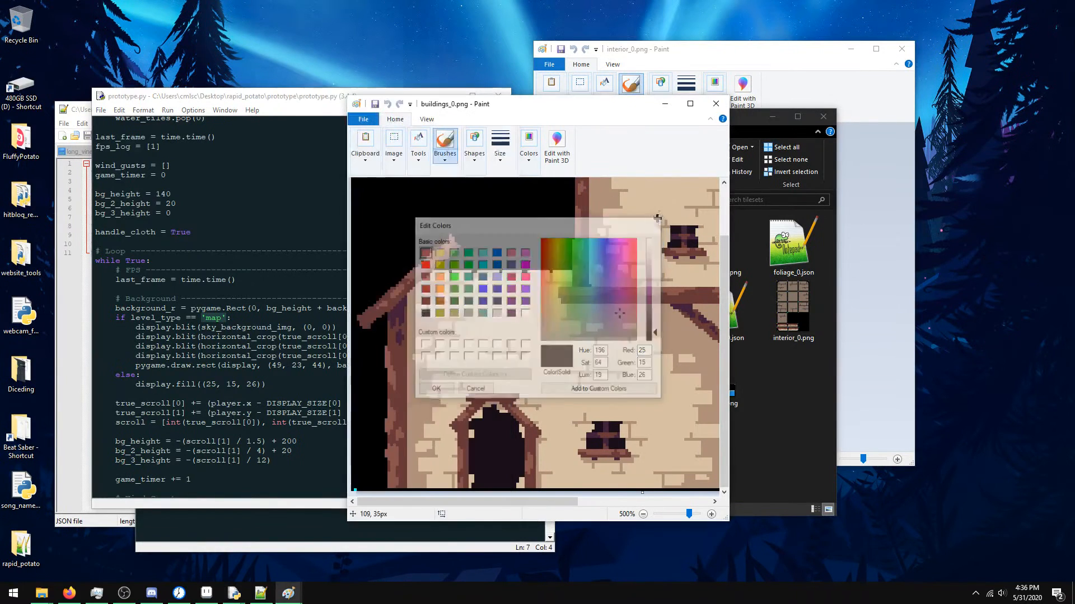
pyautogui.click(716, 103)
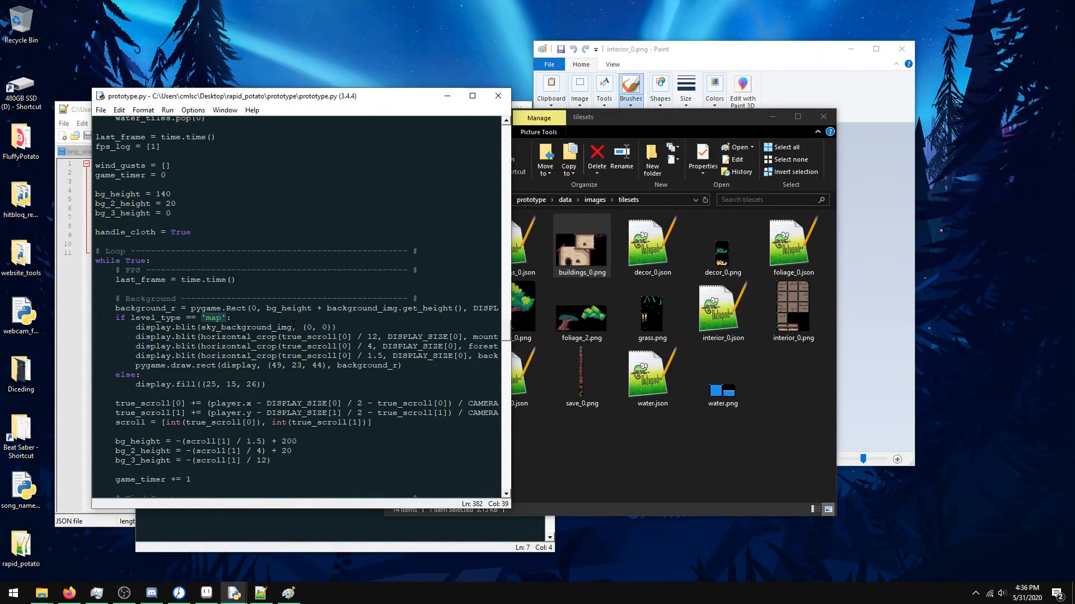
# - Run prototype.py and walk and jump between the lower and upper floors to check the house interior's background
pyautogui.press('F5')
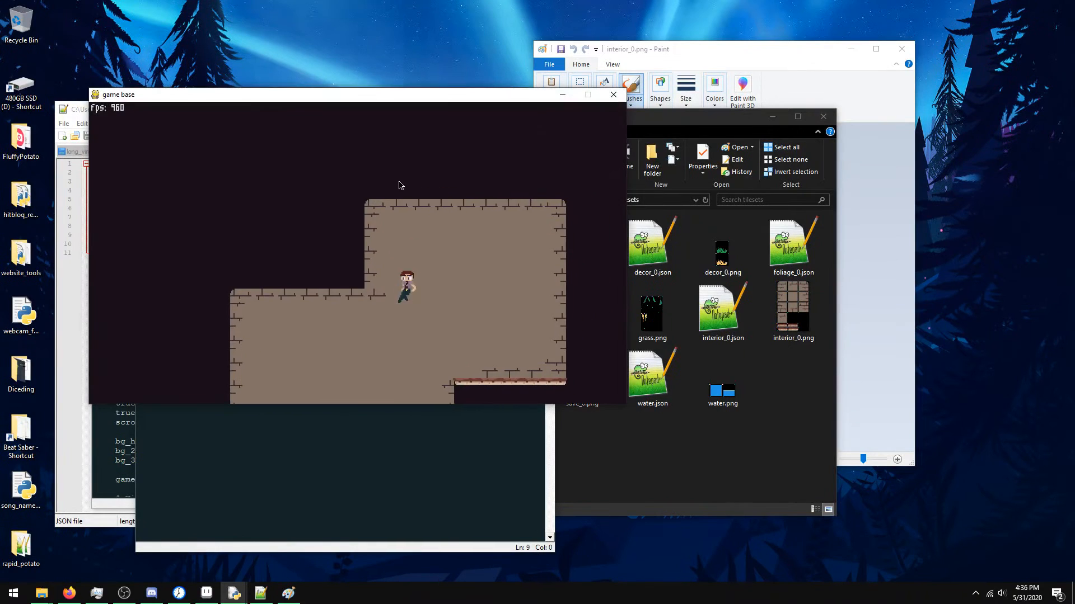
pyautogui.press('Right')
pyautogui.press('Left')
pyautogui.press('Right')
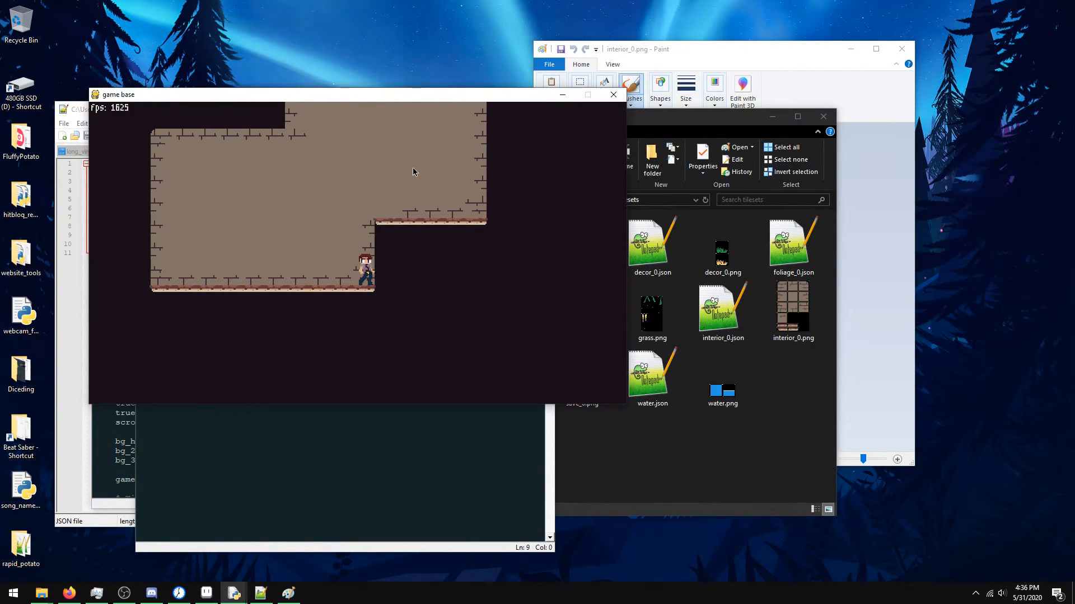
pyautogui.press('Up')
pyautogui.press('Right')
pyautogui.press('Left')
pyautogui.press('Right')
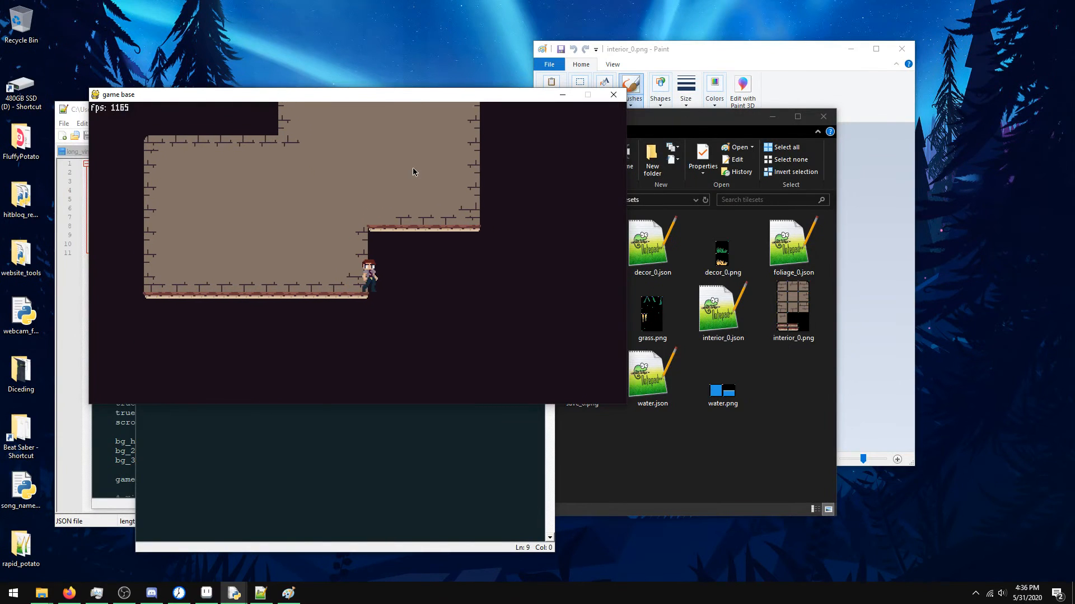
pyautogui.press('Up')
pyautogui.press('Right')
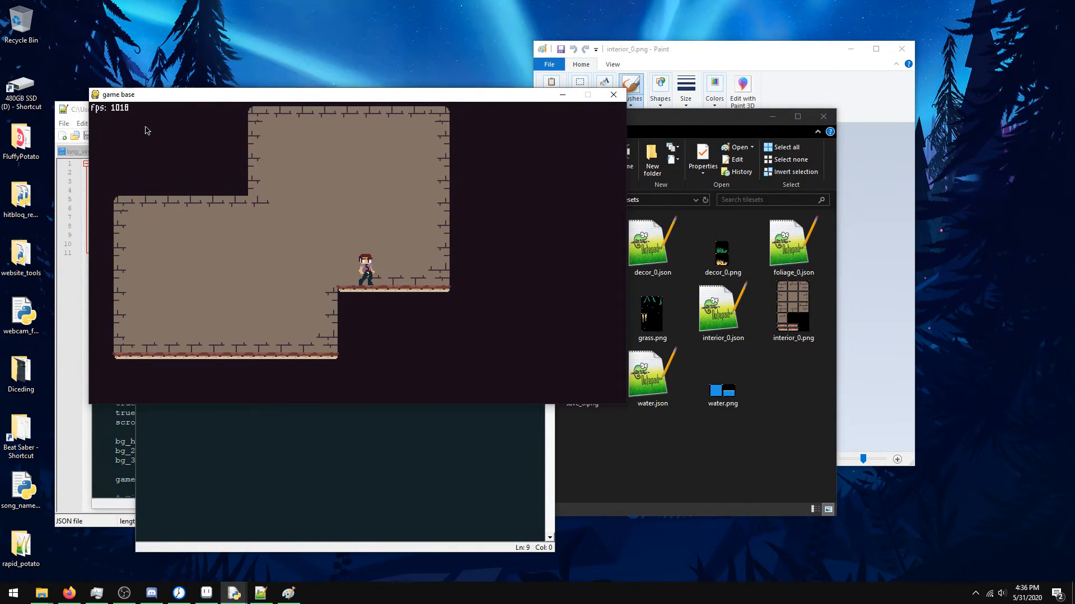
pyautogui.press('Left')
pyautogui.press('Right')
pyautogui.press('Up')
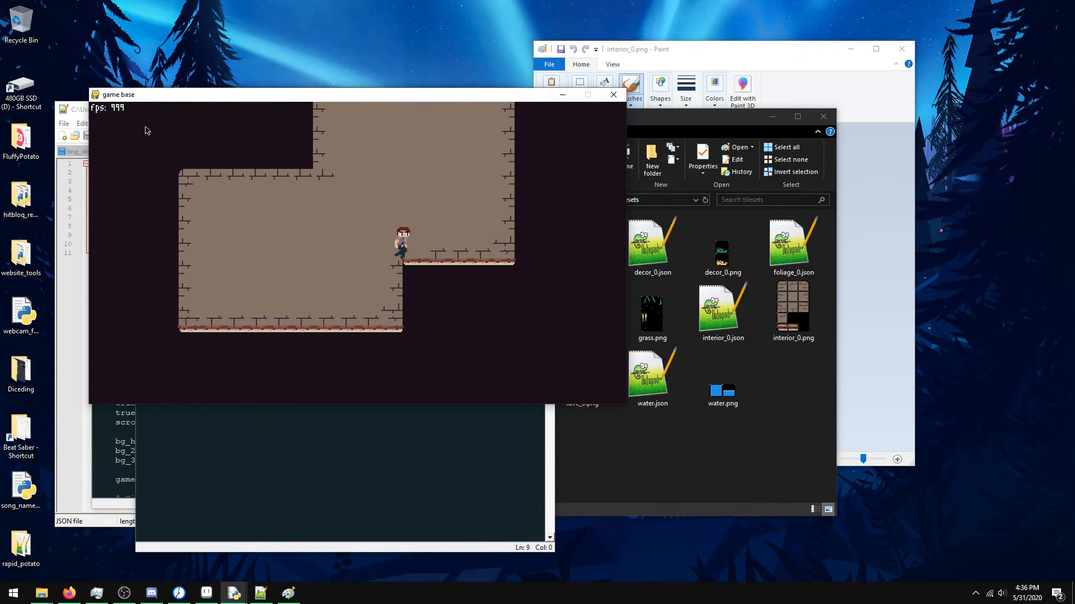
pyautogui.press('Up')
pyautogui.press('Right')
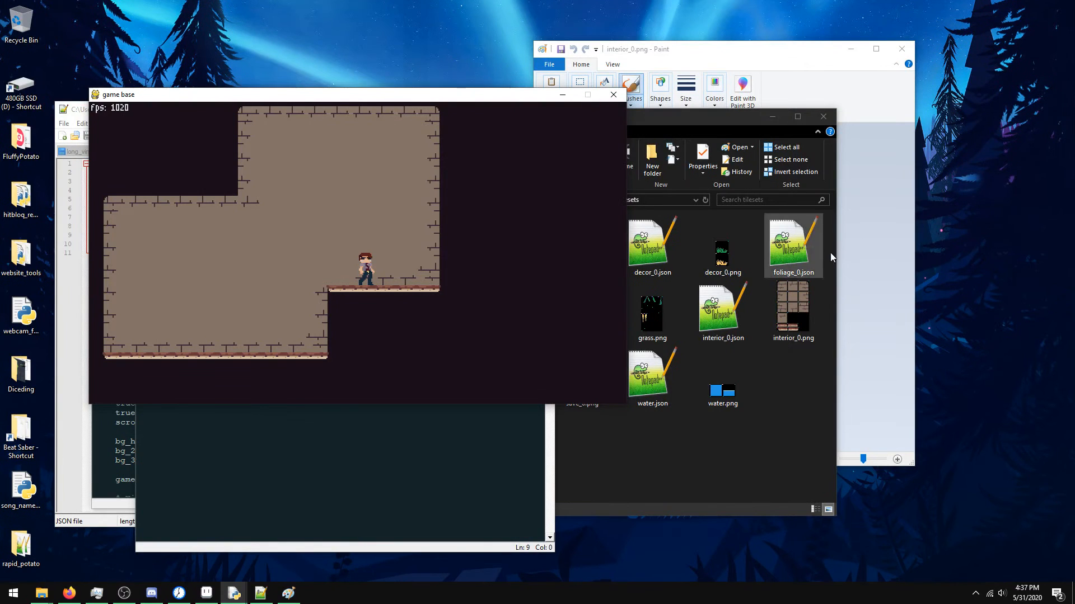
# - Close interior_0.png in Paint, view buildings_0.png beside the repositioned game window, and close that image
pyautogui.click(890, 249)
pyautogui.click(902, 49)
pyautogui.click(690, 469)
pyautogui.doubleClick(562, 233)
pyautogui.click(411, 96)
pyautogui.moveTo(412, 94)
pyautogui.mouseDown()
pyautogui.moveTo(439, 52)
pyautogui.moveTo(464, 51)
pyautogui.mouseUp()
pyautogui.click(720, 102)
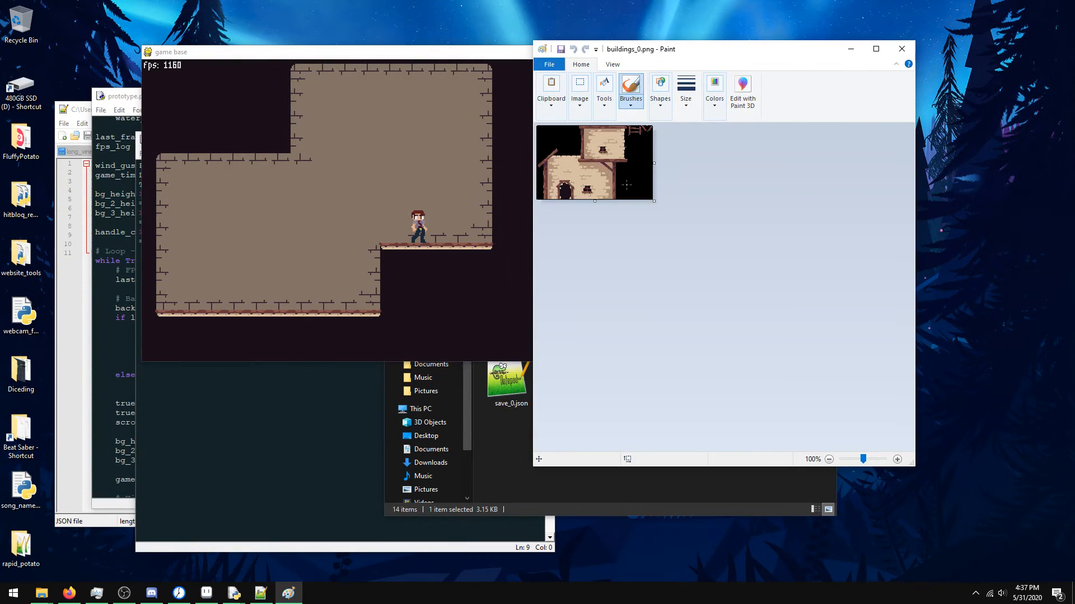
pyautogui.click(901, 49)
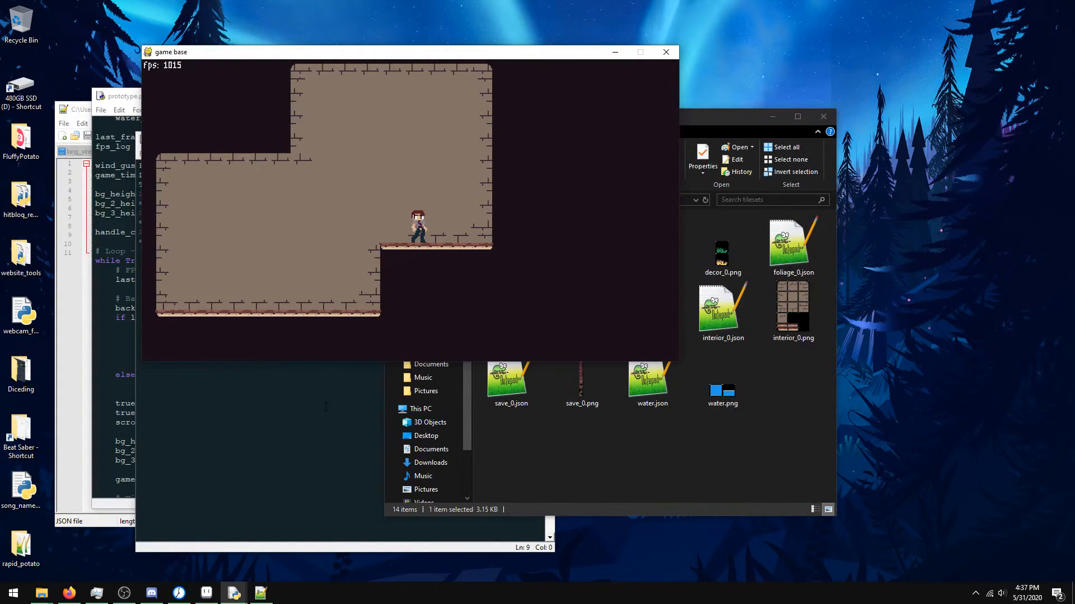
# - Close the Python shell and kill the running game
pyautogui.click(330, 405)
pyautogui.click(543, 141)
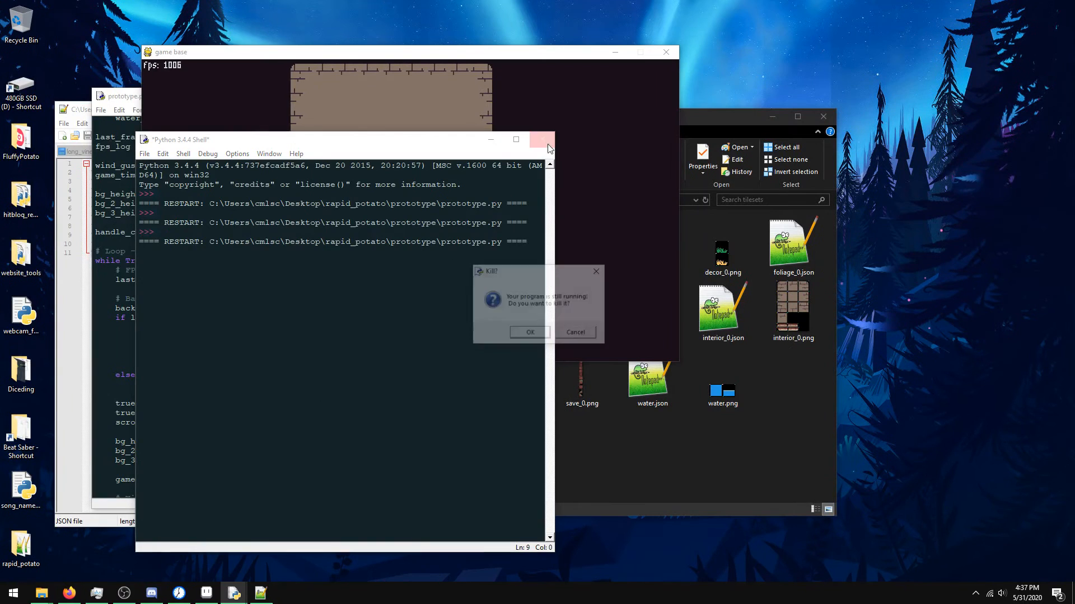
pyautogui.click(546, 333)
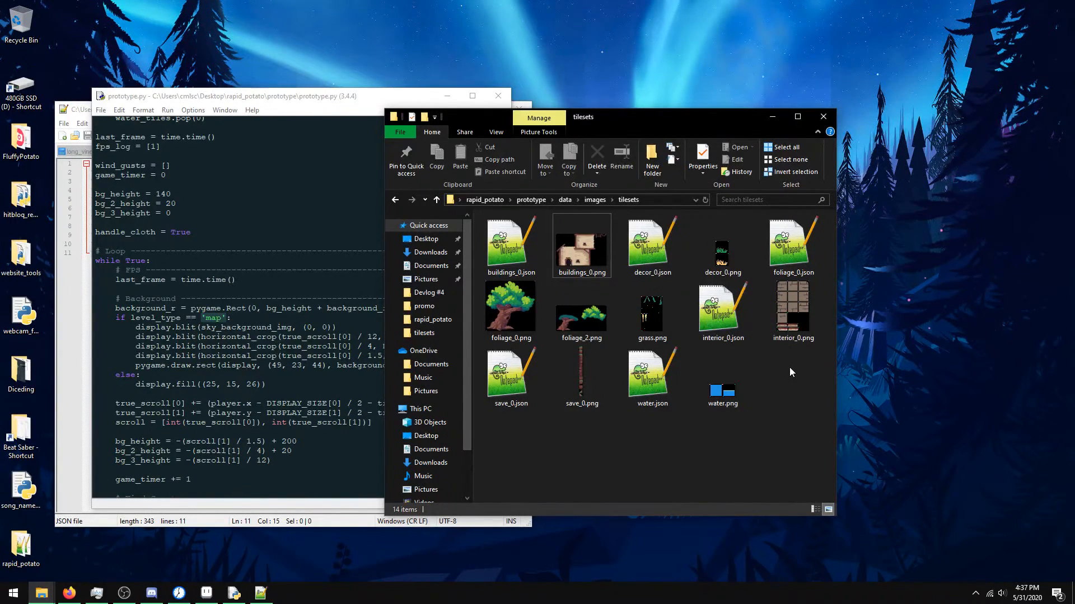
# - Start Paint, shrink the new canvas to 74 × 46 px, and fill it with black
pyautogui.press('super')
pyautogui.write('paint')
pyautogui.press('Return')
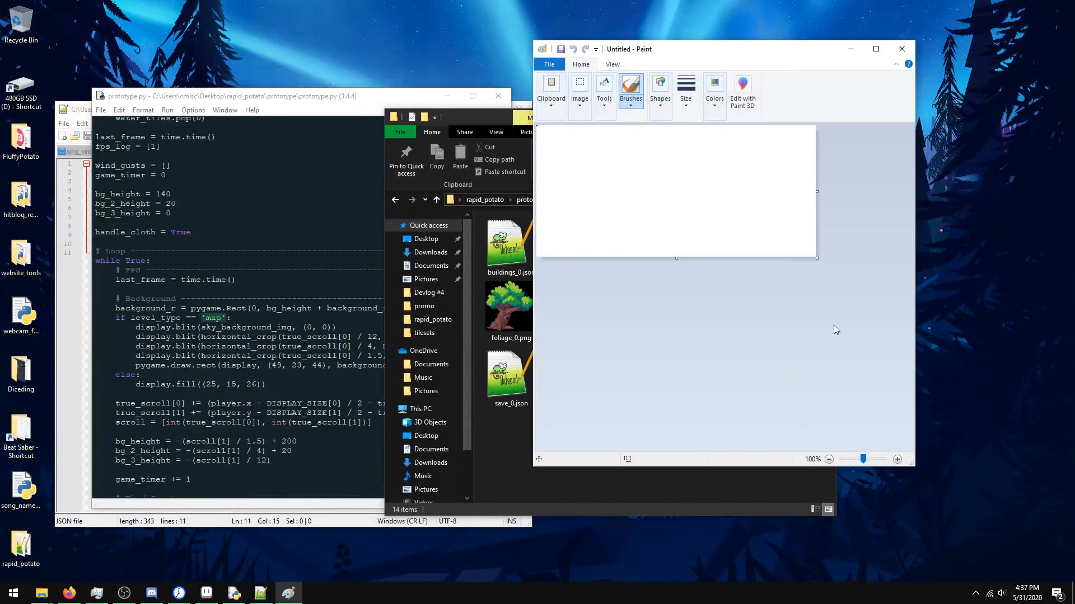
pyautogui.moveTo(817, 257); pyautogui.dragTo(579, 151)
pyautogui.doubleClick(679, 49)
pyautogui.scroll(7, 309, 231)
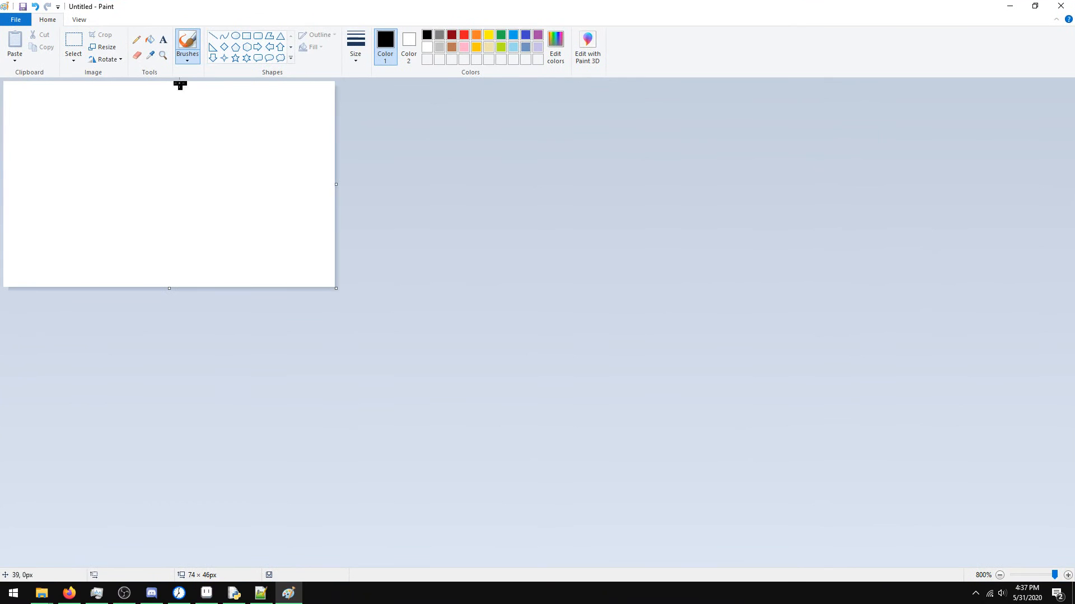
pyautogui.click(149, 39)
pyautogui.click(167, 101)
# - Mark the canvas's top-left pixel in yellow (255, 255, 0) using the pencil at its thinnest size
pyautogui.click(556, 49)
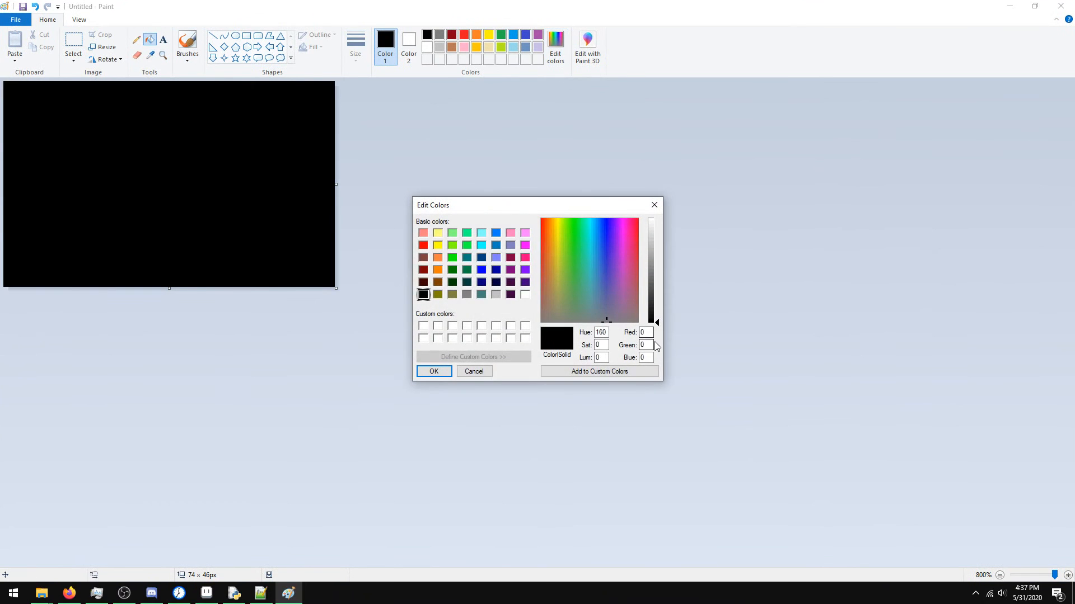
pyautogui.write('255')
pyautogui.press('Tab')
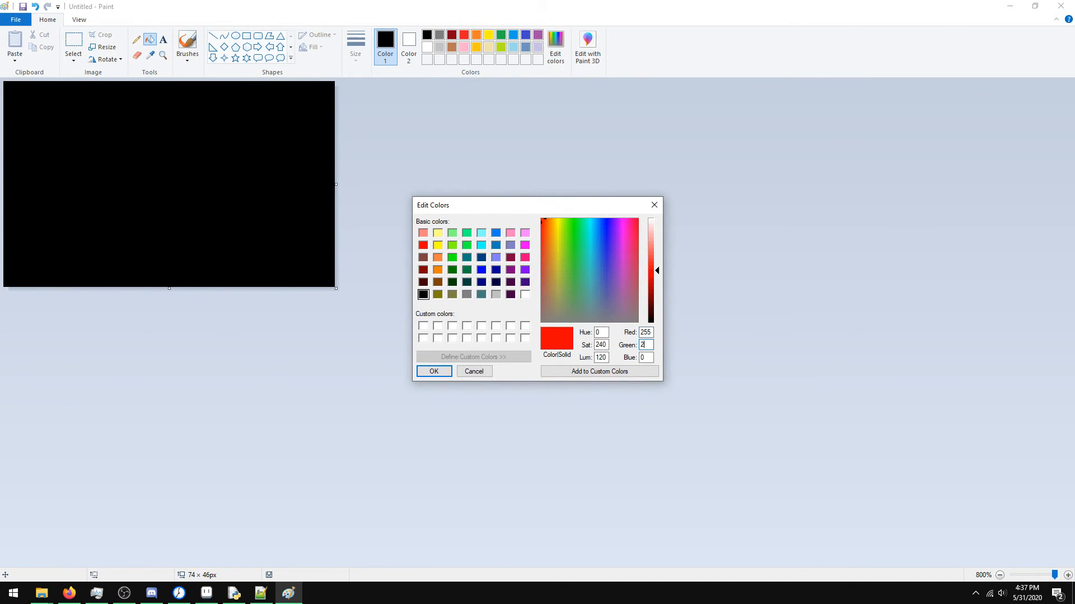
pyautogui.write('255')
pyautogui.press('Return')
pyautogui.click(136, 39)
pyautogui.click(356, 45)
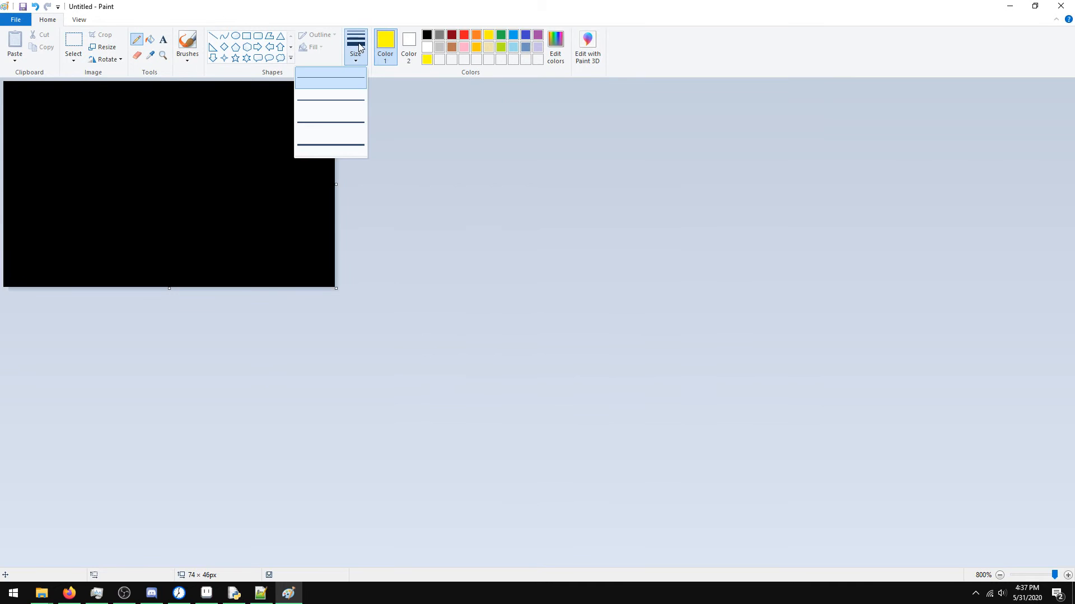
pyautogui.click(336, 91)
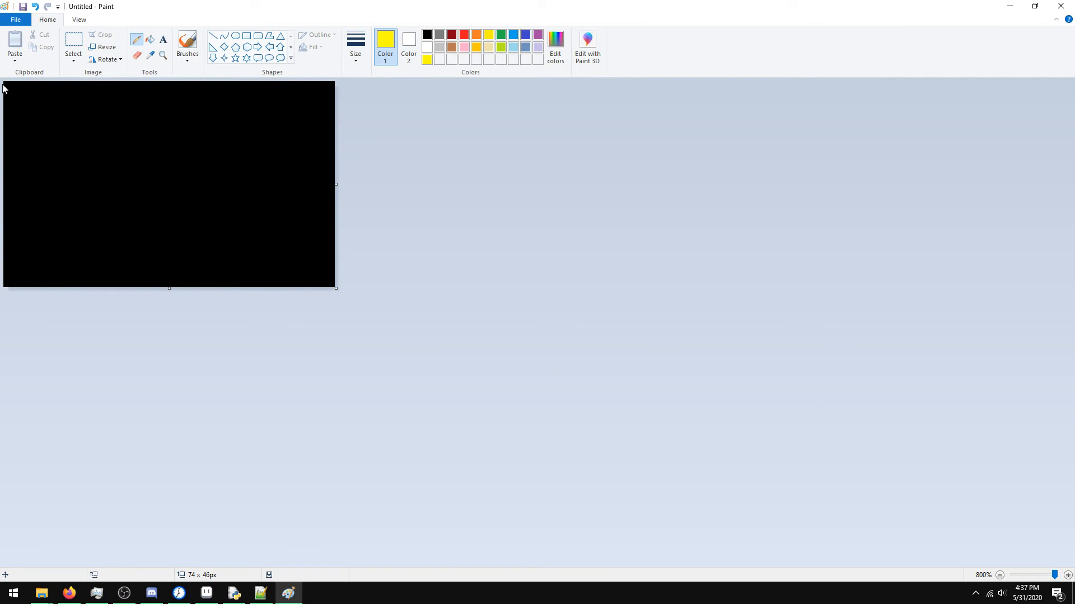
pyautogui.click(6, 83)
# - Set the drawing colour to magenta (255, 0, 255) and mark the pixel directly right of the yellow one
pyautogui.click(565, 64)
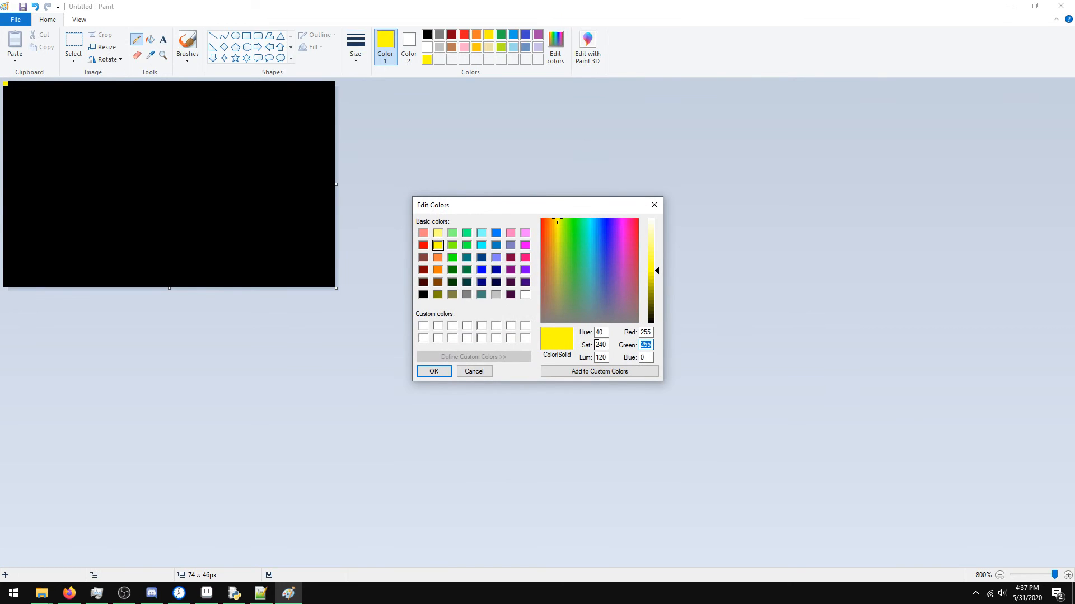
pyautogui.write('0')
pyautogui.press('Tab')
pyautogui.write('255')
pyautogui.press('Return')
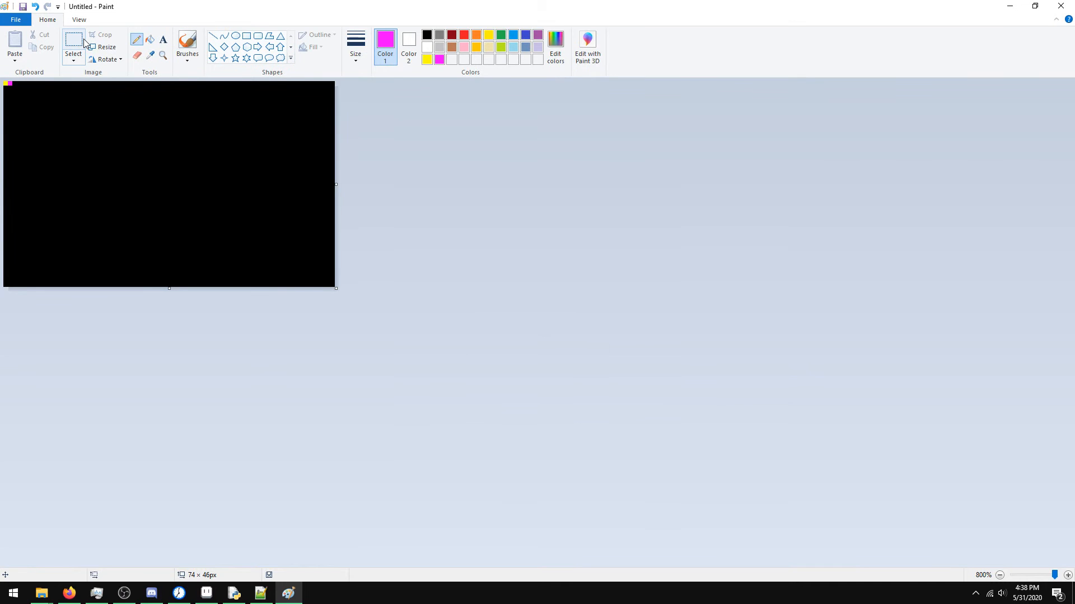
# - Set the drawing colour to cyan (0, 255, 255)
pyautogui.click(555, 48)
pyautogui.click(651, 345)
pyautogui.write('255')
pyautogui.hotkey('shift', 'Tab')
pyautogui.write('0')
pyautogui.click(434, 371)
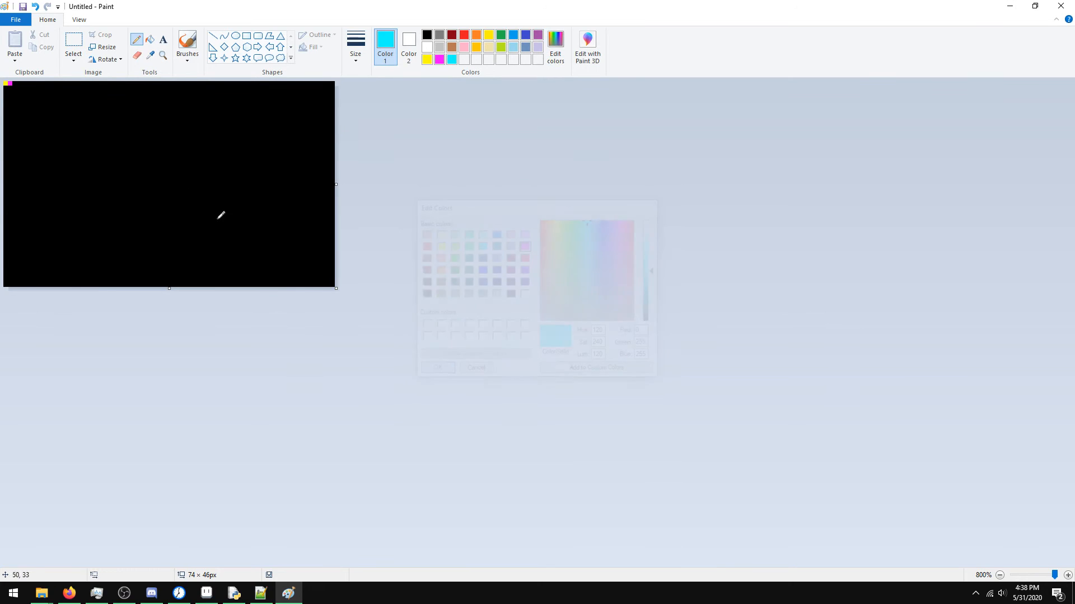
# - Measure out a 20 × 20 px tile area diagonally below the magenta pixel and mark its width with a cyan pixel in the first row
pyautogui.click(74, 42)
pyautogui.moveTo(13, 86); pyautogui.dragTo(98, 172)
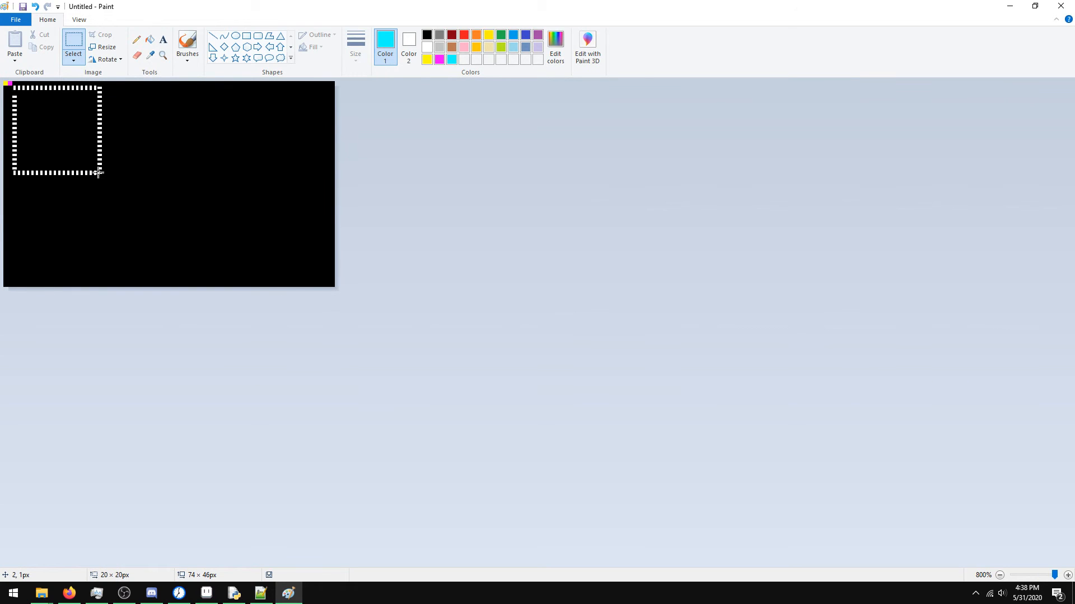
pyautogui.moveTo(98, 173); pyautogui.dragTo(98, 173)
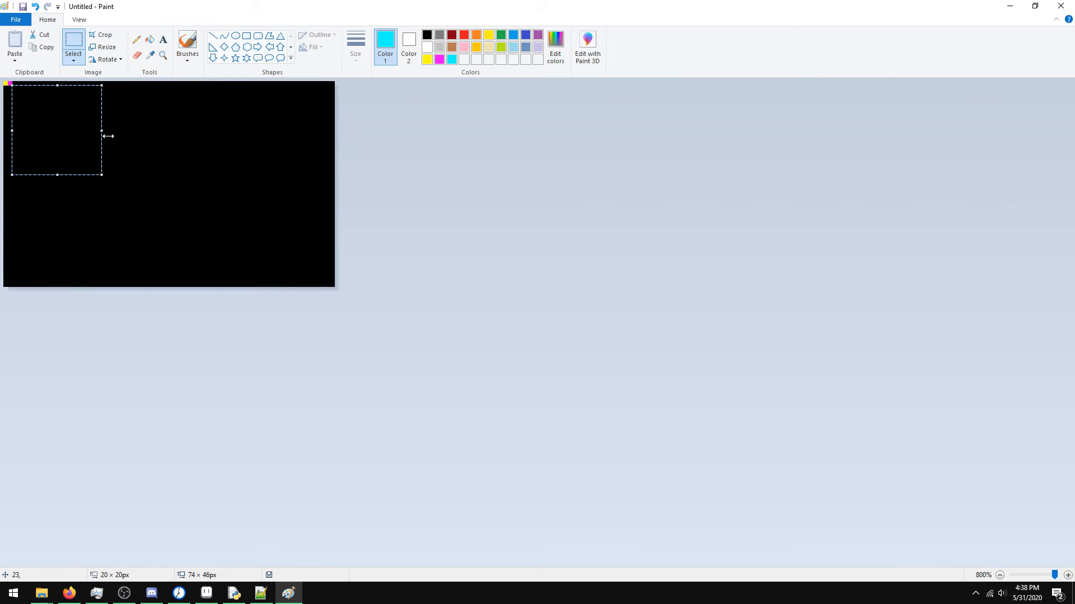
pyautogui.click(136, 39)
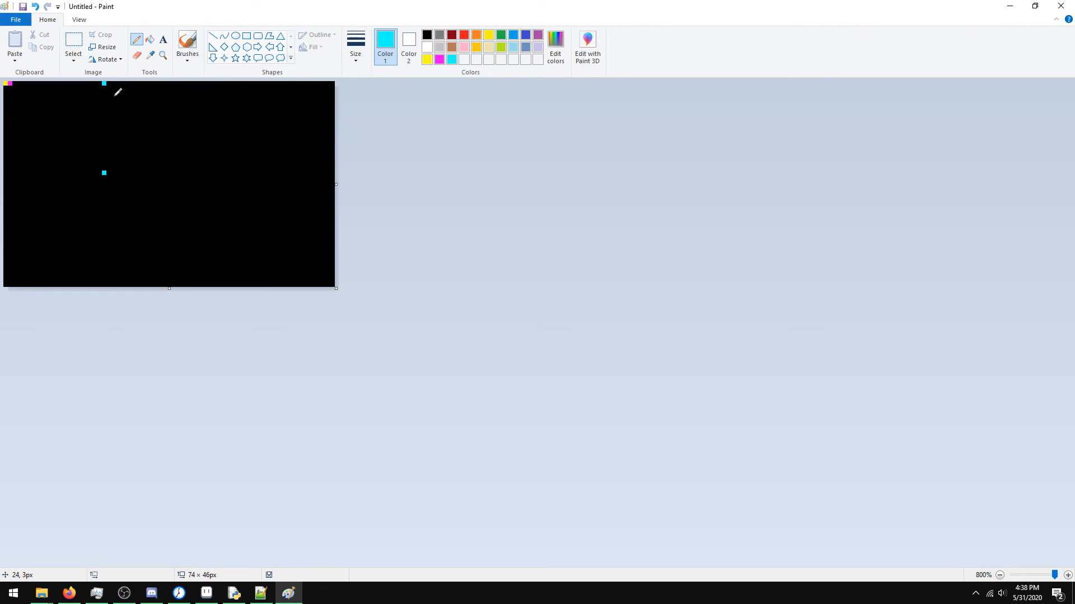
# - Mark the tile area's height with a cyan pixel below the magenta one and black out the stray cyan pixel at the lower-right corner
pyautogui.click(73, 43)
pyautogui.moveTo(14, 86); pyautogui.dragTo(98, 168)
pyautogui.click(201, 115)
pyautogui.click(138, 39)
pyautogui.click(150, 55)
pyautogui.click(140, 158)
pyautogui.click(104, 172)
# - Crop the canvas to 23 × 22 px and choose rapid_potato/prototype/data/images/tilesets as the save location
pyautogui.moveTo(335, 288); pyautogui.dragTo(102, 181)
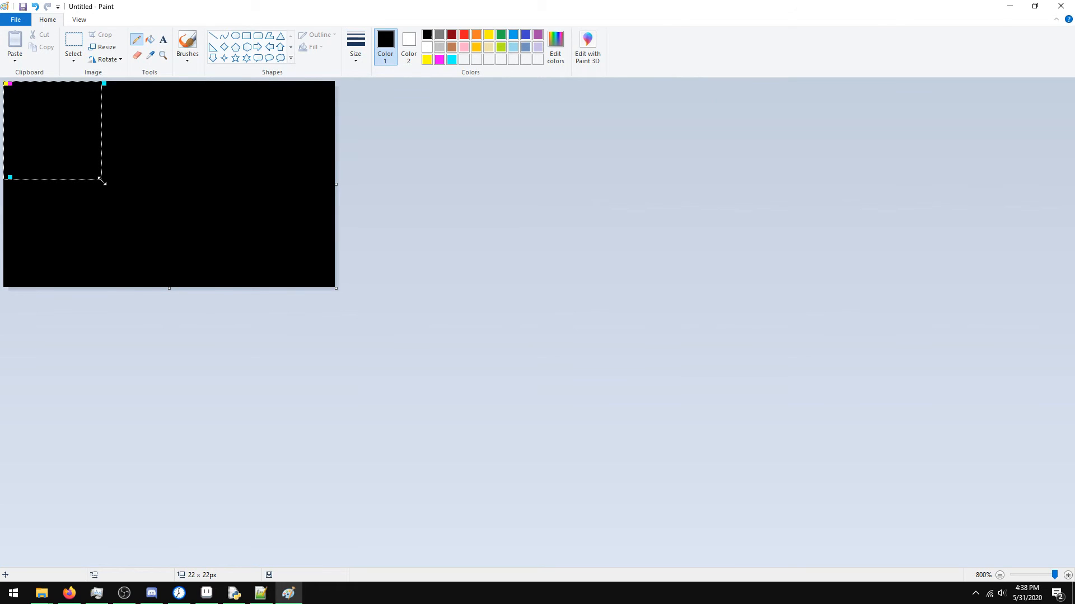
pyautogui.hotkey('ctrl', 's')
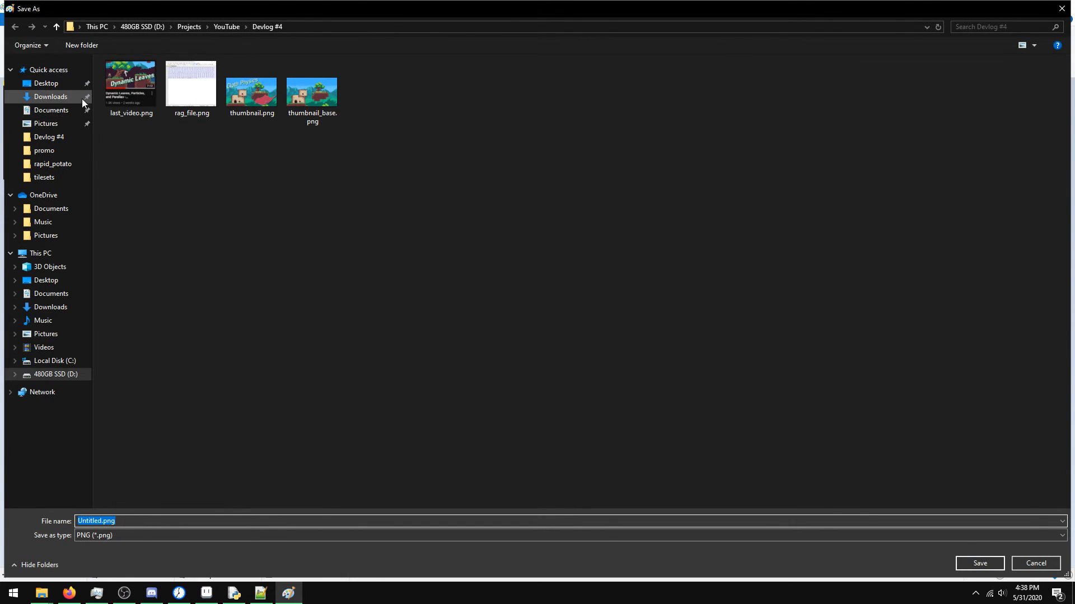
pyautogui.click(47, 83)
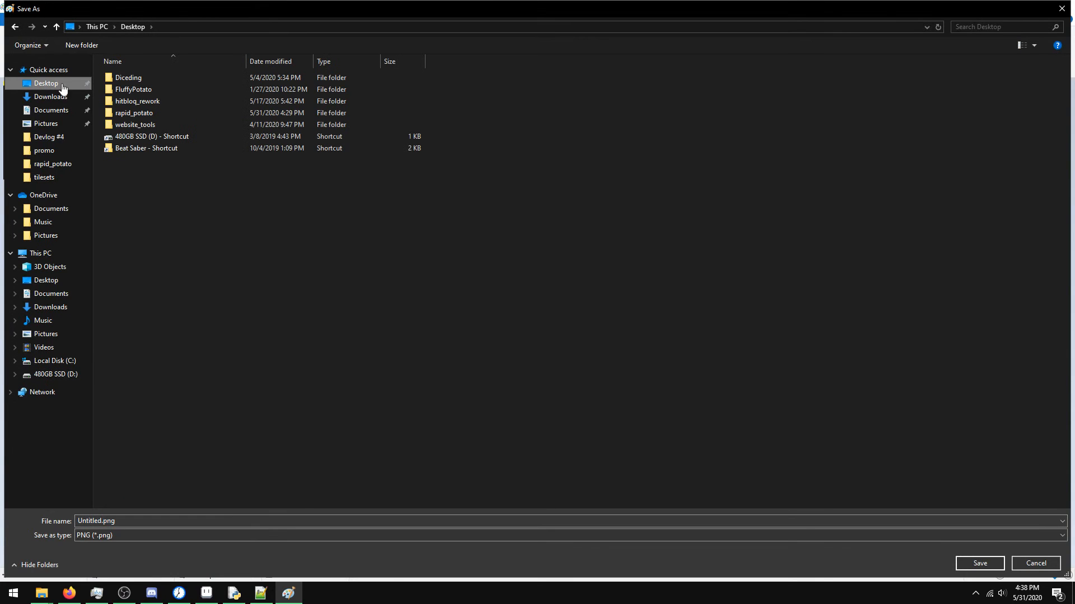
pyautogui.doubleClick(147, 115)
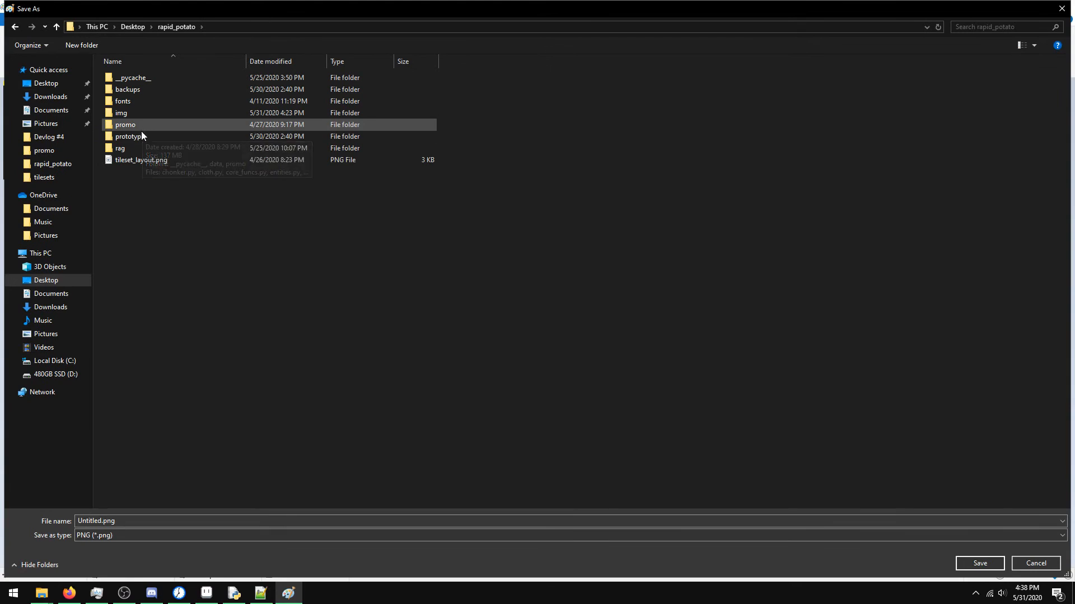
pyautogui.doubleClick(140, 136)
pyautogui.doubleClick(156, 89)
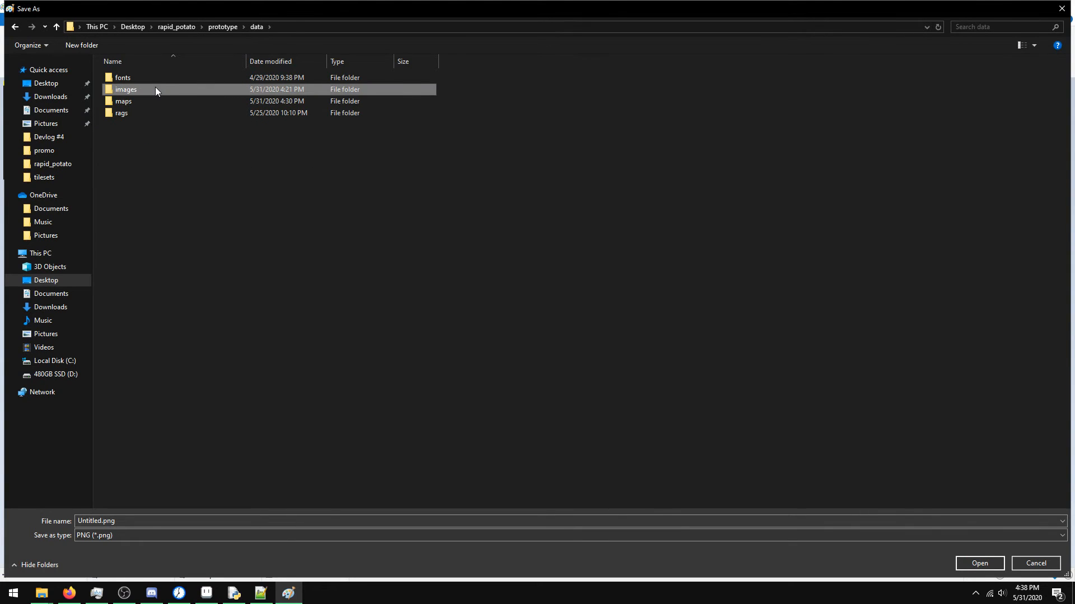
pyautogui.doubleClick(155, 89)
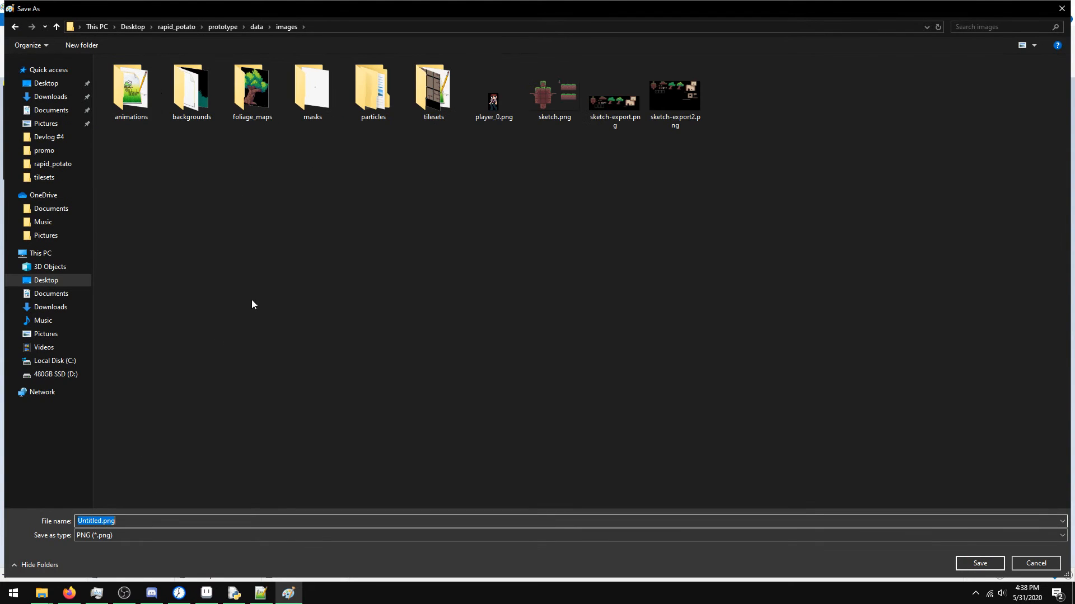
pyautogui.doubleClick(432, 89)
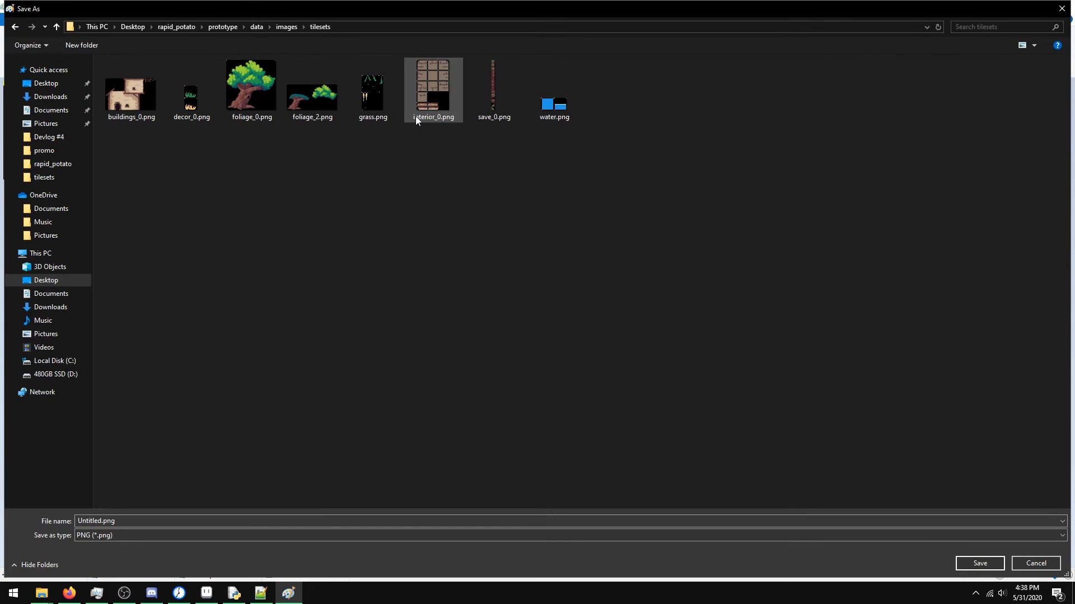
# - Save the image as invis_0.png
pyautogui.click(99, 521)
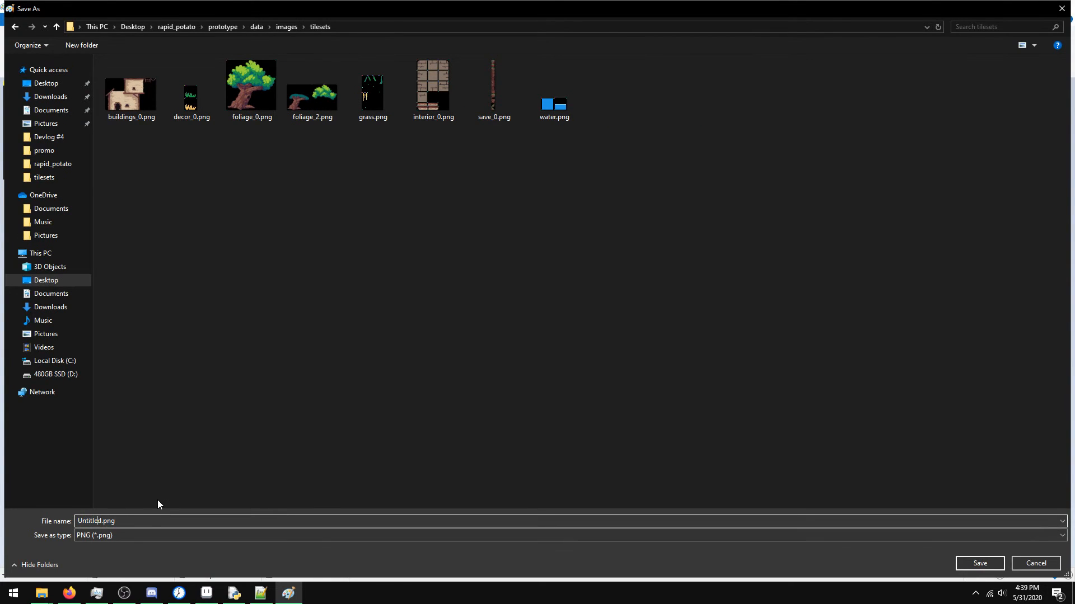
pyautogui.press('Right')
pyautogui.hotkey('shift', 'Home')
pyautogui.write('invi')
pyautogui.write('s_0')
pyautogui.press('Return')
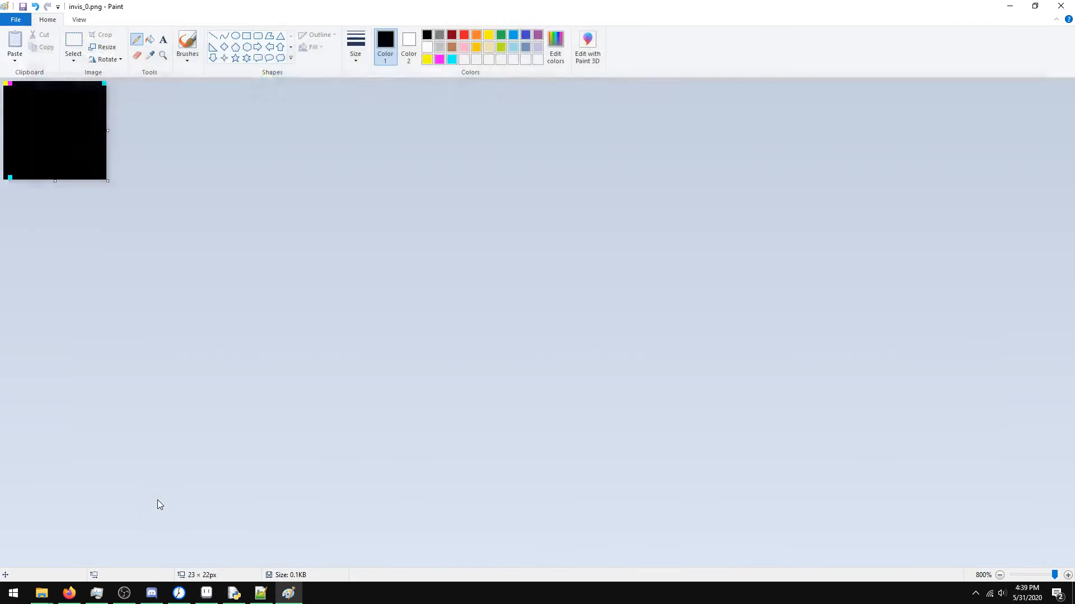
# - Close Paint and copy invis_0.png from the tilesets folder into rapid_potato/img
pyautogui.click(1061, 6)
pyautogui.click(514, 387)
pyautogui.click(531, 199)
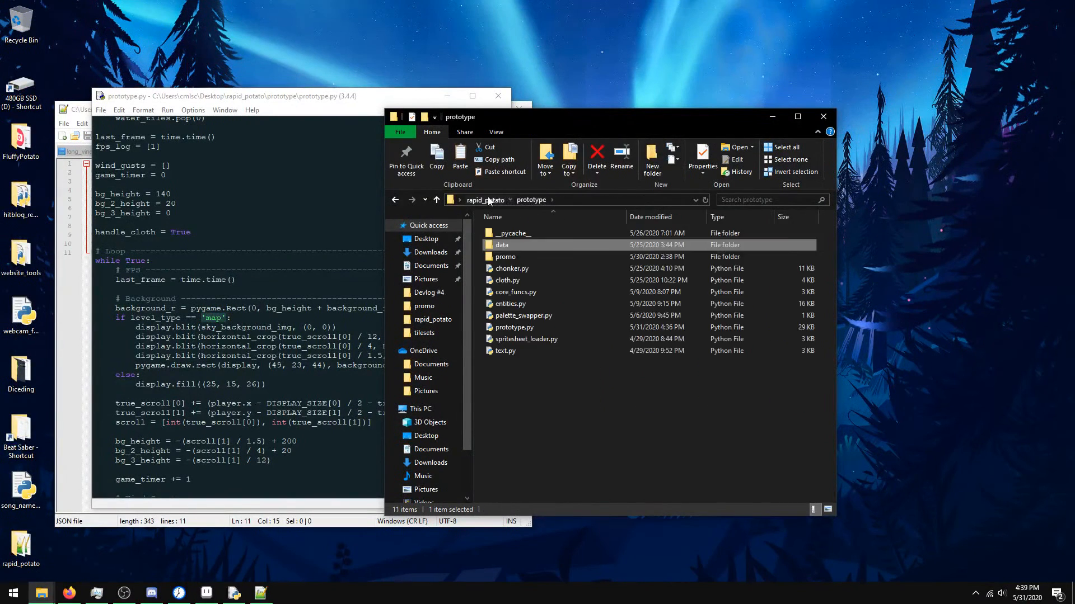
pyautogui.click(484, 200)
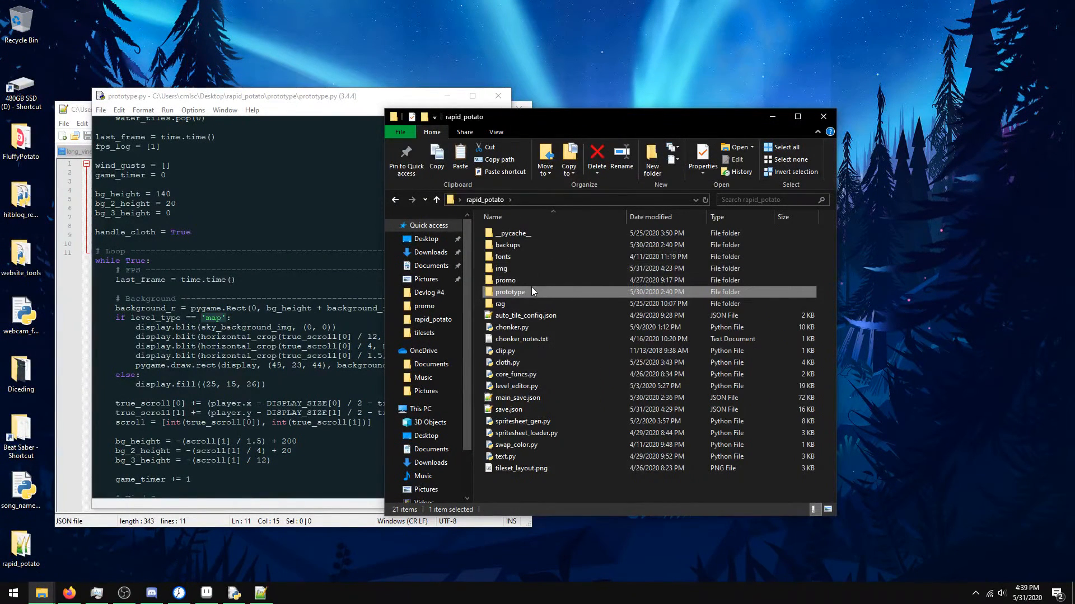
pyautogui.doubleClick(528, 267)
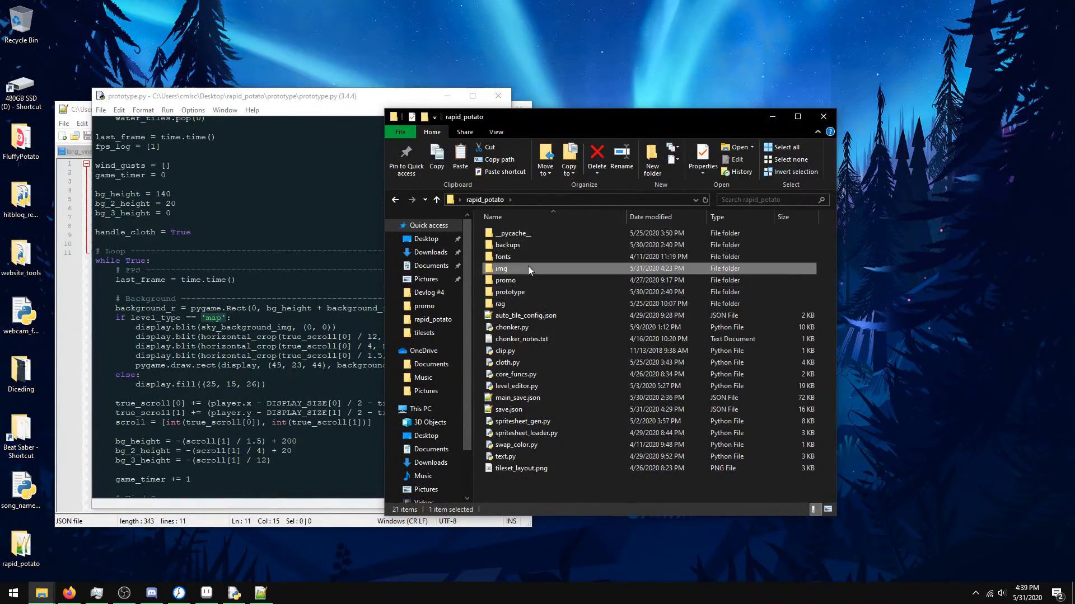
# - Draw a white letter I inside the tile of the img folder's invis_0.png in Paint, then save and close it
pyautogui.doubleClick(510, 318)
pyautogui.click(136, 39)
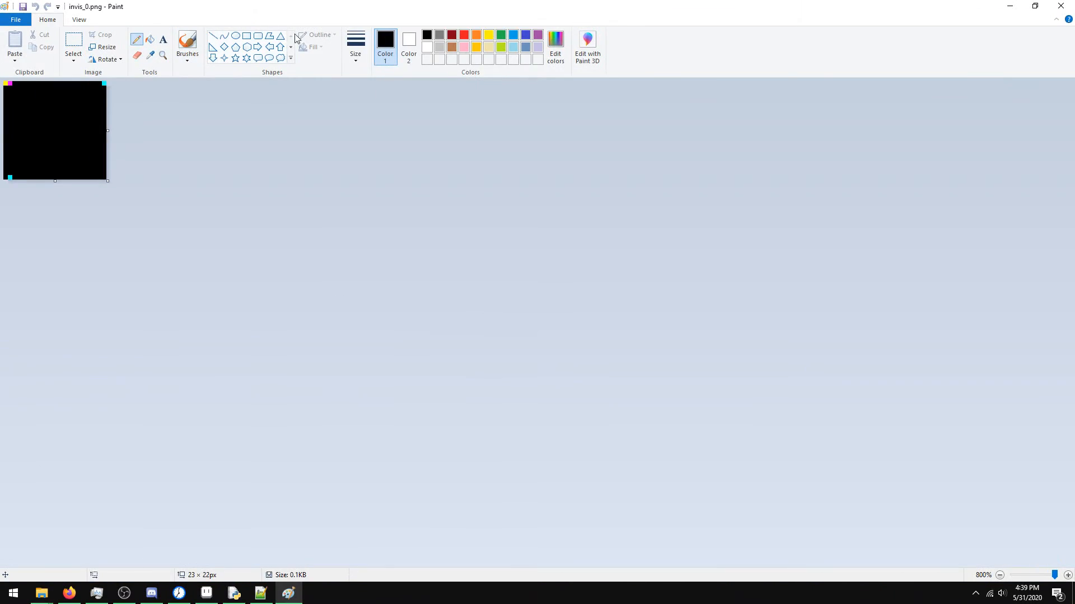
pyautogui.click(427, 47)
pyautogui.moveTo(37, 106)
pyautogui.mouseDown()
pyautogui.moveTo(77, 113)
pyautogui.moveTo(44, 113)
pyautogui.moveTo(55, 155)
pyautogui.mouseUp()
pyautogui.hotkey('ctrl', 'z')
pyautogui.moveTo(37, 160); pyautogui.dragTo(73, 155)
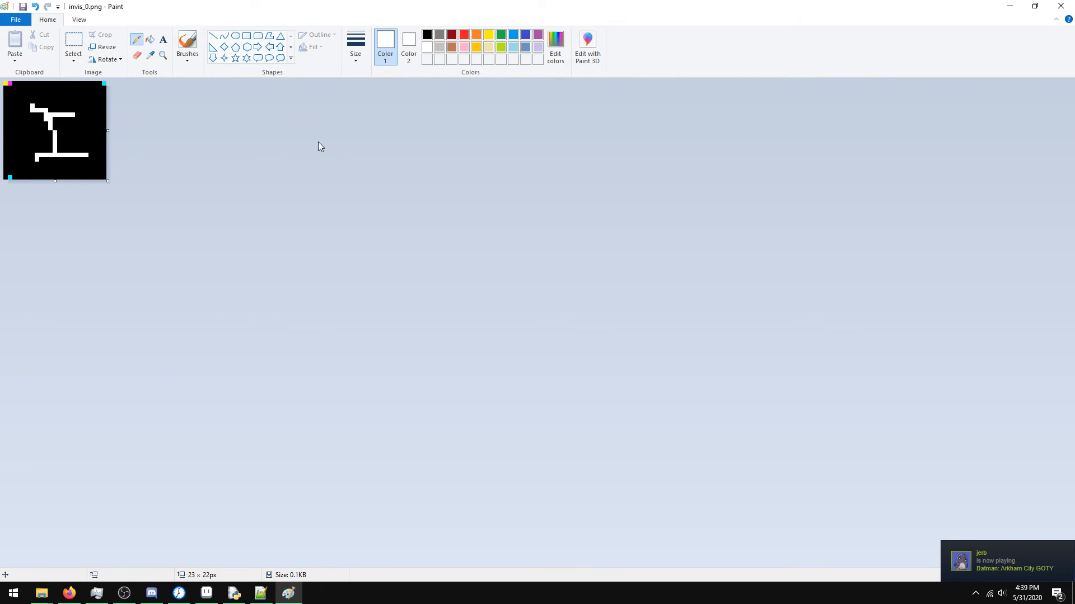
pyautogui.click(1061, 6)
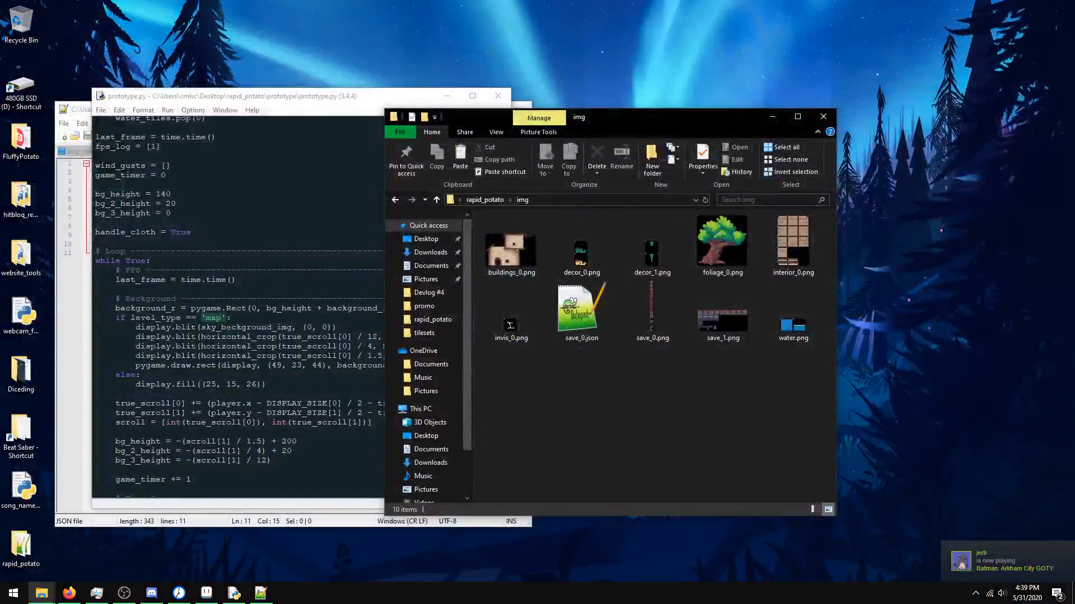
# - Run level_editor.py from the rapid_potato folder and load the save.json map
pyautogui.click(484, 202)
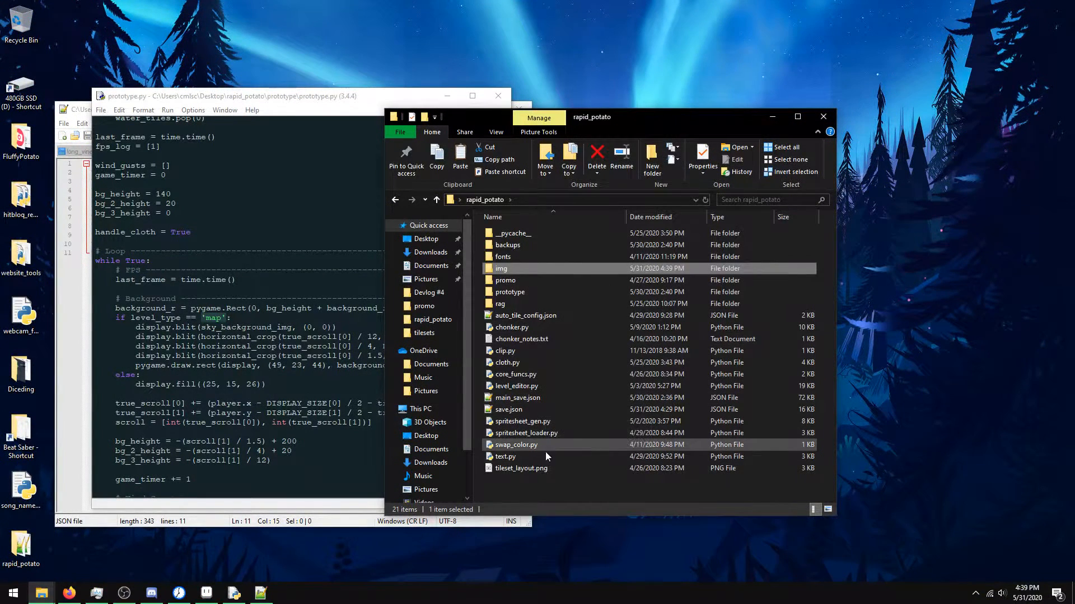
pyautogui.click(549, 388)
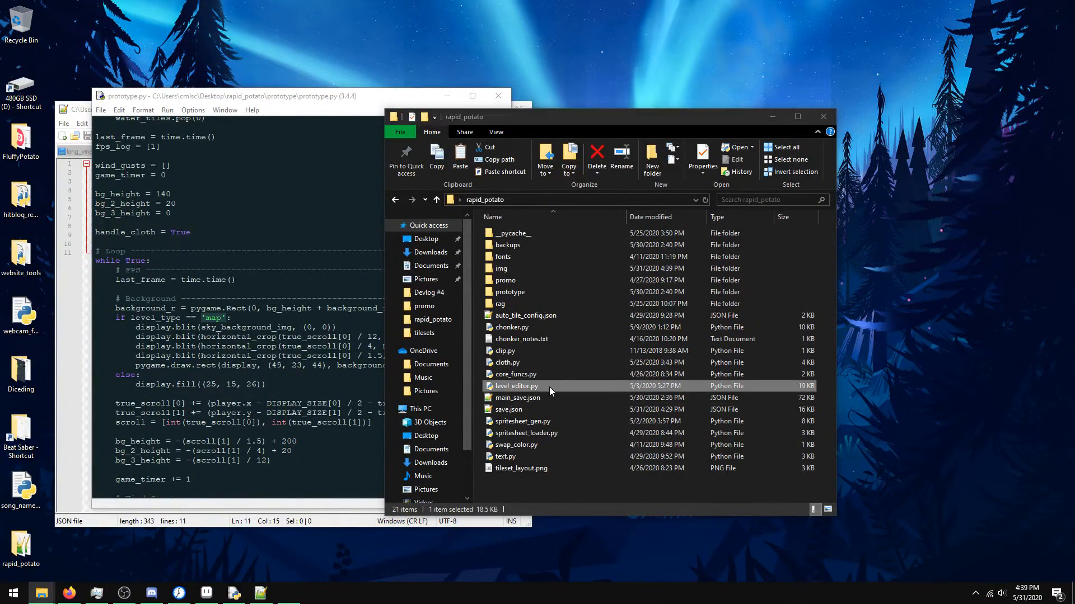
pyautogui.doubleClick(549, 387)
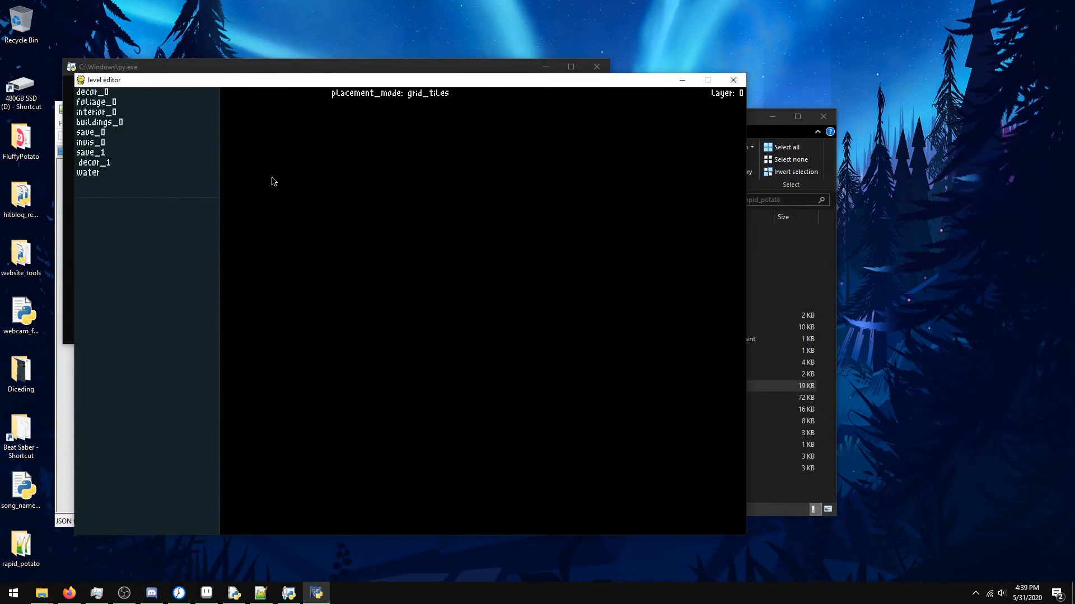
pyautogui.press('i')
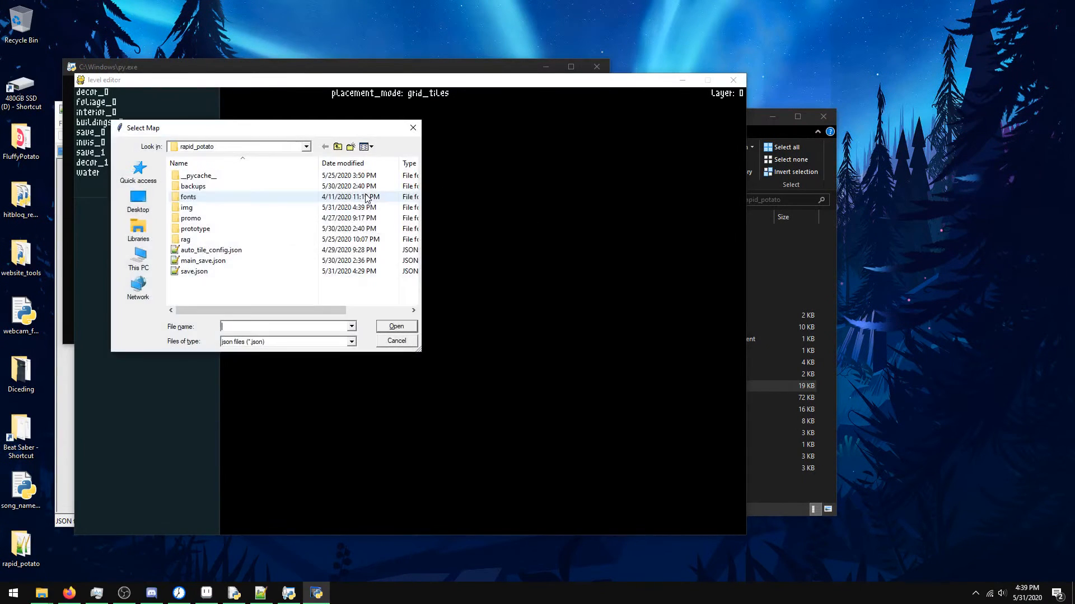
pyautogui.doubleClick(204, 273)
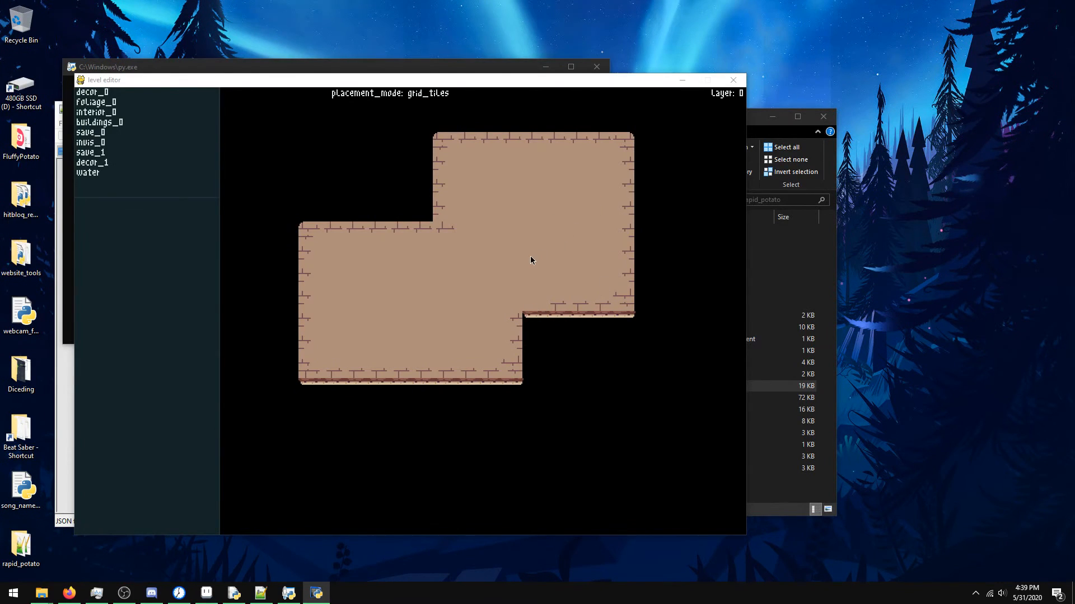
# - Switch the level editor's active layer to 1
pyautogui.scroll(-3, 555, 276)
pyautogui.scroll(3, 555, 276)
pyautogui.scroll(-4, 555, 276)
pyautogui.scroll(1, 553, 276)
pyautogui.scroll(-1, 552, 274)
pyautogui.scroll(2, 552, 276)
pyautogui.click(510, 86)
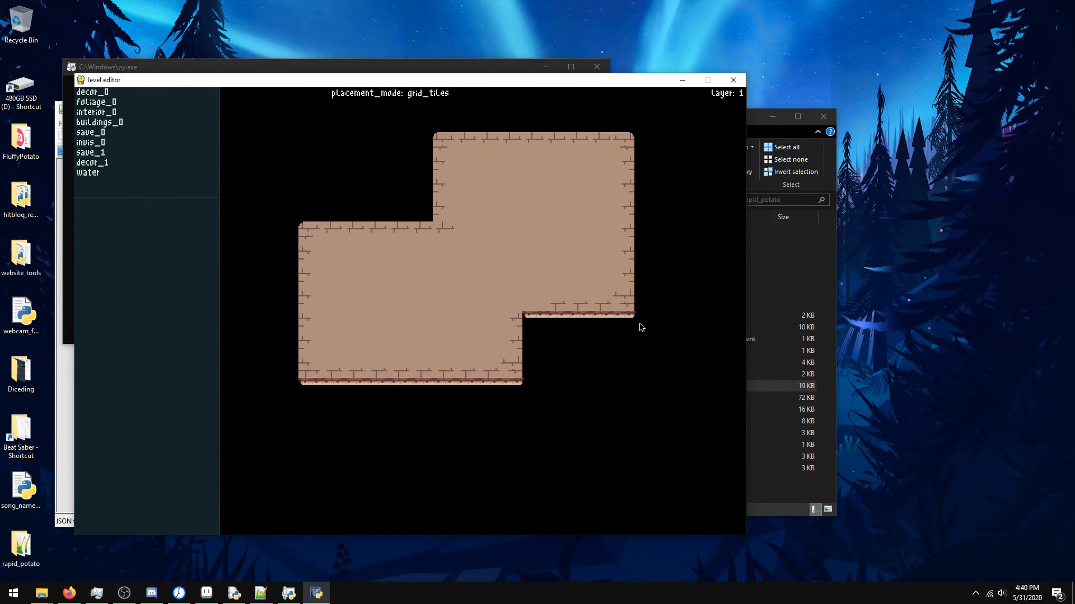
# - On layer 0, erase the ledge tiles beneath the upper-right room and the last ledge tile at the lower room's right end
pyautogui.press('i')
pyautogui.click(401, 344)
pyautogui.scroll(-2, 648, 280)
pyautogui.scroll(1, 624, 288)
pyautogui.scroll(-1, 611, 299)
pyautogui.scroll(1, 610, 299)
pyautogui.click(597, 83)
pyautogui.press('l')
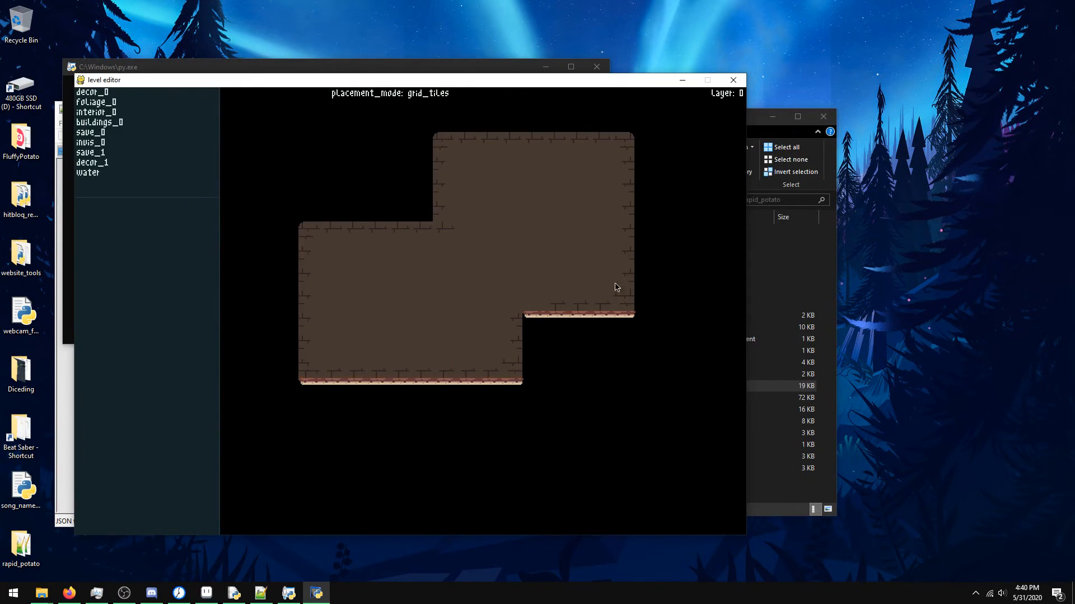
pyautogui.moveTo(623, 307)
pyautogui.mouseDown()
pyautogui.moveTo(533, 316)
pyautogui.moveTo(602, 319)
pyautogui.mouseUp()
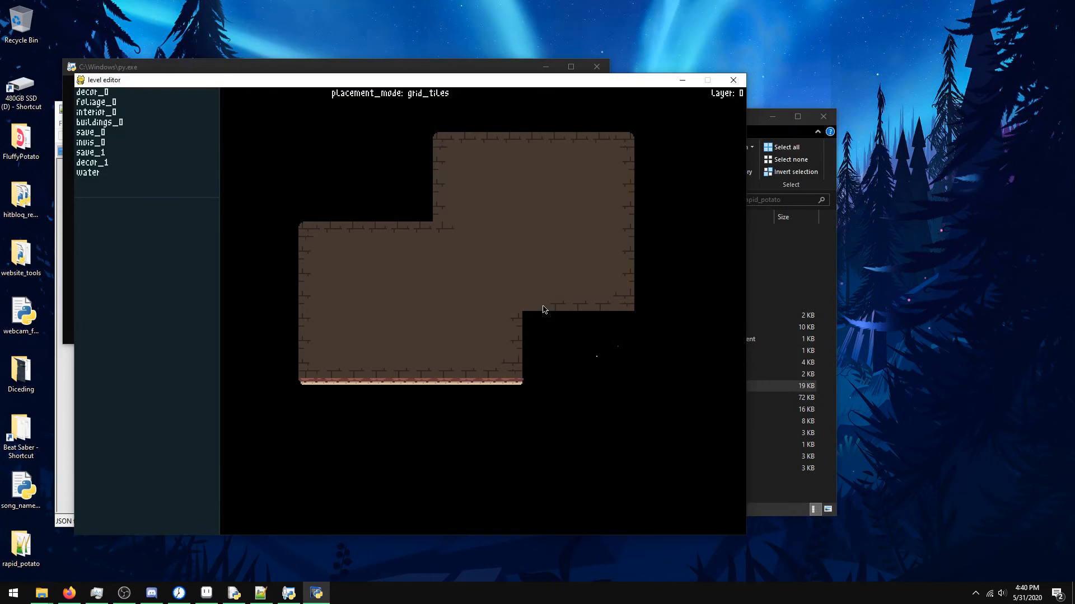
pyautogui.rightClick(520, 383)
# - Select the lower block of floor and wall tiles in the upper-right room on layer -2, five tiles wide by four high, and delete it
pyautogui.scroll(-2, 566, 299)
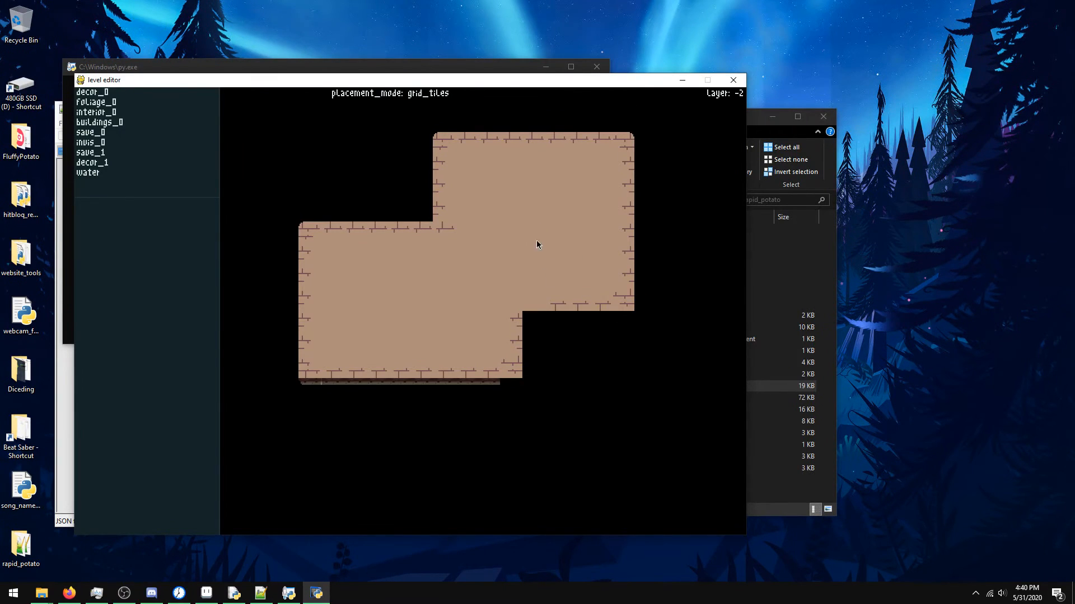
pyautogui.moveTo(551, 256); pyautogui.dragTo(537, 225)
pyautogui.moveTo(636, 312); pyautogui.dragTo(531, 237)
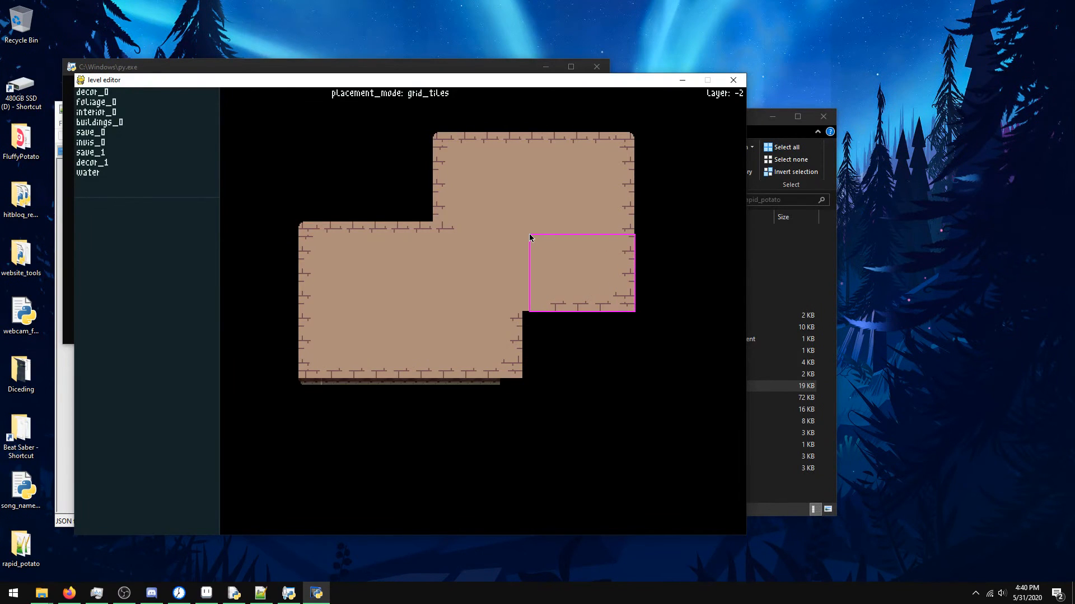
pyautogui.press('Delete')
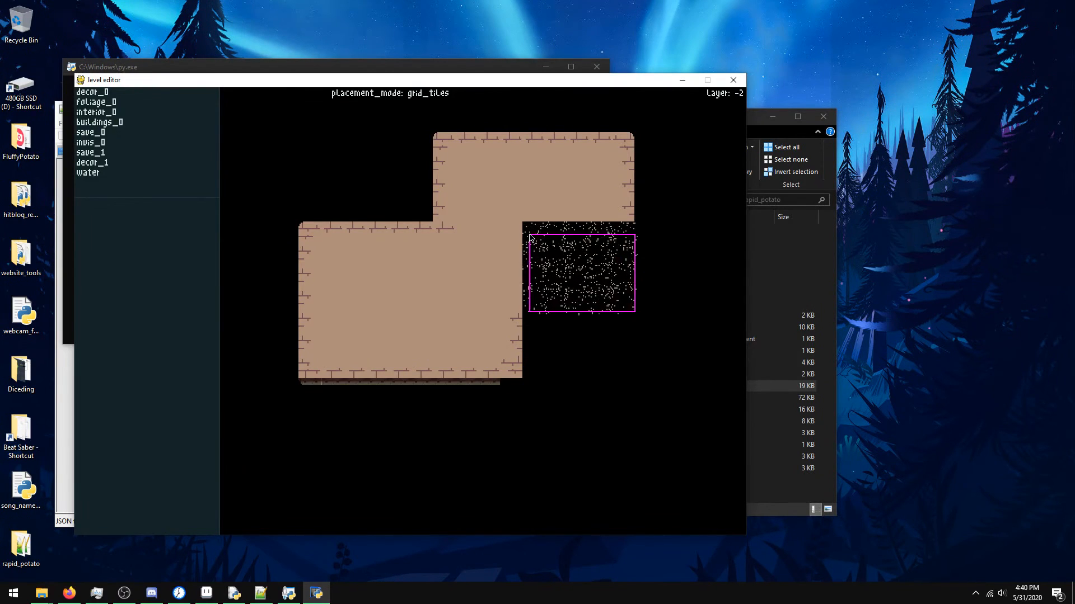
pyautogui.press('Escape')
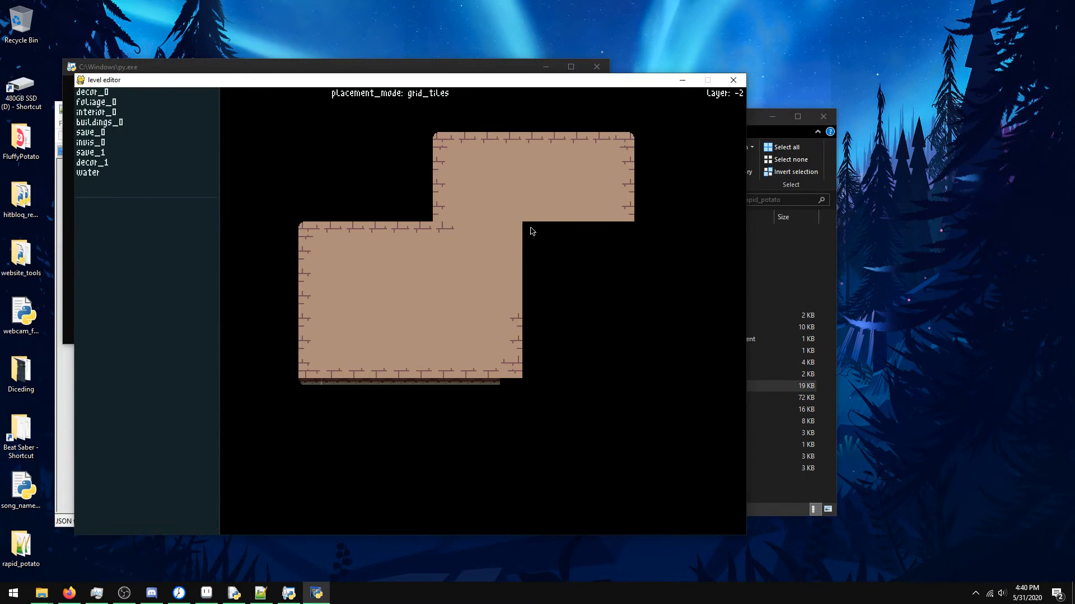
# - Rebuild the upper-right room's lower edge with interior_0 bottom-edge tiles (2, 1) and a bottom-right corner tile (2, 2)
pyautogui.click(92, 93)
pyautogui.click(96, 102)
pyautogui.click(96, 112)
pyautogui.click(111, 265)
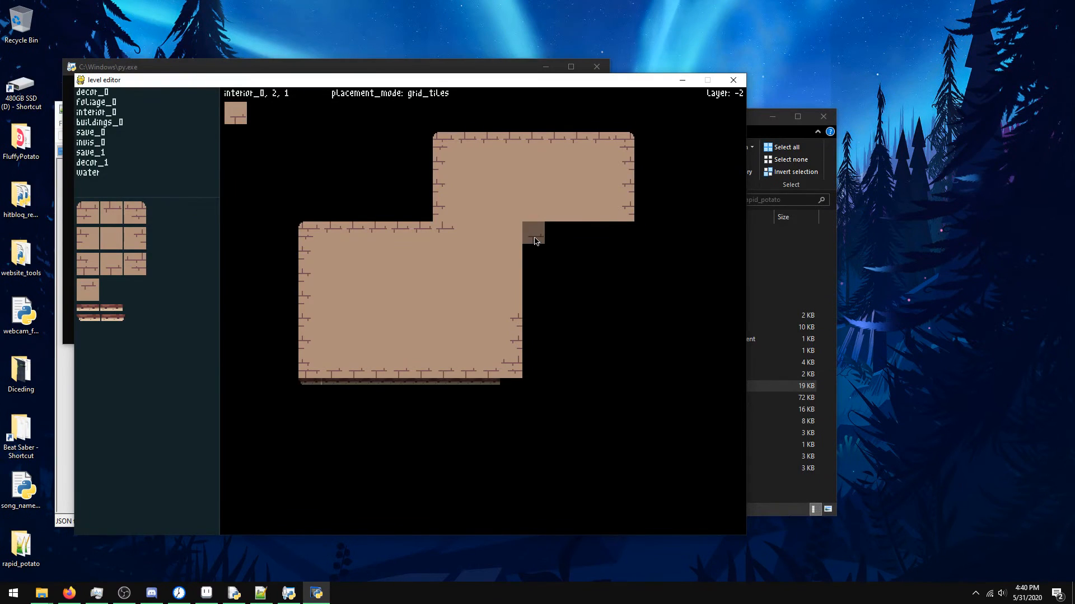
pyautogui.moveTo(535, 245); pyautogui.dragTo(599, 243)
pyautogui.click(138, 269)
pyautogui.click(622, 233)
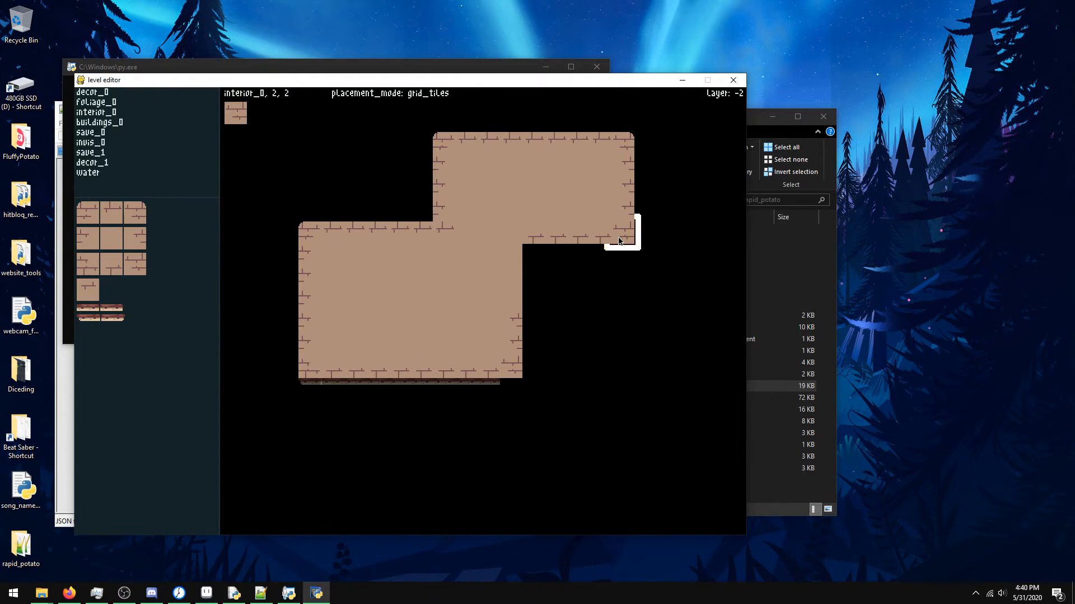
pyautogui.click(88, 308)
pyautogui.moveTo(551, 255); pyautogui.dragTo(629, 259)
pyautogui.rightClick(628, 259)
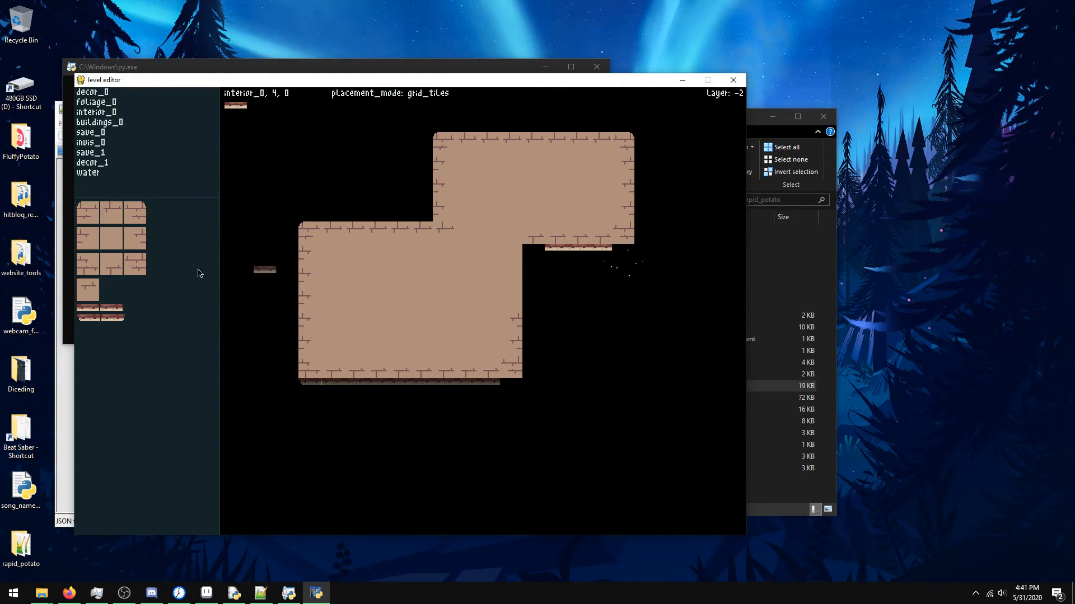
pyautogui.click(88, 317)
pyautogui.rightClick(557, 259)
pyautogui.rightClick(601, 259)
# - On layer 0, place interior_0 ledge tiles beneath the shortened upper-right room and end pieces at the right ends of both ledges
pyautogui.scroll(2, 556, 264)
pyautogui.click(533, 259)
pyautogui.scroll(-1, 533, 259)
pyautogui.click(556, 257)
pyautogui.moveTo(556, 255); pyautogui.dragTo(601, 255)
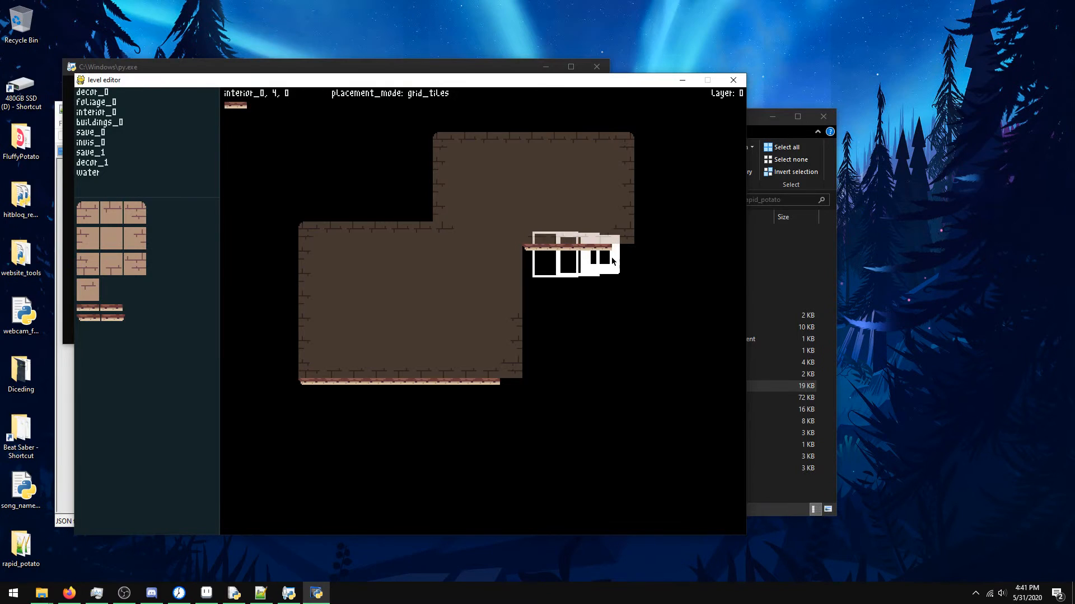
pyautogui.click(111, 318)
pyautogui.click(616, 256)
pyautogui.click(510, 385)
pyautogui.click(511, 384)
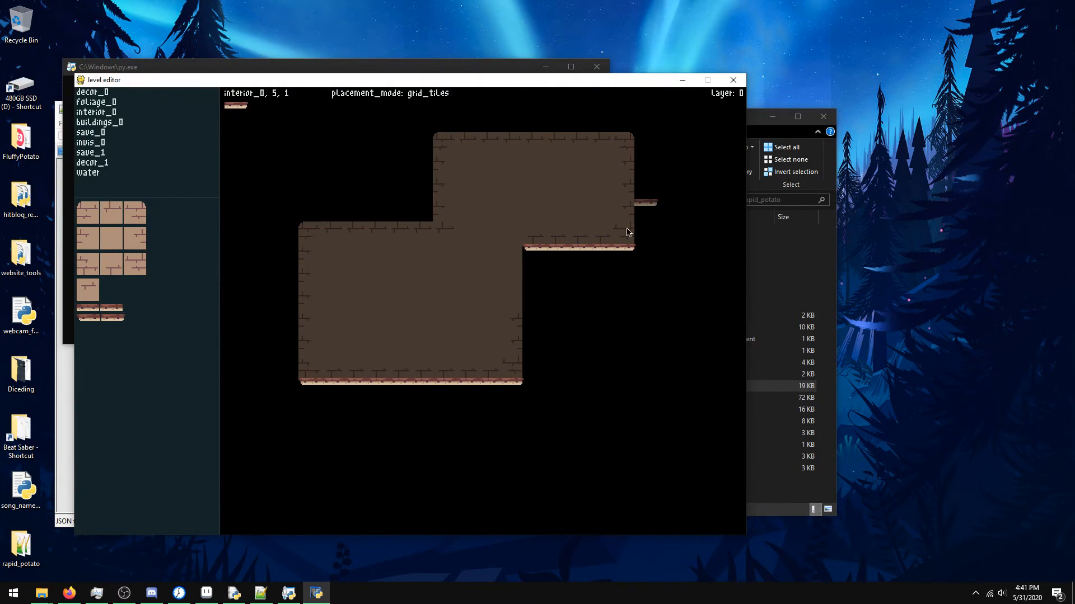
# - On layer -2, extend the lower room's right wall upward with interior_0 right-edge tiles (1, 2)
pyautogui.click(136, 244)
pyautogui.scroll(-2, 488, 284)
pyautogui.rightClick(513, 300)
pyautogui.moveTo(513, 257); pyautogui.dragTo(514, 290)
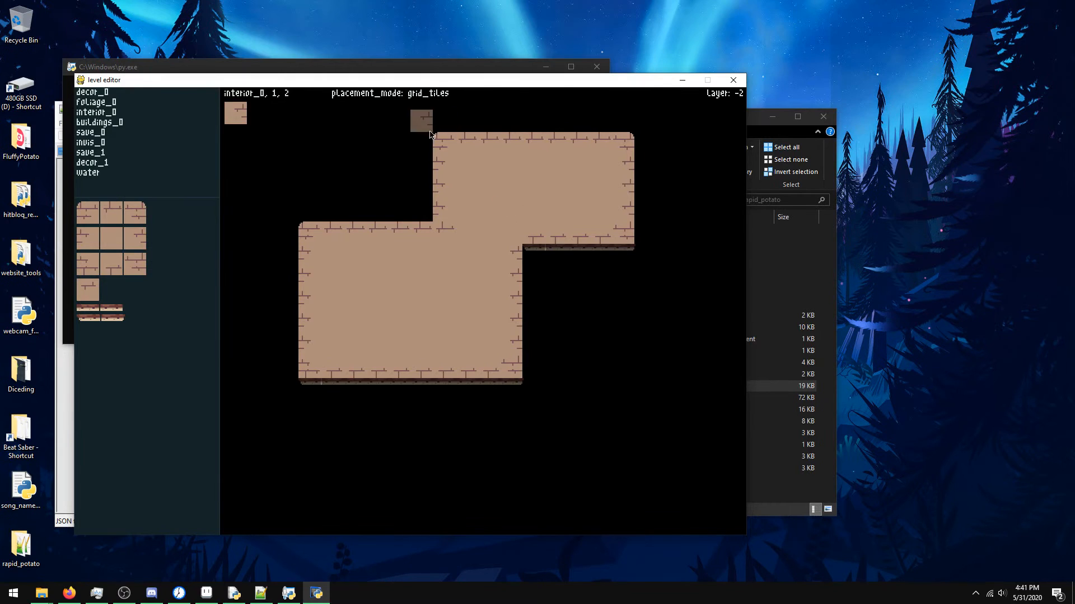
# - Erase the upper-right room's top row and rightmost column, placing a left-edge tile (1, 0) at the top of its left wall
pyautogui.moveTo(437, 138); pyautogui.dragTo(648, 144)
pyautogui.click(631, 146)
pyautogui.click(88, 237)
pyautogui.click(442, 147)
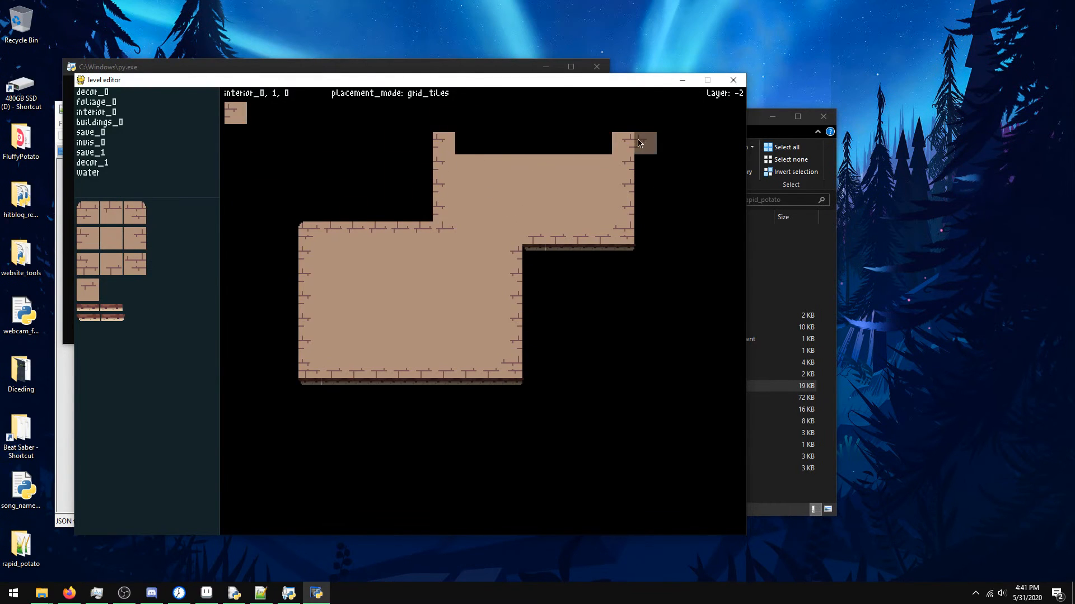
pyautogui.moveTo(632, 144); pyautogui.dragTo(625, 262)
pyautogui.scroll(-2, 643, 235)
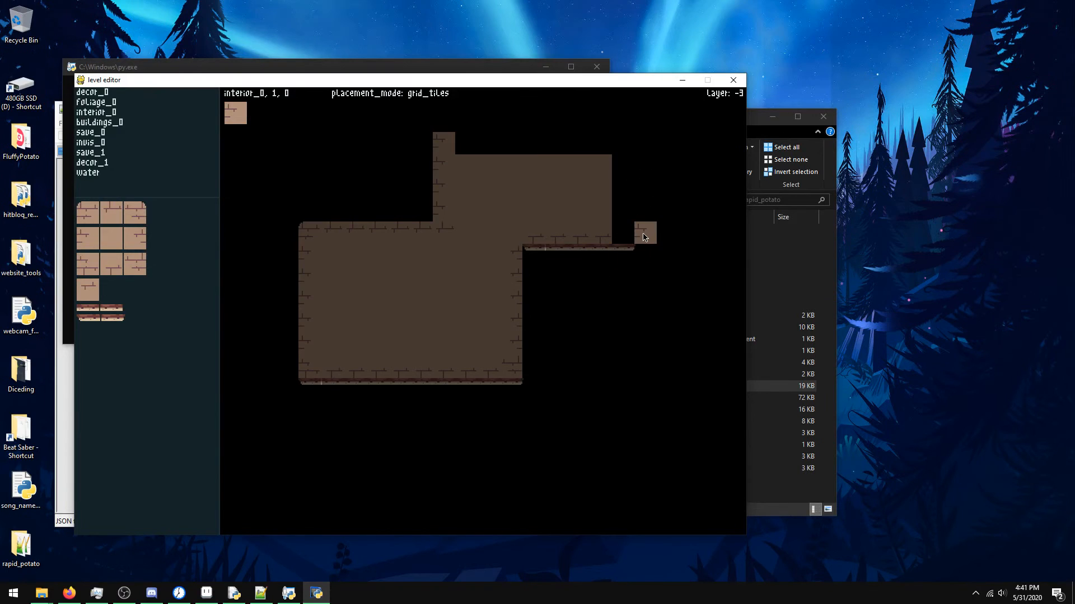
# - On layer 0, remove the upper ledge's overhanging right tile and vary both ledges with interior_0 tile 4, 1
pyautogui.scroll(4, 625, 248)
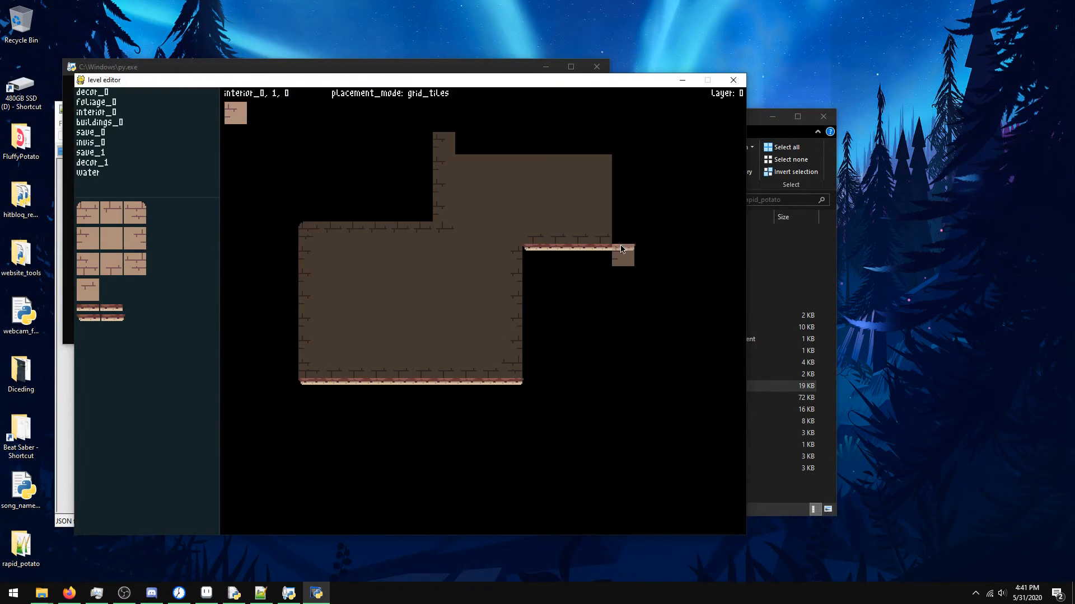
pyautogui.click(112, 313)
pyautogui.click(115, 308)
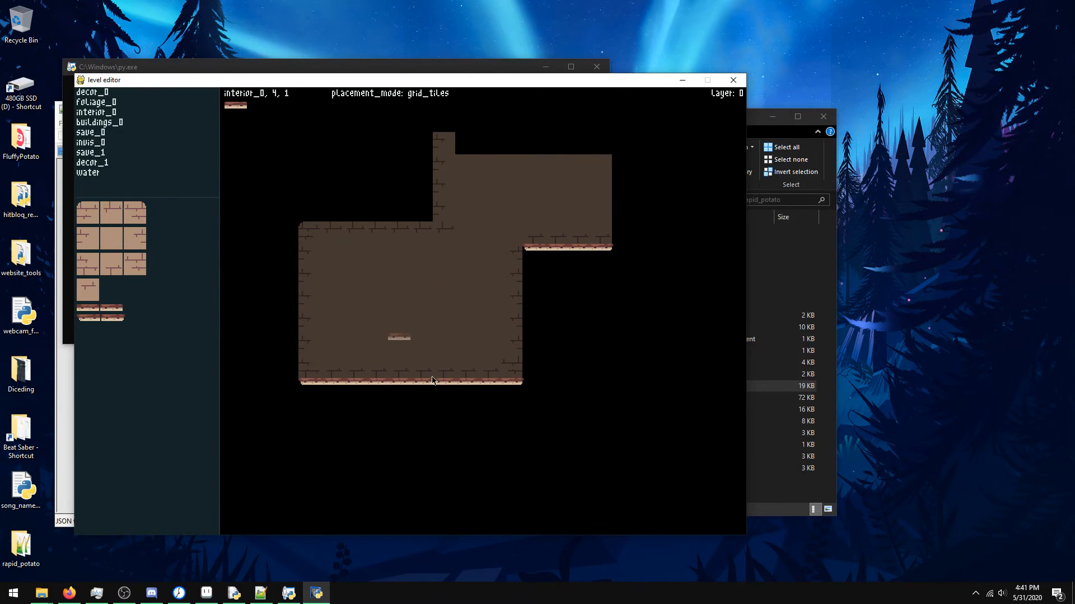
pyautogui.rightClick(358, 382)
pyautogui.click(371, 386)
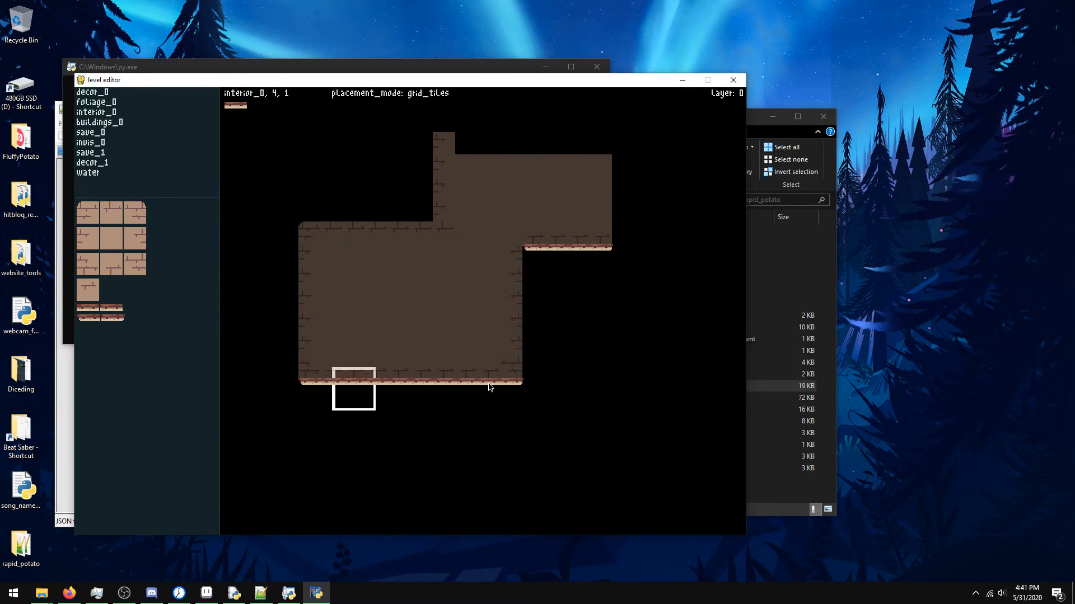
pyautogui.click(470, 386)
pyautogui.click(426, 384)
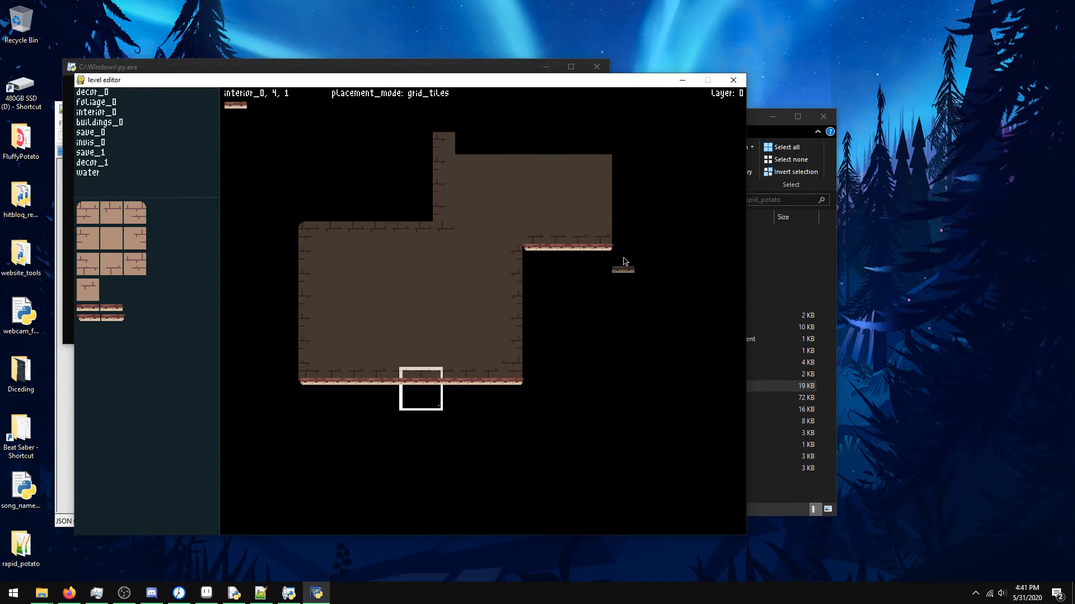
pyautogui.click(565, 256)
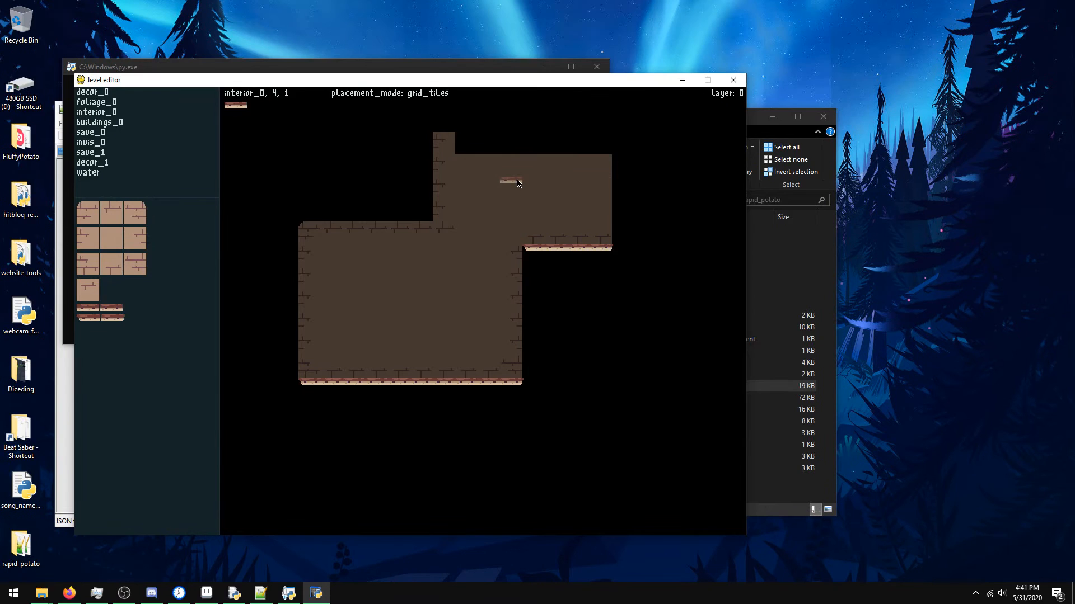
# - Build the upper-right room's new right wall on layer -2 with interior_0 corner tiles 0, 2 and 2, 2 and right-edge tiles 1, 2
pyautogui.click(129, 212)
pyautogui.scroll(-2, 561, 186)
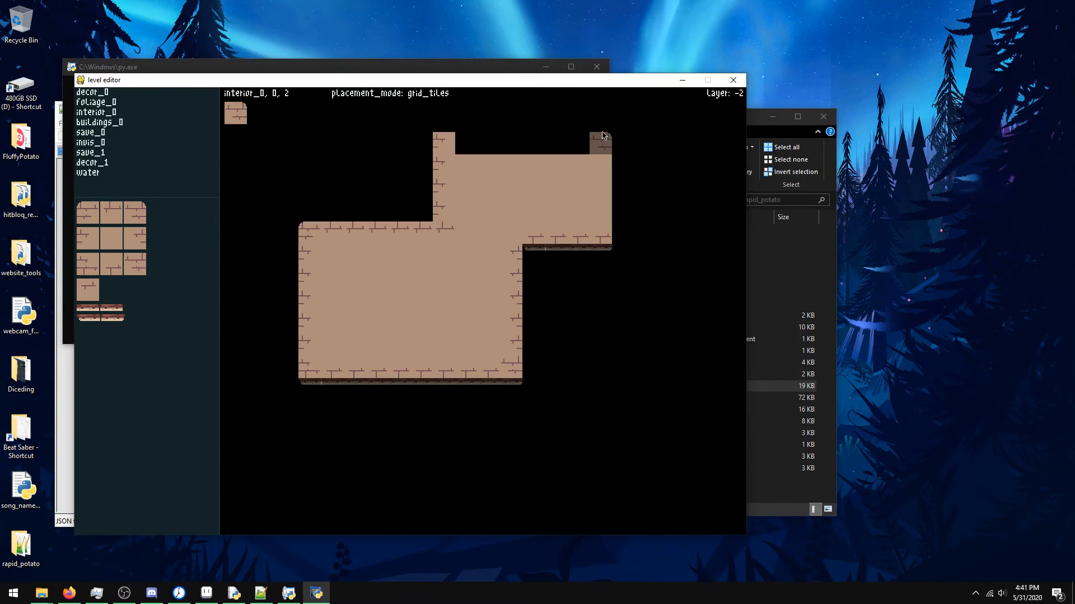
pyautogui.click(600, 119)
pyautogui.click(133, 240)
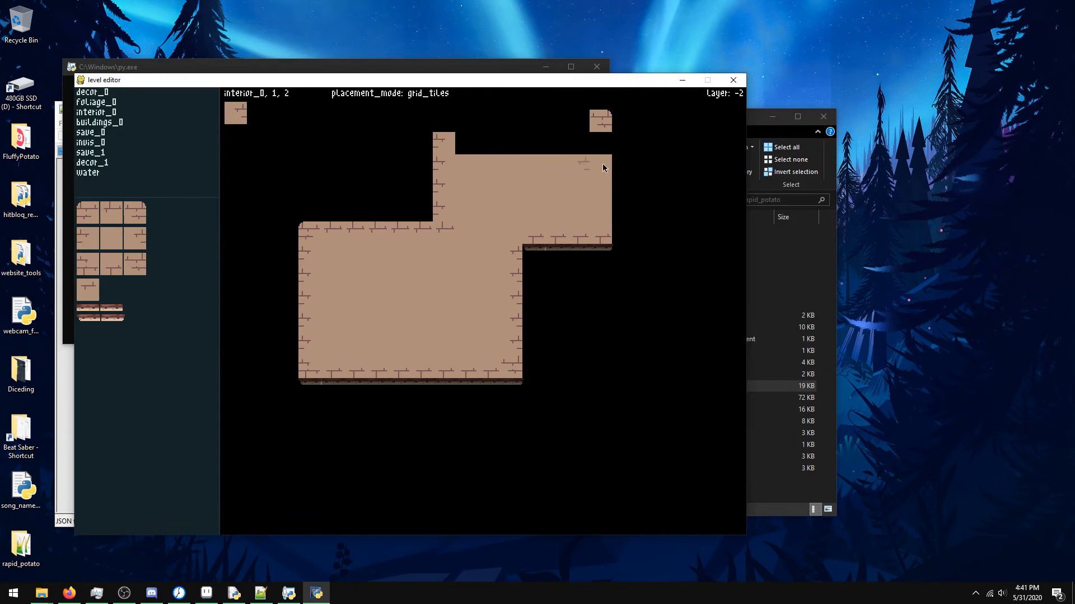
pyautogui.moveTo(605, 150)
pyautogui.mouseDown()
pyautogui.moveTo(604, 212)
pyautogui.moveTo(603, 173)
pyautogui.mouseUp()
pyautogui.click(135, 264)
# - Add the room's top wall one row higher with interior_0 tiles 0, 1 and corner 0, 0, and fill the floor with tile 1, 1
pyautogui.click(111, 212)
pyautogui.moveTo(578, 121); pyautogui.dragTo(458, 127)
pyautogui.click(86, 209)
pyautogui.click(438, 127)
pyautogui.click(120, 237)
pyautogui.press('f')
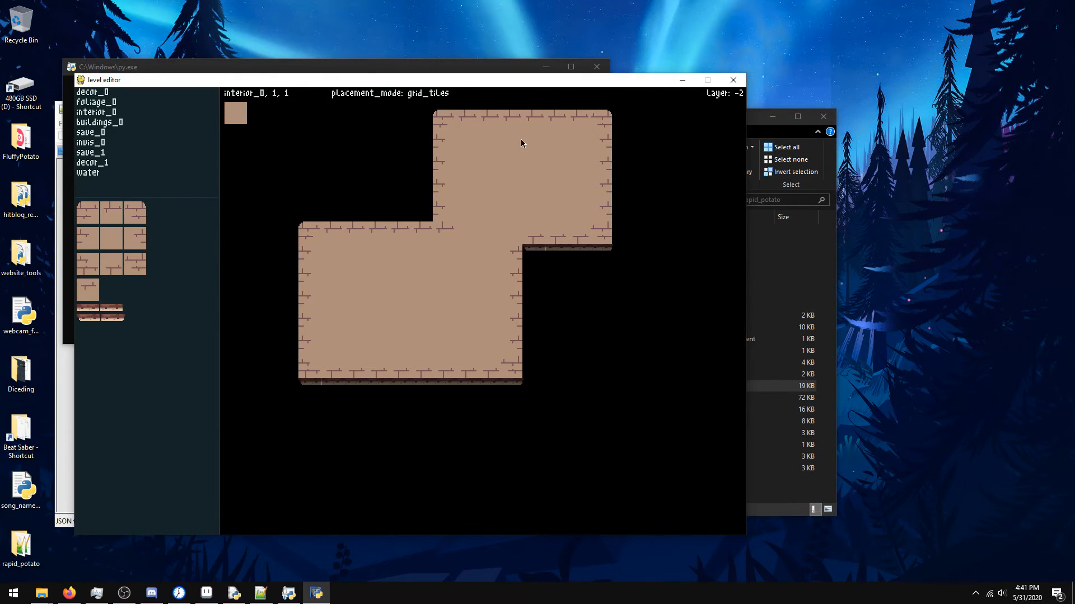
# - Scatter interior_0 brick-detail tiles (3, 0) across the floors of both rooms on layer -2
pyautogui.scroll(2, 582, 178)
pyautogui.scroll(-1, 566, 168)
pyautogui.scroll(1, 566, 168)
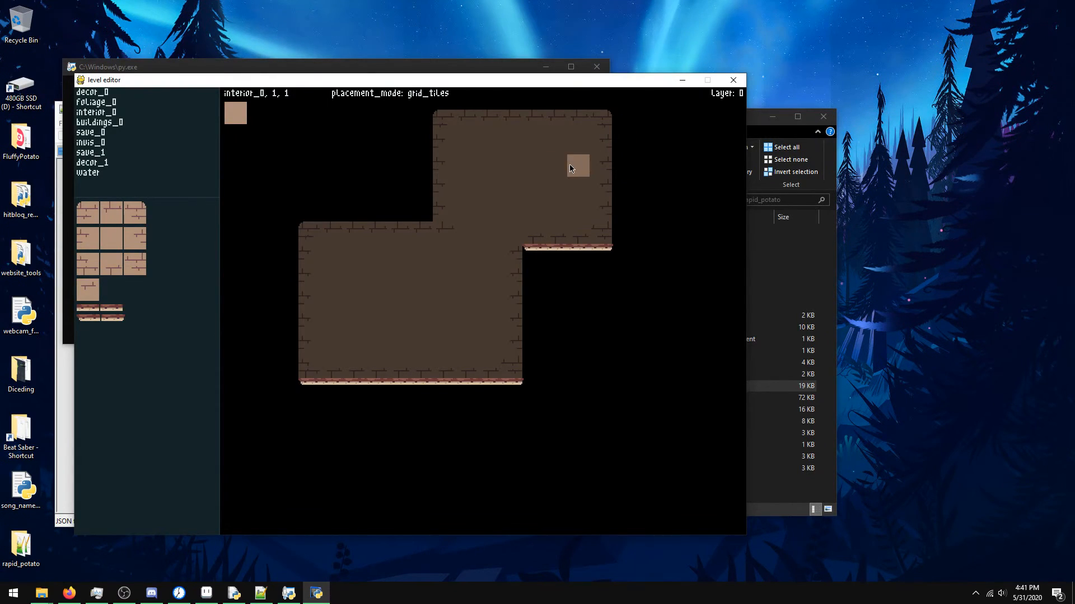
pyautogui.press('l')
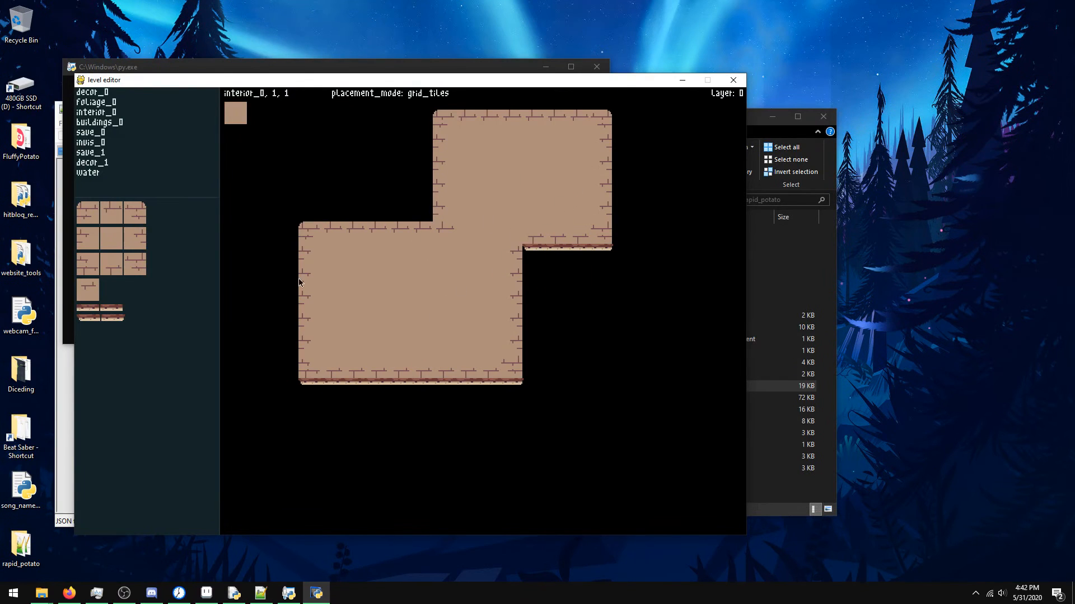
pyautogui.click(88, 292)
pyautogui.scroll(-1, 422, 296)
pyautogui.scroll(-1, 415, 296)
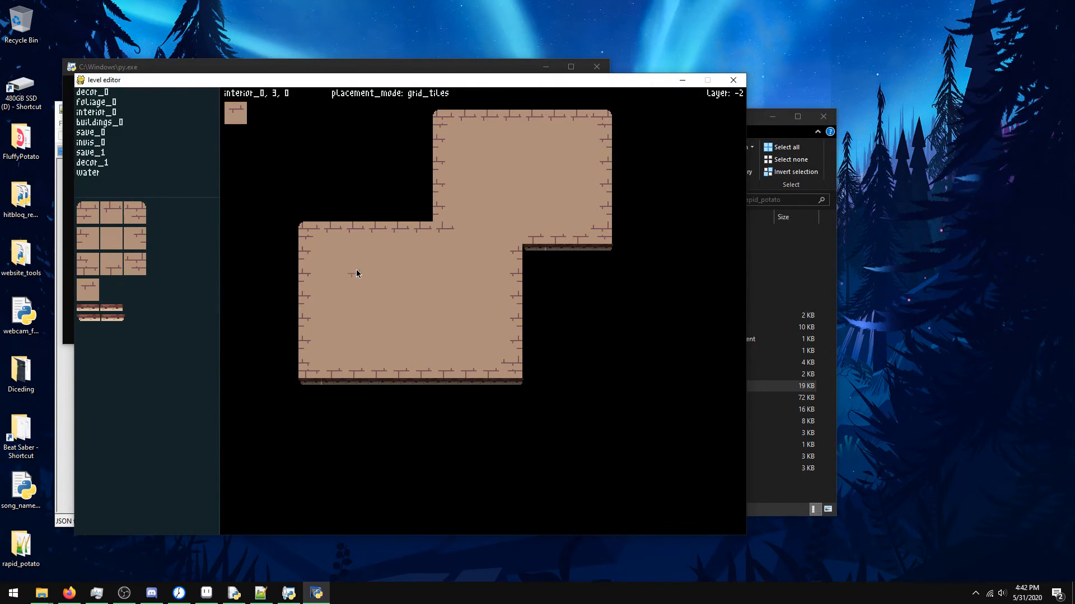
pyautogui.click(360, 287)
pyautogui.click(412, 339)
pyautogui.click(398, 348)
pyautogui.click(466, 299)
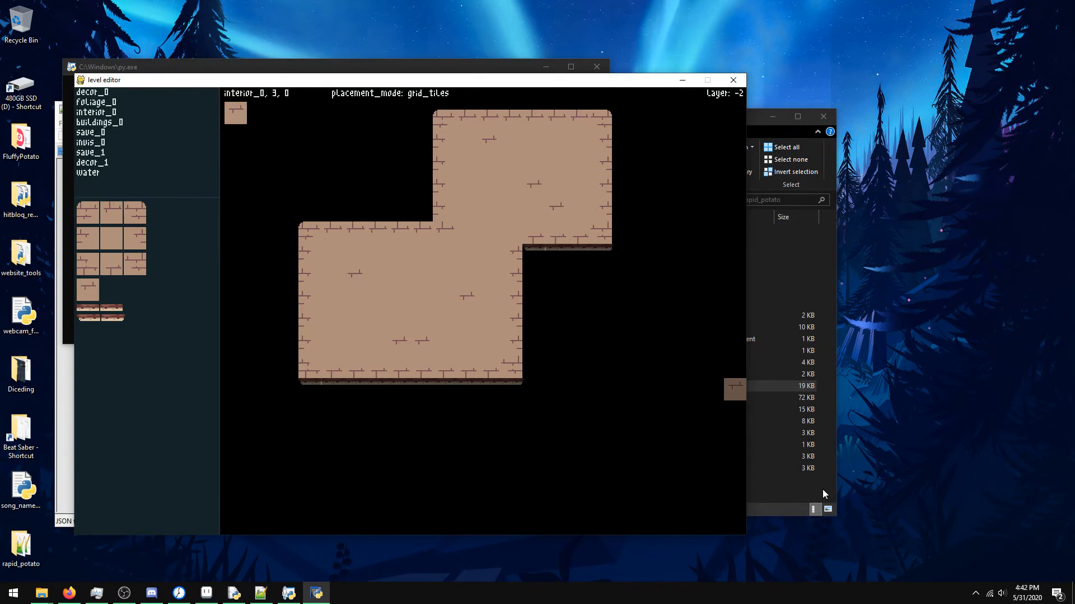
# - Copy the updated save.json from the rapid_potato folder into prototype/data/maps
pyautogui.click(766, 500)
pyautogui.click(514, 411)
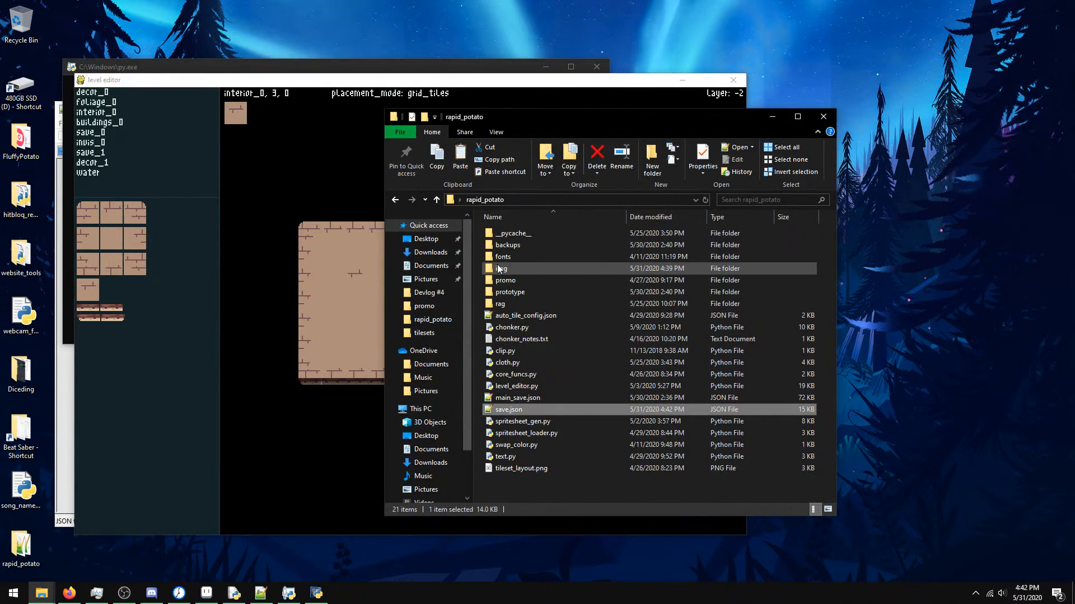
pyautogui.doubleClick(505, 291)
pyautogui.doubleClick(521, 244)
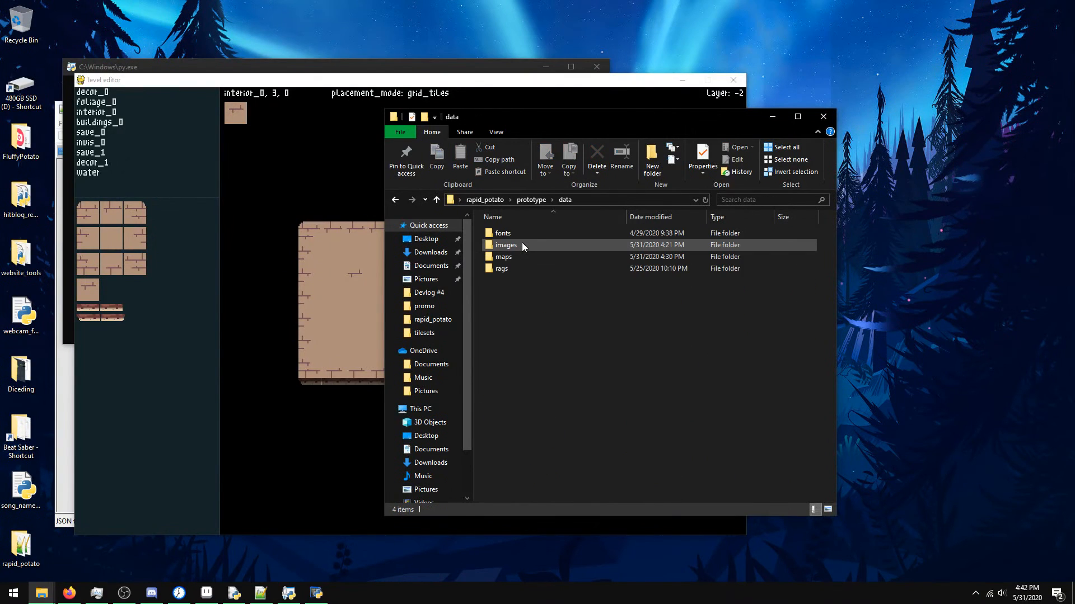
pyautogui.click(515, 259)
pyautogui.doubleClick(514, 261)
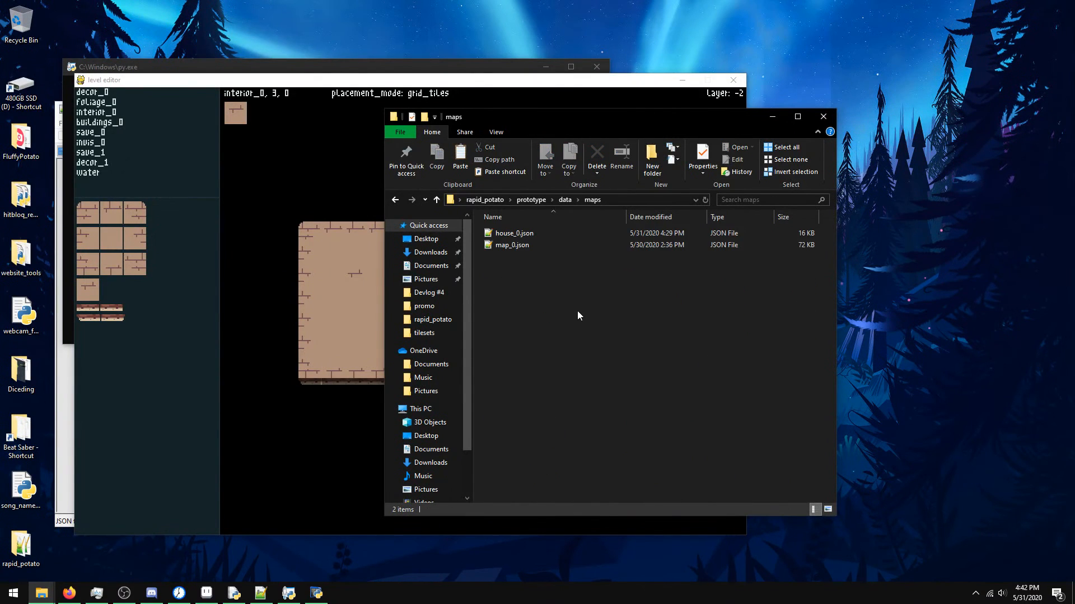
# - Delete the old house_0.json from the maps folder and rename save.json as house_0.json
pyautogui.rightClick(546, 233)
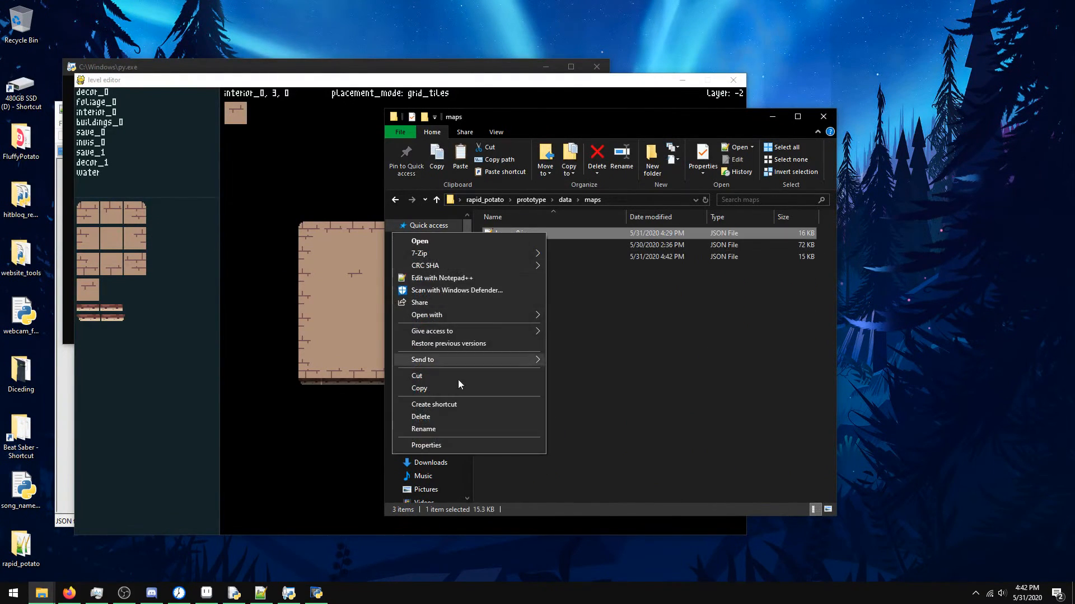
pyautogui.click(448, 417)
pyautogui.click(588, 339)
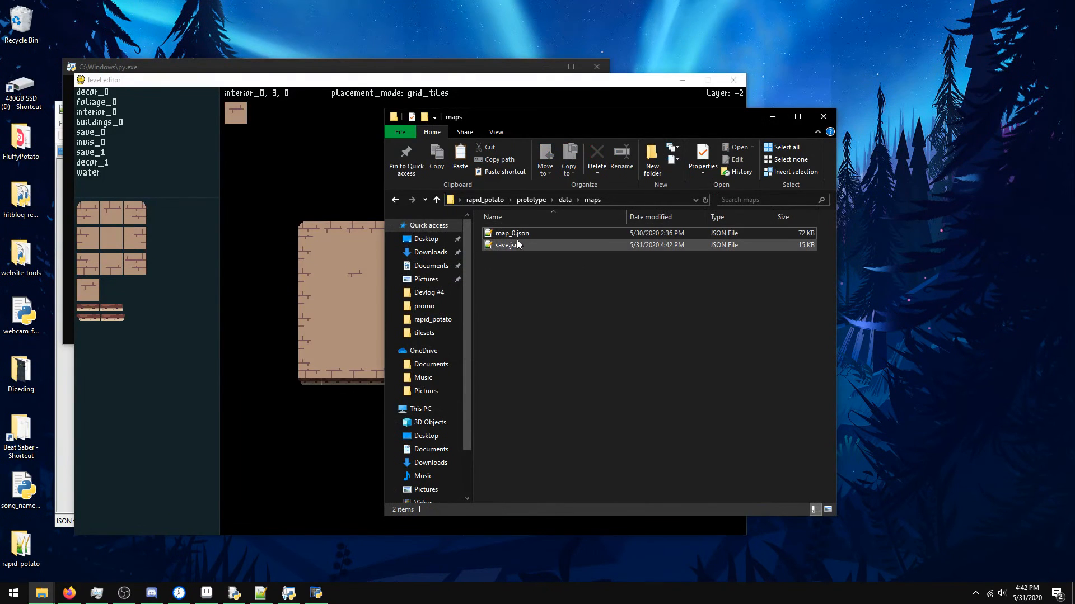
pyautogui.click(520, 245)
pyautogui.rightClick(520, 245)
pyautogui.click(395, 436)
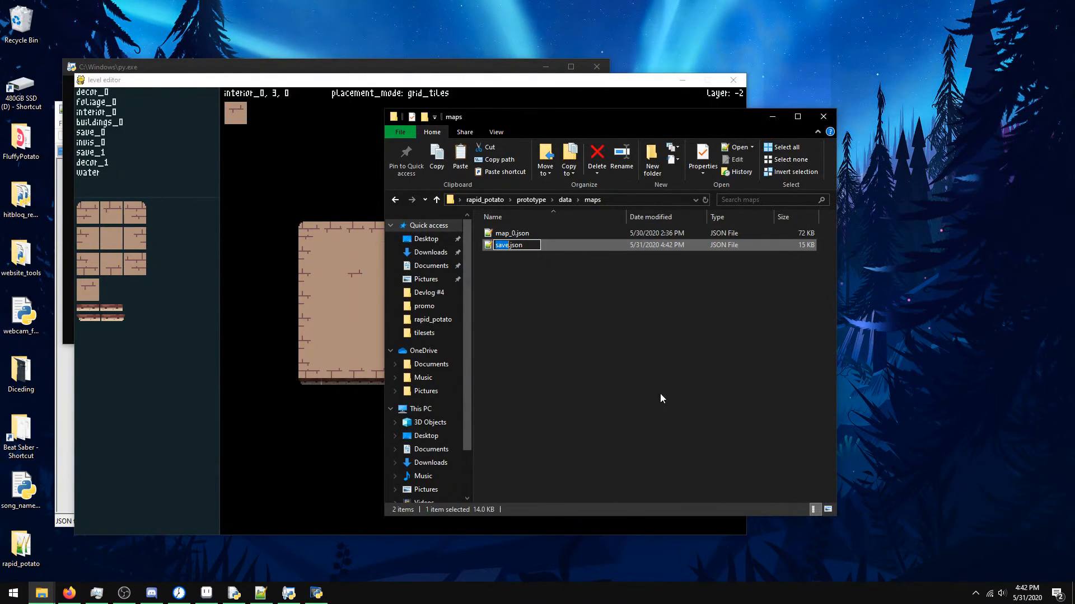
pyautogui.write('house_0')
pyautogui.press('Return')
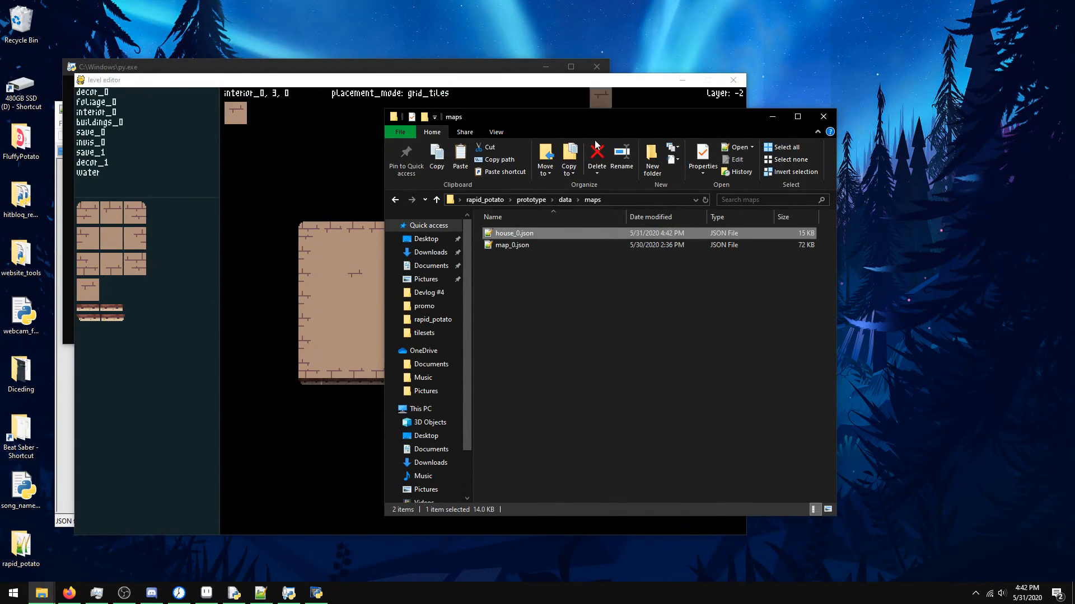
# - Close the level editor and run prototype.py to test the revised house interior in the game
pyautogui.click(596, 67)
pyautogui.click(473, 98)
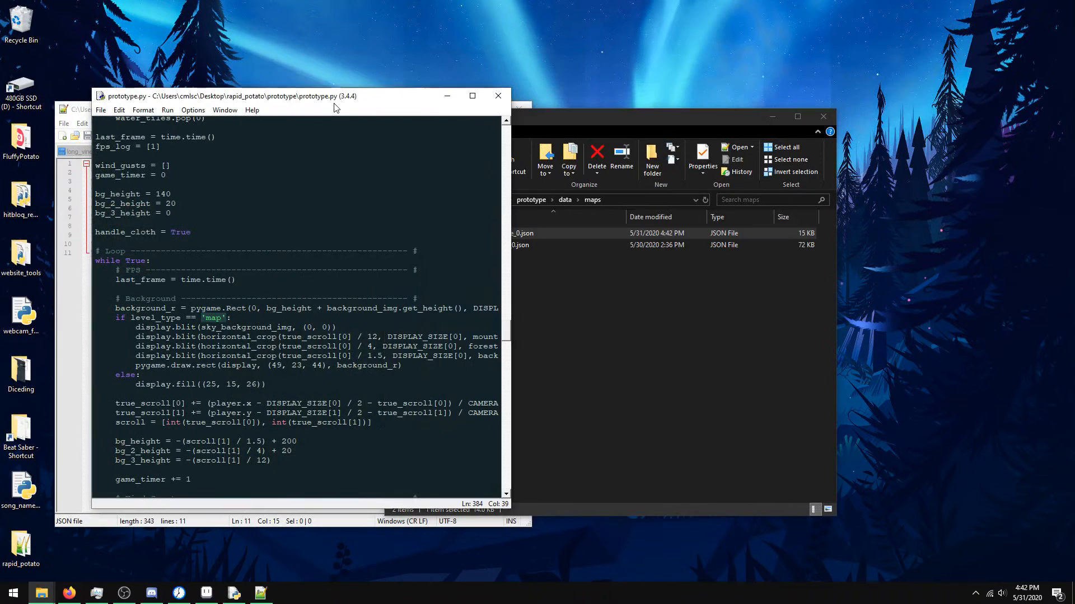
pyautogui.press('F5')
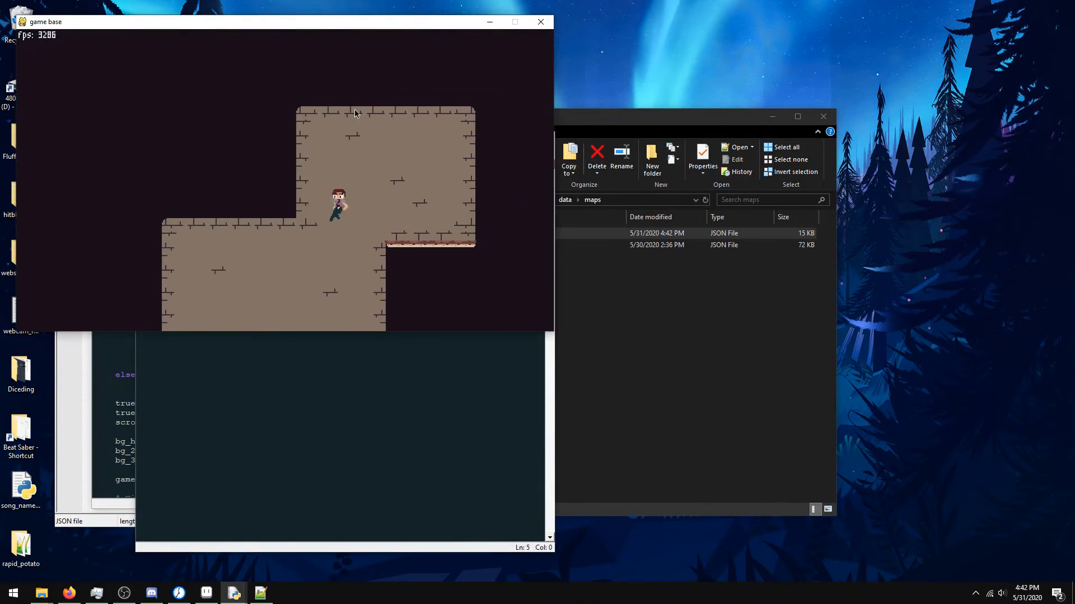
# - Walk and jump through both rooms of the house interior to test the wall collisions, and close the game
pyautogui.press('Right')
pyautogui.press('Up')
pyautogui.press('Left')
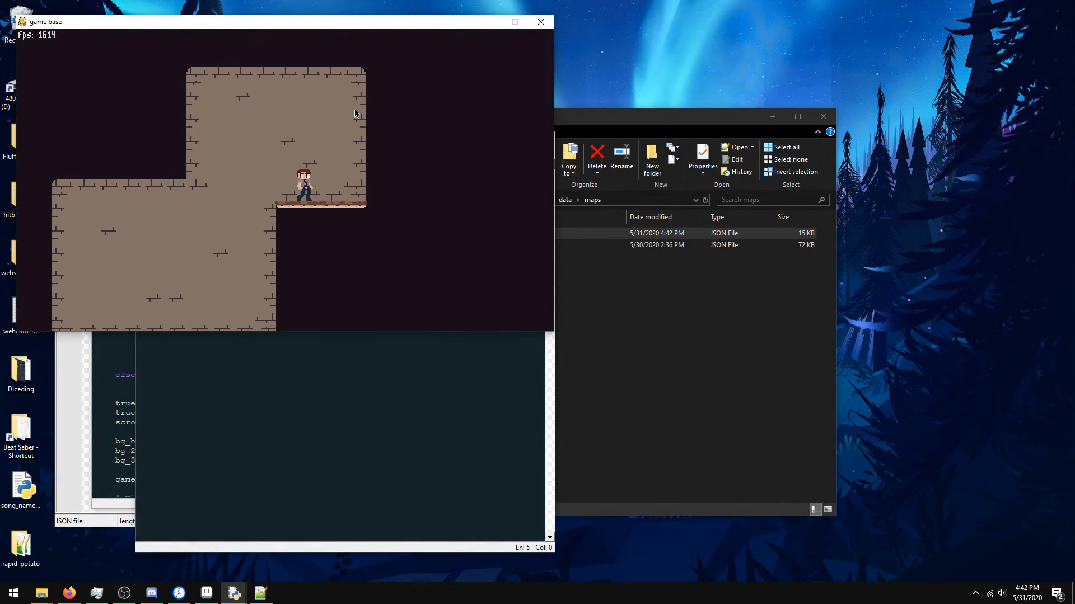
pyautogui.press('Right')
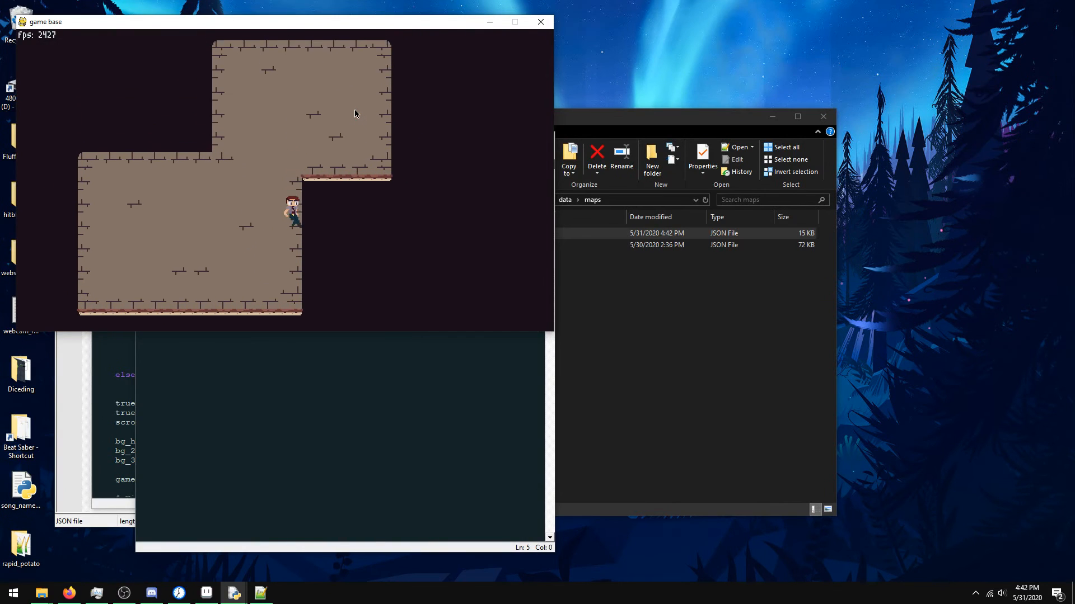
pyautogui.press('Left')
pyautogui.press('Right')
pyautogui.press('Up')
pyautogui.press('Left')
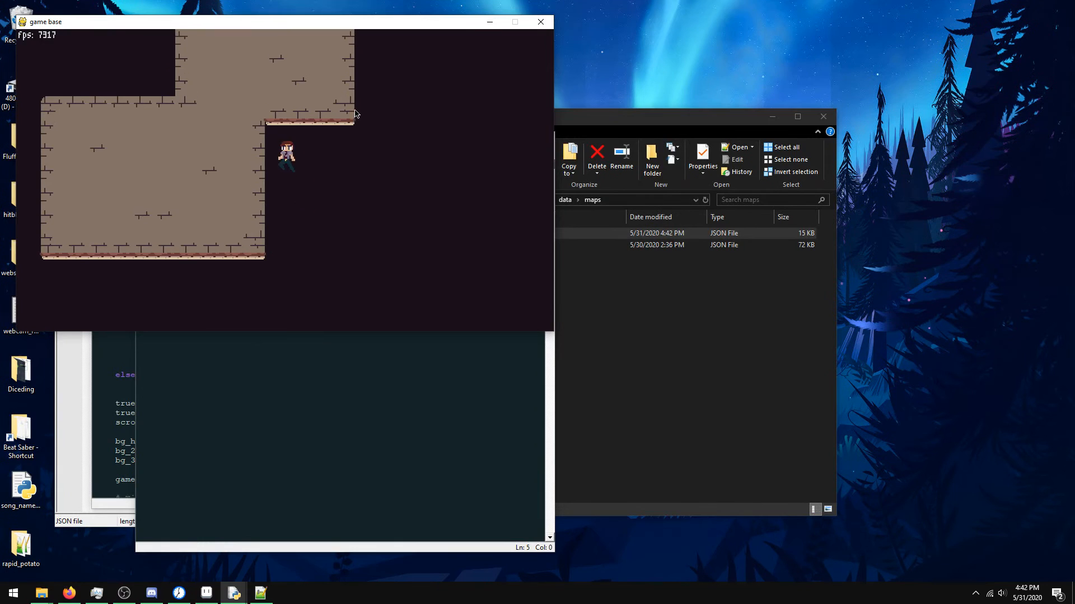
pyautogui.click(540, 21)
# - Run level_editor.py from the rapid_potato folder and load save.json for editing
pyautogui.click(621, 267)
pyautogui.click(492, 200)
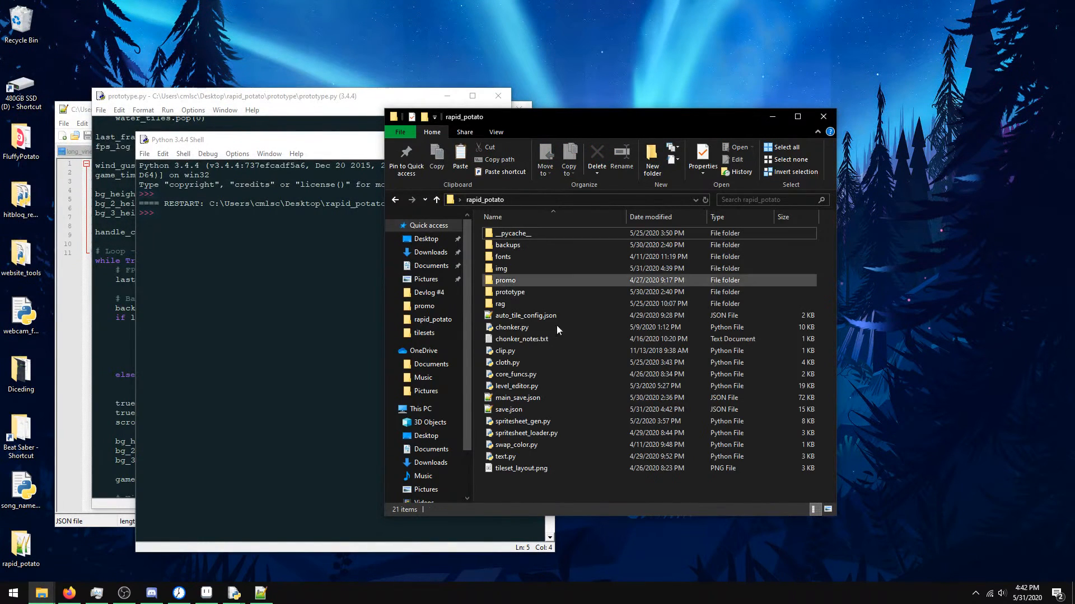
pyautogui.doubleClick(529, 385)
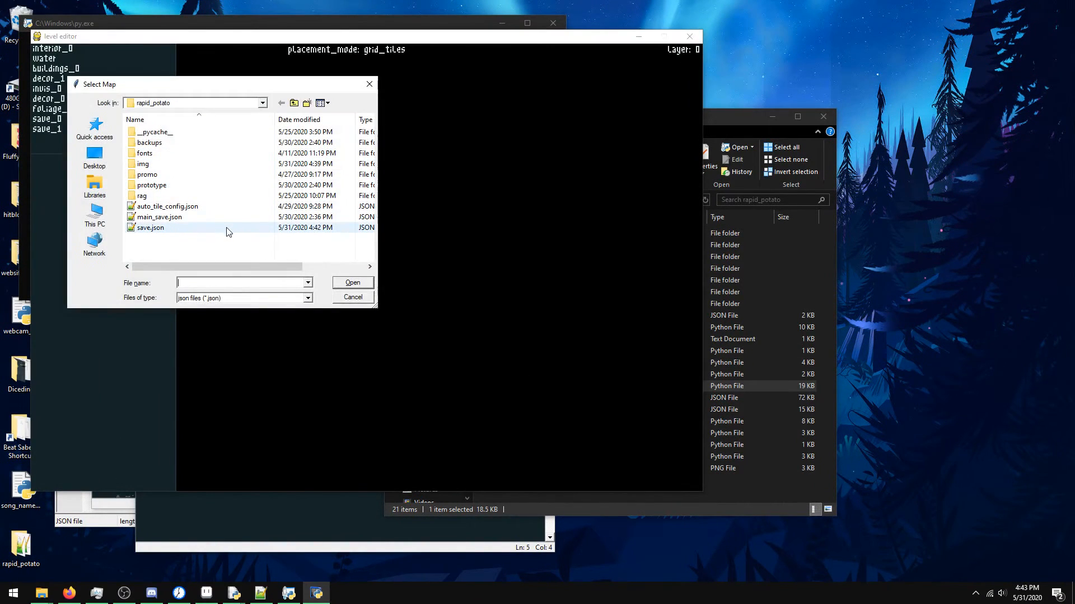
pyautogui.doubleClick(228, 231)
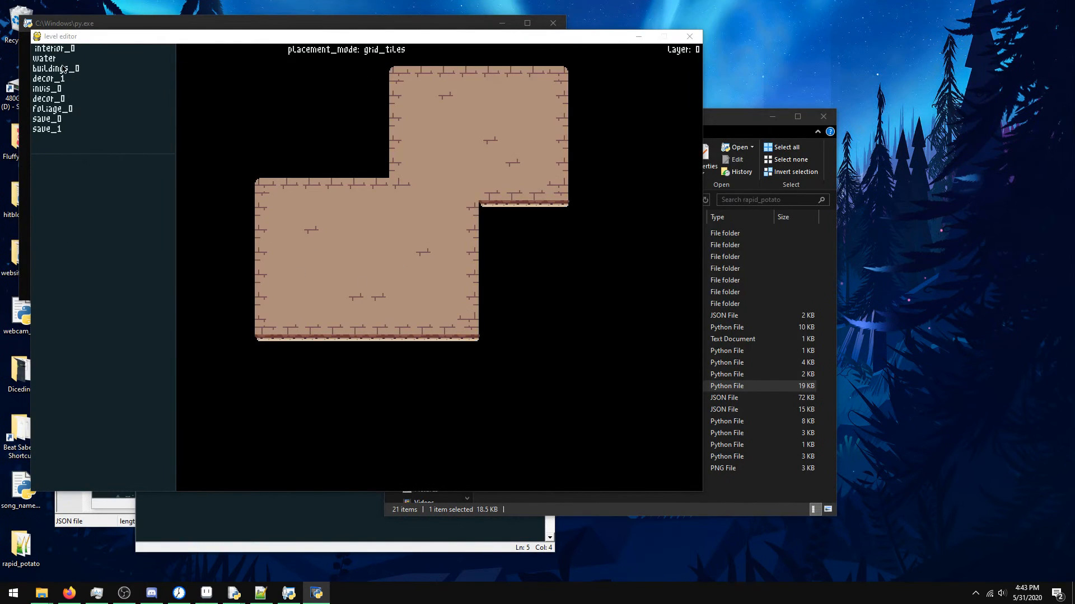
# - Place invis_0 tiles (0, 0) along the outside of the lower room's side walls and ceiling on layer 0
pyautogui.click(47, 89)
pyautogui.click(44, 169)
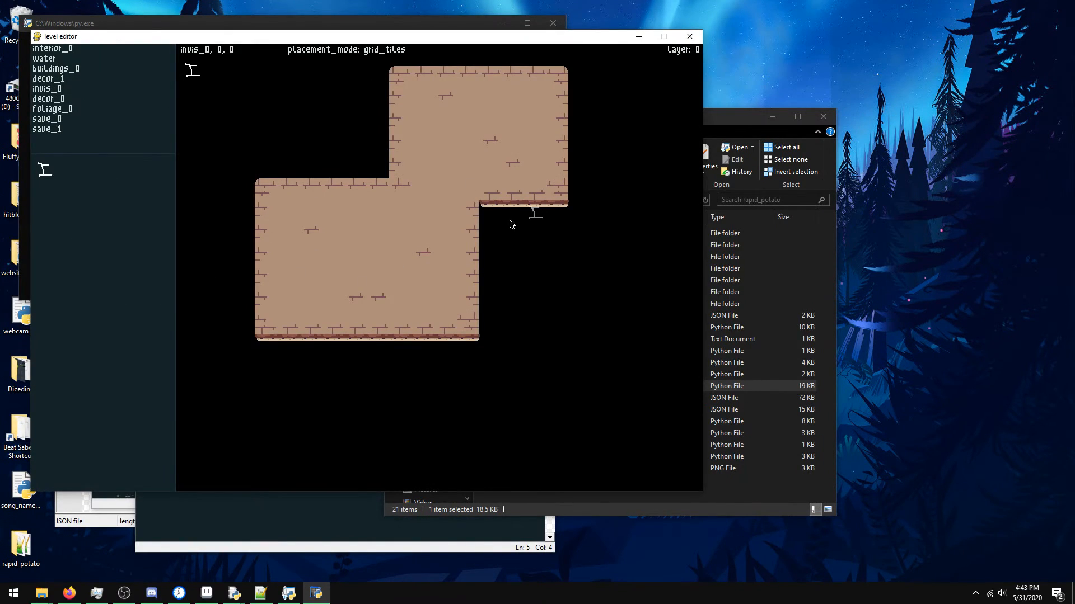
pyautogui.click(489, 235)
pyautogui.moveTo(490, 235); pyautogui.dragTo(488, 324)
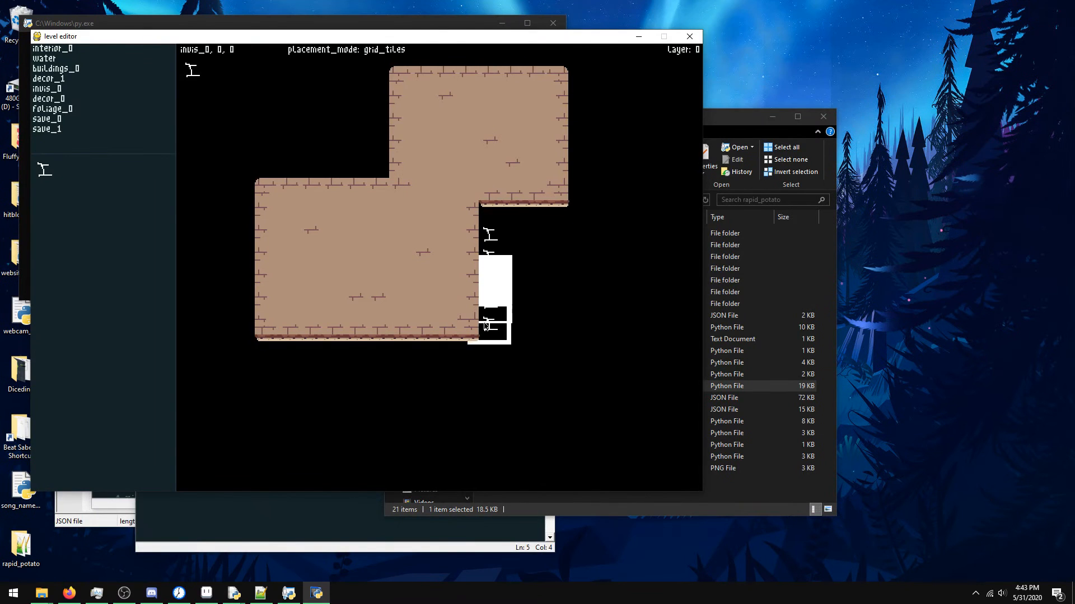
pyautogui.moveTo(241, 325)
pyautogui.mouseDown()
pyautogui.moveTo(242, 197)
pyautogui.moveTo(325, 169)
pyautogui.moveTo(373, 162)
pyautogui.mouseUp()
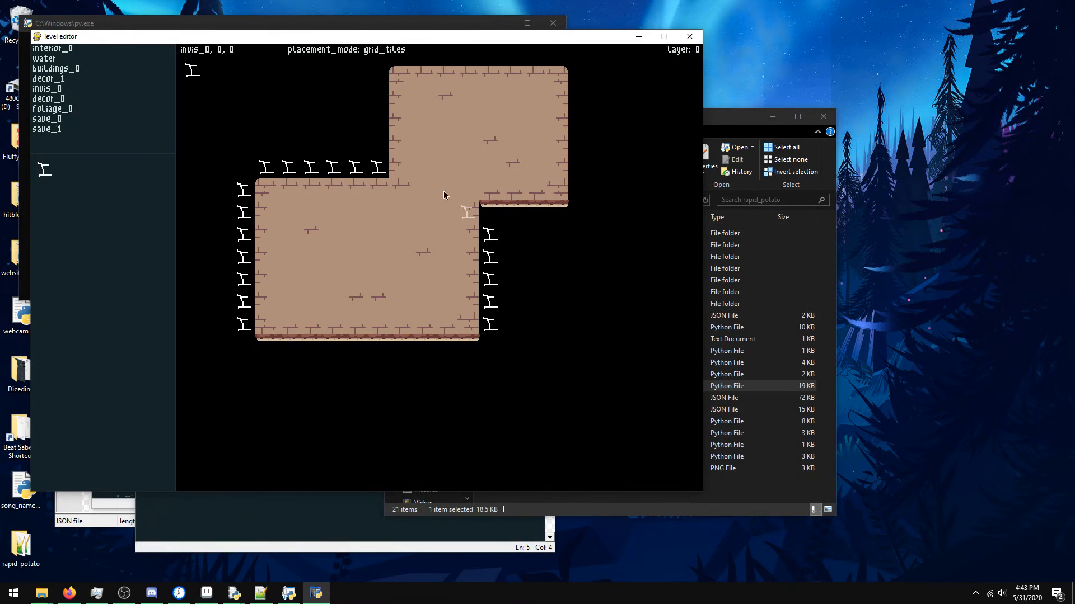
# - Line the outside of the upper room's side walls and ceiling with invis_0 tiles, save the map and close the level editor
pyautogui.press('w')
pyautogui.moveTo(376, 273)
pyautogui.mouseDown()
pyautogui.moveTo(379, 218)
pyautogui.moveTo(419, 197)
pyautogui.moveTo(407, 186)
pyautogui.moveTo(555, 180)
pyautogui.moveTo(575, 201)
pyautogui.moveTo(580, 320)
pyautogui.mouseUp()
pyautogui.press('s')
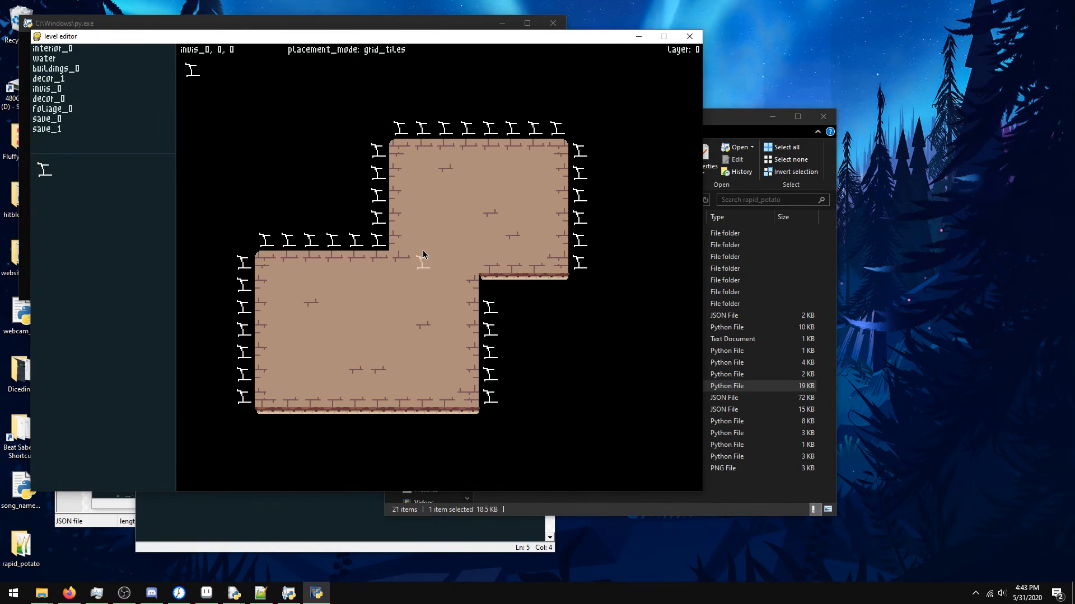
pyautogui.press('a')
pyautogui.press('w')
pyautogui.press('Escape')
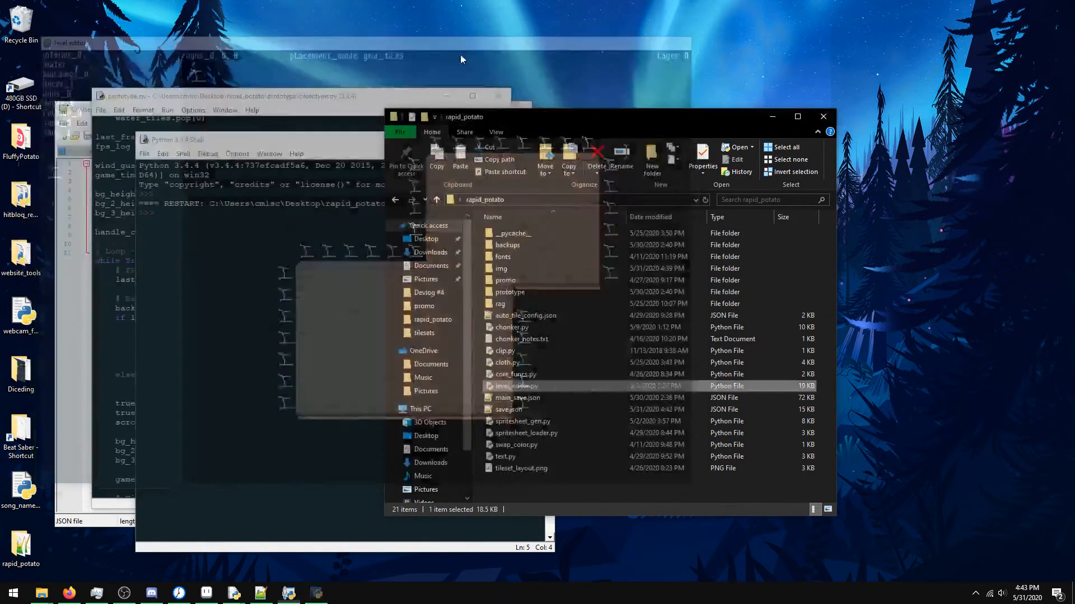
# - Copy the updated save.json from the rapid_potato folder and open prototype/data/maps
pyautogui.click(511, 410)
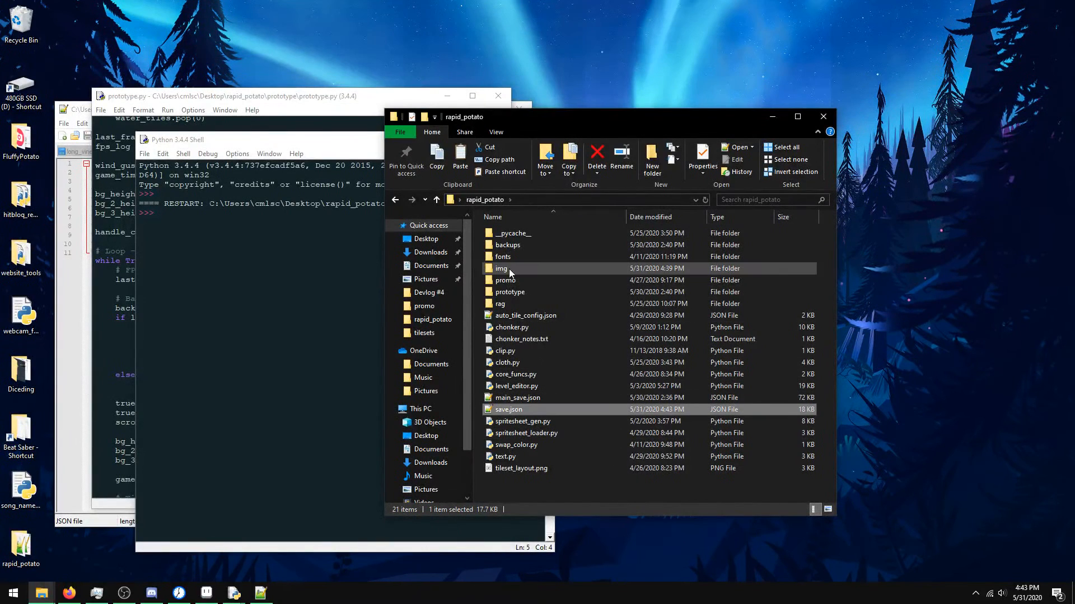
pyautogui.click(520, 292)
pyautogui.doubleClick(520, 291)
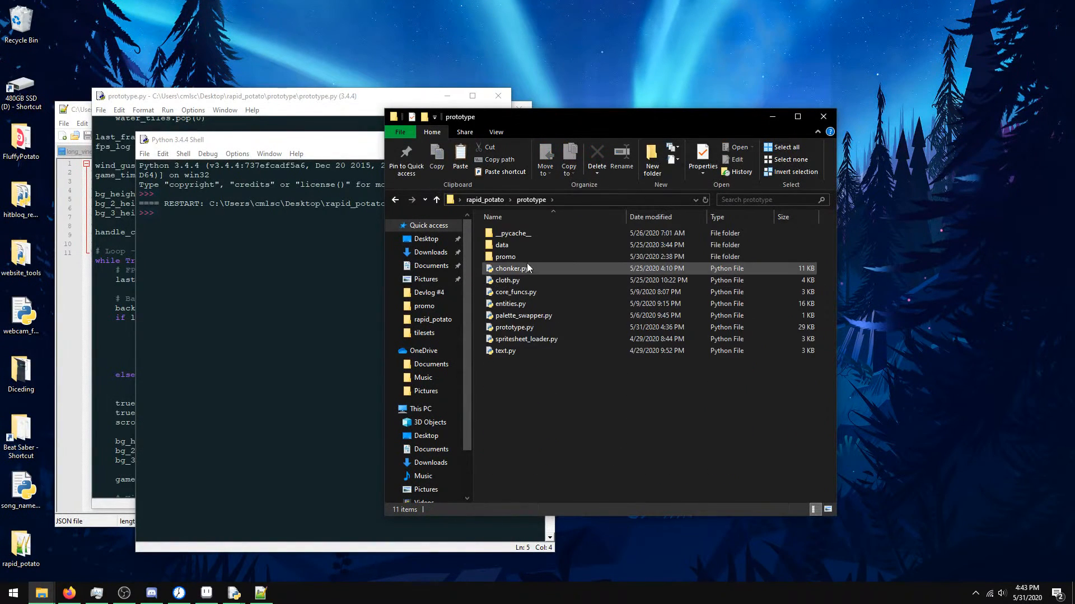
pyautogui.doubleClick(533, 245)
pyautogui.doubleClick(522, 260)
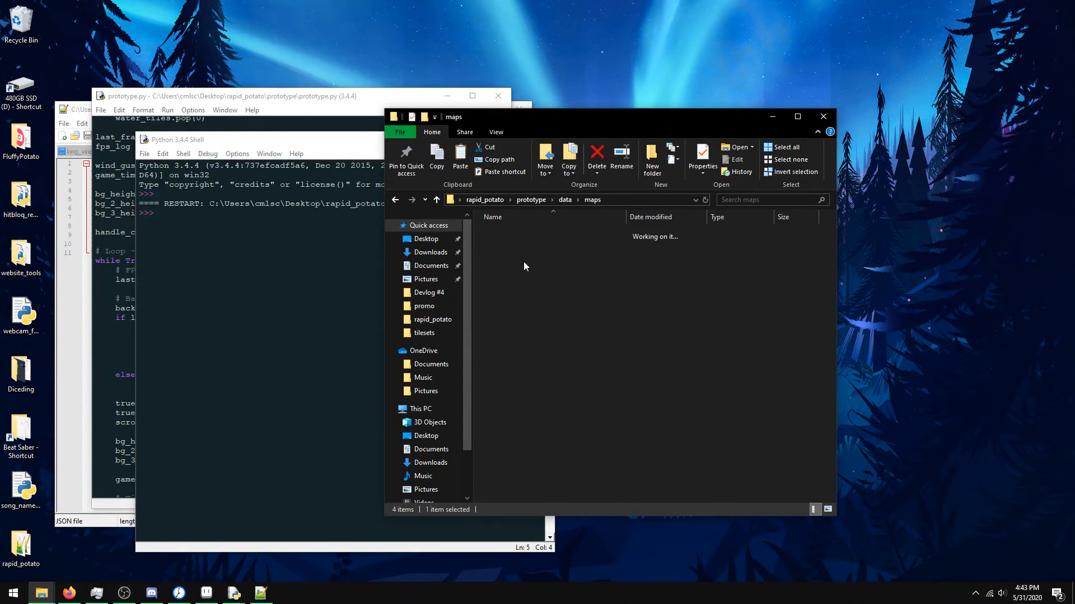
# - Delete the outdated house_0.json from the maps folder
pyautogui.click(533, 242)
pyautogui.rightClick(536, 235)
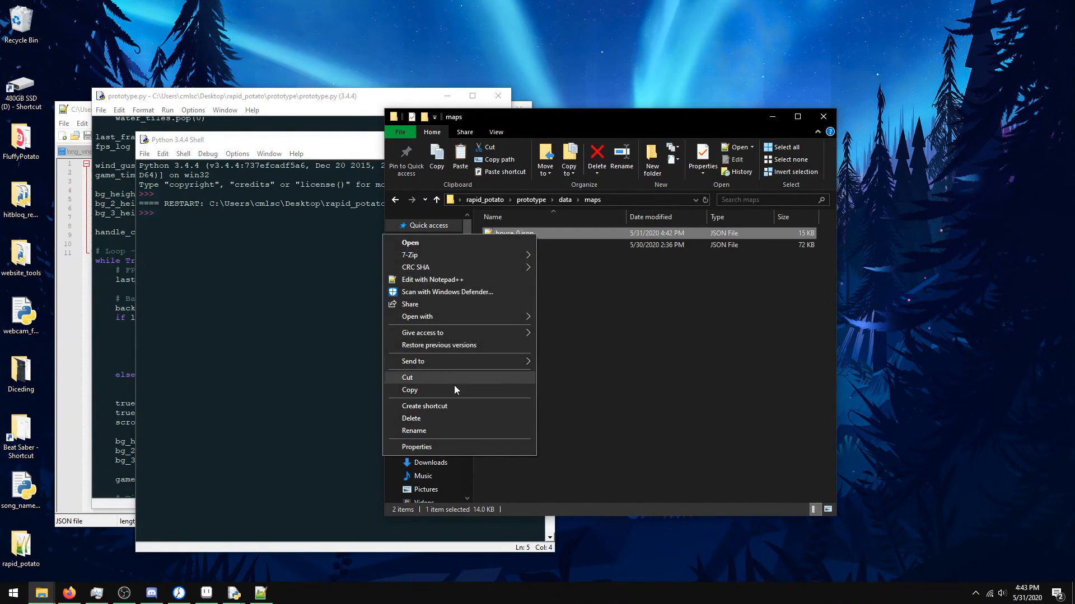
pyautogui.click(441, 415)
pyautogui.click(581, 346)
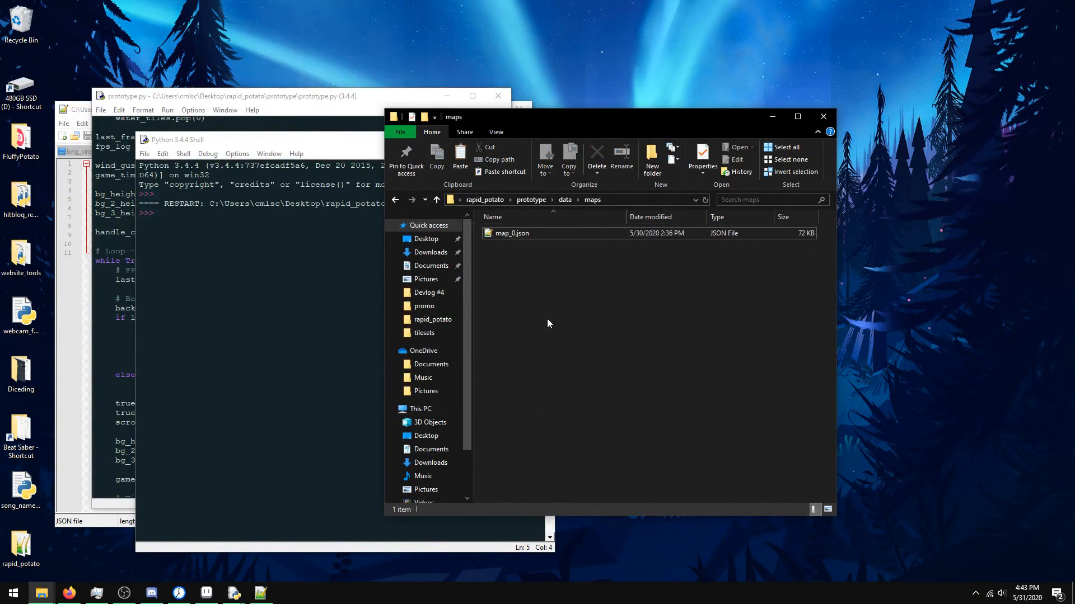
# - Paste save.json into the maps folder and rename it as house_0.json
pyautogui.hotkey('ctrl', 'v')
pyautogui.rightClick(546, 247)
pyautogui.click(455, 441)
pyautogui.write('house_0')
pyautogui.press('Return')
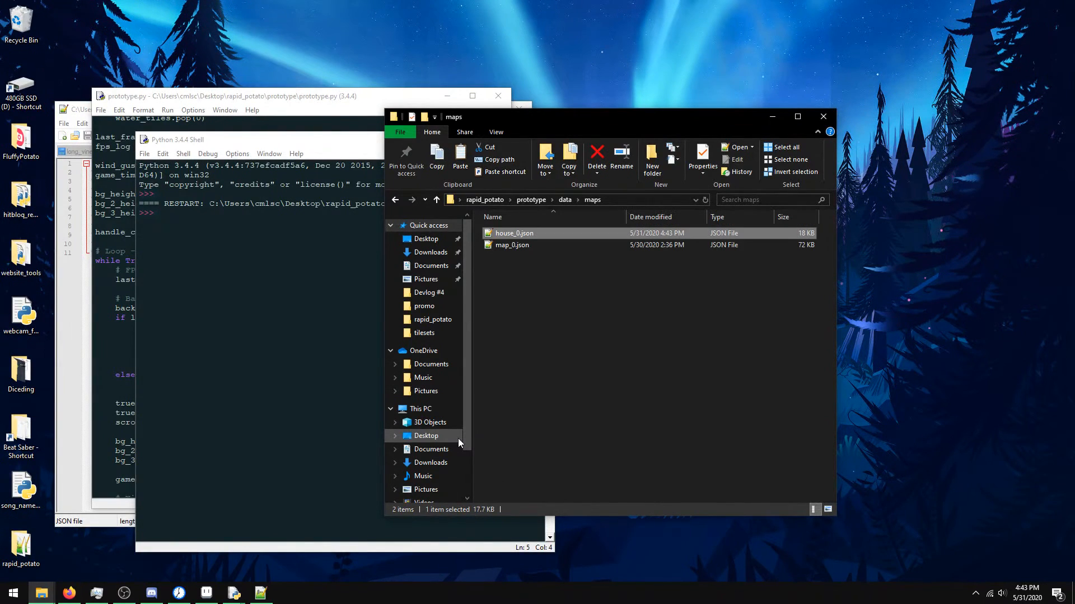
# - Run prototype.py and test the lower room's walls in the game, jumping up into the upper room
pyautogui.click(282, 98)
pyautogui.press('F5')
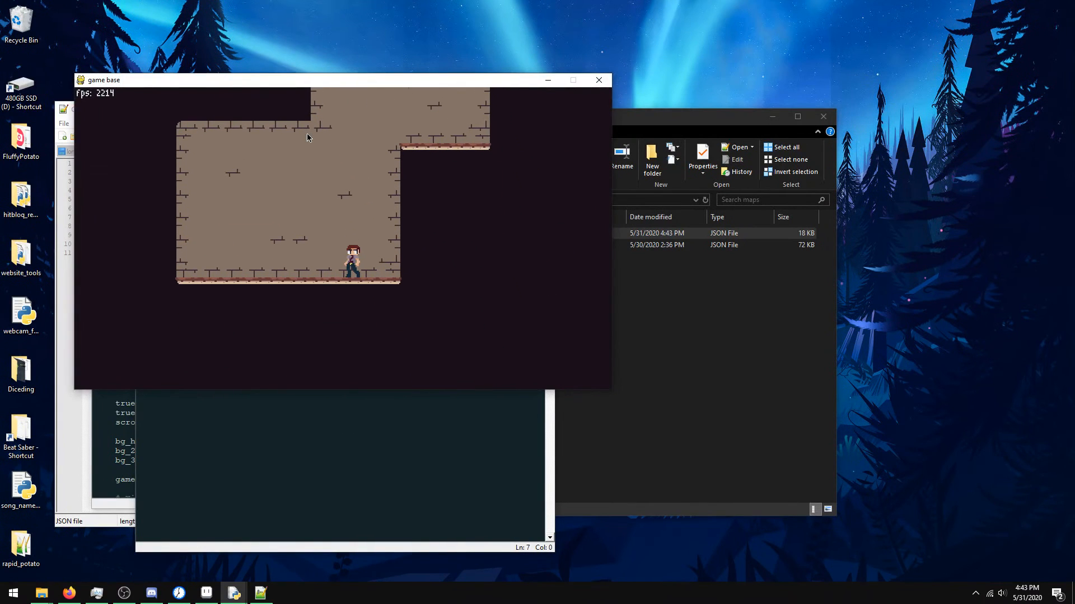
pyautogui.press('Right')
pyautogui.press('Up')
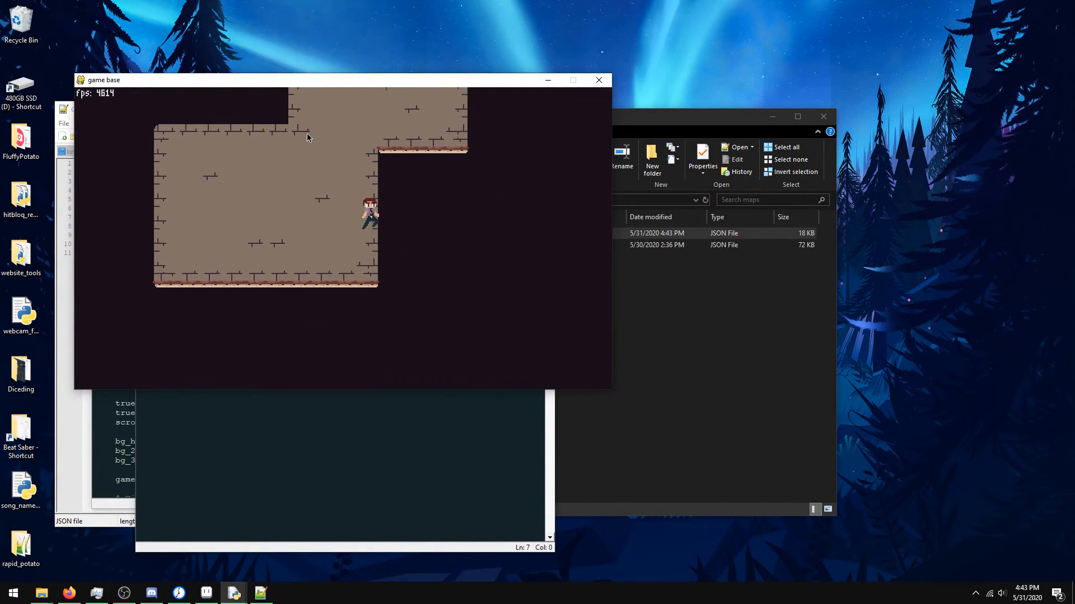
pyautogui.press('Up')
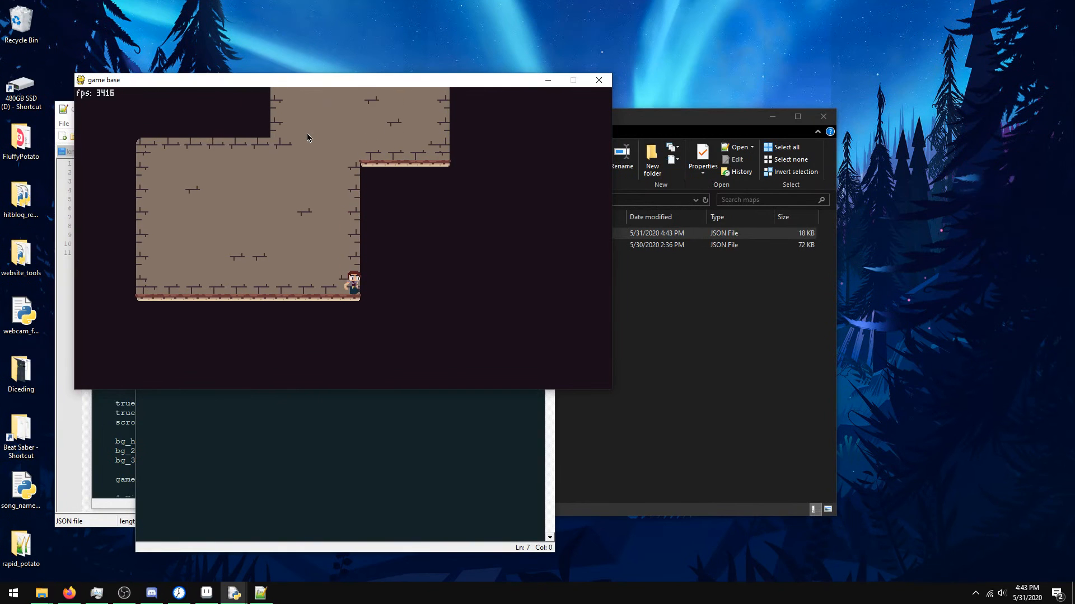
pyautogui.press('Left')
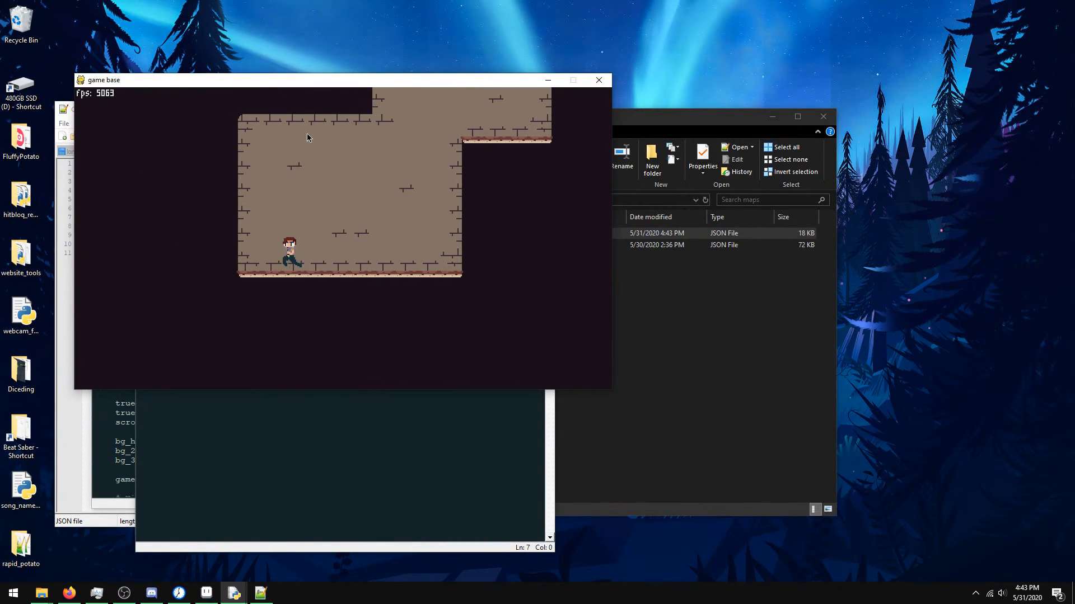
pyautogui.press('Up')
pyautogui.press('Right')
pyautogui.press('Up')
pyautogui.press('Up')
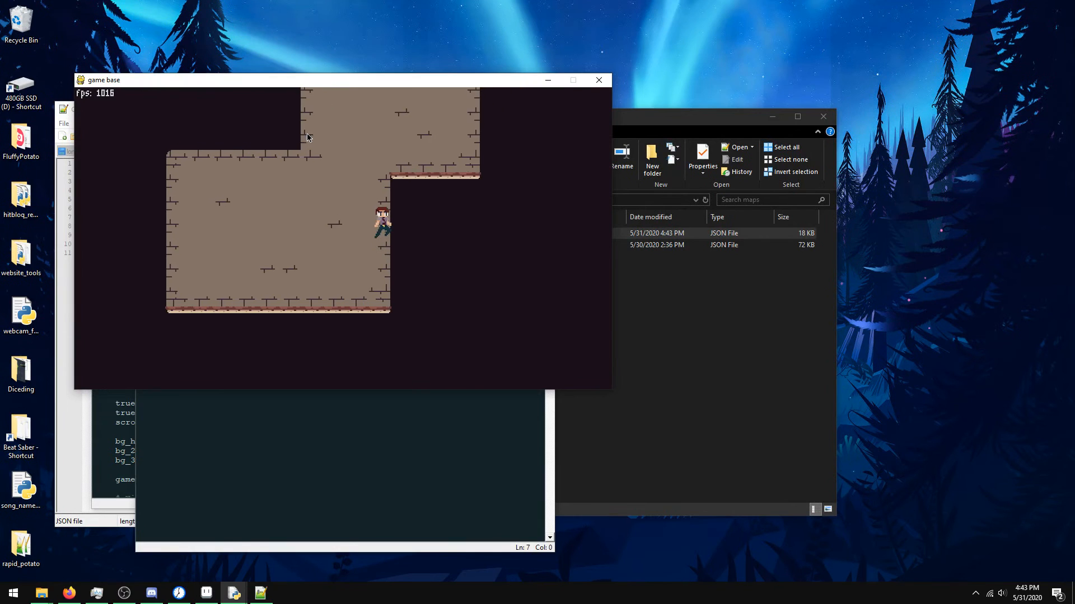
pyautogui.press('Right')
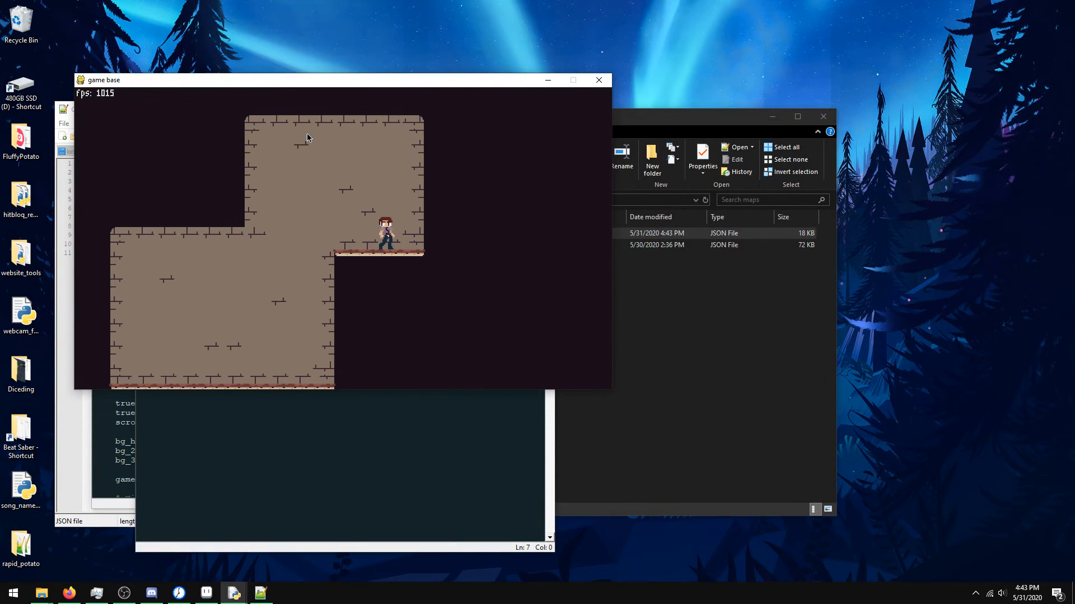
# - Move the character back down through the lower room and up again to check the invisible wall collisions
pyautogui.press('Left')
pyautogui.press('Up')
pyautogui.press('Left')
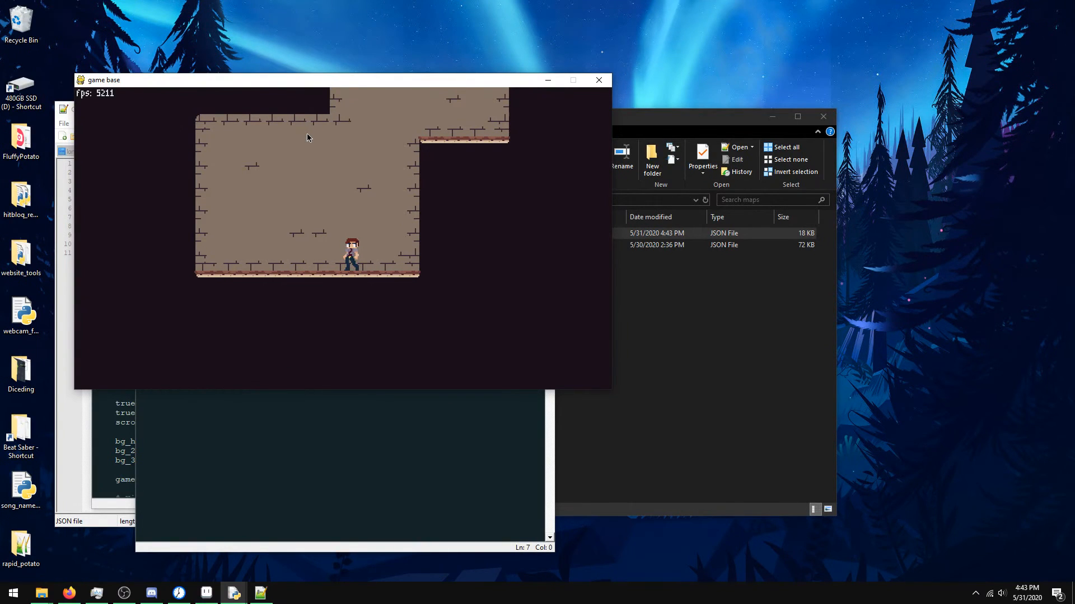
pyautogui.press('Up')
pyautogui.press('Left')
pyautogui.press('Right')
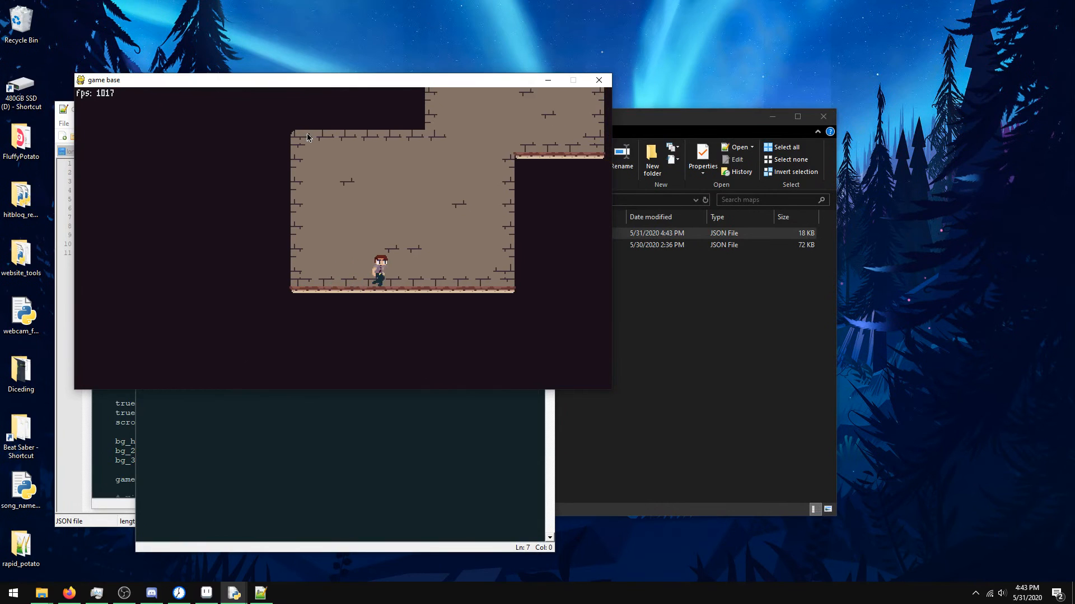
pyautogui.press('Up')
pyautogui.press('Up')
pyautogui.press('Up')
pyautogui.press('Right')
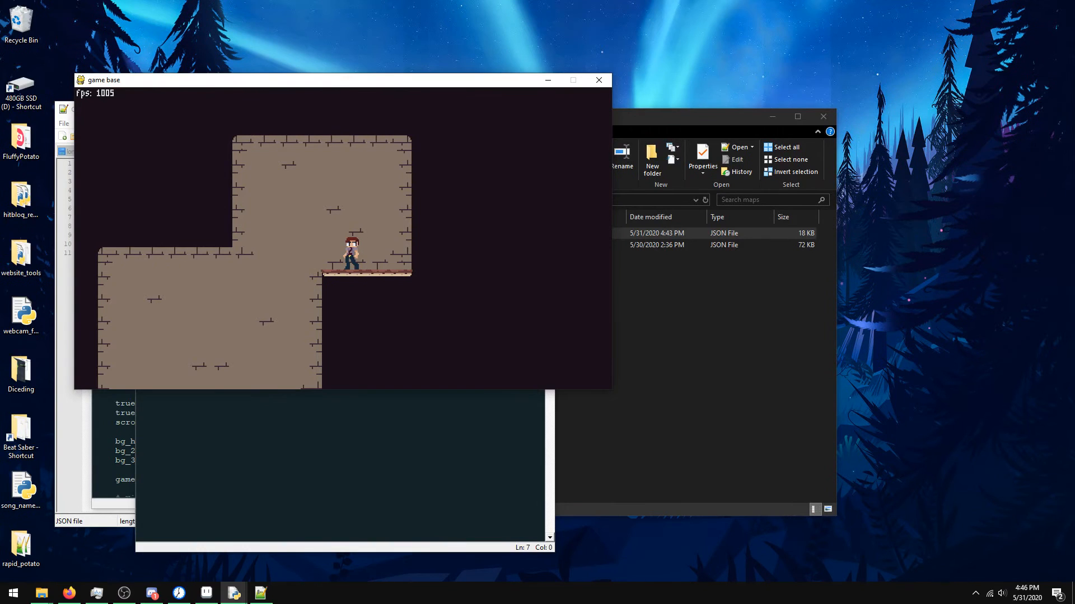
# - Walk the character from the upper room to the lower room's floor once more and close the game
pyautogui.press('Left')
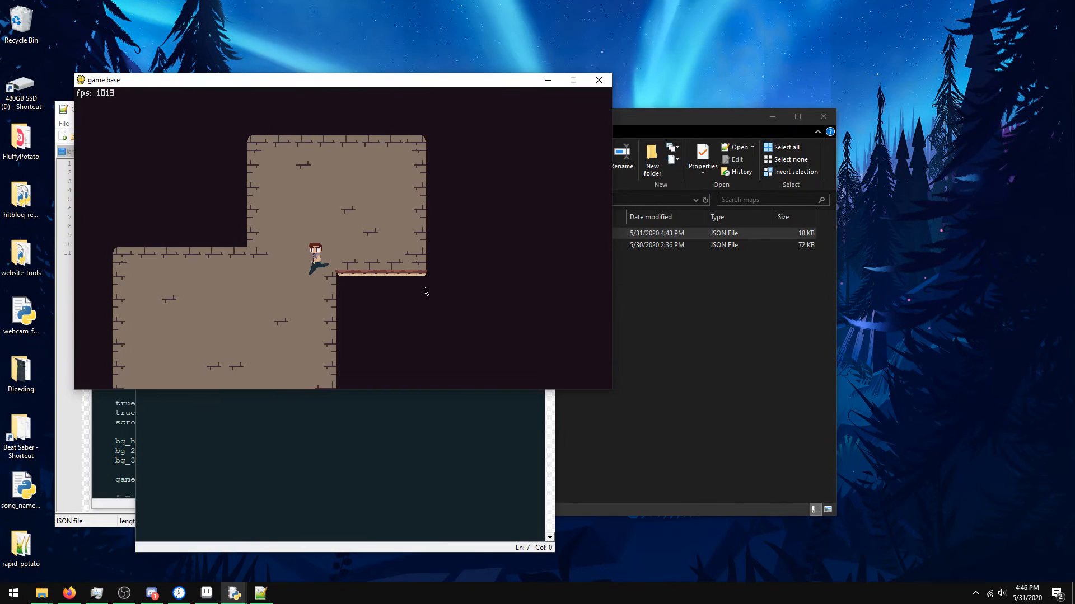
pyautogui.press('Right')
pyautogui.press('Up')
pyautogui.press('Left')
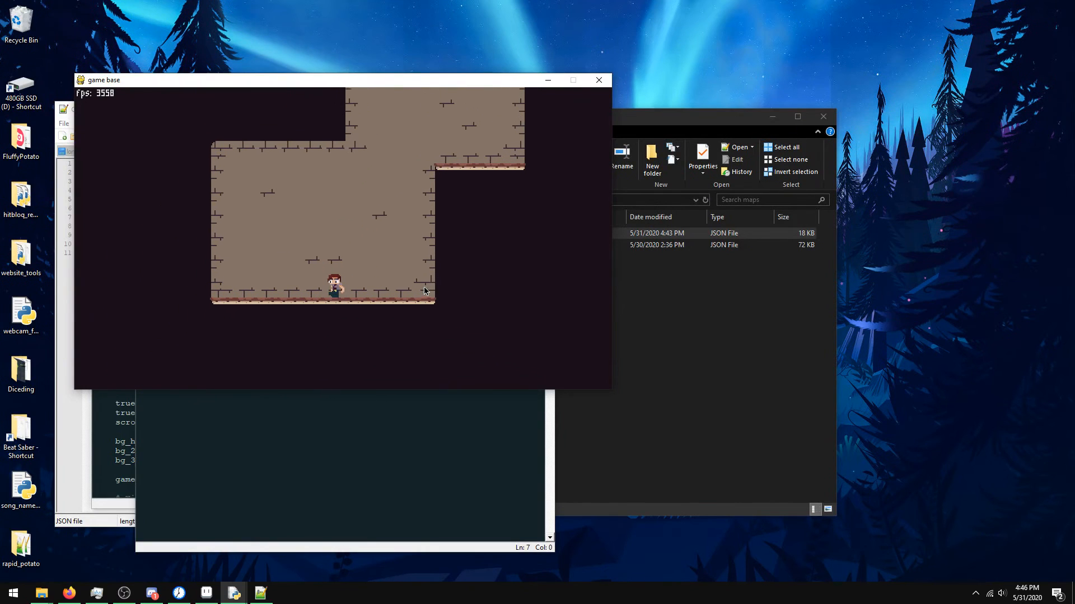
pyautogui.press('Left')
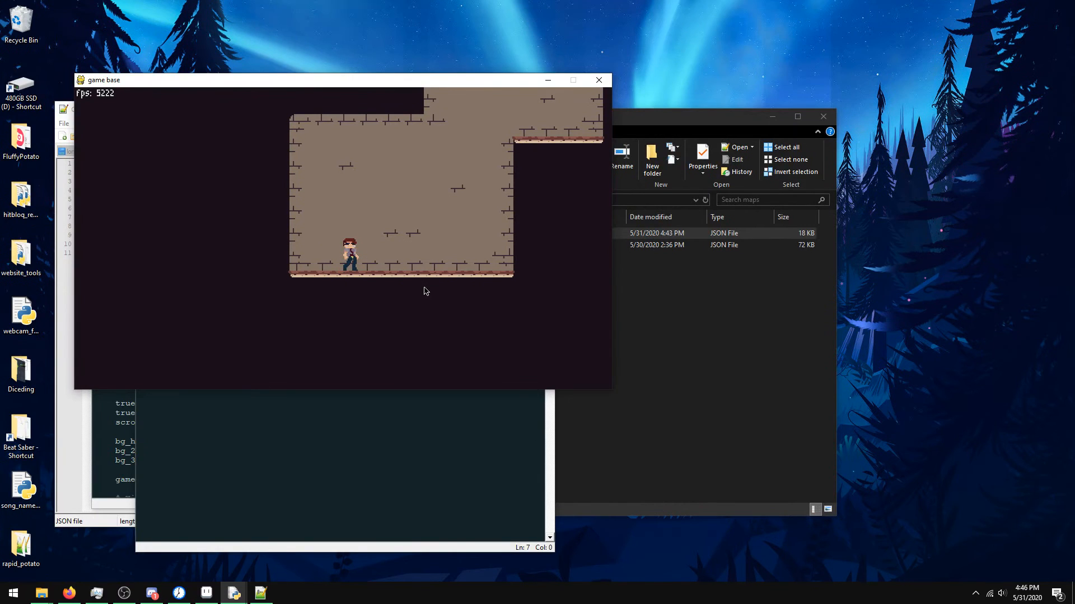
pyautogui.press('Right')
pyautogui.press('Left')
pyautogui.press('Right')
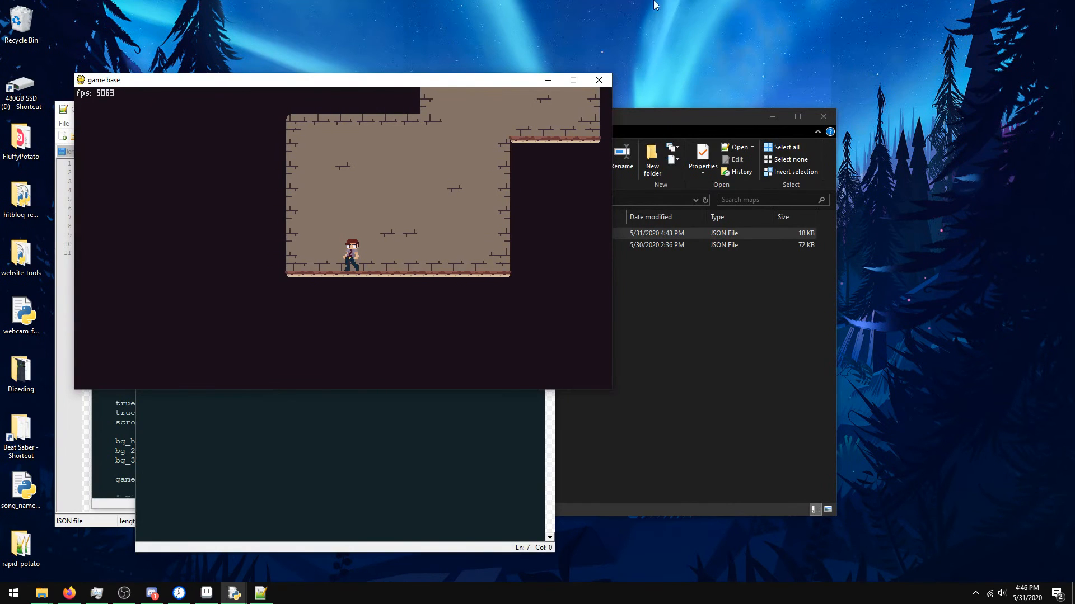
pyautogui.click(598, 80)
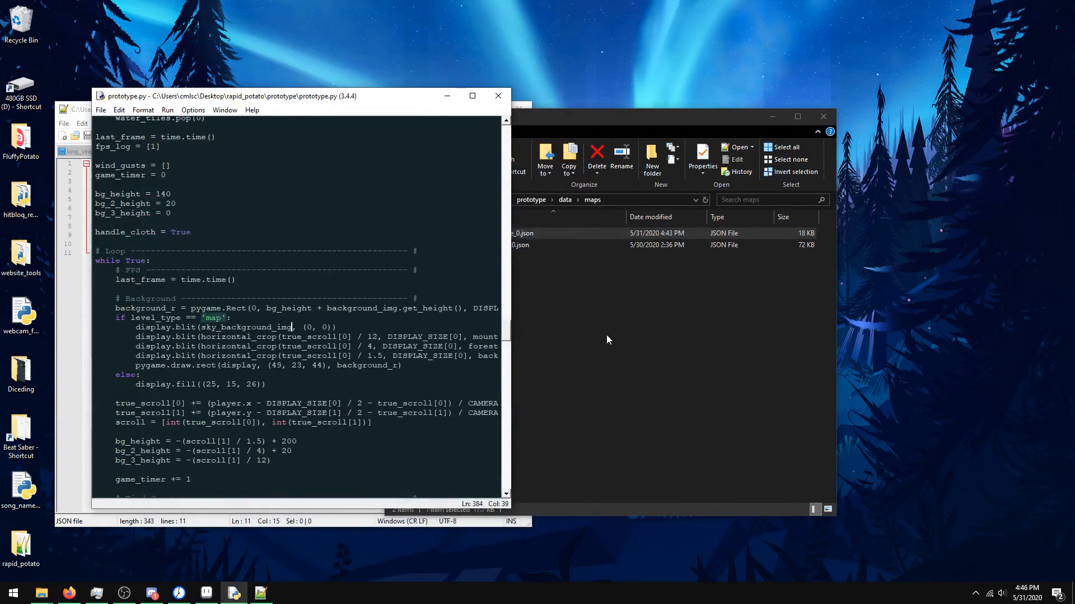
# - Close the sketch-export2.png image in Paint and open the prototype/data/images/tilesets folder
pyautogui.click(606, 334)
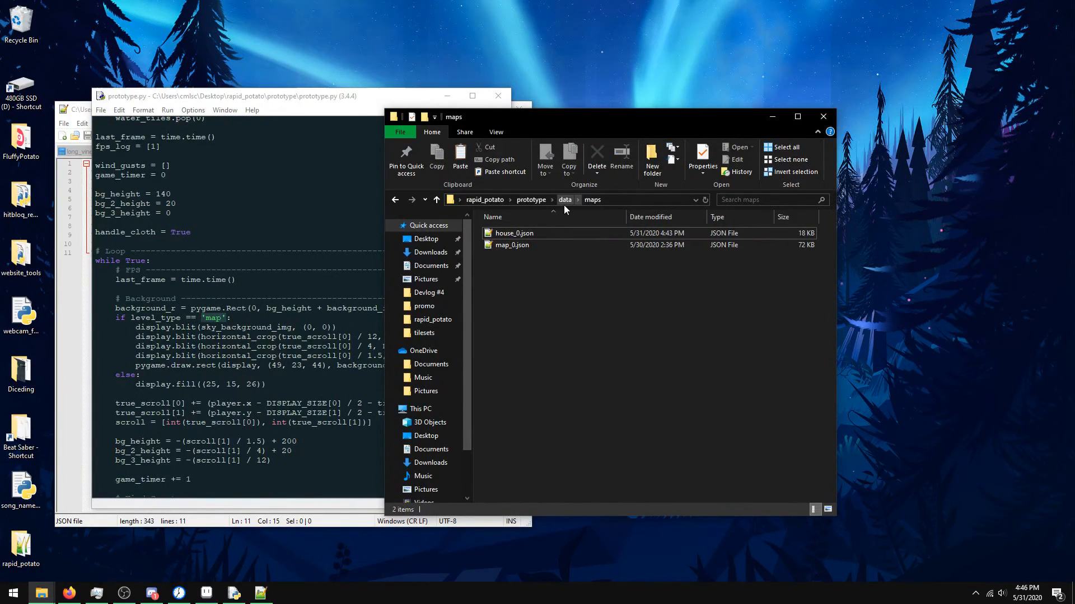
pyautogui.click(565, 200)
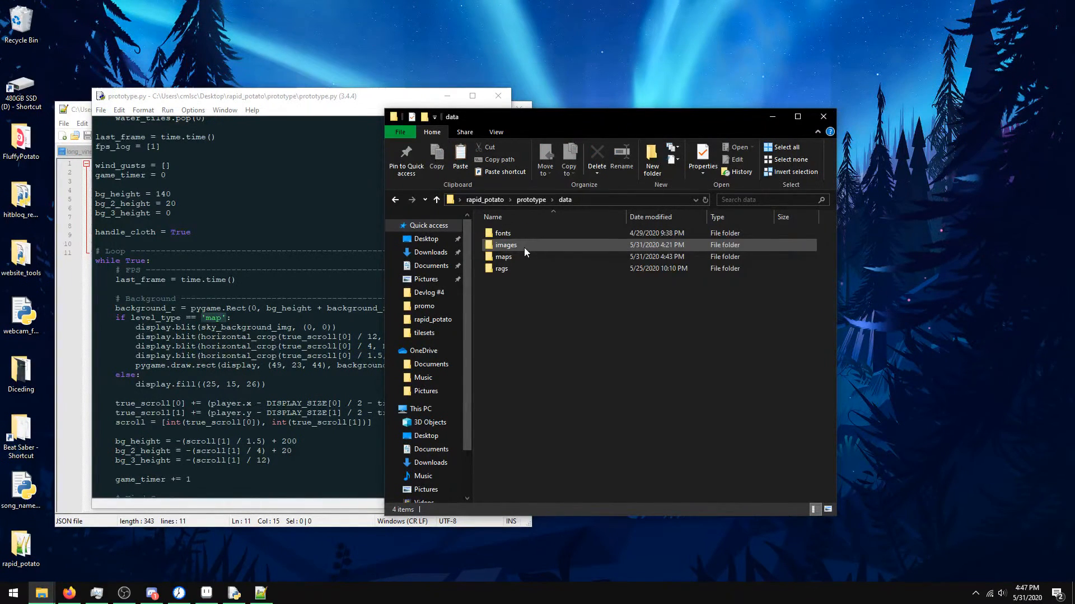
pyautogui.doubleClick(524, 248)
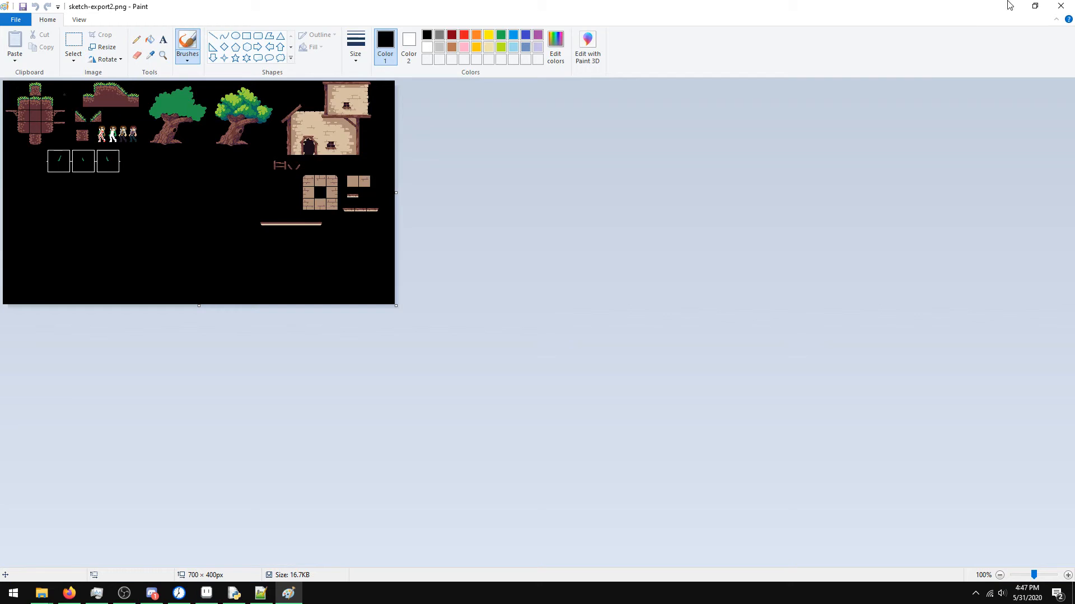
pyautogui.click(1061, 7)
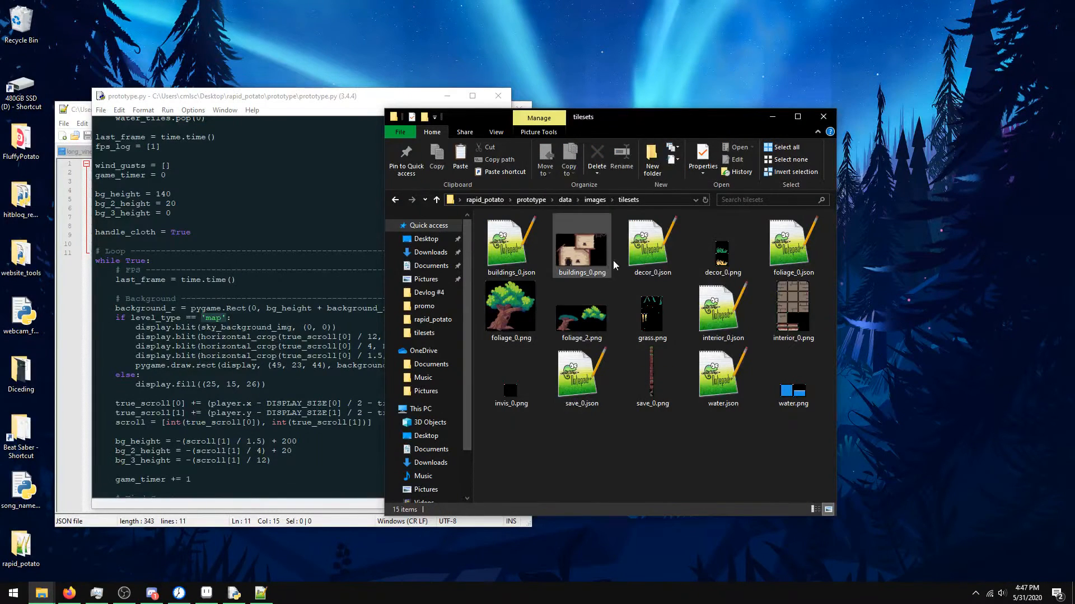
# - Open interior_0.png from the tilesets folder in Paint, extend its canvas downward below the plank tiles, and restore the window to a smaller size
pyautogui.click(805, 319)
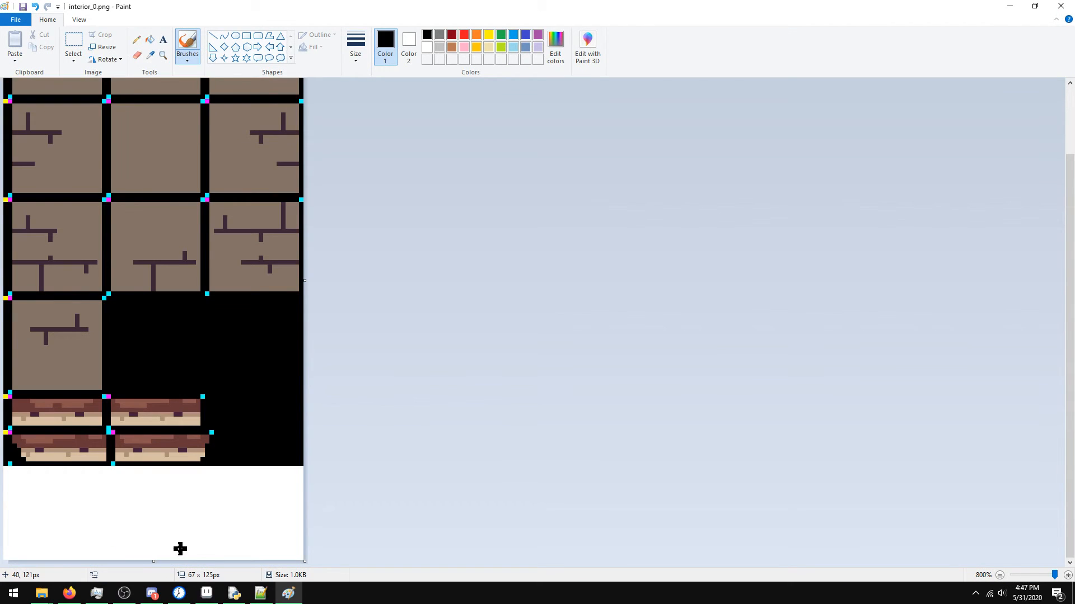
pyautogui.moveTo(153, 561); pyautogui.dragTo(154, 601)
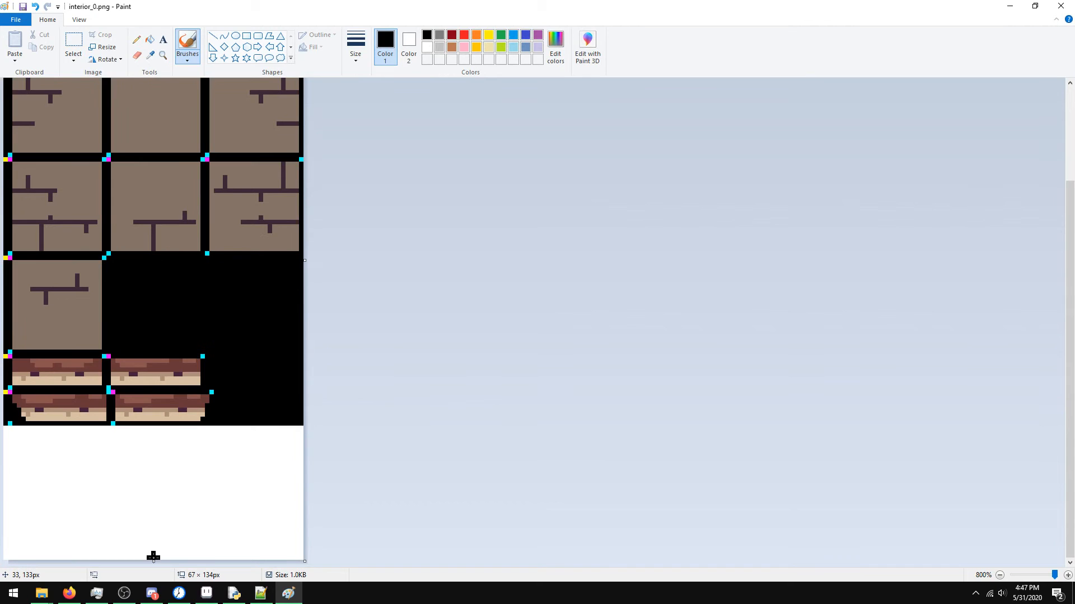
pyautogui.moveTo(153, 560); pyautogui.dragTo(152, 601)
pyautogui.doubleClick(502, 12)
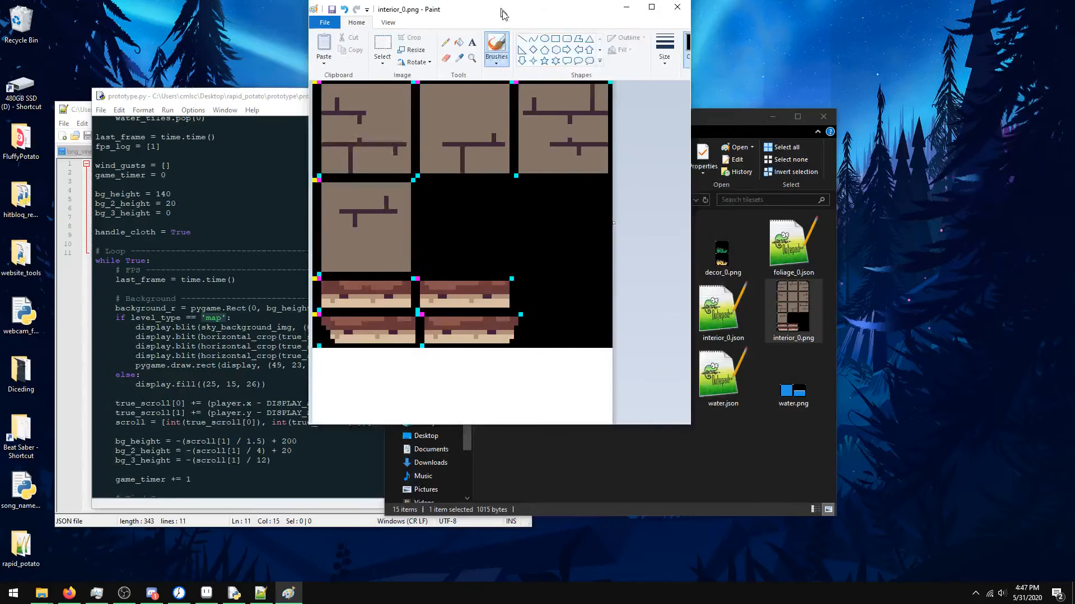
pyautogui.moveTo(502, 13); pyautogui.dragTo(397, 63)
# - Open buildings_0.png and copy the lower building's dark arched doorway opening
pyautogui.click(555, 273)
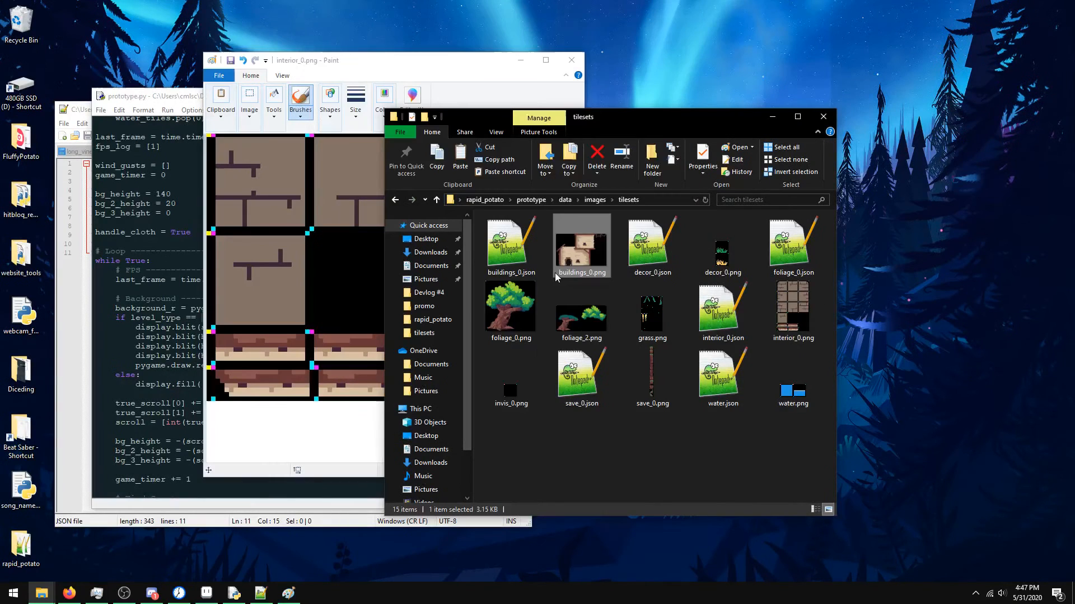
pyautogui.doubleClick(555, 273)
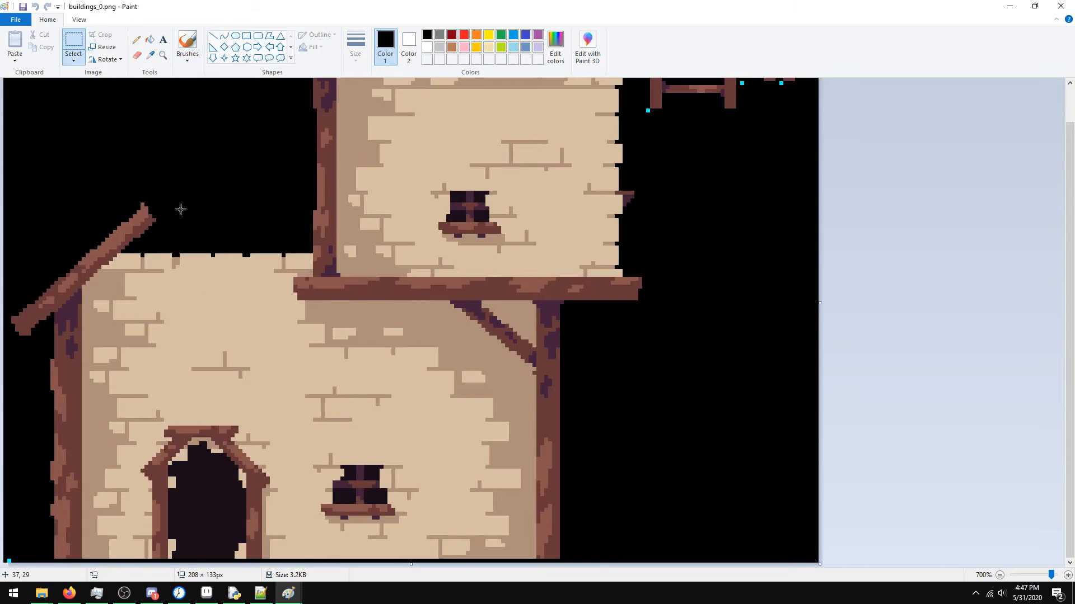
pyautogui.moveTo(171, 452); pyautogui.dragTo(213, 506)
pyautogui.press('Escape')
pyautogui.moveTo(169, 445); pyautogui.dragTo(207, 496)
pyautogui.press('Escape')
pyautogui.moveTo(171, 442)
pyautogui.mouseDown()
pyautogui.moveTo(224, 484)
pyautogui.moveTo(246, 558)
pyautogui.mouseUp()
pyautogui.hotkey('ctrl', 'c')
# - Return to interior_0.png and paste the copied doorway into the blank area just below the plank tiles
pyautogui.click(427, 447)
pyautogui.click(1010, 5)
pyautogui.click(369, 313)
pyautogui.scroll(-3, 387, 346)
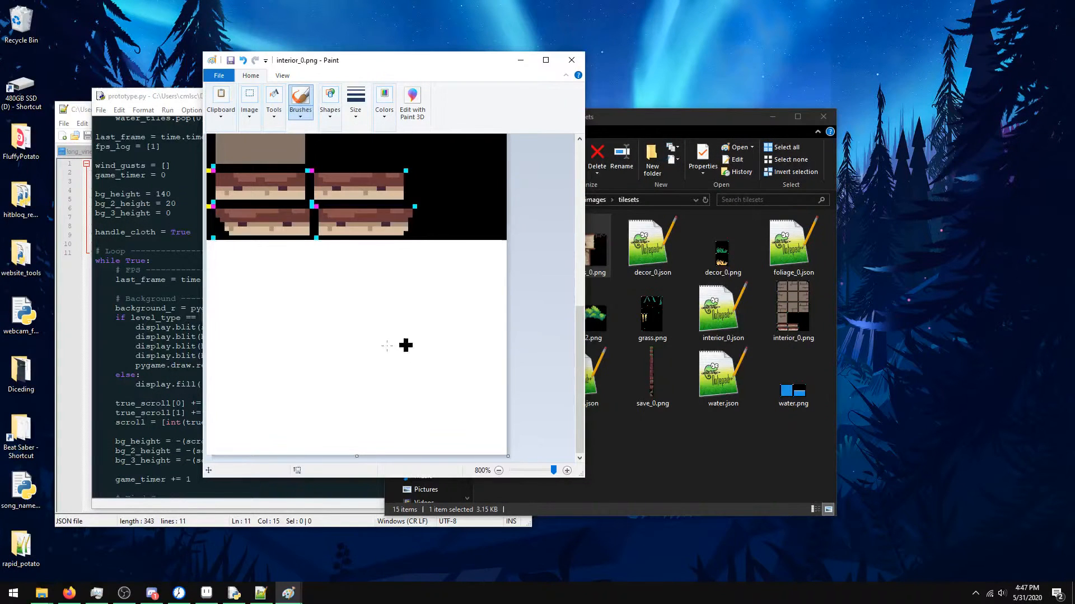
pyautogui.hotkey('ctrl', 'v')
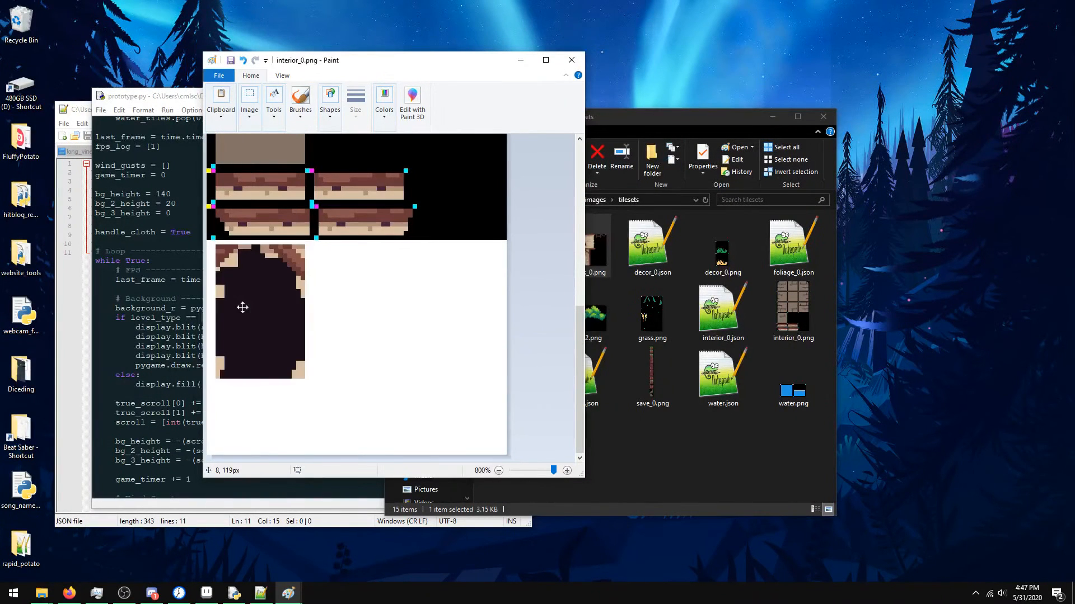
# - Fill the wood and brick pixels at the pasted doorway's upper-left corner with black
pyautogui.click(250, 98)
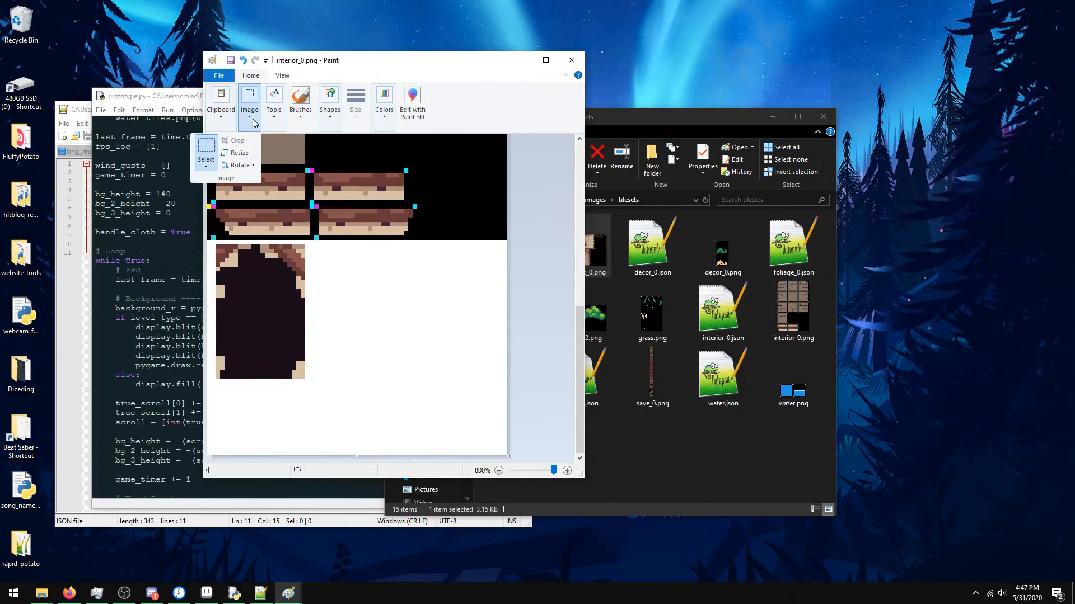
pyautogui.click(277, 123)
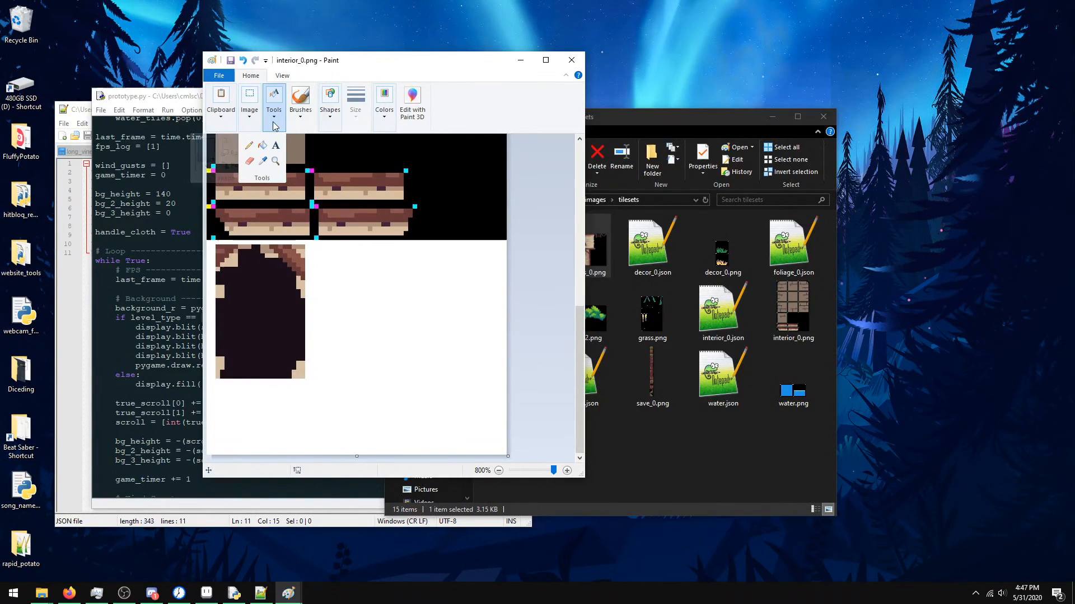
pyautogui.click(249, 145)
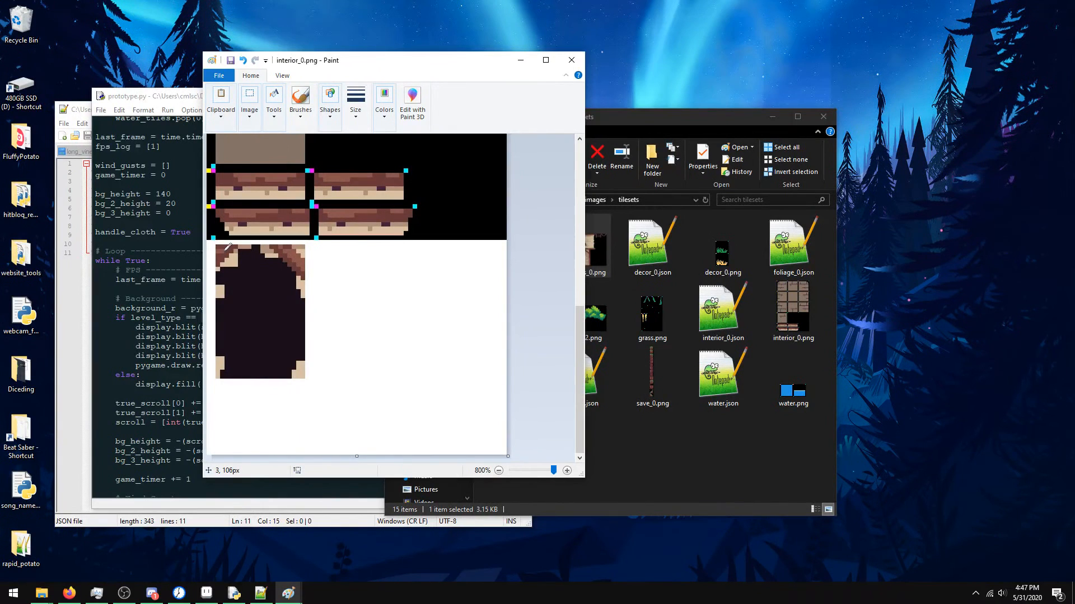
pyautogui.click(273, 104)
pyautogui.click(261, 145)
pyautogui.click(228, 262)
pyautogui.click(218, 268)
pyautogui.click(219, 257)
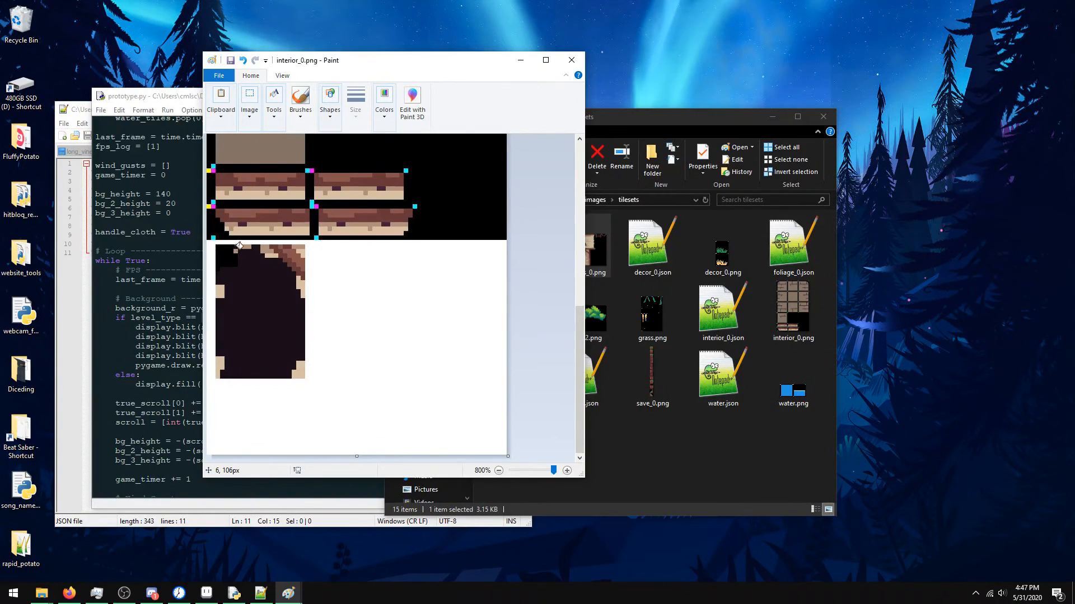
# - Fill the remaining wood and brick pixels around the doorway's upper-right corner, sides and base with black
pyautogui.click(270, 252)
pyautogui.click(271, 255)
pyautogui.click(280, 251)
pyautogui.click(284, 249)
pyautogui.click(282, 245)
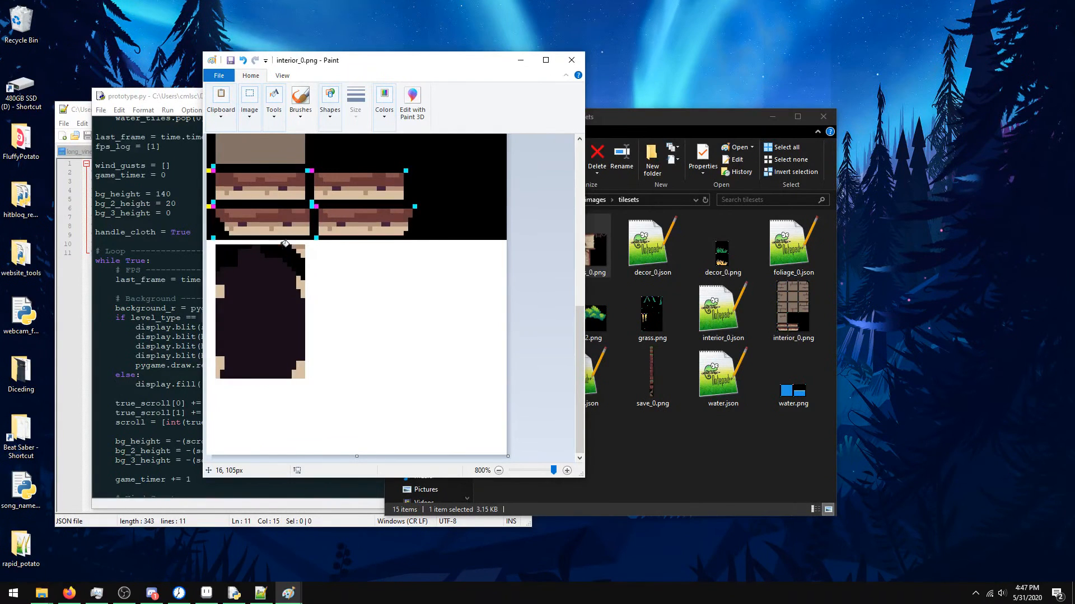
pyautogui.click(303, 248)
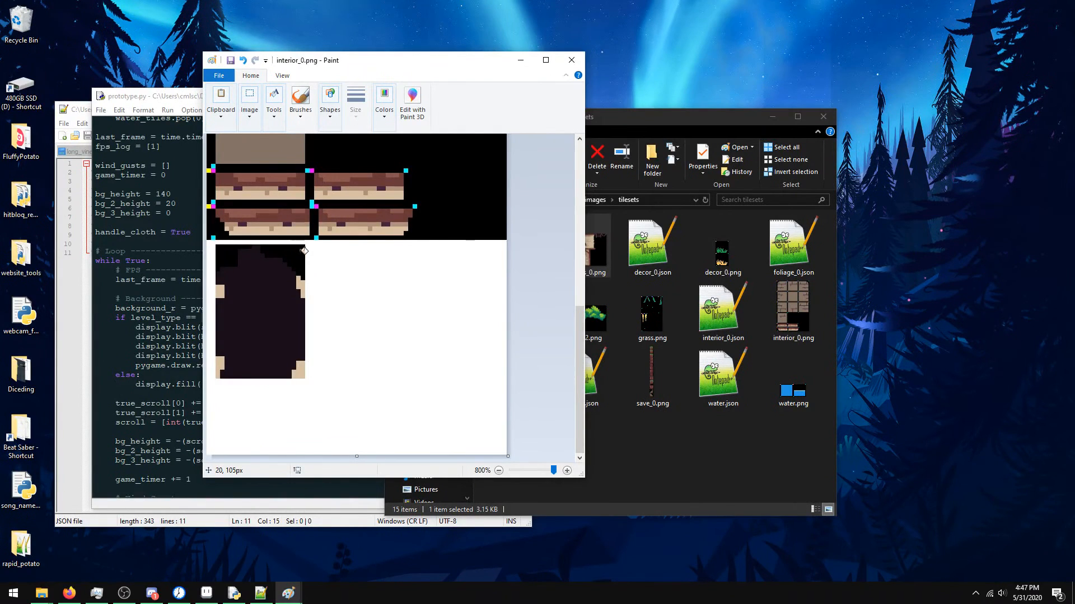
pyautogui.click(303, 284)
pyautogui.click(299, 369)
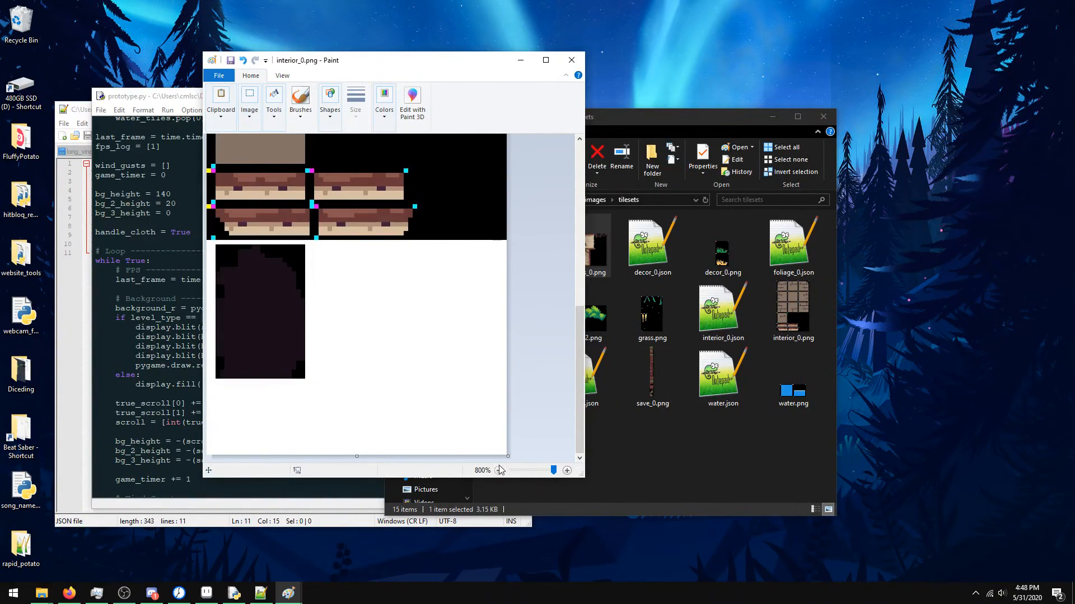
# - Trim the canvas to just below the doorway and mark the tile's corners with magenta and cyan pixels
pyautogui.moveTo(360, 458); pyautogui.dragTo(383, 379)
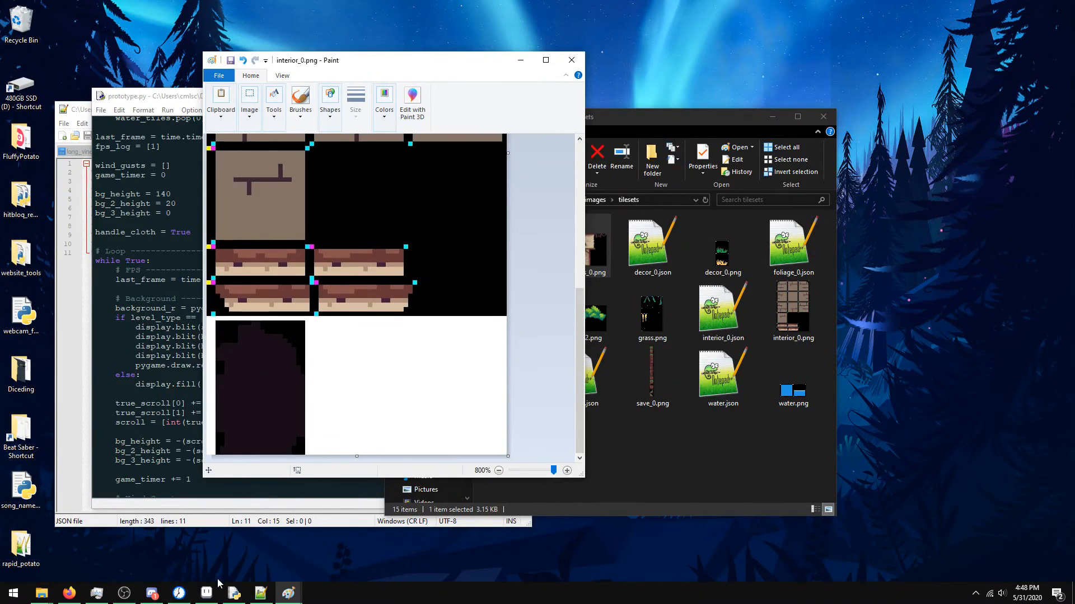
pyautogui.click(124, 593)
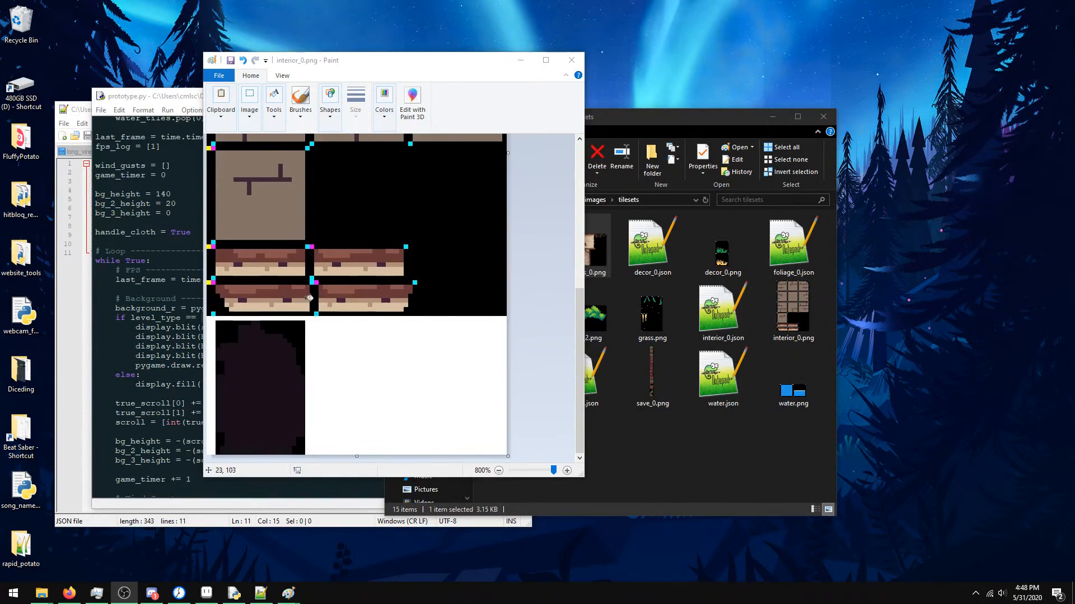
pyautogui.click(280, 129)
pyautogui.click(249, 146)
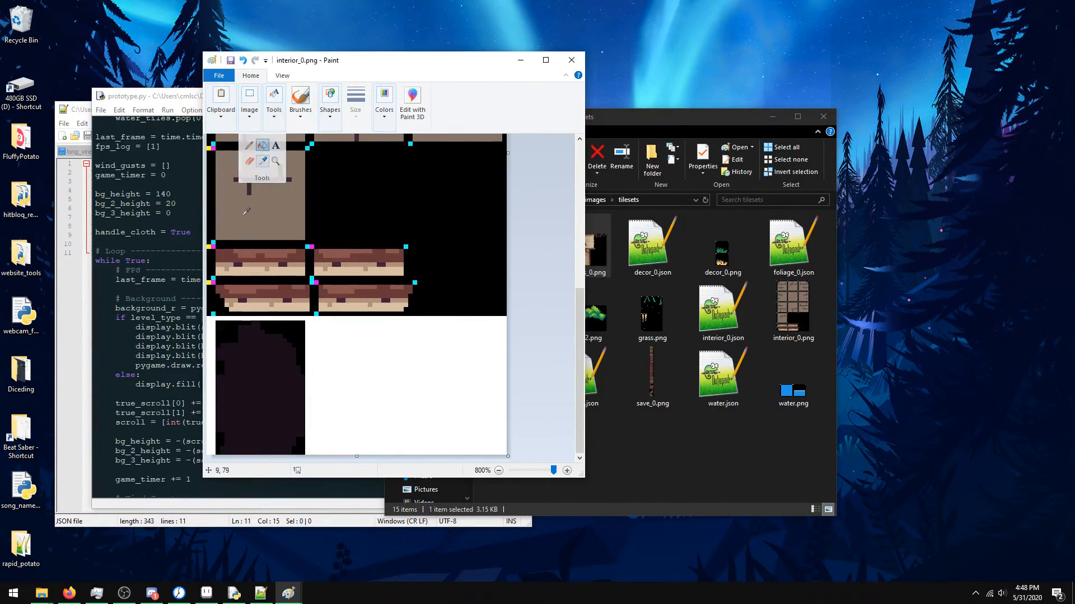
pyautogui.click(273, 112)
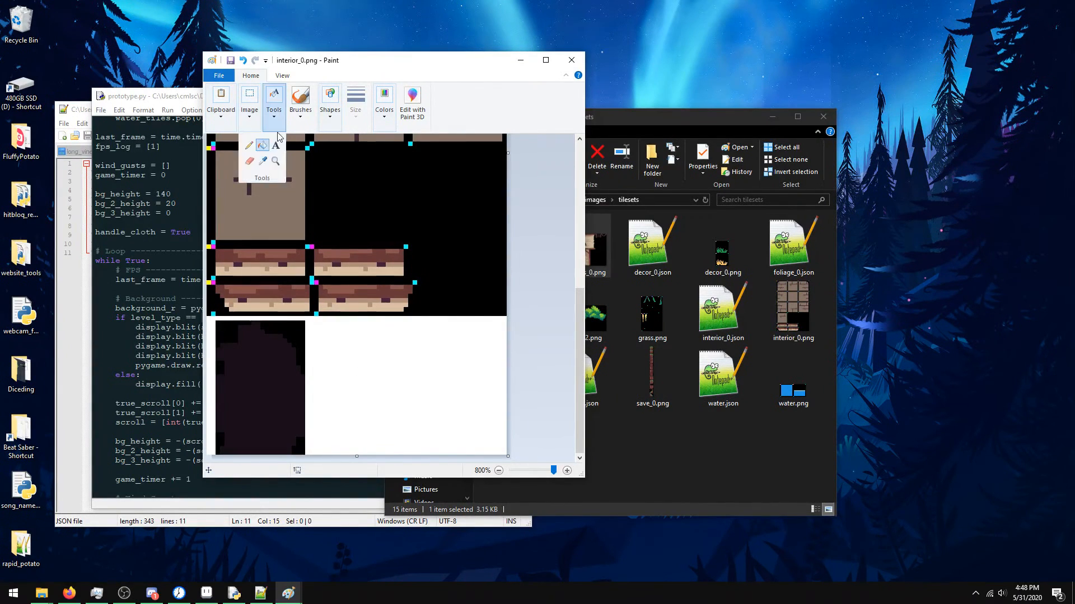
pyautogui.click(264, 162)
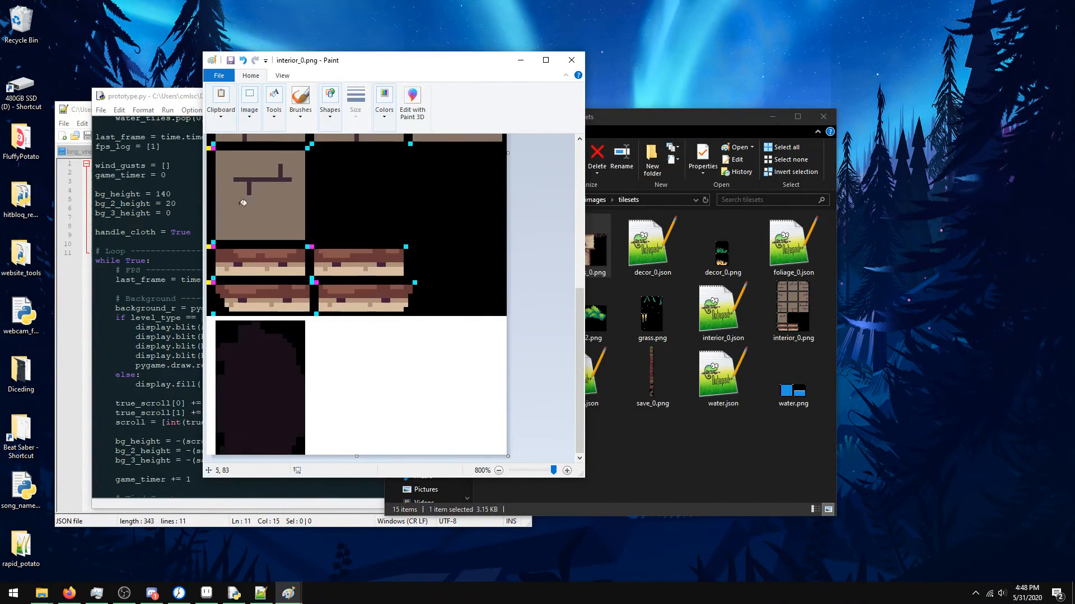
pyautogui.click(273, 109)
pyautogui.click(249, 145)
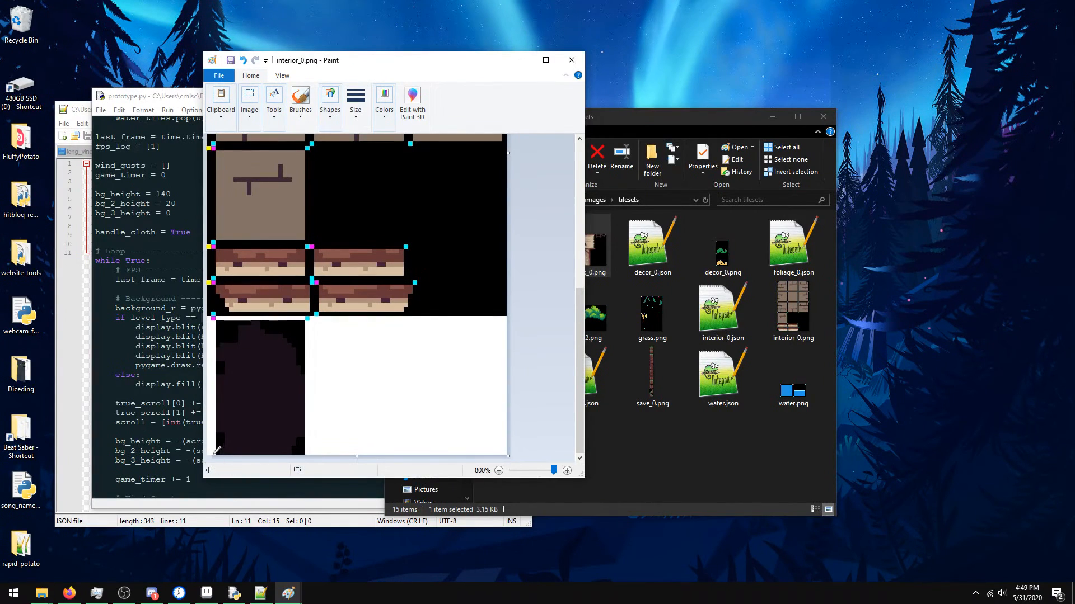
pyautogui.moveTo(357, 457); pyautogui.dragTo(356, 460)
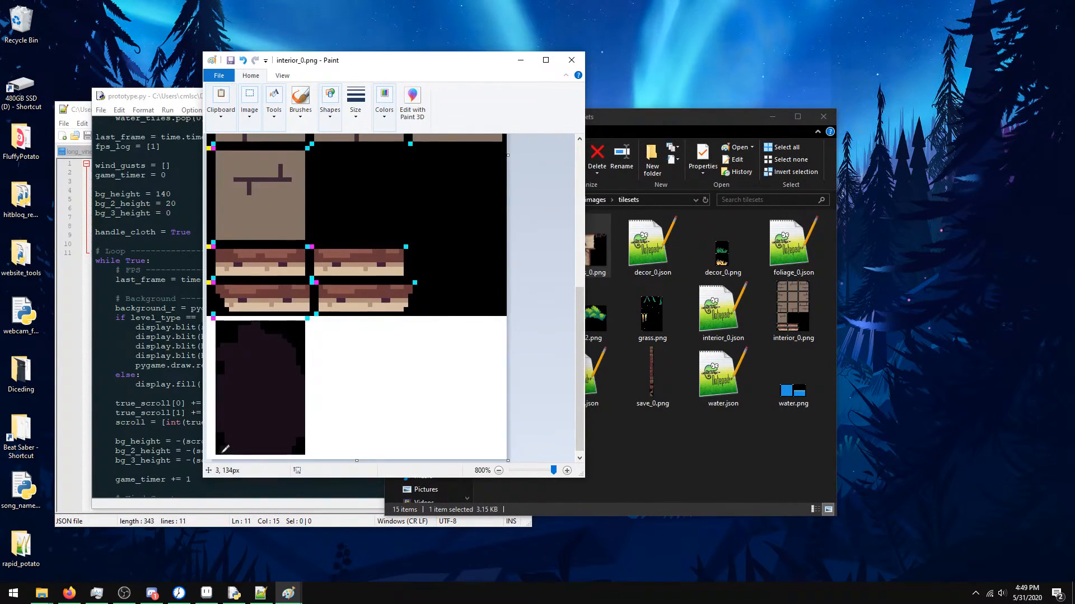
# - Pick black from the image background and fill the white areas around the doorway tile with it
pyautogui.click(274, 117)
pyautogui.click(262, 161)
pyautogui.click(443, 204)
pyautogui.click(273, 112)
pyautogui.click(262, 146)
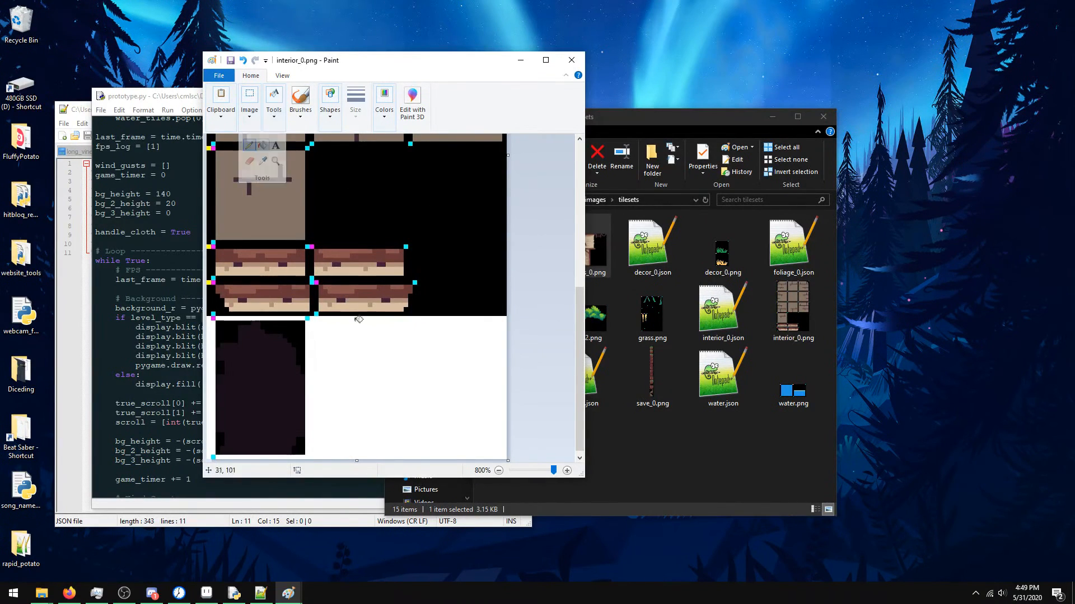
pyautogui.click(378, 361)
pyautogui.click(294, 316)
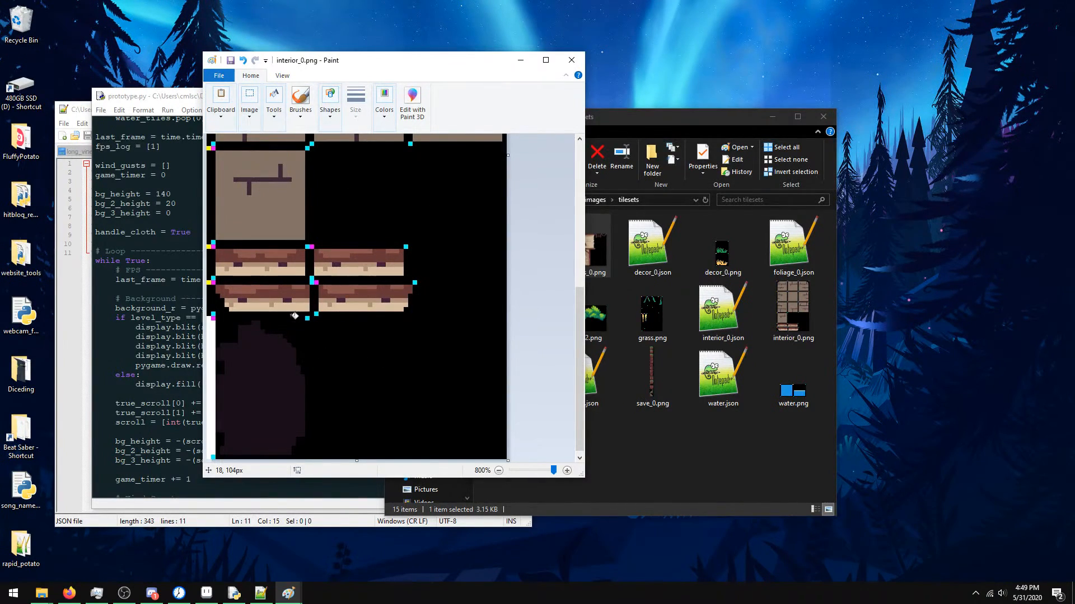
pyautogui.click(211, 344)
# - Add a yellow row marker pixel beside the doorway's magenta marker, then save and close interior_0.png
pyautogui.click(275, 108)
pyautogui.click(262, 161)
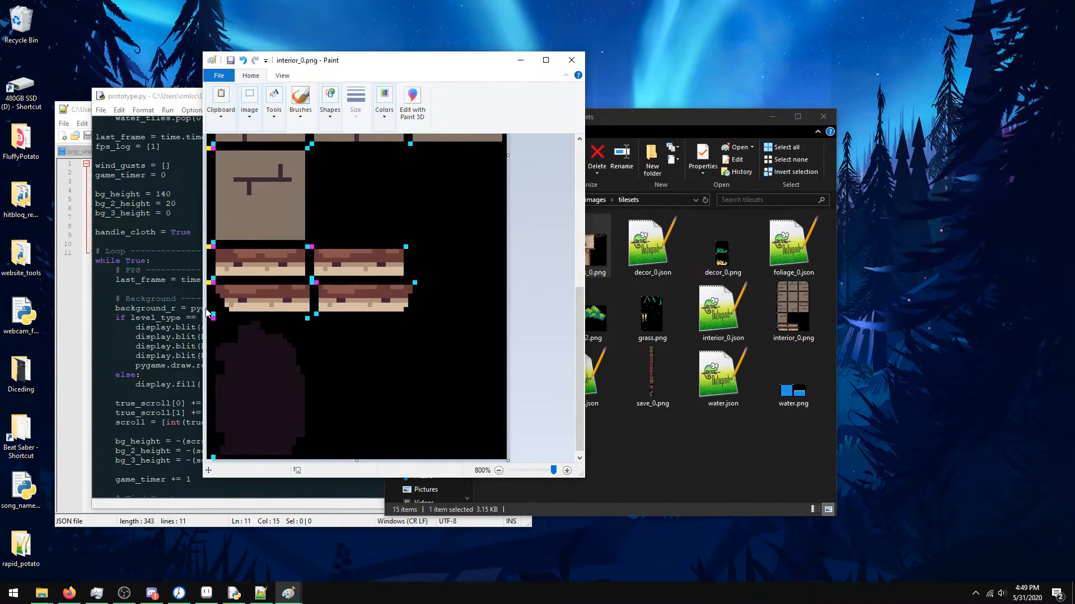
pyautogui.click(279, 123)
pyautogui.click(249, 147)
pyautogui.hotkey('ctrl', 's')
pyautogui.scroll(-1, 428, 332)
pyautogui.click(574, 59)
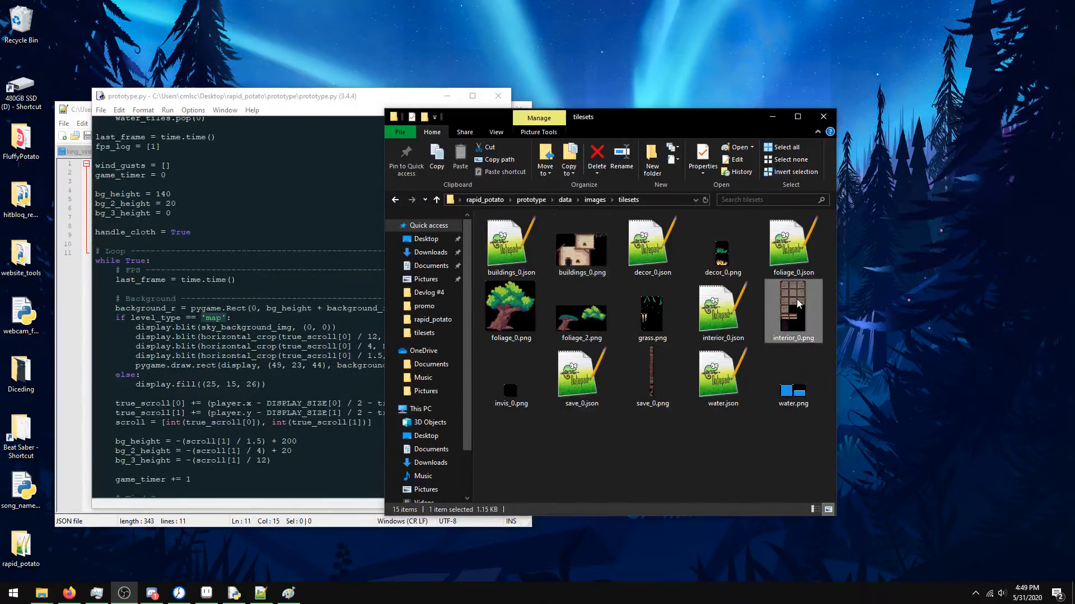
# - Copy the edited interior_0.png into the rapid_potato/img folder, replacing the existing file
pyautogui.click(495, 201)
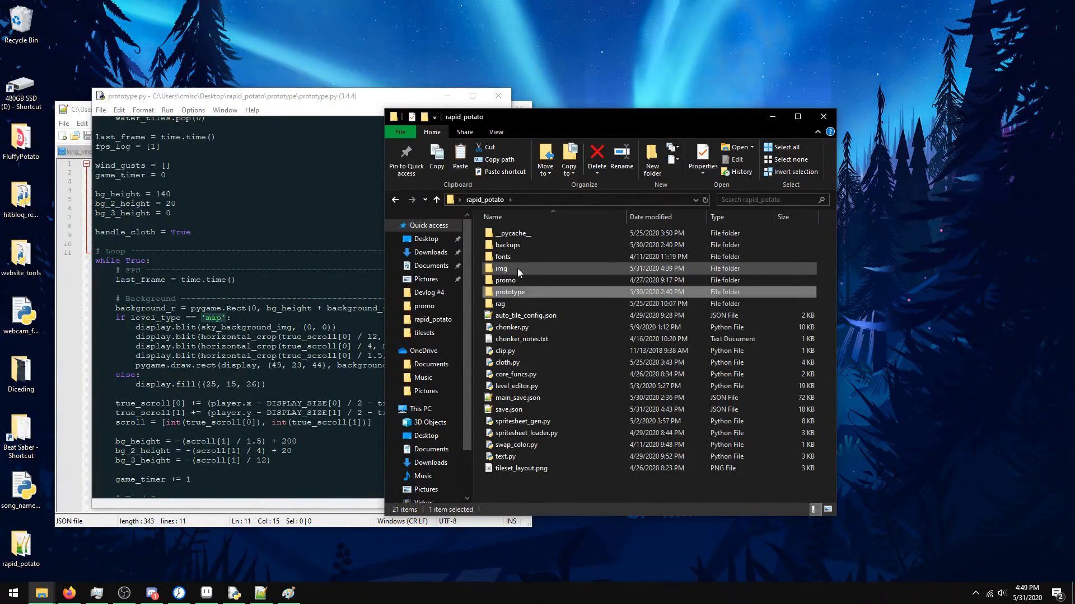
pyautogui.doubleClick(517, 268)
pyautogui.hotkey('ctrl', 'v')
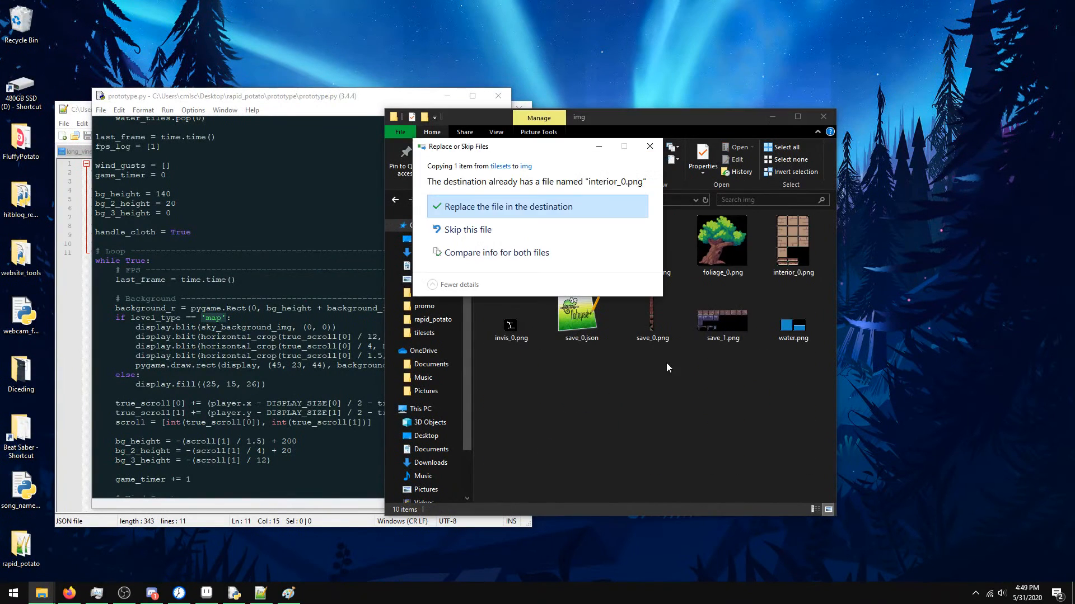
pyautogui.click(506, 206)
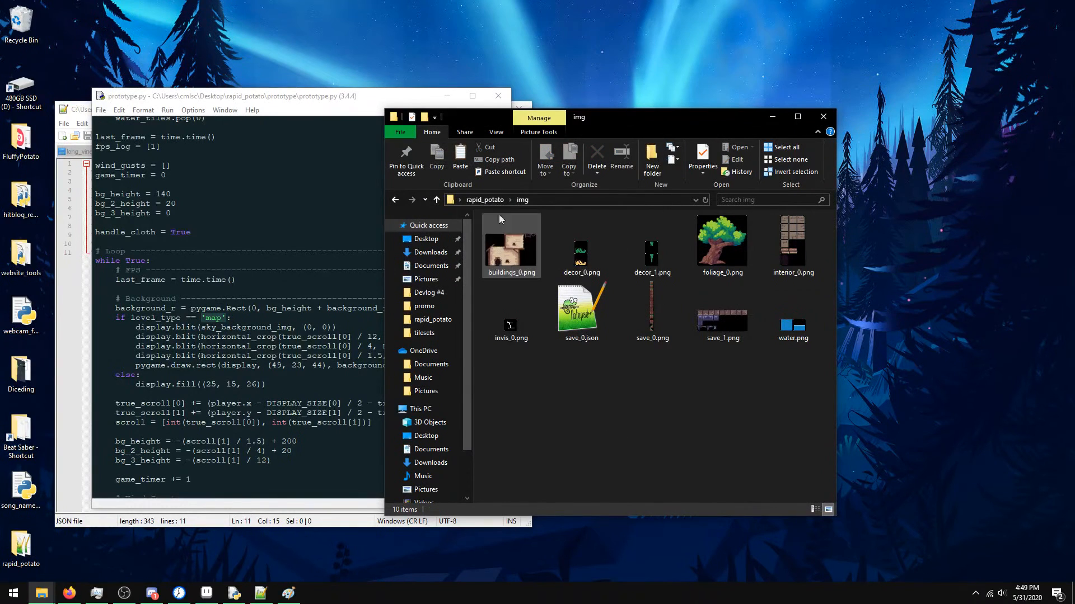
# - Run level_editor.py, check the interior_0 tileset for the new doorway tile, and close the editor
pyautogui.click(494, 199)
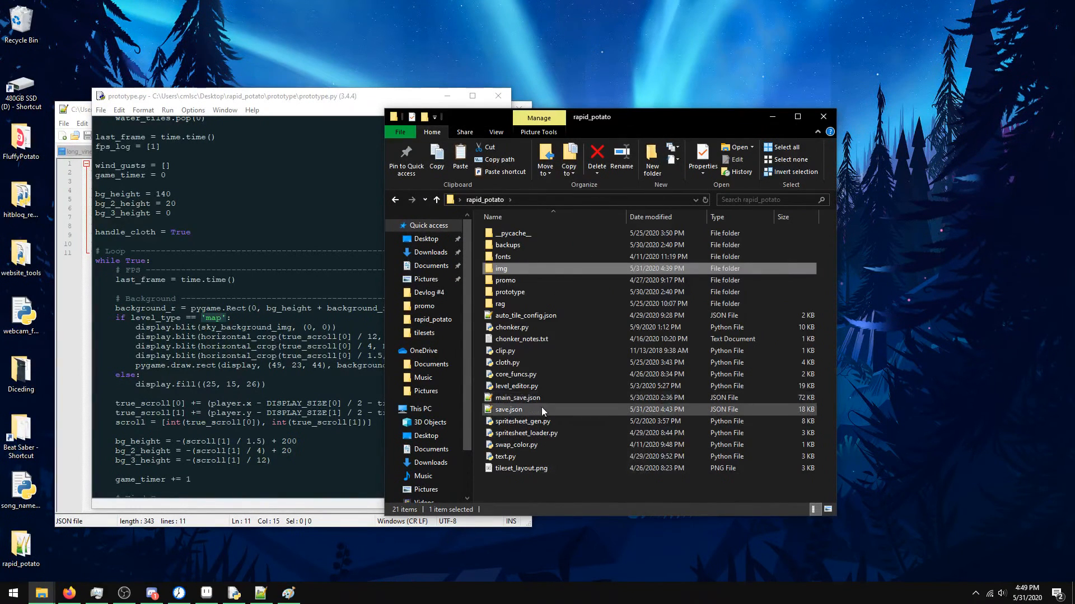
pyautogui.doubleClick(530, 387)
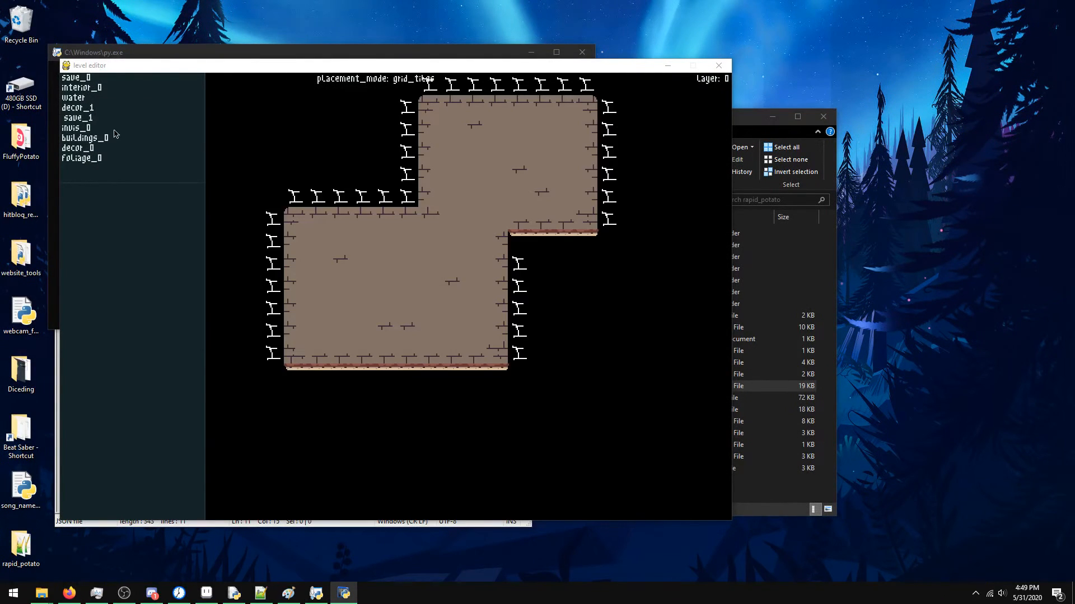
pyautogui.click(87, 88)
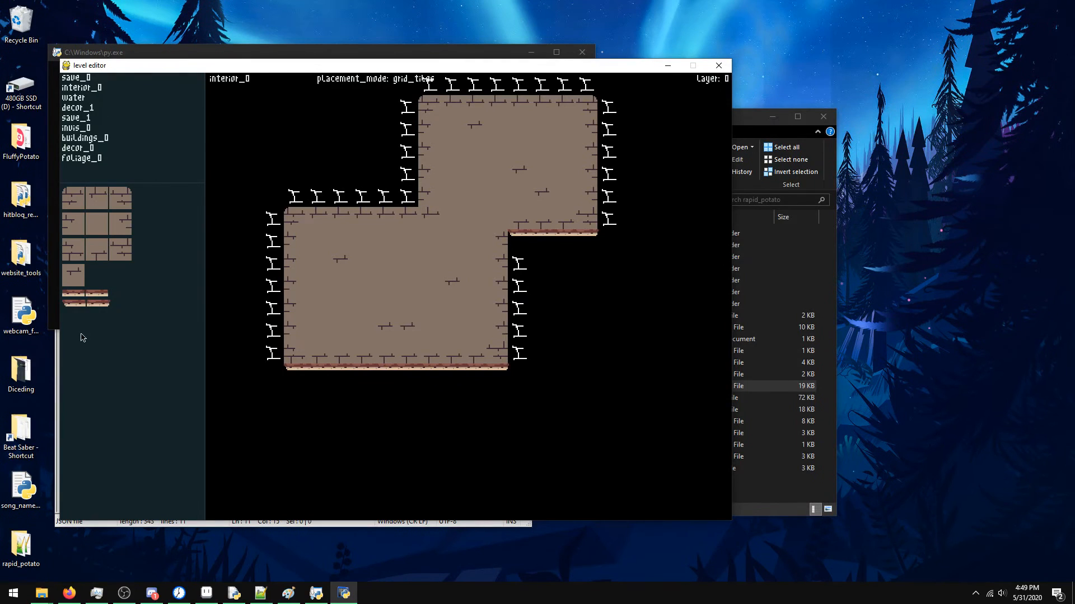
pyautogui.click(587, 53)
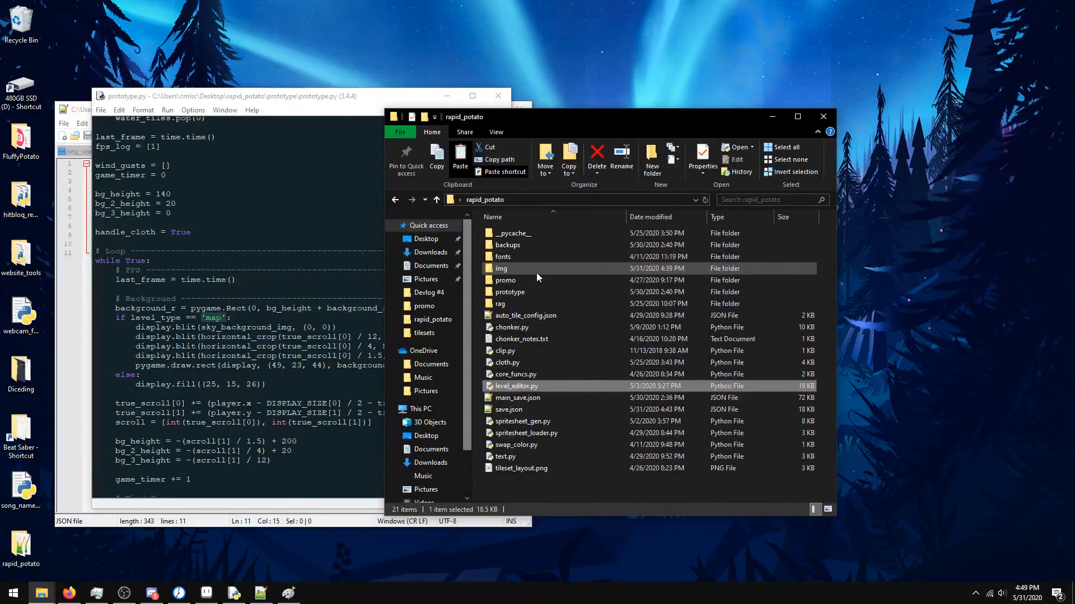
# - Open img/interior_0.png and paint over the extra yellow beside the doorway's row marker with the background black, then save and close it
pyautogui.click(536, 273)
pyautogui.doubleClick(536, 273)
pyautogui.doubleClick(788, 237)
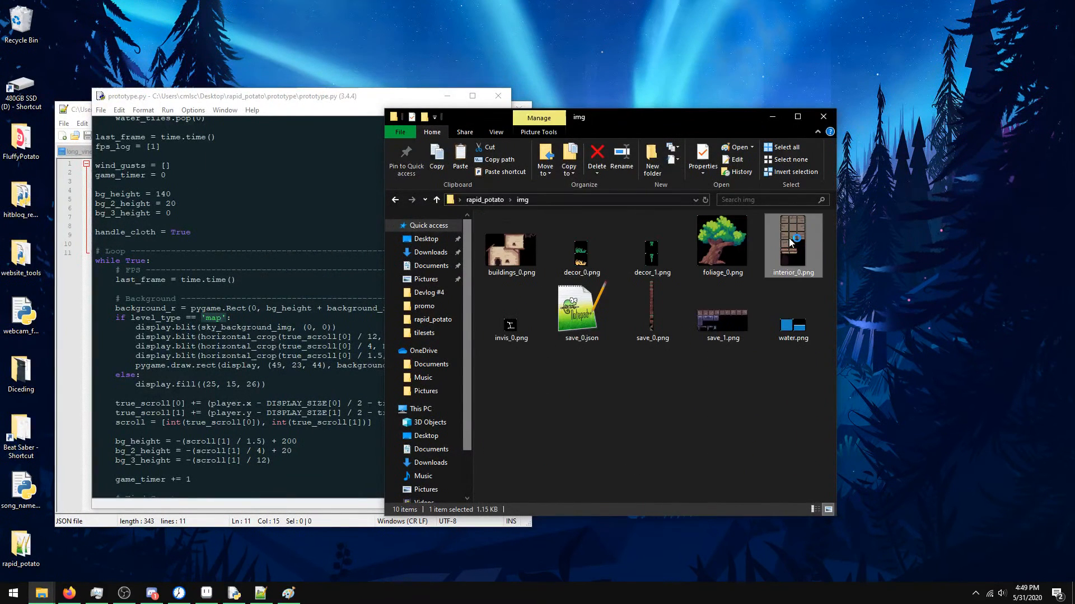
pyautogui.click(273, 103)
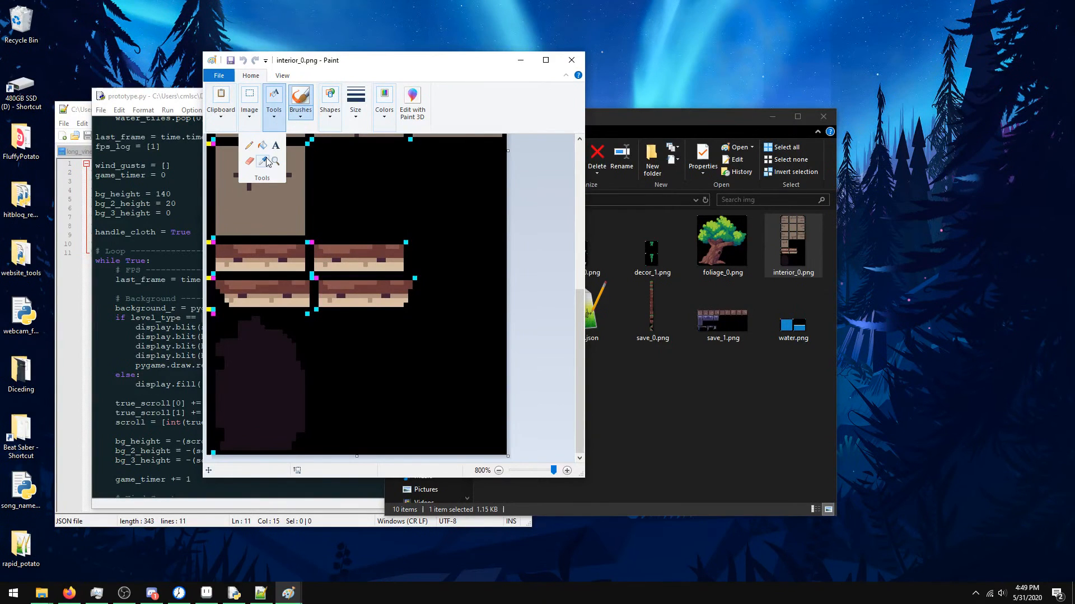
pyautogui.click(302, 112)
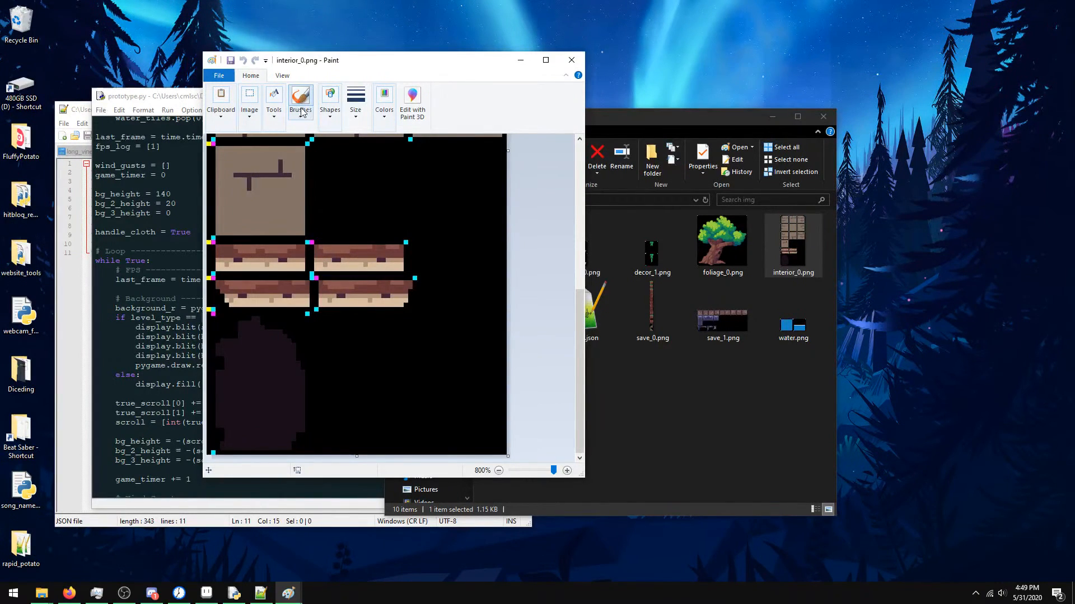
pyautogui.click(302, 113)
pyautogui.click(279, 115)
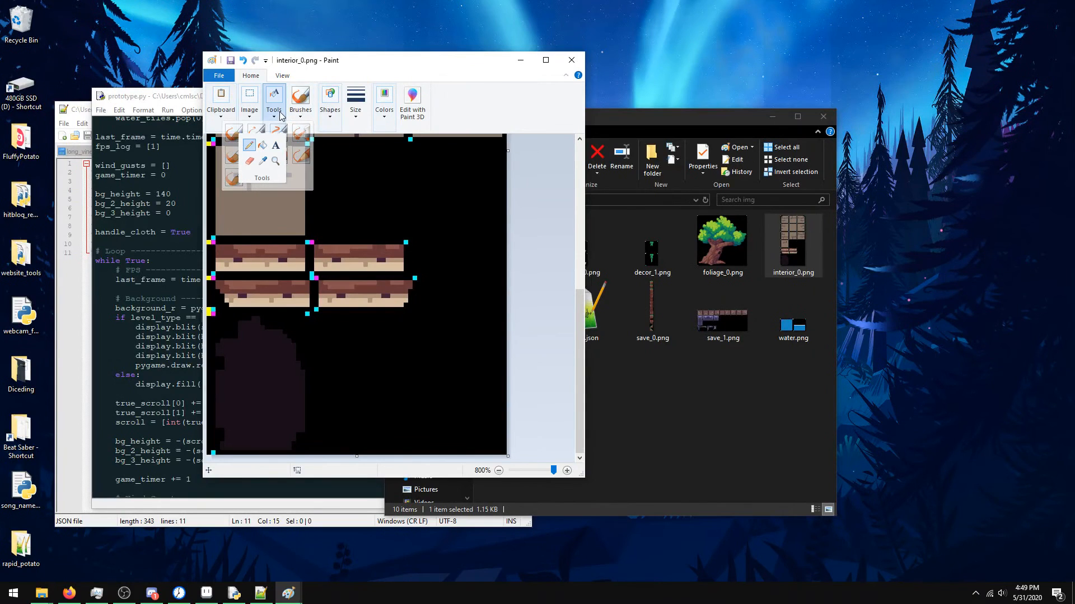
pyautogui.click(262, 160)
pyautogui.click(345, 343)
pyautogui.hotkey('ctrl', 's')
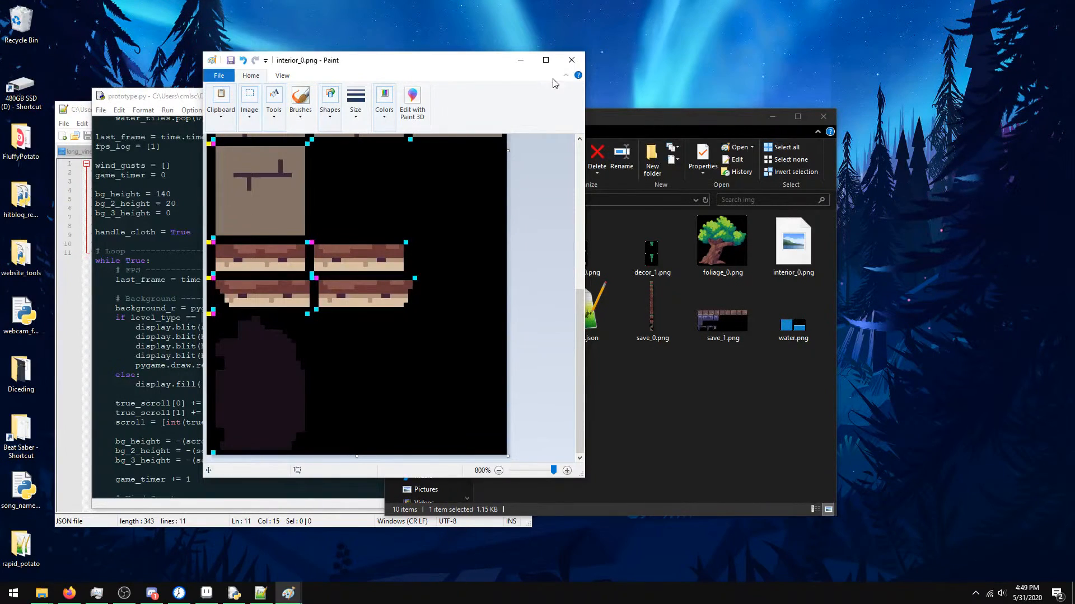
pyautogui.hotkey('alt', 'F4')
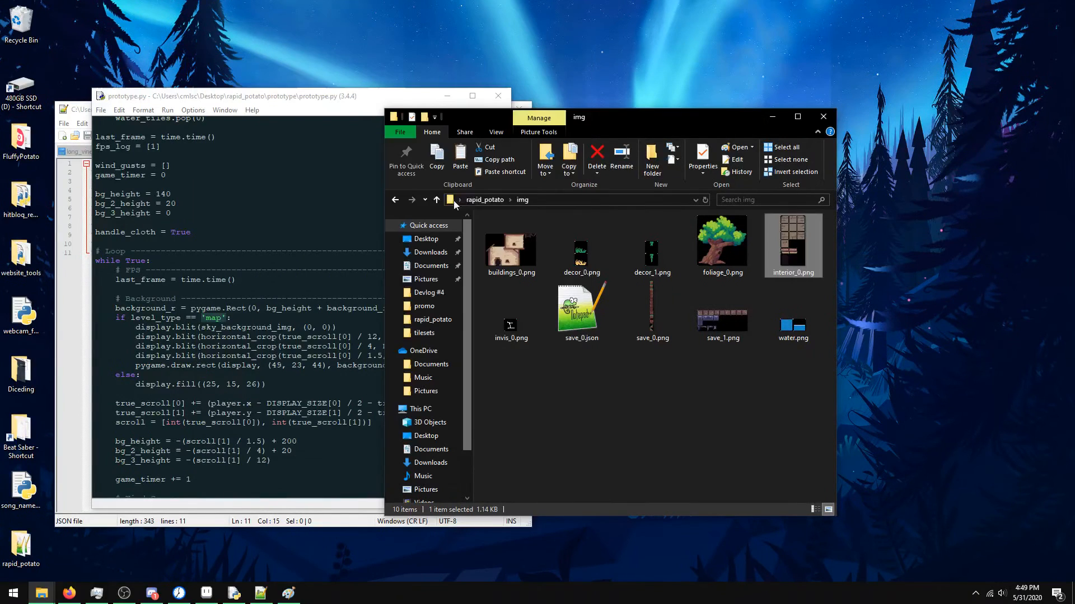
# - Paste the corrected interior_0.png into prototype/data/images/tilesets, replacing the existing file
pyautogui.click(484, 200)
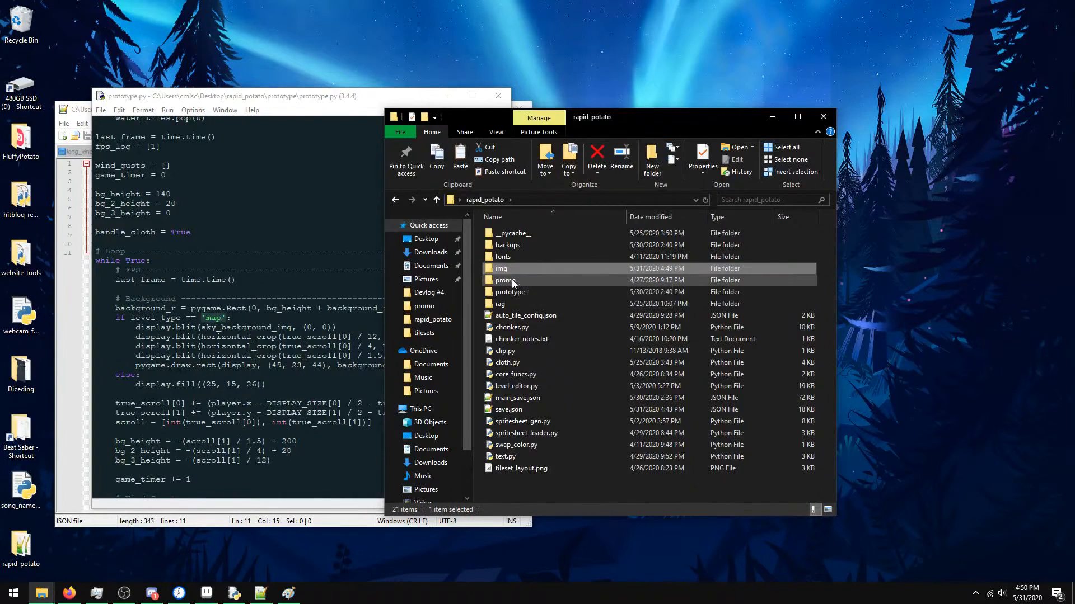
pyautogui.doubleClick(509, 293)
pyautogui.doubleClick(518, 246)
pyautogui.doubleClick(518, 245)
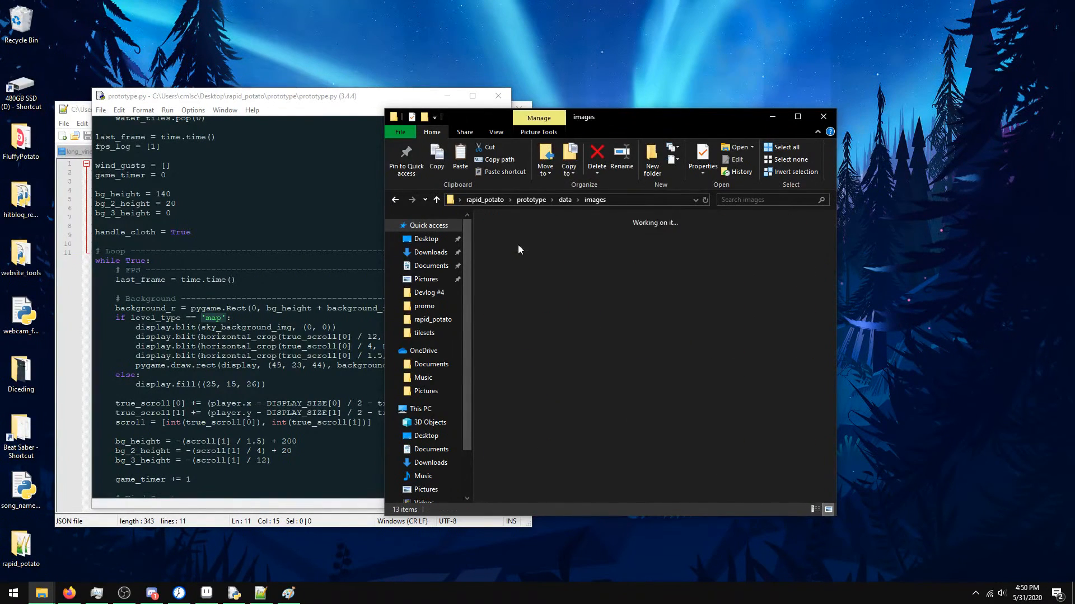
pyautogui.click(511, 303)
pyautogui.doubleClick(510, 303)
pyautogui.hotkey('ctrl', 'v')
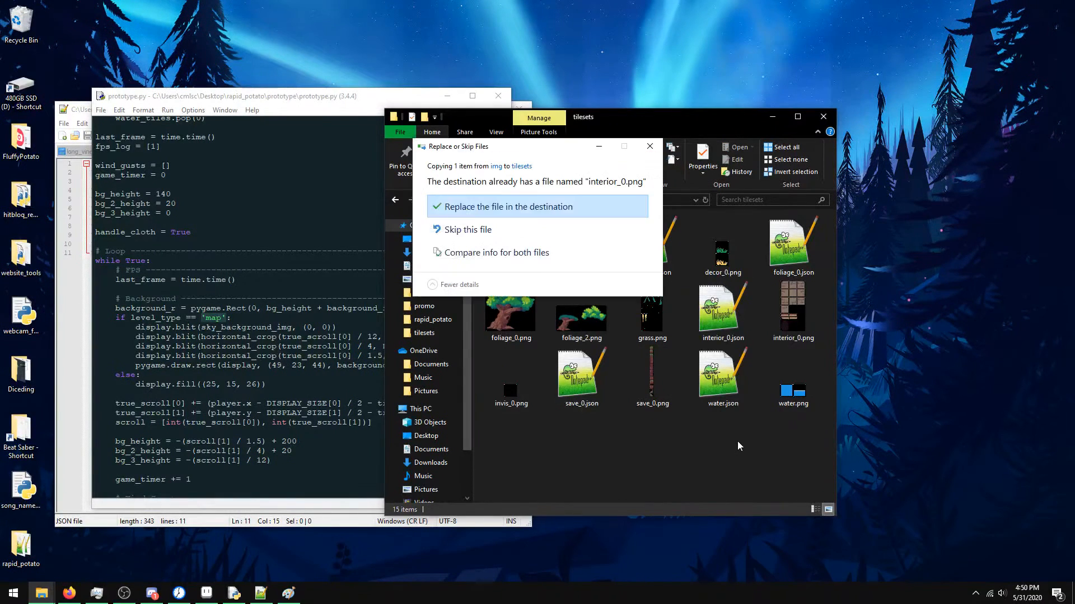
pyautogui.click(511, 209)
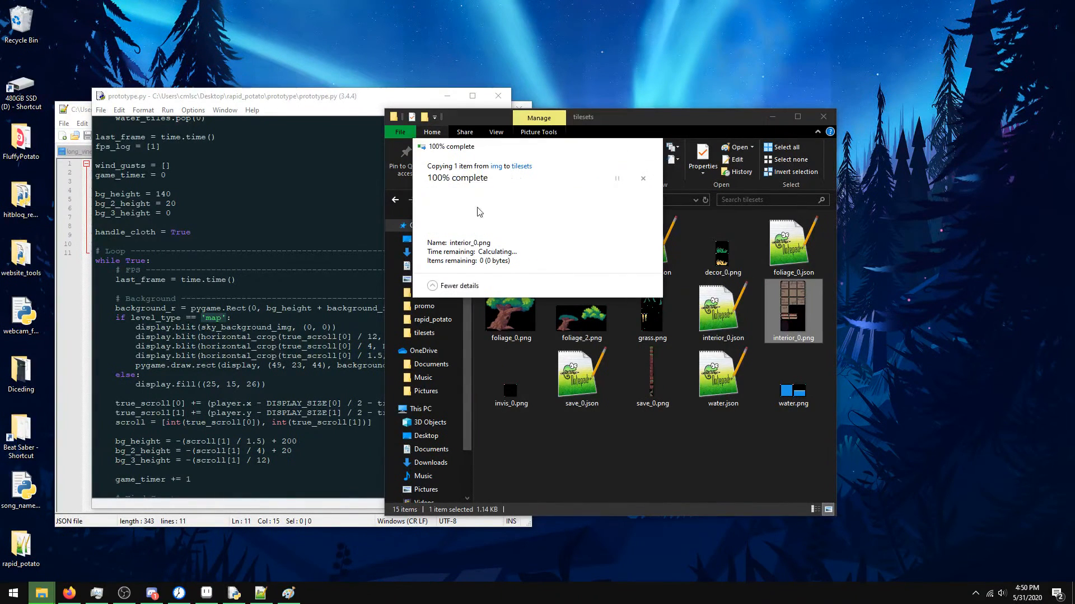
# - Run level_editor.py from the rapid_potato folder, load the save.json map, and show the interior_0 tileset
pyautogui.click(475, 199)
pyautogui.doubleClick(542, 384)
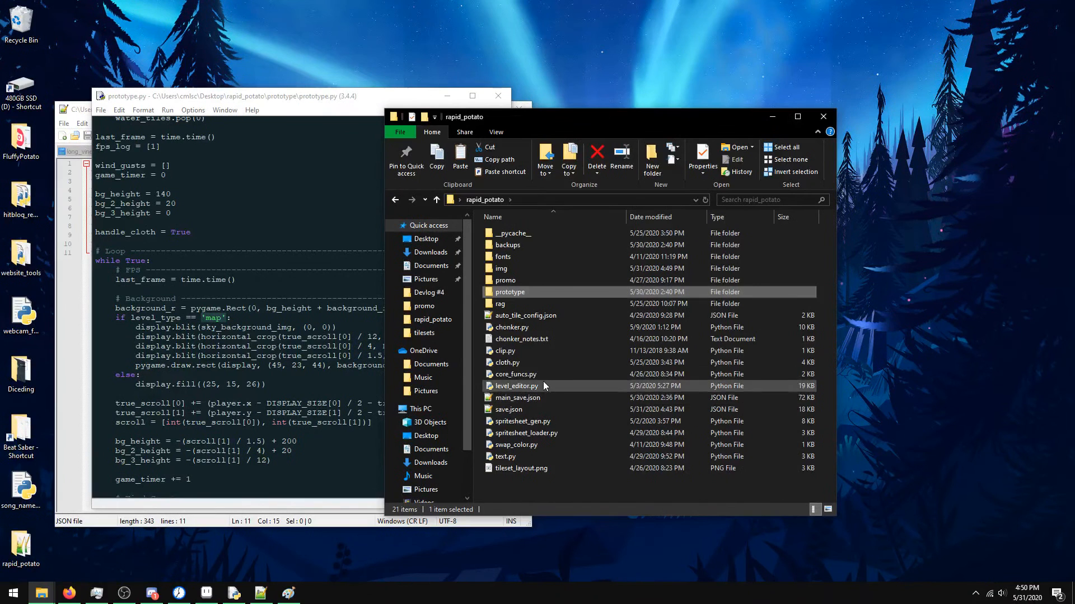
pyautogui.press('i')
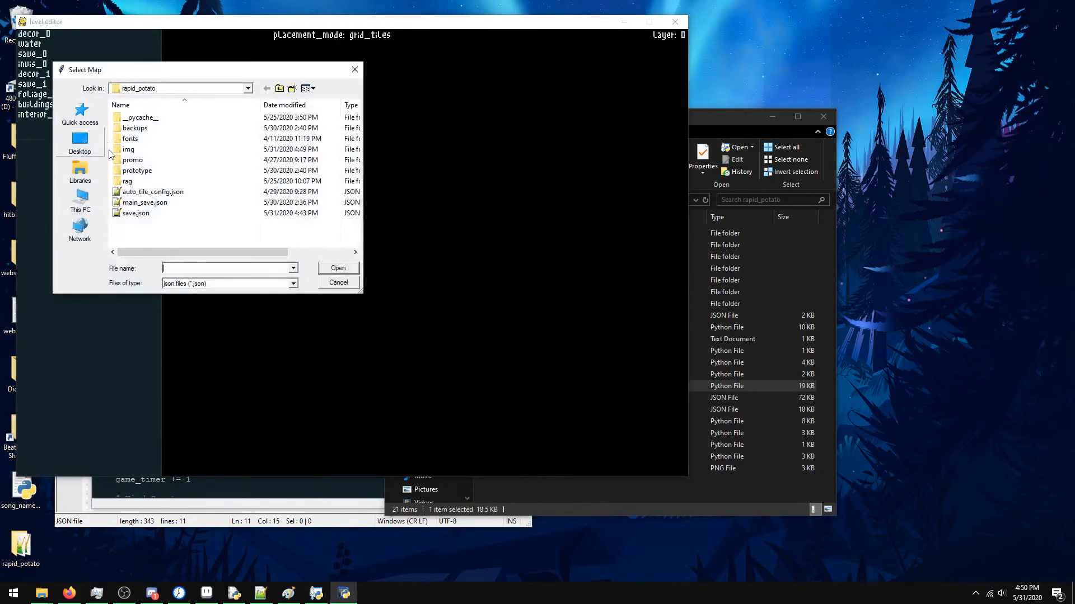
pyautogui.doubleClick(156, 214)
pyautogui.click(38, 115)
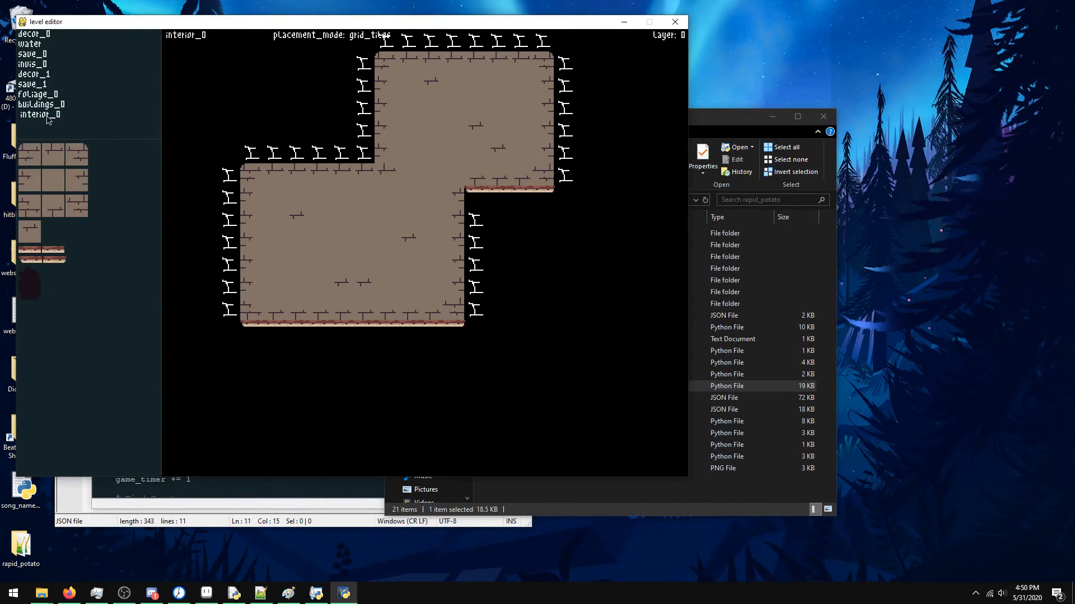
# - Place the doorway tile off-grid on layer -1, standing on the lower room's floor near its left wall, then save the map and close the editor
pyautogui.click(34, 286)
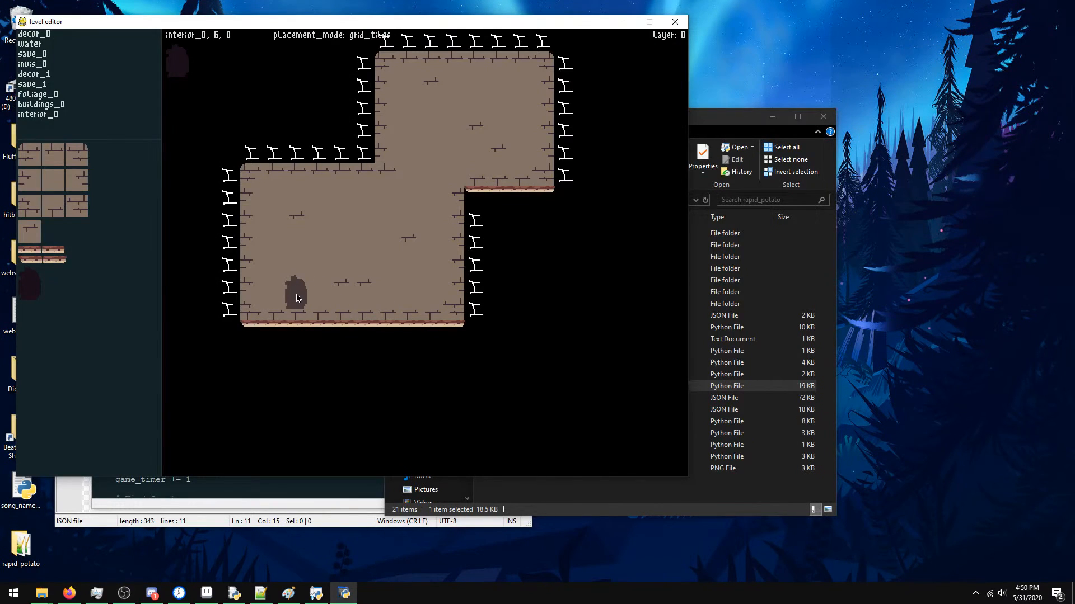
pyautogui.press('g')
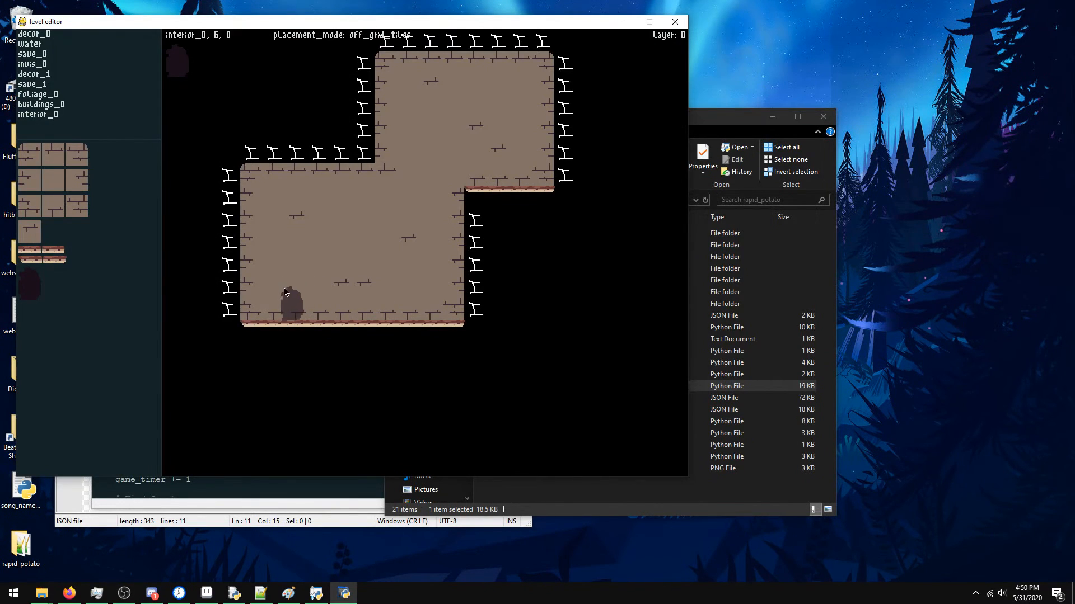
pyautogui.scroll(-1, 285, 290)
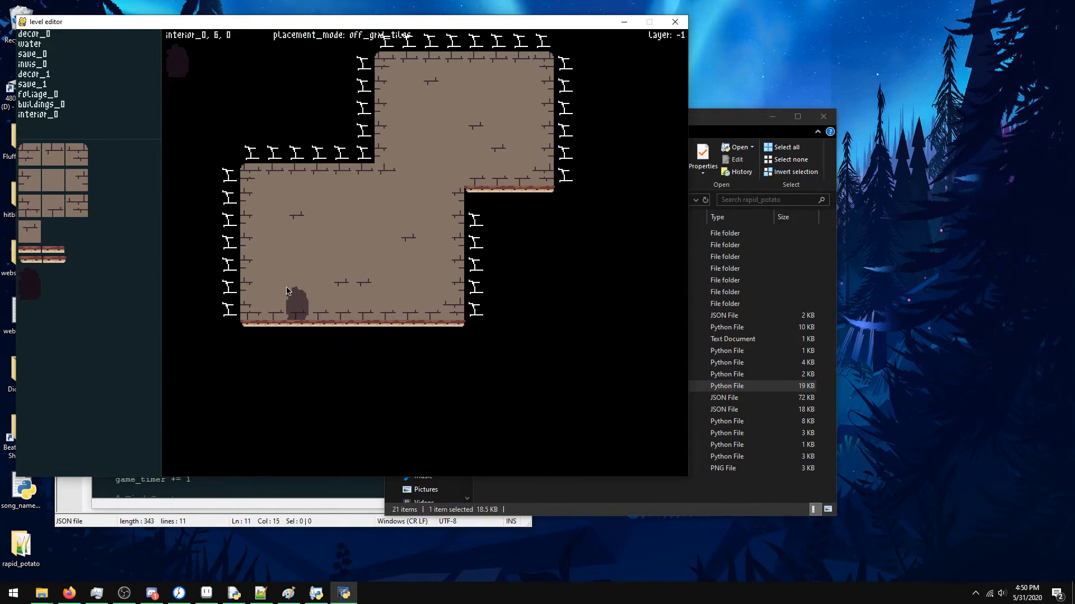
pyautogui.click(287, 290)
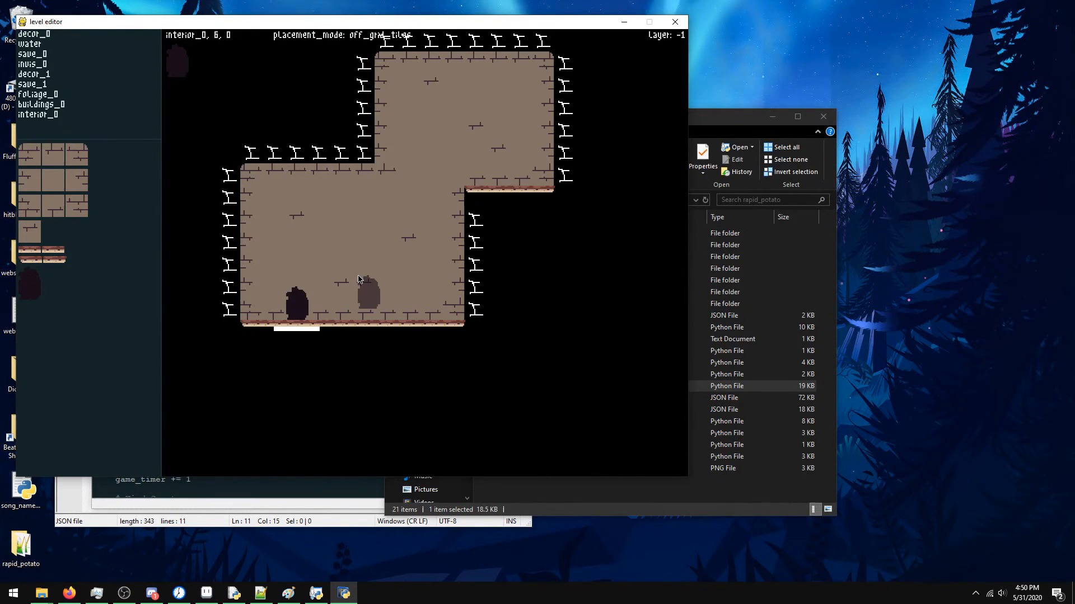
pyautogui.press('w')
pyautogui.press('a')
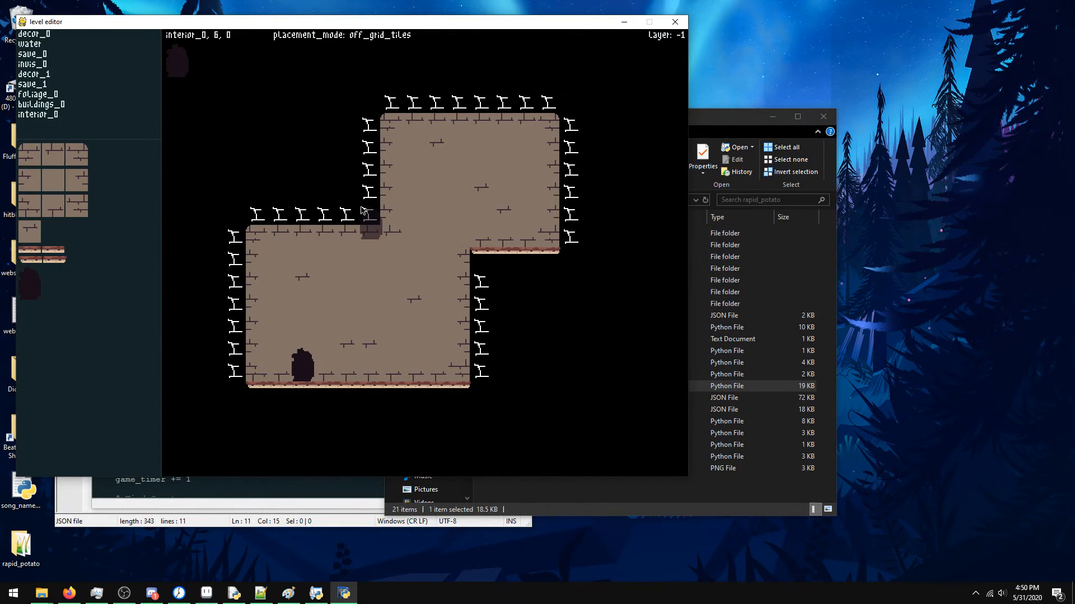
pyautogui.press('Escape')
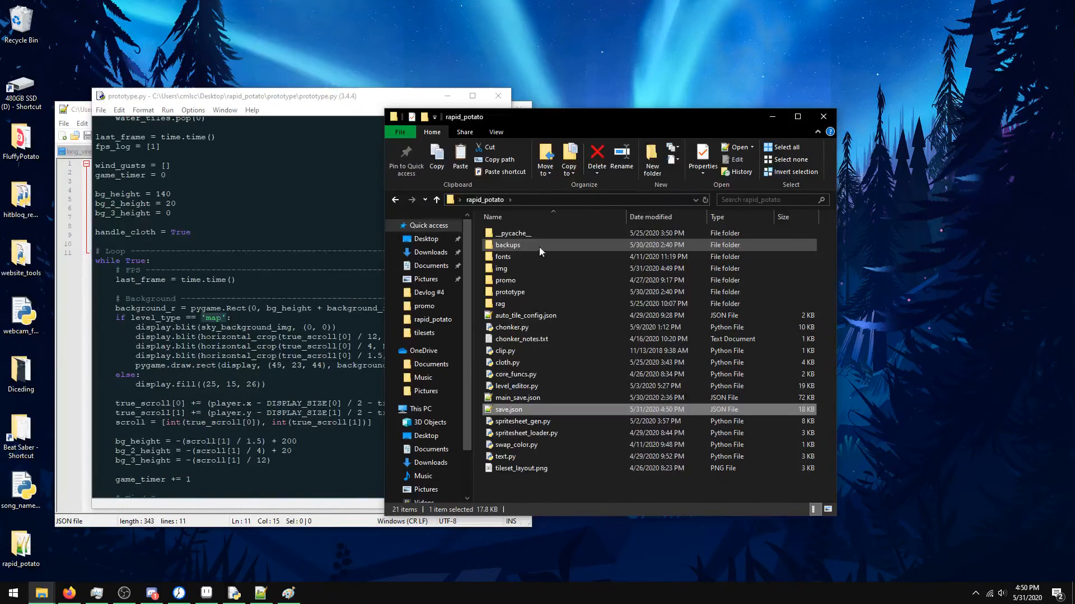
# - Copy the updated save.json into prototype/data/maps and delete the old house_0.json there
pyautogui.doubleClick(532, 291)
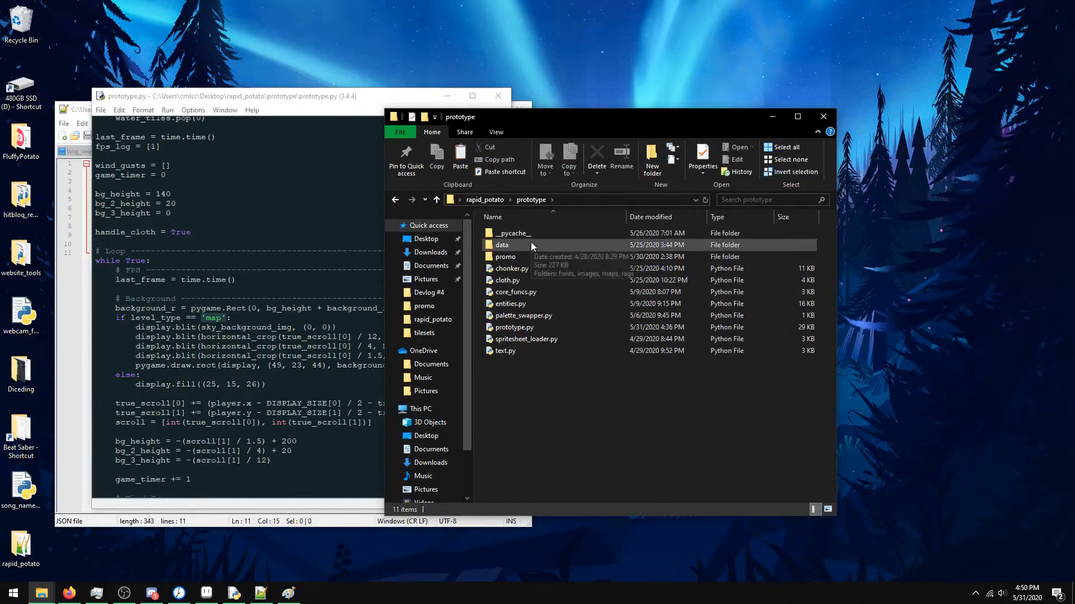
pyautogui.doubleClick(531, 242)
pyautogui.doubleClick(531, 242)
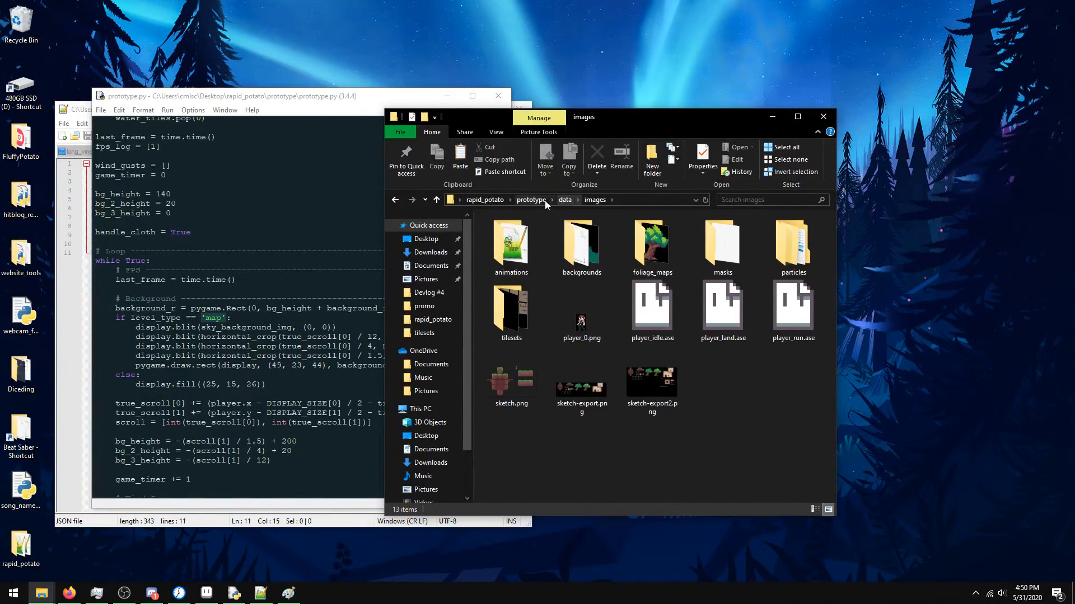
pyautogui.click(563, 200)
pyautogui.doubleClick(512, 257)
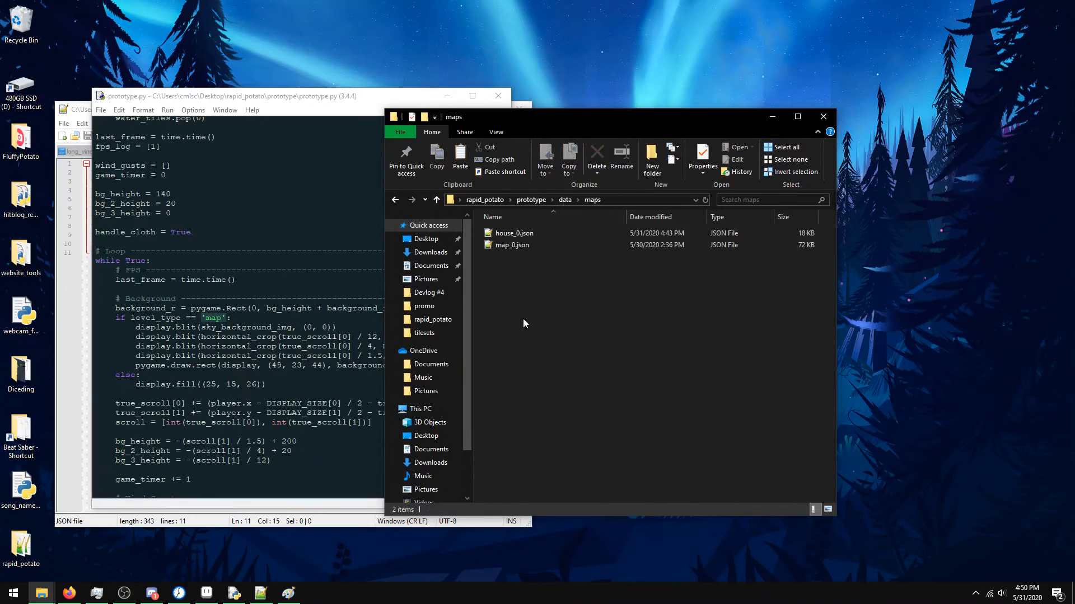
pyautogui.click(526, 234)
pyautogui.rightClick(526, 234)
pyautogui.click(435, 414)
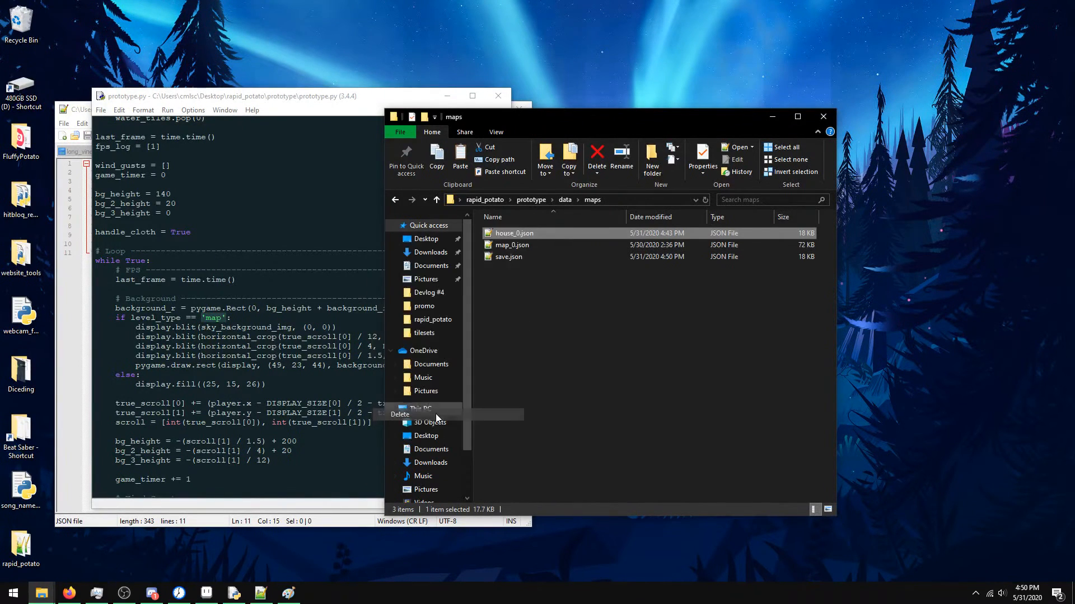
pyautogui.press('Return')
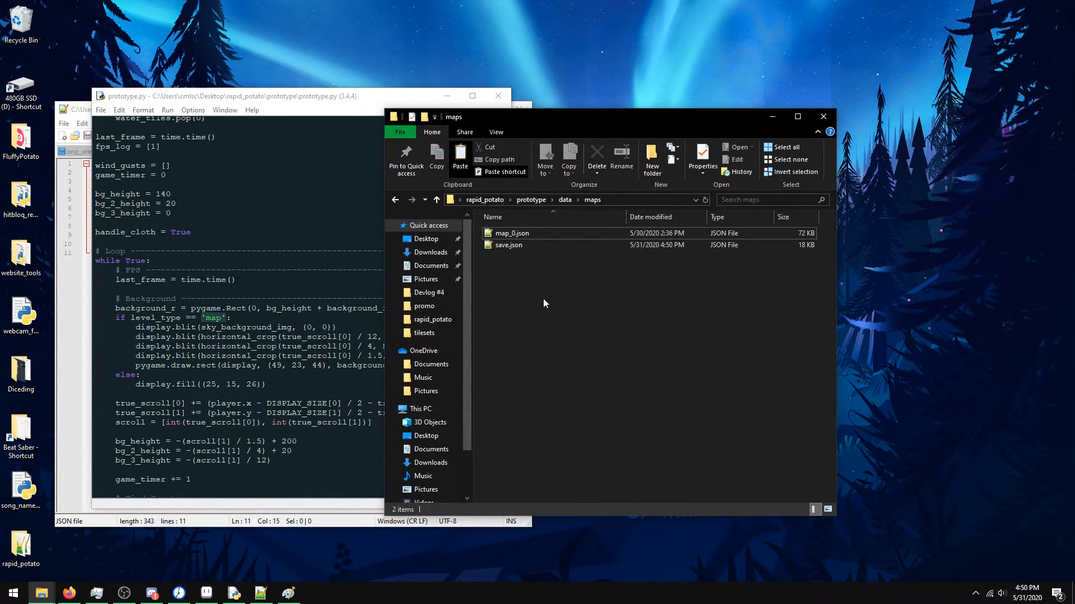
# - Rename the copied save.json in the maps folder as house_0.json
pyautogui.rightClick(537, 246)
pyautogui.click(415, 442)
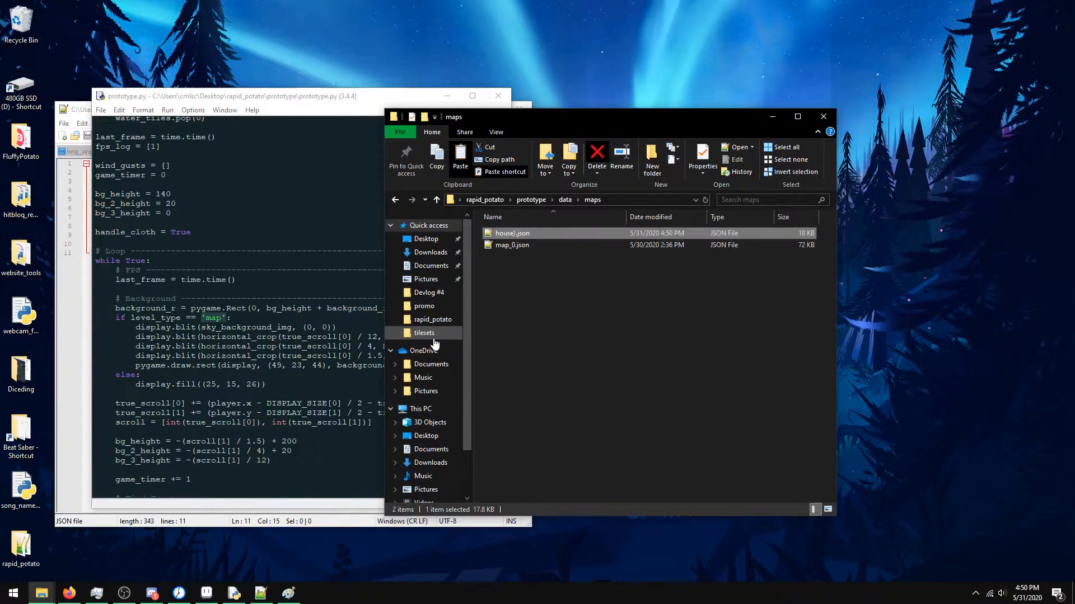
pyautogui.hotkey('alt', 'Tab')
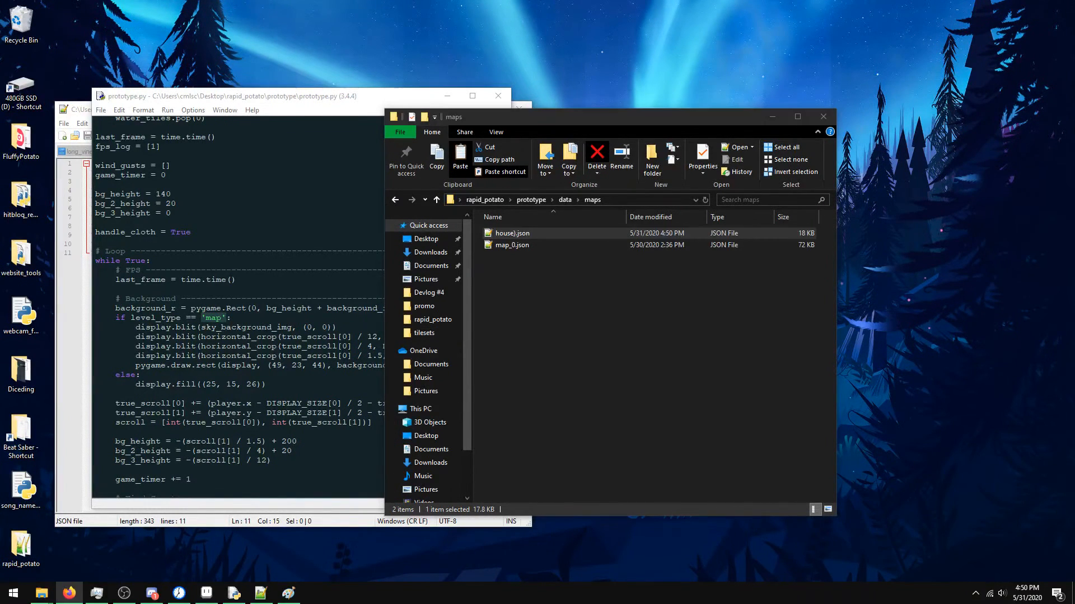
pyautogui.click(522, 237)
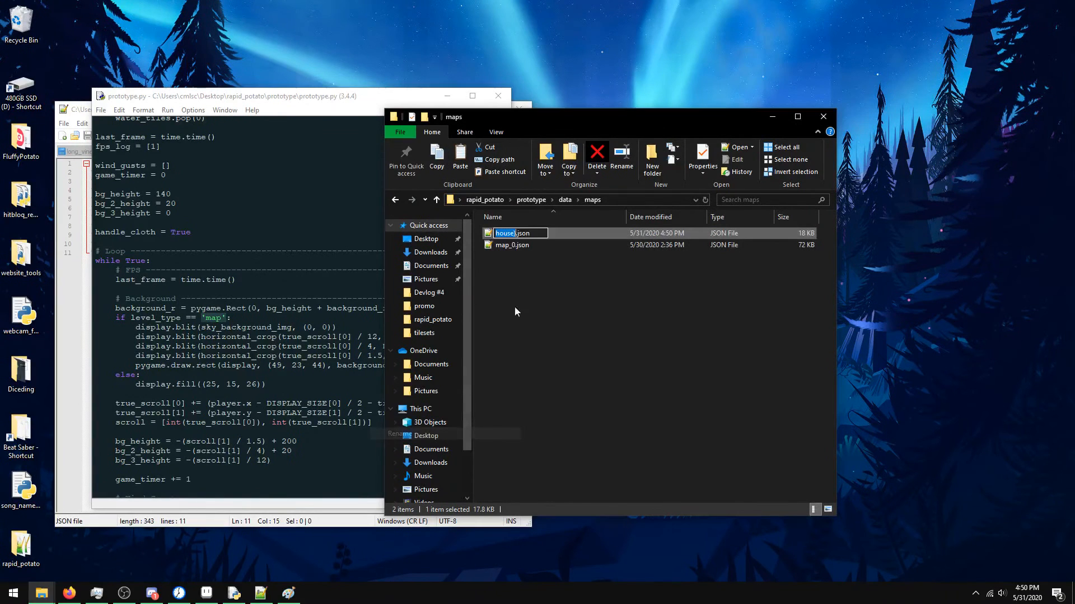
pyautogui.press('BackSpace')
pyautogui.write('_0')
pyautogui.press('Return')
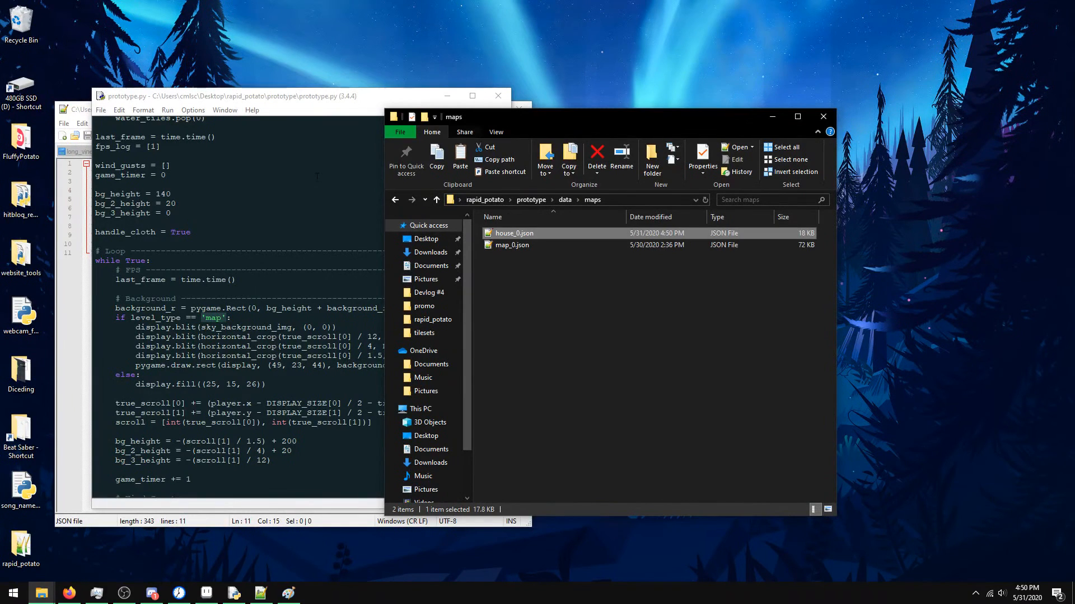
# - Run prototype.py, walk the player past the new doorway in the house interior to check it, and close the game
pyautogui.click(415, 97)
pyautogui.click(667, 291)
pyautogui.click(356, 280)
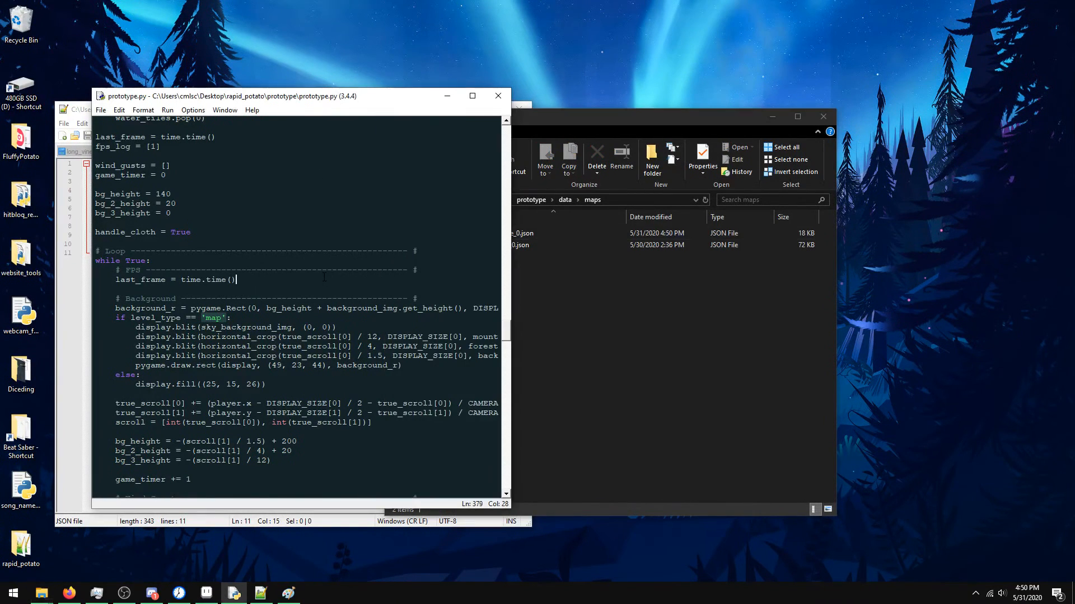
pyautogui.press('F5')
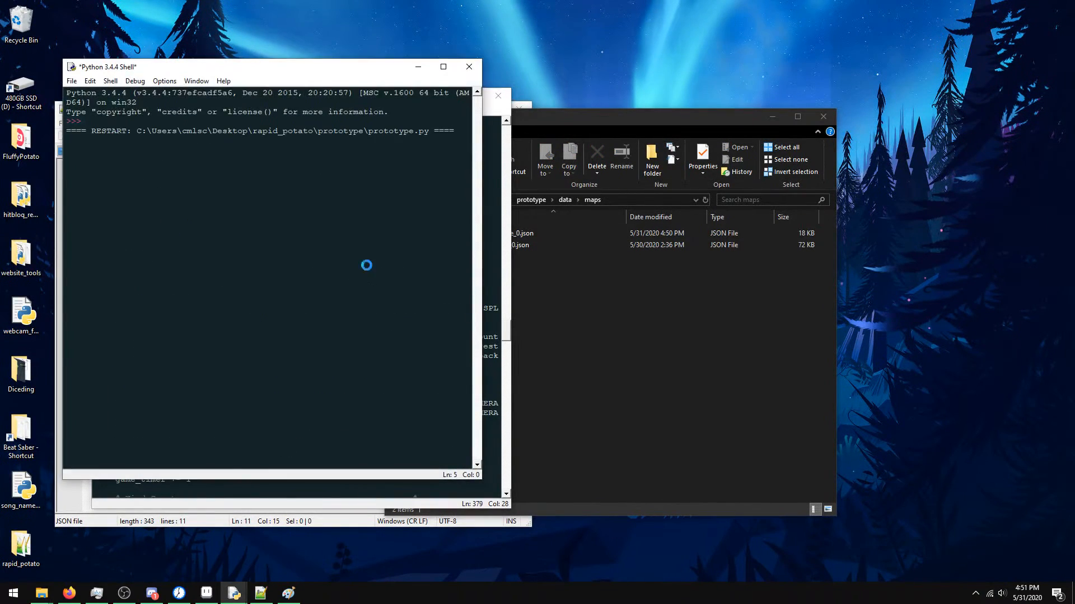
pyautogui.press('Left')
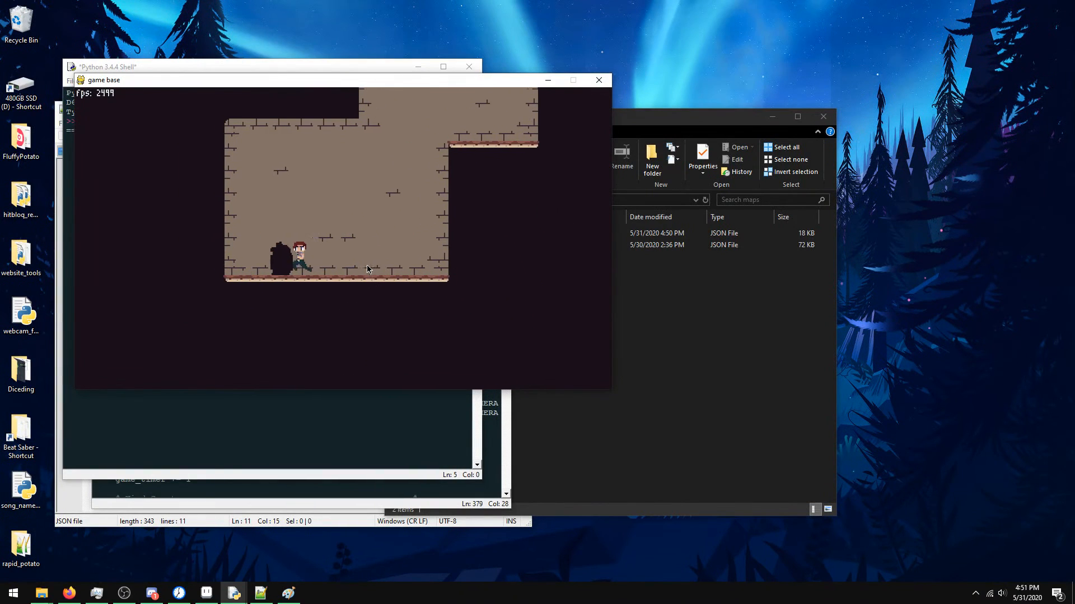
pyautogui.press('Right')
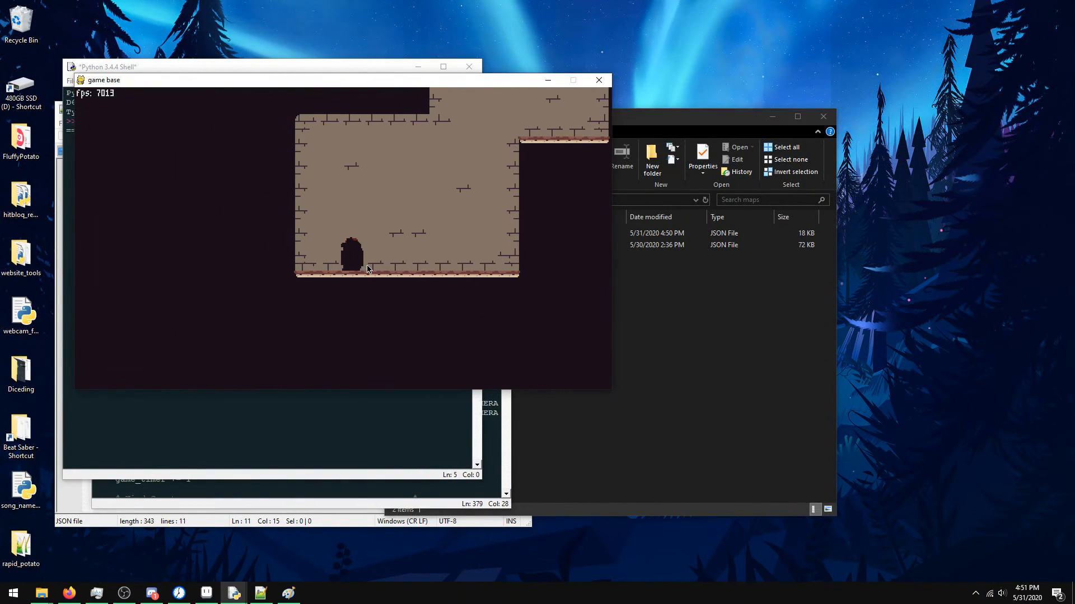
pyautogui.click(471, 66)
pyautogui.click(531, 335)
pyautogui.click(619, 362)
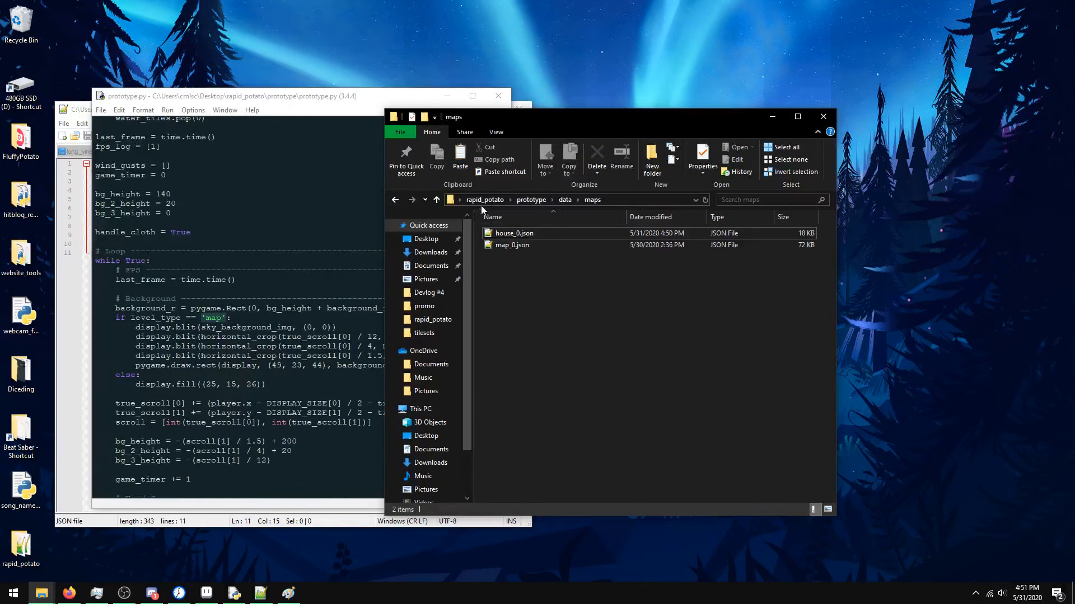
# - Run level_editor.py from the rapid_potato folder, load the saved house map and pick the dark doorway tile from interior_0
pyautogui.click(482, 199)
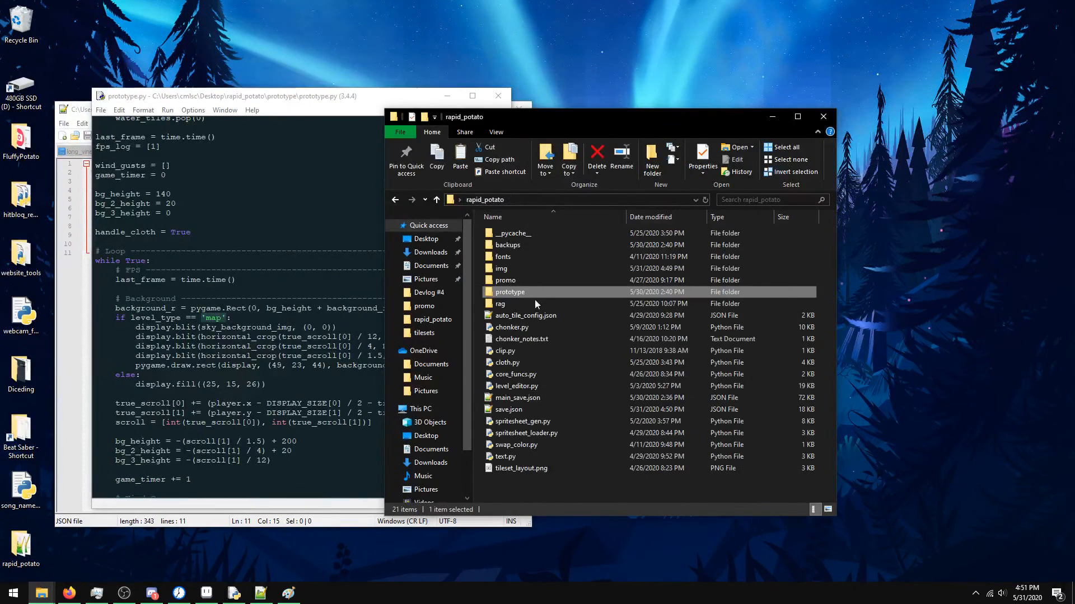
pyautogui.doubleClick(540, 385)
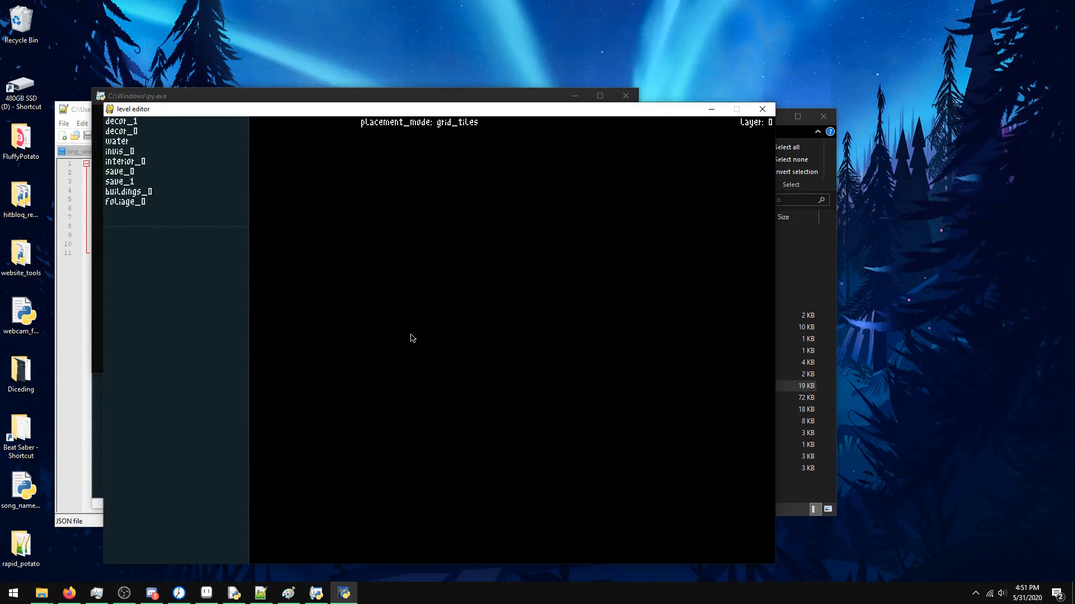
pyautogui.doubleClick(238, 300)
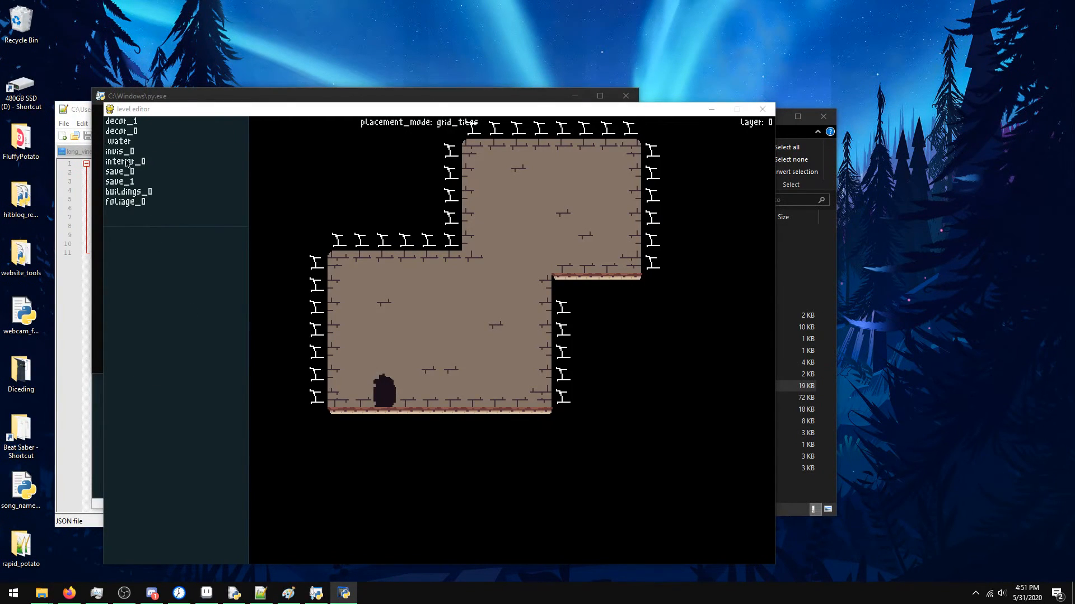
pyautogui.click(131, 192)
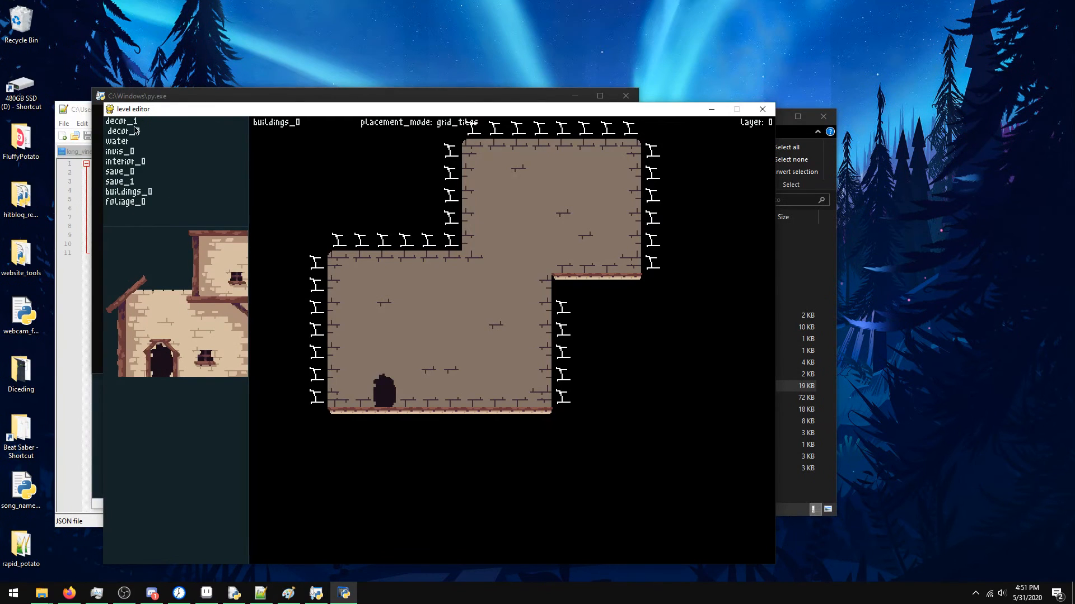
pyautogui.click(125, 162)
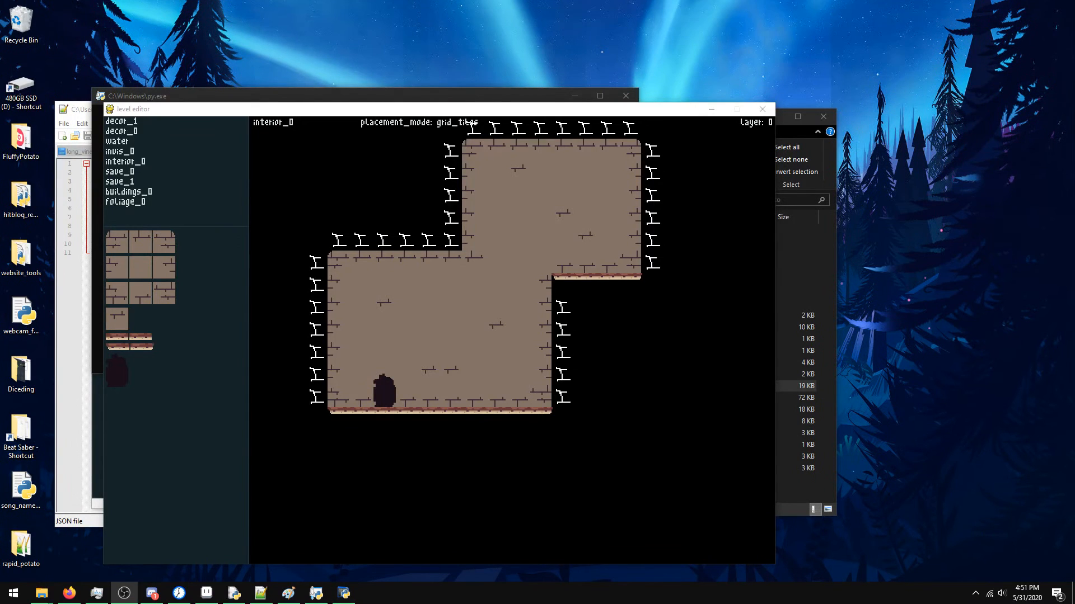
pyautogui.click(495, 110)
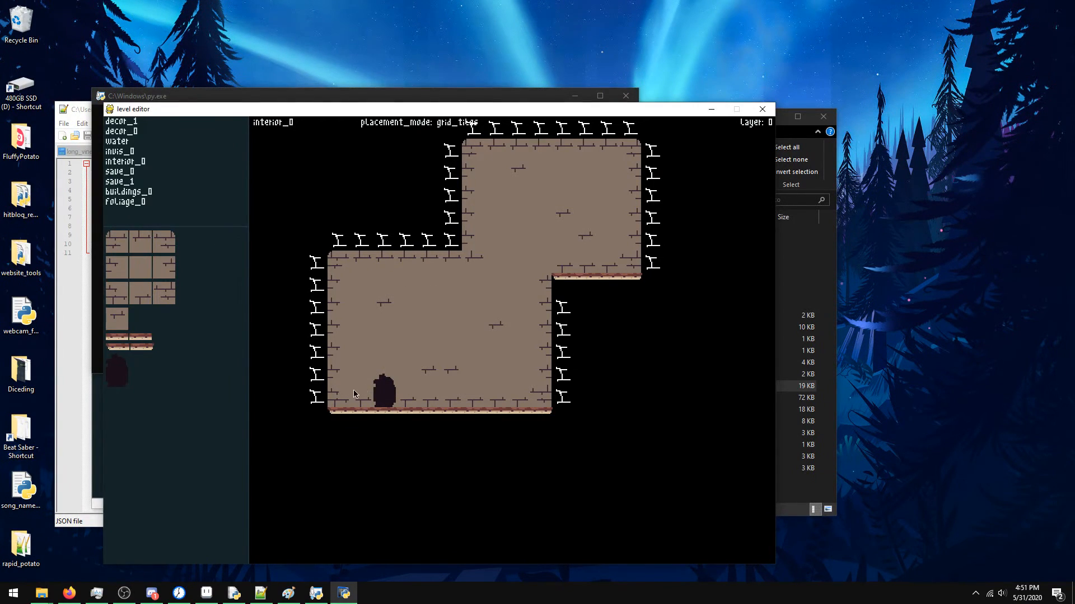
pyautogui.press('l')
pyautogui.click(421, 370)
pyautogui.click(117, 372)
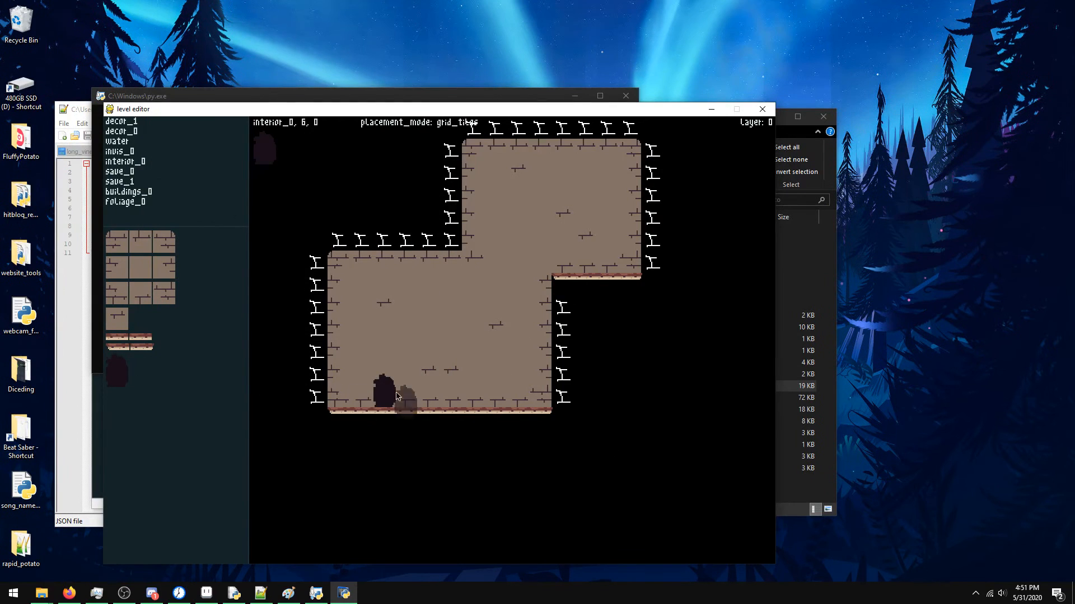
# - Remove the existing doorway from layer -1, place it off-grid on layer -2 slightly further left on the floor, save and close the editor
pyautogui.scroll(-1, 392, 386)
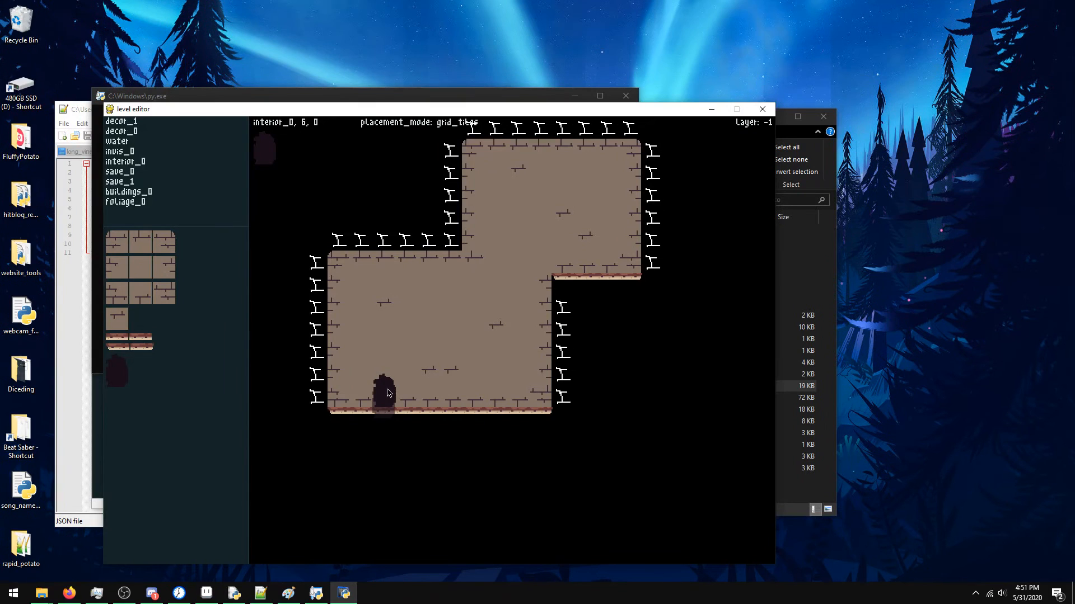
pyautogui.press('g')
pyautogui.rightClick(383, 382)
pyautogui.scroll(-1, 373, 373)
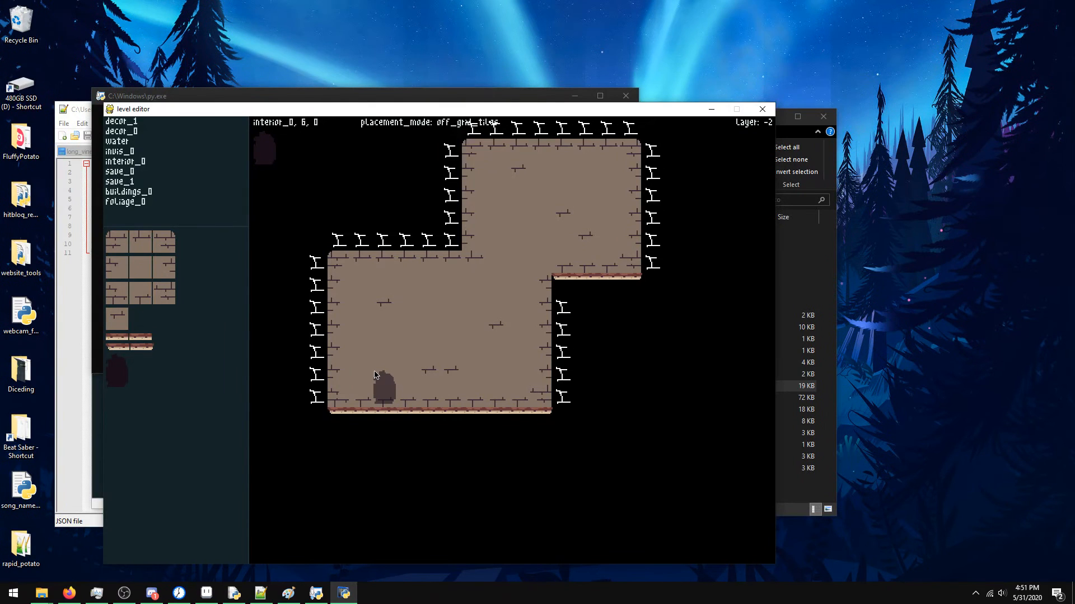
pyautogui.click(370, 375)
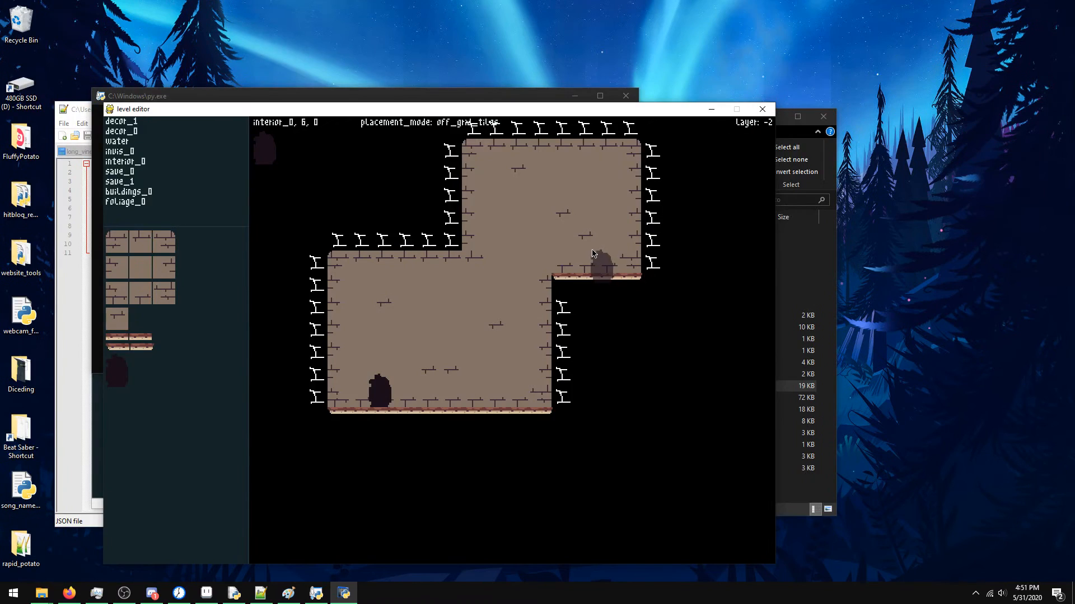
pyautogui.click(620, 94)
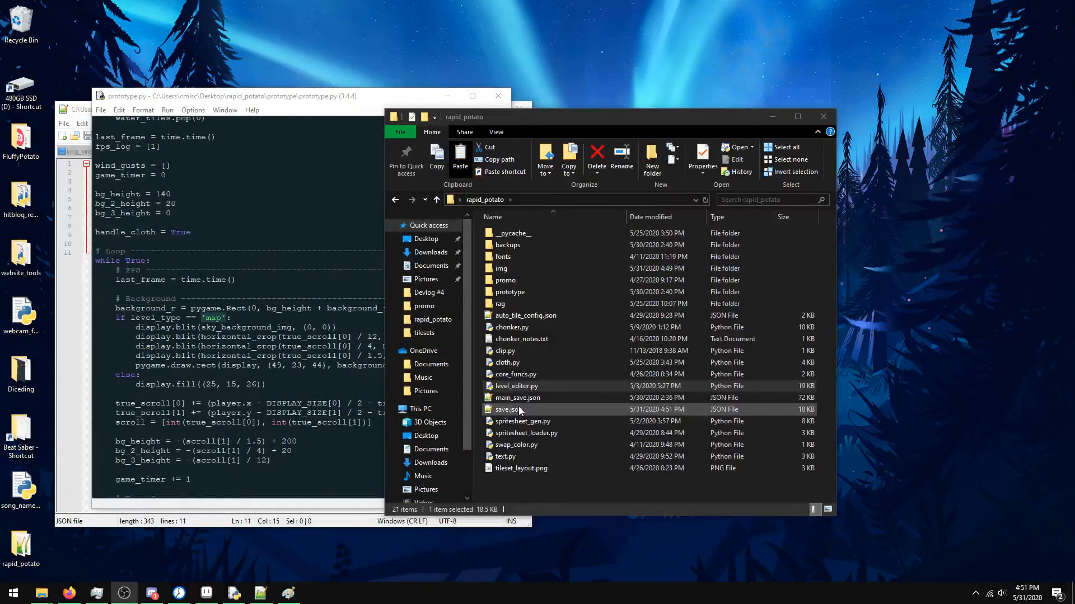
# - Copy the updated save.json from rapid_potato into the prototype/data/maps folder
pyautogui.doubleClick(518, 407)
pyautogui.click(519, 109)
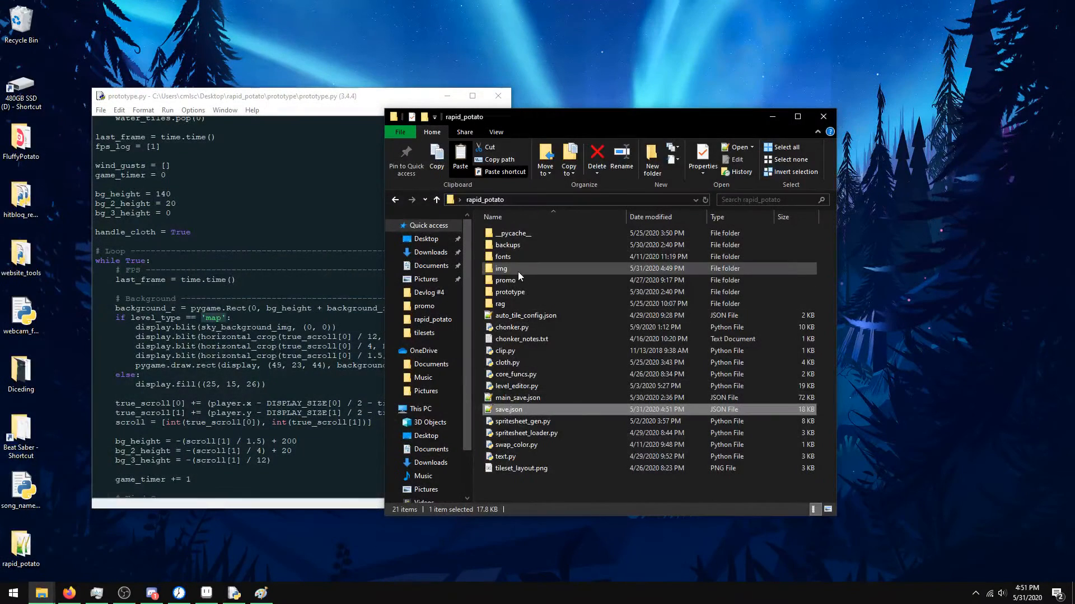
pyautogui.doubleClick(525, 291)
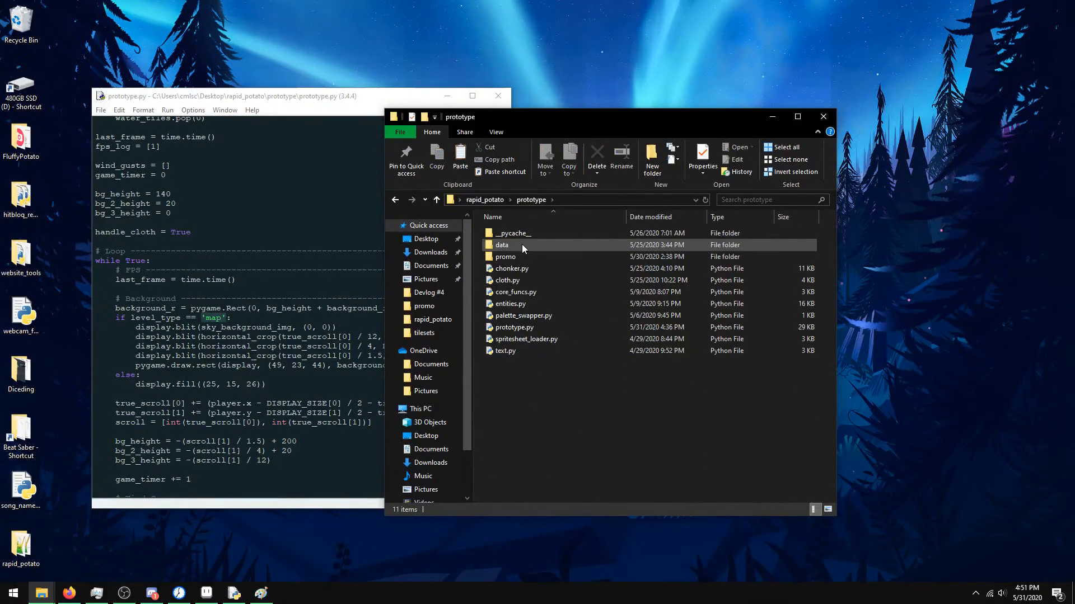
pyautogui.doubleClick(521, 245)
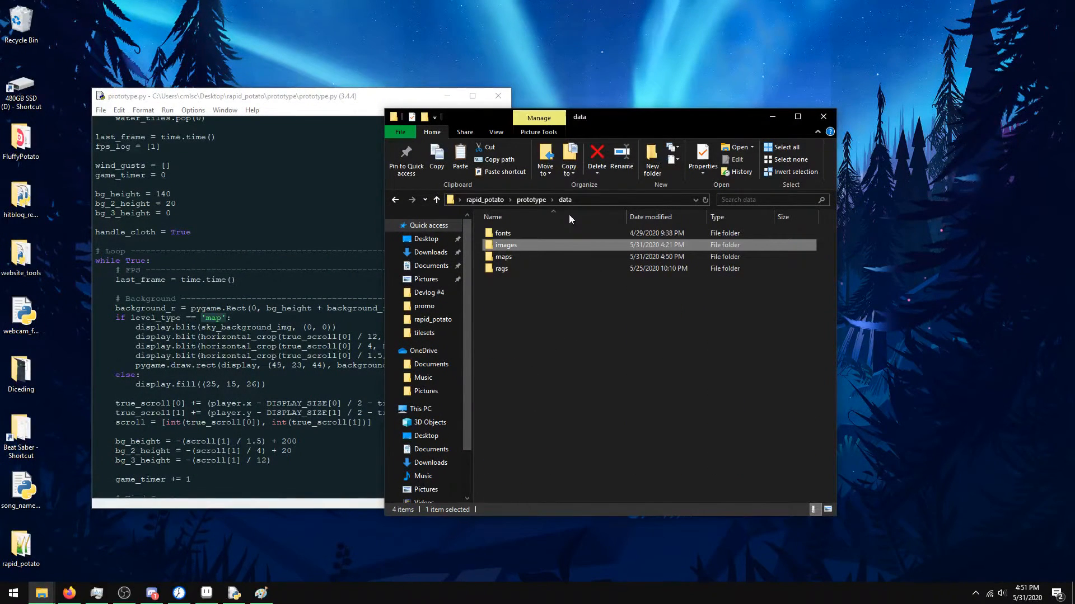
pyautogui.doubleClick(532, 256)
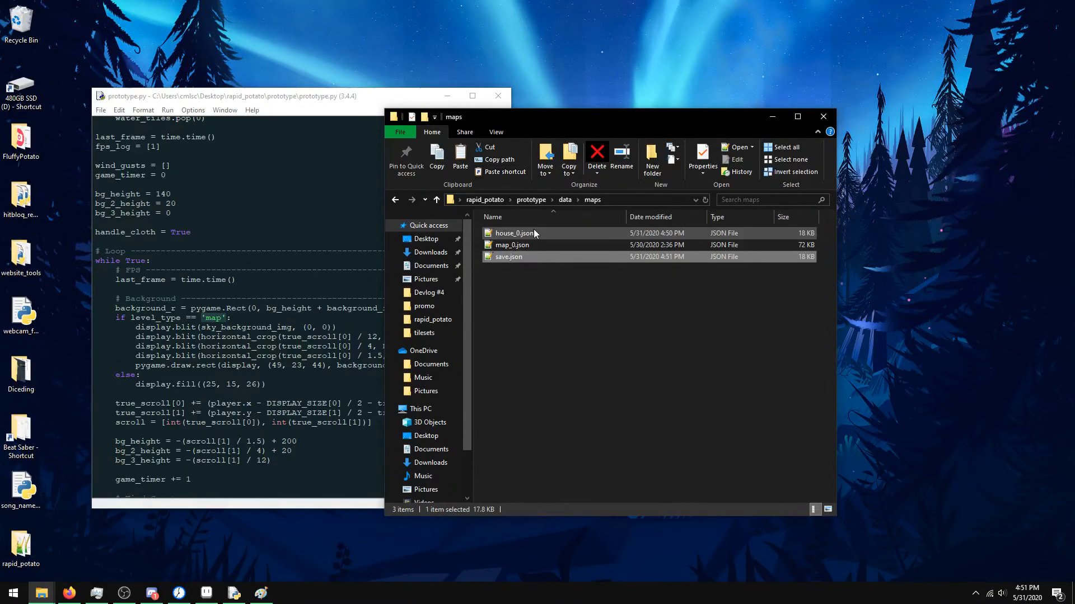
# - Delete the old house_0.json in the maps folder and rename the copied save.json as house_0.json
pyautogui.click(533, 233)
pyautogui.press('Delete')
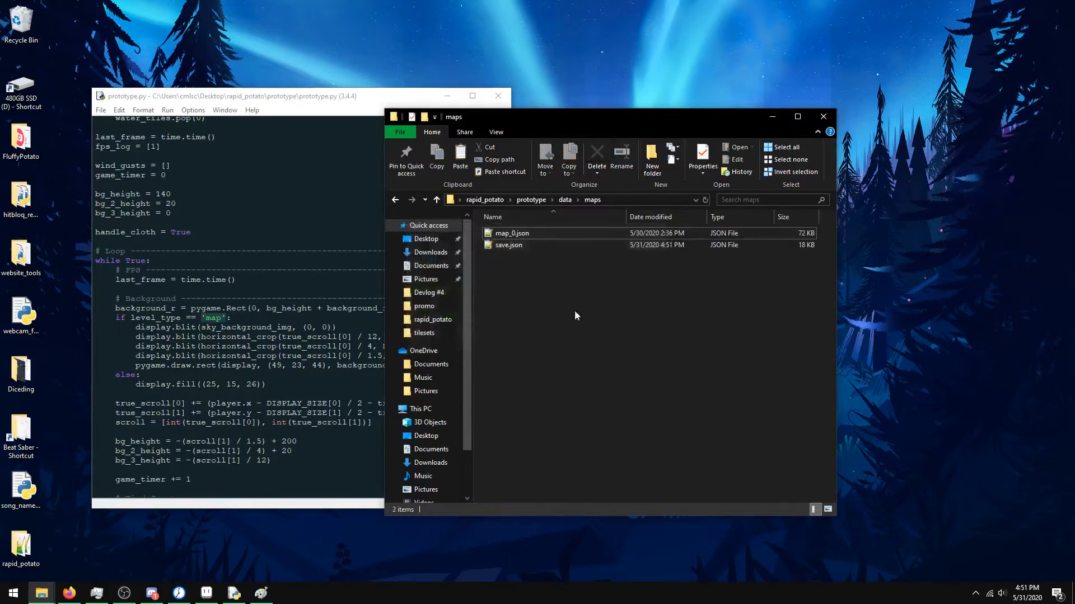
pyautogui.rightClick(551, 244)
pyautogui.click(445, 439)
pyautogui.write('house_0')
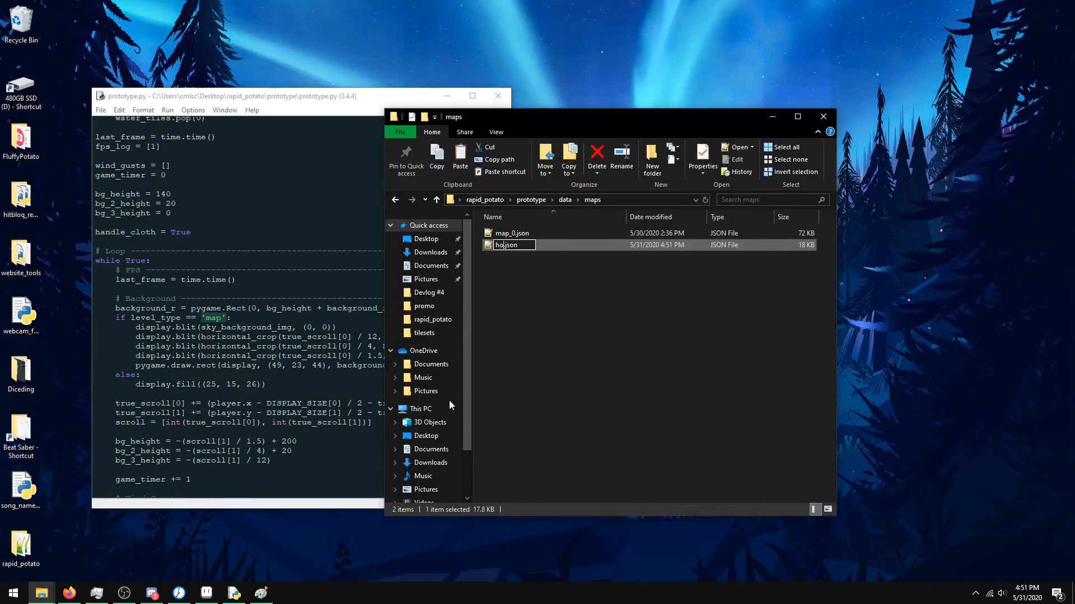
pyautogui.press('Return')
# - Run prototype.py, walk the player left to the moved doorway to check it, and close the game, code and folder windows
pyautogui.hotkey('alt', 'Tab')
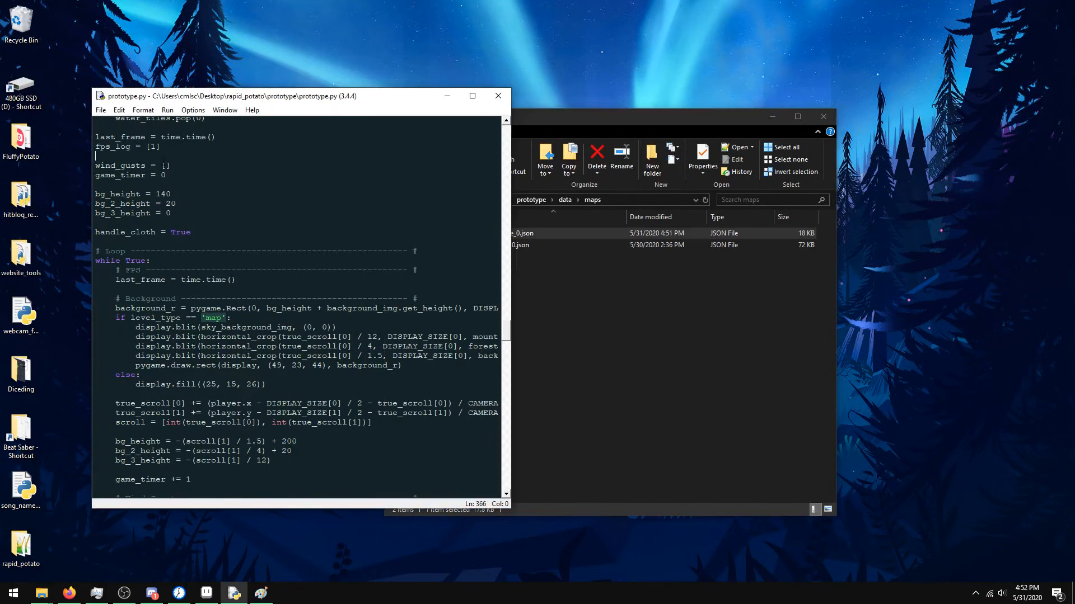
pyautogui.press('F5')
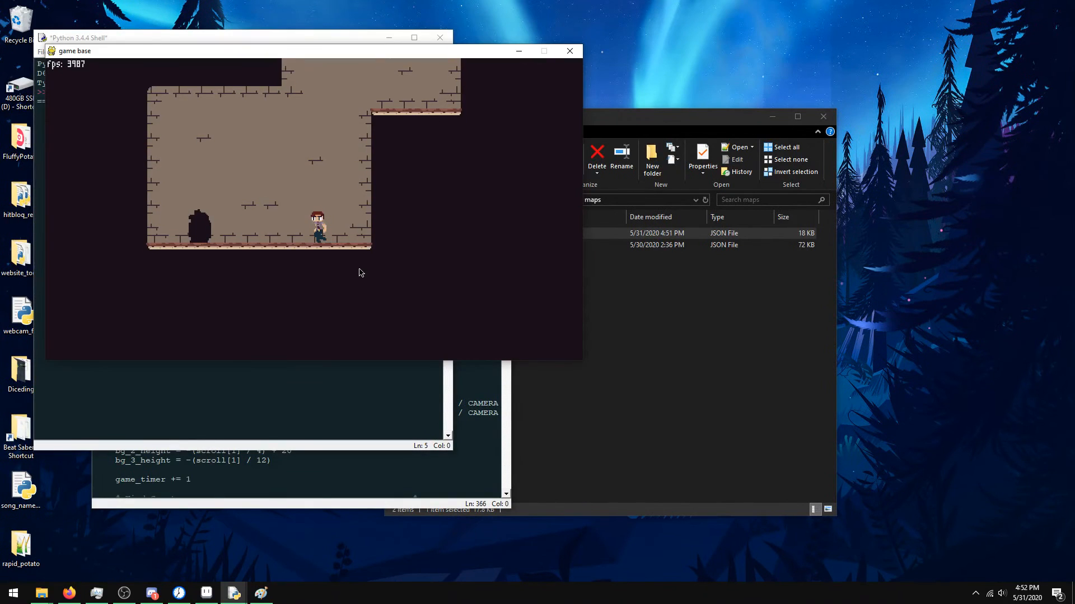
pyautogui.press('Left')
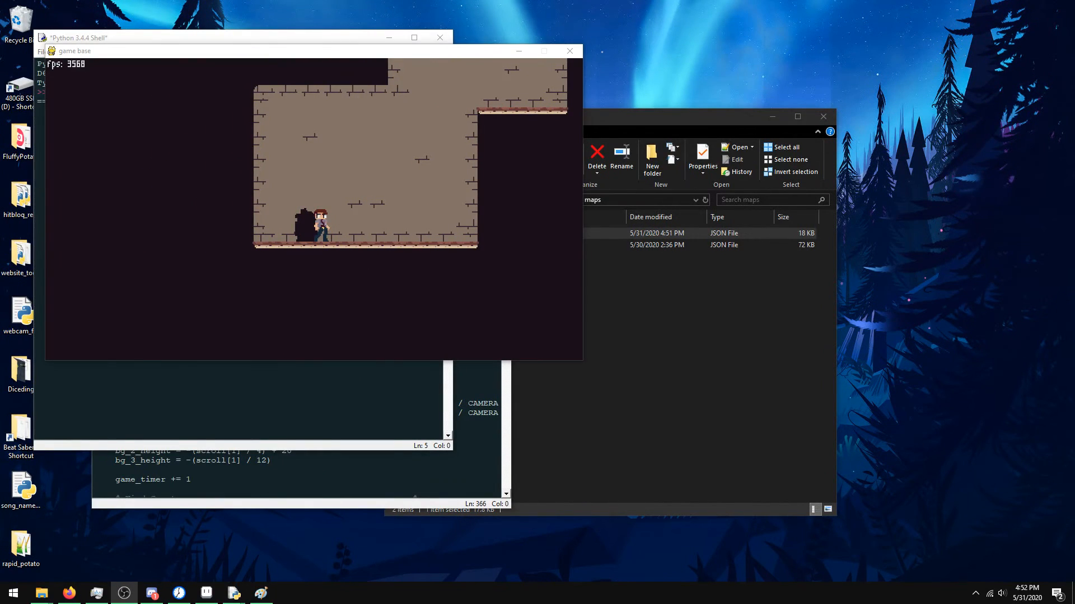
pyautogui.click(440, 37)
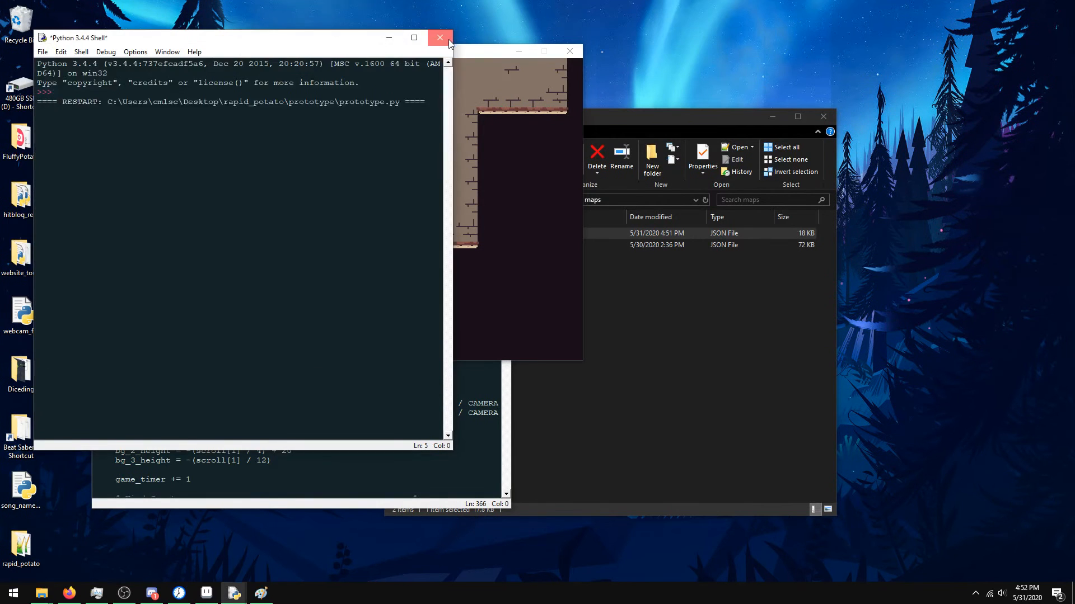
pyautogui.click(539, 335)
pyautogui.click(501, 95)
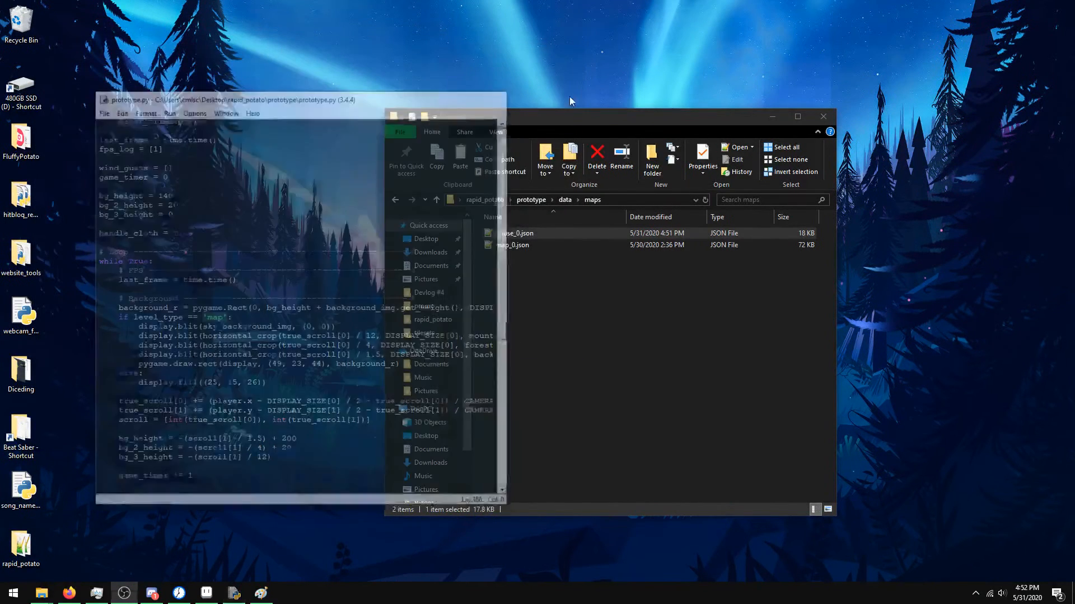
pyautogui.click(823, 116)
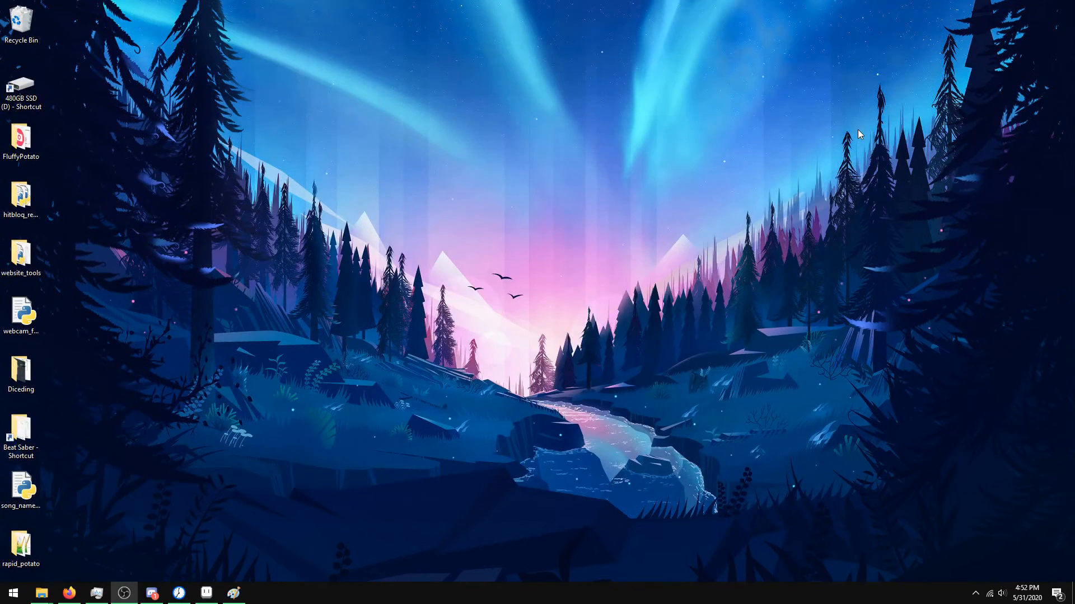